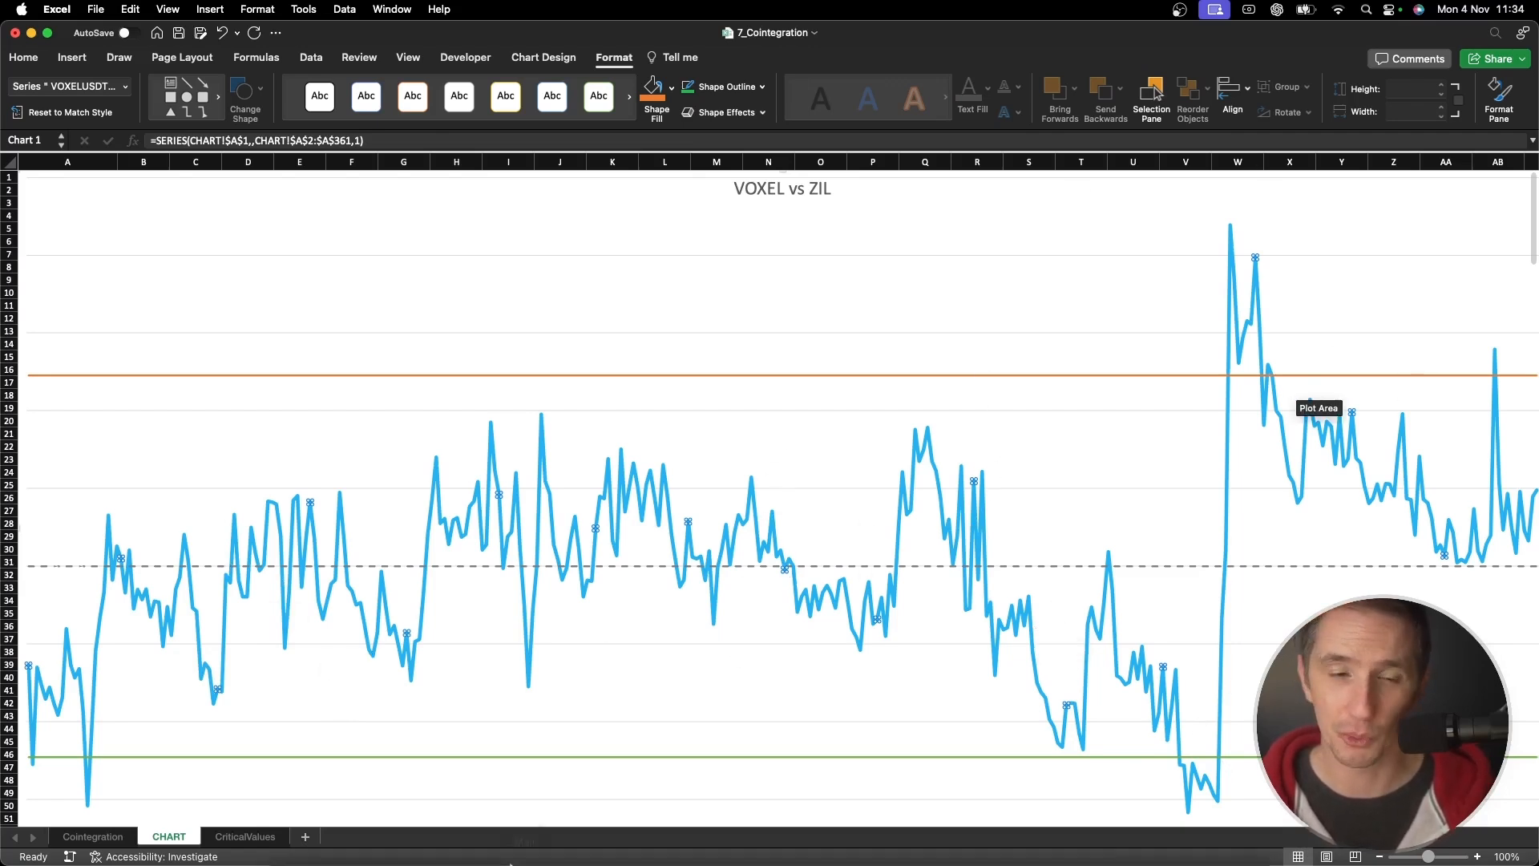
# Switch to the browser's VOXELUSDT vs ZILUSDT analysis and hide the ZScore series in the Spread and ZScore chart
pyautogui.click(377, 835)
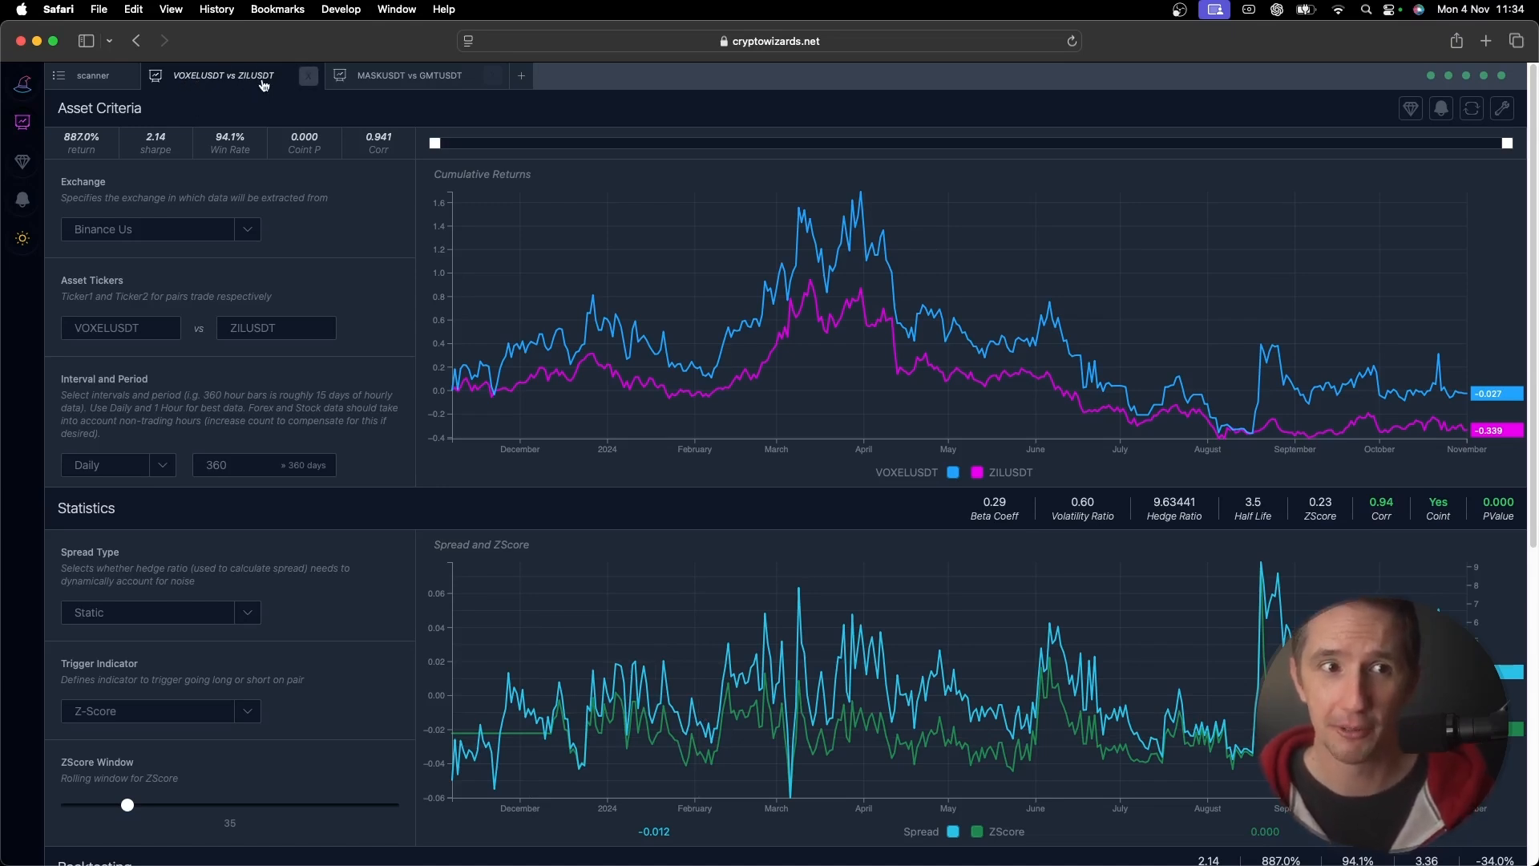
pyautogui.click(977, 833)
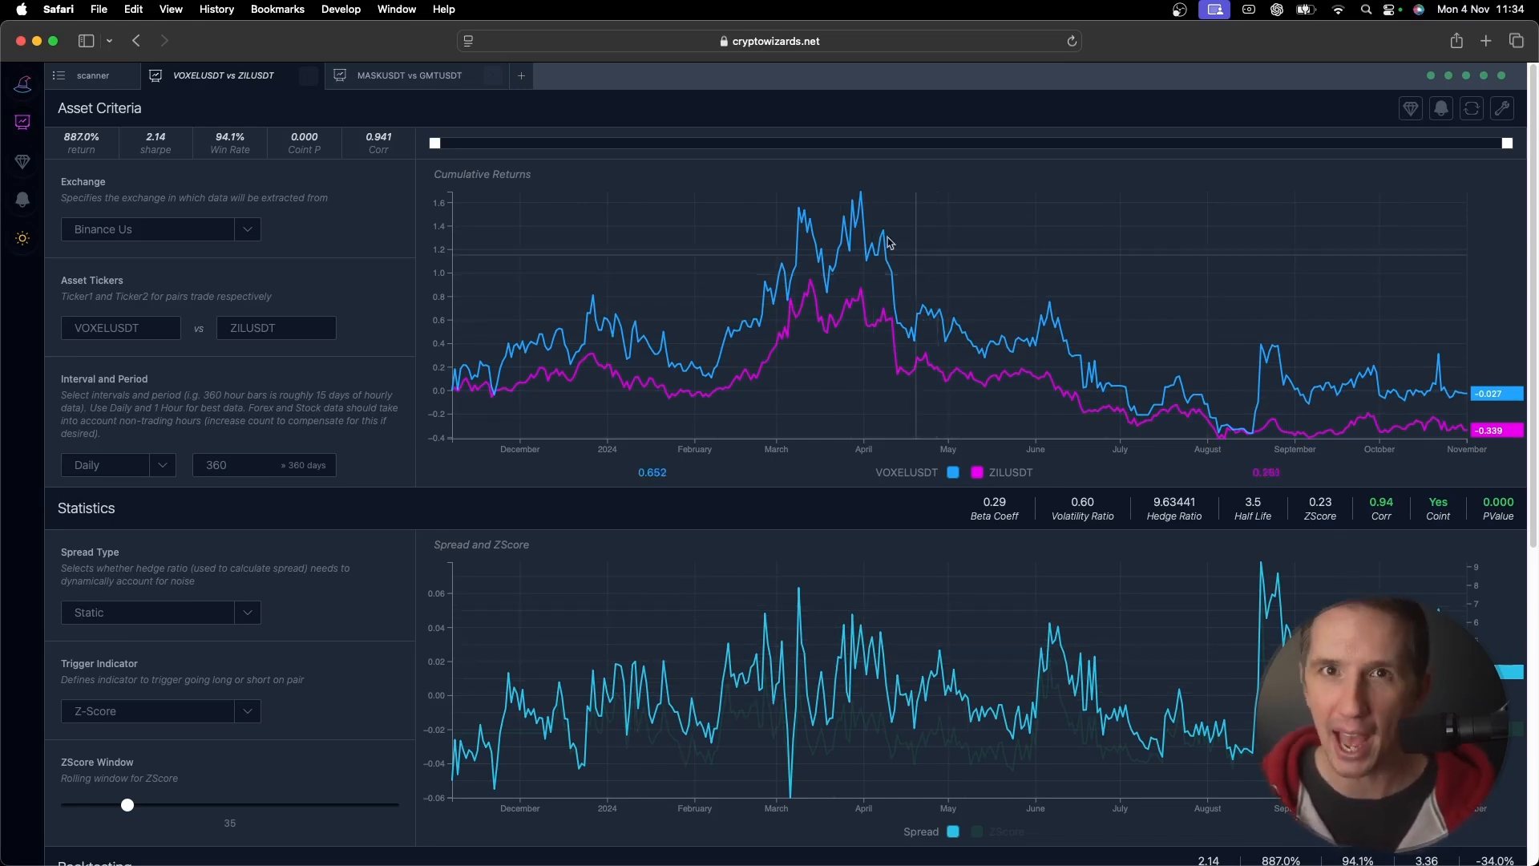
# Examine the GMTUSDT/MASKUSDT, ARPAUSDT/MASKUSDT and MASKUSDT/GMTUSDT pair charts in the scanner
pyautogui.click(81, 75)
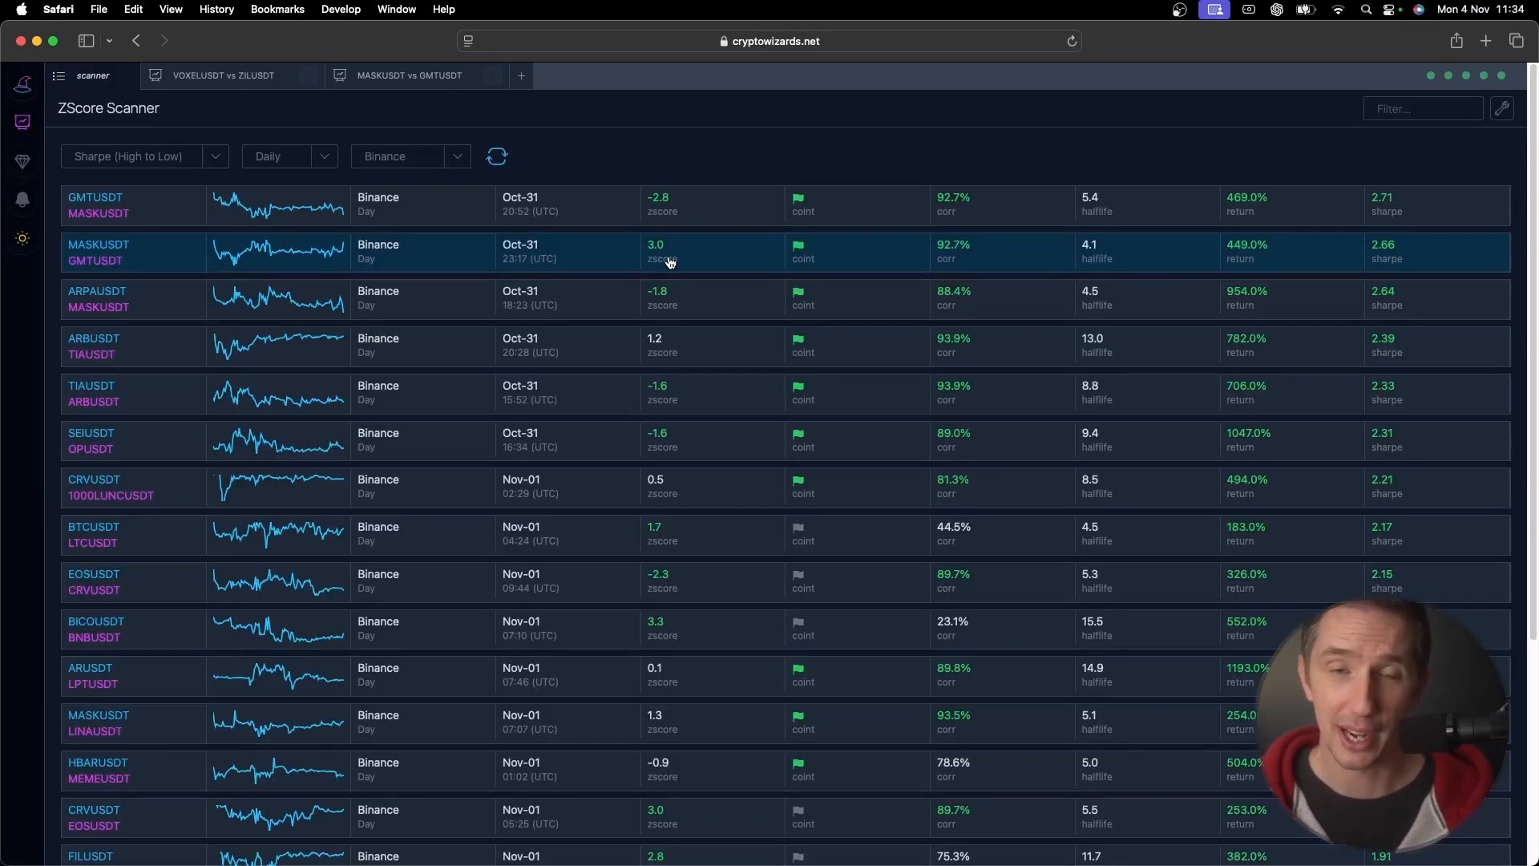
pyautogui.click(673, 215)
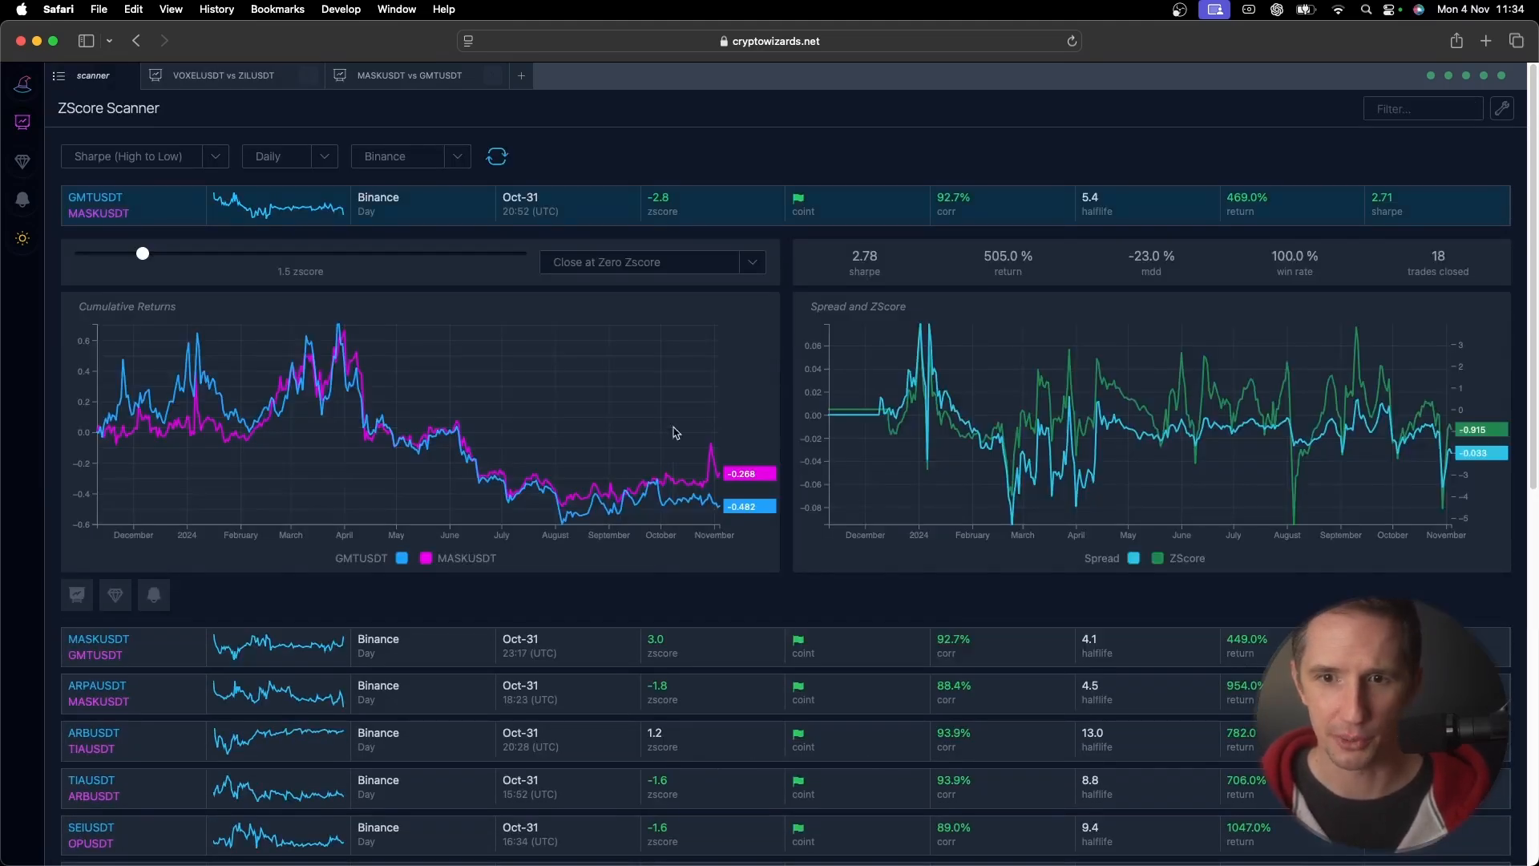
pyautogui.click(676, 686)
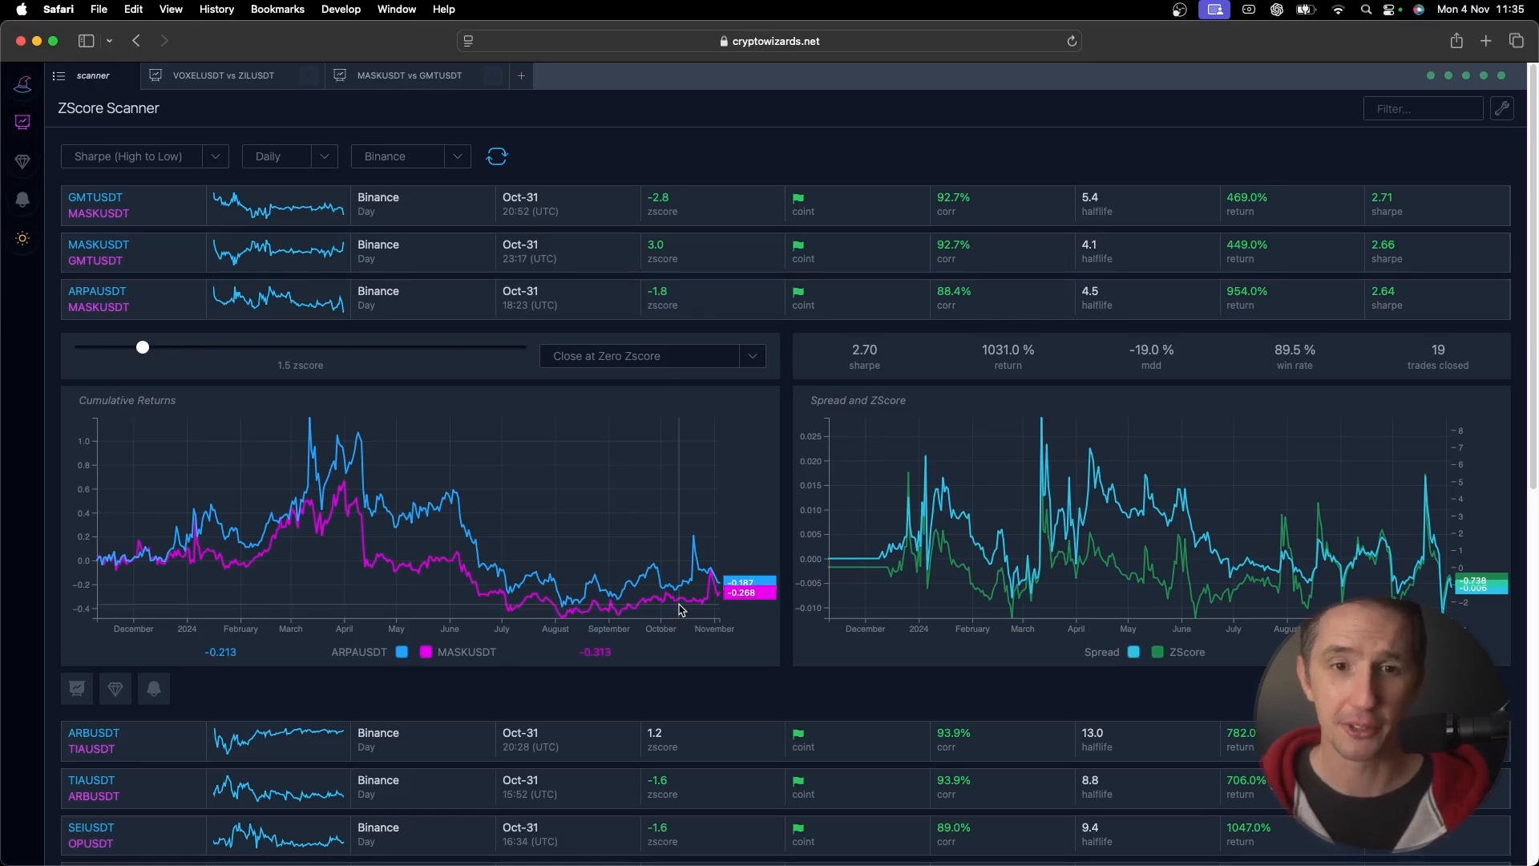
pyautogui.click(715, 252)
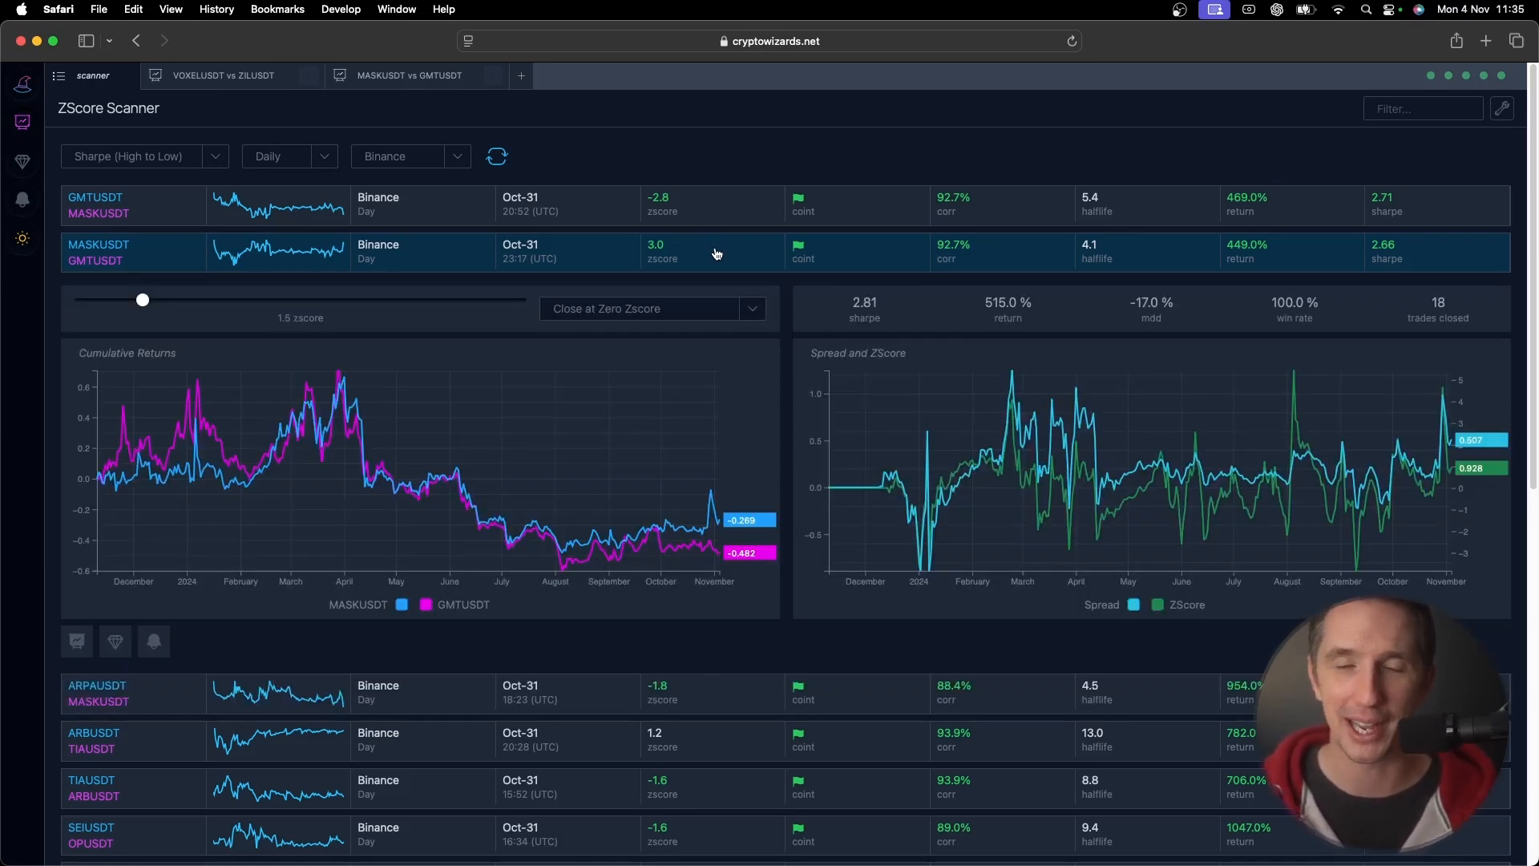
# Switch to Excel and inspect the spread line in the VOXEL vs ZIL chart
pyautogui.moveTo(841, 854)
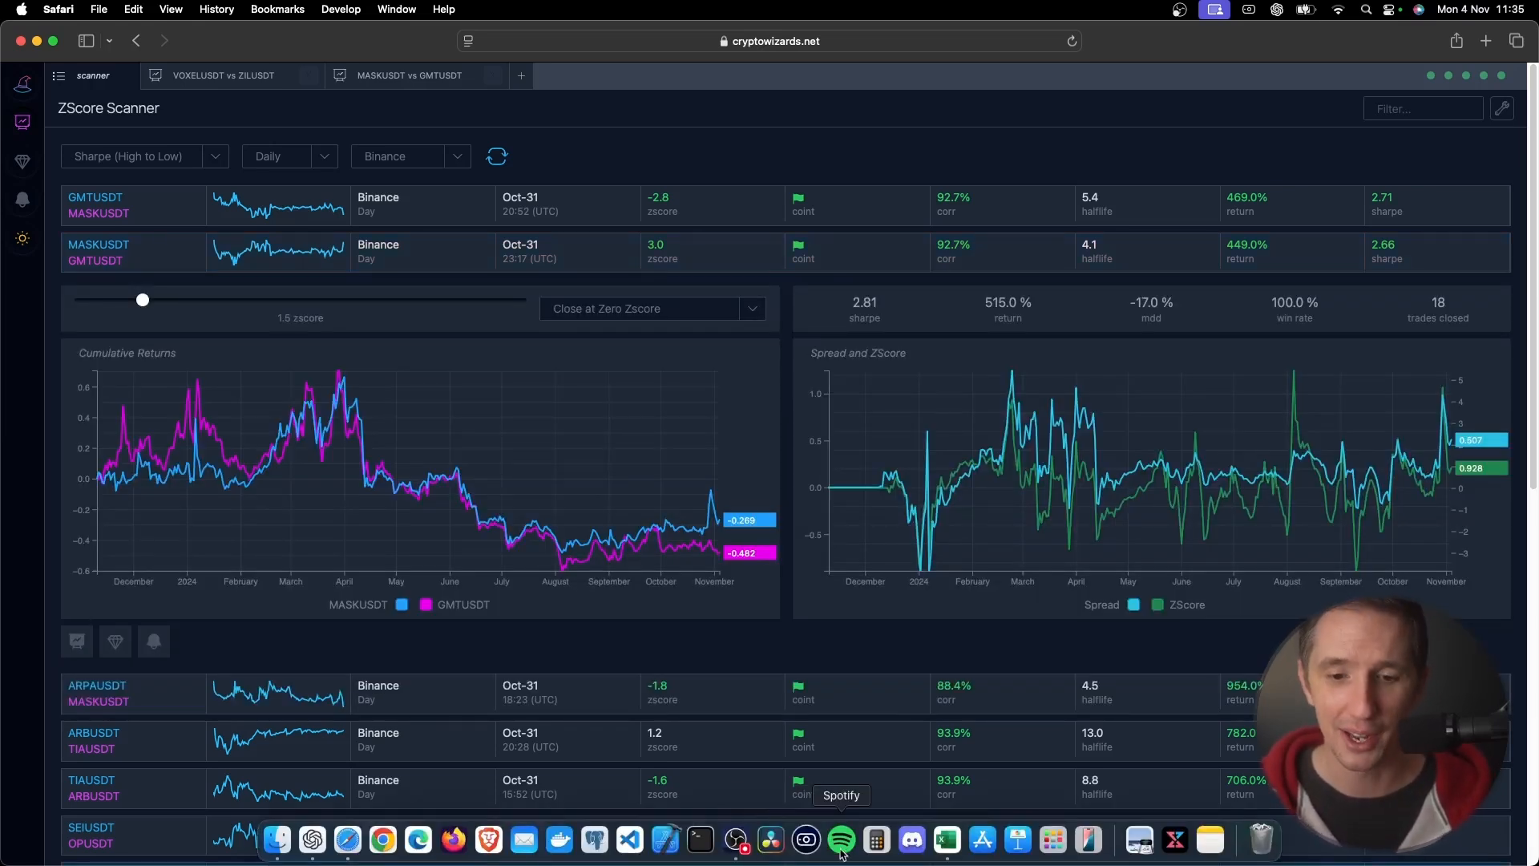
pyautogui.click(947, 841)
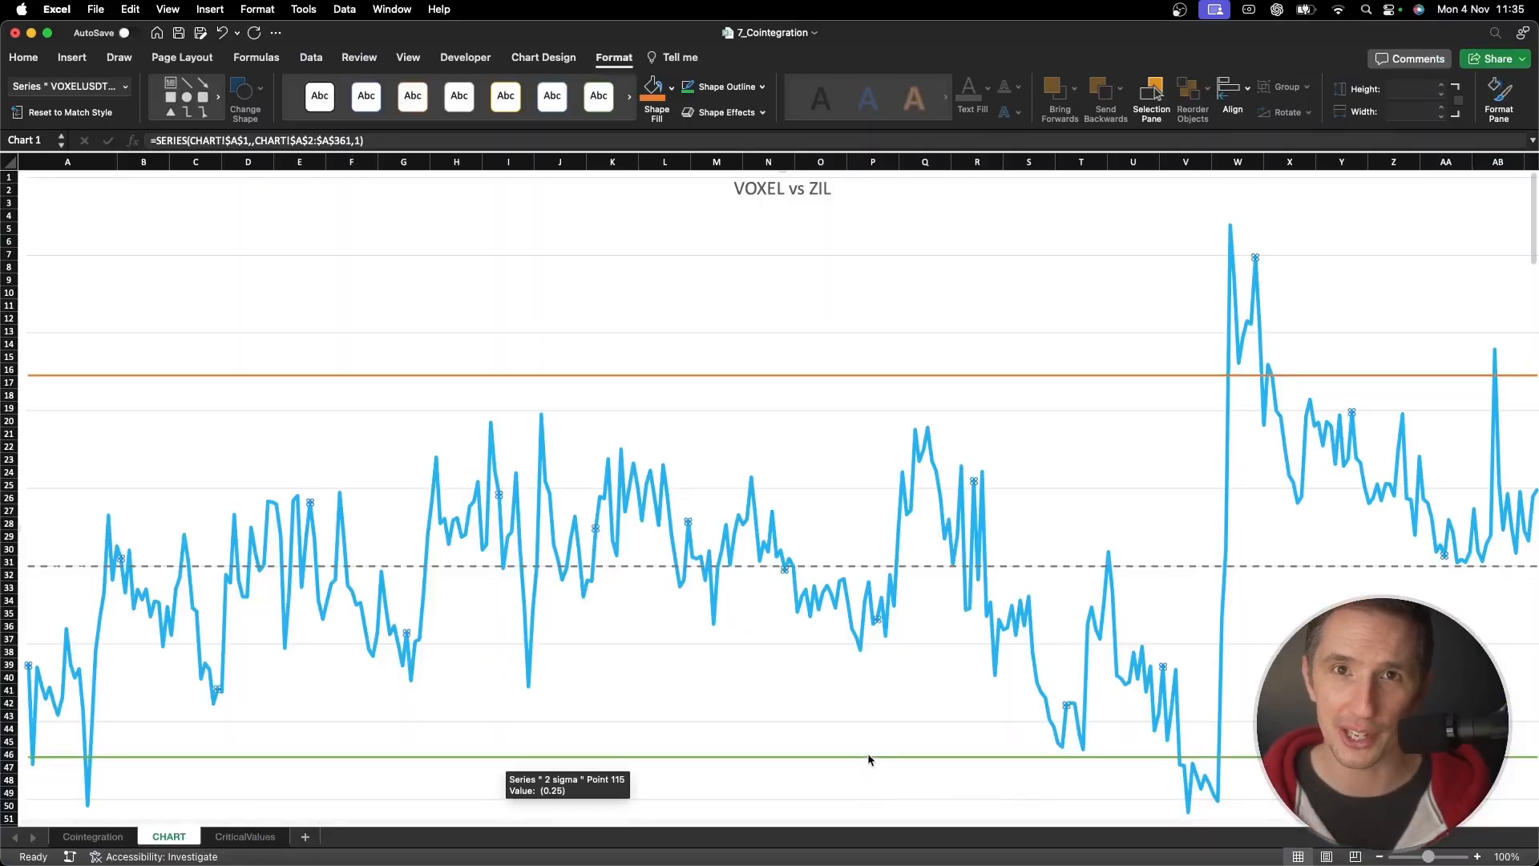
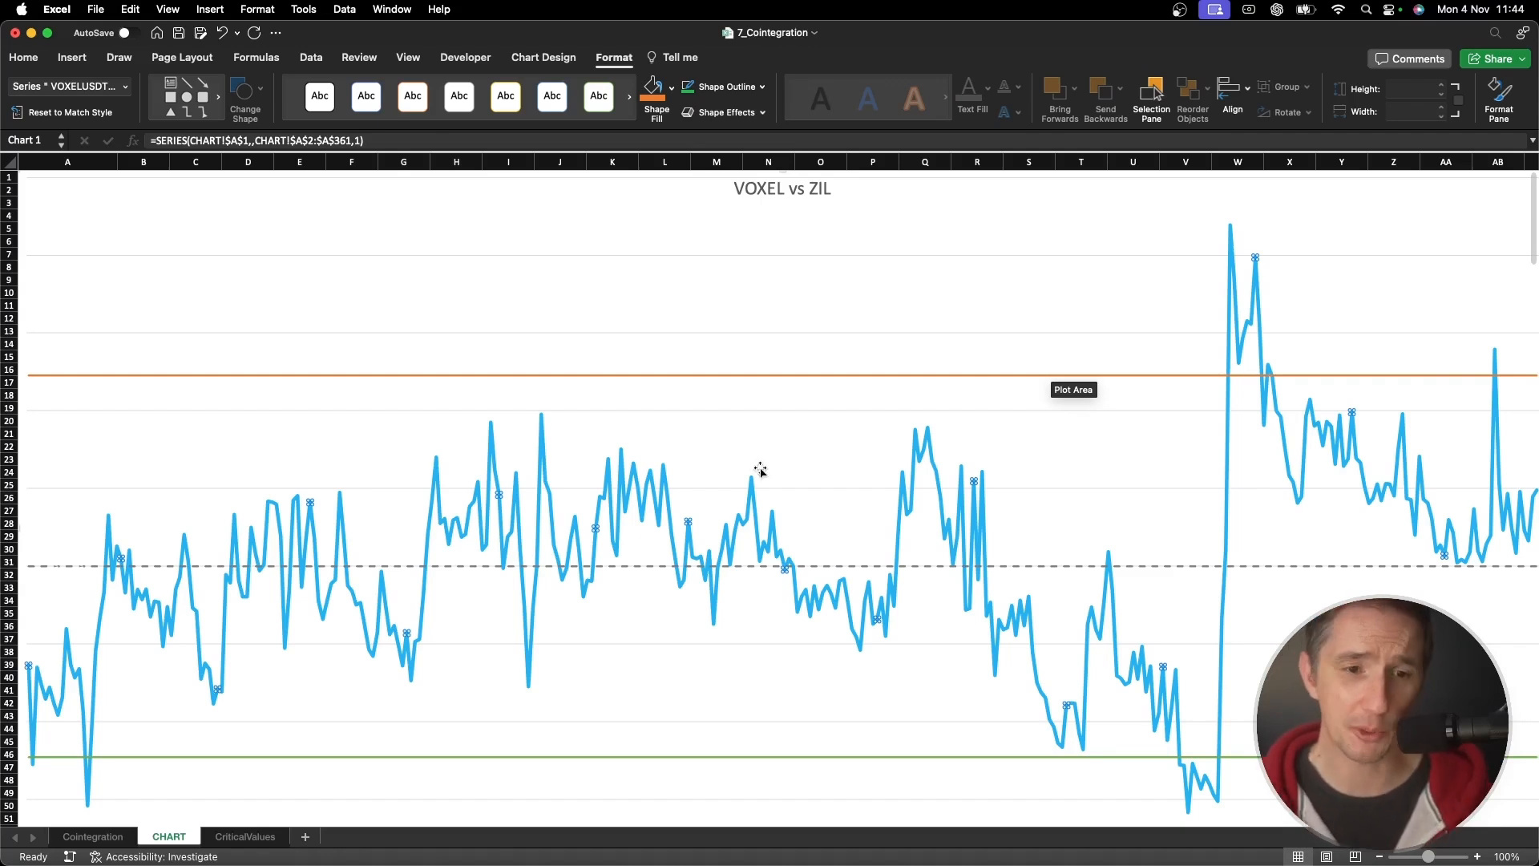
pyautogui.click(626, 508)
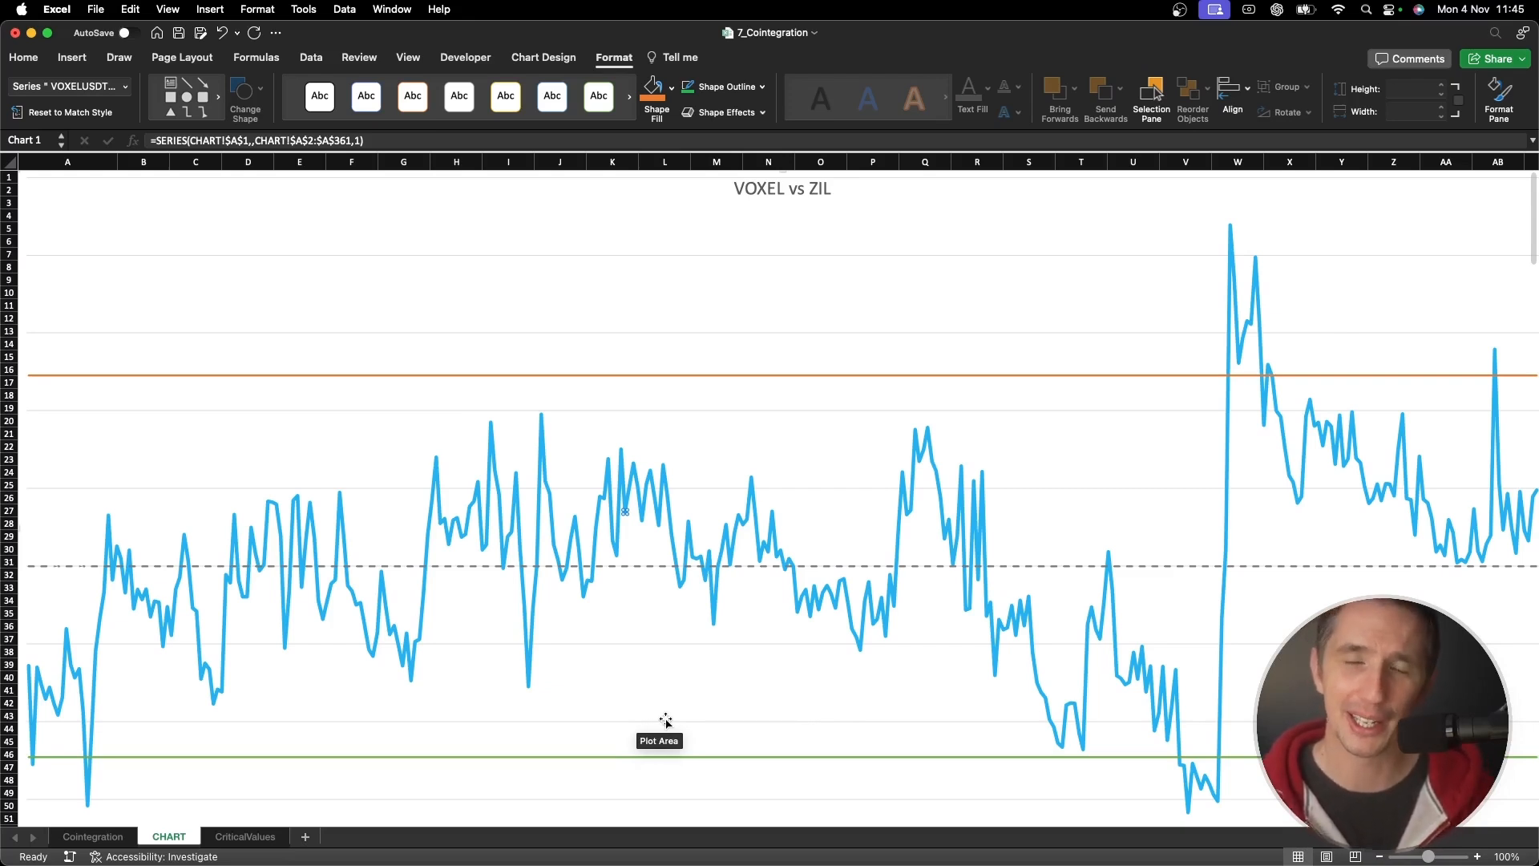
# Switch back to the browser and review the VOXELUSDT vs ZILUSDT analysis alongside the ZScore scanner
pyautogui.press('super+Tab')
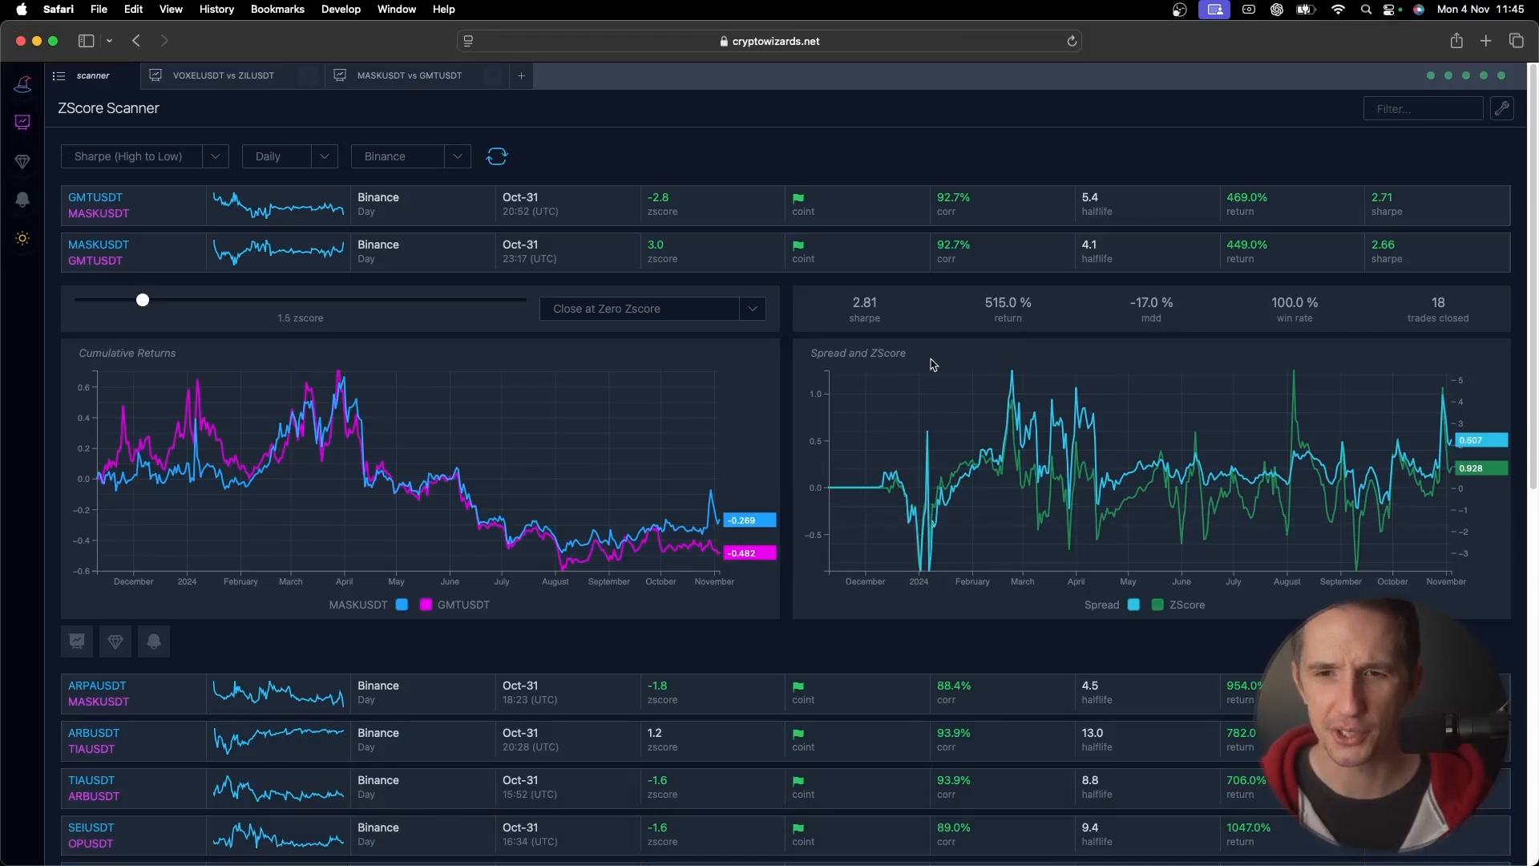
pyautogui.click(234, 77)
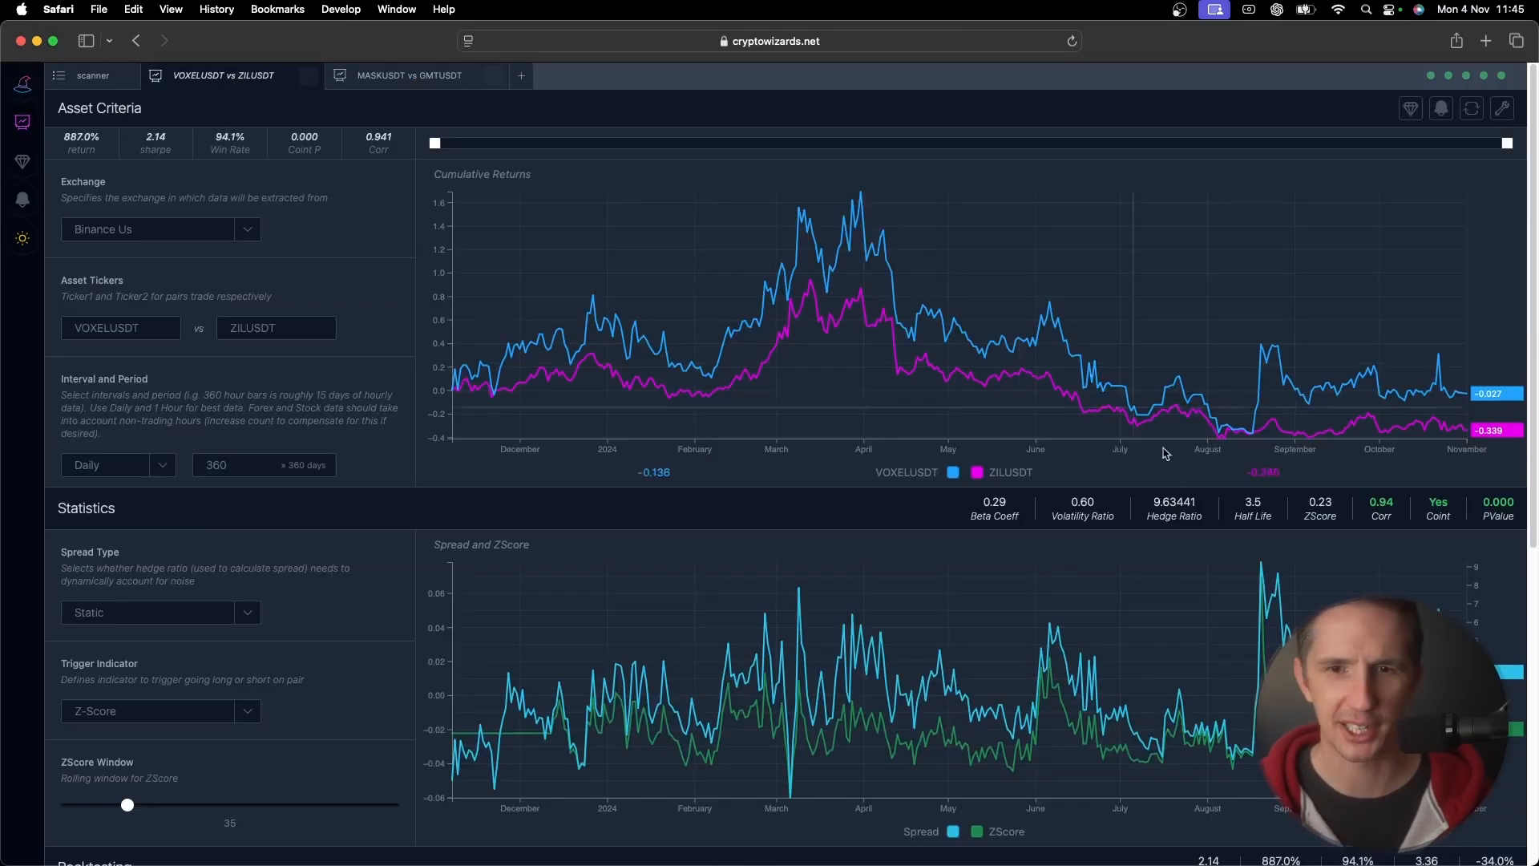
pyautogui.click(92, 77)
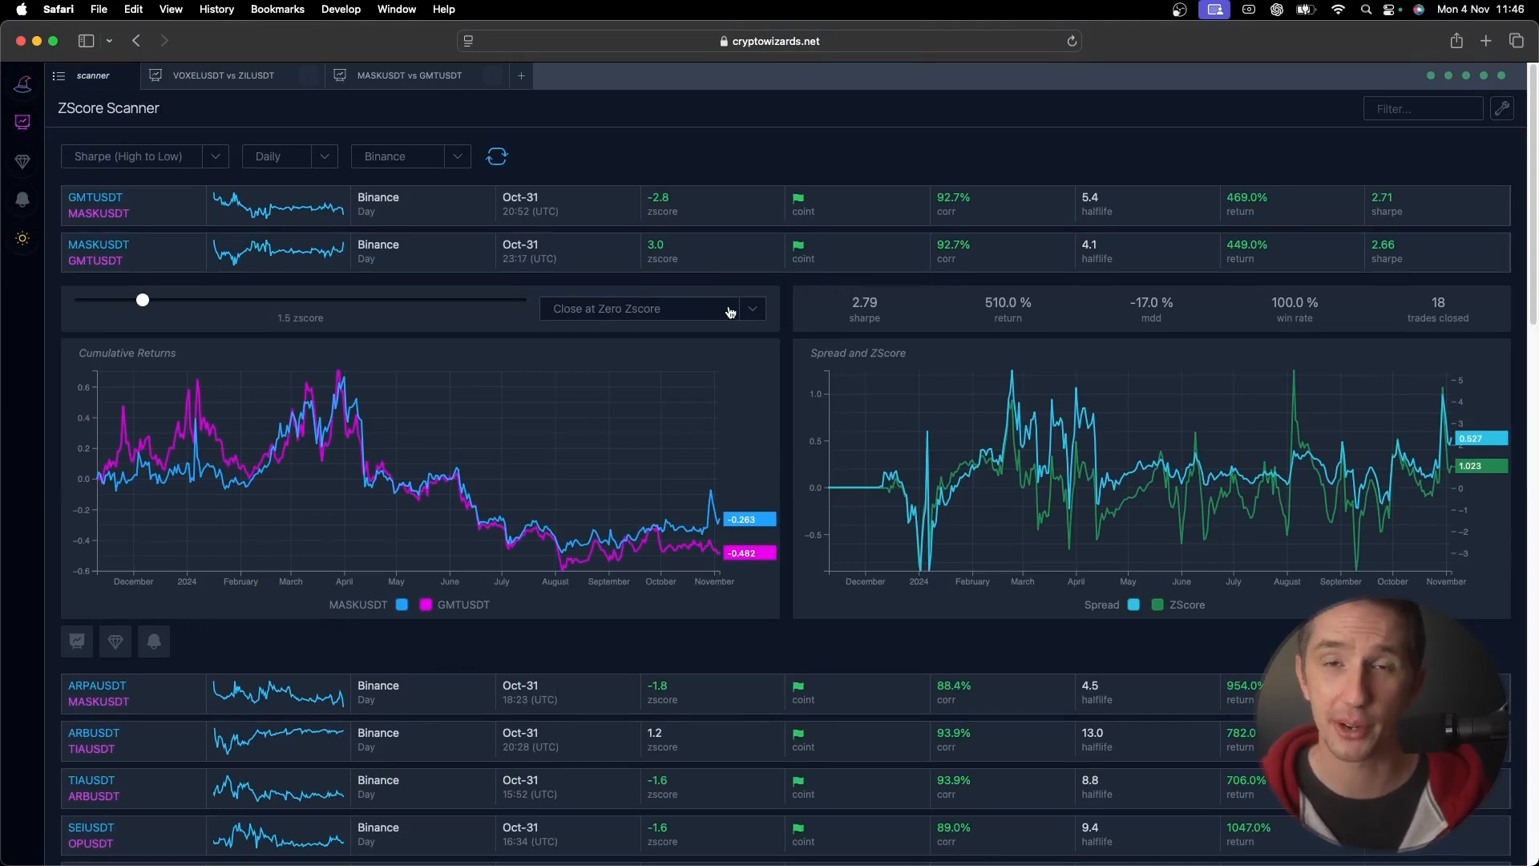
pyautogui.click(214, 76)
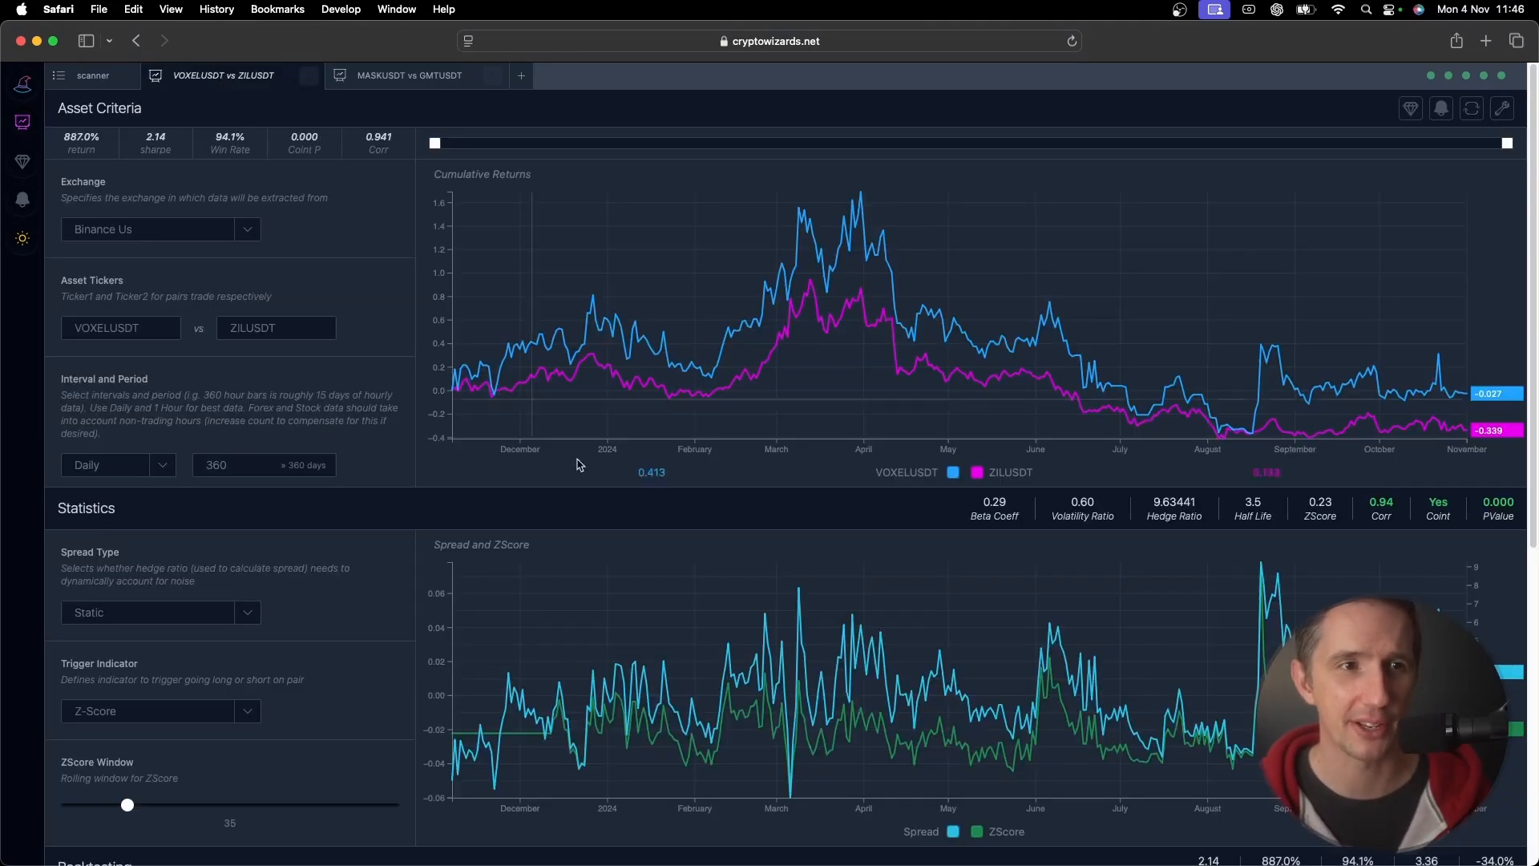
# Switch to the Excel workbook Book4 and add a right-aligned ln(Y) header in D1
pyautogui.press('super+Tab')
pyautogui.click(183, 253)
pyautogui.click(230, 220)
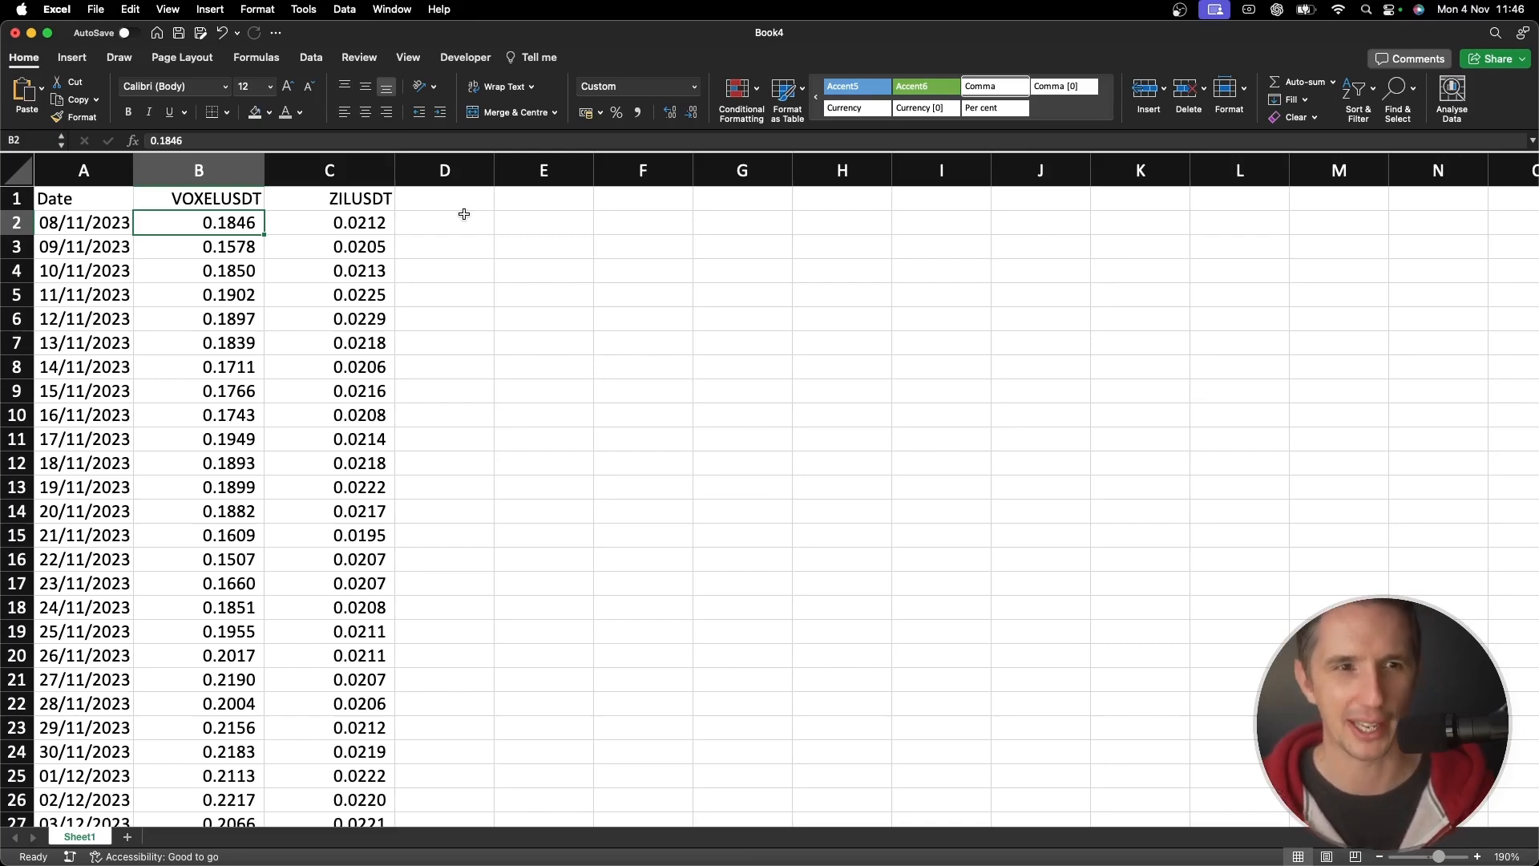
pyautogui.click(447, 202)
pyautogui.write('l')
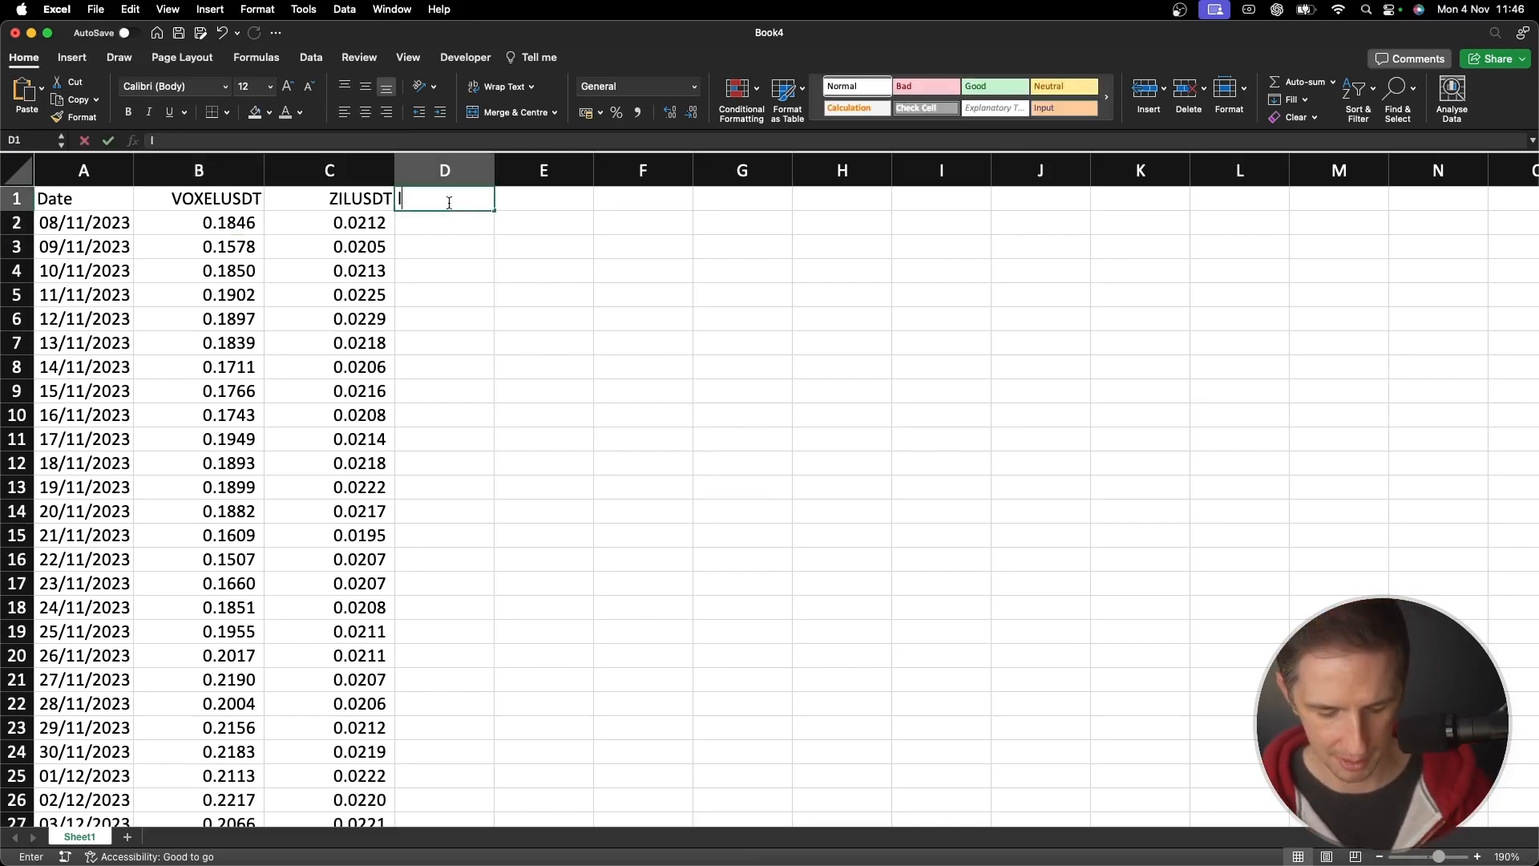
pyautogui.write('n(Y)')
pyautogui.press('Return')
pyautogui.click(447, 200)
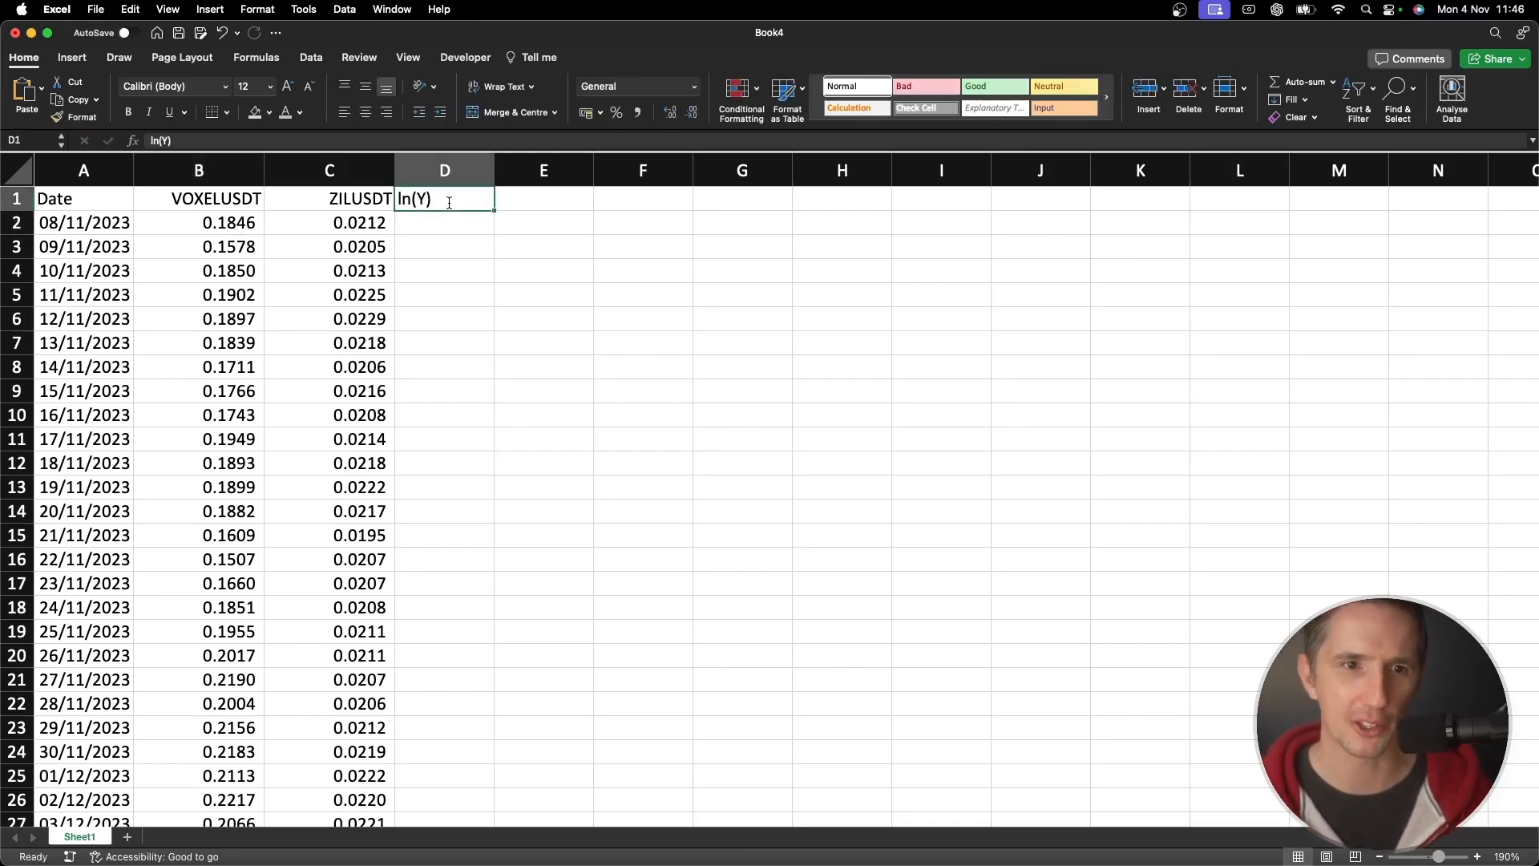
pyautogui.click(386, 112)
# Calculate the natural log of the first VOXELUSDT price in D2 with =LN(B2)
pyautogui.click(233, 199)
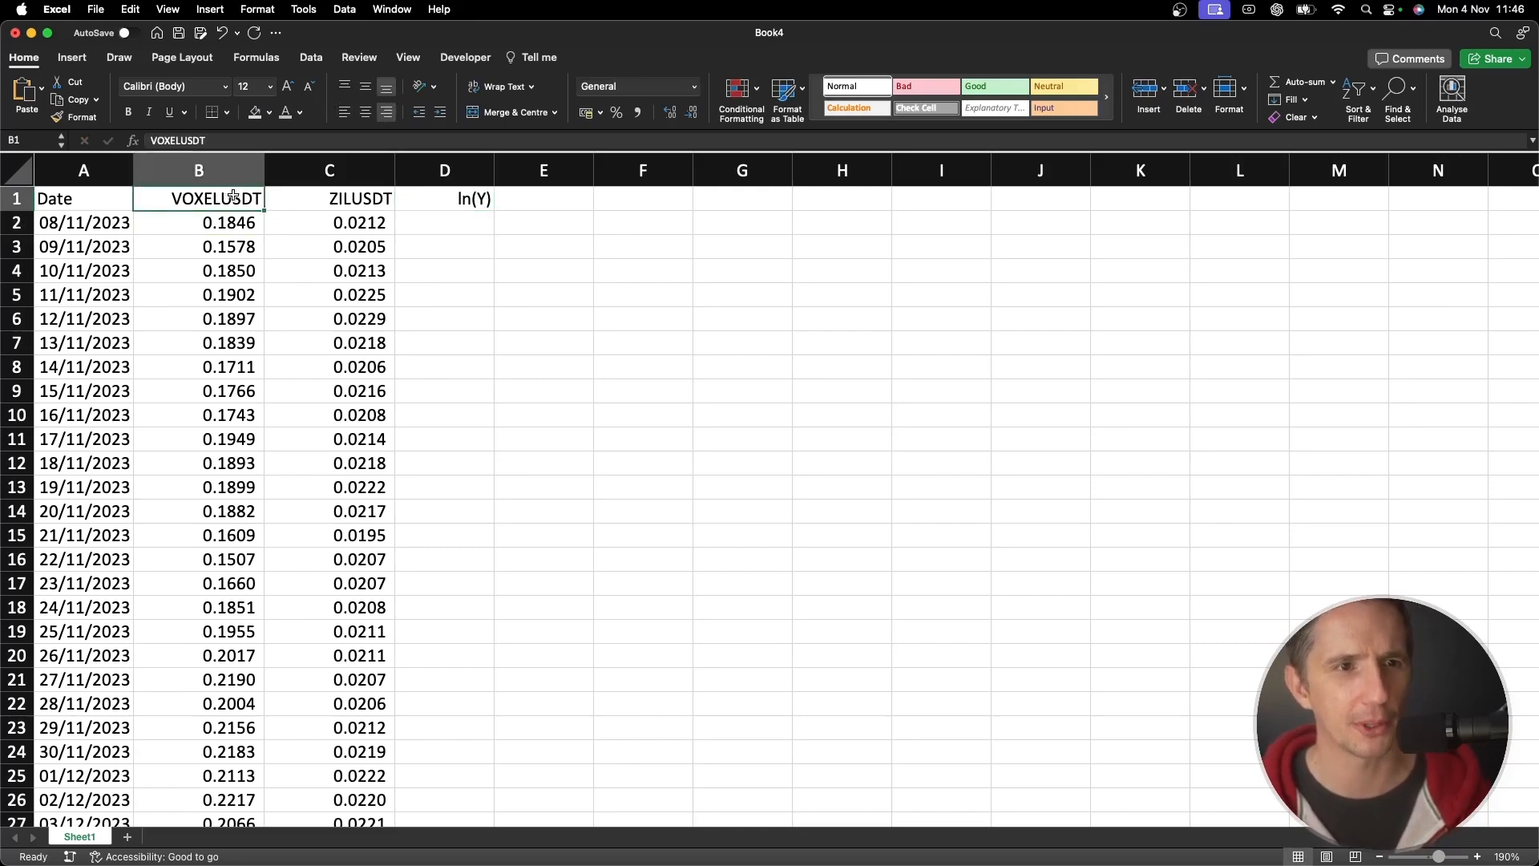
pyautogui.click(481, 226)
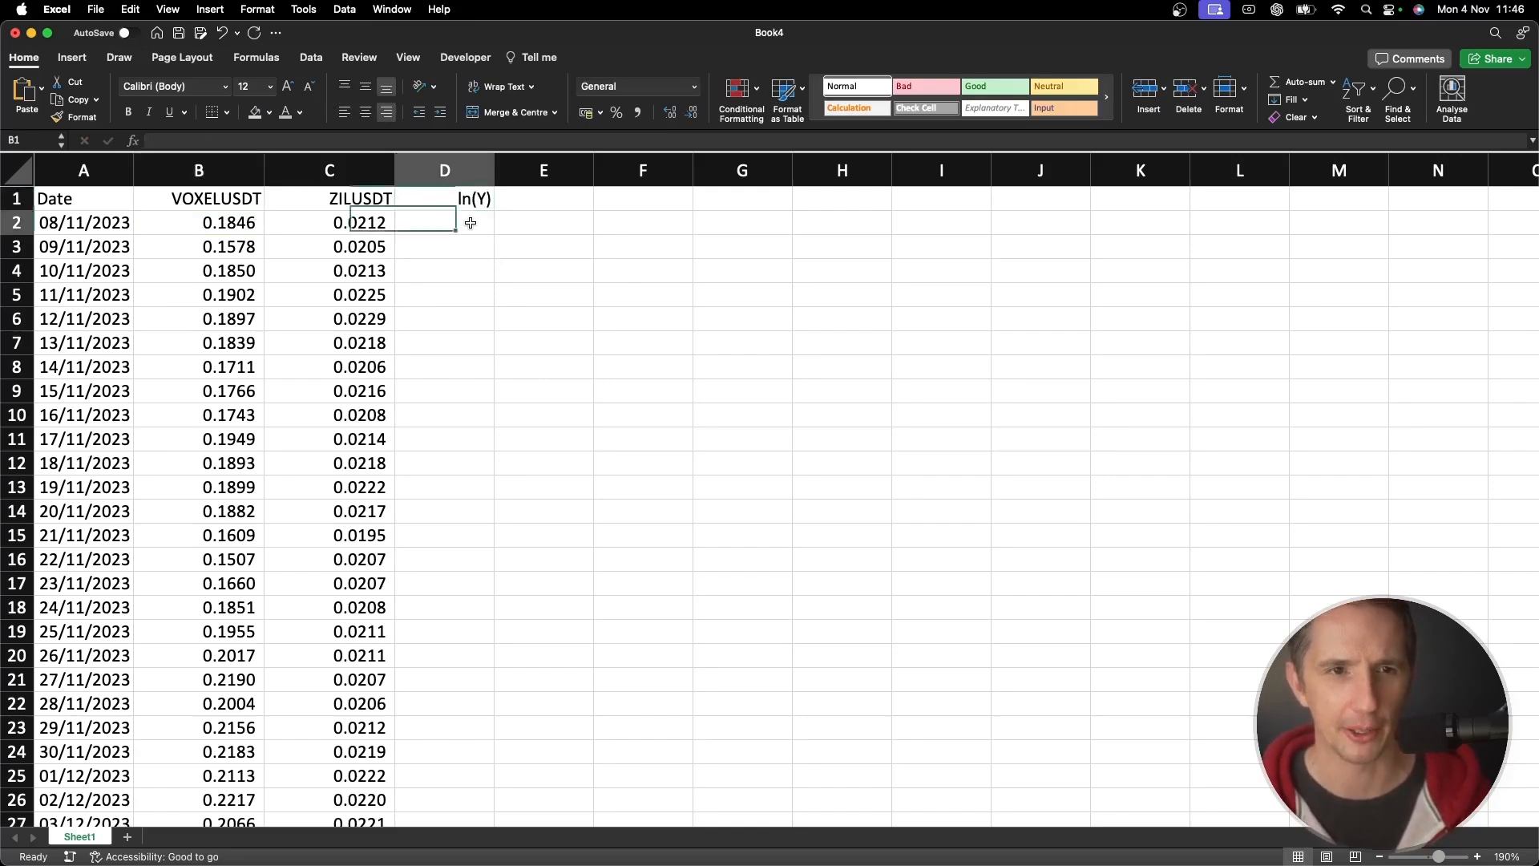
pyautogui.write('=LN(')
pyautogui.press('Left')
pyautogui.press('Left')
pyautogui.press('Left')
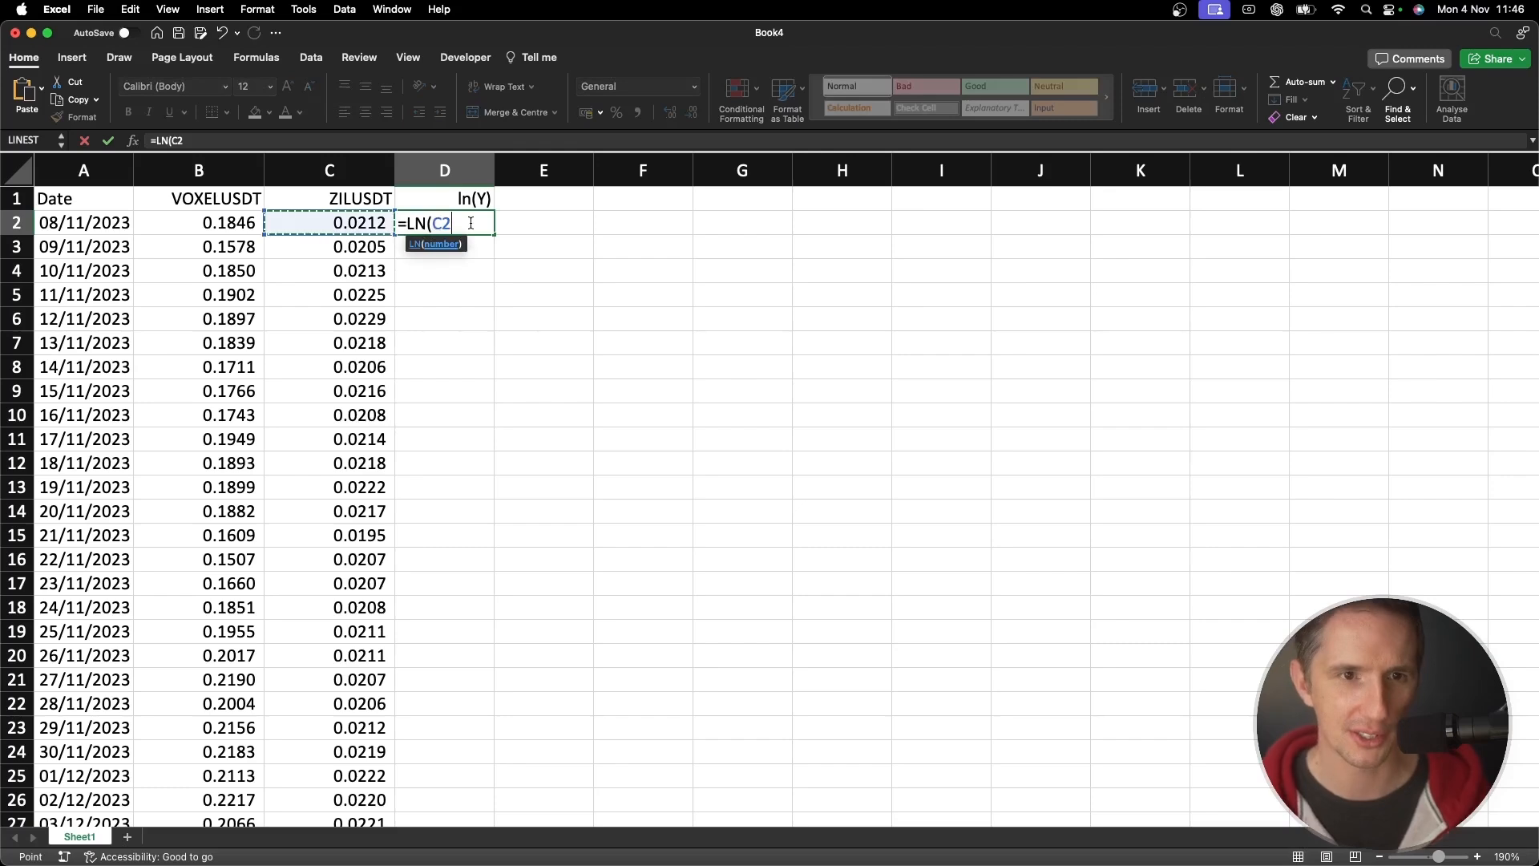
pyautogui.press('Right')
pyautogui.write(')')
pyautogui.press('Return')
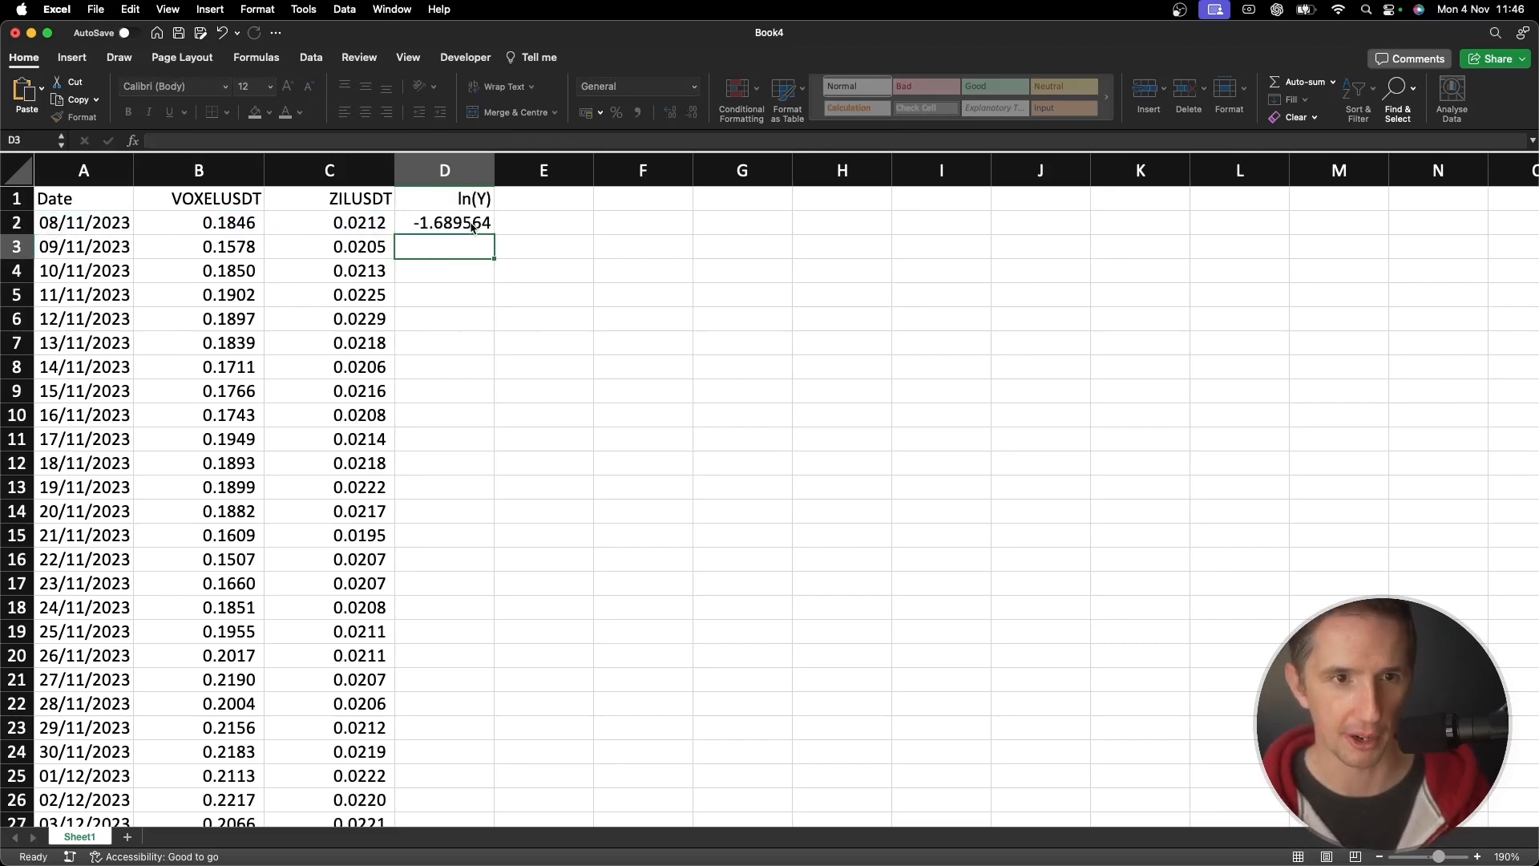
# Copy the ln(Y) header into E1 and change the copy to ln(X)
pyautogui.click(473, 227)
pyautogui.click(474, 199)
pyautogui.press('super+c')
pyautogui.click(568, 202)
pyautogui.press('super+v')
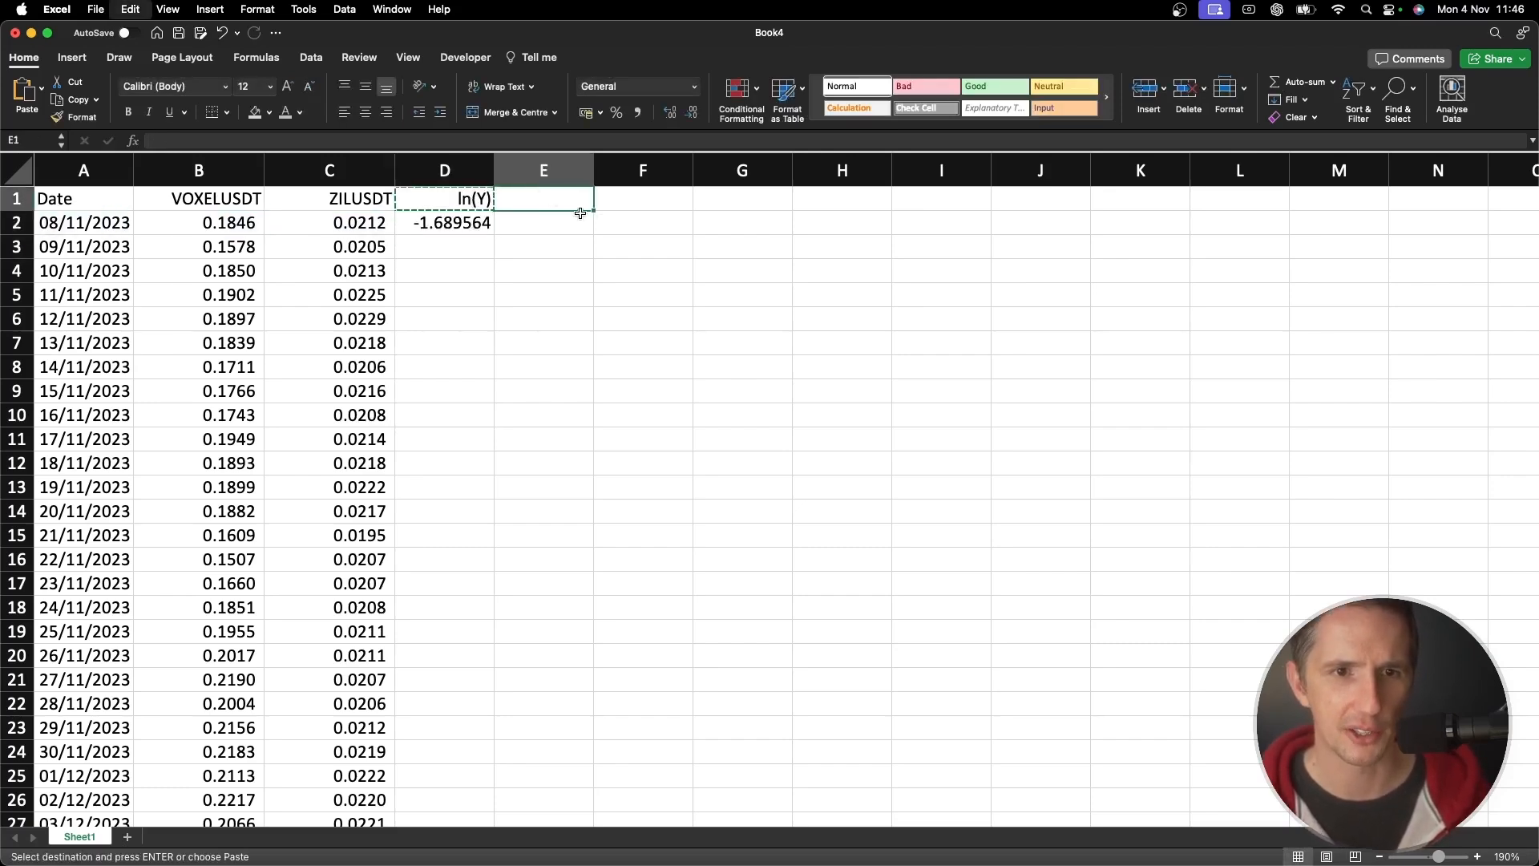
pyautogui.press('F2')
pyautogui.press('BackSpace')
pyautogui.press('BackSpace')
pyautogui.write('X)')
pyautogui.press('Return')
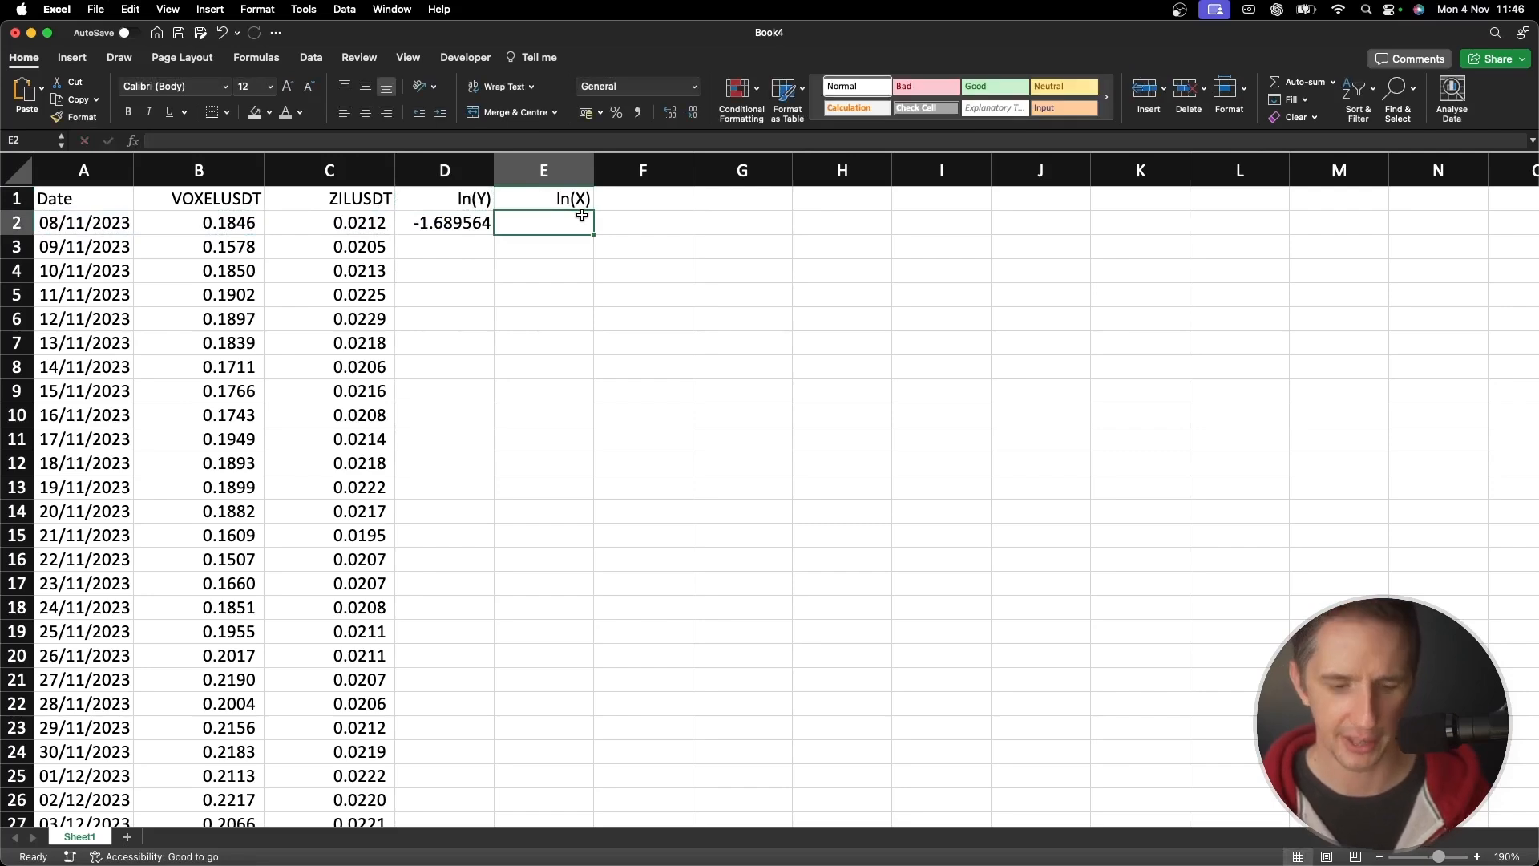
# Calculate the natural log of the first ZILUSDT price in E2 with =LN(C2)
pyautogui.write('=LN(')
pyautogui.press('Left')
pyautogui.press('Left')
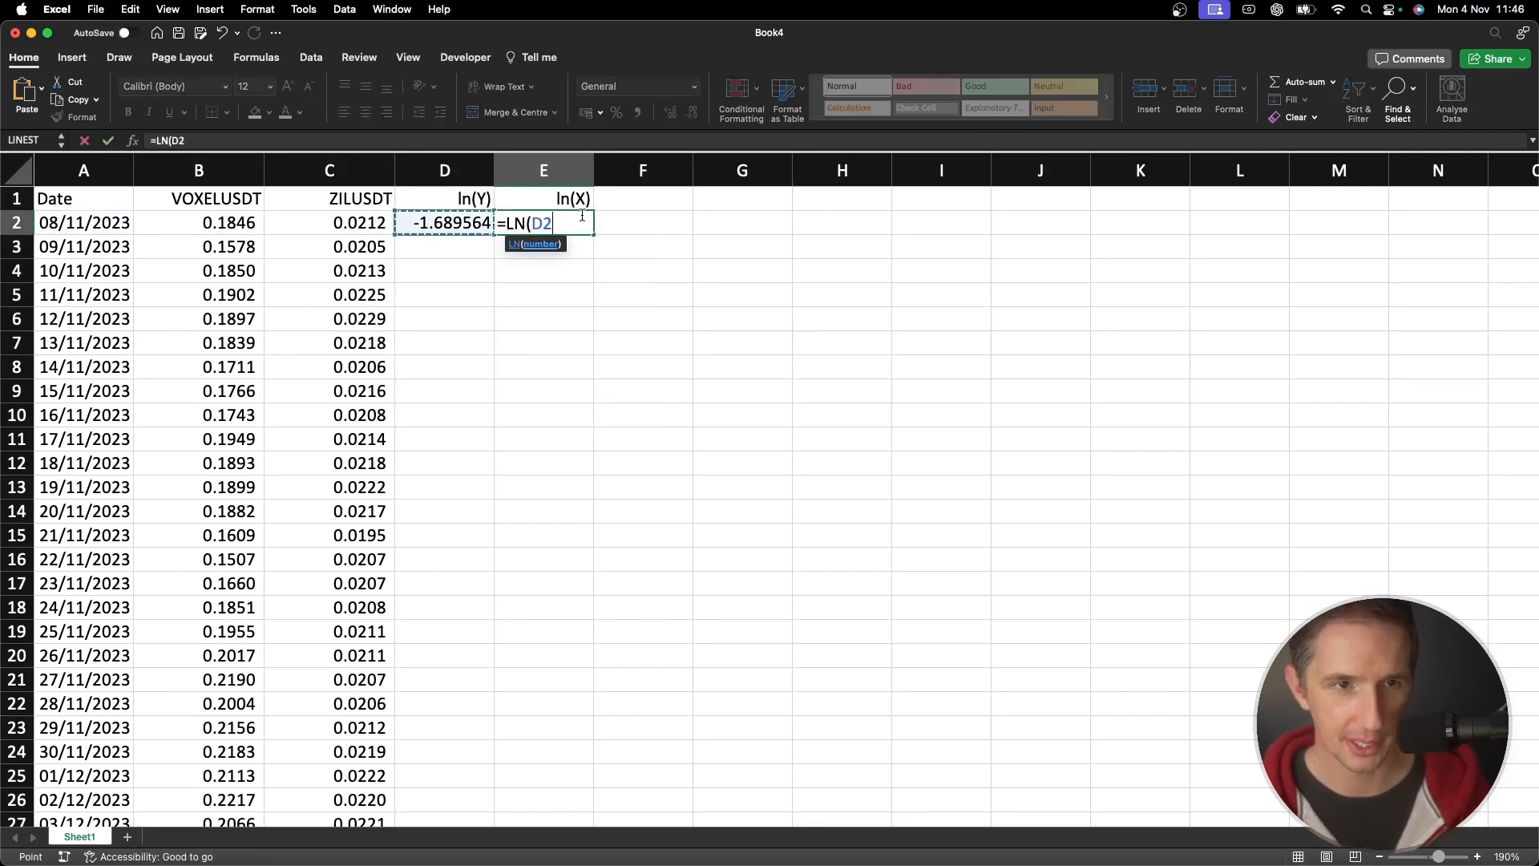
pyautogui.press('Return')
pyautogui.click(582, 215)
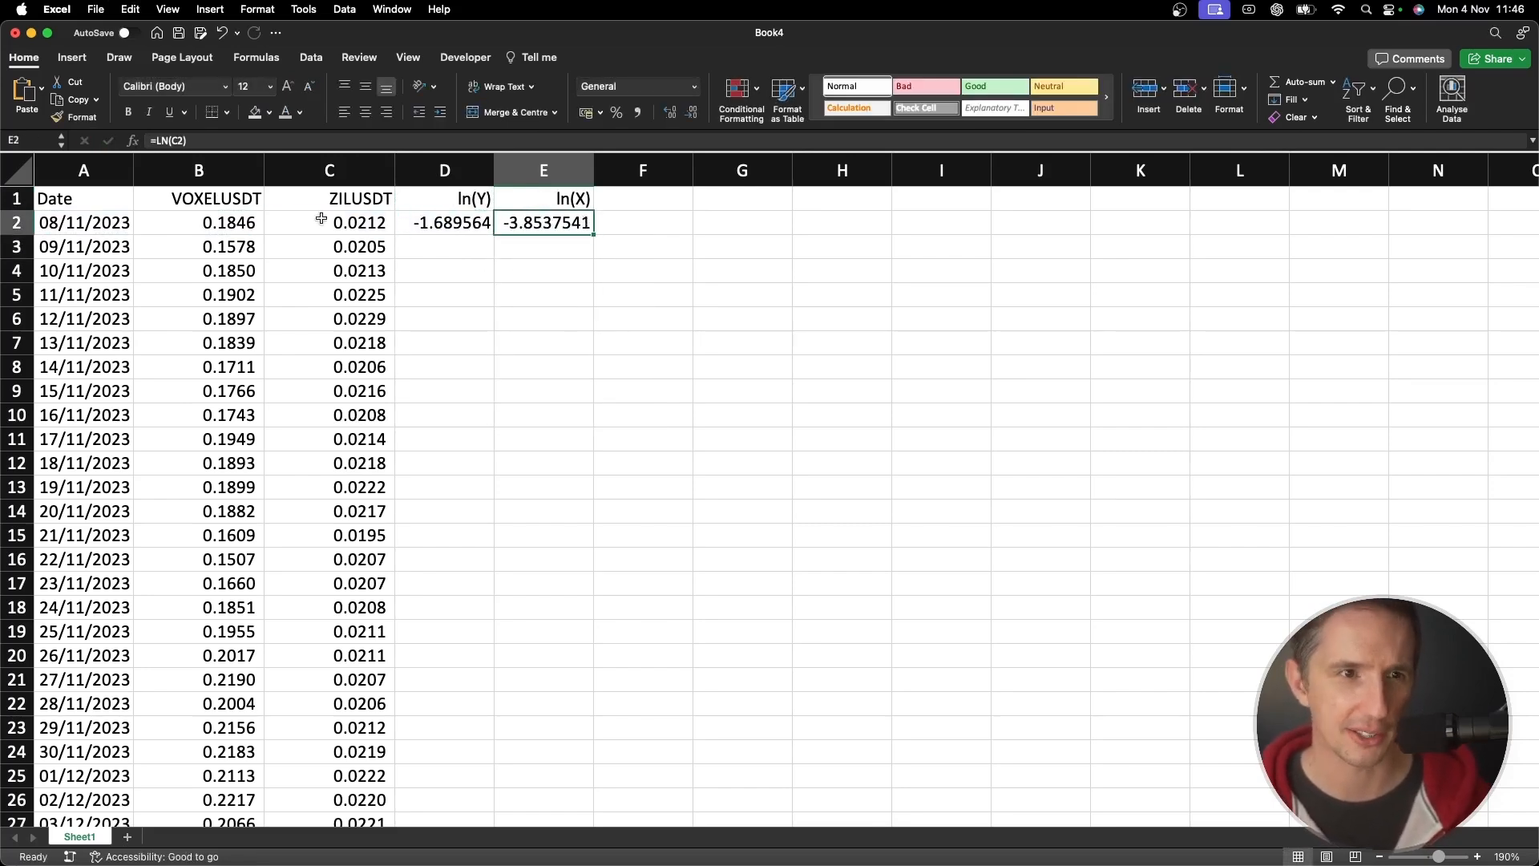
# Format the cells from B2 across to column N and down to row 361 in comma style with four decimals
pyautogui.click(233, 224)
pyautogui.moveTo(233, 225); pyautogui.dragTo(569, 225)
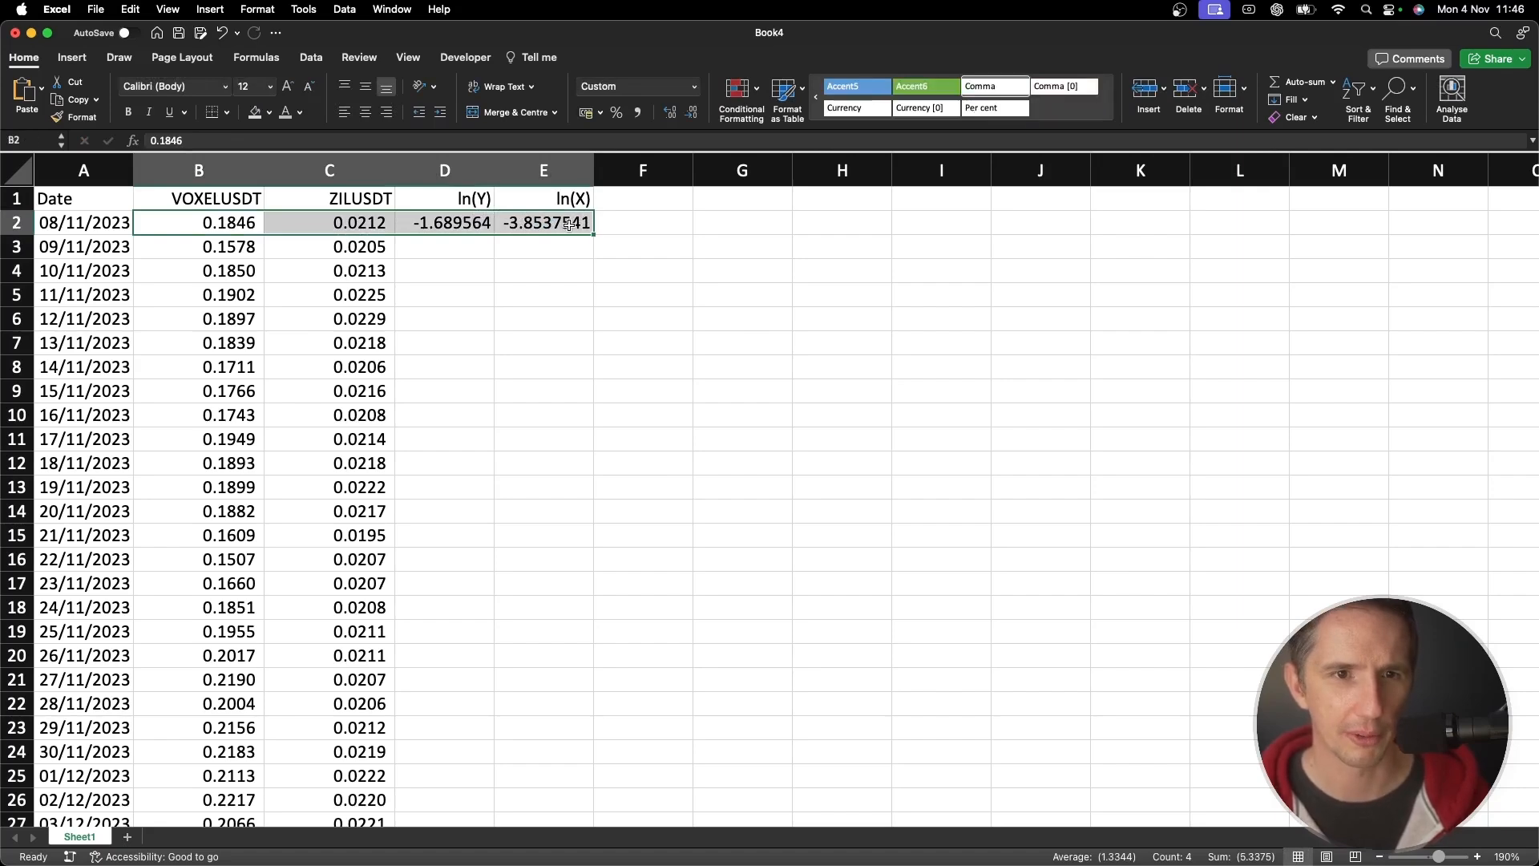
pyautogui.press('super+shift+Down')
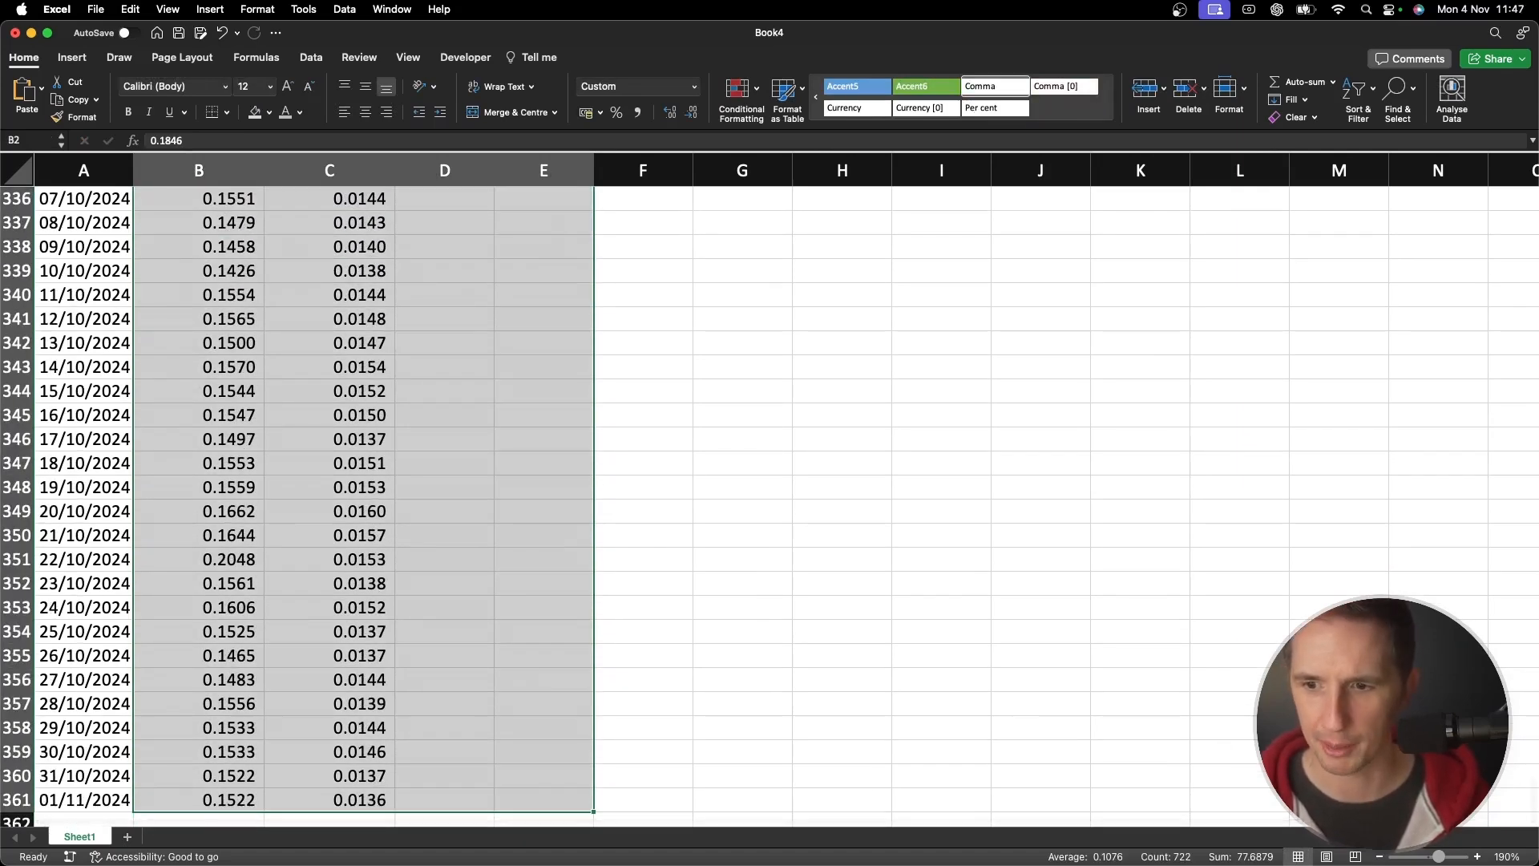
pyautogui.keyDown('shift'); pyautogui.click(1438, 800); pyautogui.keyUp('shift')
pyautogui.click(637, 113)
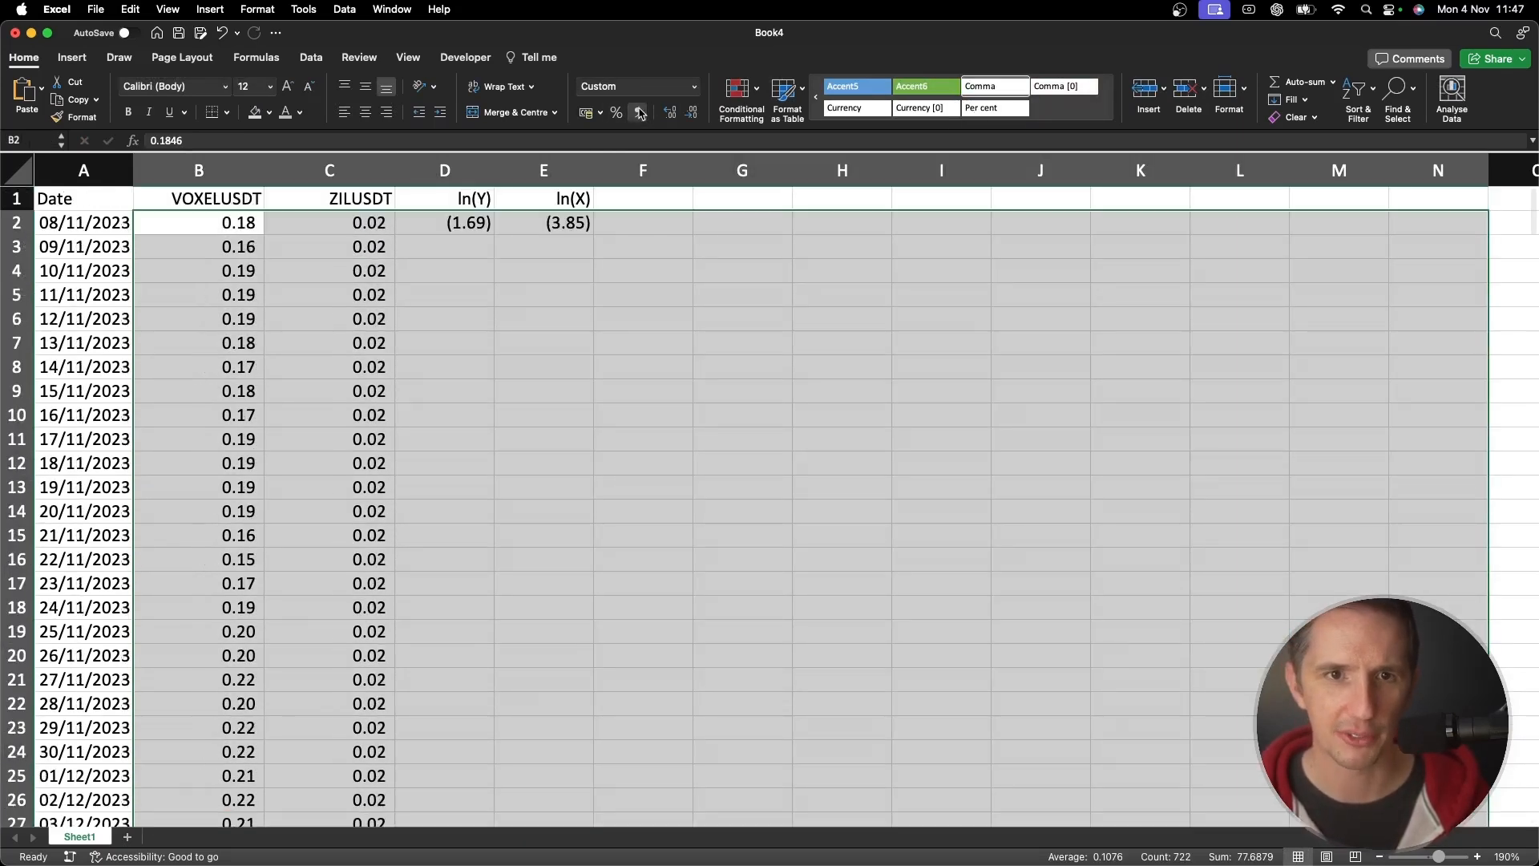
pyautogui.click(672, 120)
pyautogui.click(672, 120)
pyautogui.click(642, 356)
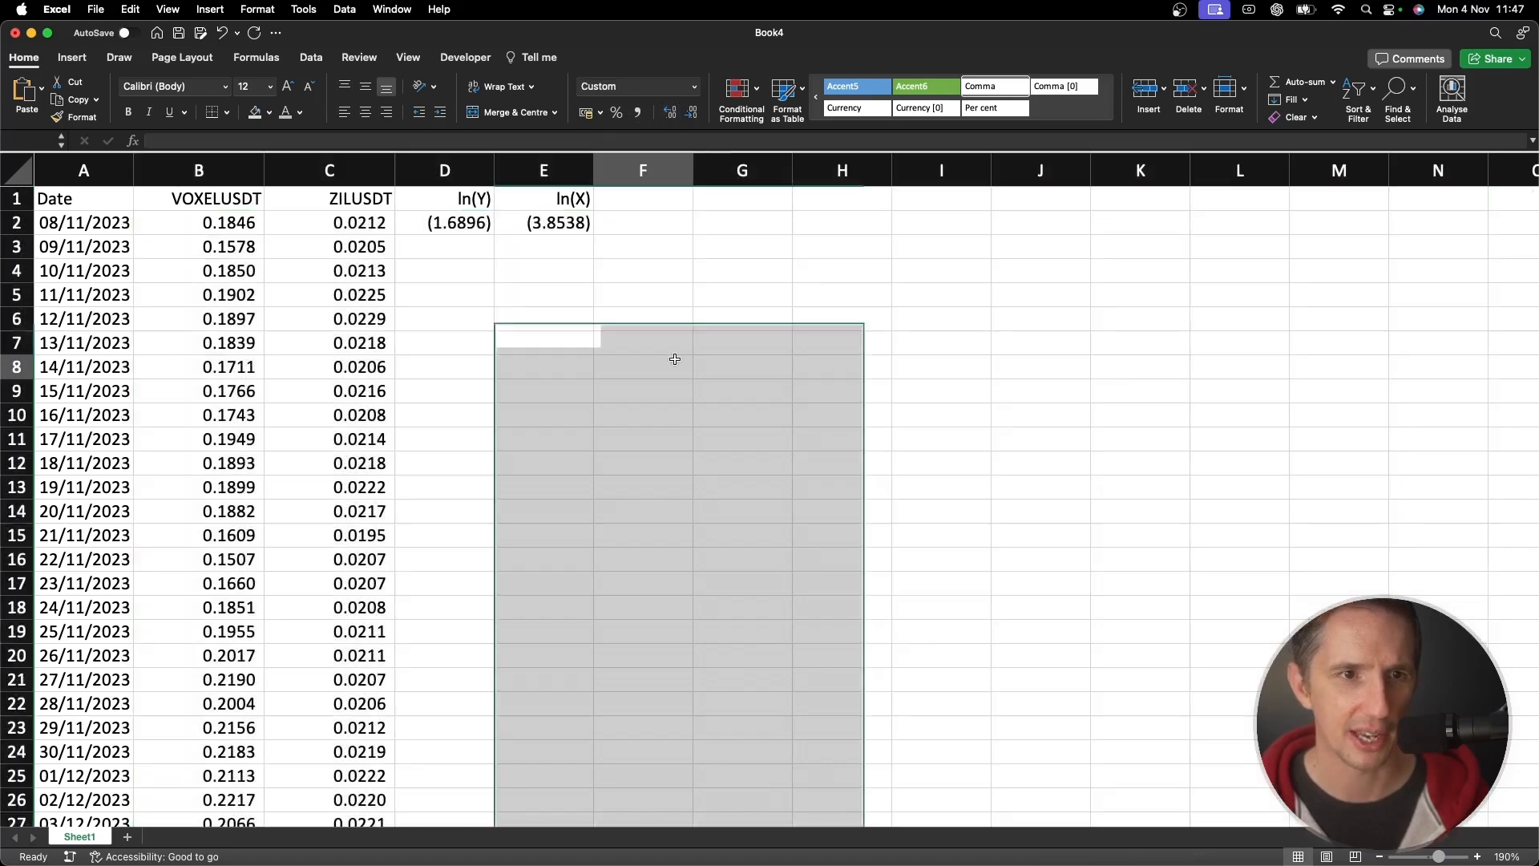
# Fill the log formulas in D2:E2 down all data rows and check the copied formulas in row 3
pyautogui.moveTo(461, 227); pyautogui.dragTo(566, 226)
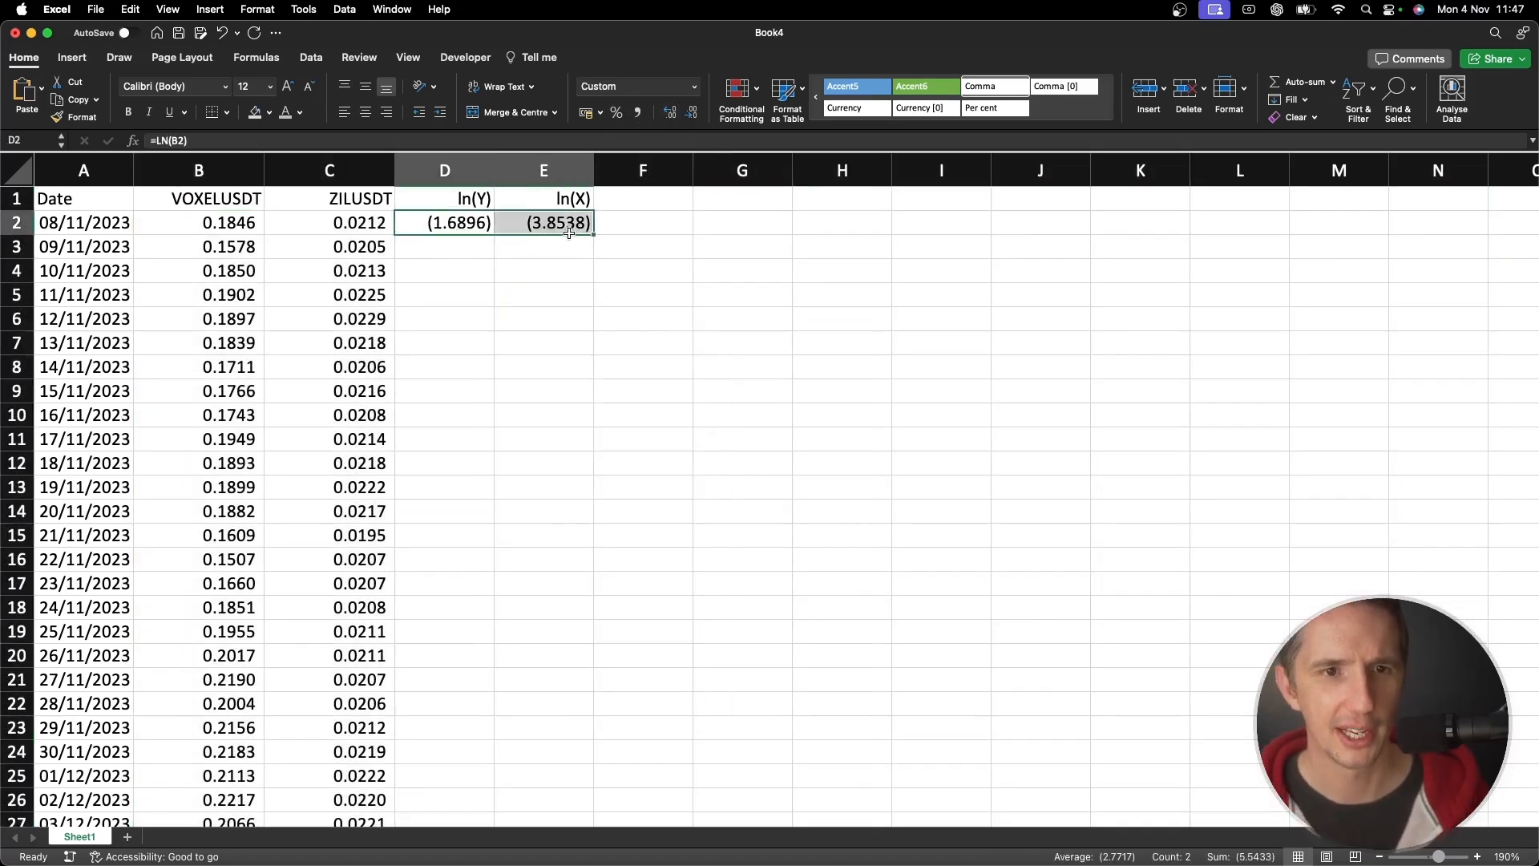
pyautogui.doubleClick(591, 237)
pyautogui.doubleClick(545, 246)
pyautogui.press('Escape')
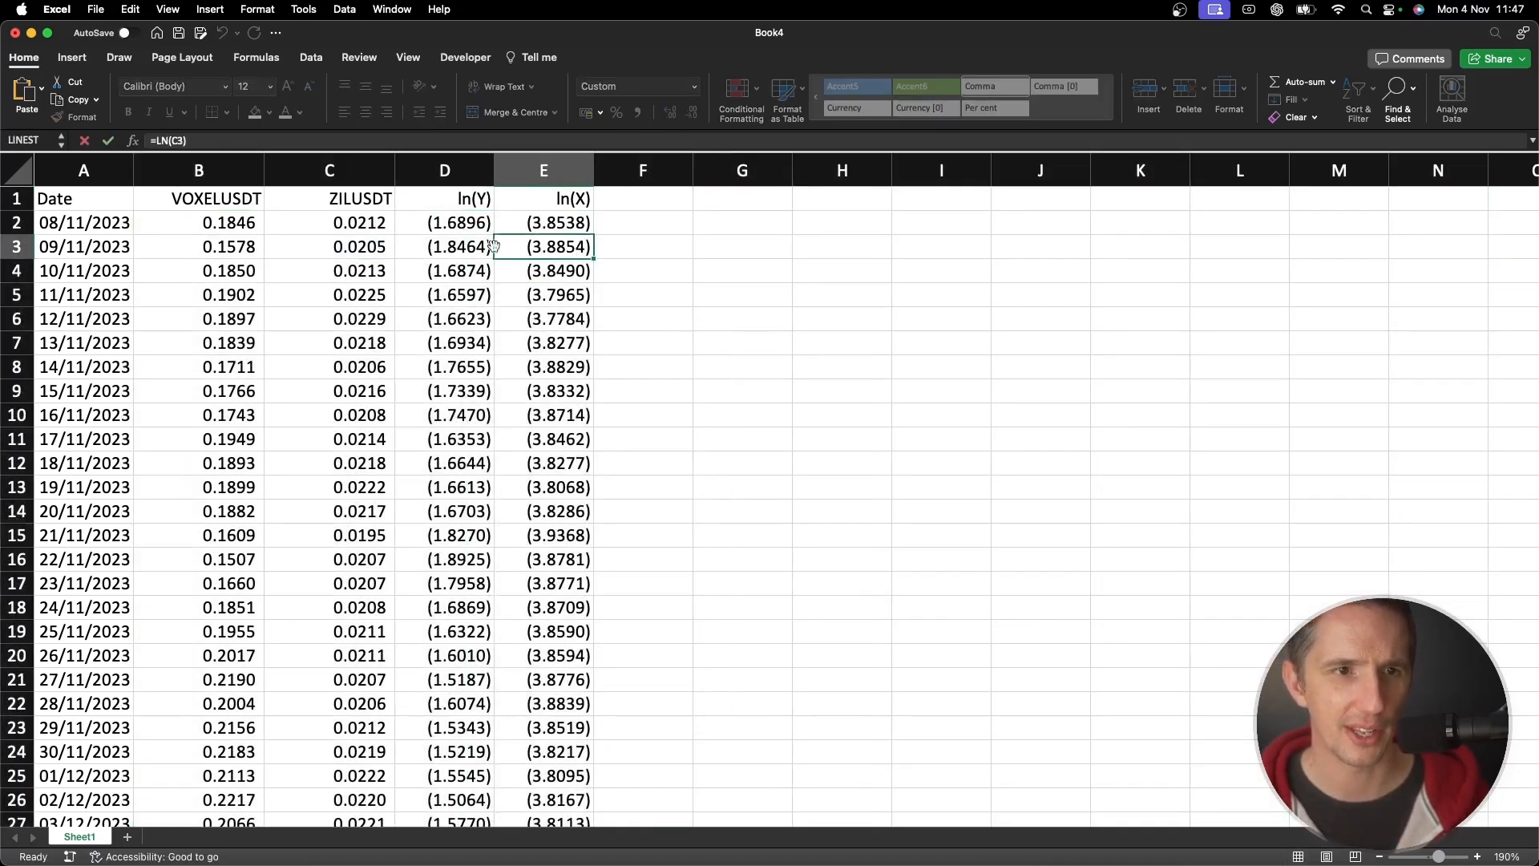
pyautogui.doubleClick(477, 247)
pyautogui.press('Escape')
pyautogui.click(552, 229)
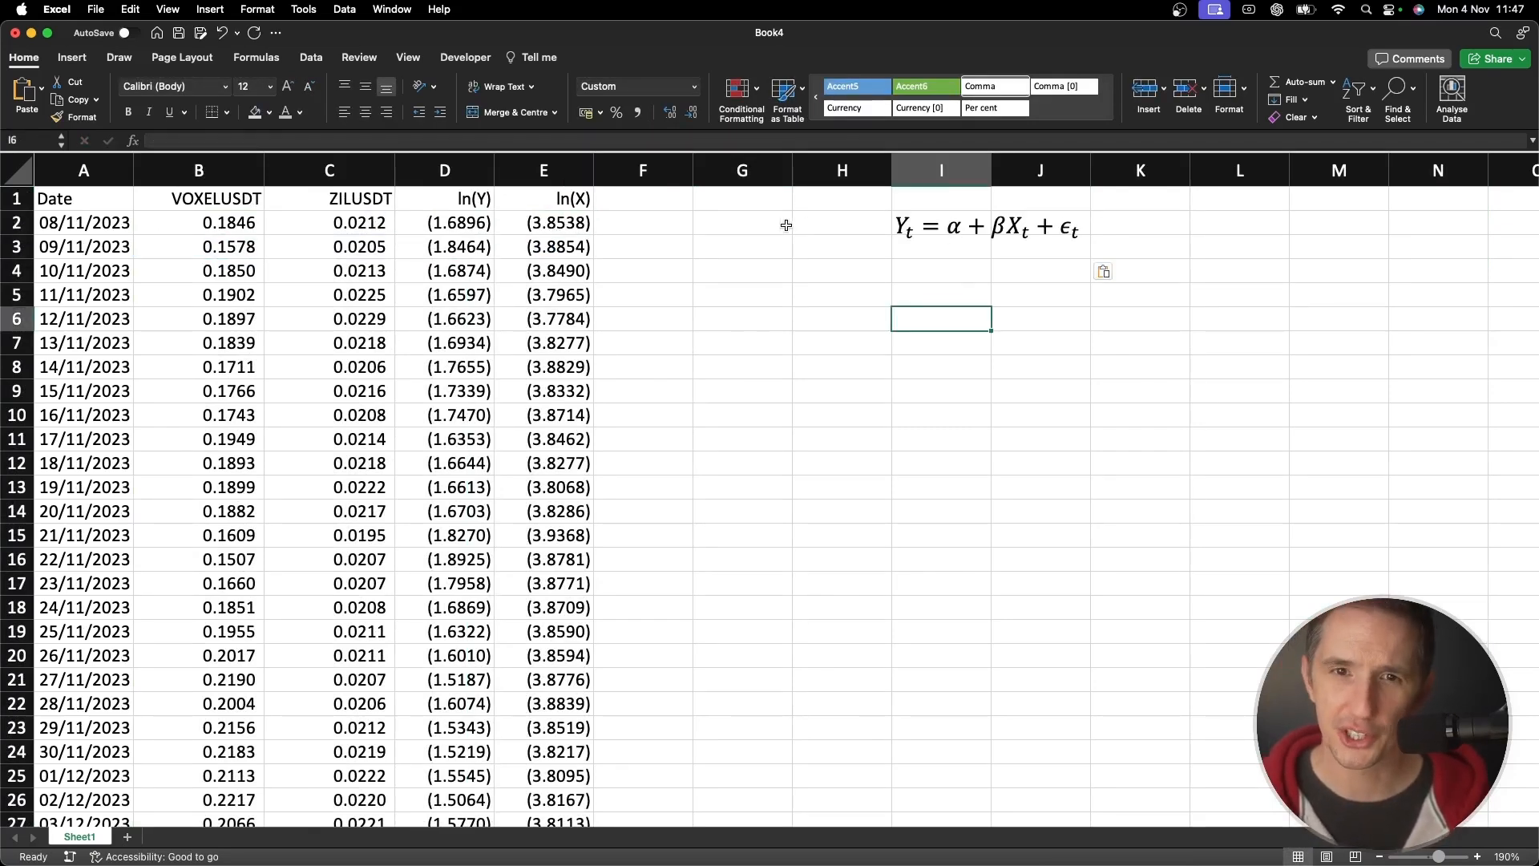
# Enter the label RELATIONSHIP in G2 beside the regression equation
pyautogui.click(747, 226)
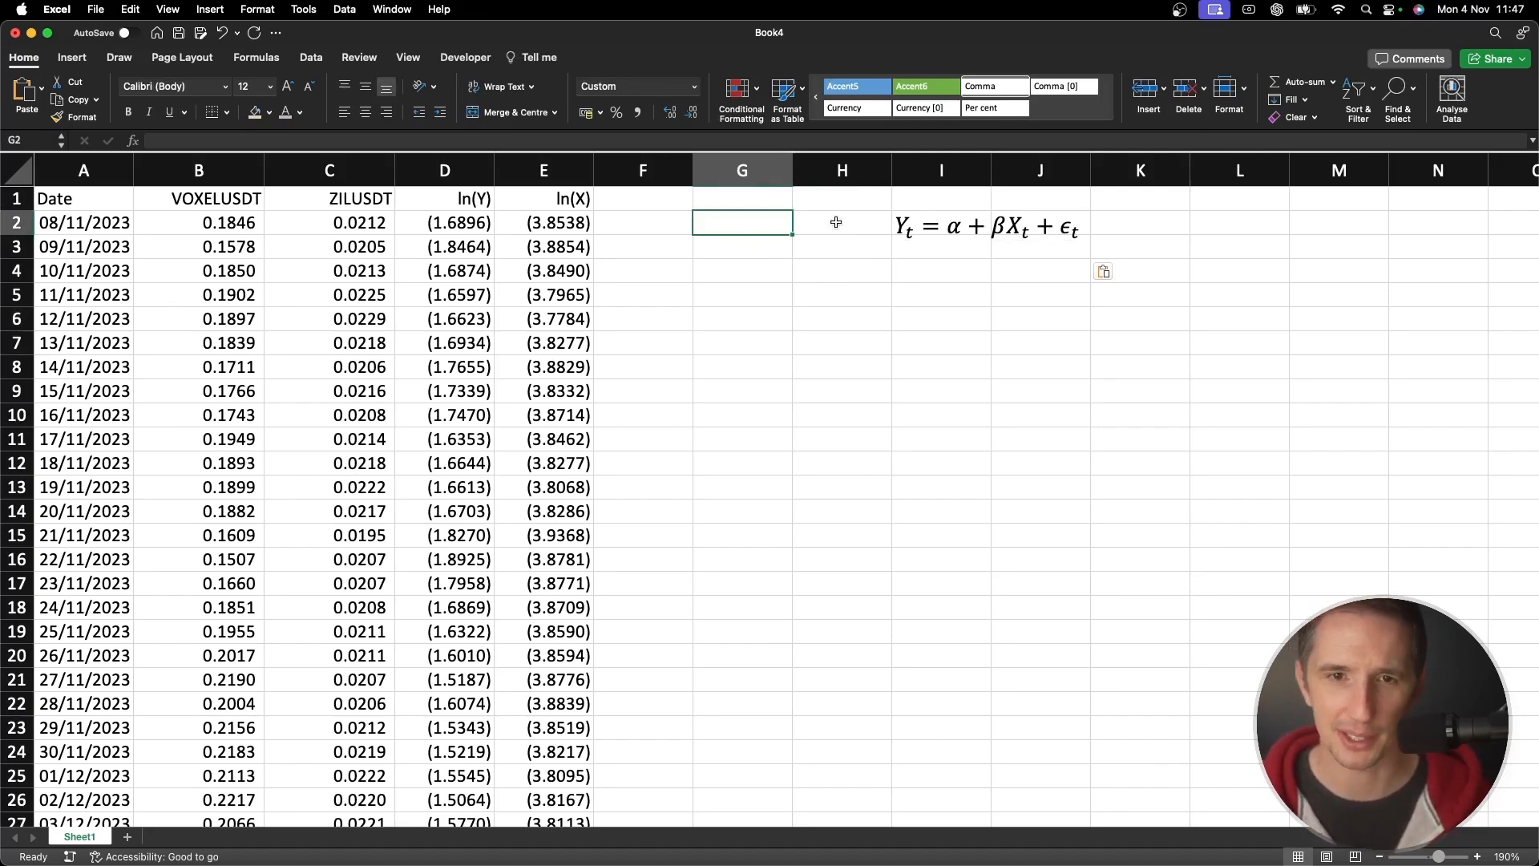
pyautogui.write('R')
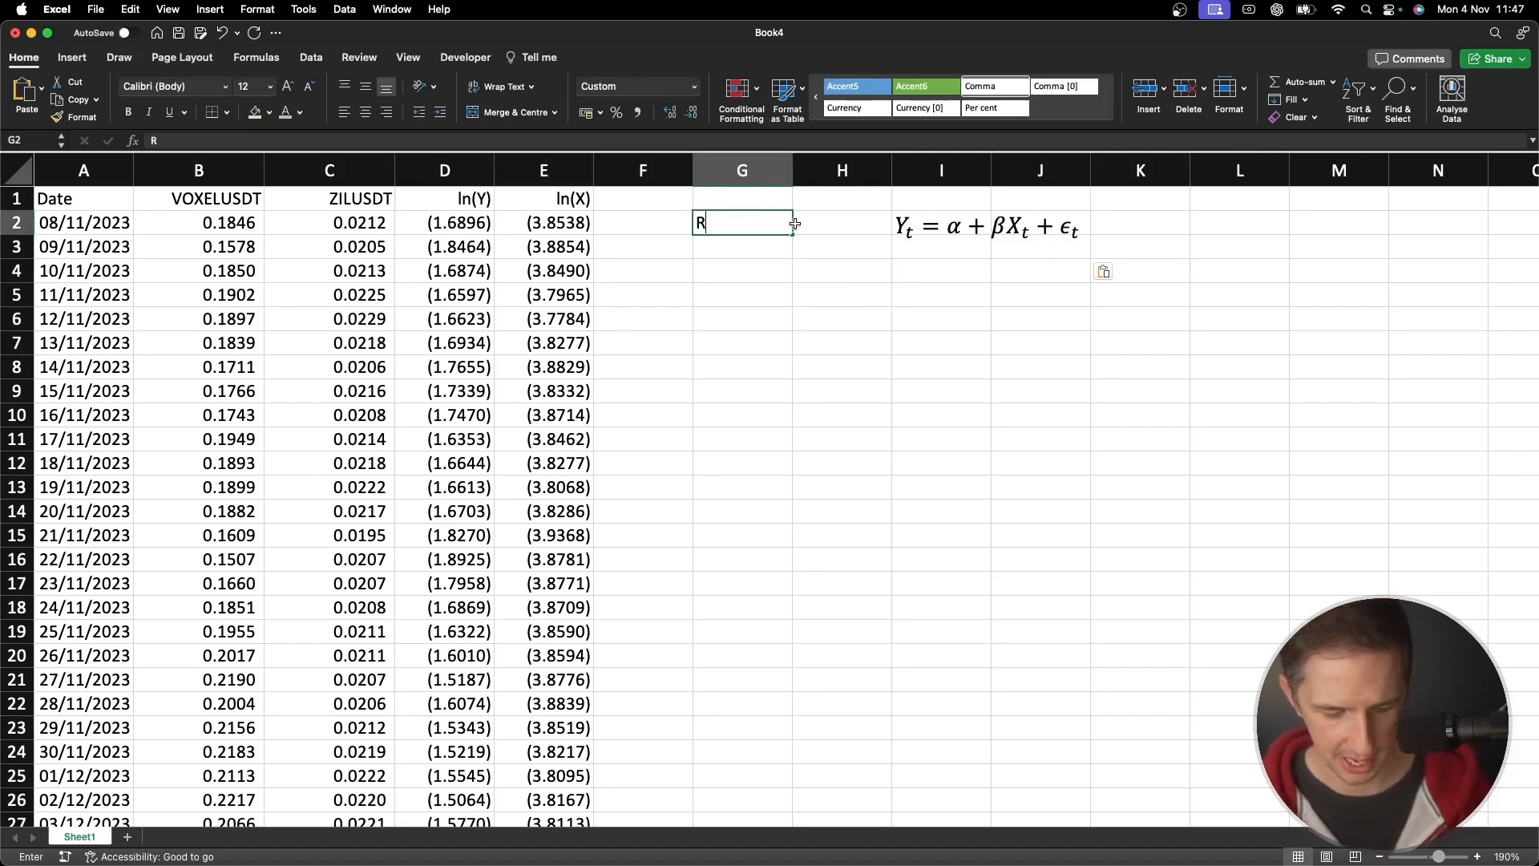
pyautogui.write('ELATIONSHIP')
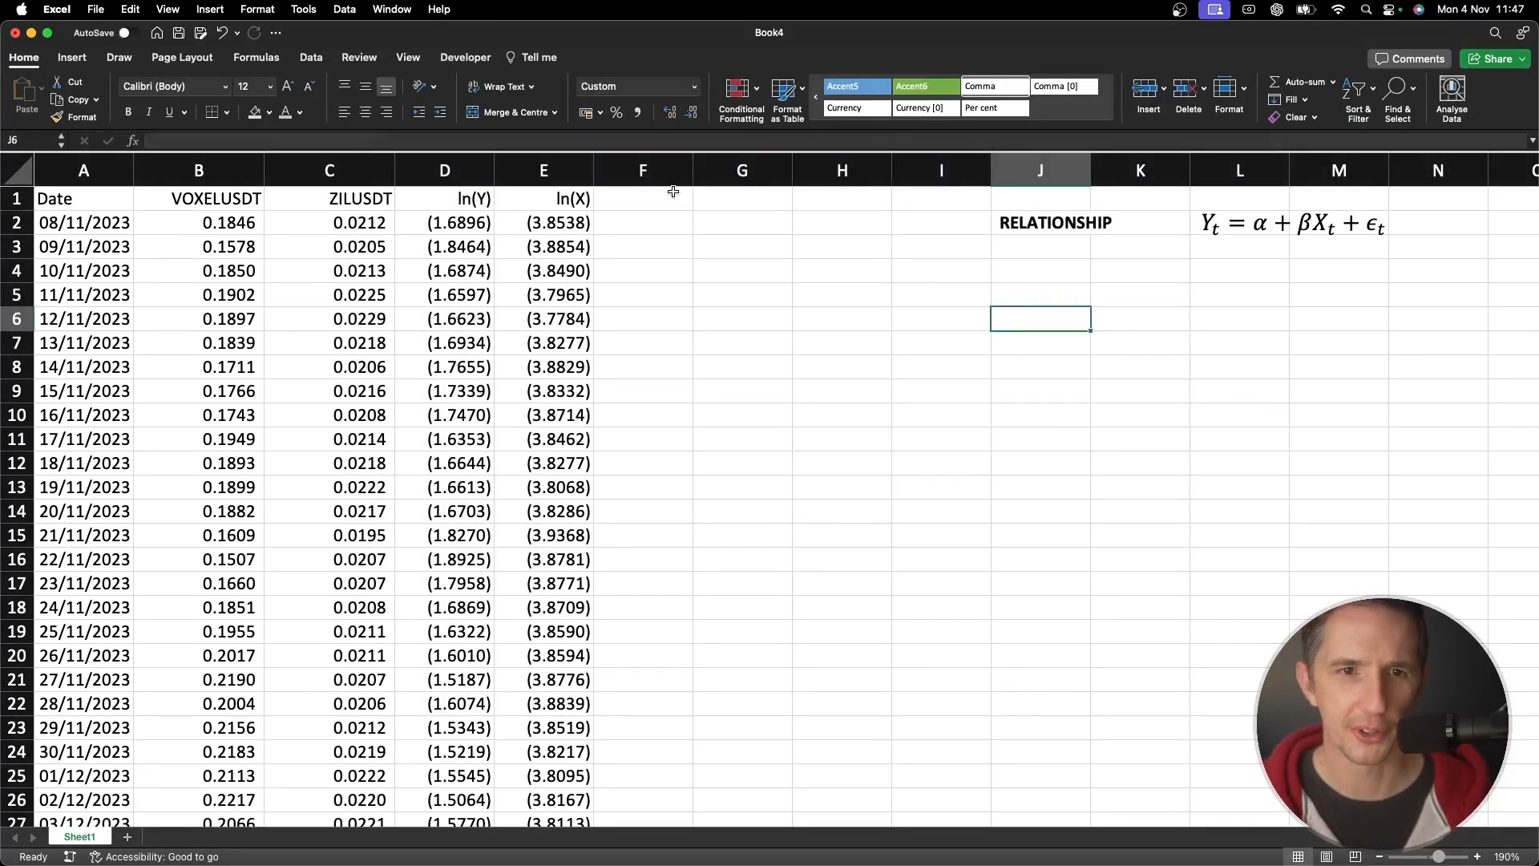
# Enter the heading const in F1 next to the ln(X) column
pyautogui.click(654, 197)
pyautogui.write('con')
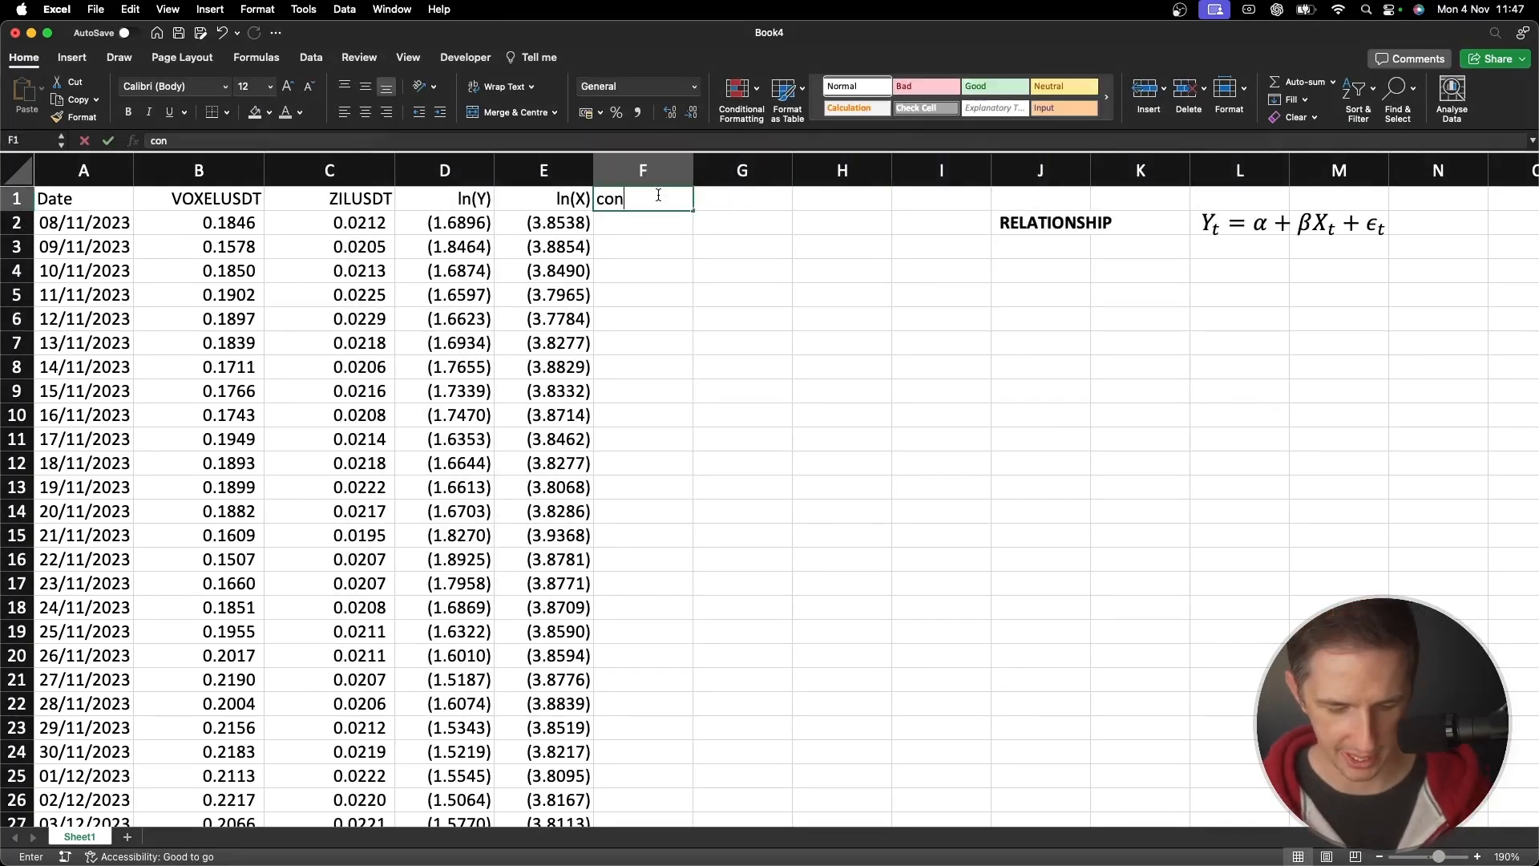
pyautogui.write('st')
pyautogui.press('Return')
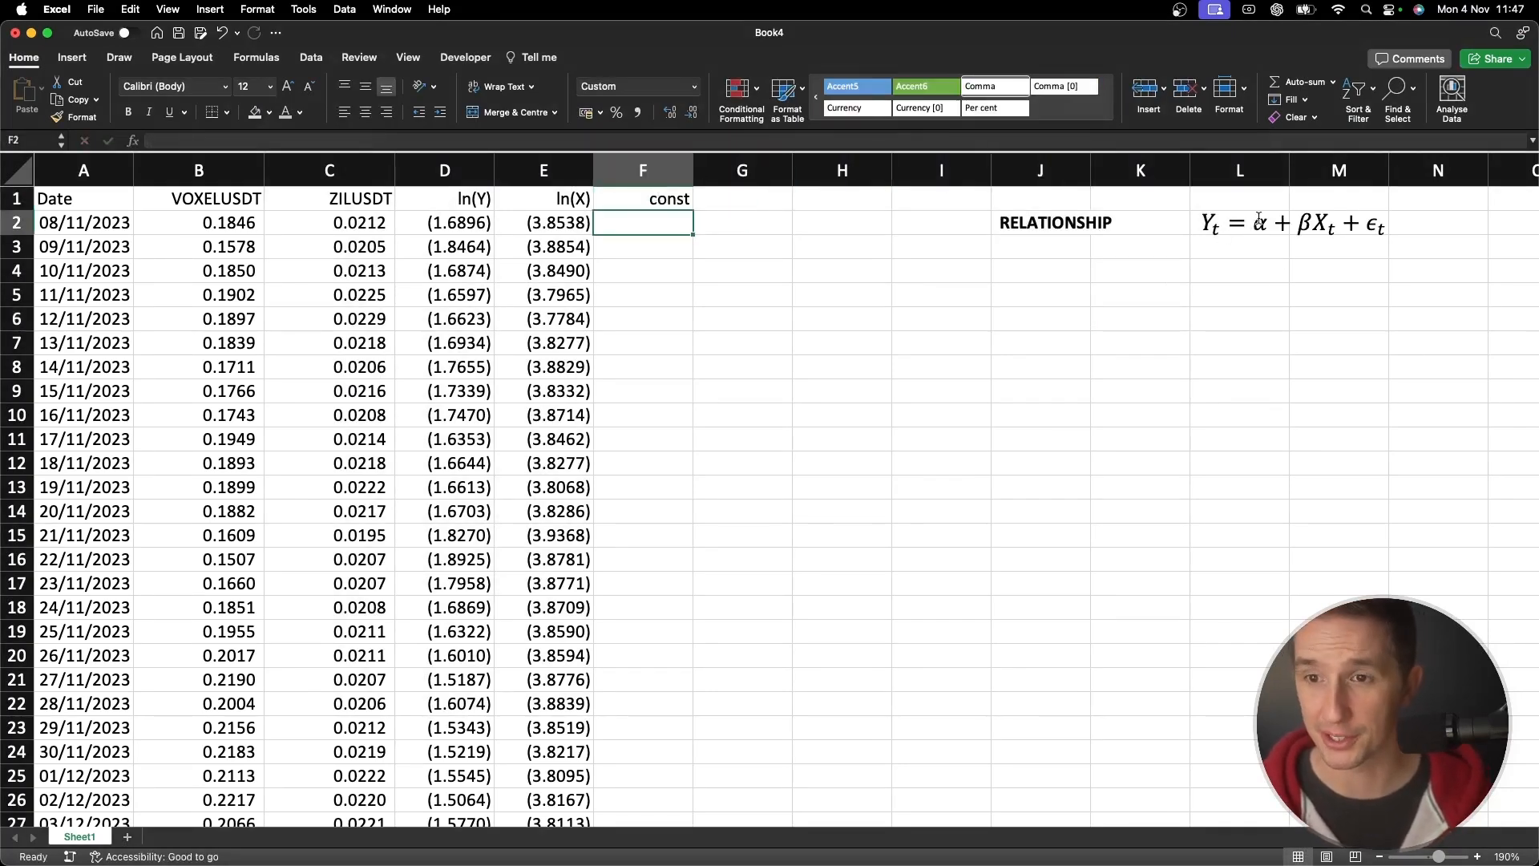
# Enter 1 in F2:F7 and fill the constant down column F through all data rows
pyautogui.write('1')
pyautogui.press('Return')
pyautogui.write('1')
pyautogui.press('Return')
pyautogui.write('1')
pyautogui.press('Return')
pyautogui.write('1')
pyautogui.press('Return')
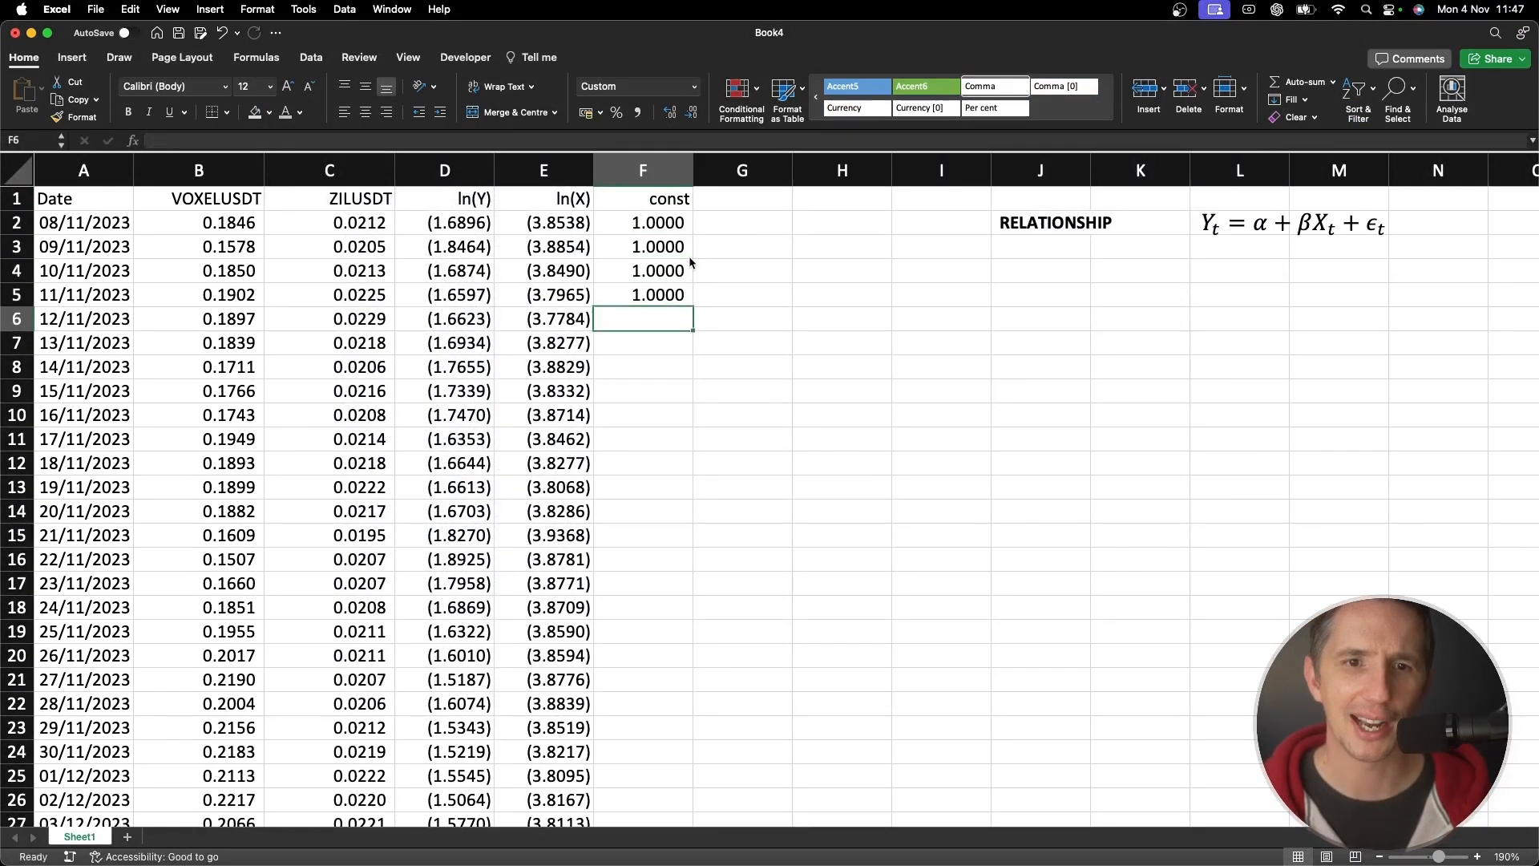
pyautogui.write('1')
pyautogui.press('Return')
pyautogui.write('1')
pyautogui.press('Return')
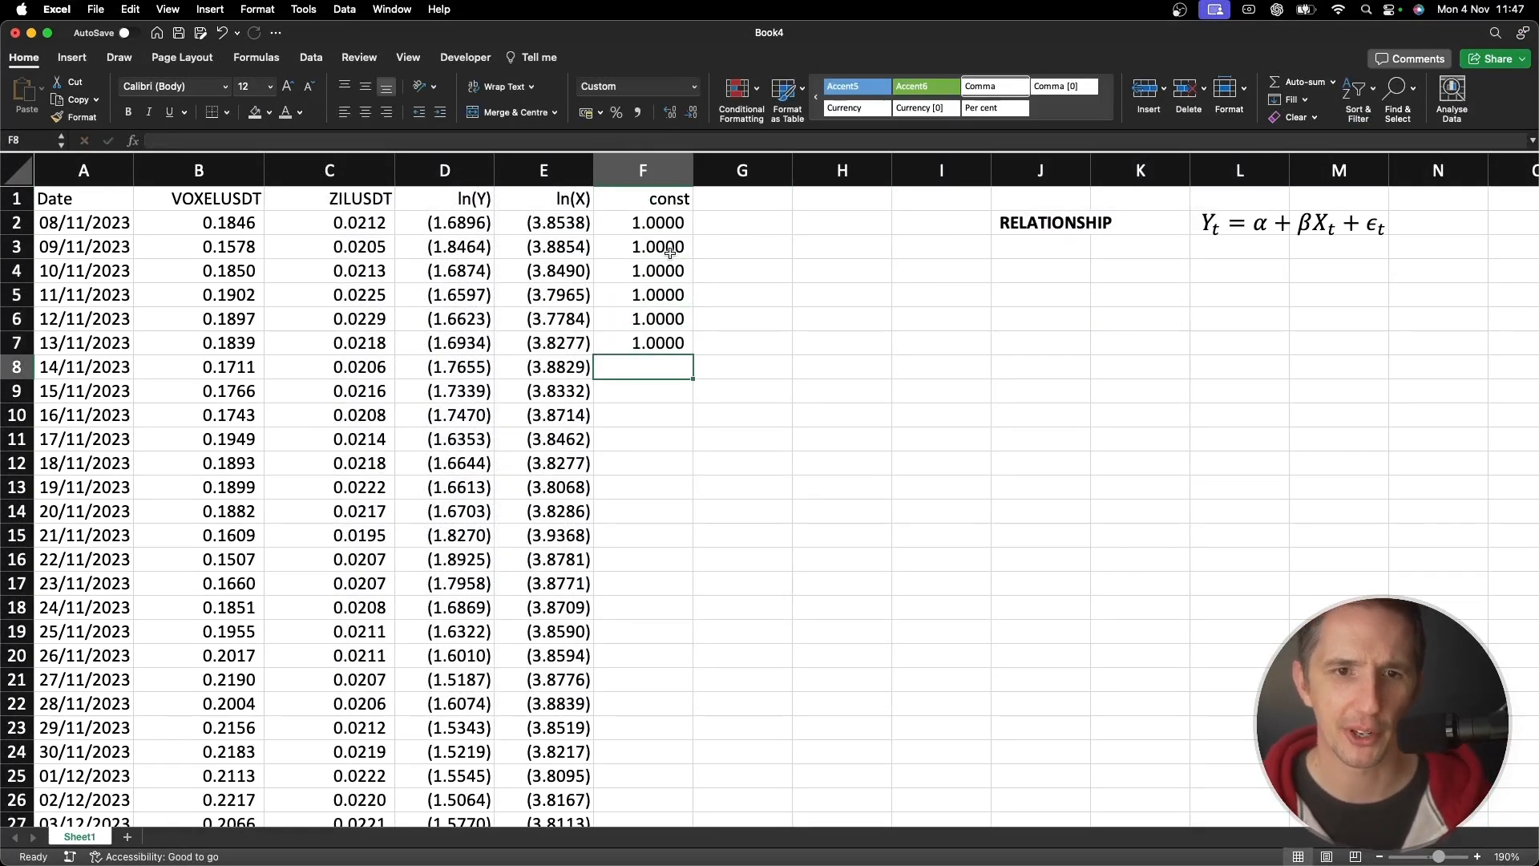
pyautogui.moveTo(672, 223); pyautogui.dragTo(677, 342)
pyautogui.doubleClick(693, 354)
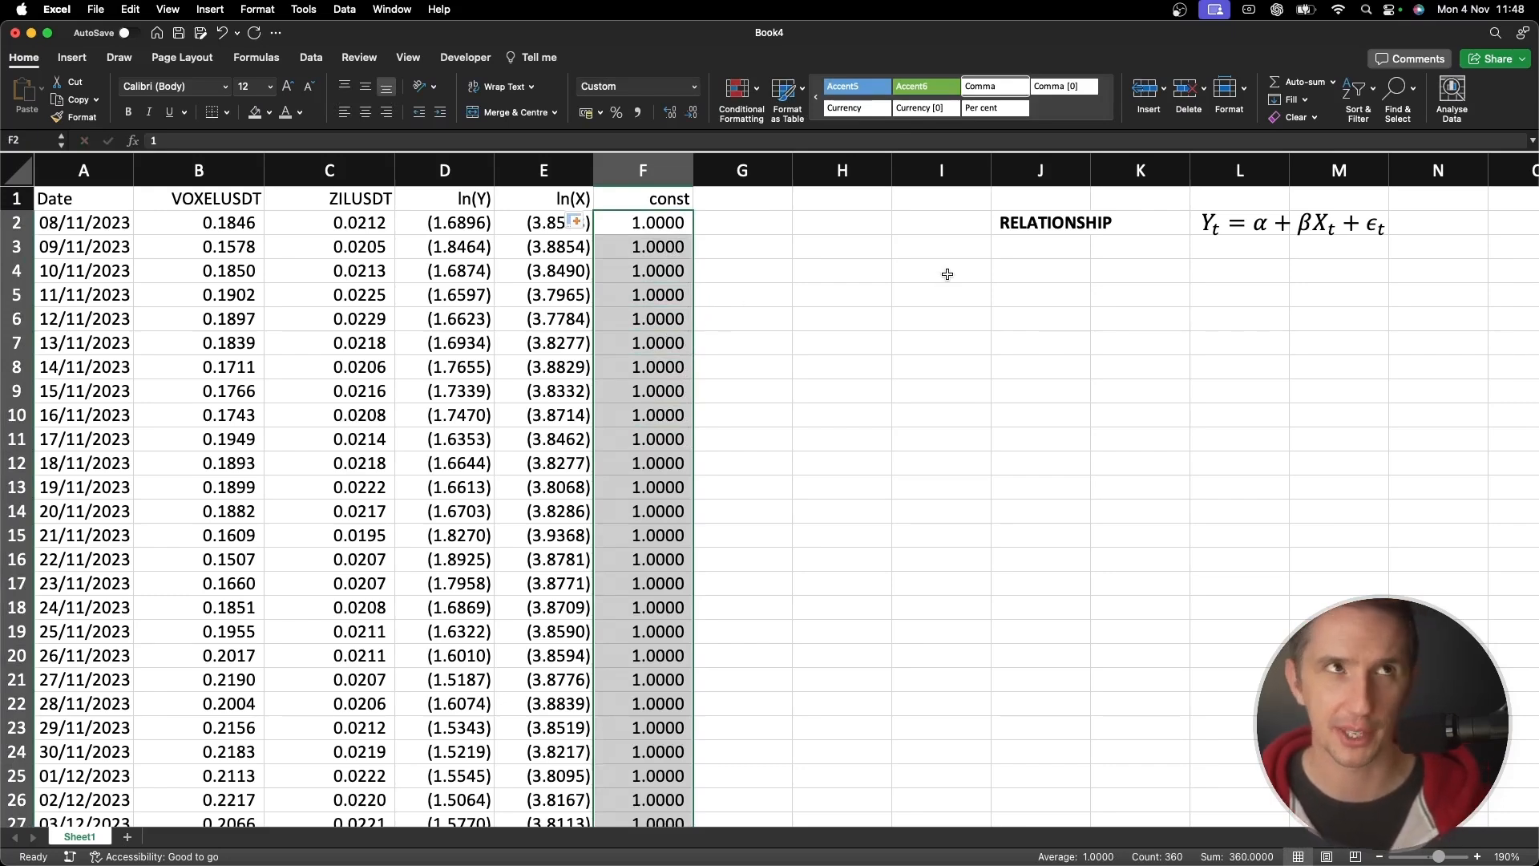
# Start a LINEST formula in J4 with the ln(Y) range D2:$D$361 as the known y values
pyautogui.click(1035, 276)
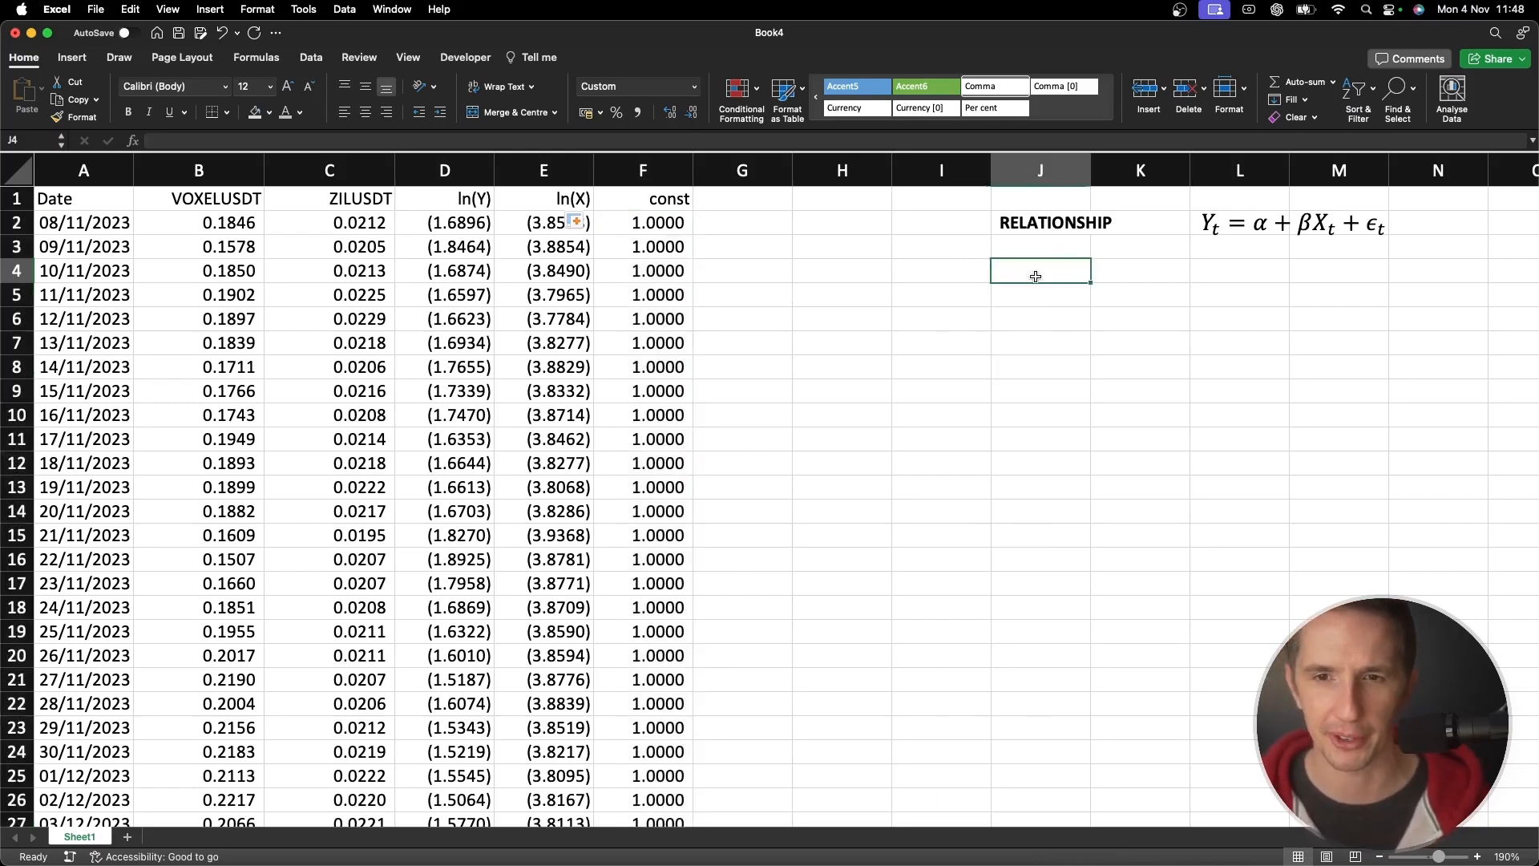
pyautogui.write('=')
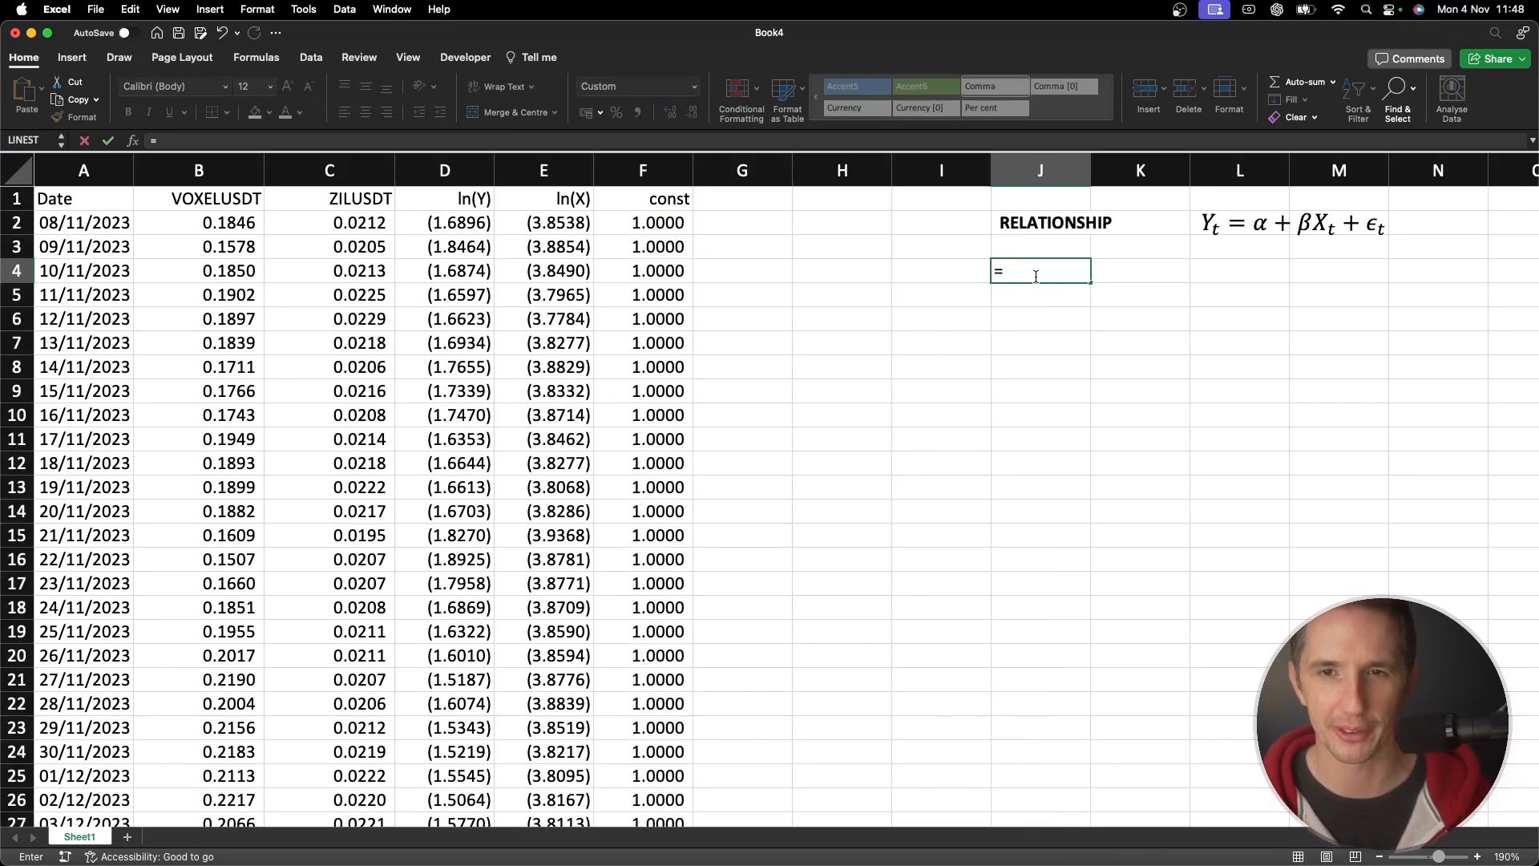
pyautogui.write('LINEST')
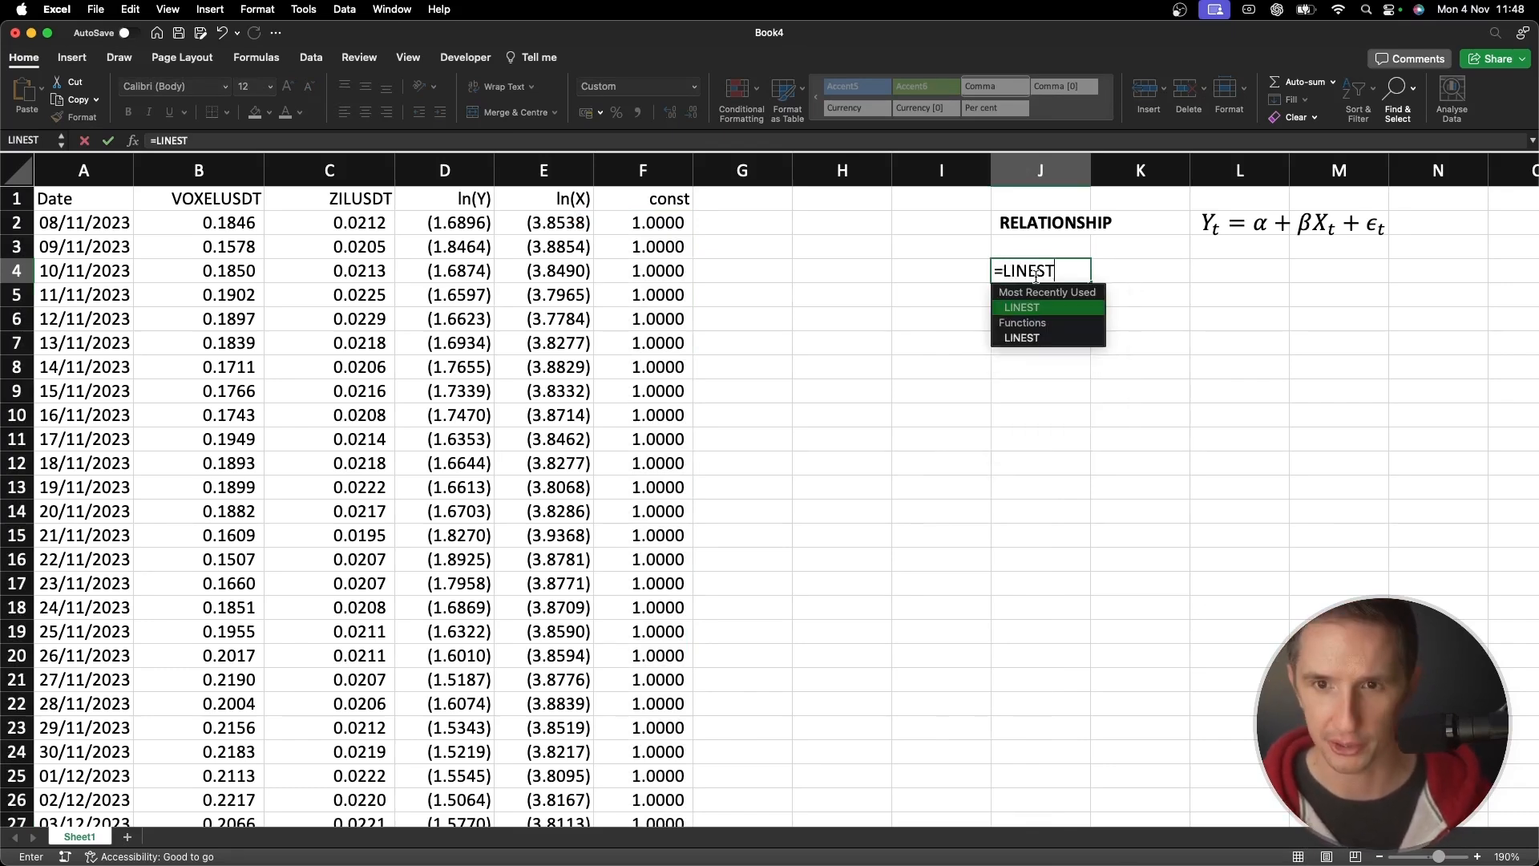
pyautogui.write('(')
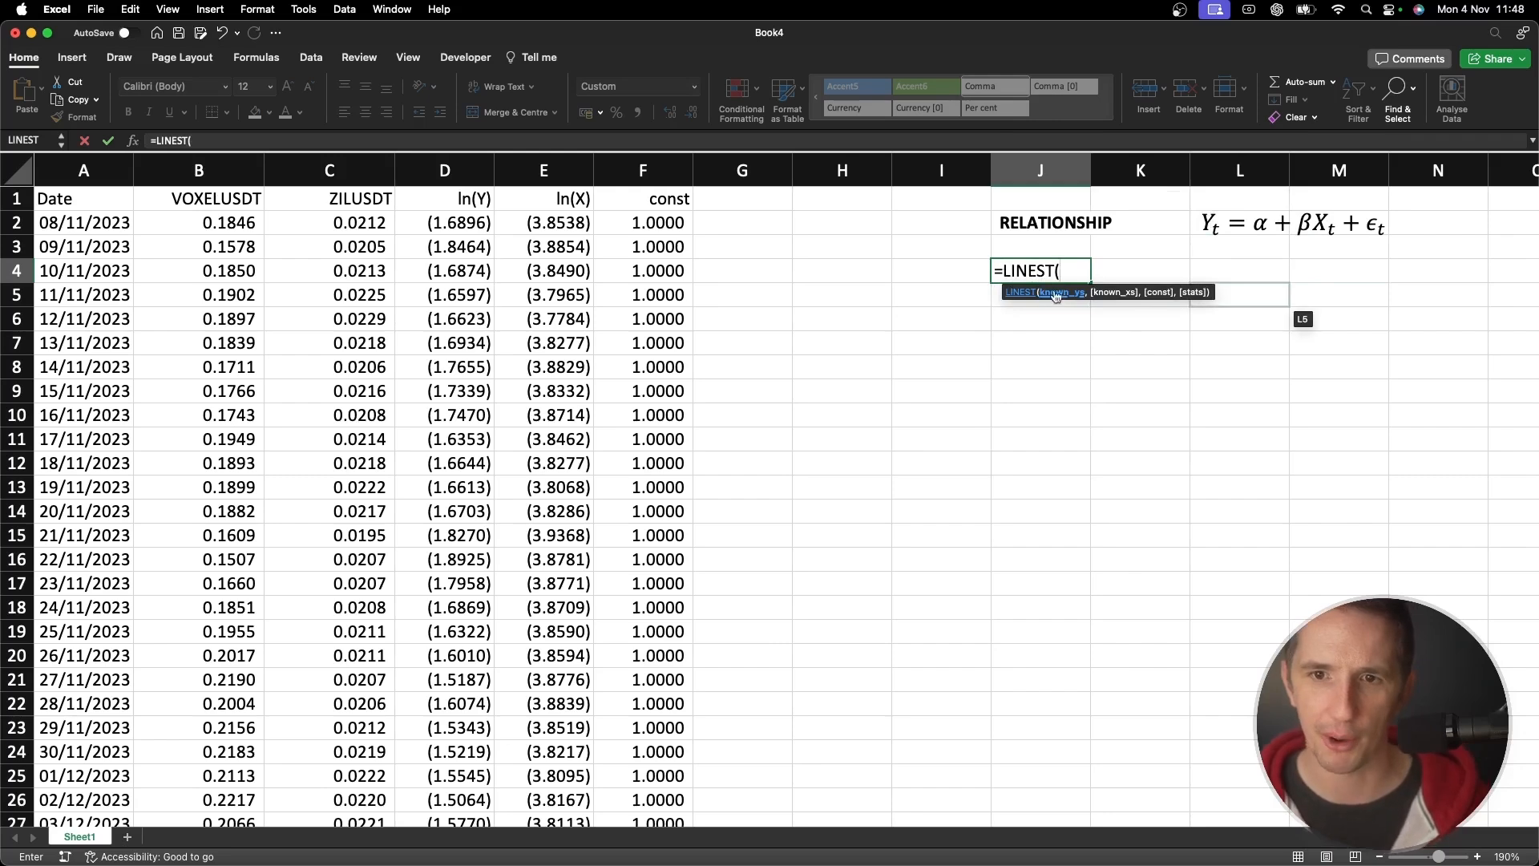
pyautogui.click(467, 218)
pyautogui.hotkey('ctrl', 'shift', 'Down')
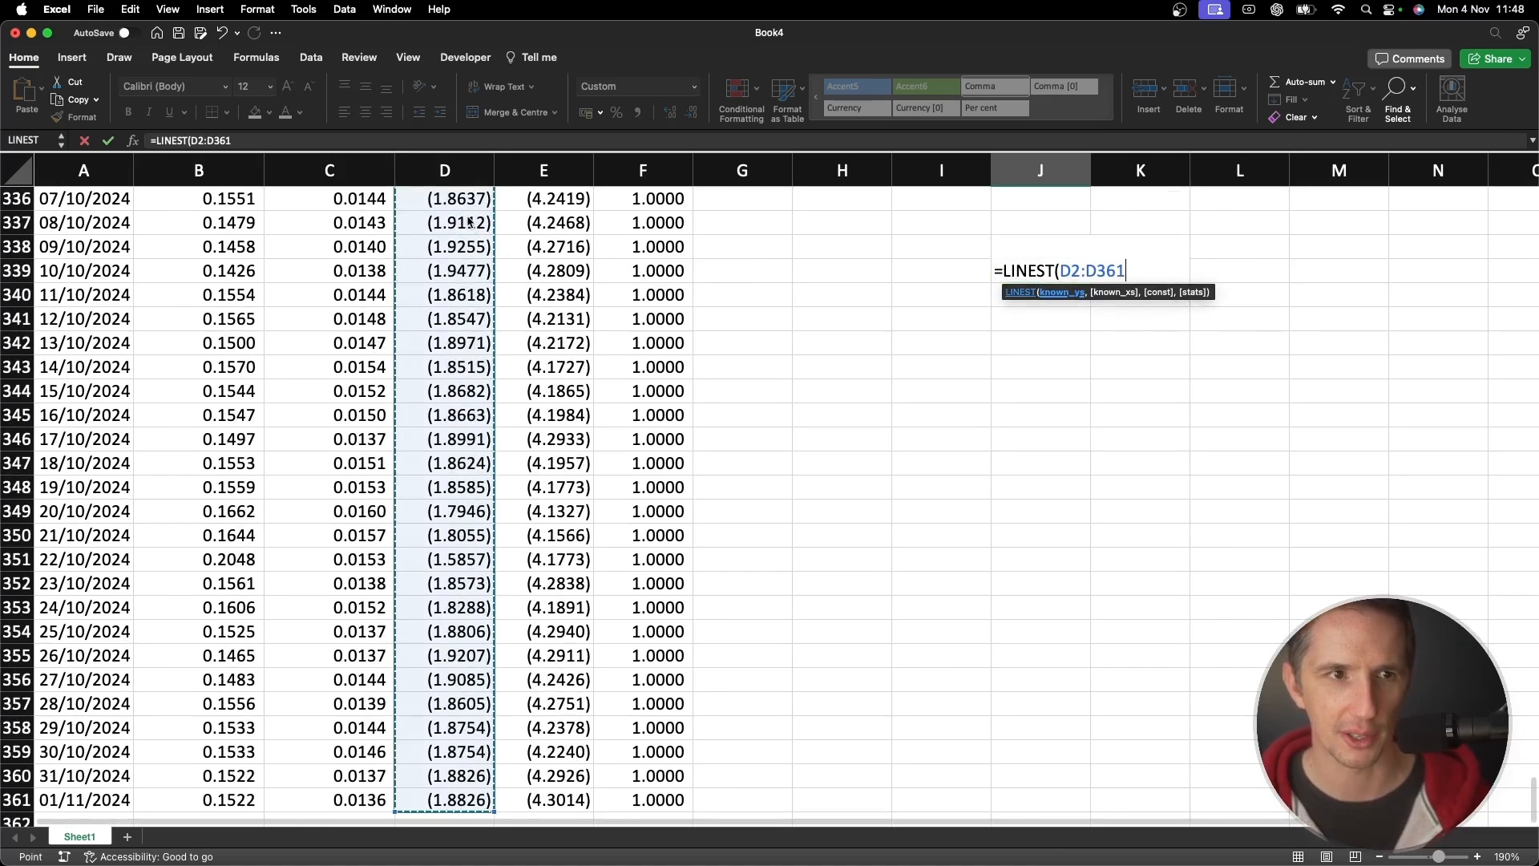
pyautogui.press('F4')
pyautogui.write(',')
# Complete the LINEST formula with $E$2:$F$361 as the known x values and 0 for both the const and stats arguments
pyautogui.moveTo(511, 217); pyautogui.dragTo(654, 250)
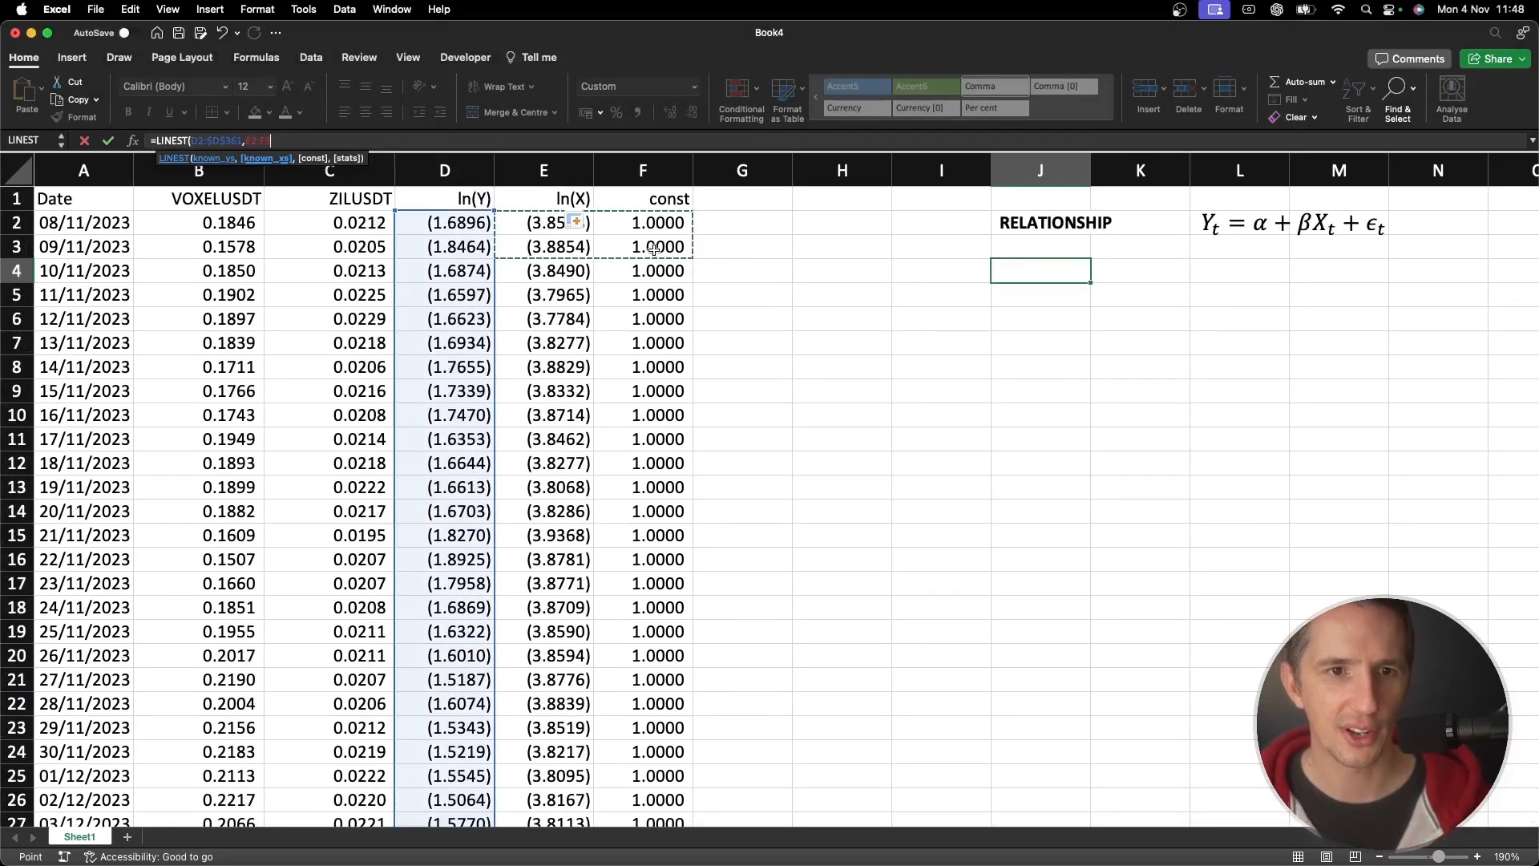
pyautogui.hotkey('ctrl', 'shift', 'Down')
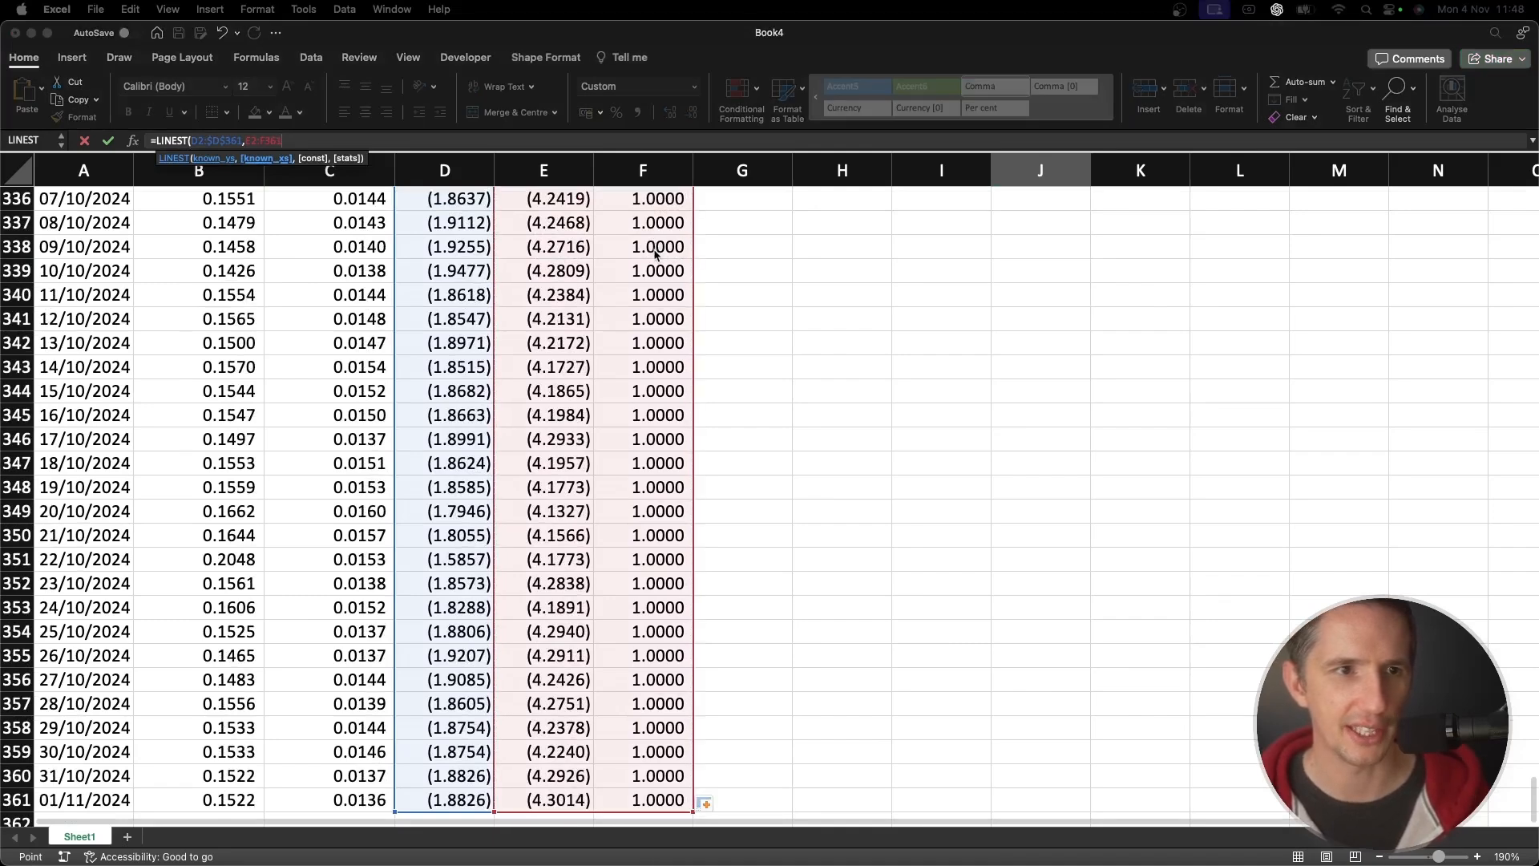
pyautogui.click(290, 140)
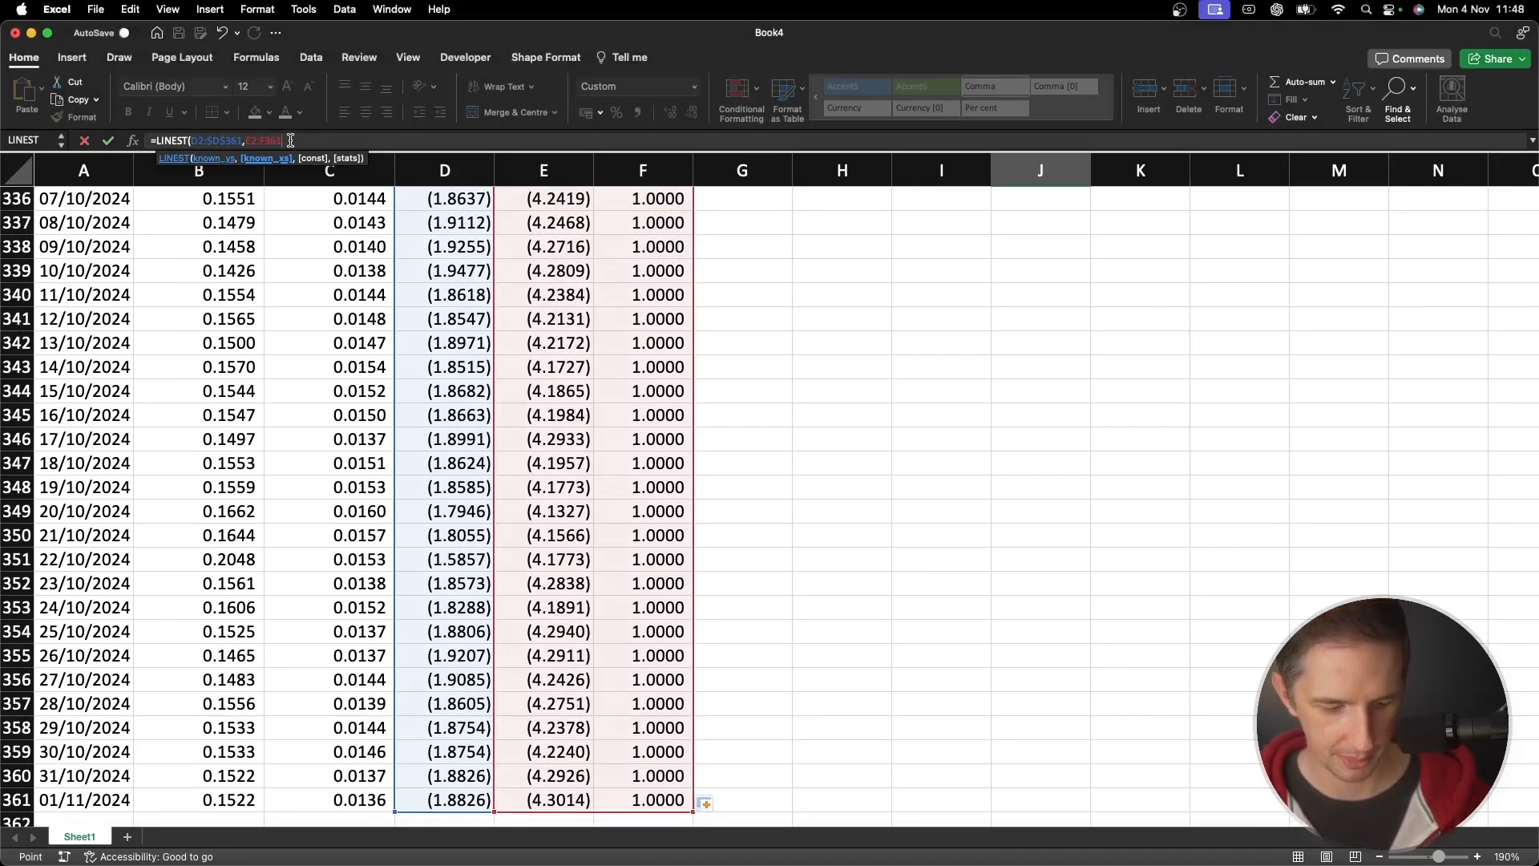
pyautogui.press('F4')
pyautogui.write(',')
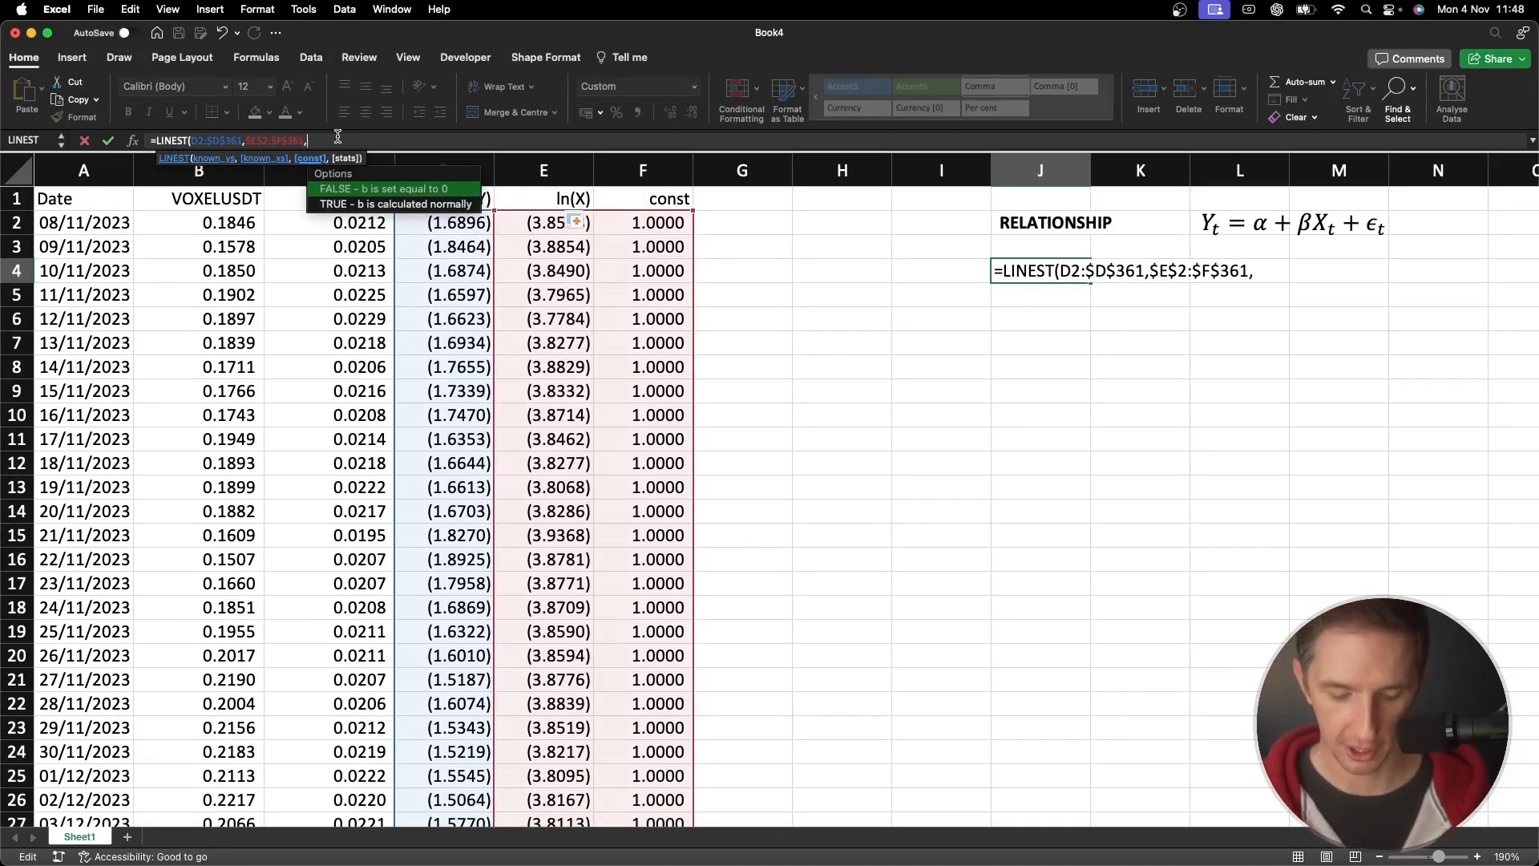
pyautogui.write('0')
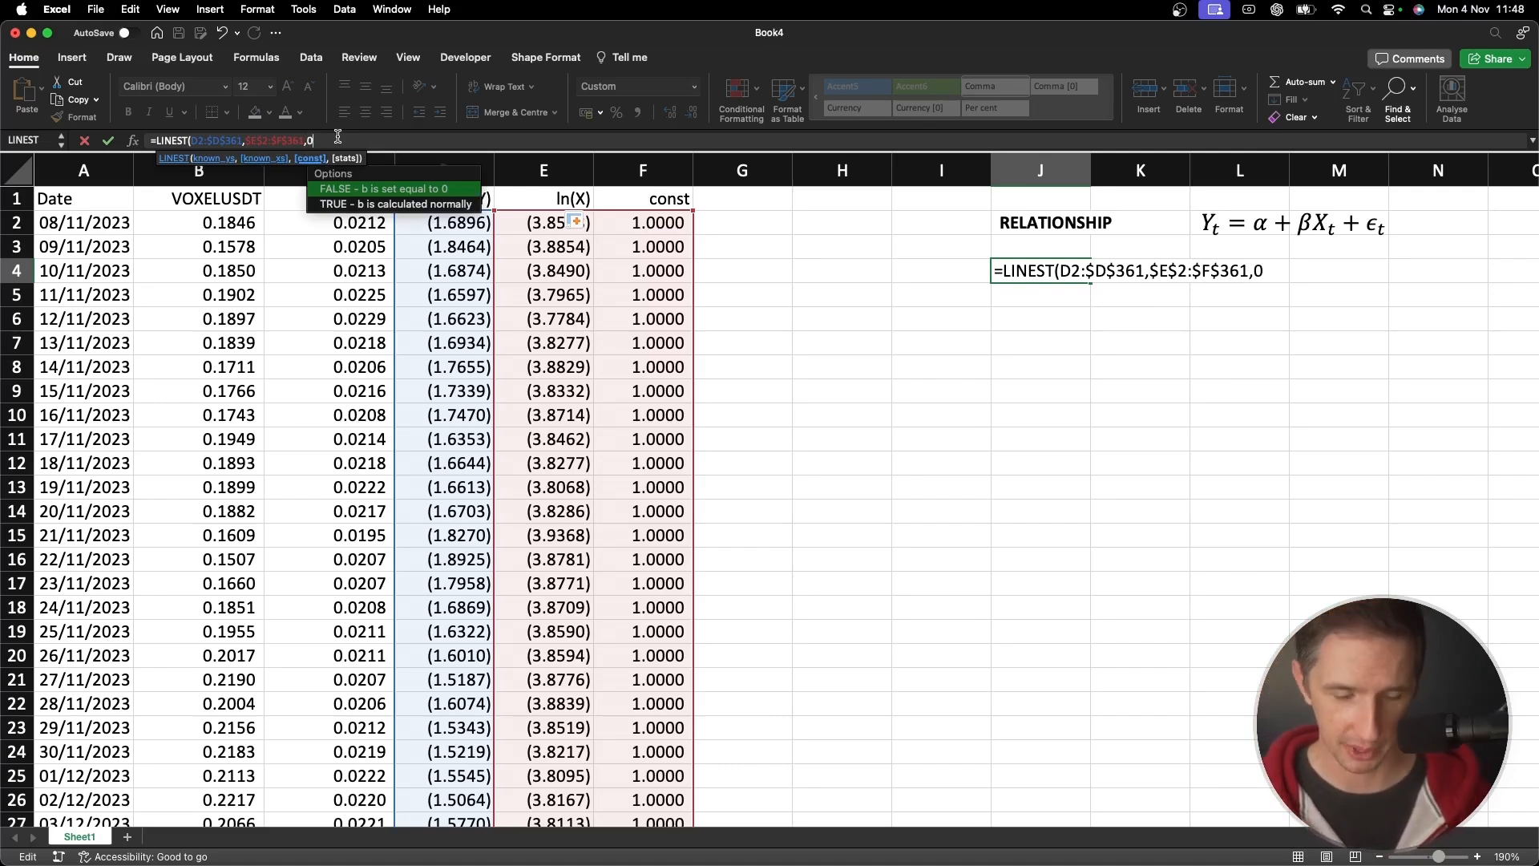
pyautogui.write(',')
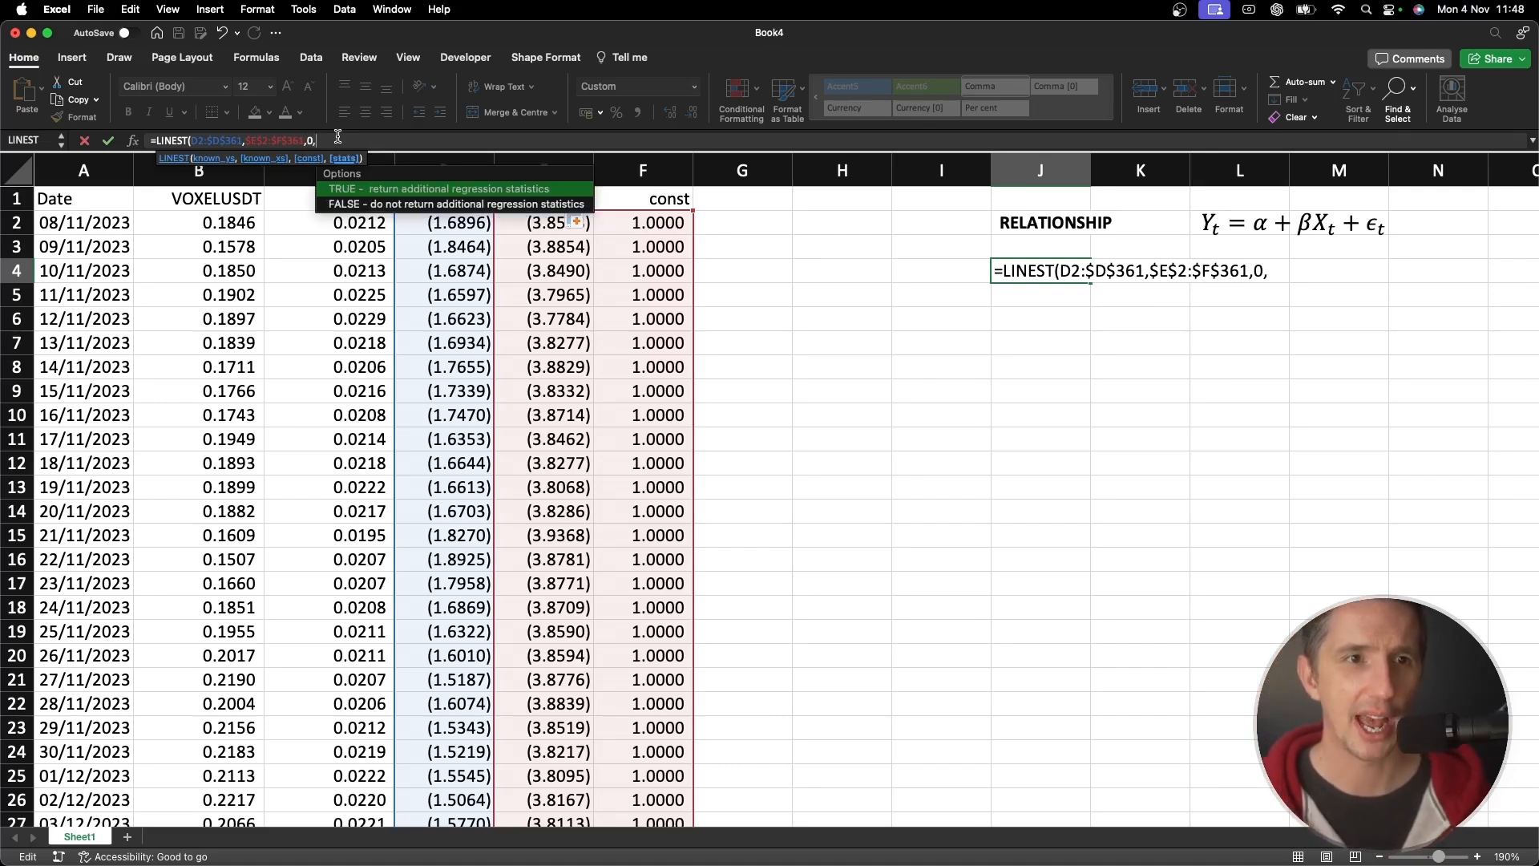
pyautogui.write('0)')
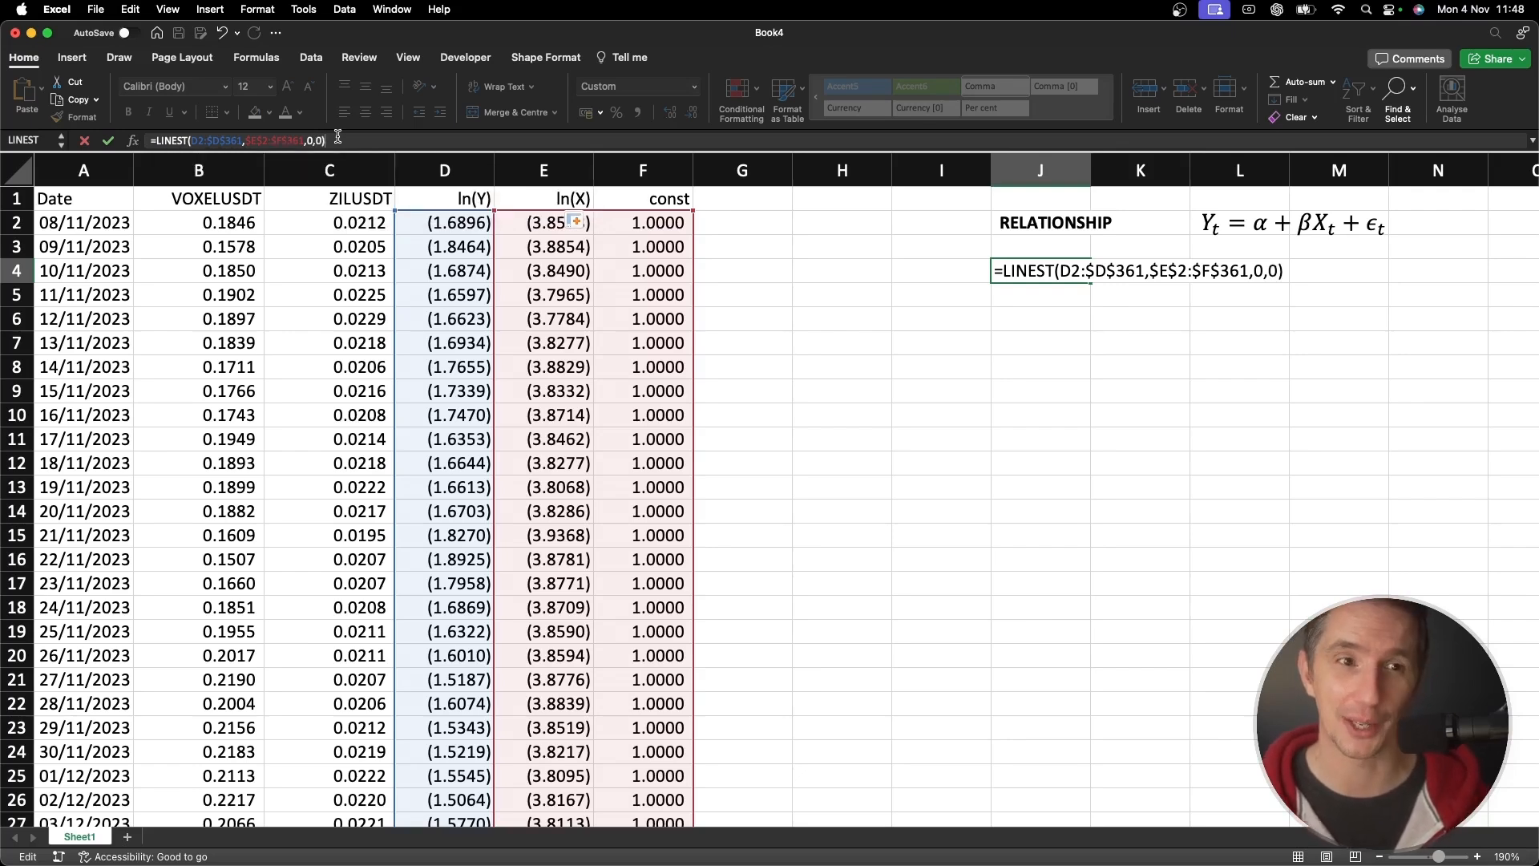
pyautogui.press('Return')
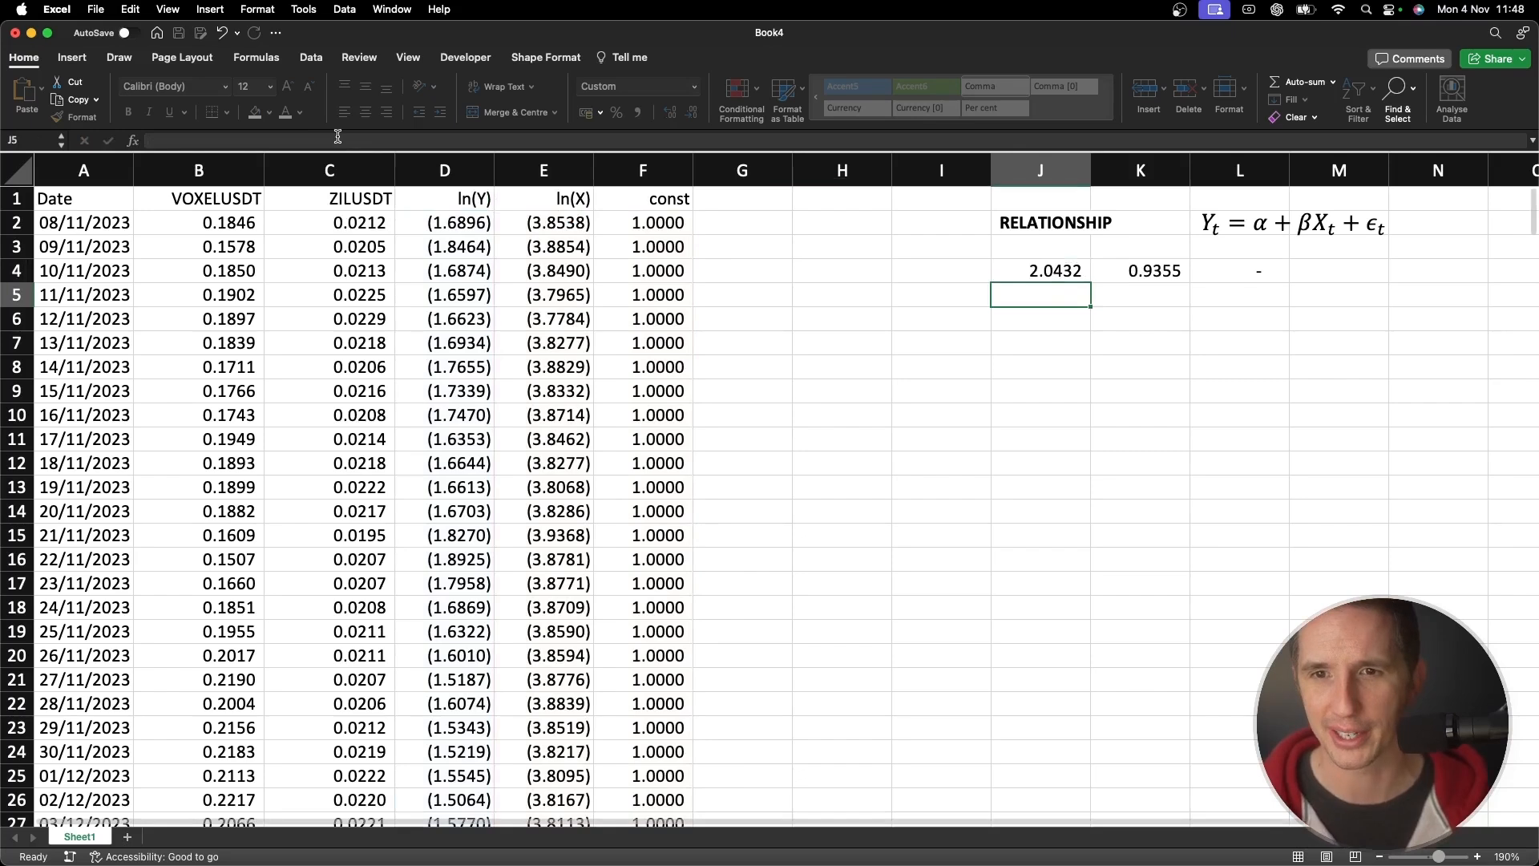
# Move the regression output from J4:L4 down one row to J5:L5
pyautogui.press('Up')
pyautogui.keyDown('shift'); pyautogui.click(1232, 271); pyautogui.keyUp('shift')
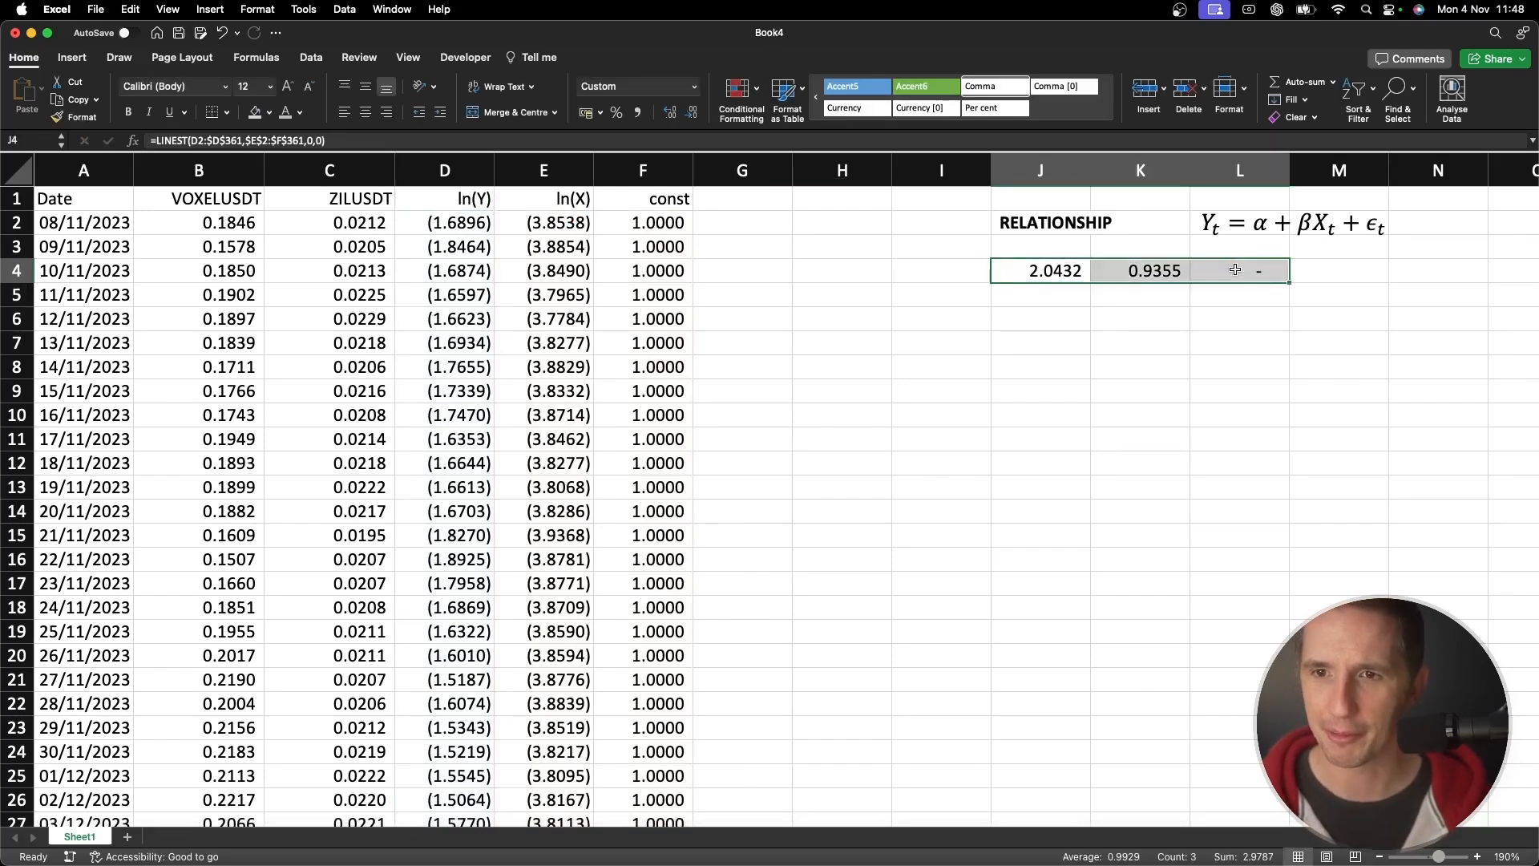
pyautogui.press('super+x')
pyautogui.click(1064, 292)
pyautogui.press('super+v')
# Enter the headings const in J4 and beta in K4 above the regression coefficients
pyautogui.click(1053, 270)
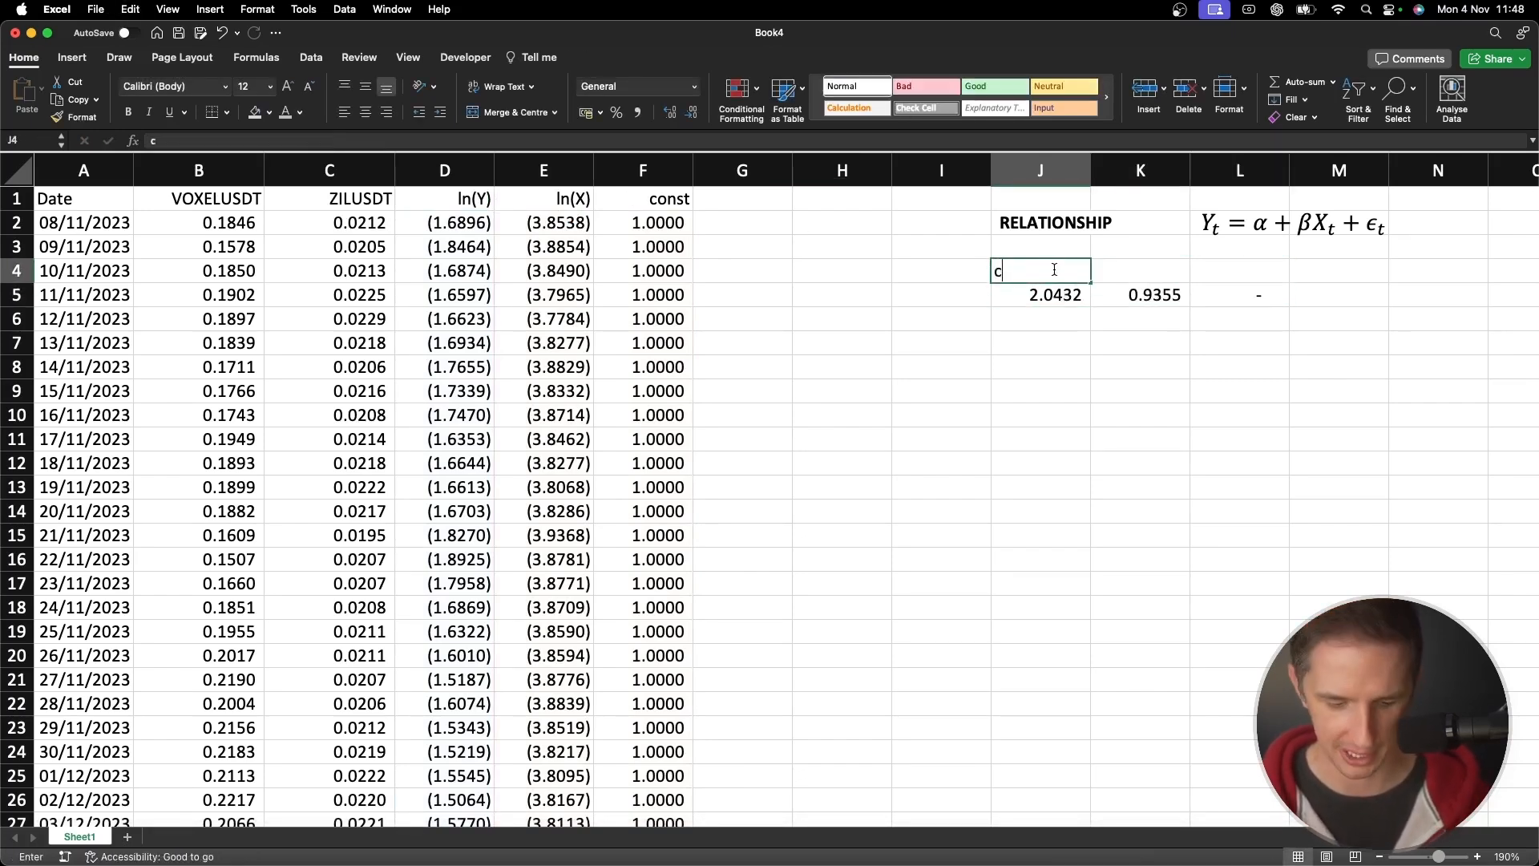
pyautogui.write('const')
pyautogui.press('Return')
pyautogui.press('Up')
pyautogui.press('Right')
pyautogui.write('beta')
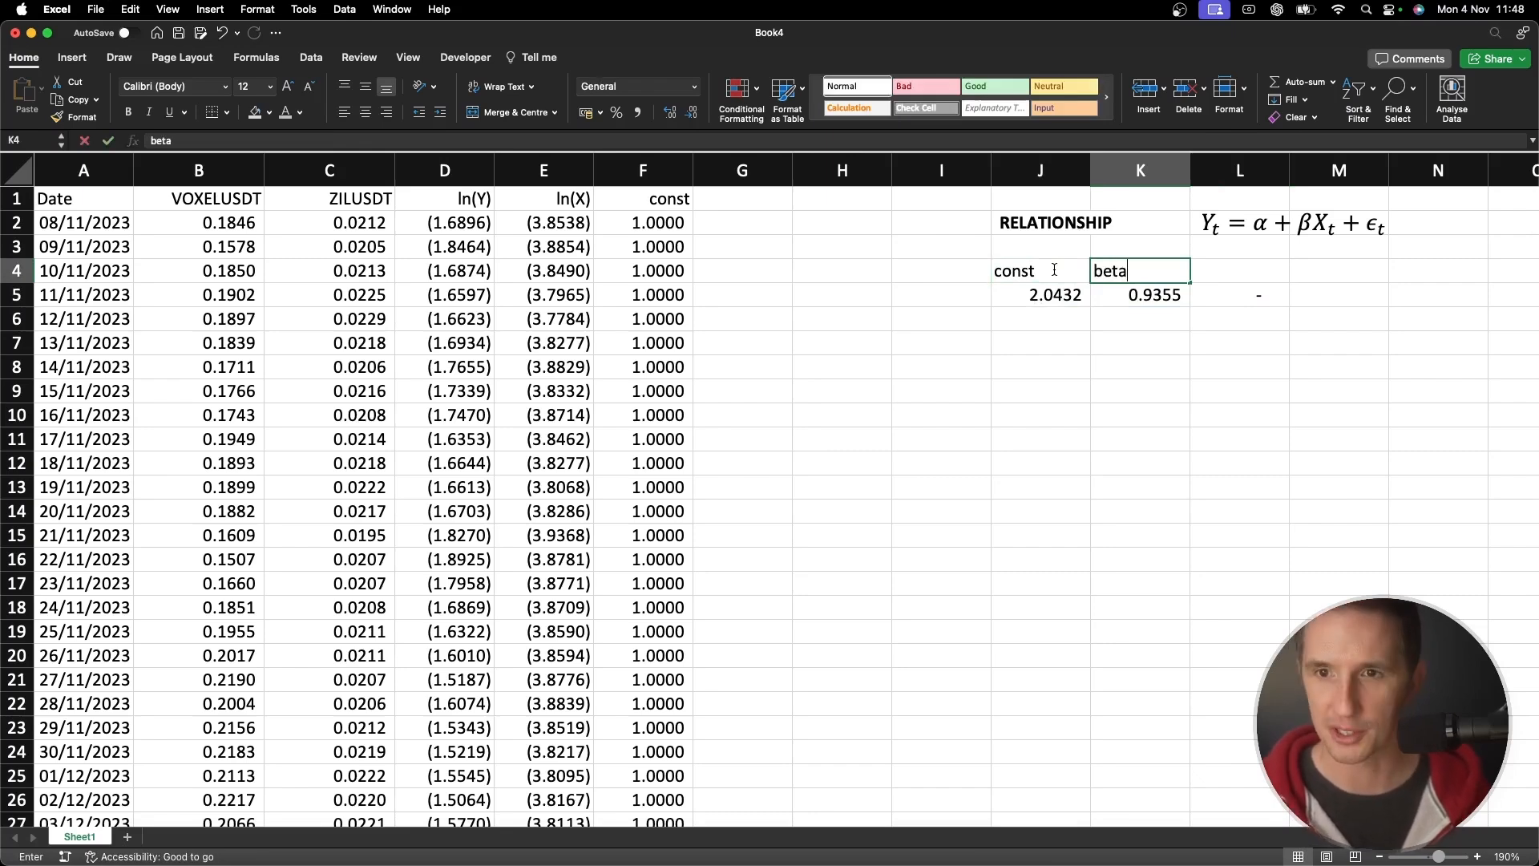
pyautogui.press('Return')
# Change the J4 heading to alpha and right-align the headings in J4:K4
pyautogui.click(1053, 271)
pyautogui.write('alpha')
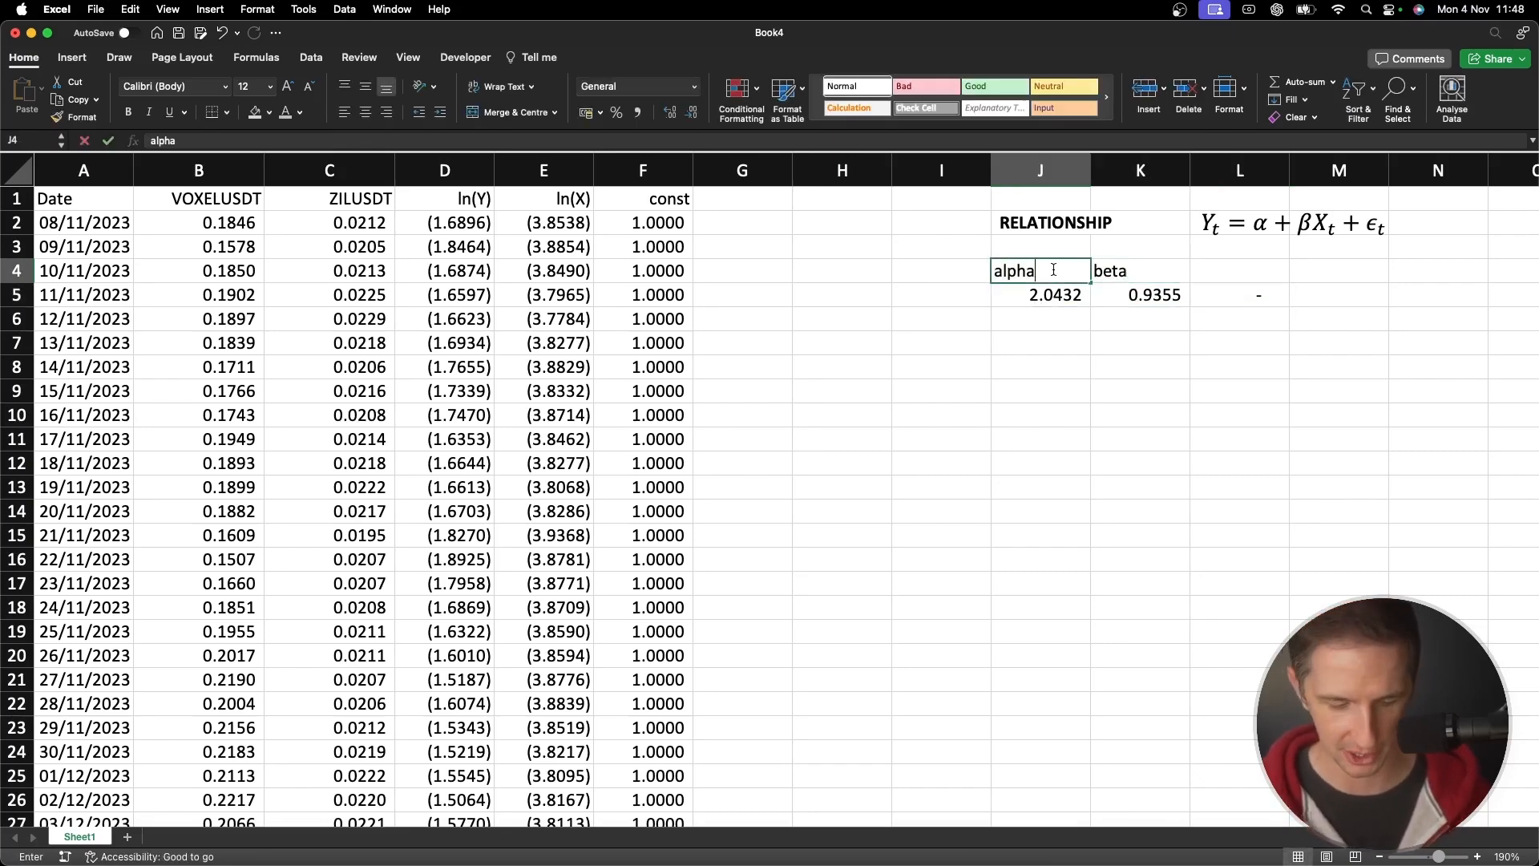
pyautogui.press('Return')
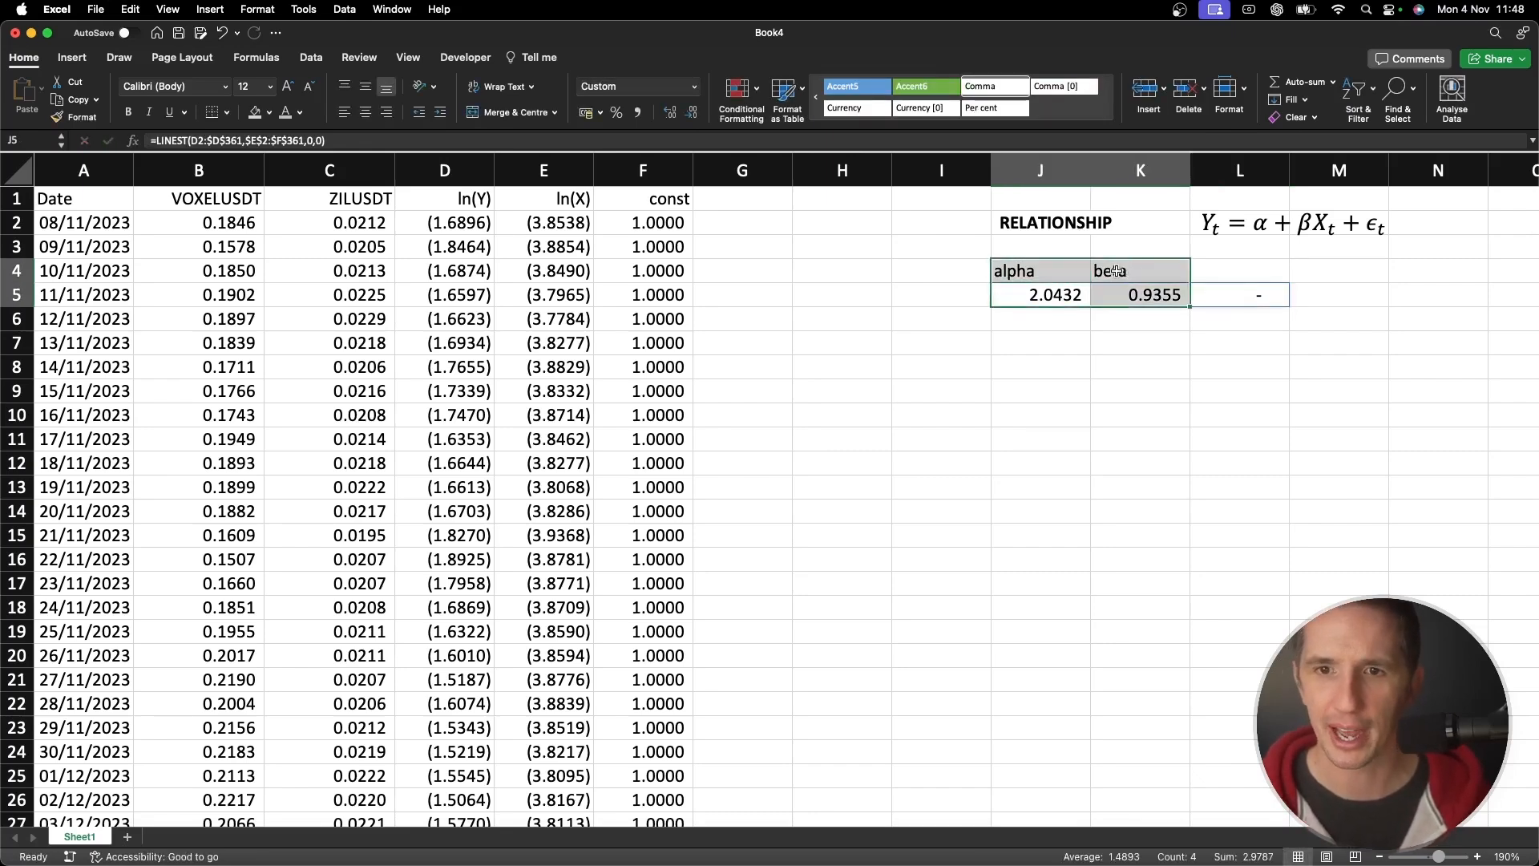
pyautogui.moveTo(1132, 273); pyautogui.dragTo(1034, 271)
pyautogui.click(388, 112)
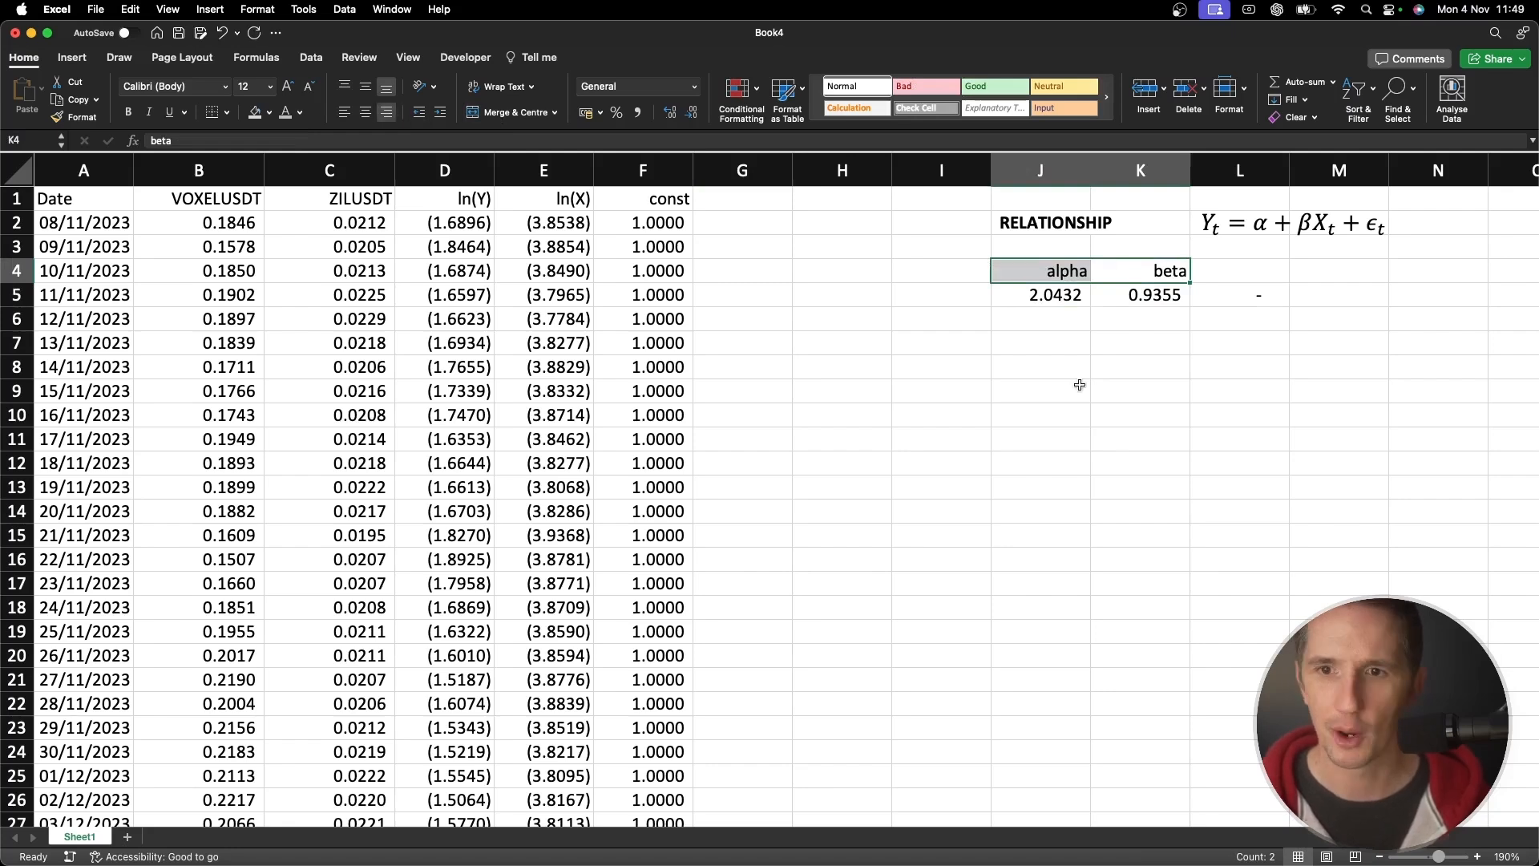
pyautogui.click(1079, 381)
pyautogui.click(1265, 224)
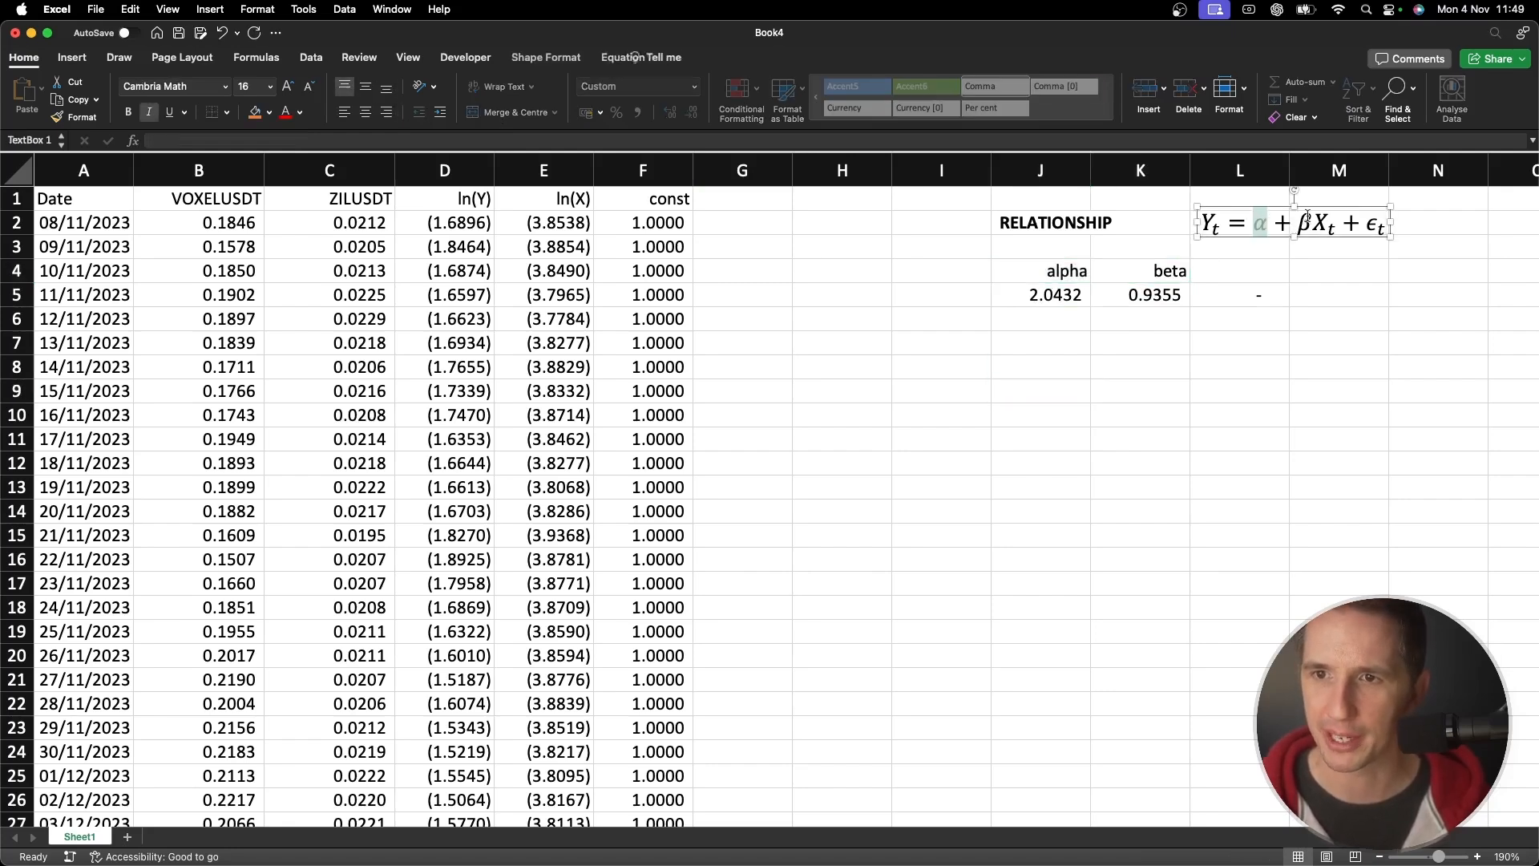
pyautogui.doubleClick(1305, 219)
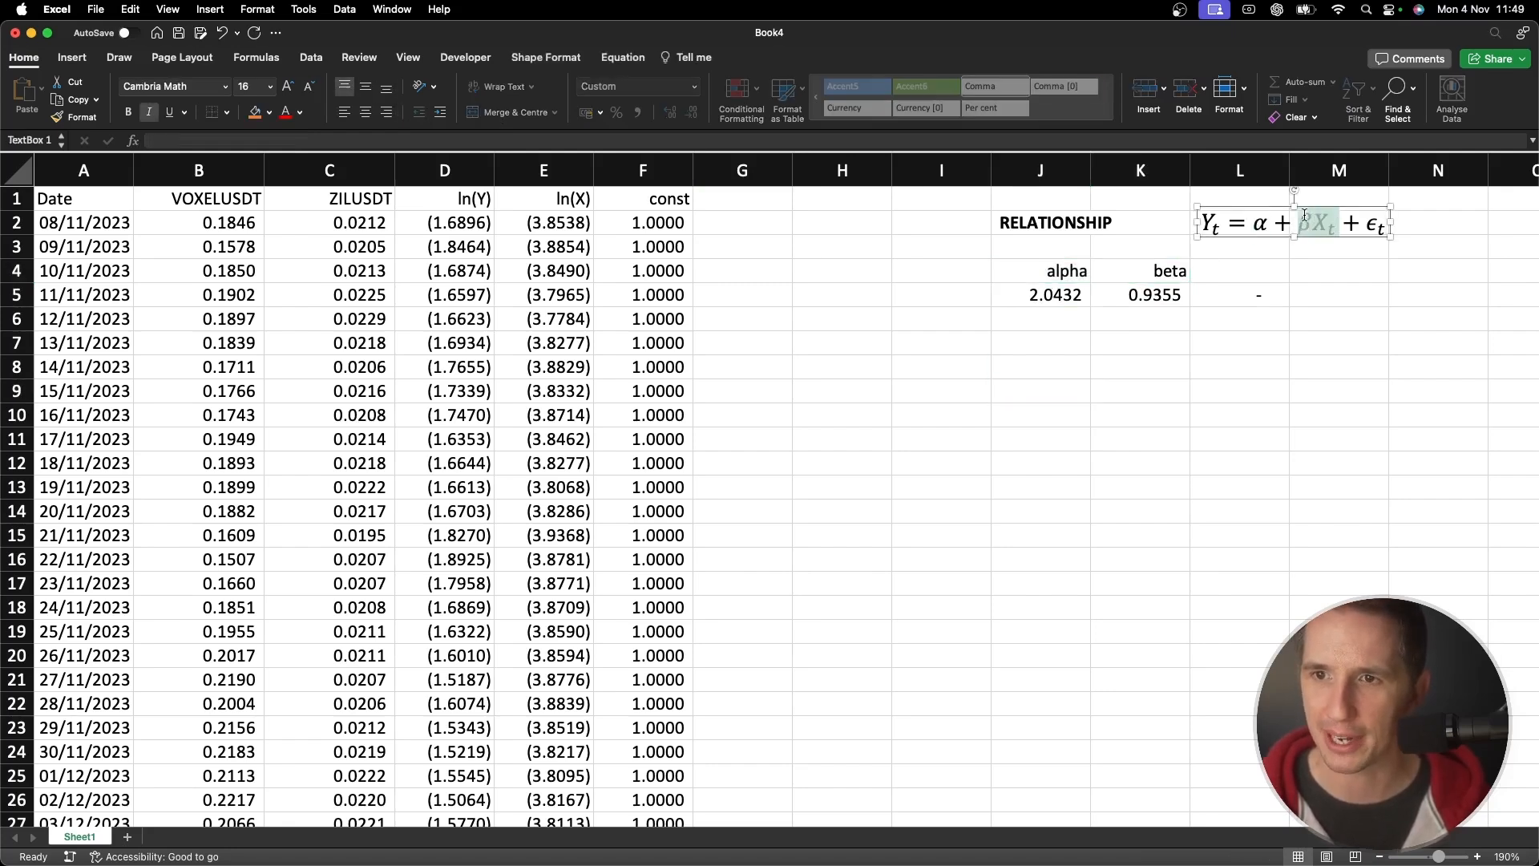
pyautogui.click(1132, 294)
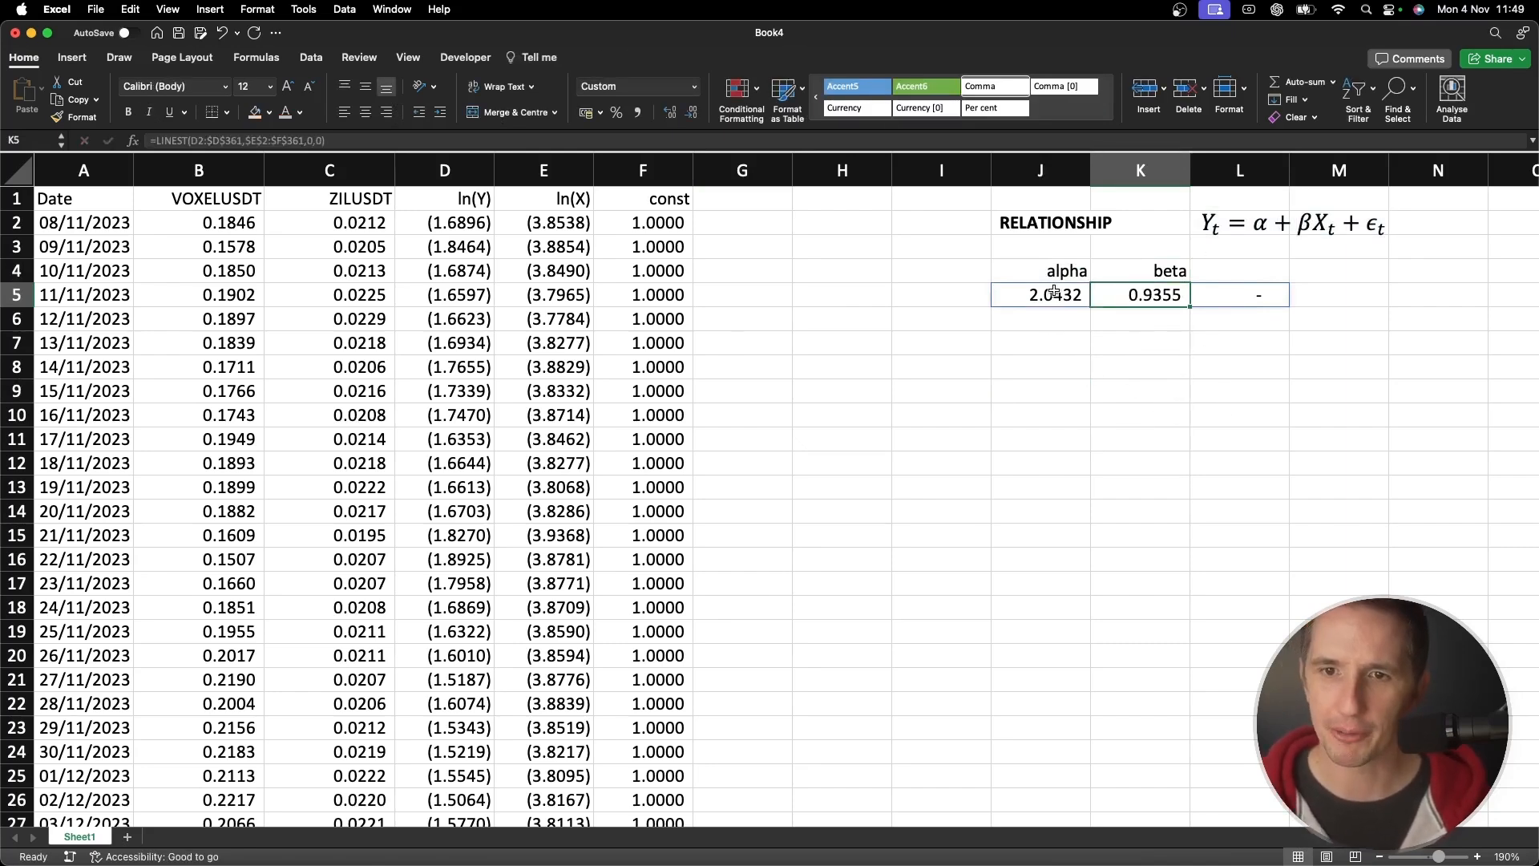
# Enter the heading e (spread) in G1 for the regression residuals
pyautogui.click(713, 201)
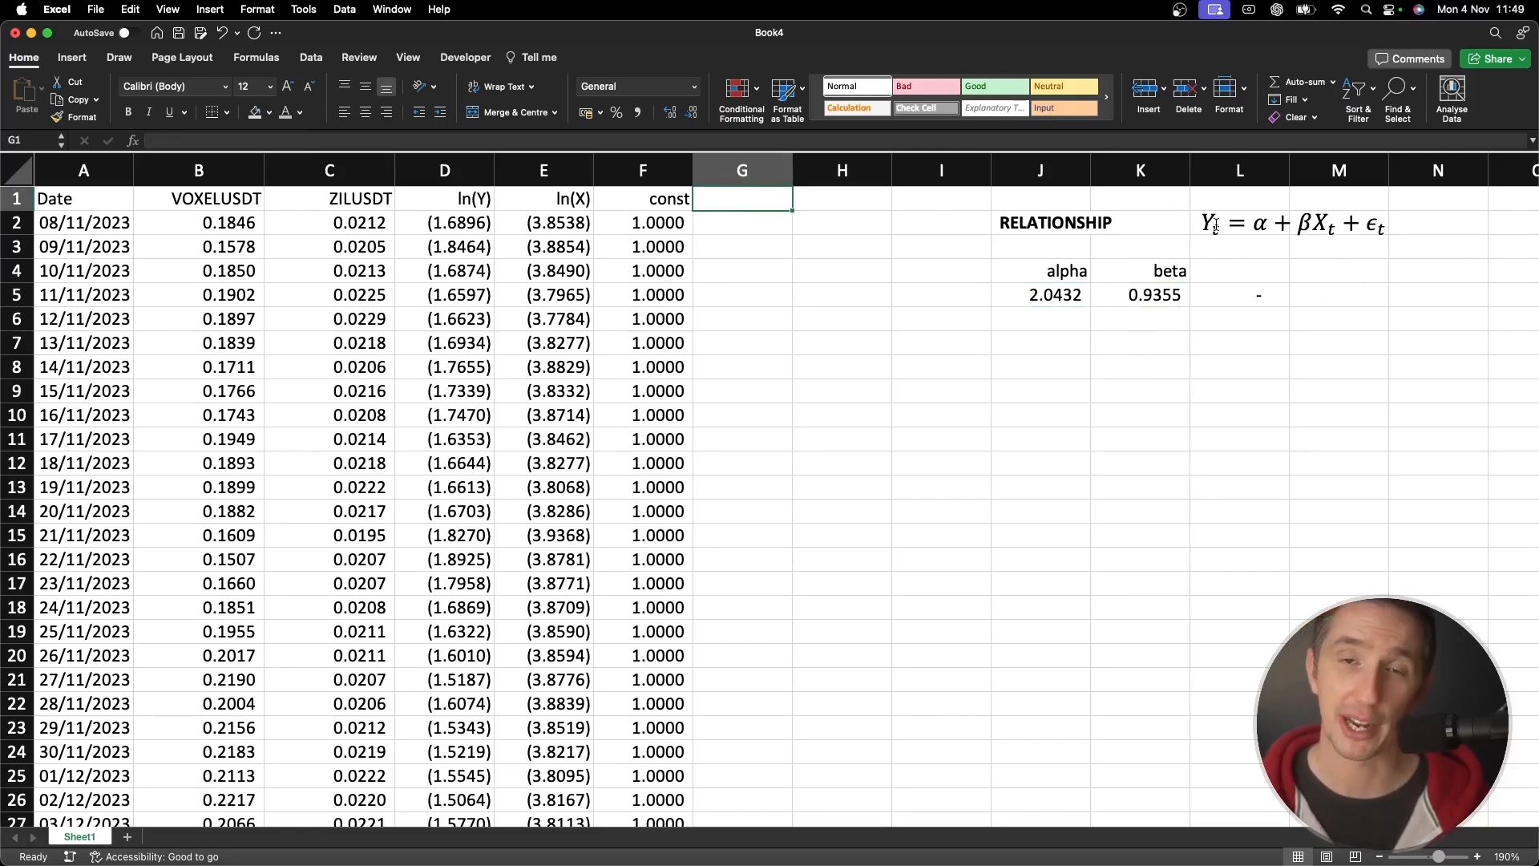
pyautogui.write('e')
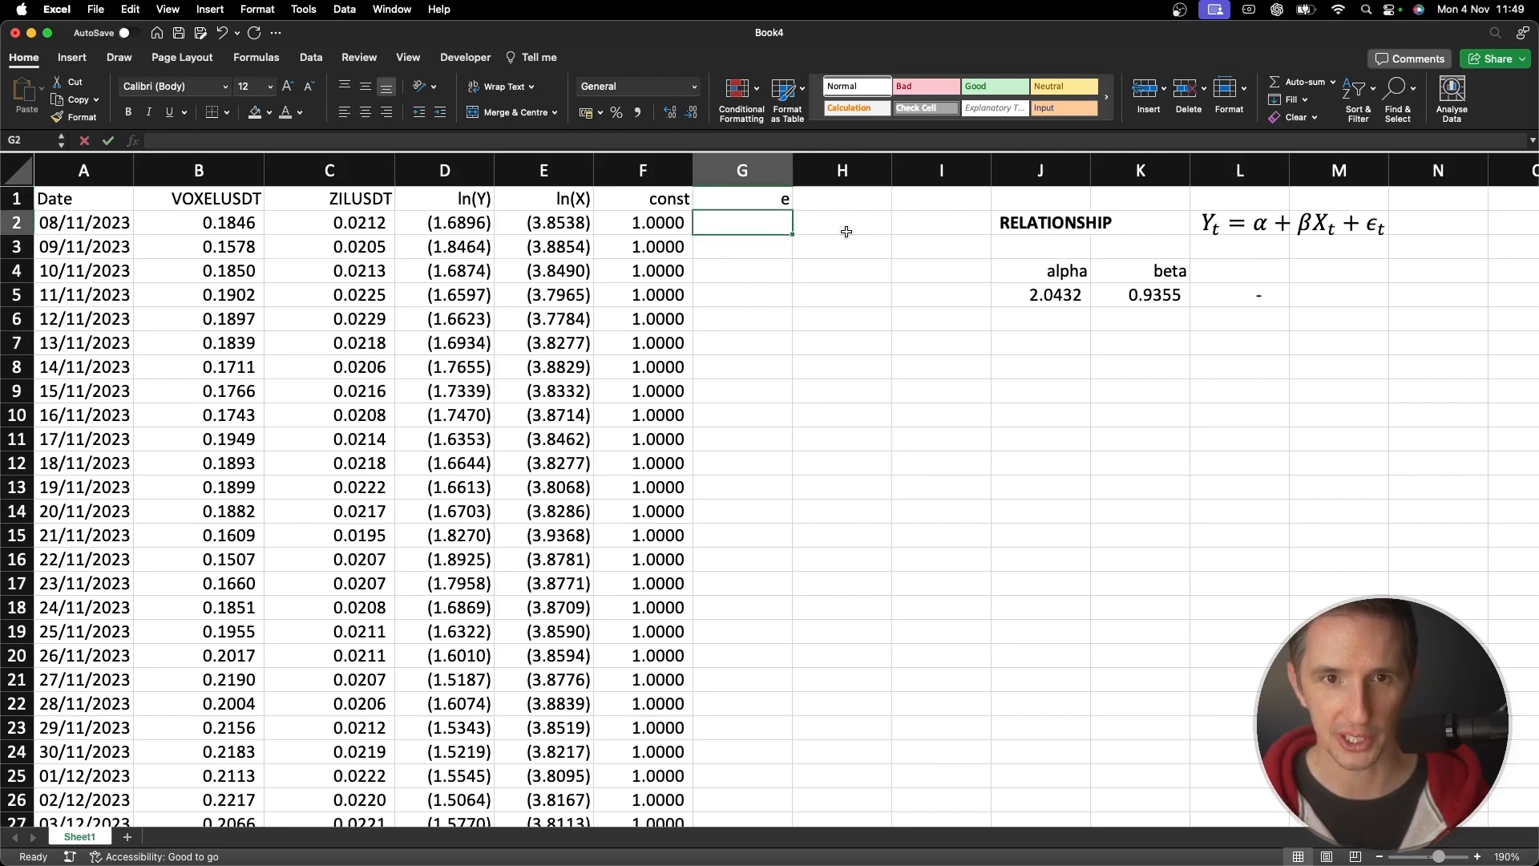
pyautogui.press('Return')
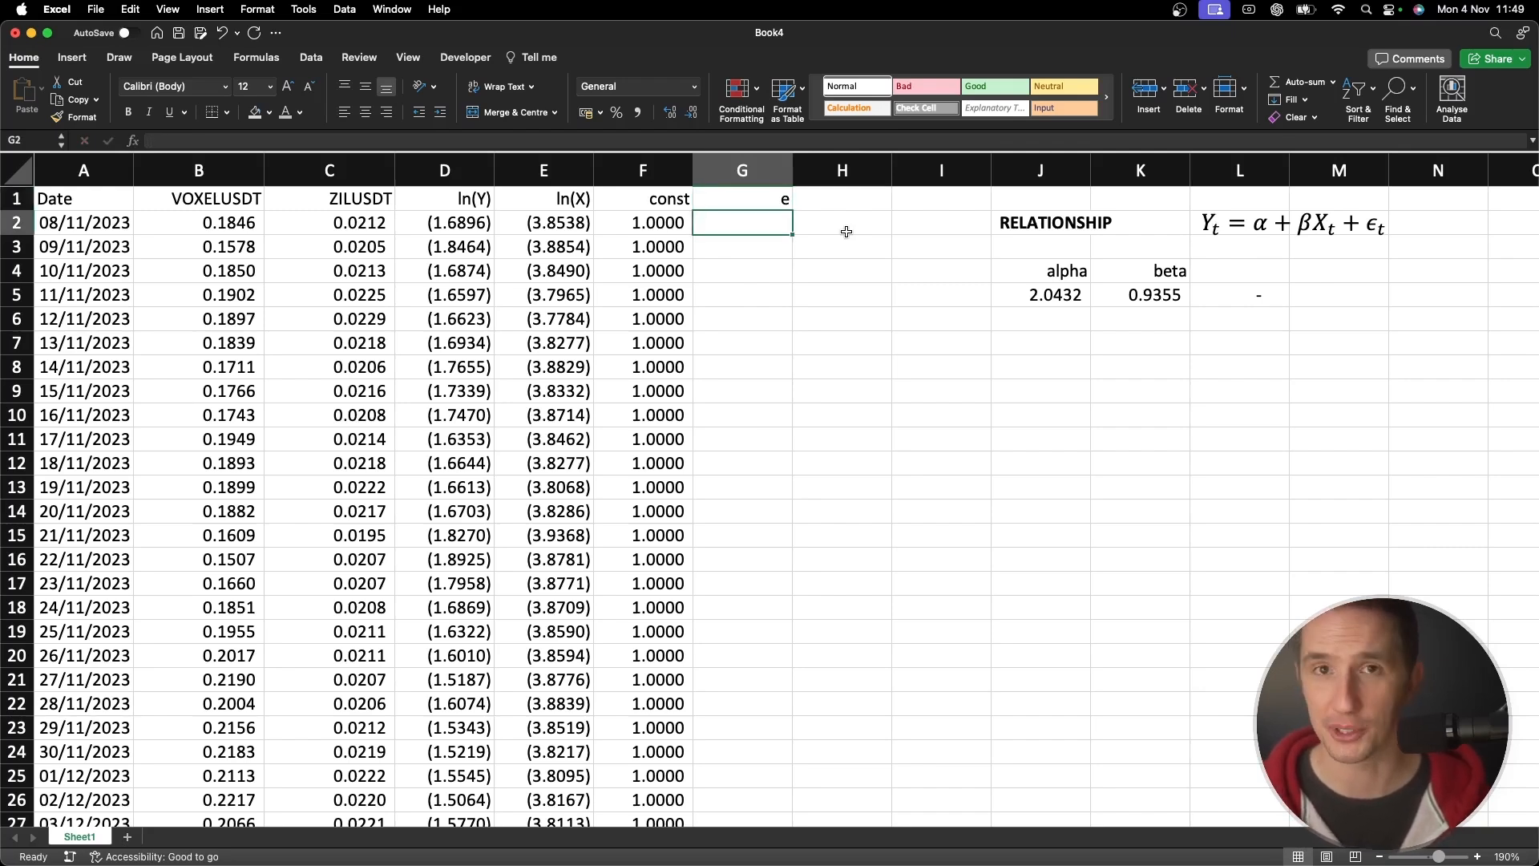
pyautogui.press('Up')
pyautogui.hotkey('ctrl', 'u')
pyautogui.write('(')
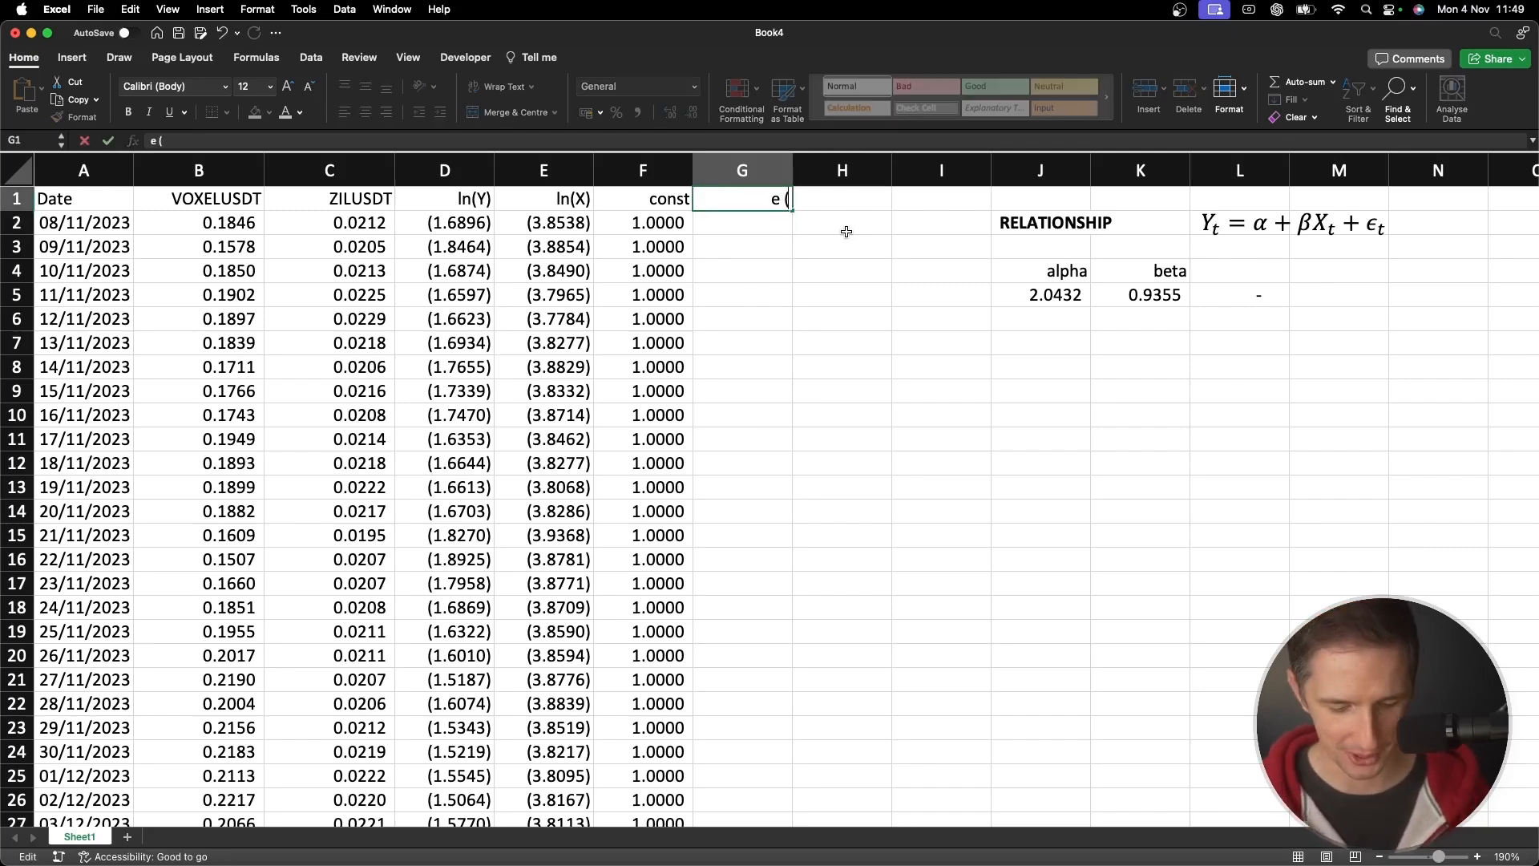
pyautogui.write('spread)')
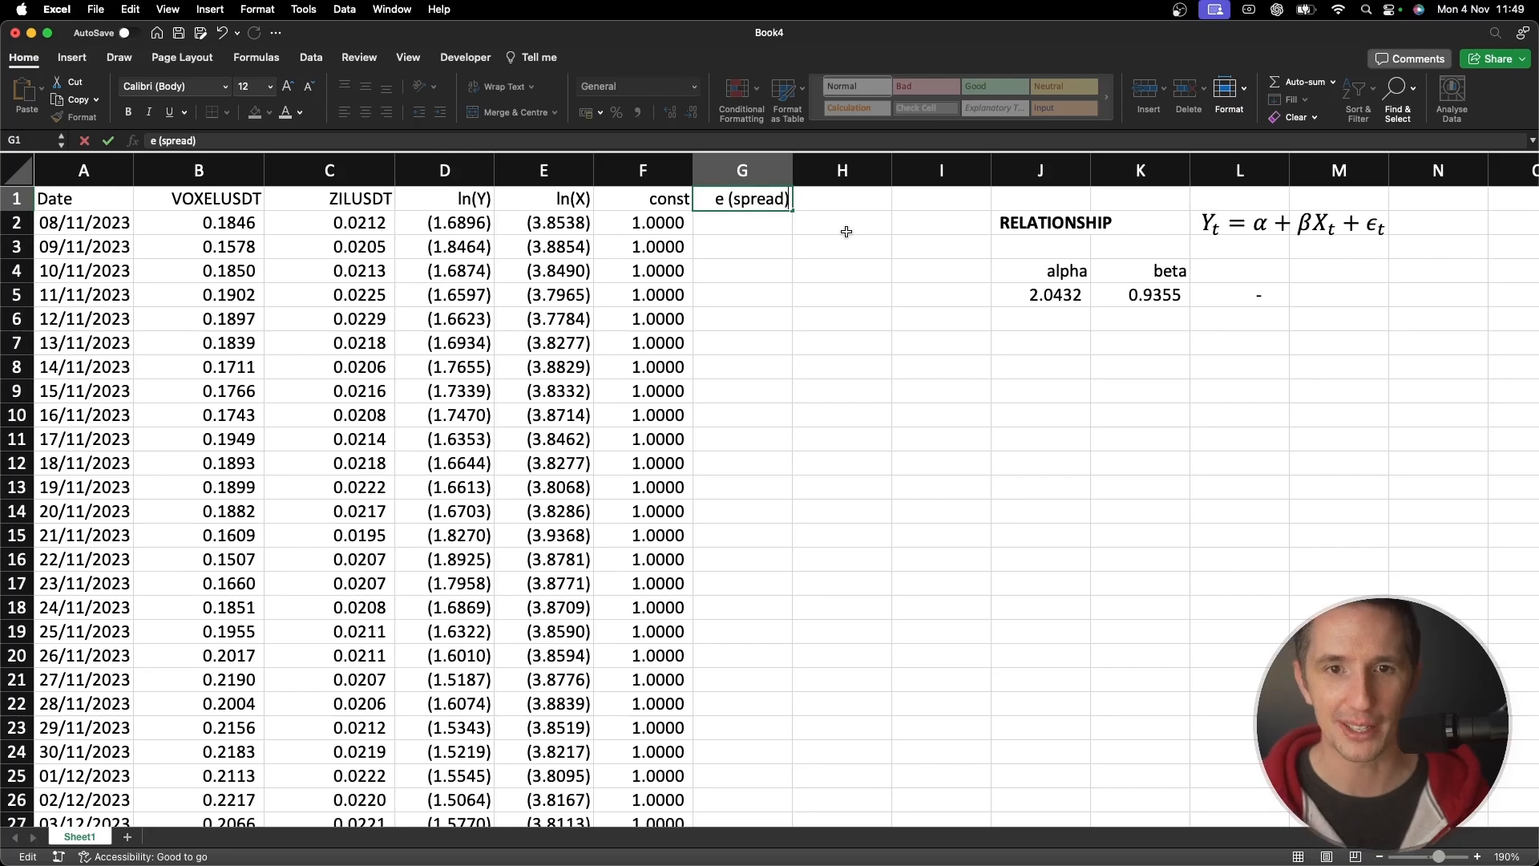
pyautogui.press('Return')
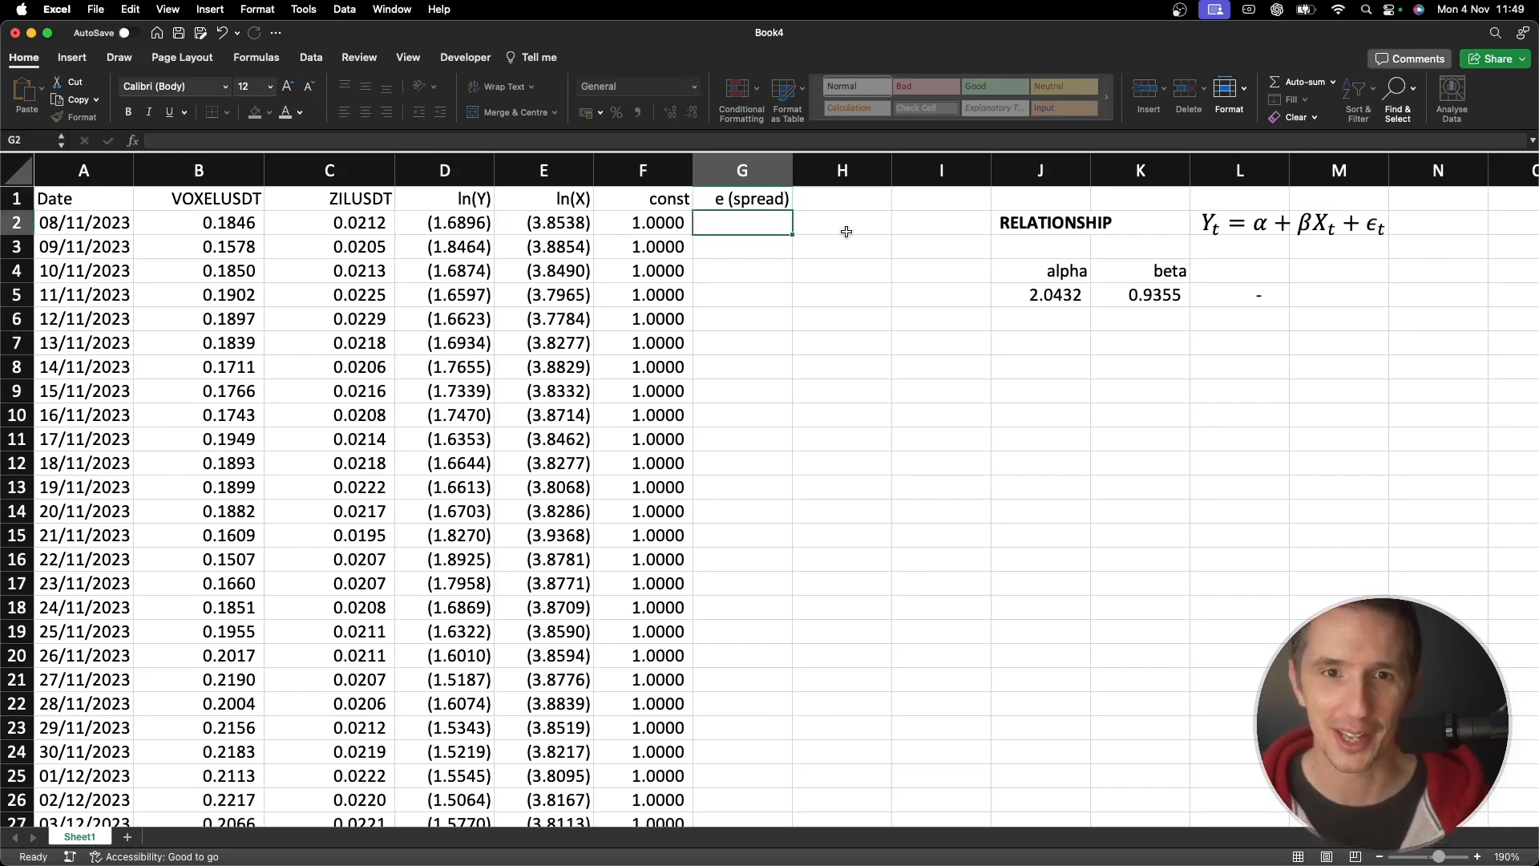
# Calculate the first spread residual in G2 with the formula =$D2-($J$5+$K$5*$E2)
pyautogui.write('=')
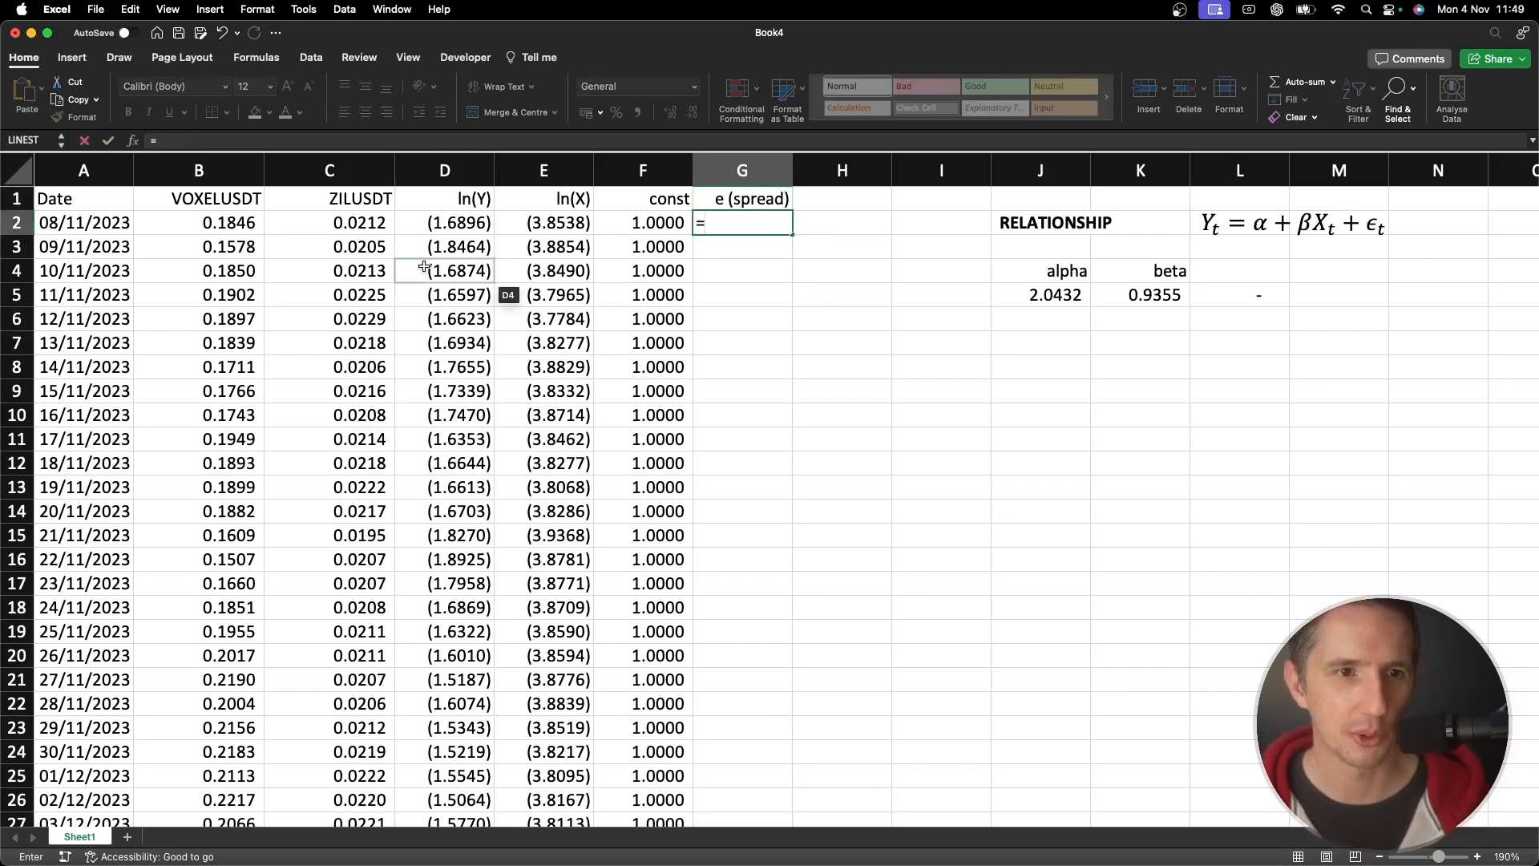
pyautogui.click(417, 227)
pyautogui.press('F4')
pyautogui.press('F4')
pyautogui.press('F4')
pyautogui.write('-')
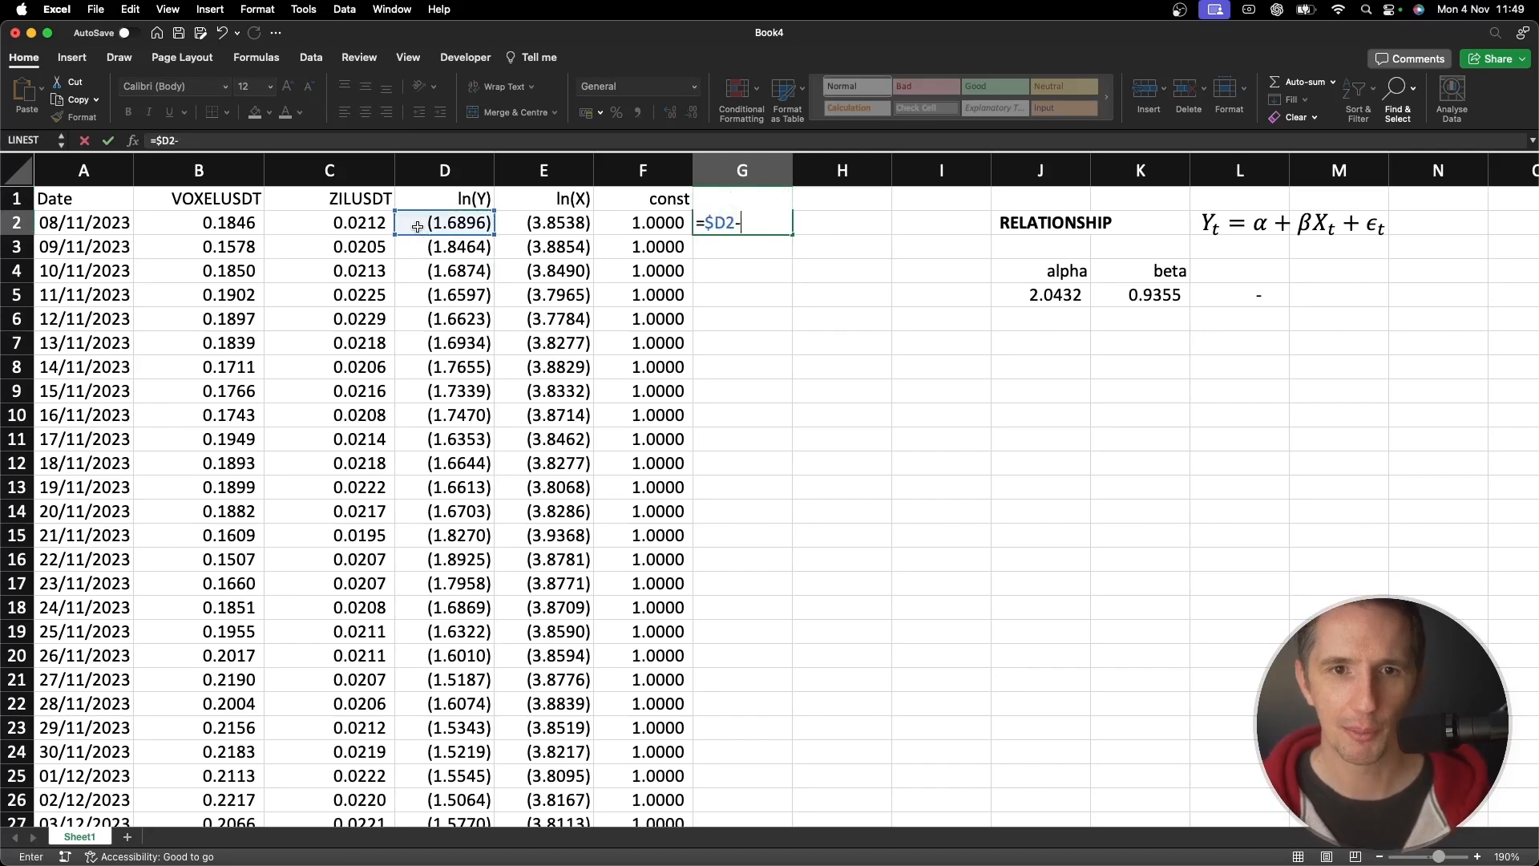
pyautogui.write('(')
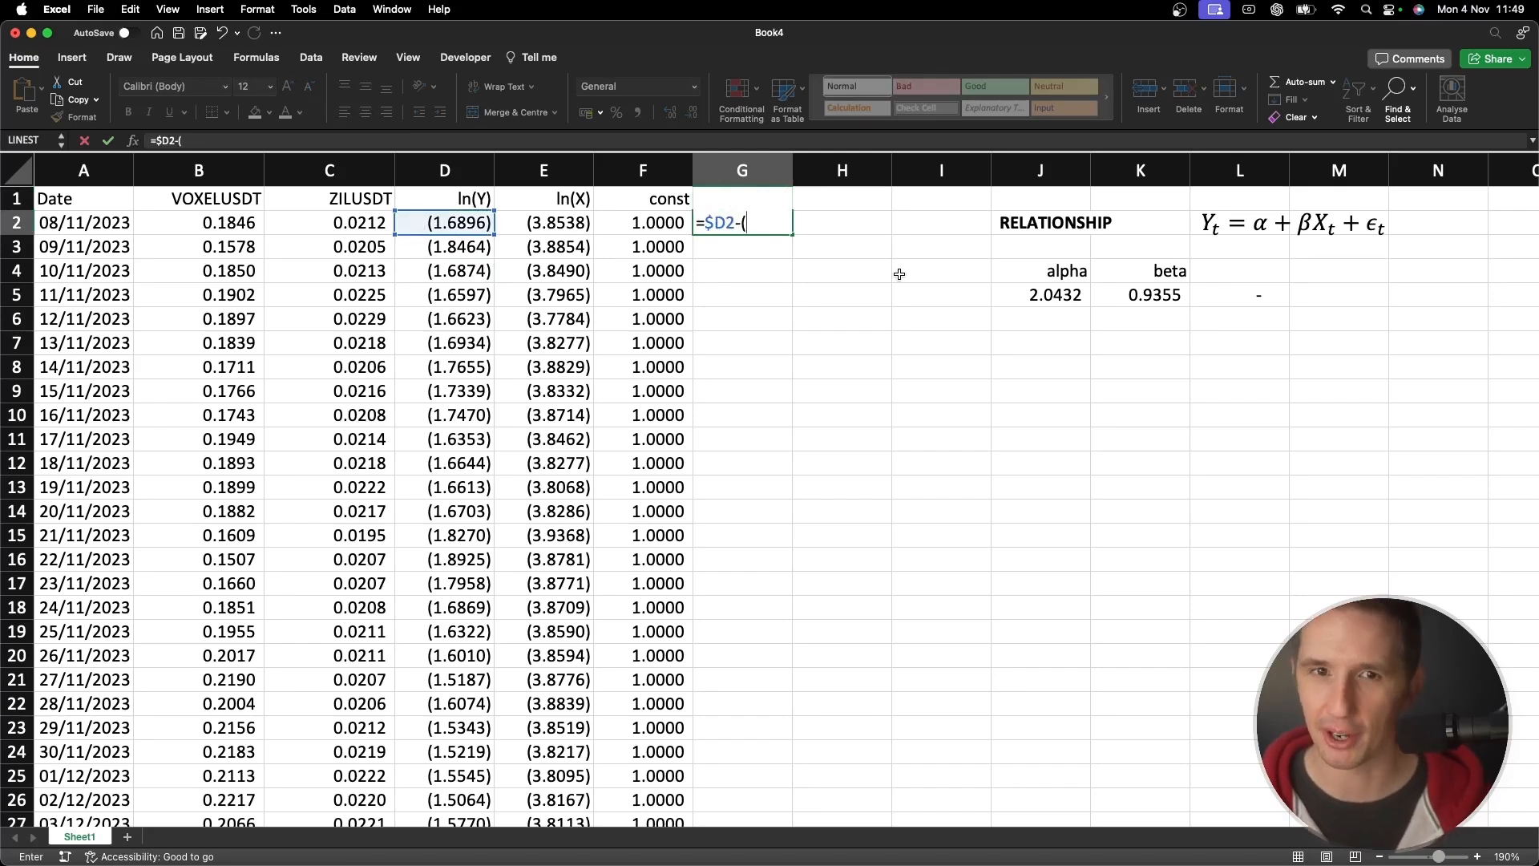
pyautogui.click(1055, 296)
pyautogui.press('F4')
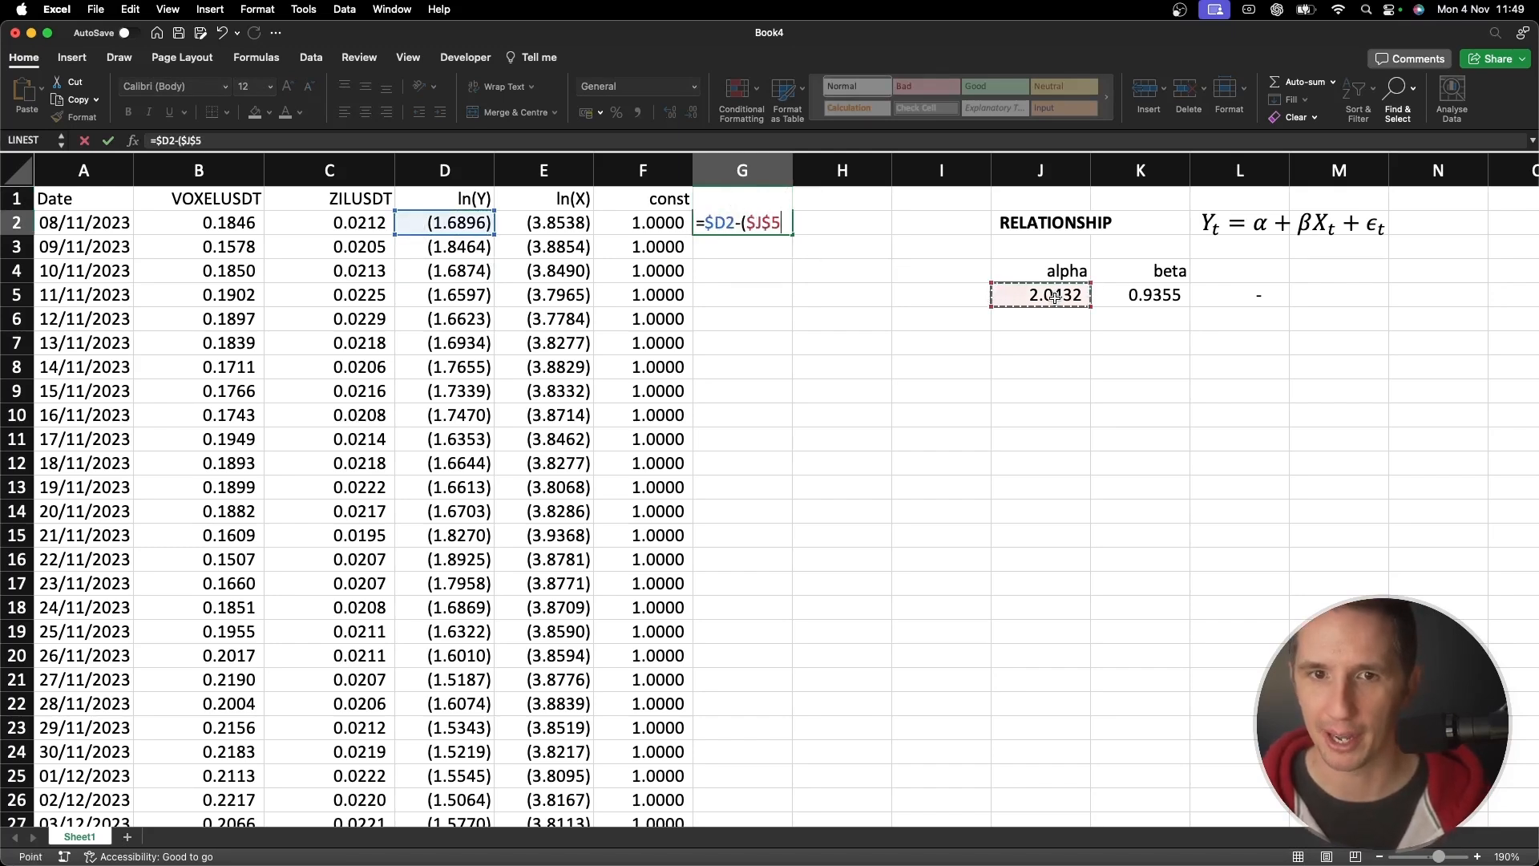
pyautogui.write('+')
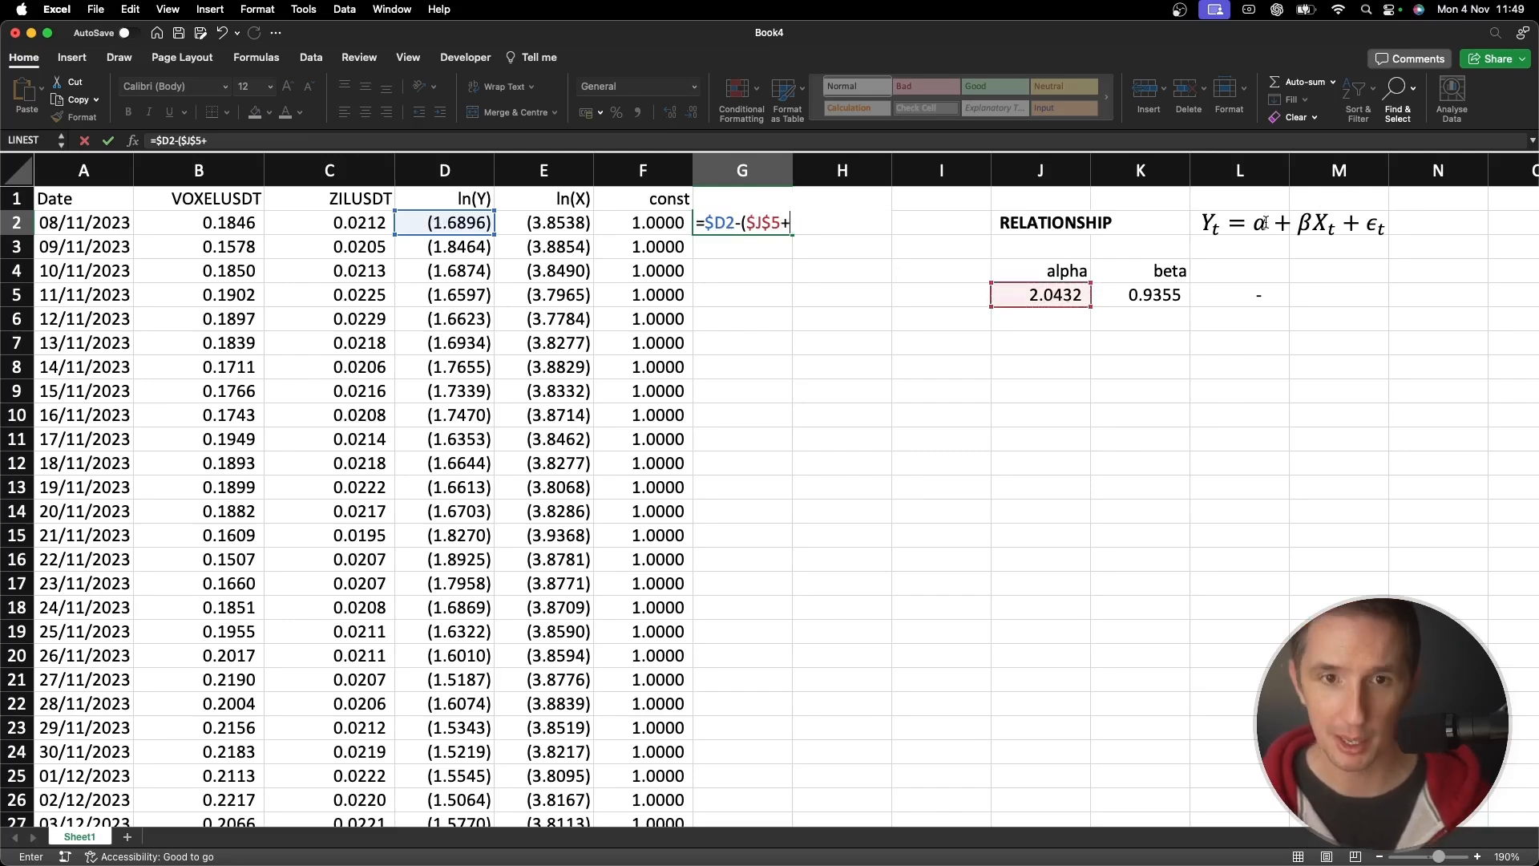
pyautogui.click(1148, 294)
pyautogui.press('F4')
pyautogui.write('*')
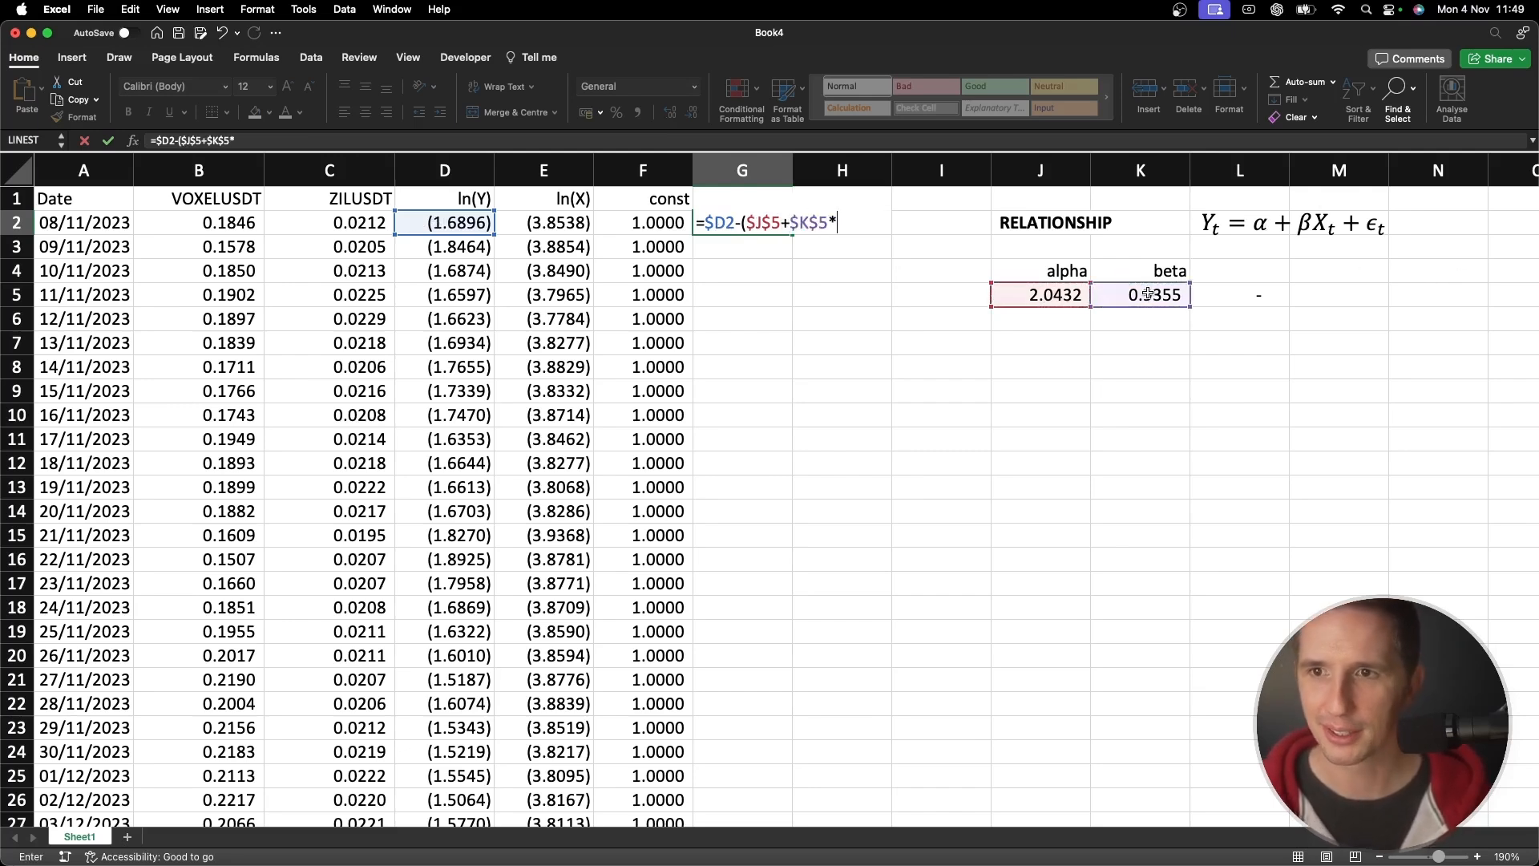
pyautogui.click(551, 222)
pyautogui.press('F4')
pyautogui.press('F4')
pyautogui.press('F4')
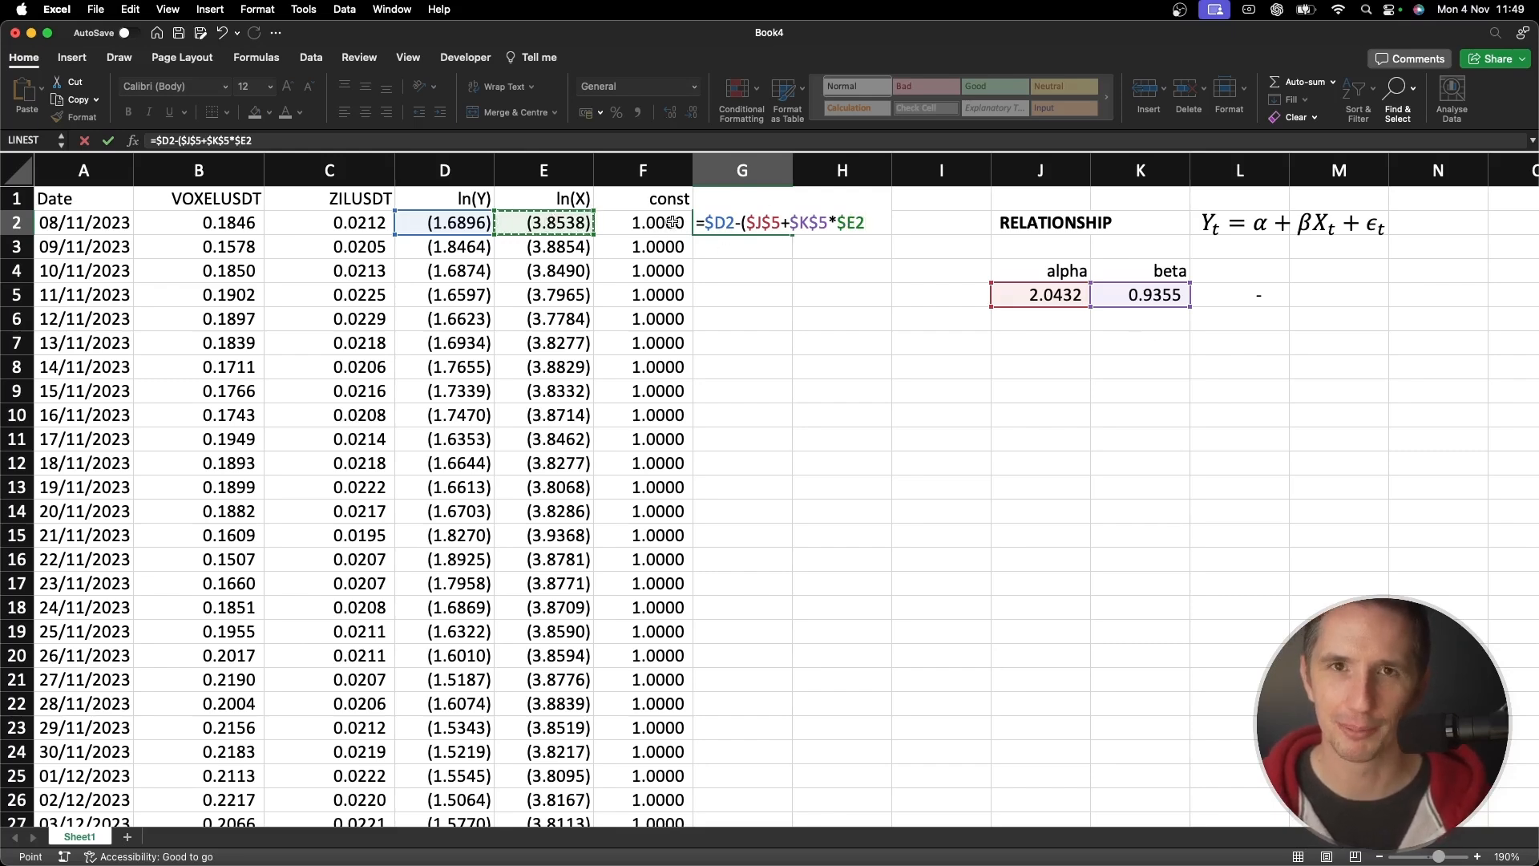
pyautogui.write(')')
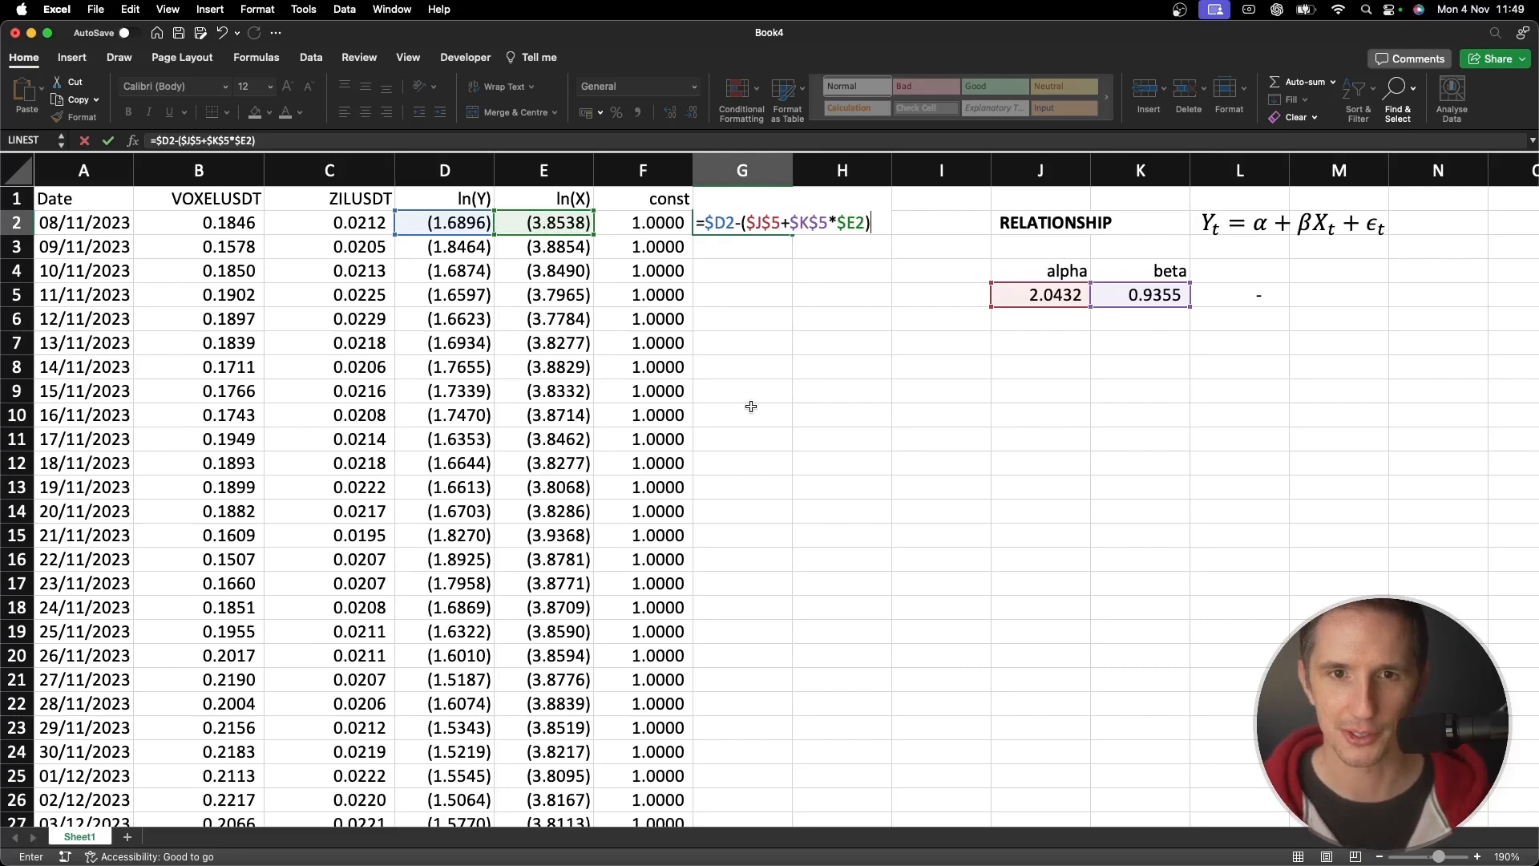
pyautogui.hotkey('ctrl', 'Return')
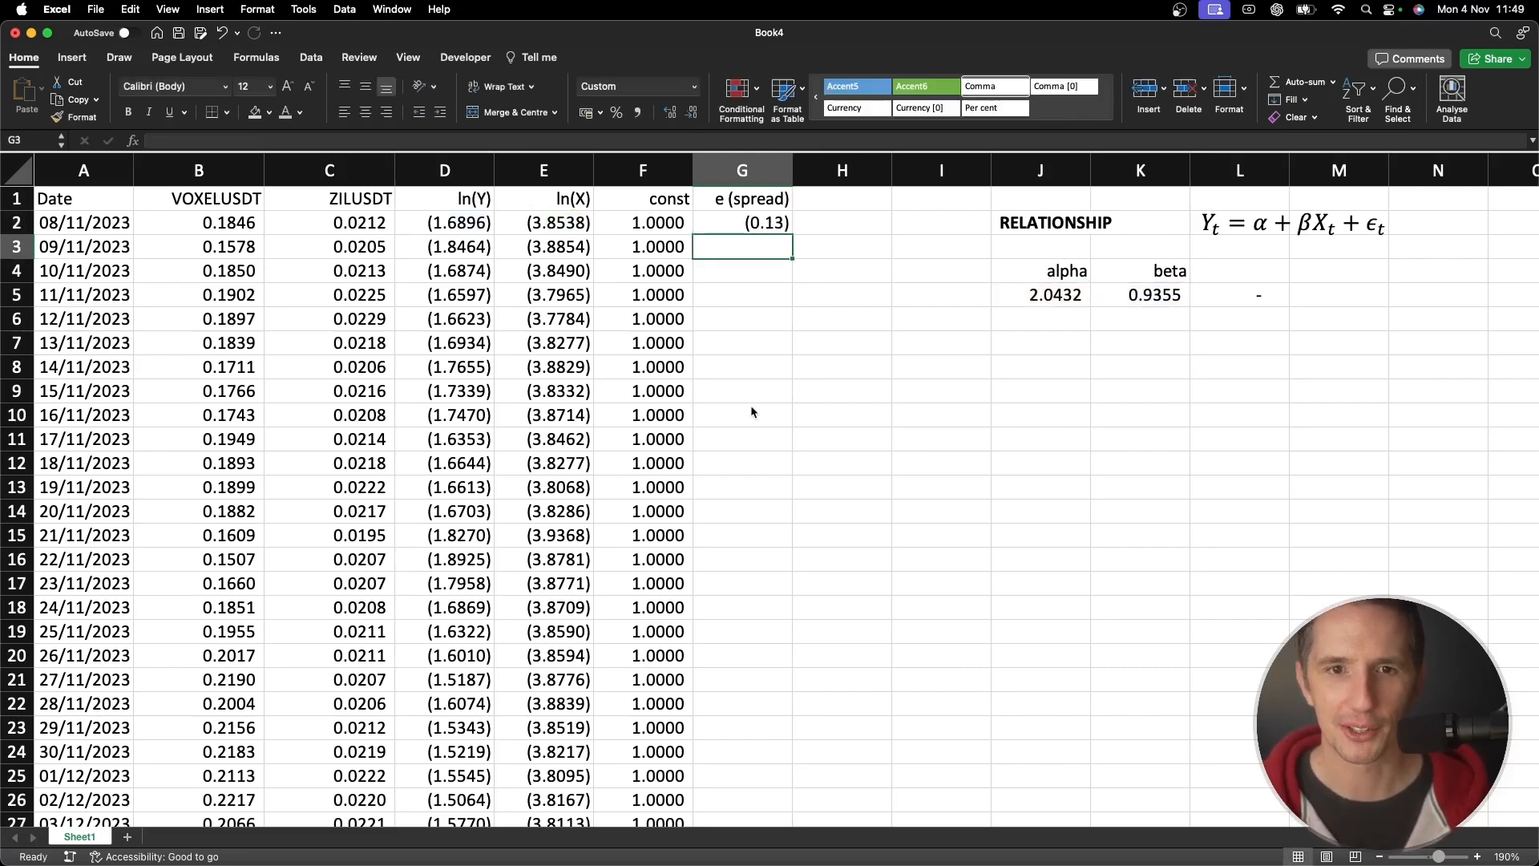
# Fill the spread formula down column G to the last data row and show the values with four decimals
pyautogui.doubleClick(792, 235)
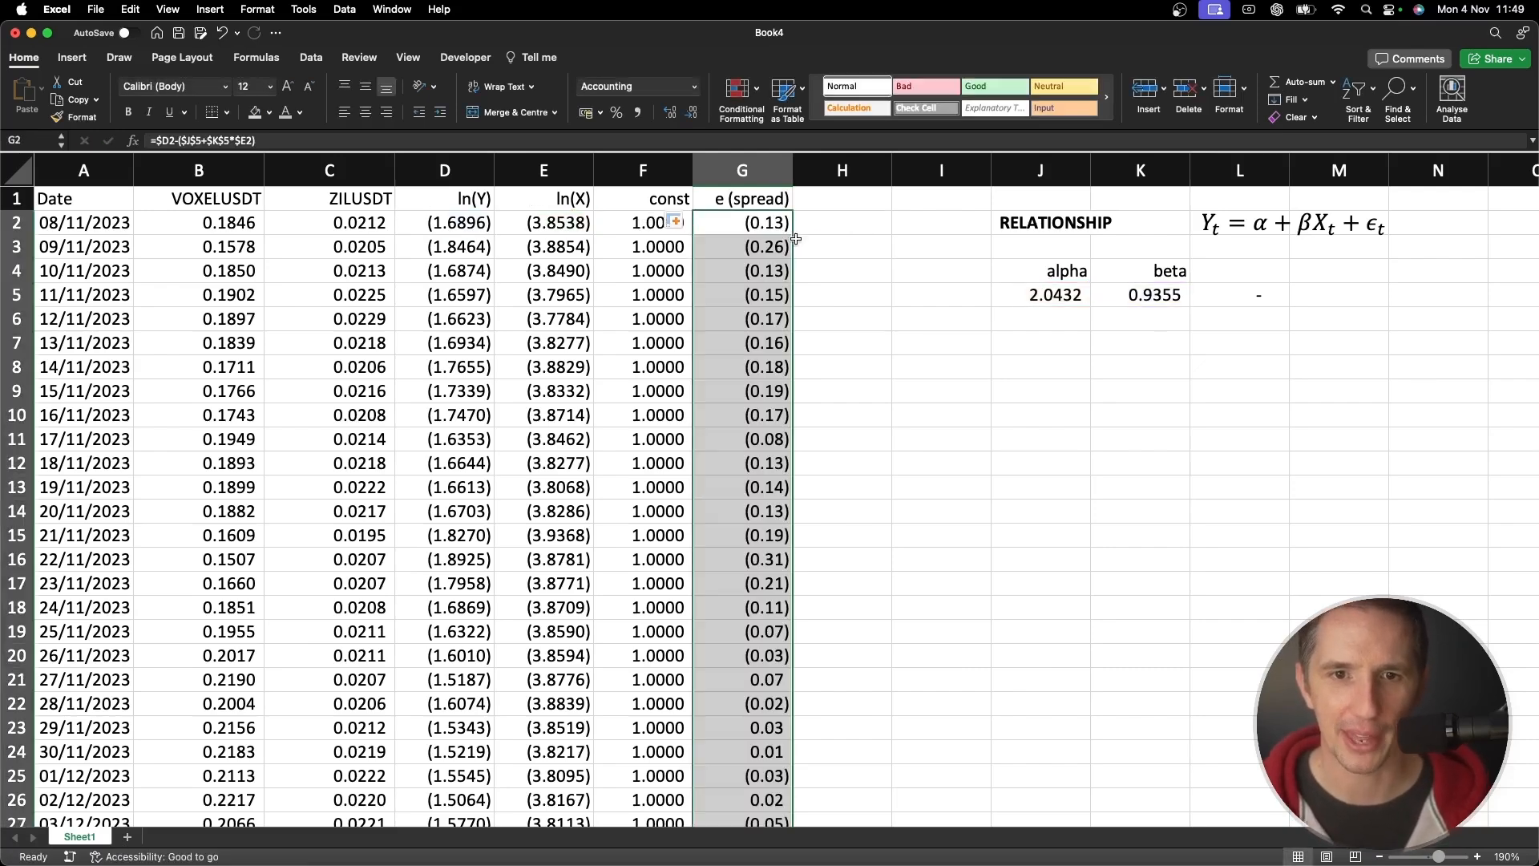
pyautogui.click(641, 116)
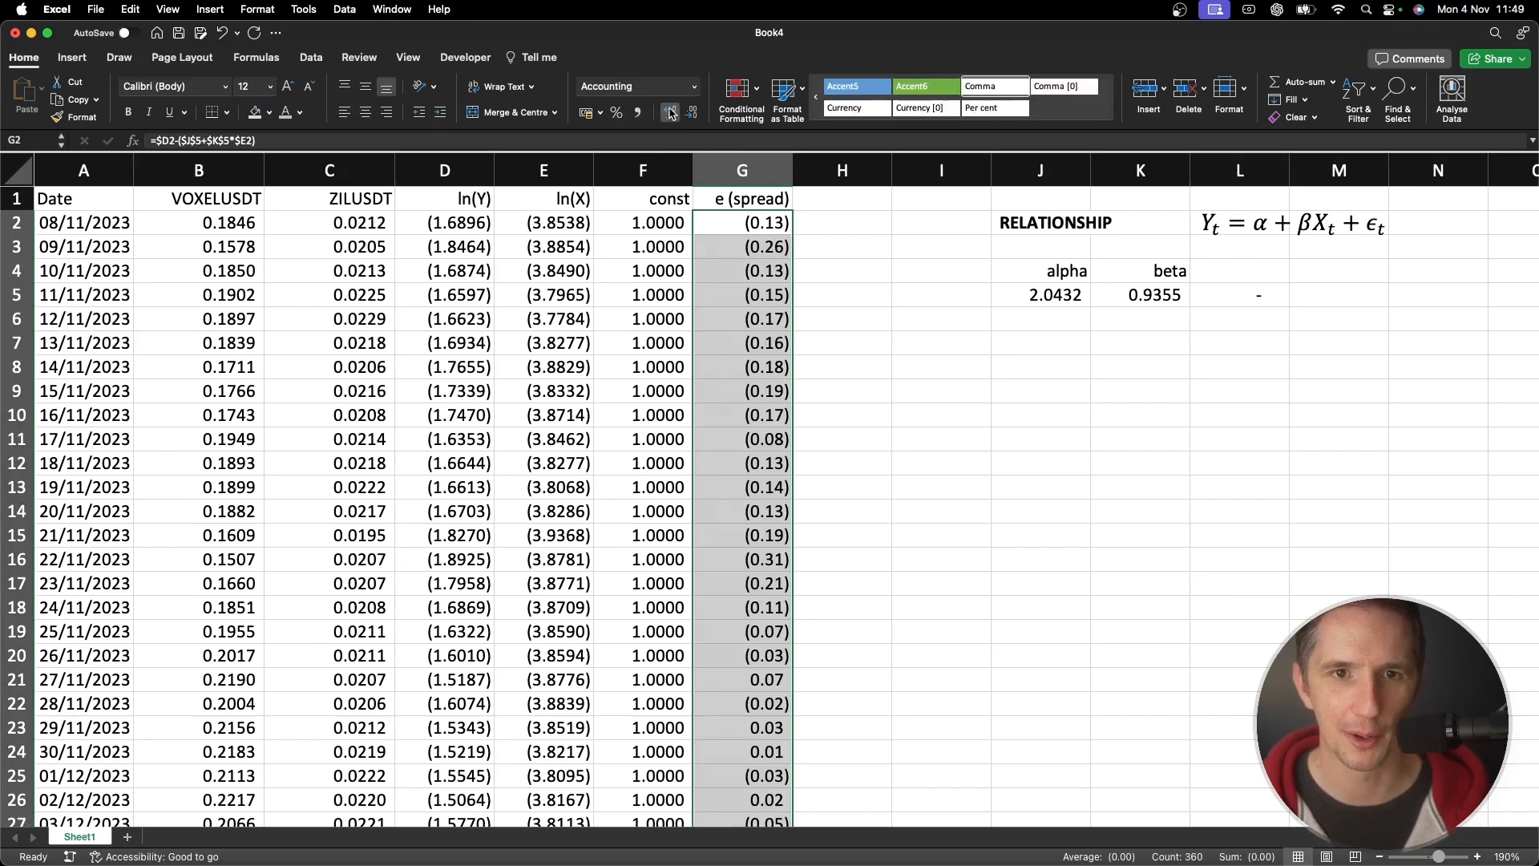
pyautogui.click(671, 114)
pyautogui.click(670, 114)
# Plot the e (spread) data in G1:G361 as a 2D line chart and enlarge it across columns D to O
pyautogui.click(459, 198)
pyautogui.hotkey('ctrl', 'shift', 'Down')
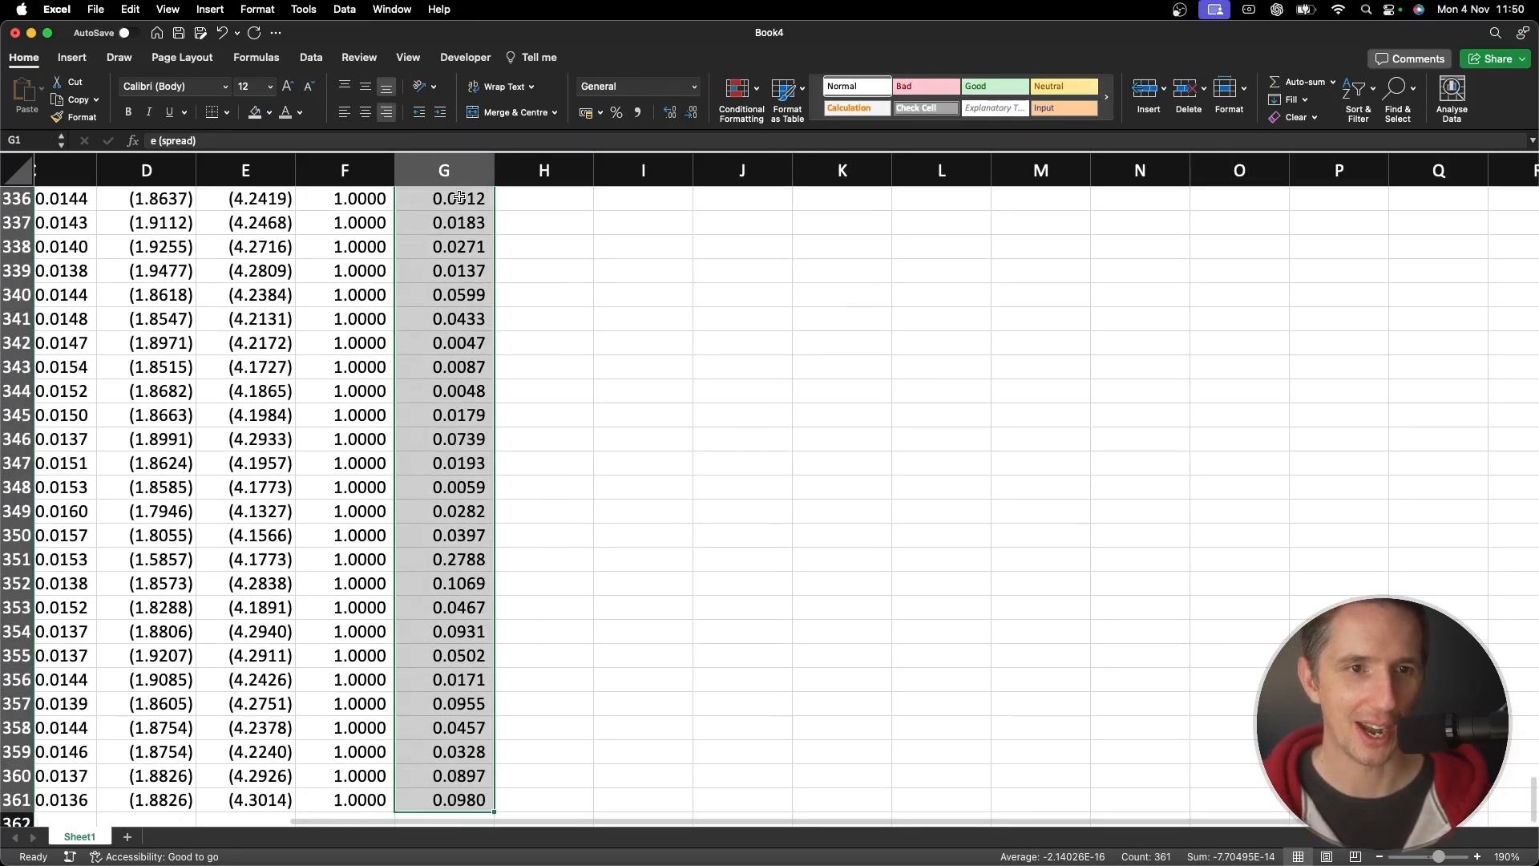
pyautogui.click(72, 58)
pyautogui.click(766, 96)
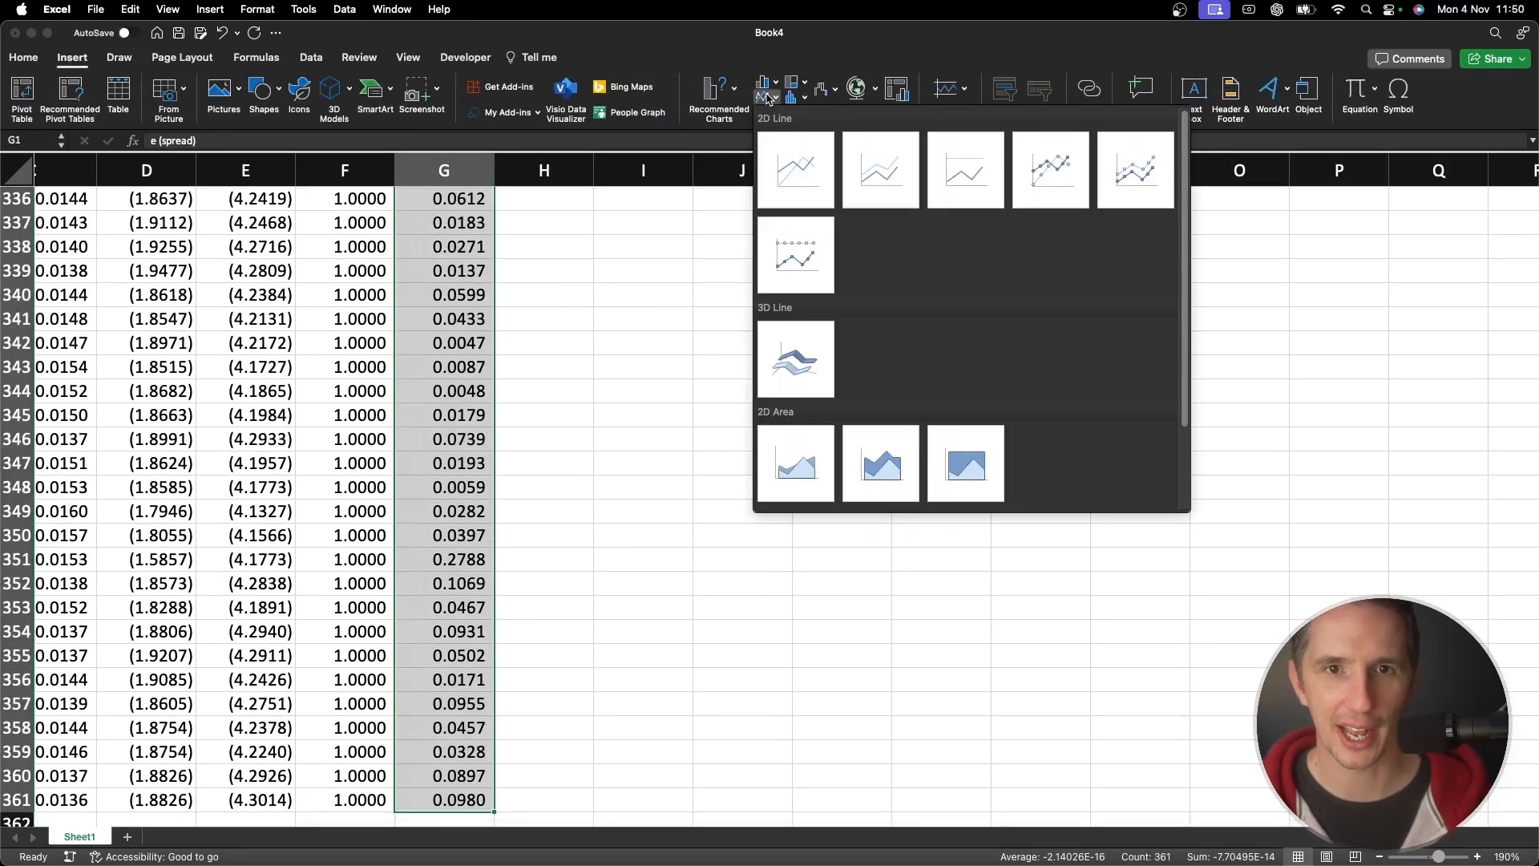
pyautogui.click(794, 174)
pyautogui.moveTo(828, 370); pyautogui.dragTo(496, 256)
pyautogui.moveTo(661, 558); pyautogui.dragTo(1331, 742)
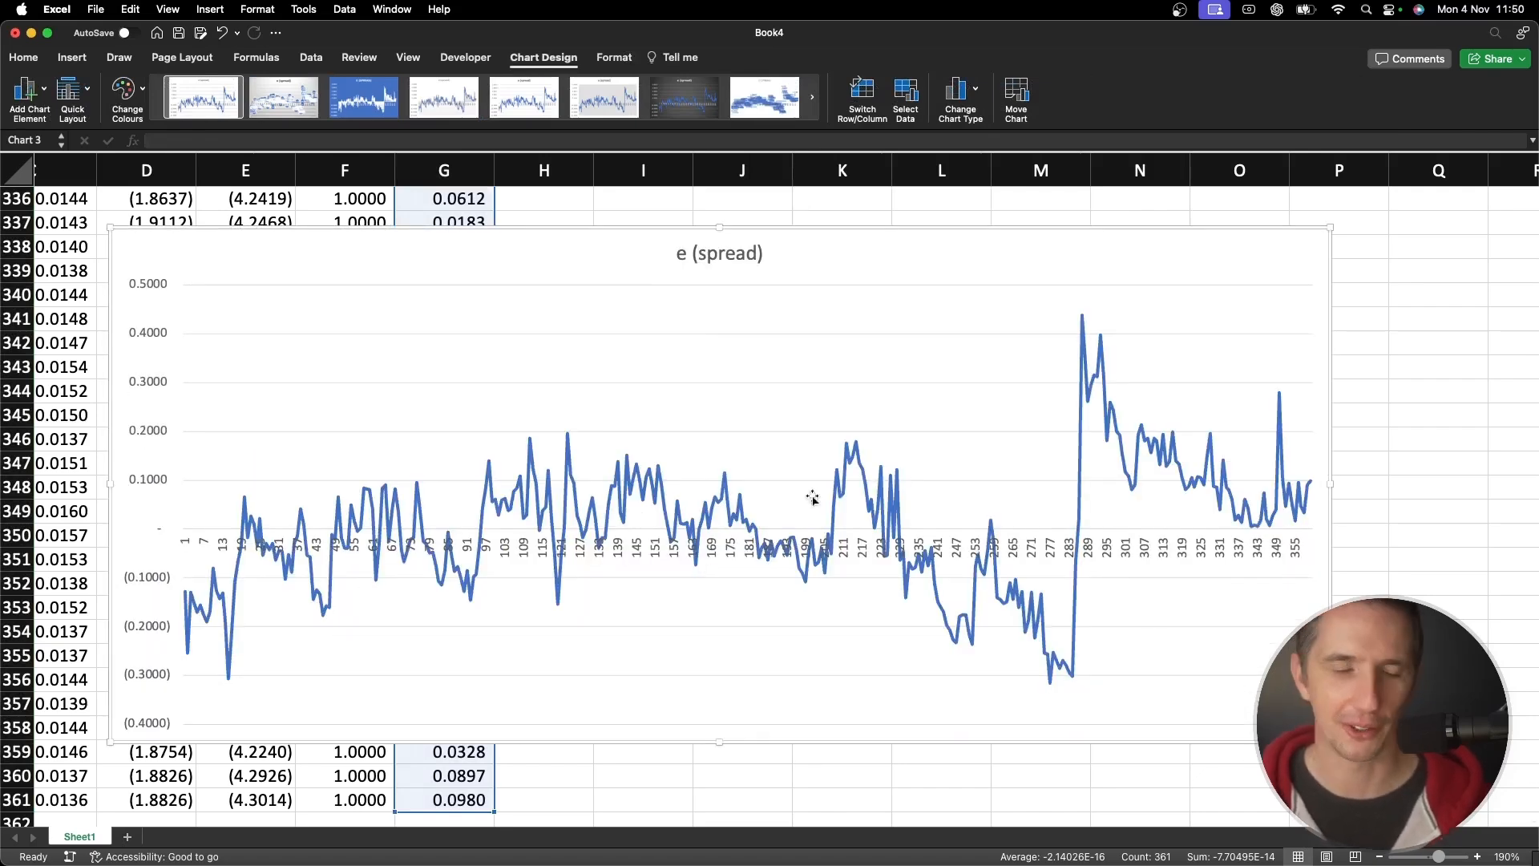
# Switch to the cryptowizards.net page in Safari and compare the VOXELUSDT vs ZILUSDT spread with Dynamic and Static spread types, ending on Dynamic
pyautogui.click(344, 844)
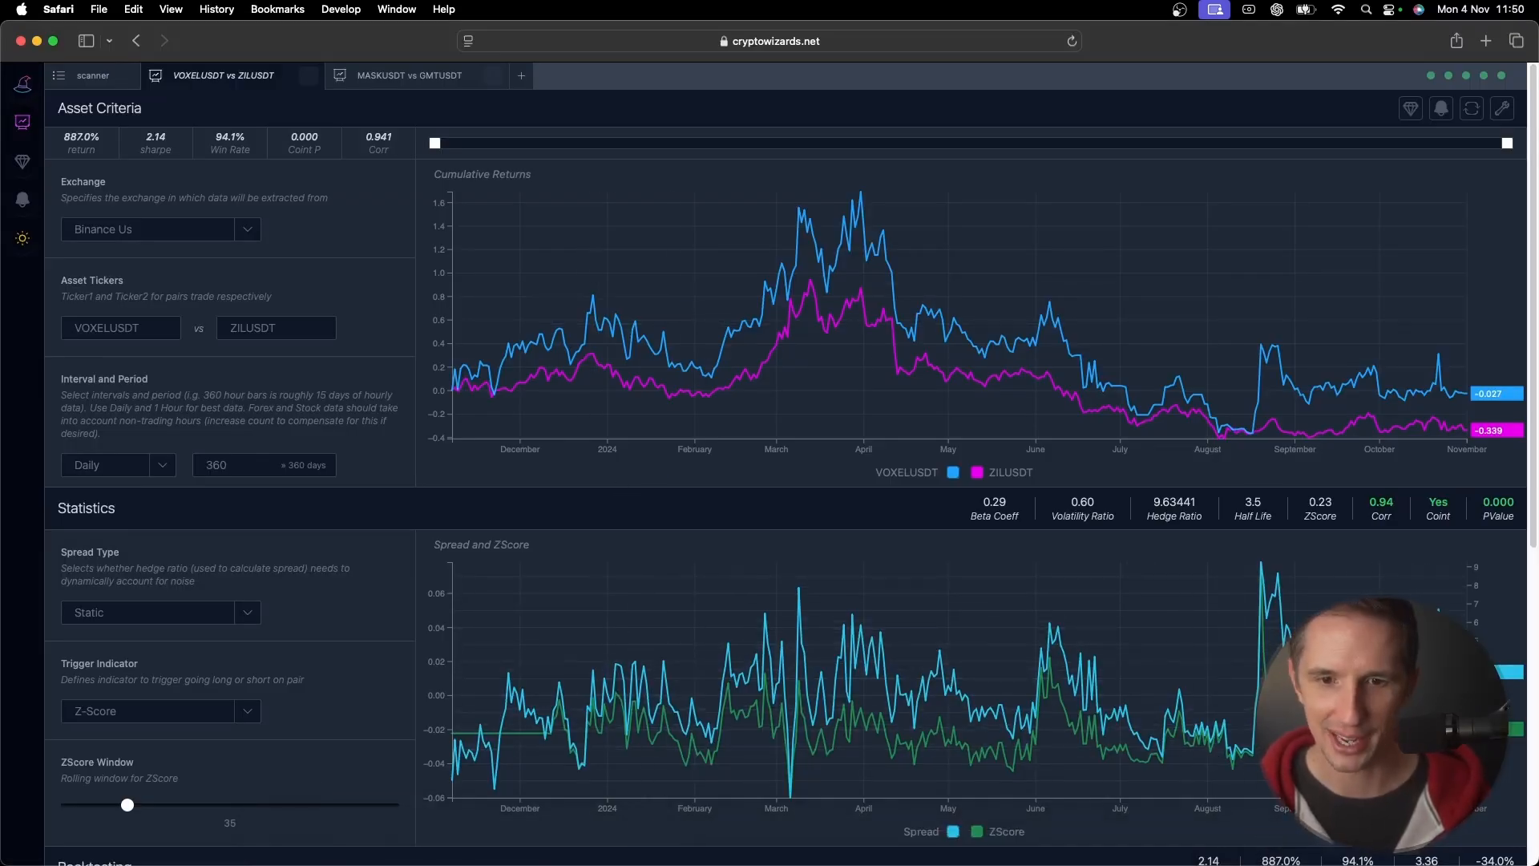
pyautogui.click(193, 612)
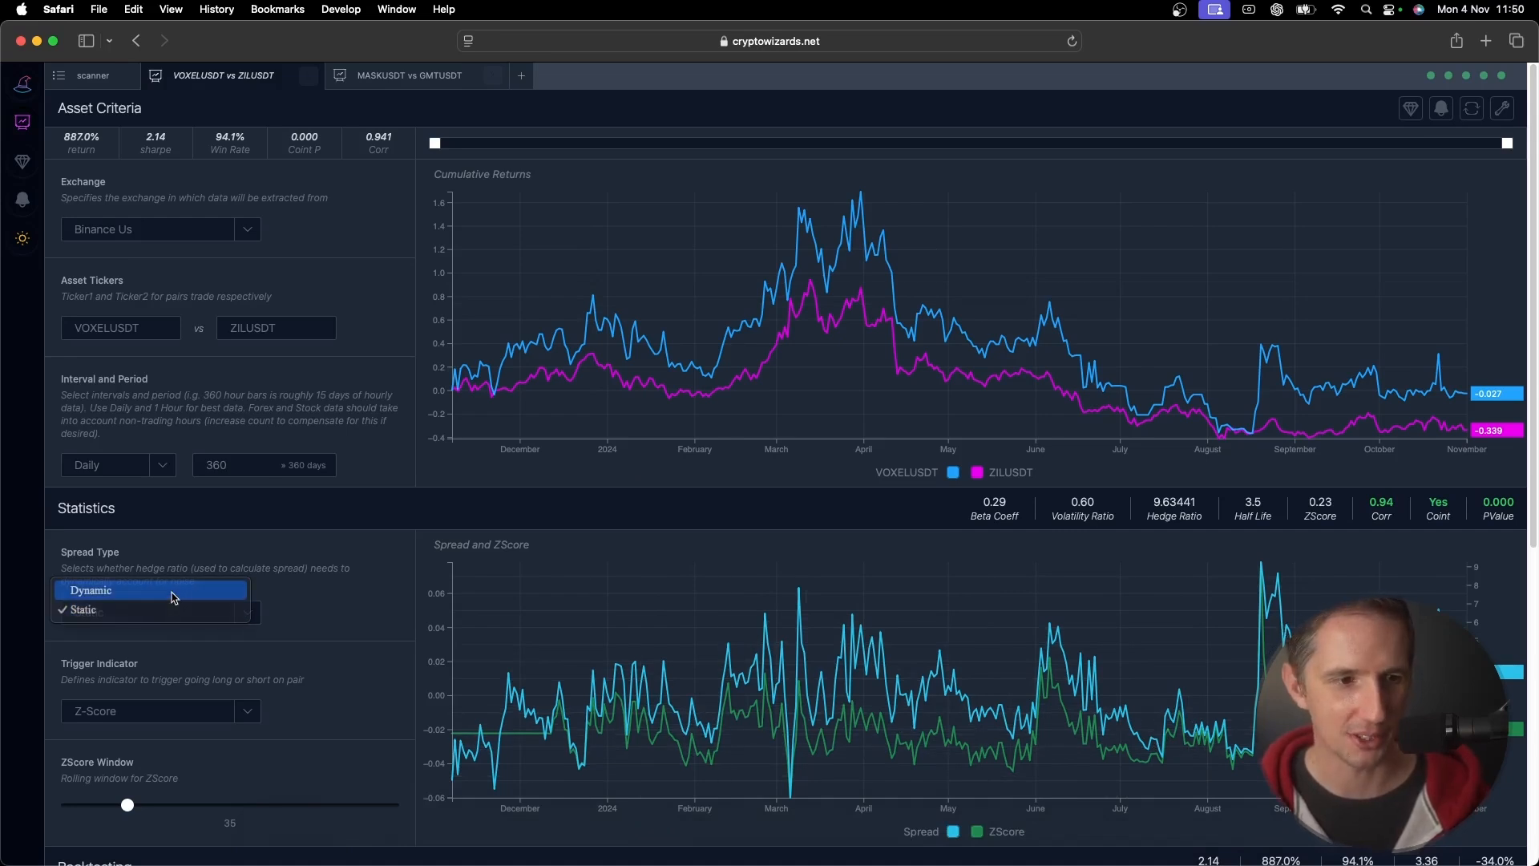
pyautogui.click(170, 588)
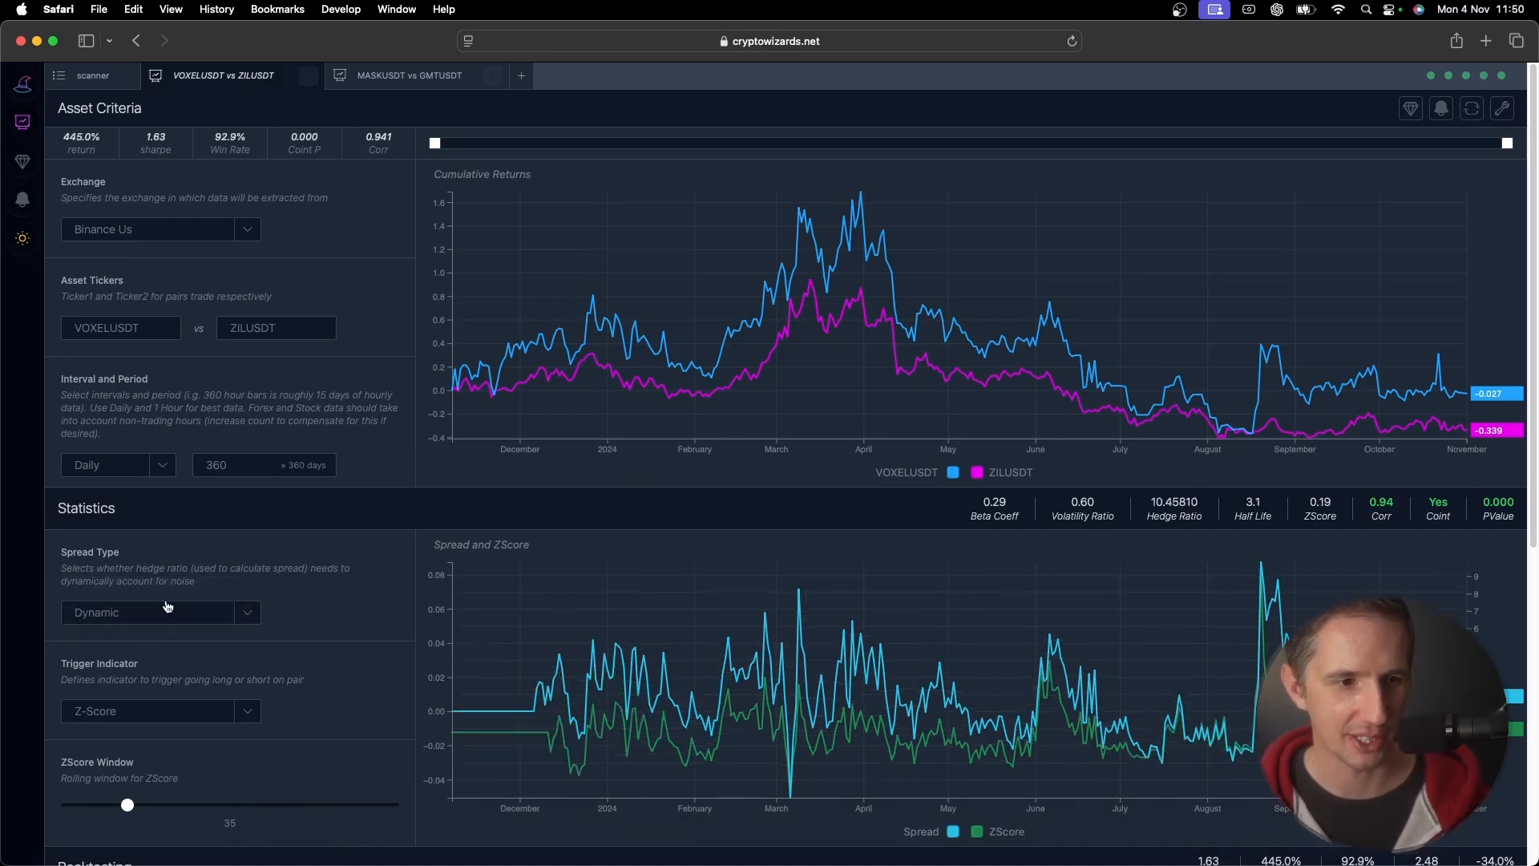
pyautogui.click(93, 620)
pyautogui.click(96, 629)
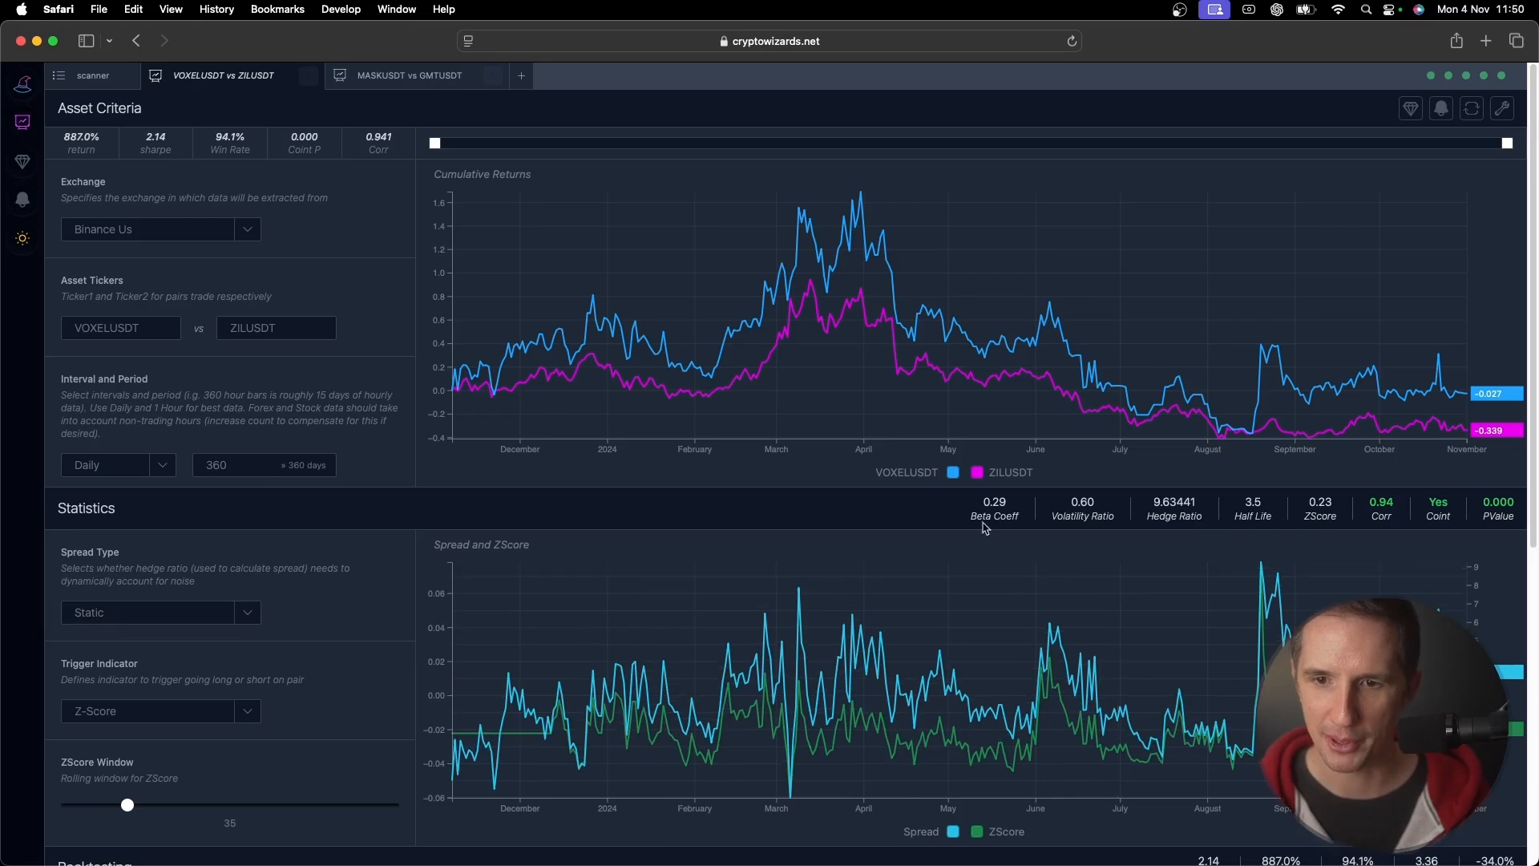
pyautogui.click(150, 613)
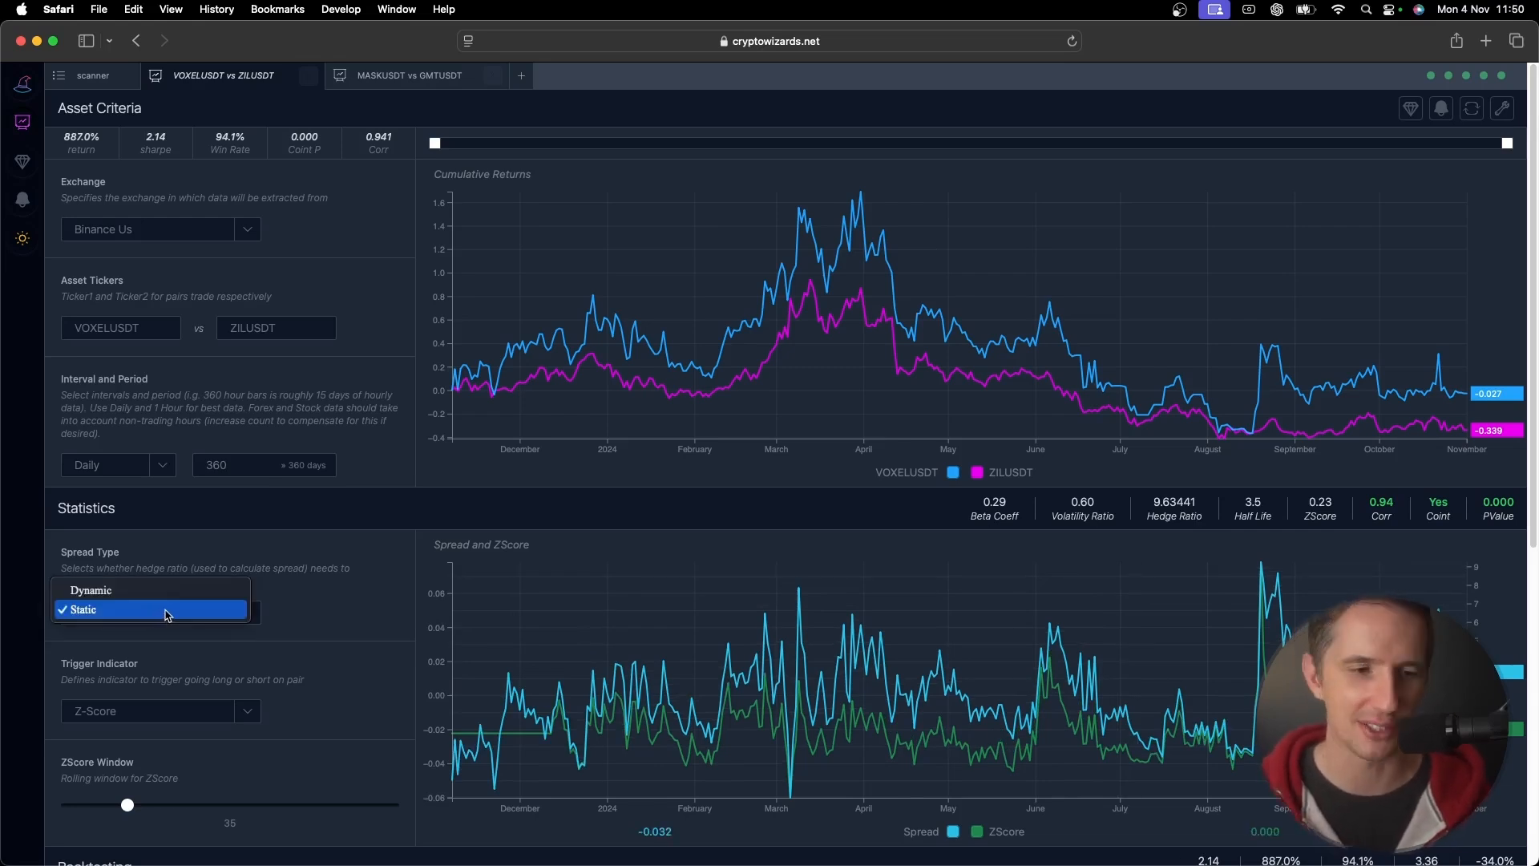
pyautogui.click(172, 591)
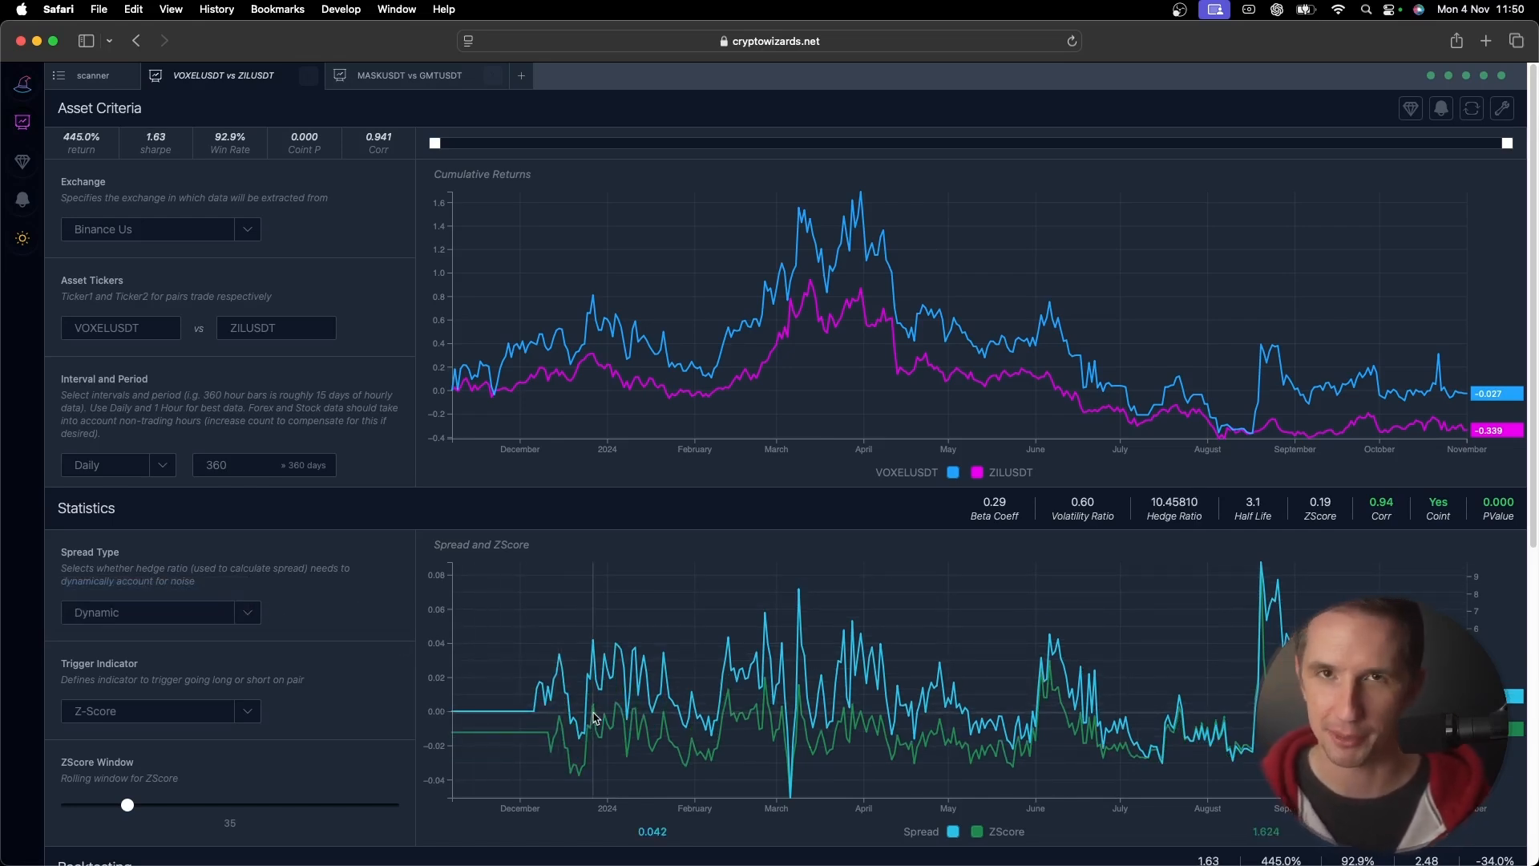
# Switch back to Excel, delete the e (spread) line chart and return to the top of the sheet
pyautogui.press('super+Tab')
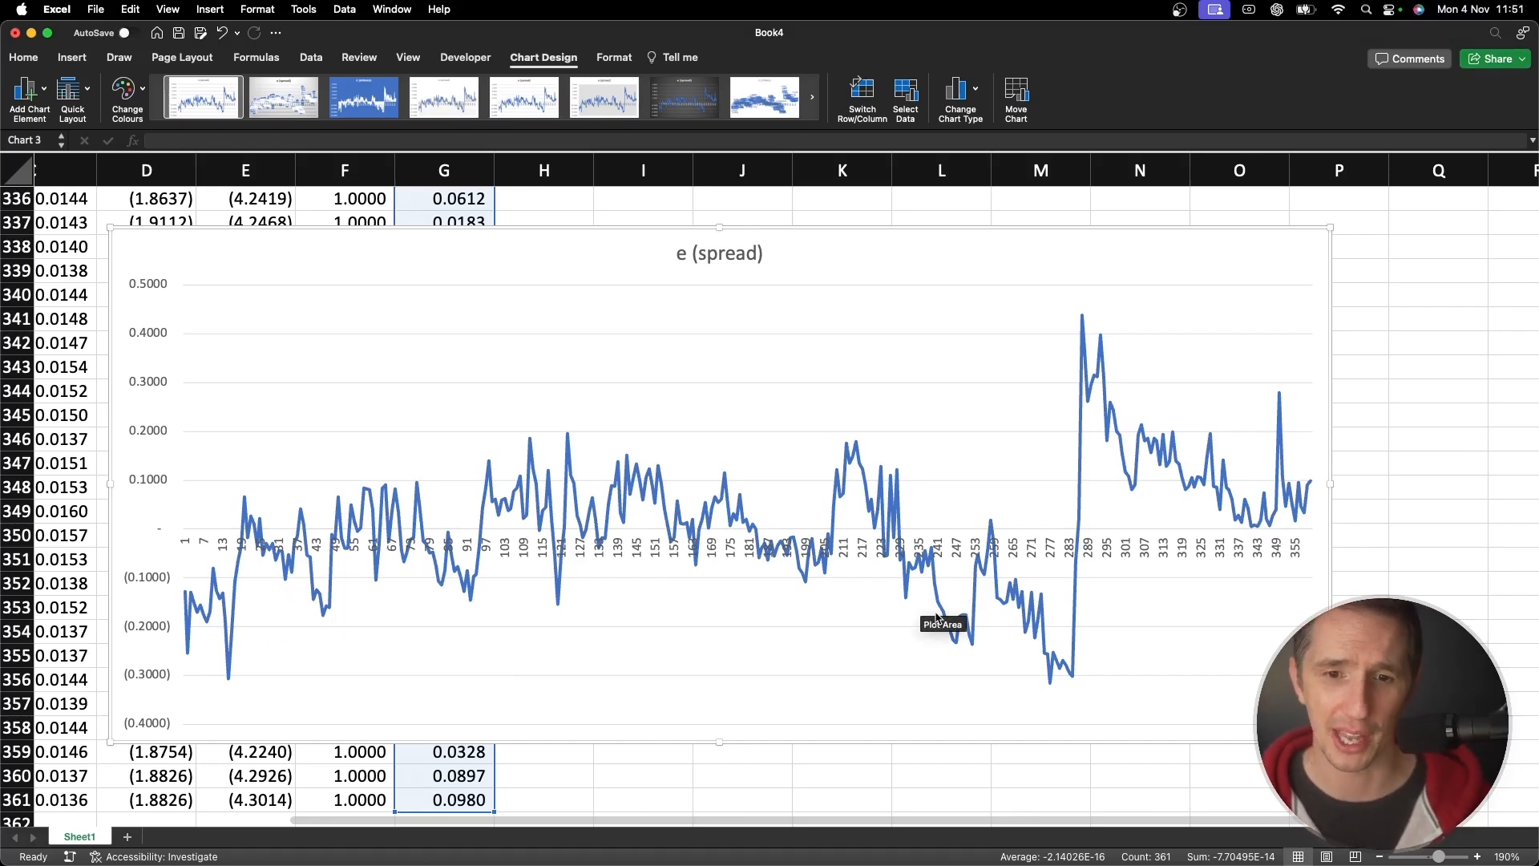
pyautogui.moveTo(936, 617)
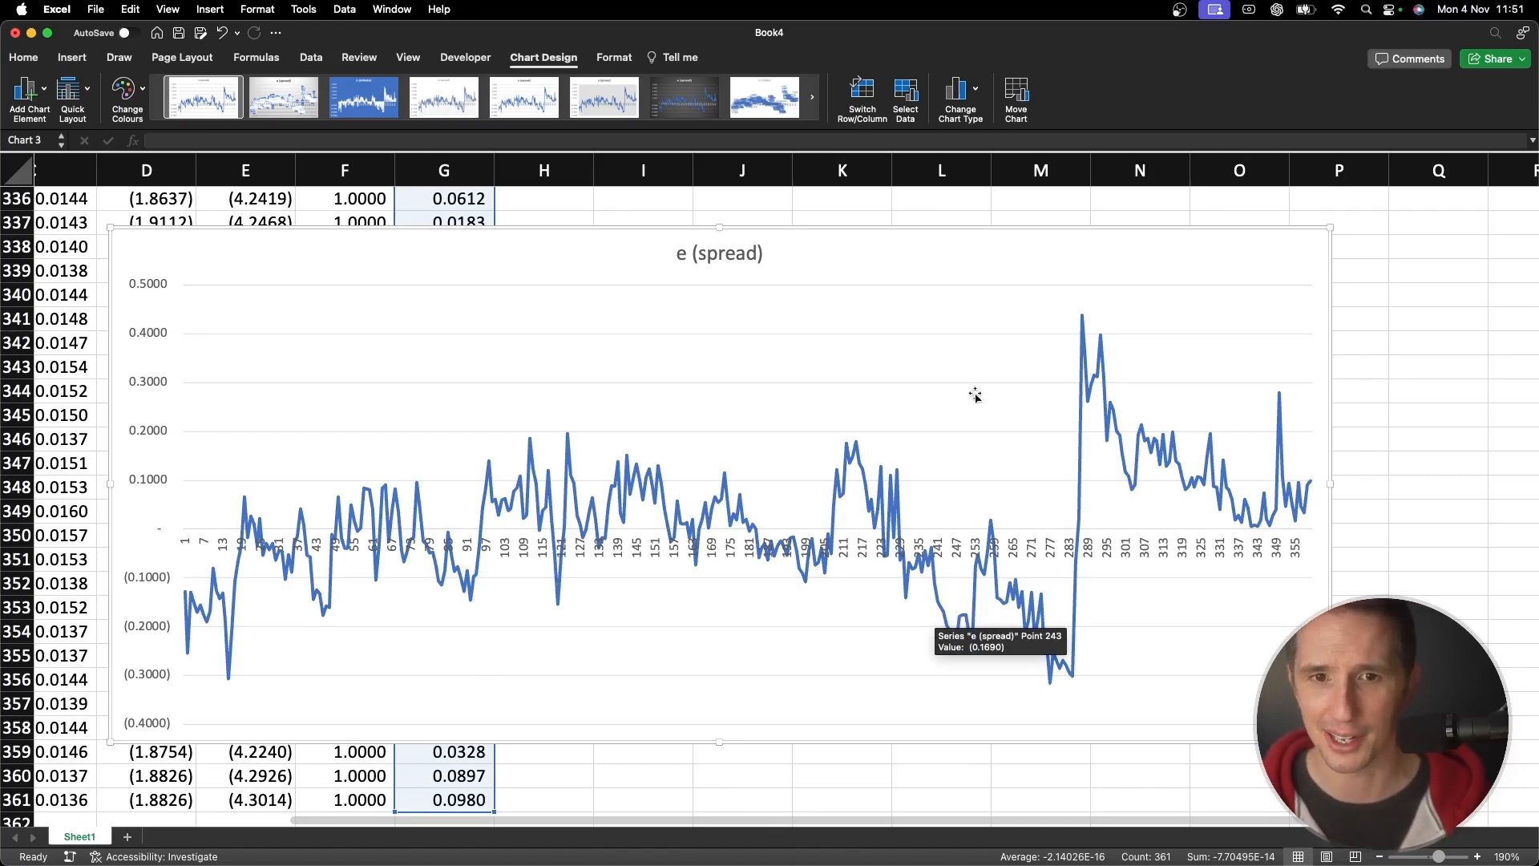
pyautogui.moveTo(1135, 481)
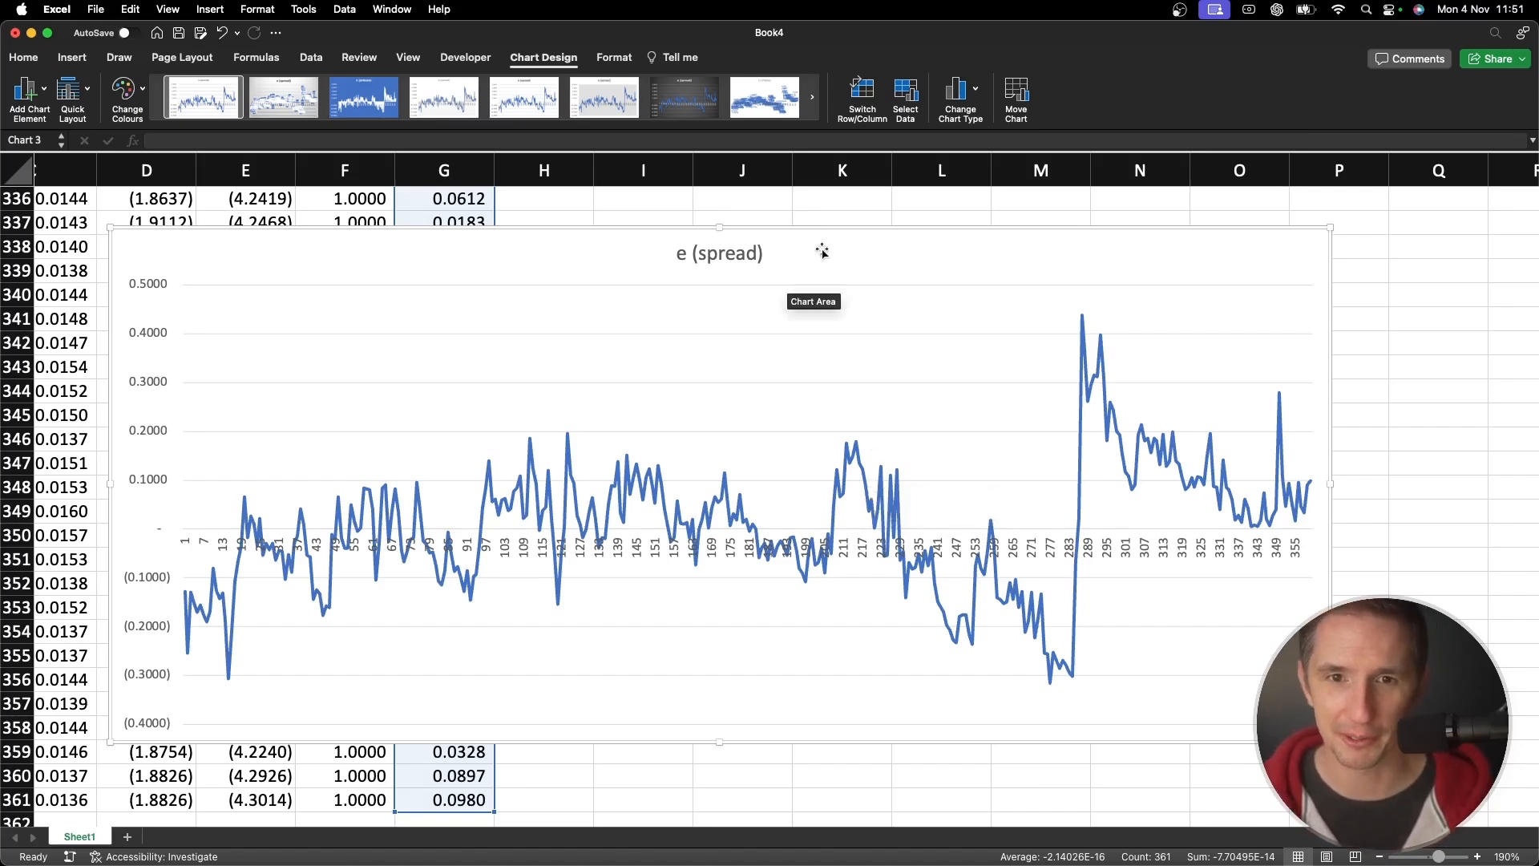
pyautogui.press('Delete')
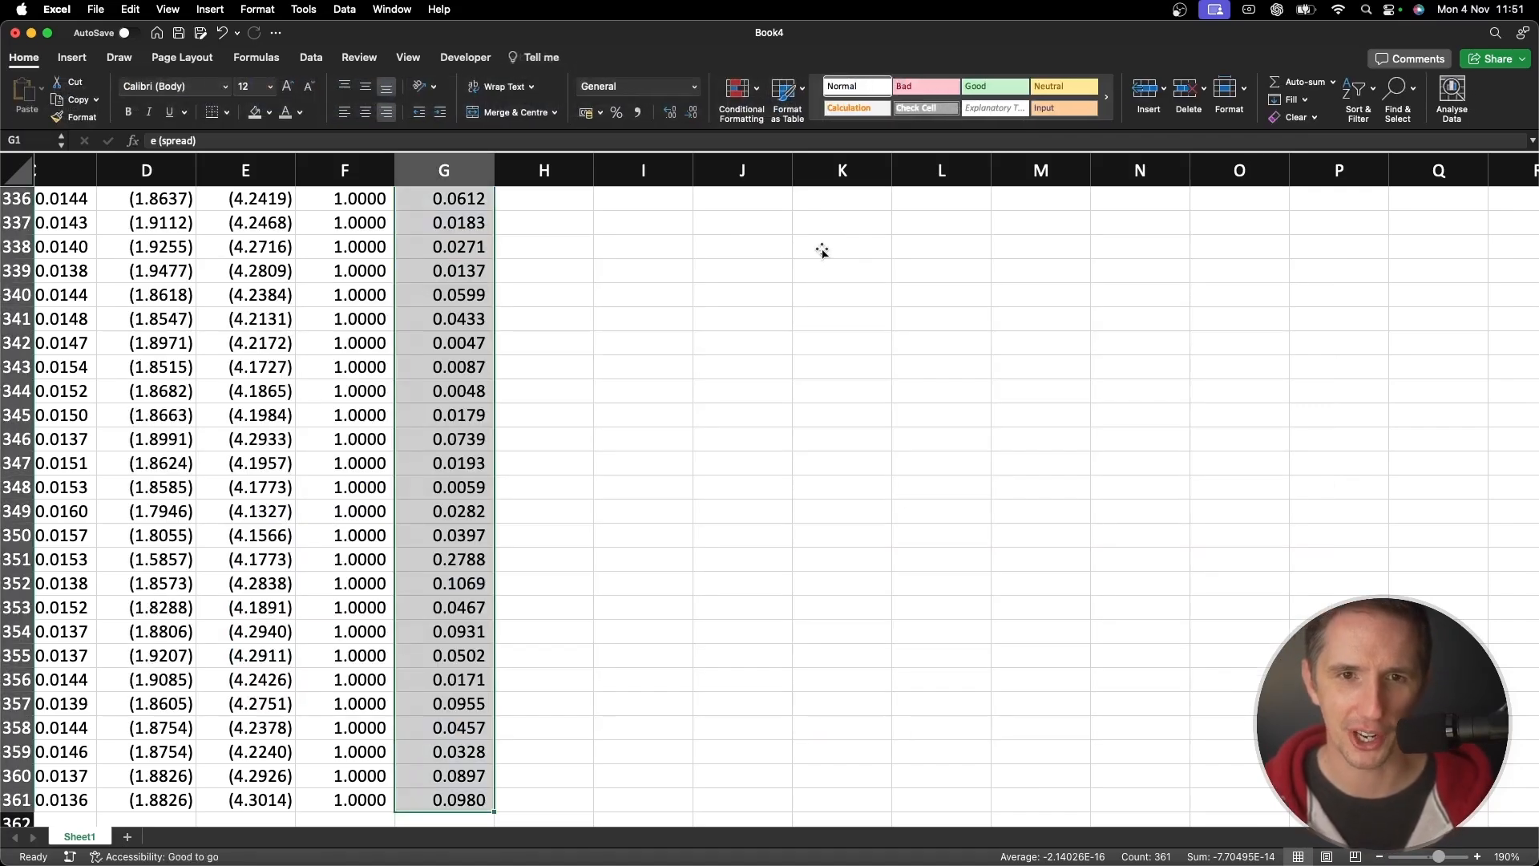
pyautogui.click(585, 236)
pyautogui.hotkey('ctrl', 'Up')
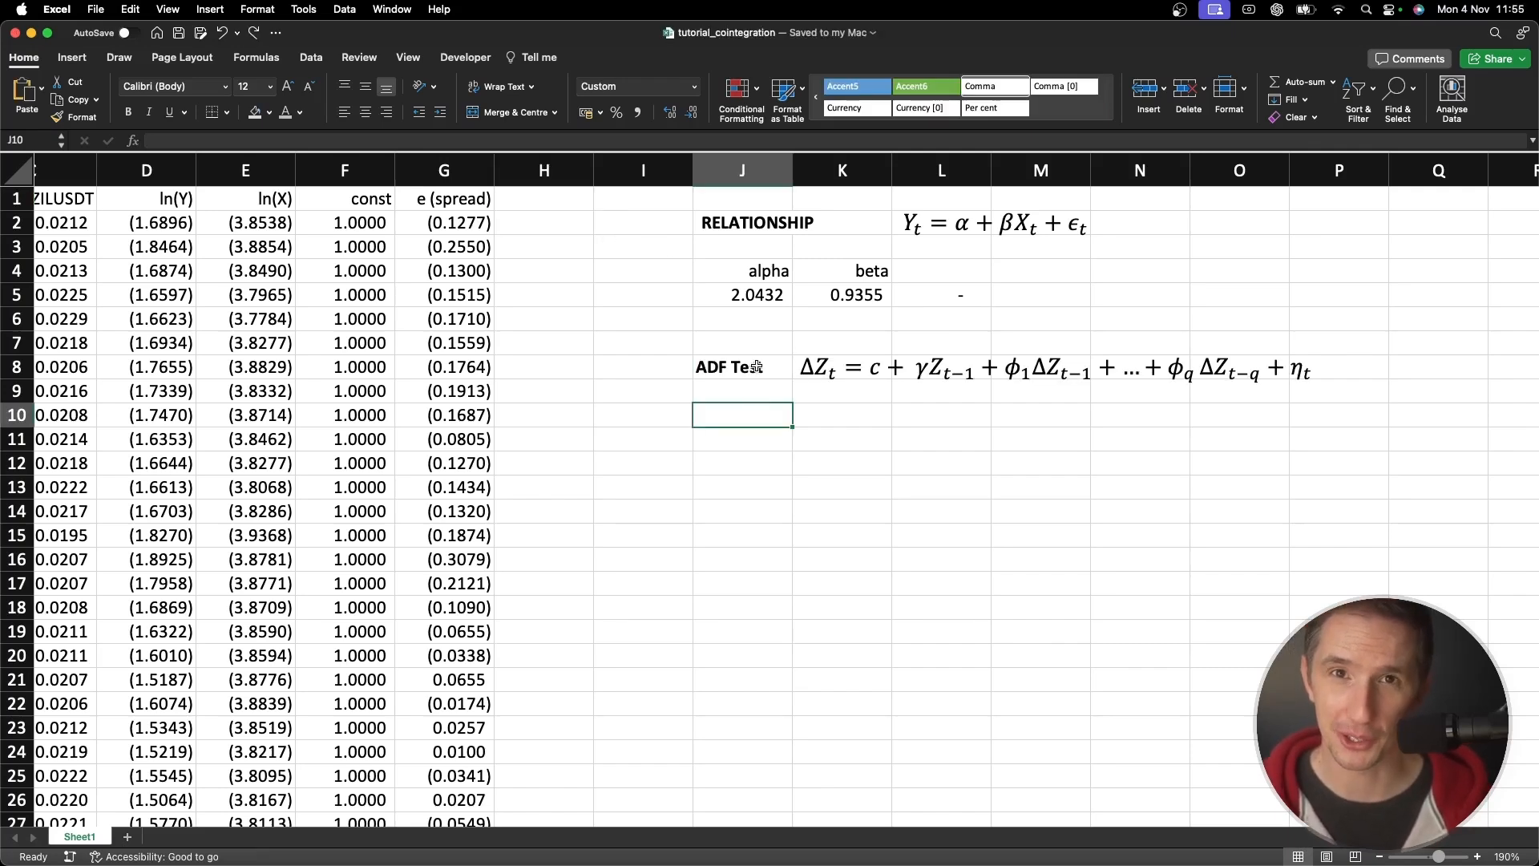
# Extend the spread heading in G1 to read e (spread) Z, matching the Z notation of the ADF equation
pyautogui.click(816, 368)
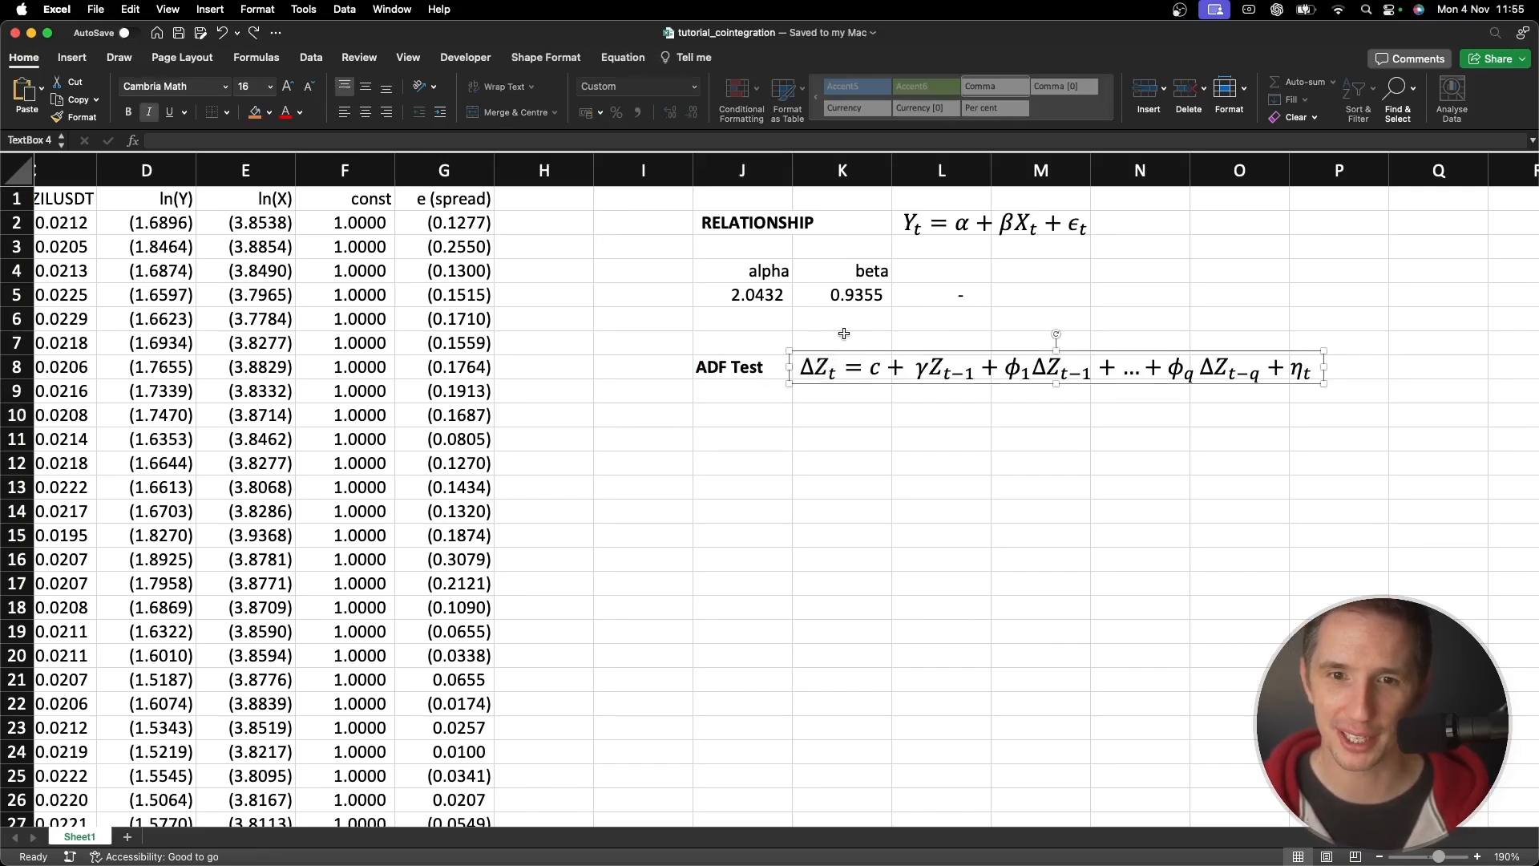
pyautogui.click(843, 352)
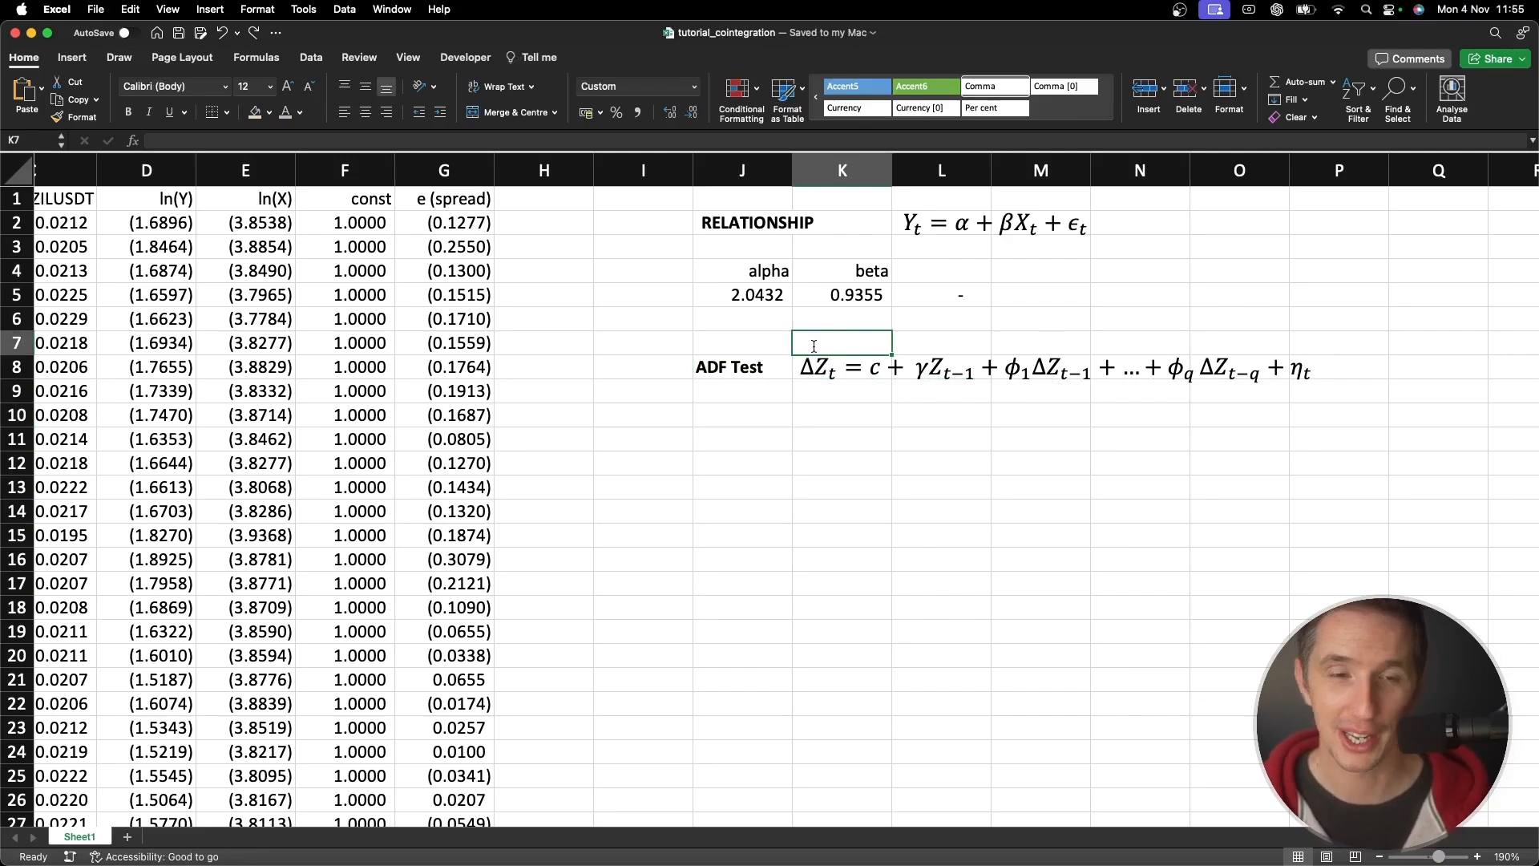
pyautogui.click(473, 200)
pyautogui.doubleClick(484, 198)
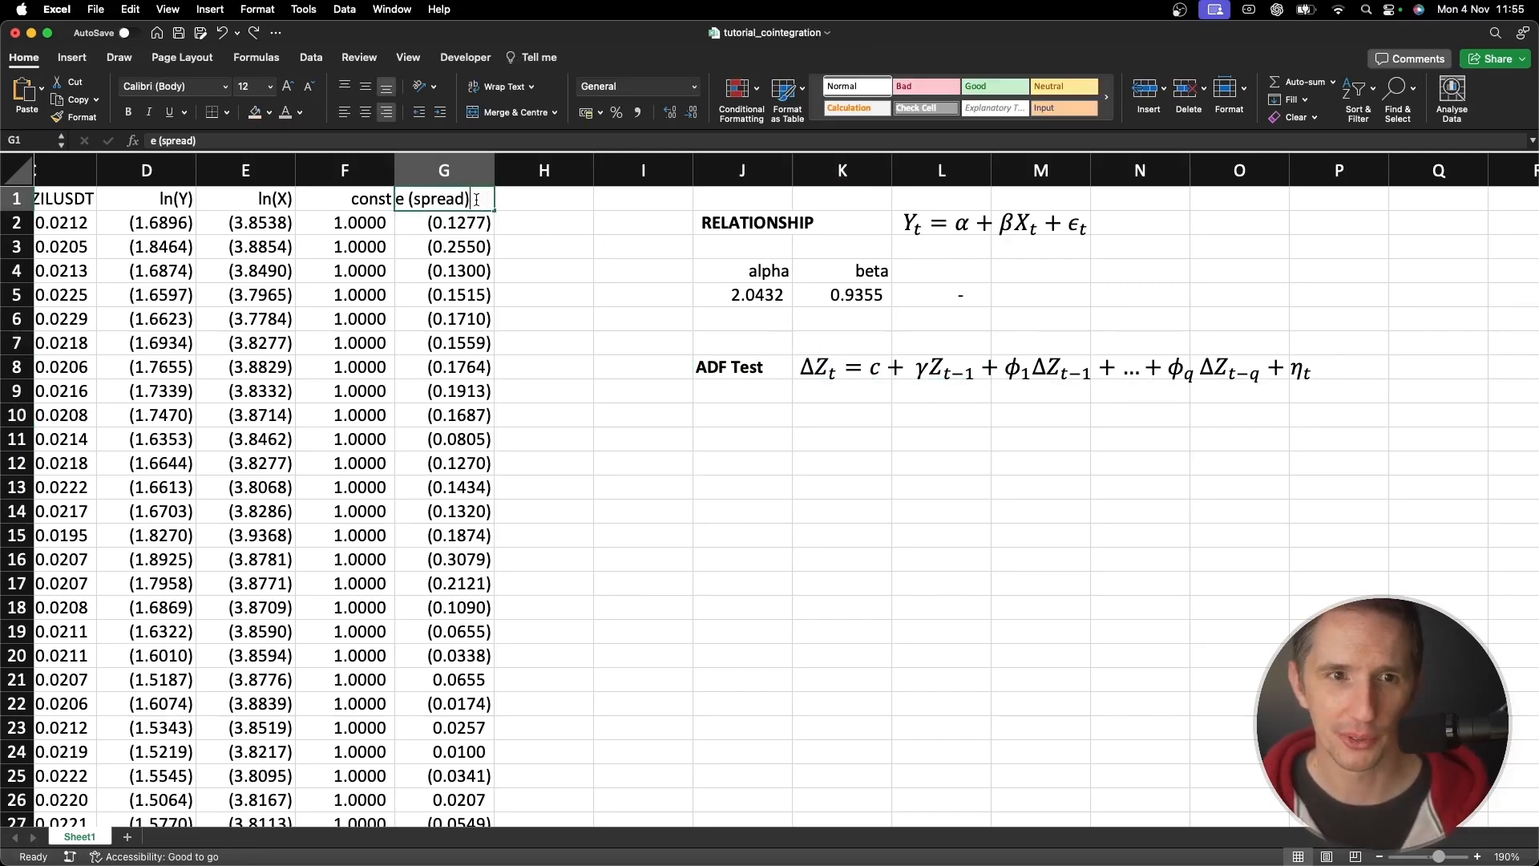
pyautogui.write('Z')
pyautogui.press('Return')
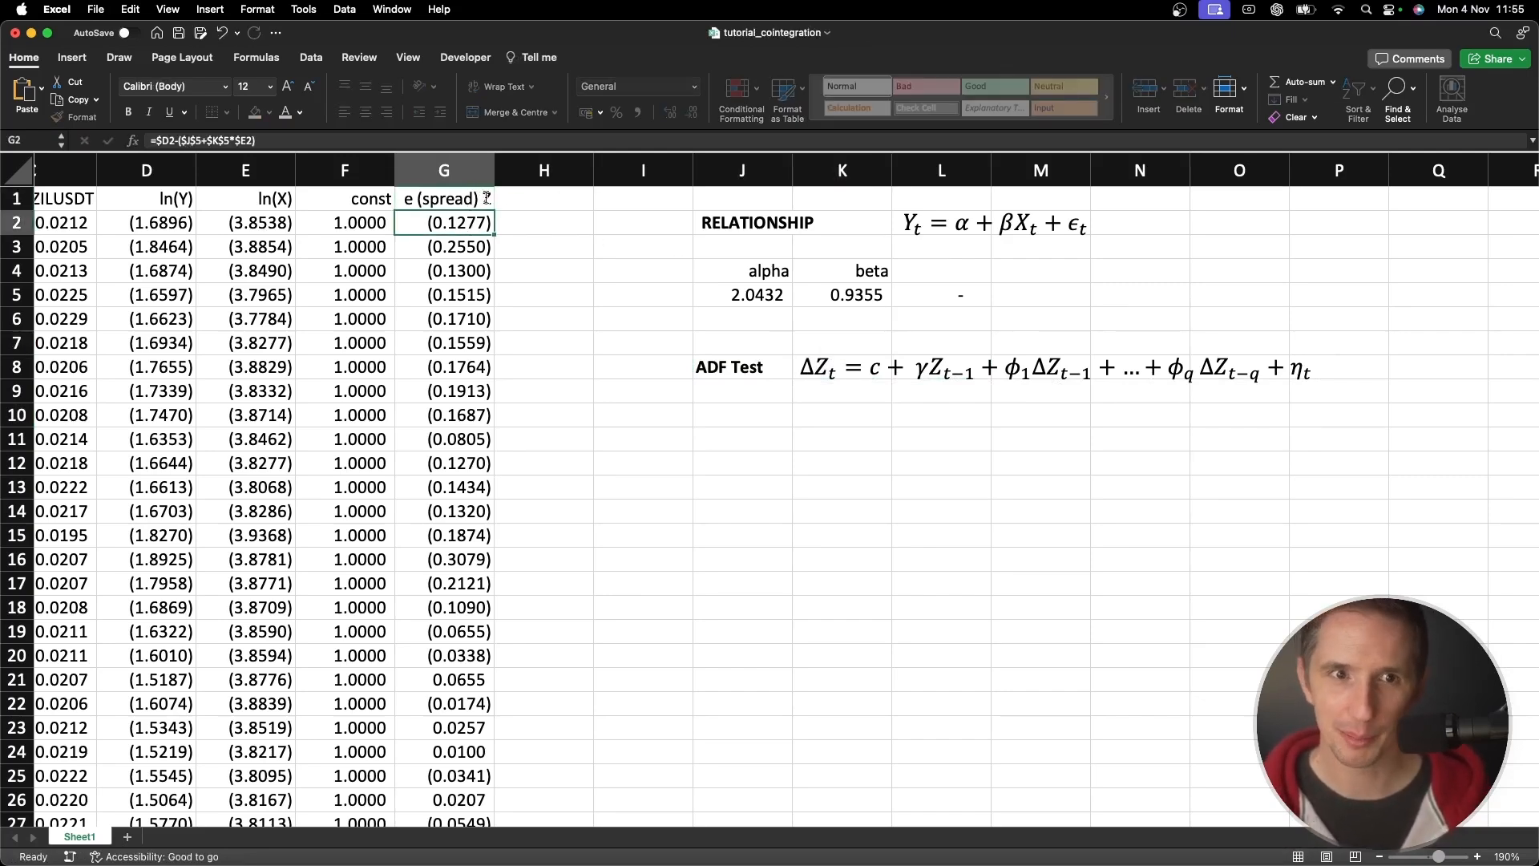
pyautogui.click(830, 358)
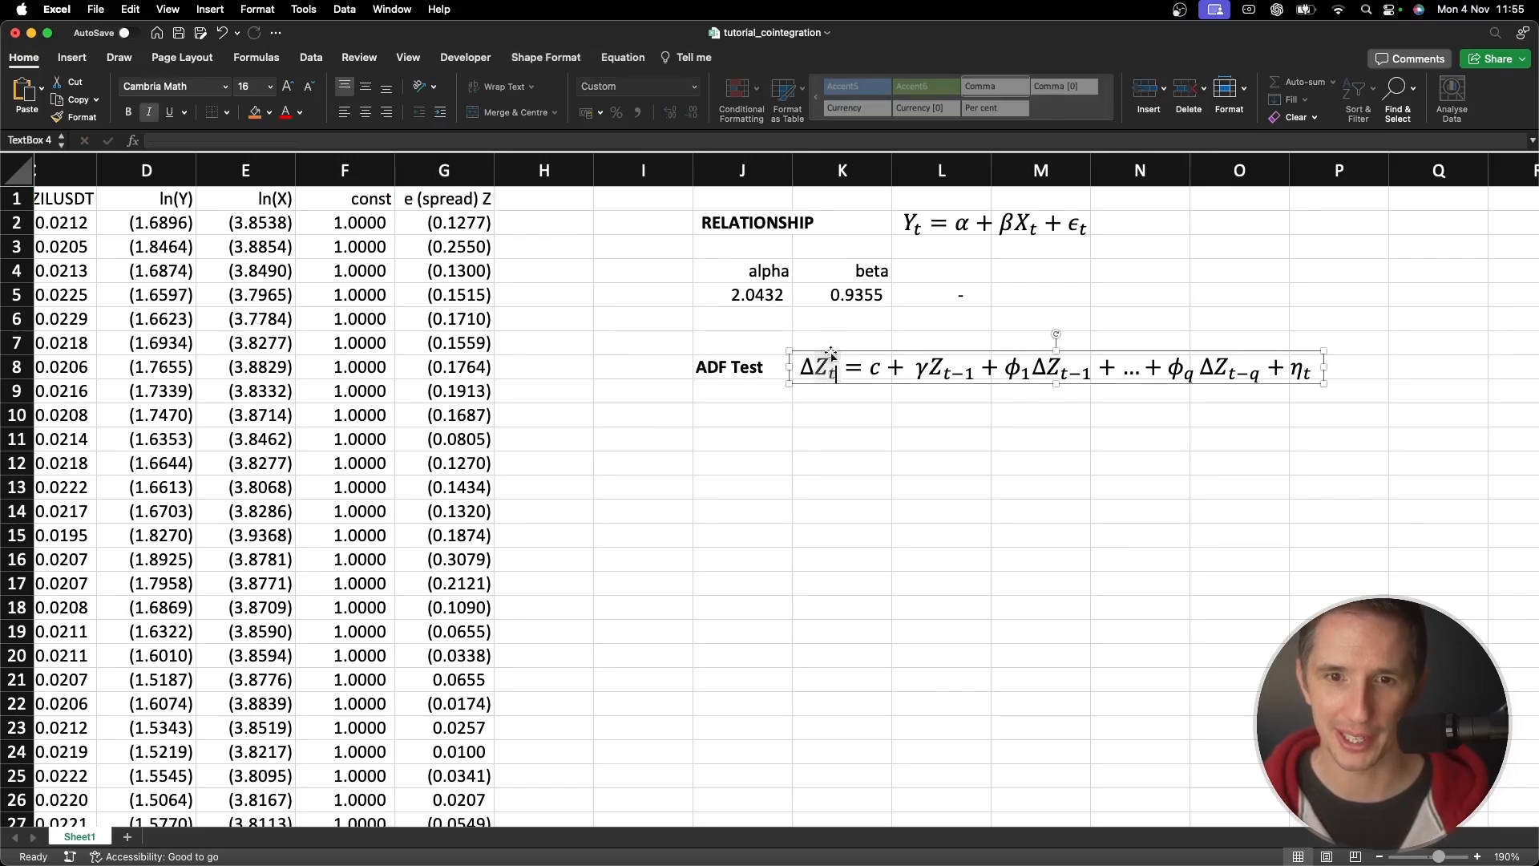
pyautogui.click(420, 197)
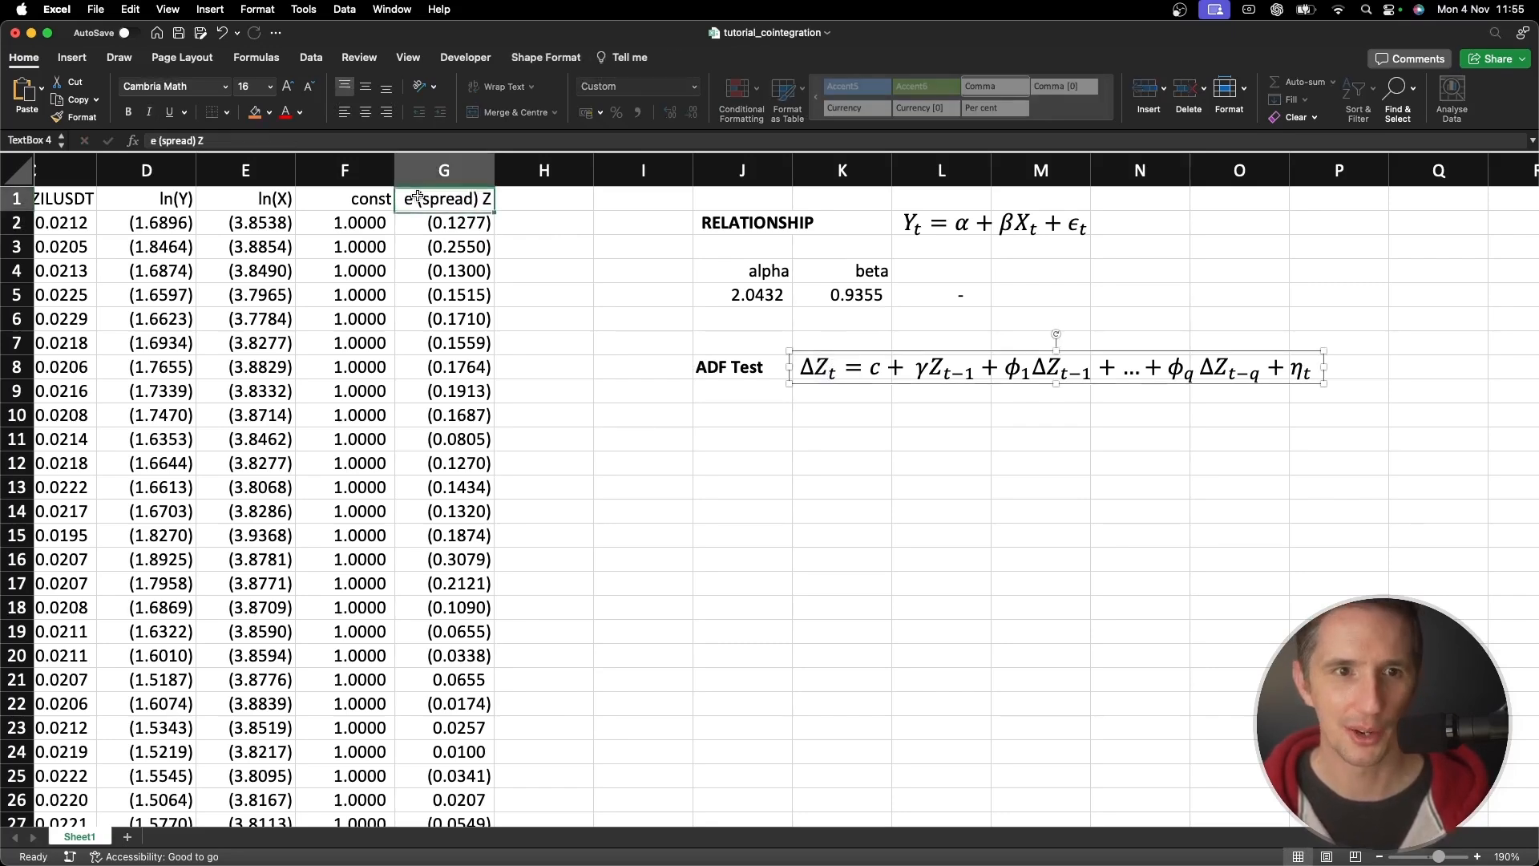
pyautogui.click(834, 353)
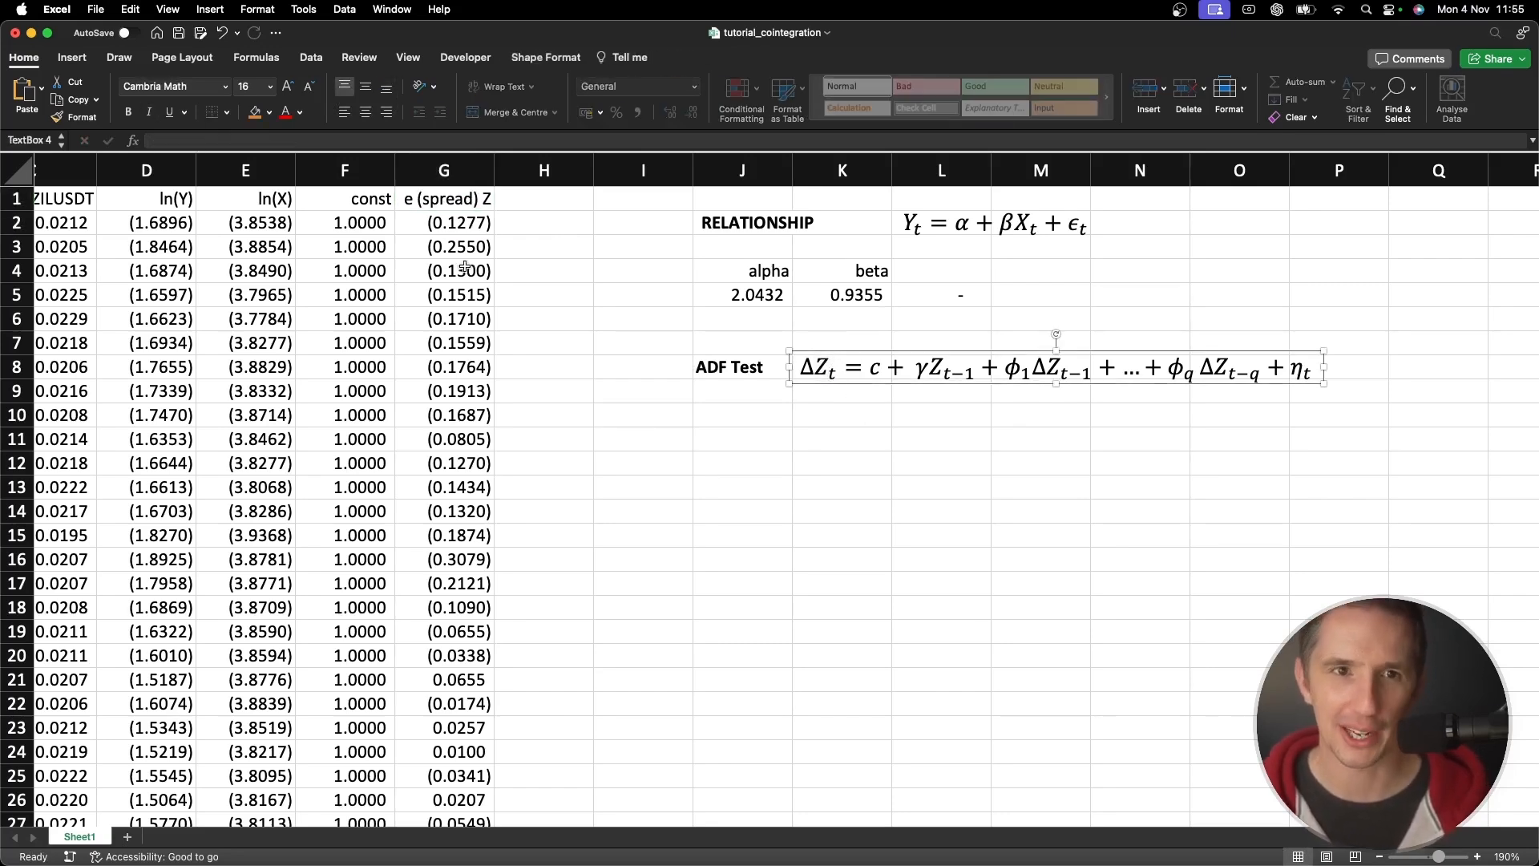
pyautogui.click(534, 263)
pyautogui.click(465, 166)
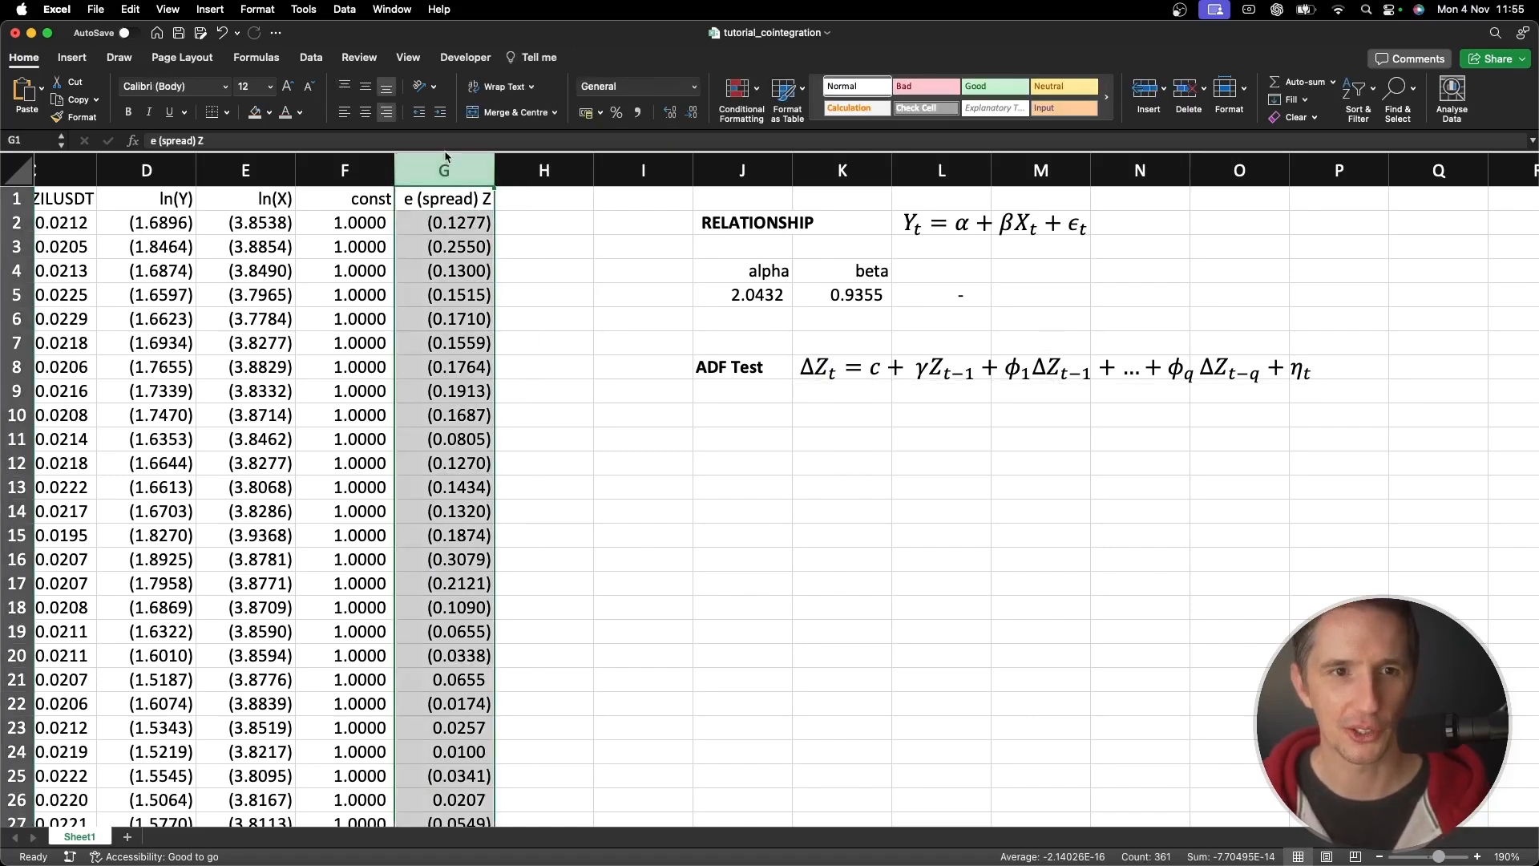
pyautogui.click(917, 495)
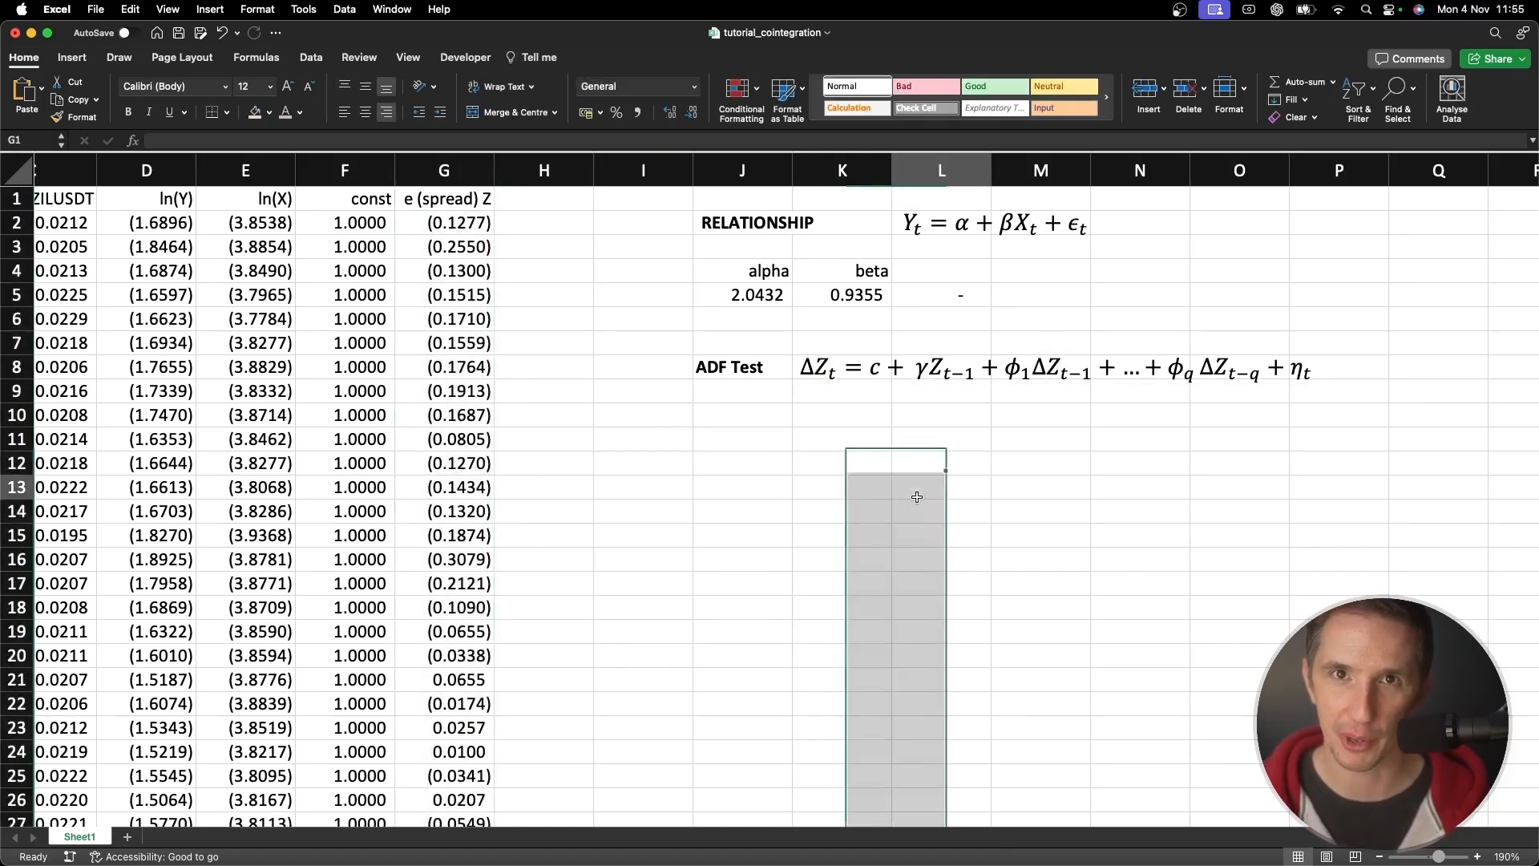
pyautogui.click(745, 411)
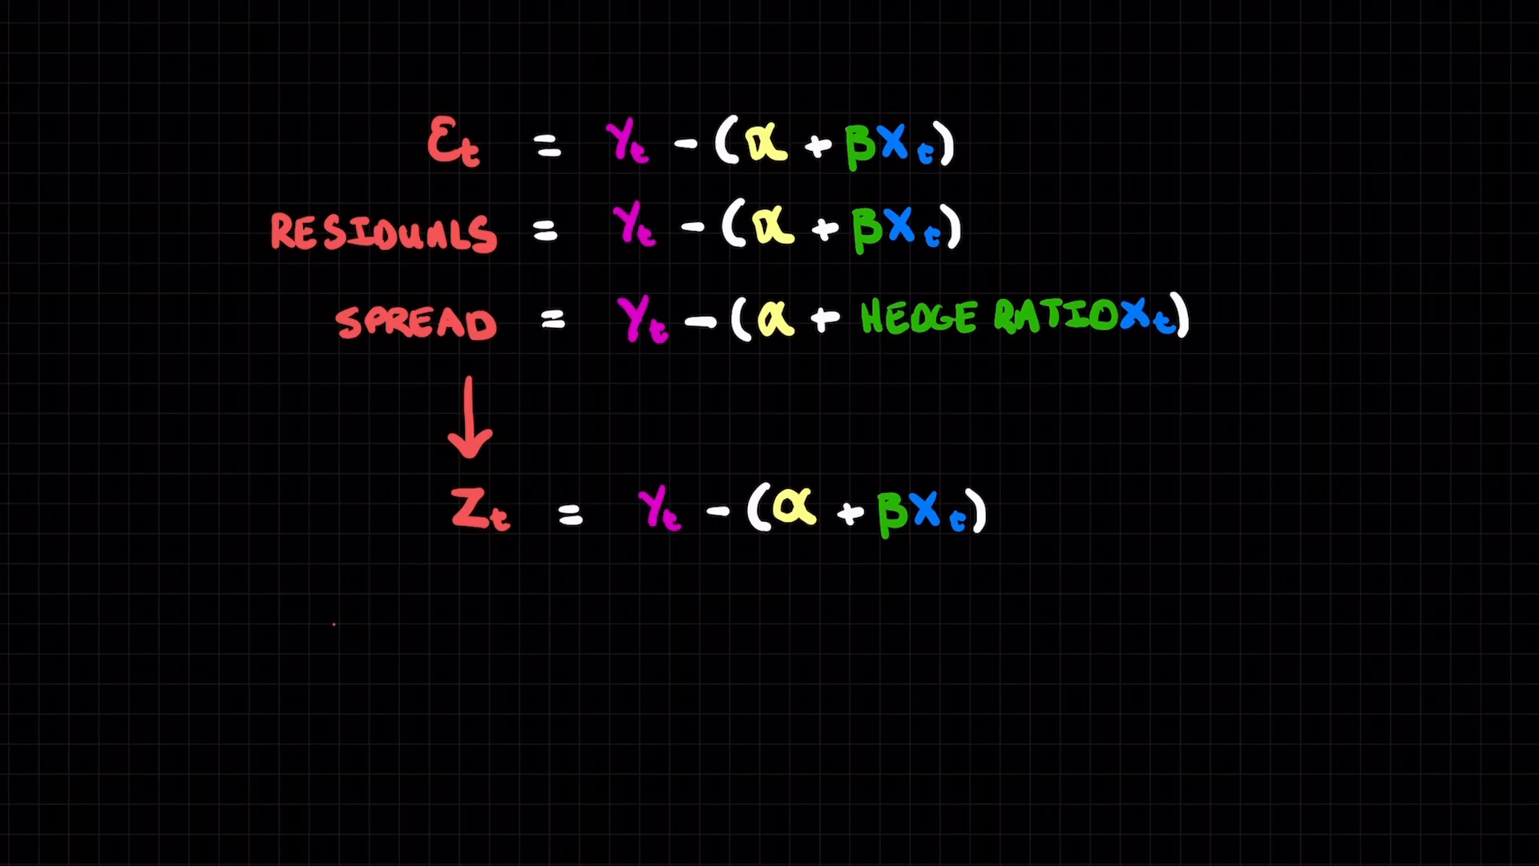
# On the whiteboard, handwrite the start of the ADF equation, ΔZt = c +, beneath the Zt equation
pyautogui.moveTo(334, 624); pyautogui.dragTo(439, 669)
pyautogui.moveTo(420, 655); pyautogui.dragTo(502, 633)
pyautogui.moveTo(488, 647); pyautogui.dragTo(504, 648)
pyautogui.moveTo(556, 629)
pyautogui.mouseDown()
pyautogui.moveTo(559, 651)
pyautogui.moveTo(599, 655)
pyautogui.mouseUp()
pyautogui.moveTo(586, 642); pyautogui.dragTo(614, 642)
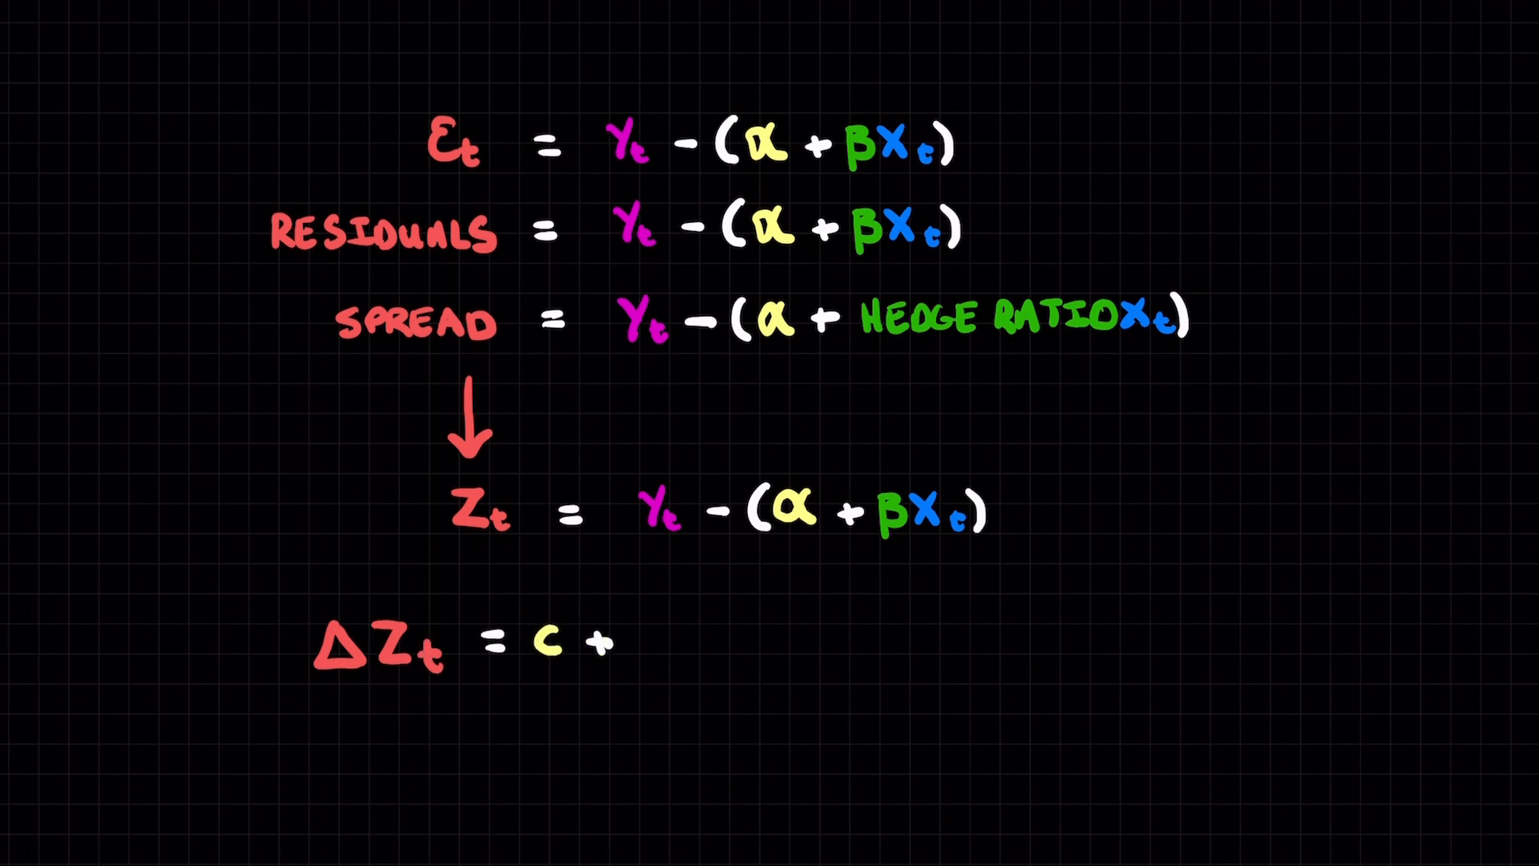
# Continue the handwritten ADF equation with the lagged level term γZt-1, a plus sign and the coefficient φ1
pyautogui.moveTo(670, 616); pyautogui.dragTo(653, 667)
pyautogui.moveTo(638, 619); pyautogui.dragTo(651, 639)
pyautogui.moveTo(688, 622)
pyautogui.mouseDown()
pyautogui.moveTo(689, 651)
pyautogui.moveTo(719, 651)
pyautogui.mouseUp()
pyautogui.moveTo(729, 633); pyautogui.dragTo(733, 659)
pyautogui.moveTo(722, 642); pyautogui.dragTo(740, 641)
pyautogui.moveTo(748, 654)
pyautogui.mouseDown()
pyautogui.moveTo(780, 663)
pyautogui.moveTo(811, 643)
pyautogui.mouseUp()
pyautogui.moveTo(800, 635)
pyautogui.mouseDown()
pyautogui.moveTo(848, 651)
pyautogui.moveTo(869, 627)
pyautogui.mouseUp()
pyautogui.moveTo(861, 606); pyautogui.dragTo(859, 665)
pyautogui.moveTo(886, 642); pyautogui.dragTo(887, 657)
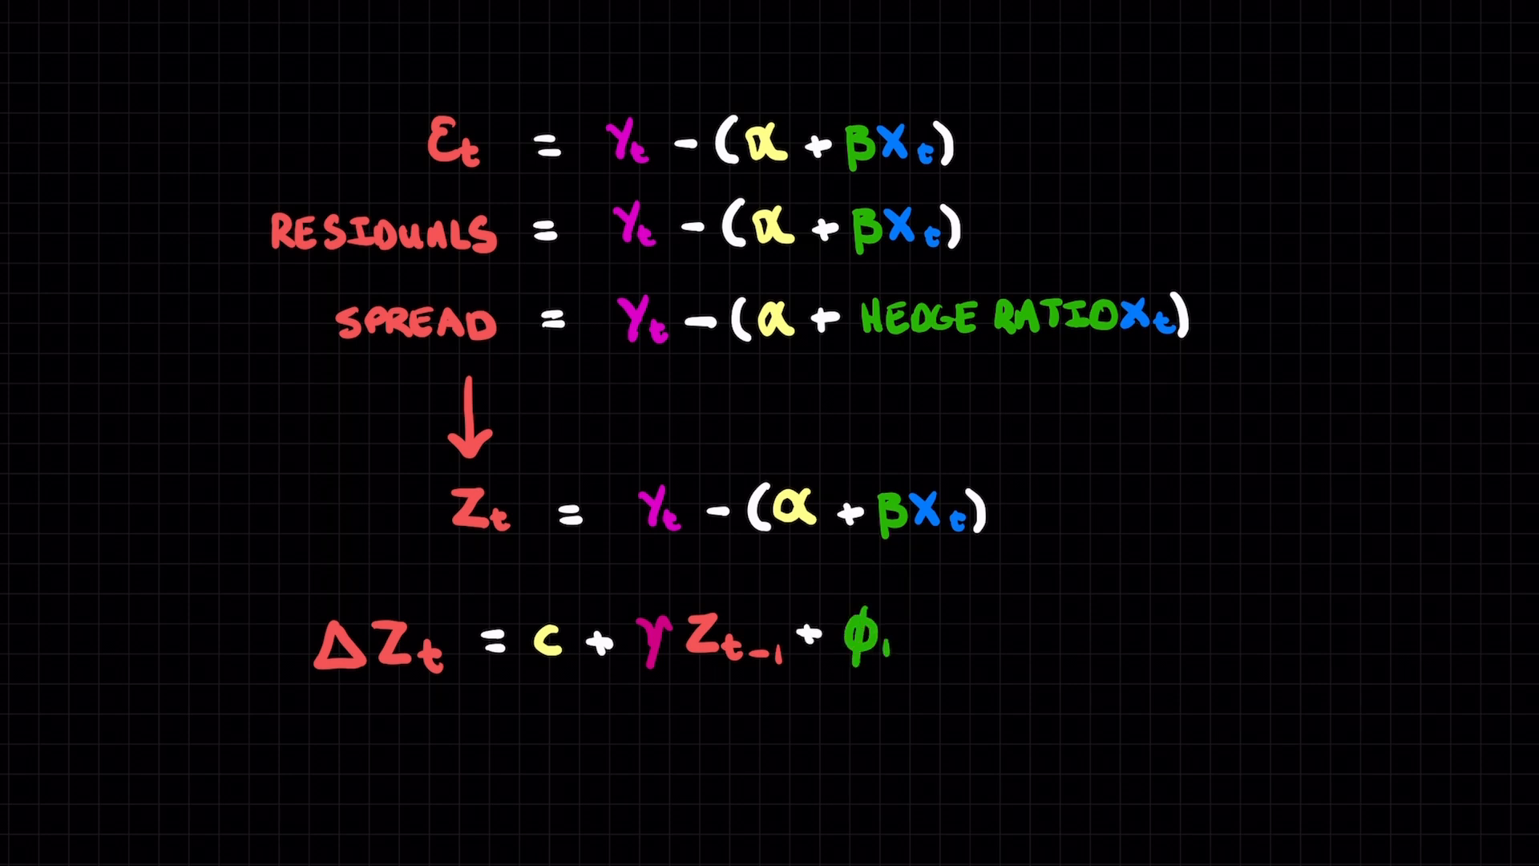
# Handwrite the lagged difference term ΔZt-1 after φ1 in the ADF equation
pyautogui.moveTo(926, 624)
pyautogui.mouseDown()
pyautogui.moveTo(908, 657)
pyautogui.moveTo(946, 655)
pyautogui.mouseUp()
pyautogui.moveTo(954, 623)
pyautogui.mouseDown()
pyautogui.moveTo(954, 653)
pyautogui.moveTo(986, 653)
pyautogui.mouseUp()
pyautogui.moveTo(994, 638); pyautogui.dragTo(995, 667)
pyautogui.moveTo(988, 648); pyautogui.dragTo(1006, 647)
pyautogui.moveTo(1011, 657); pyautogui.dragTo(1037, 669)
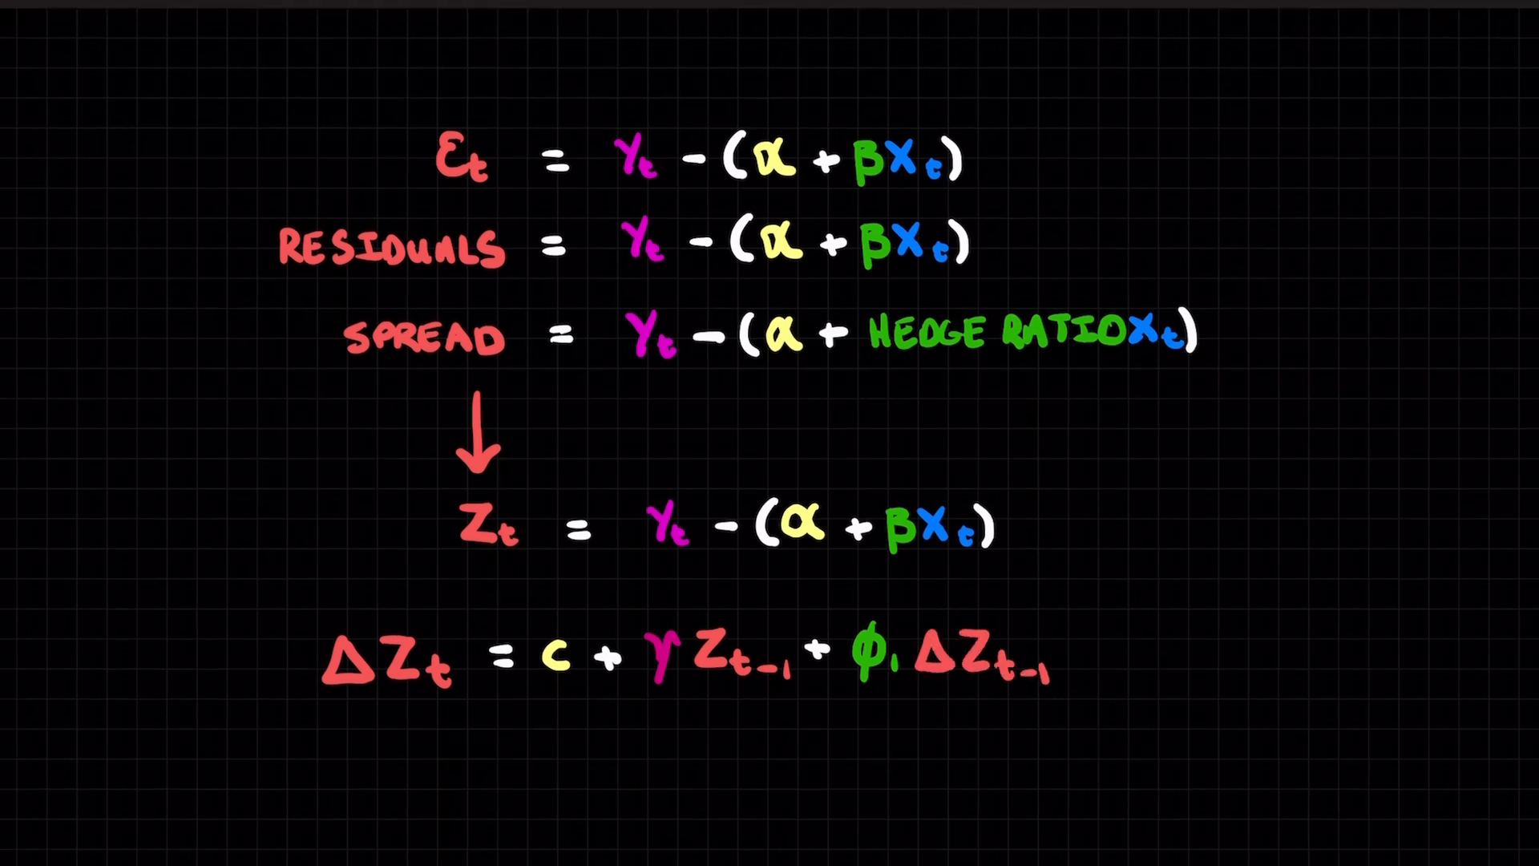
# Handwrite the continuation + ... + φq ΔZt-q after the first lagged difference term
pyautogui.moveTo(1072, 643)
pyautogui.mouseDown()
pyautogui.moveTo(1072, 662)
pyautogui.moveTo(1176, 669)
pyautogui.mouseUp()
pyautogui.click(1106, 667)
pyautogui.click(1125, 669)
pyautogui.click(1148, 666)
pyautogui.moveTo(1166, 653)
pyautogui.mouseDown()
pyautogui.moveTo(1223, 637)
pyautogui.moveTo(1223, 682)
pyautogui.mouseUp()
pyautogui.moveTo(1257, 659)
pyautogui.mouseDown()
pyautogui.moveTo(1263, 688)
pyautogui.moveTo(1356, 671)
pyautogui.mouseUp()
pyautogui.moveTo(1370, 652); pyautogui.dragTo(1373, 680)
pyautogui.moveTo(1361, 664); pyautogui.dragTo(1401, 667)
pyautogui.moveTo(1419, 662); pyautogui.dragTo(1425, 691)
# Shift the whole handwritten ADF equation left to make room and finish it with the error term + ηt
pyautogui.moveTo(268, 629); pyautogui.dragTo(1499, 739)
pyautogui.moveTo(876, 665); pyautogui.dragTo(737, 684)
pyautogui.press('Escape')
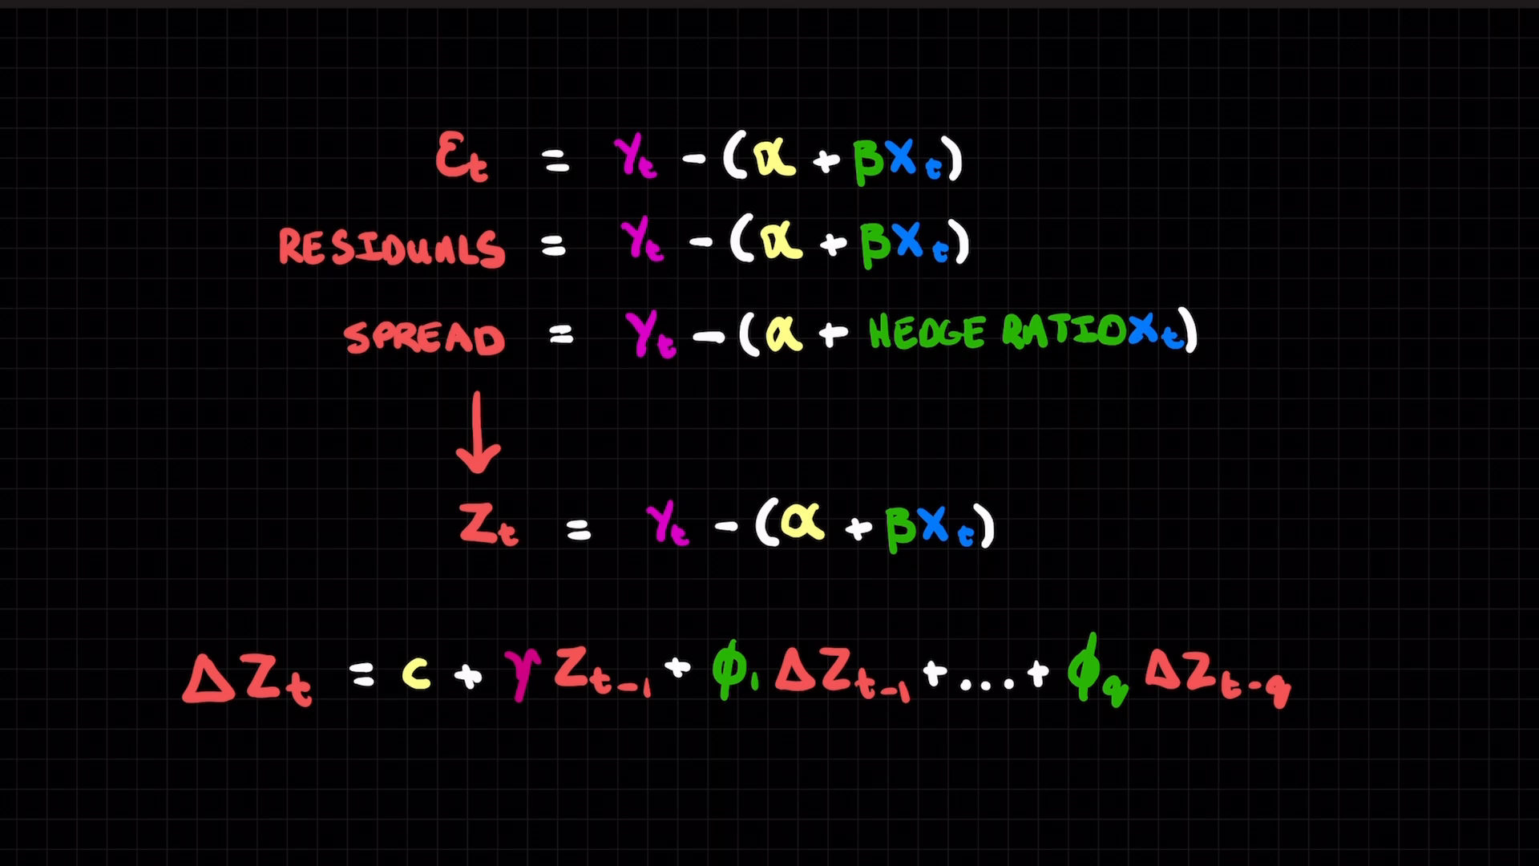
pyautogui.moveTo(1368, 646)
pyautogui.mouseDown()
pyautogui.moveTo(1369, 669)
pyautogui.moveTo(1408, 696)
pyautogui.moveTo(1428, 682)
pyautogui.mouseUp()
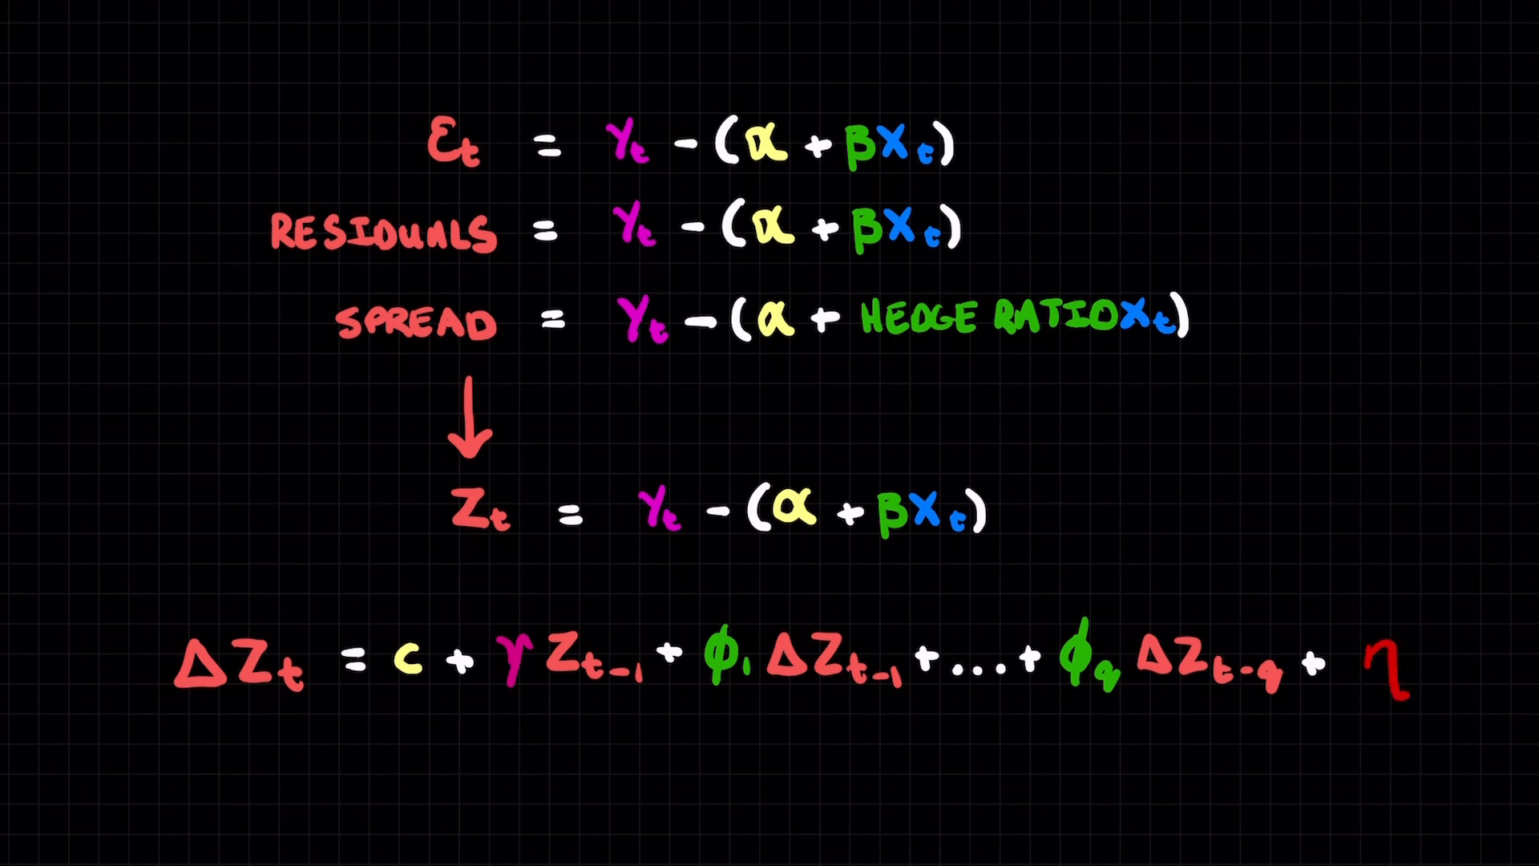
pyautogui.moveTo(1412, 672); pyautogui.dragTo(1430, 669)
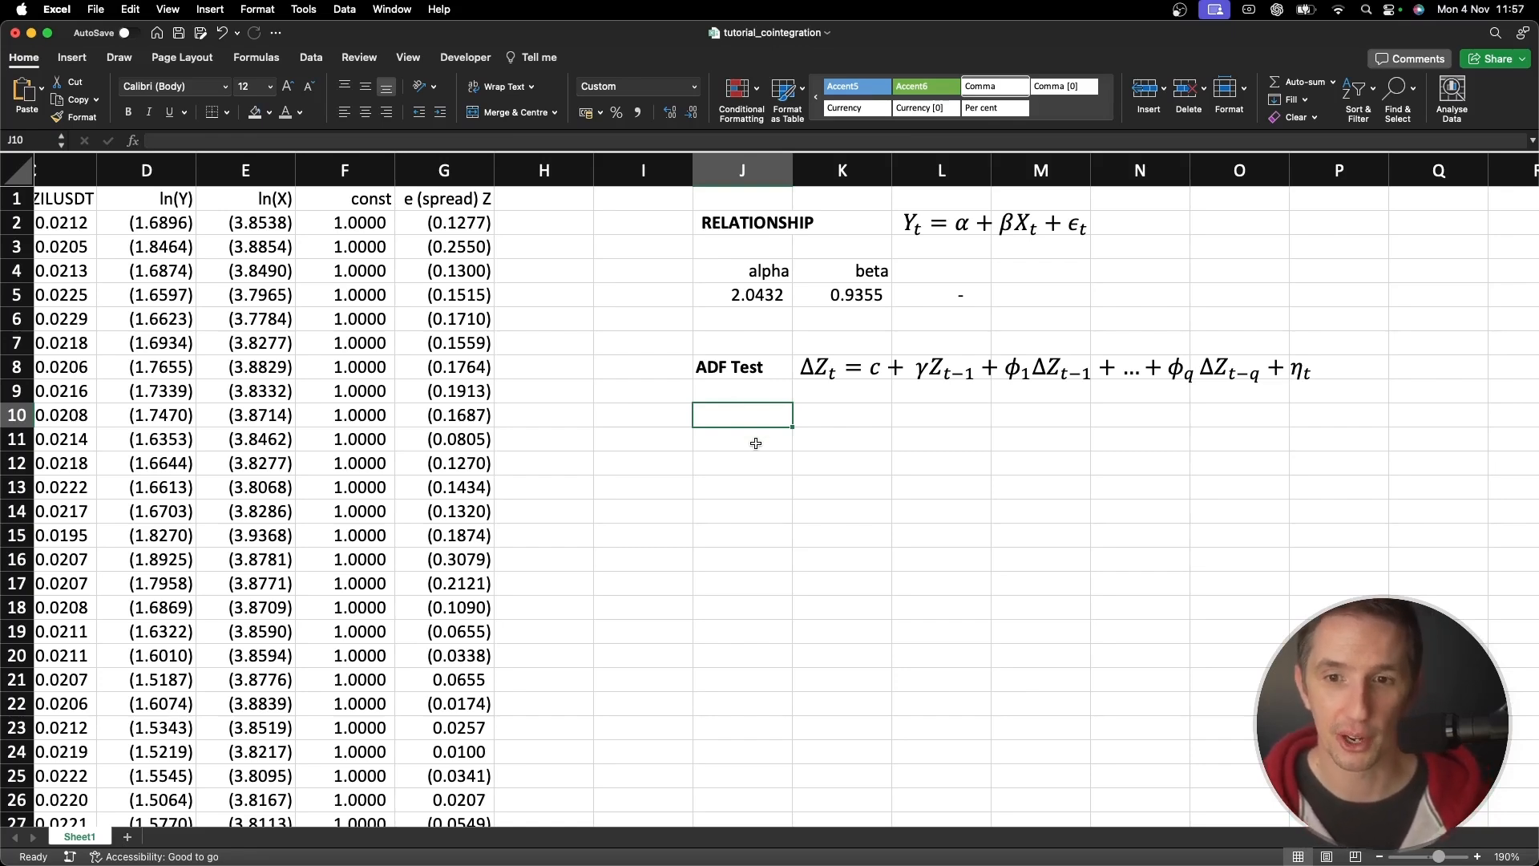
# In the Excel sheet, insert six columns at column H and move the ADF equation box to rows 14–15 across columns I to N
pyautogui.click(562, 172)
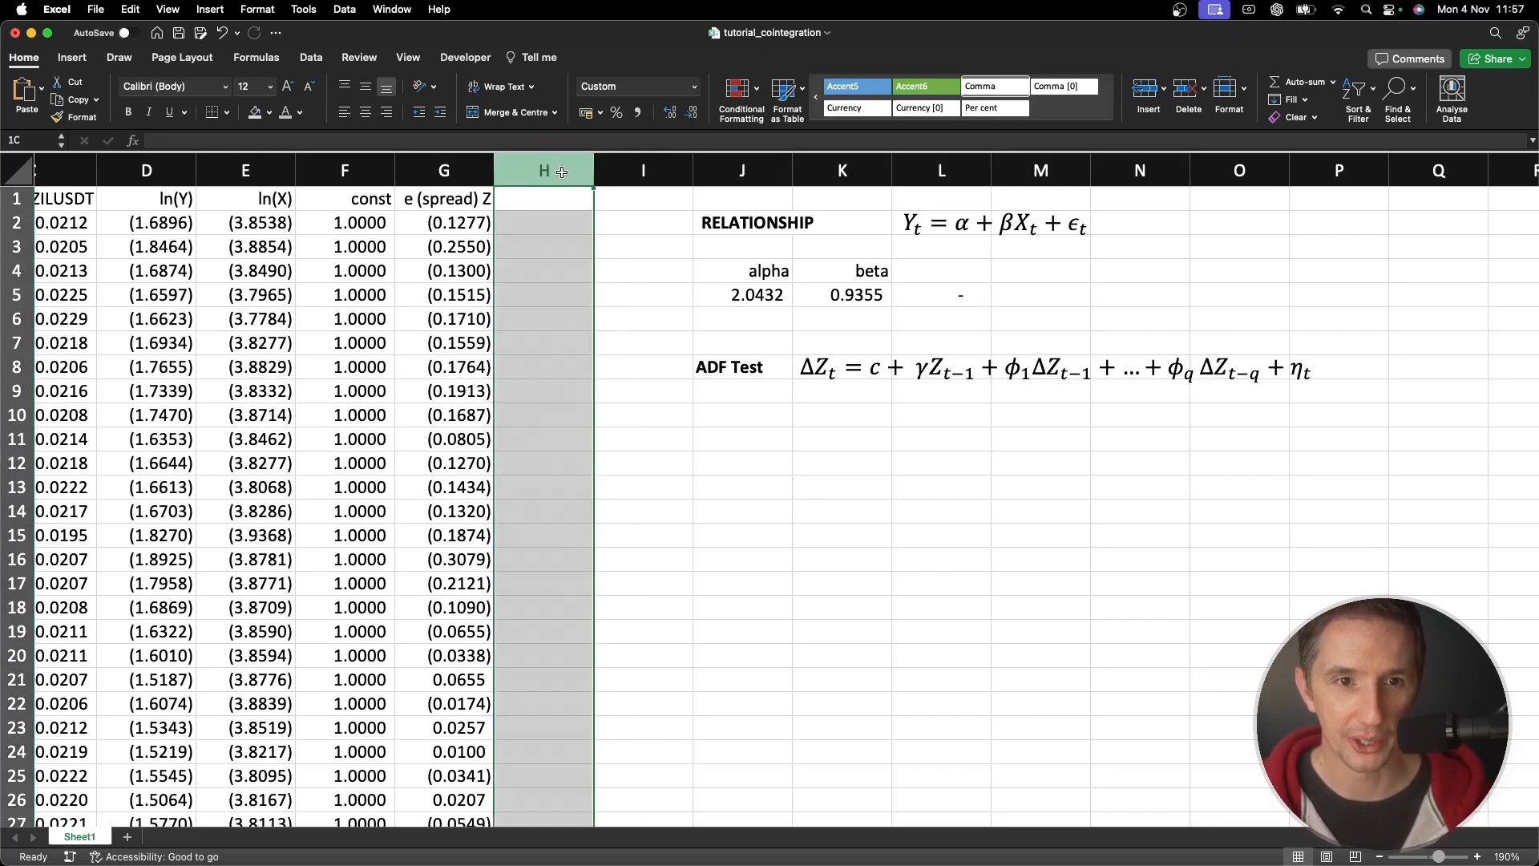
pyautogui.press('super+shift+equal')
pyautogui.press('super+shift+equal')
pyautogui.press('super+shift+equal')
pyautogui.press('super+shift+equal')
pyautogui.press('super+shift+equal')
pyautogui.press('super+shift+equal')
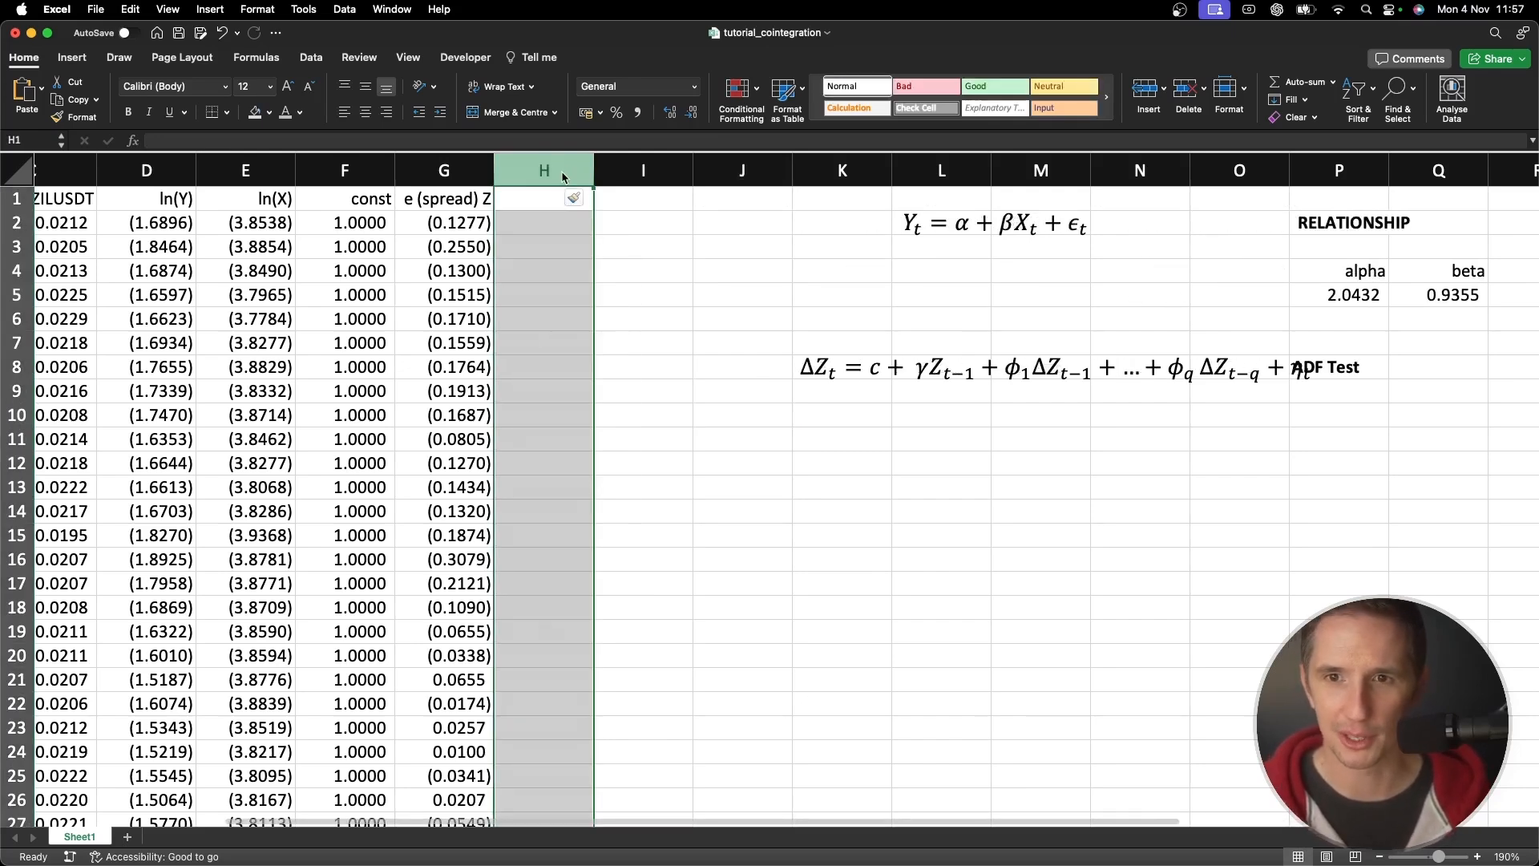
pyautogui.moveTo(1438, 350); pyautogui.dragTo(658, 511)
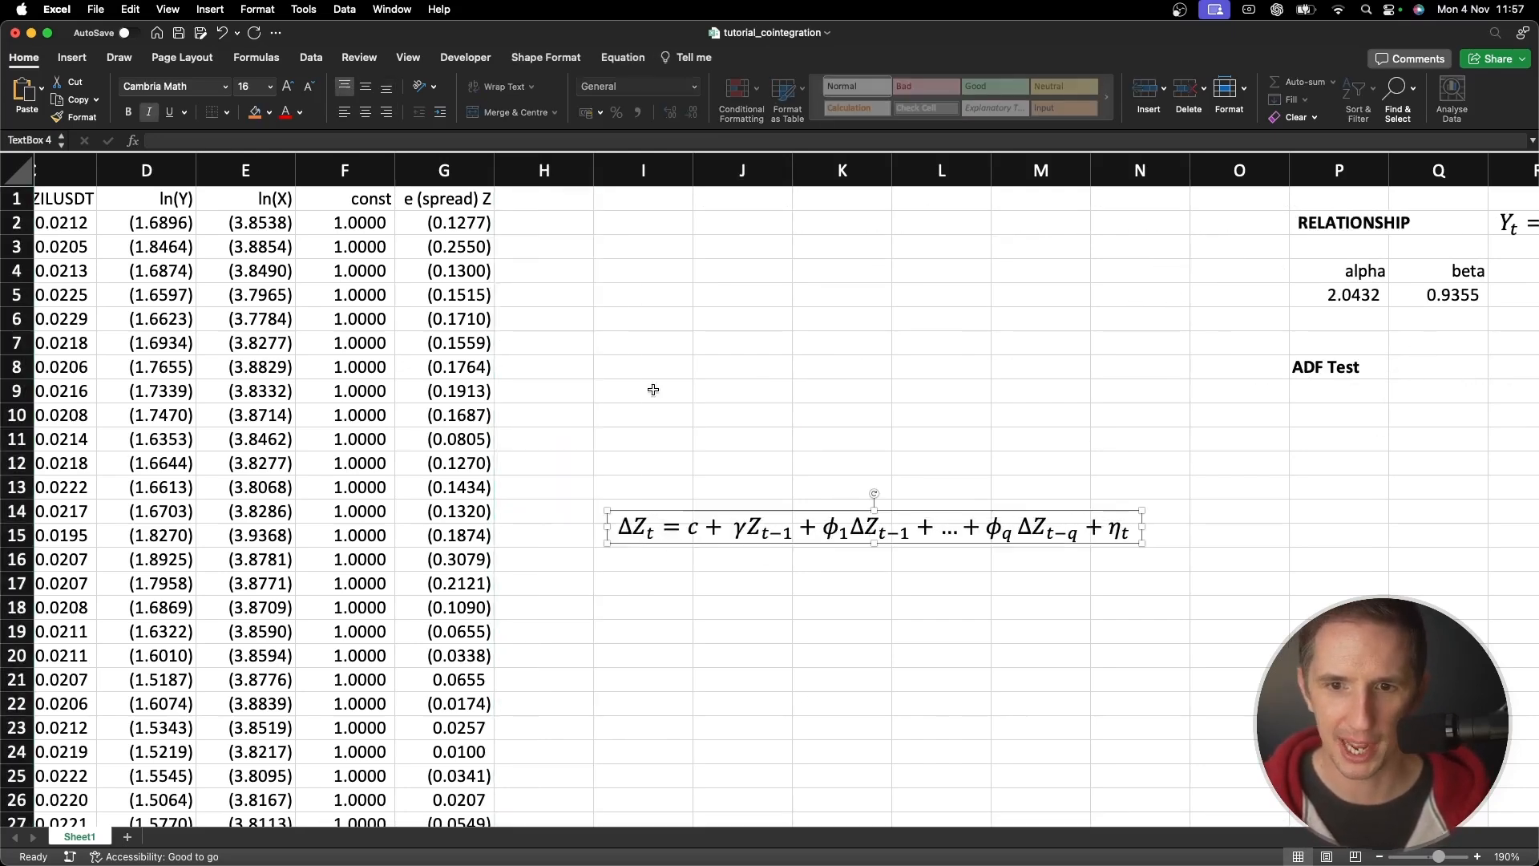
pyautogui.click(652, 362)
# Enter the regression headings deltaZt in I1 and Zt_l1 in J1
pyautogui.click(623, 193)
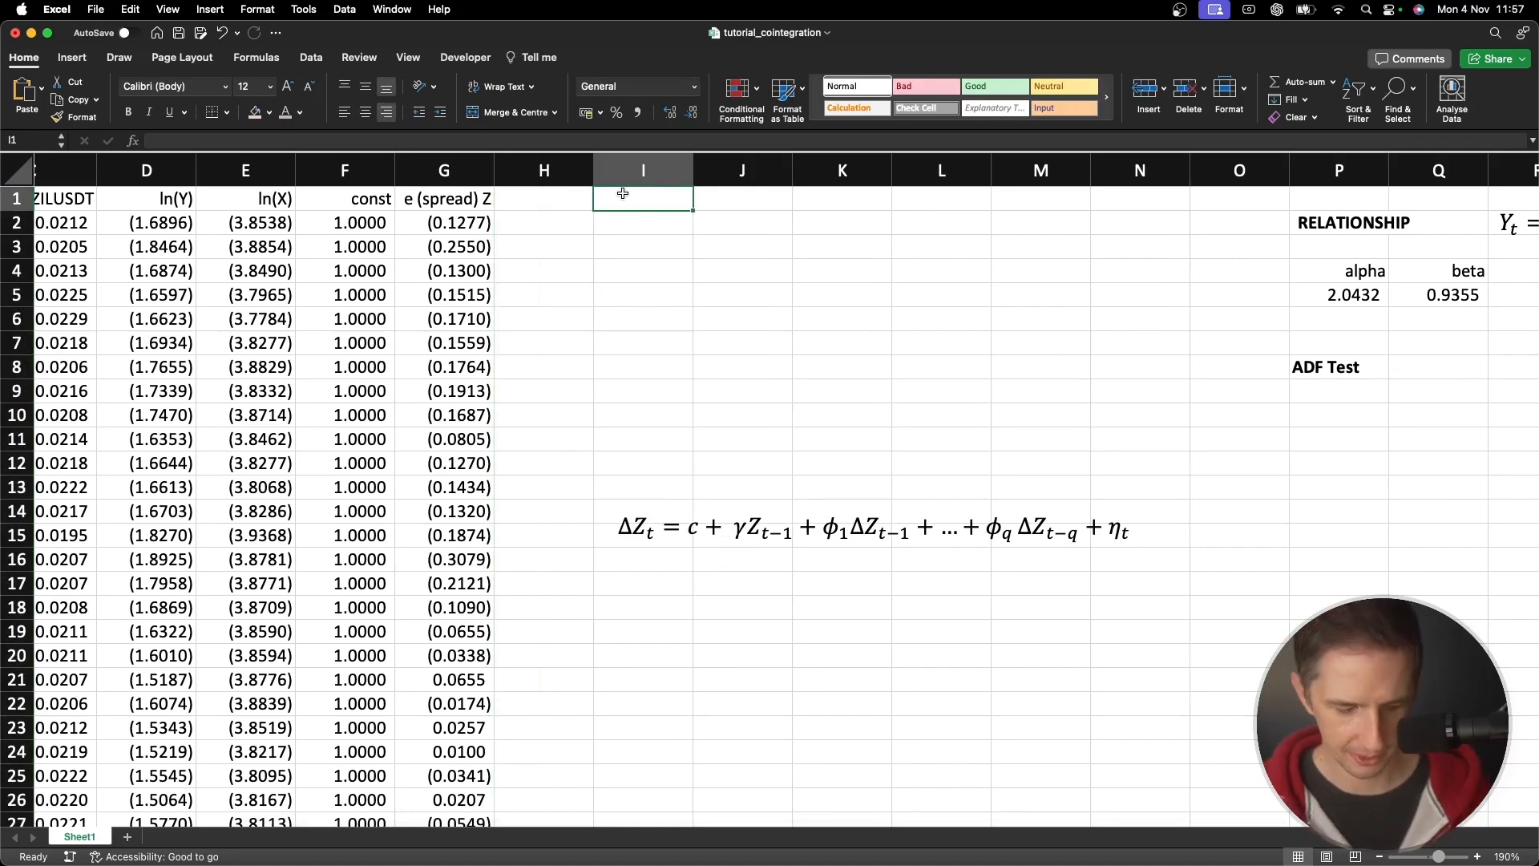
pyautogui.write('deltaZt')
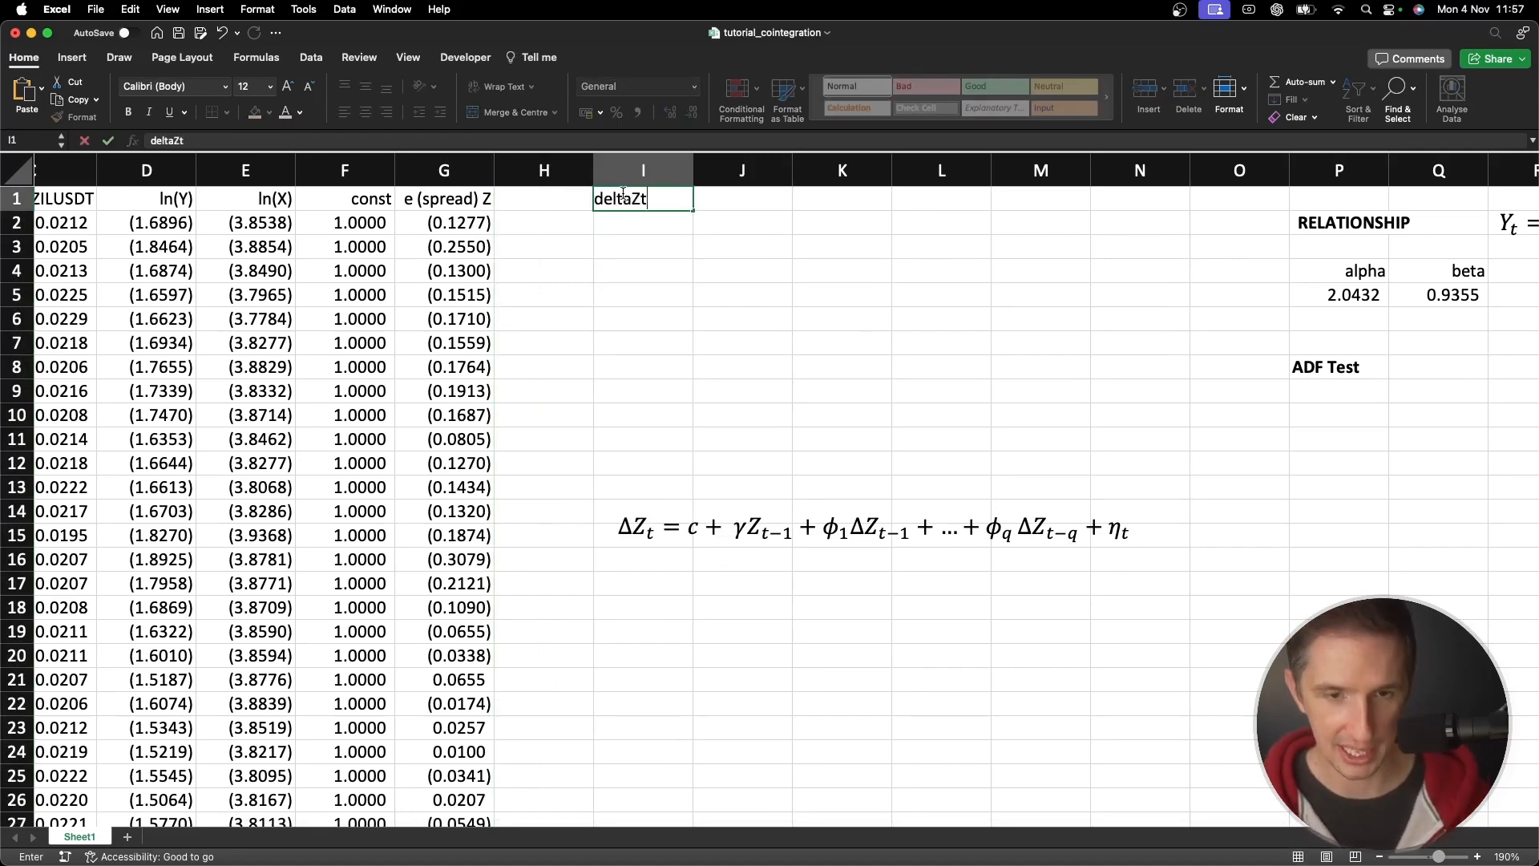
pyautogui.press('Return')
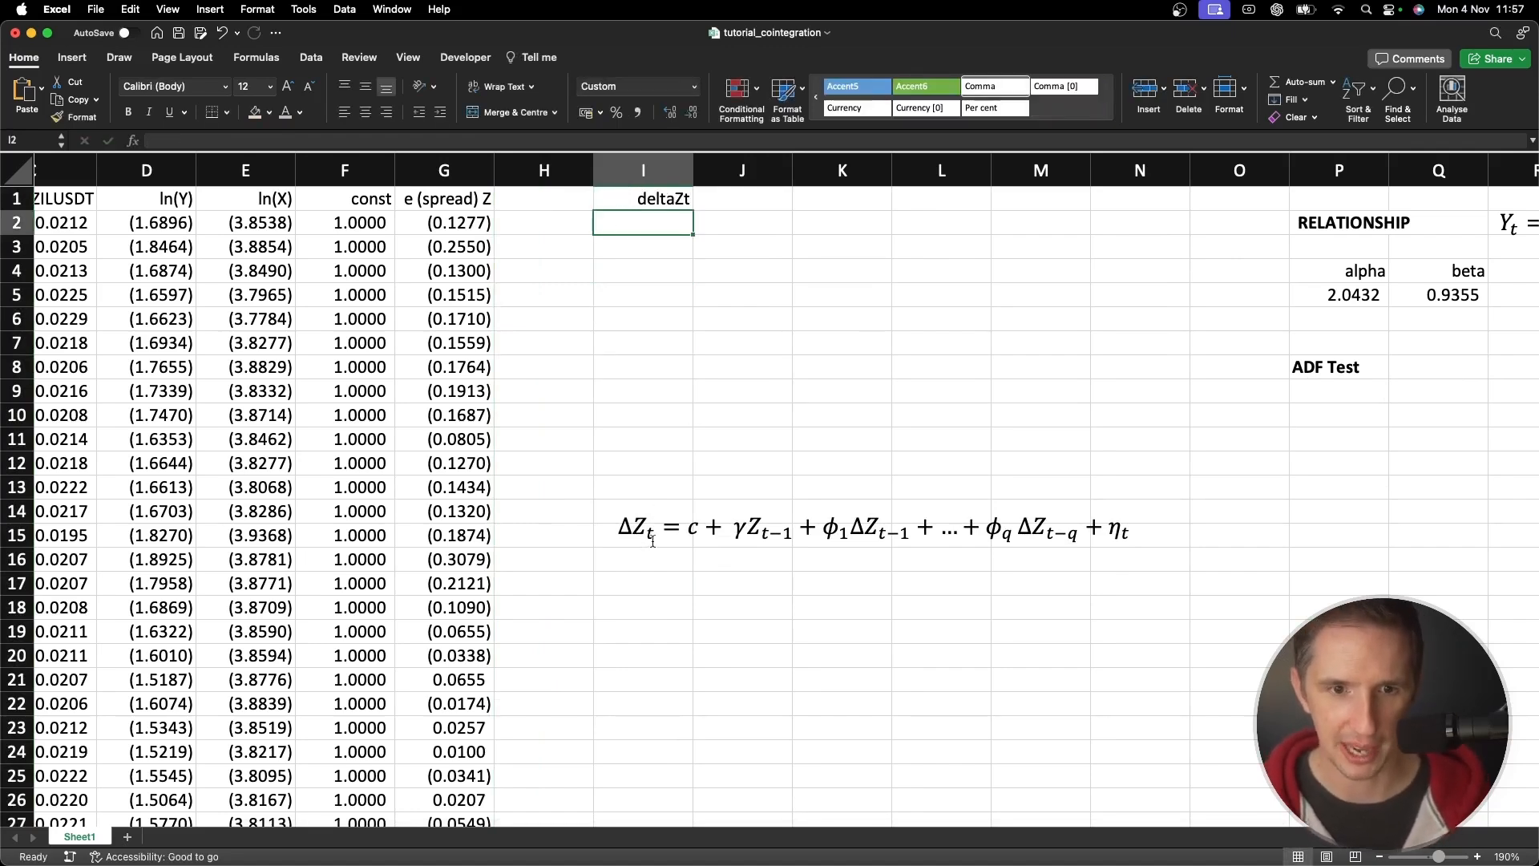
pyautogui.click(738, 196)
pyautogui.write('c')
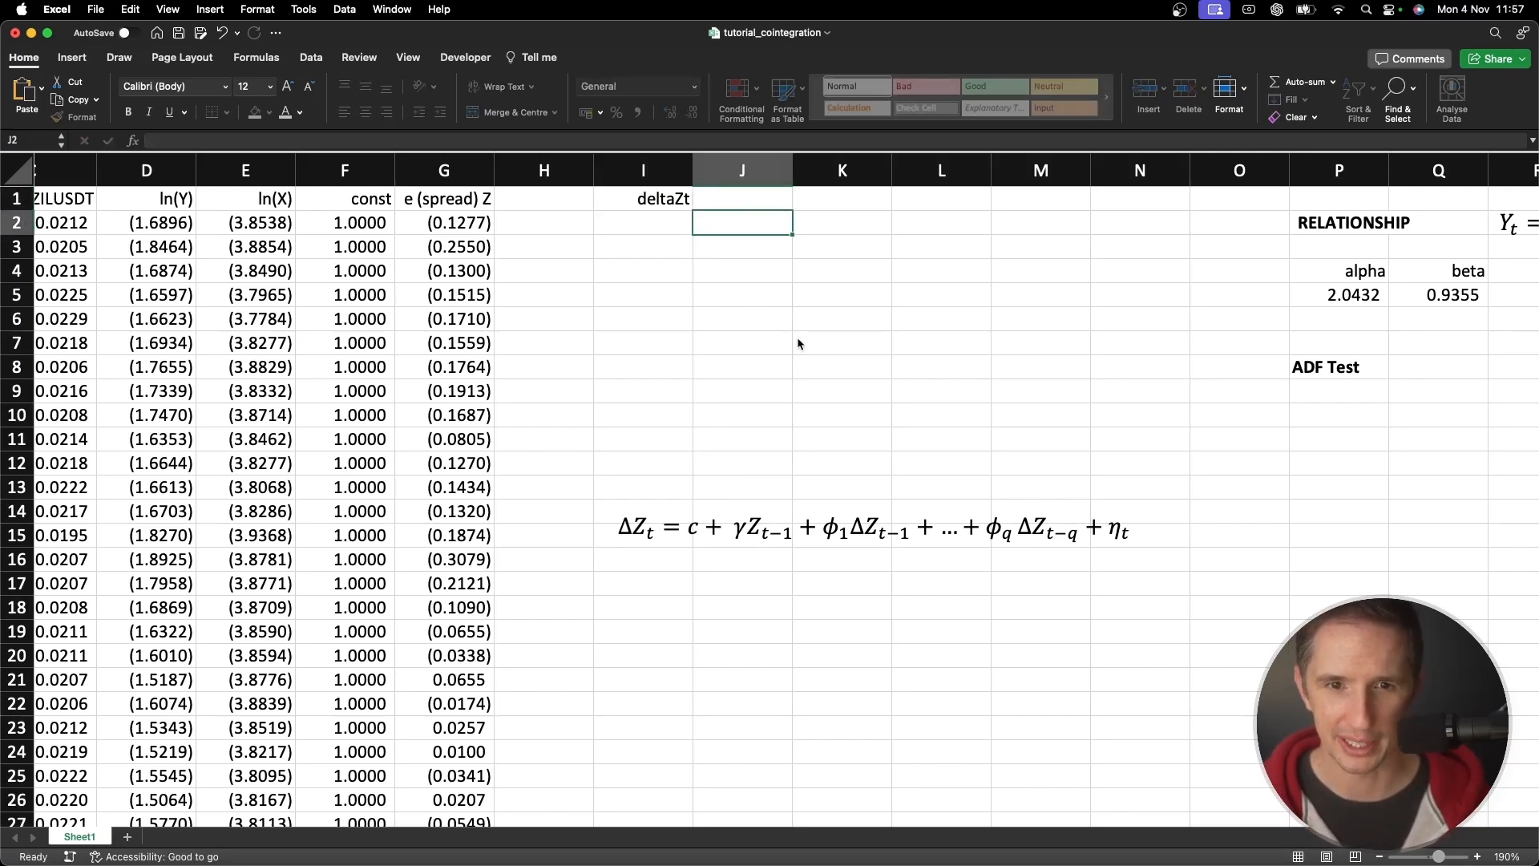
pyautogui.press('Escape')
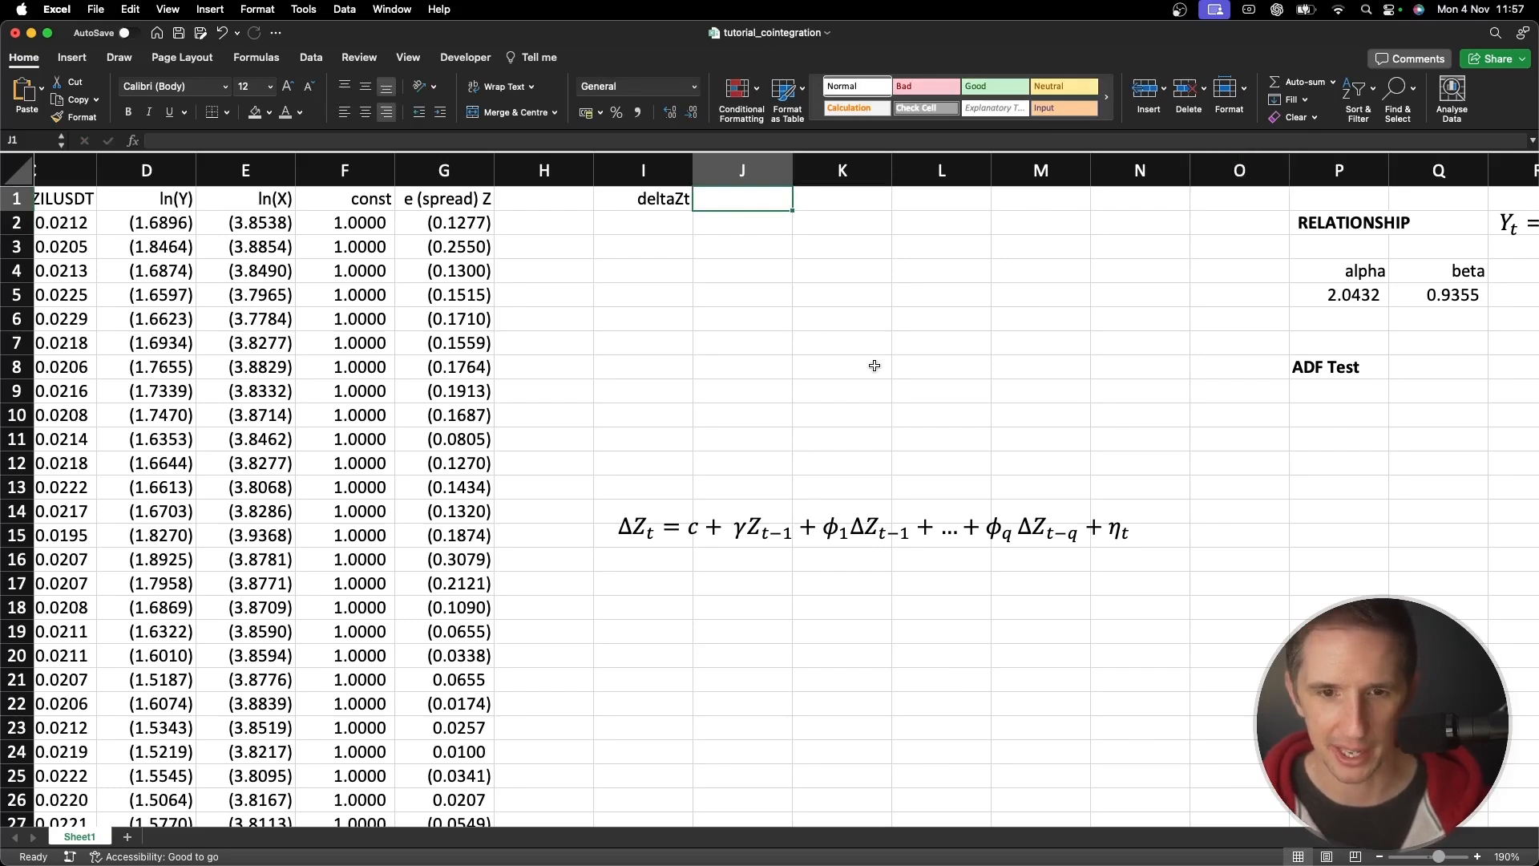
pyautogui.write('Zt_l1')
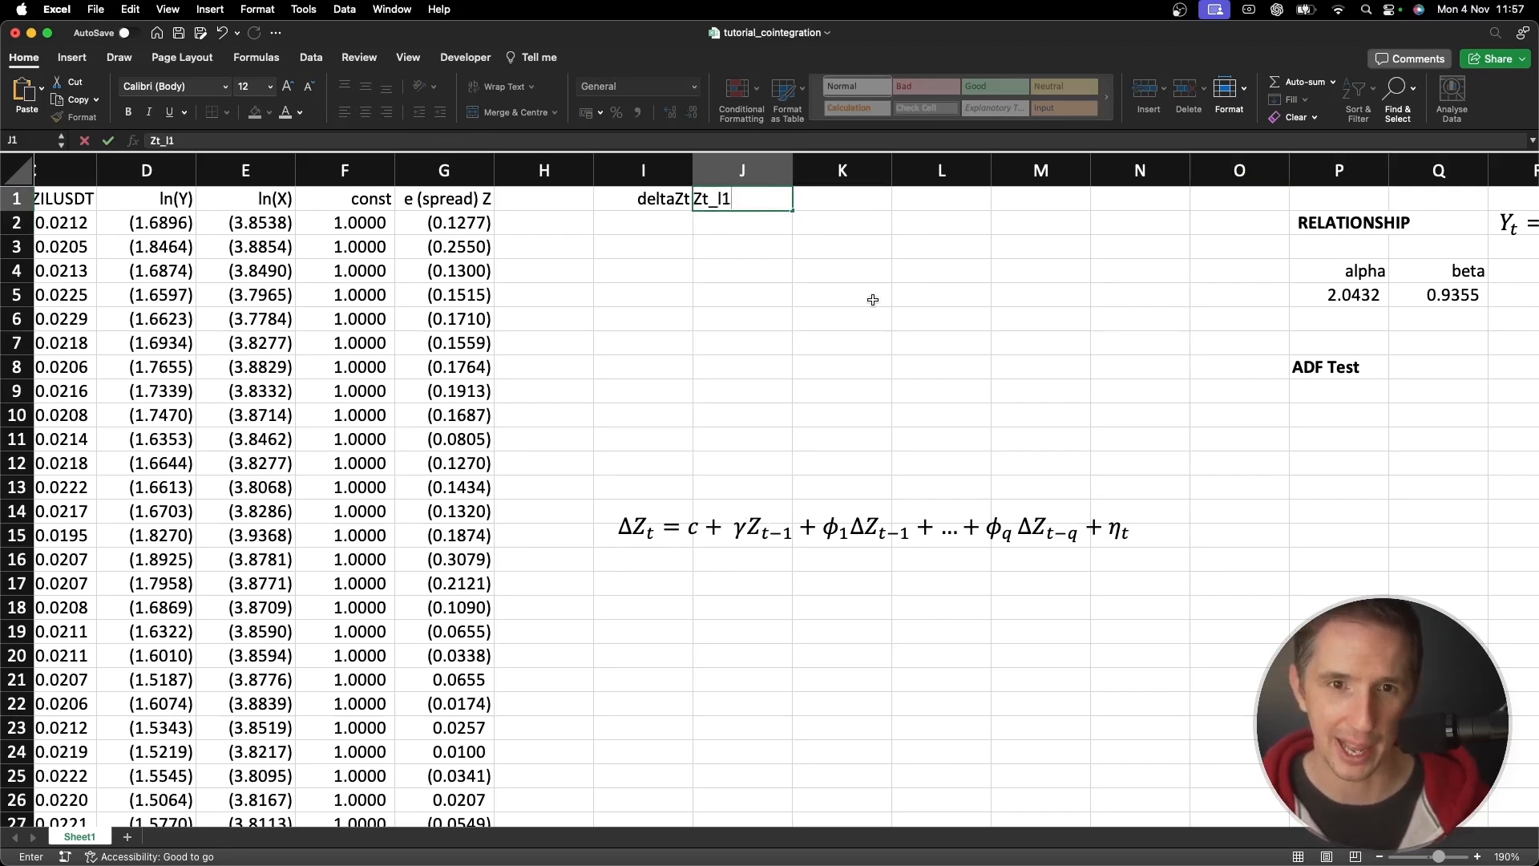
pyautogui.press('Return')
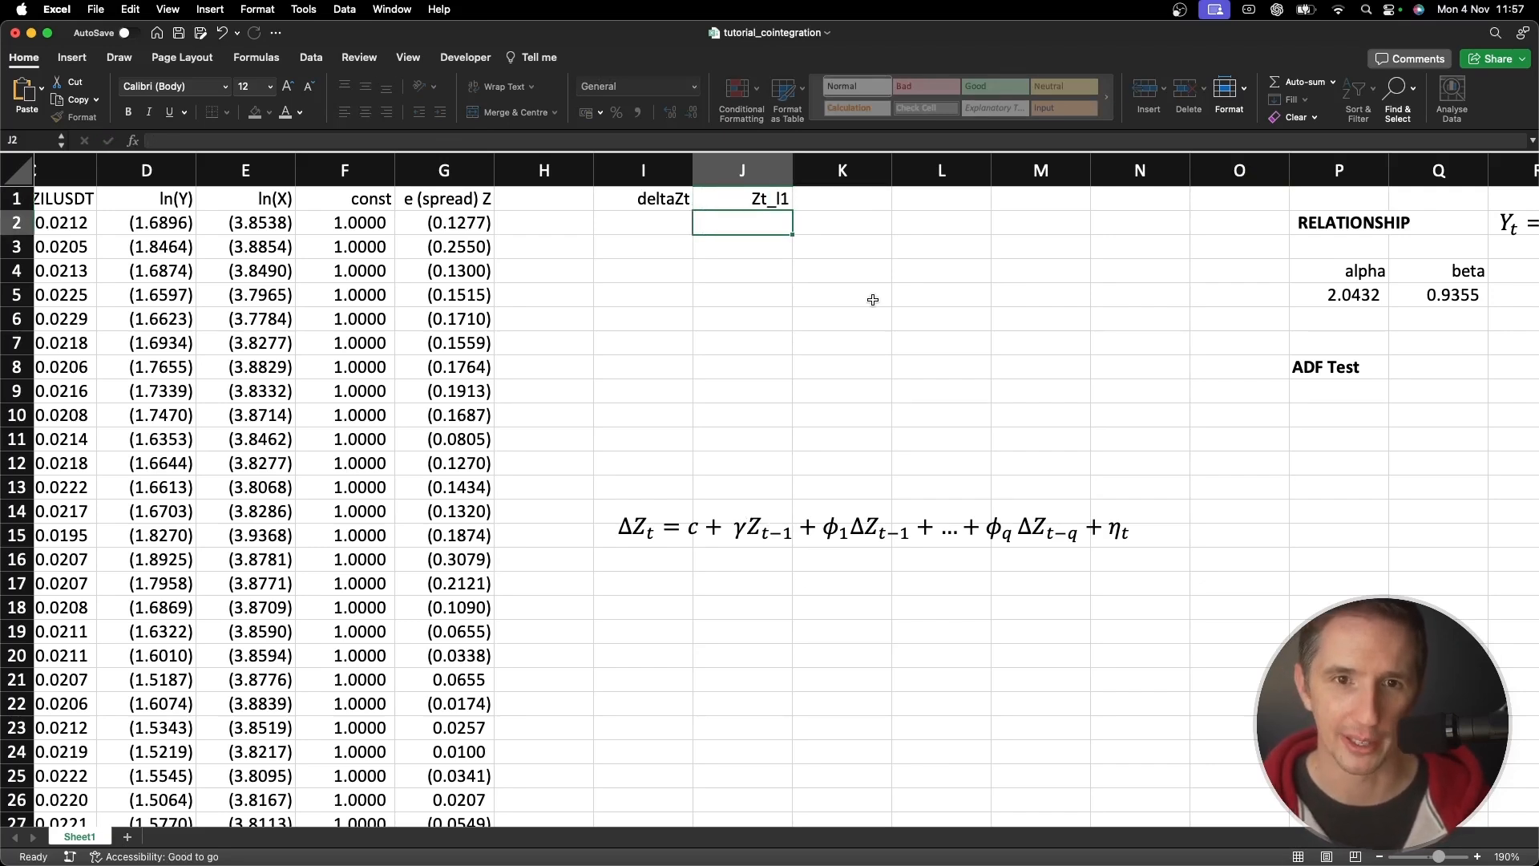
pyautogui.press('Up')
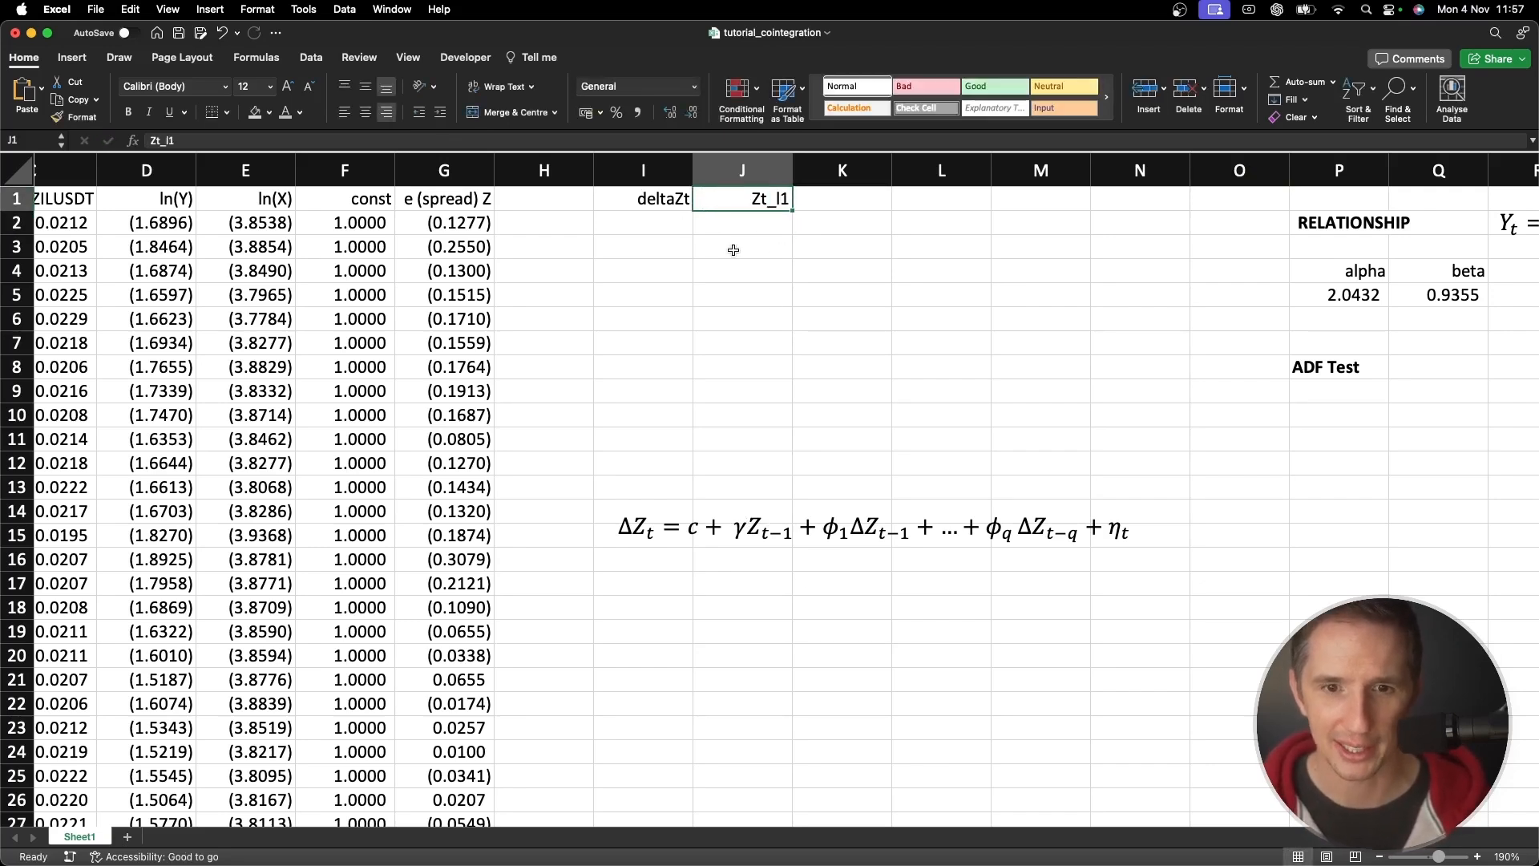
# Enter the lagged difference heading deltaZt_l1 in K1
pyautogui.click(845, 199)
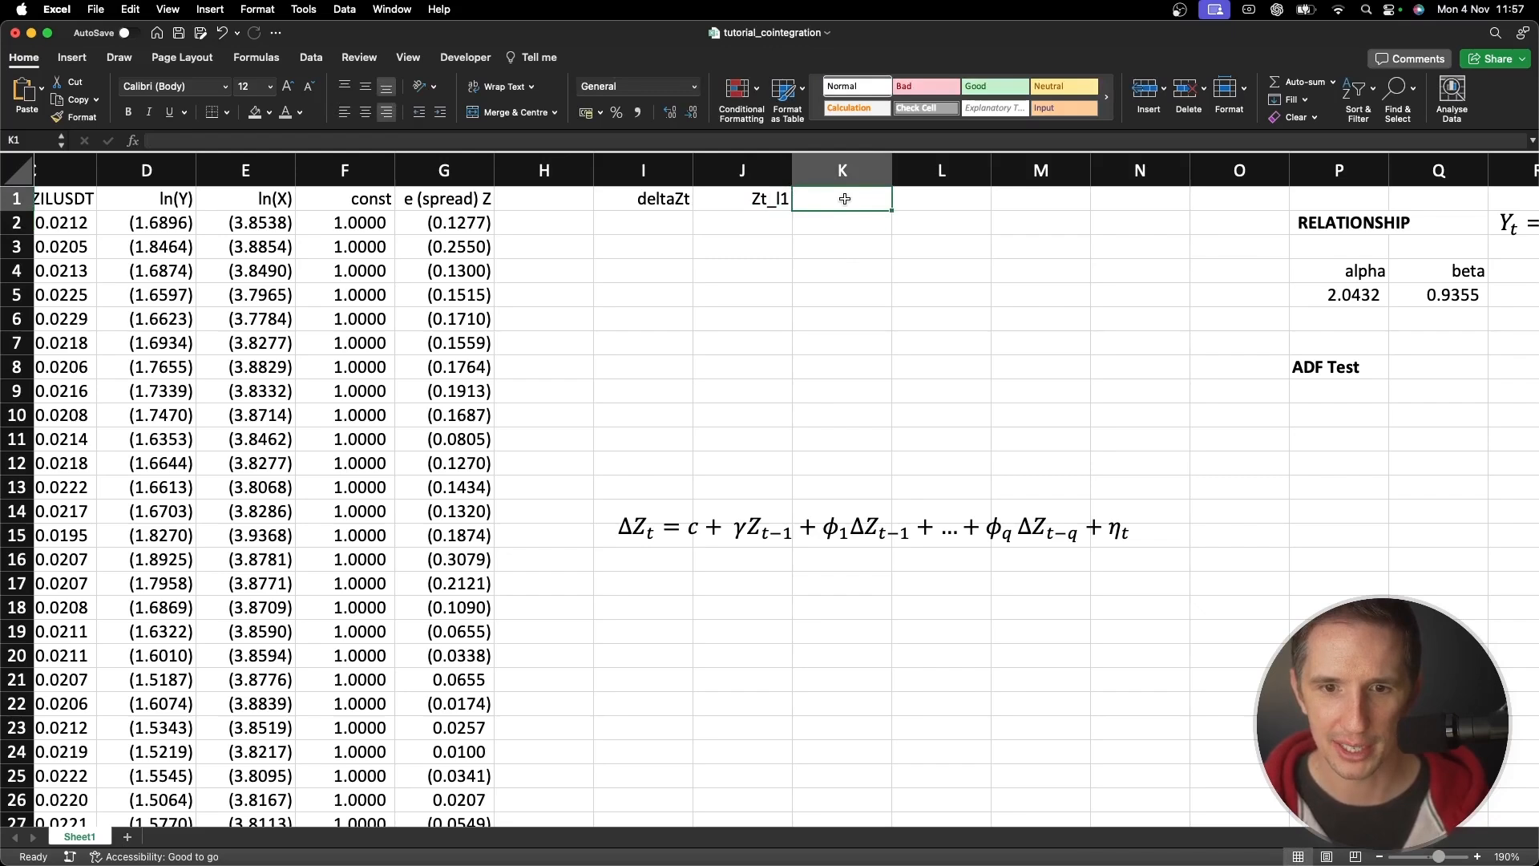
pyautogui.write('deltaZt_l1')
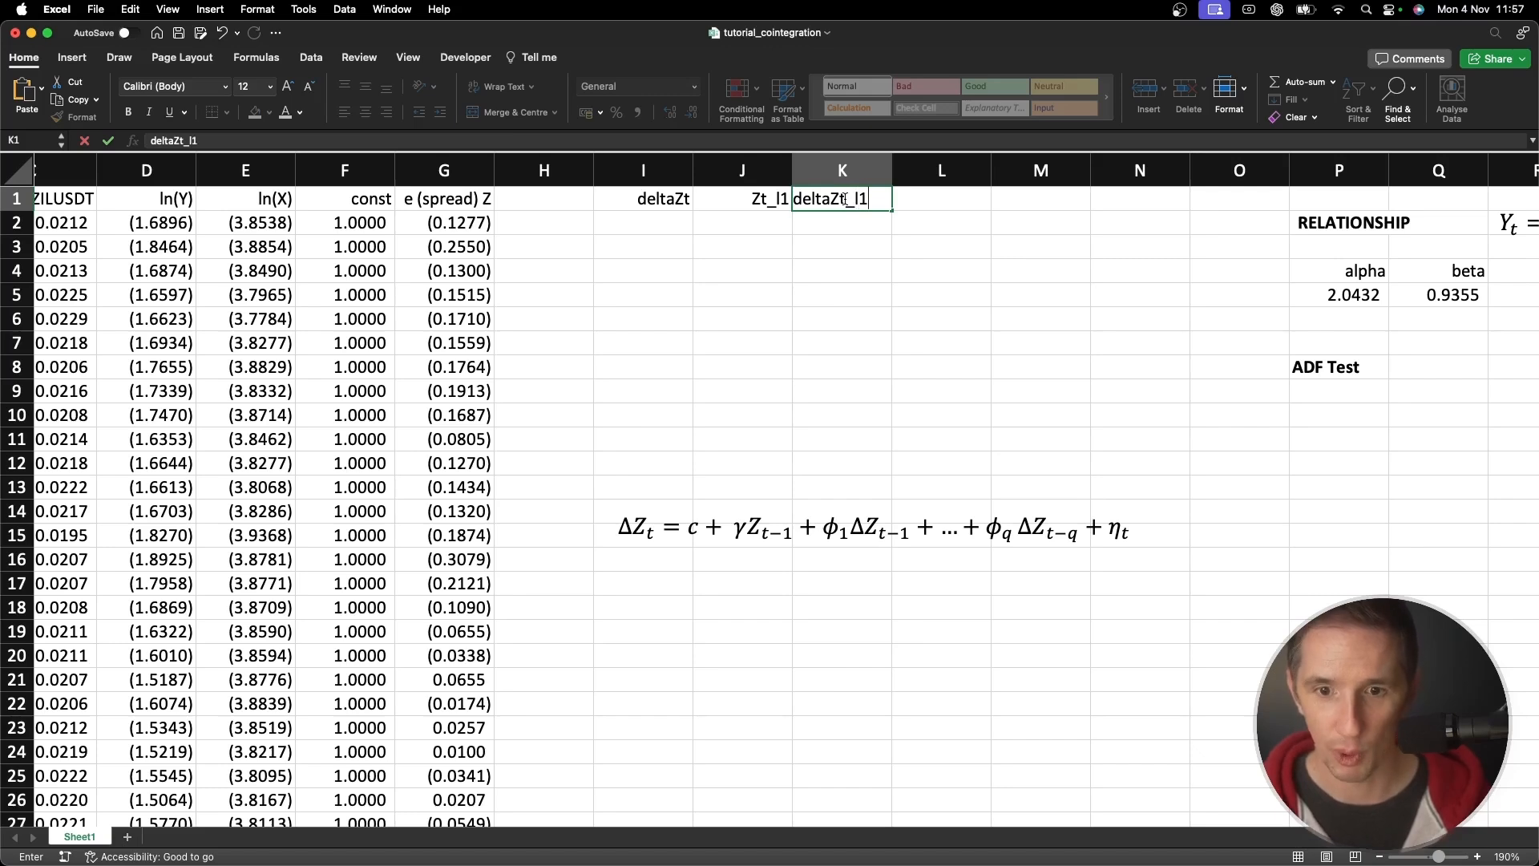
pyautogui.press('Return')
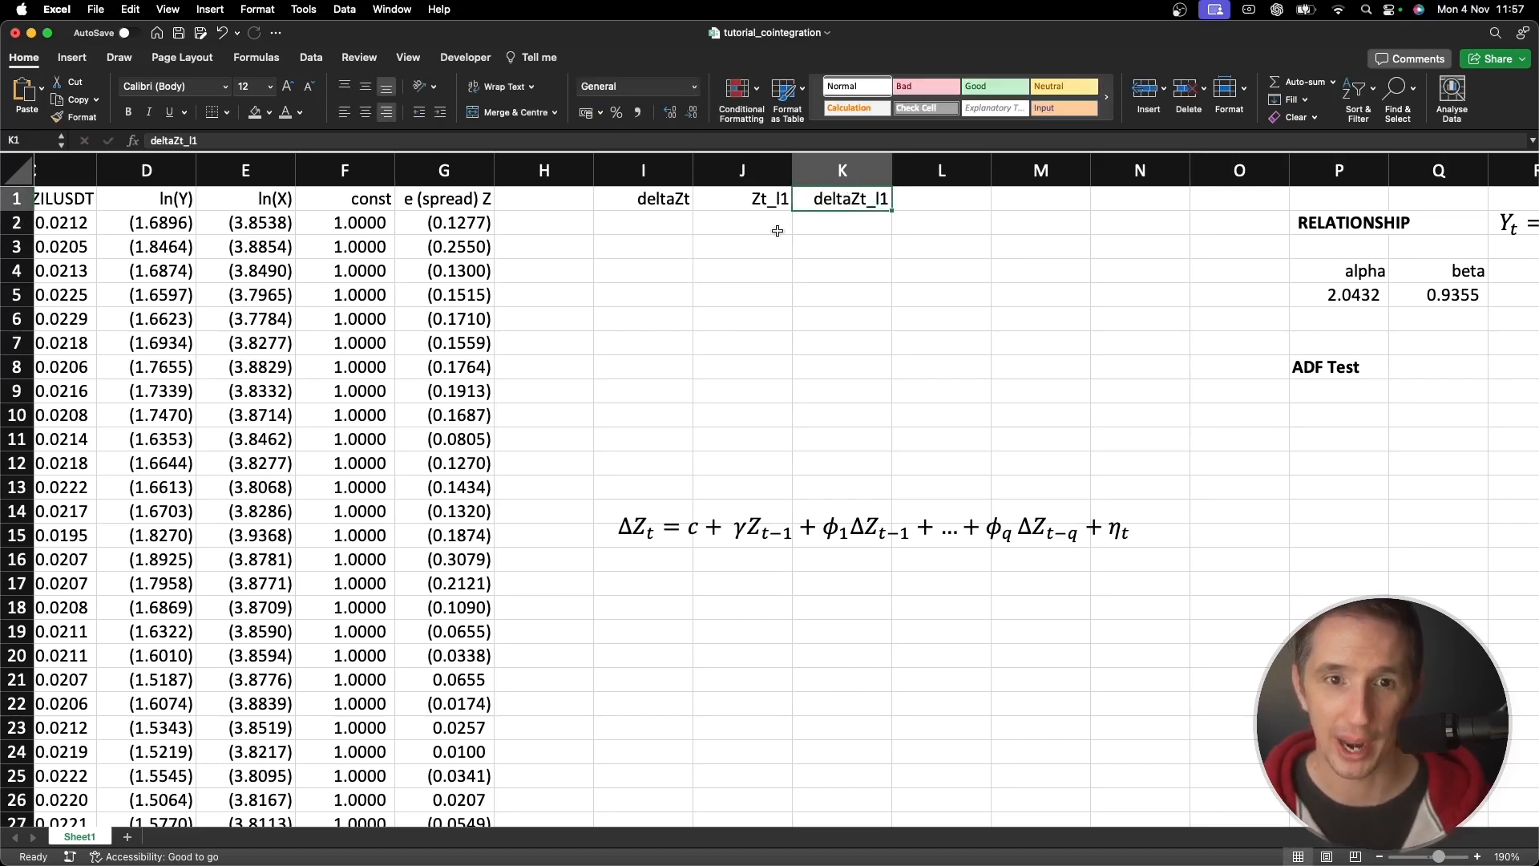
pyautogui.click(658, 199)
pyautogui.click(729, 209)
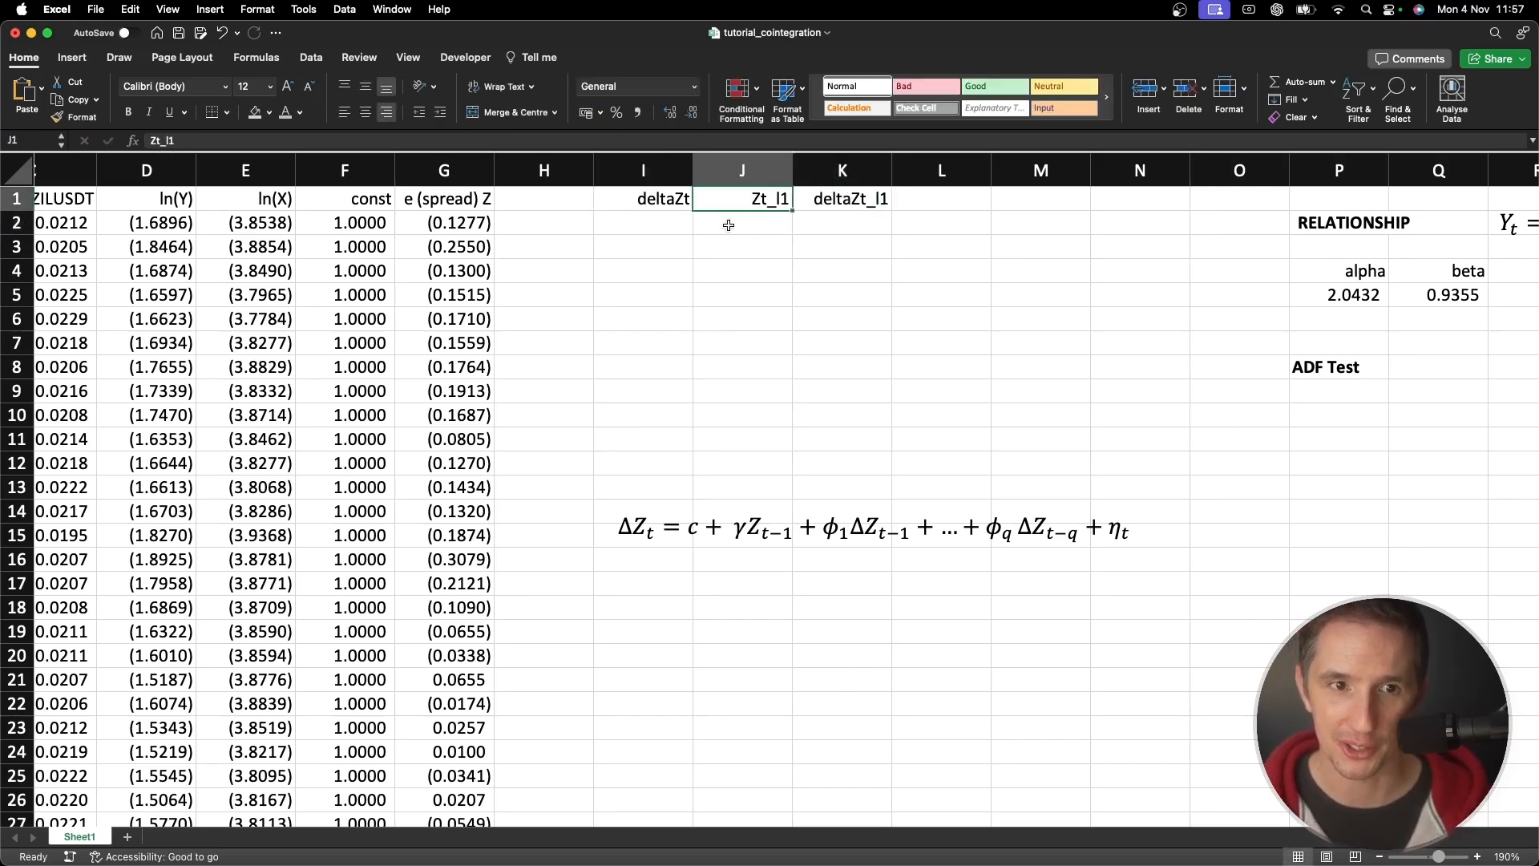
pyautogui.click(442, 218)
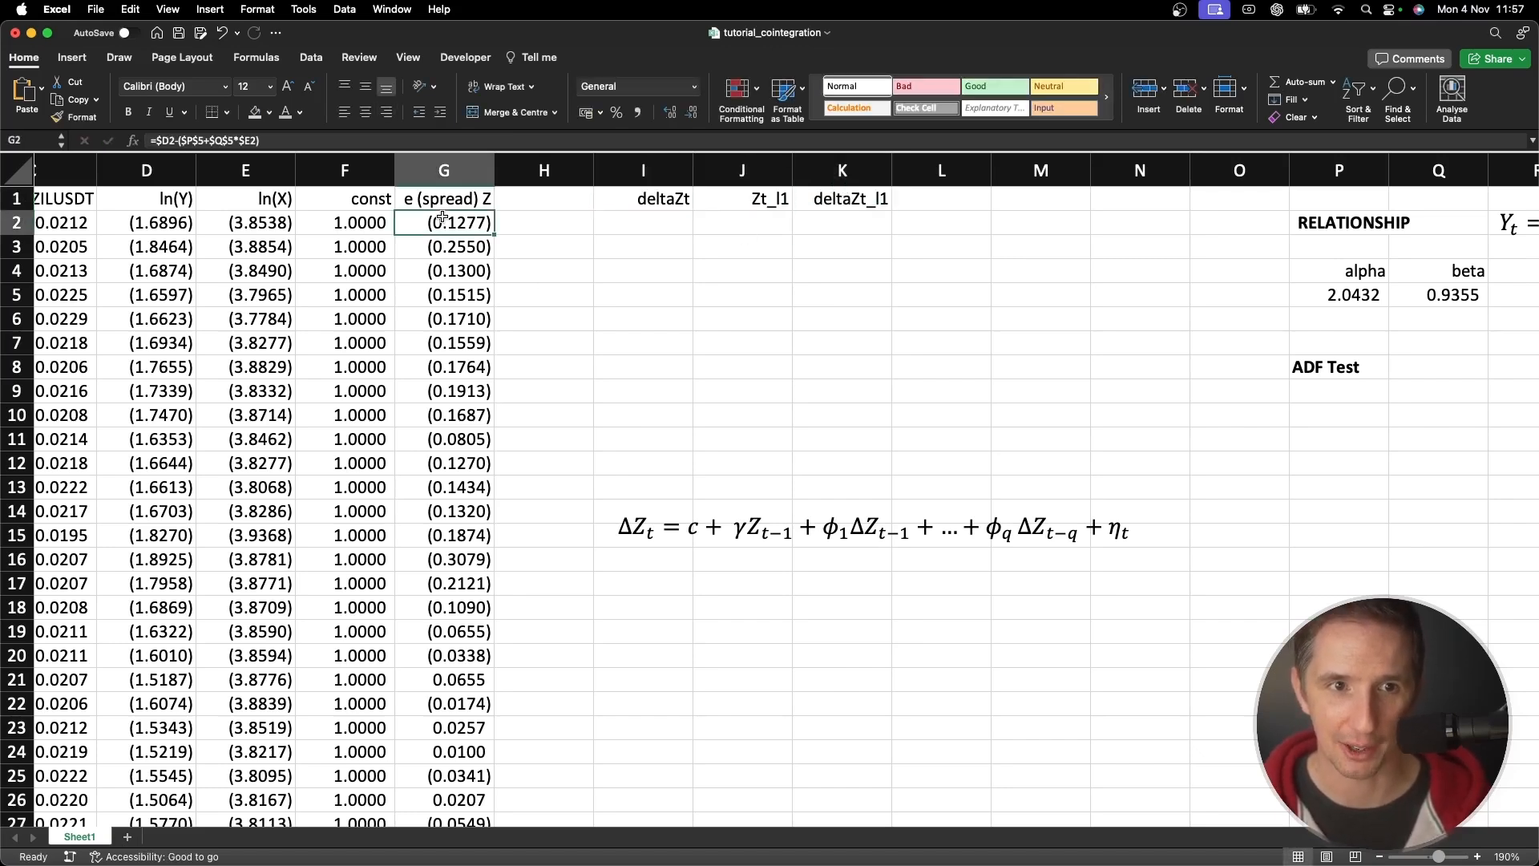
# Copy the deltaZt_l1 heading into L1 and change the copy to deltaZt_l2
pyautogui.click(870, 196)
pyautogui.press('super+c')
pyautogui.click(941, 196)
pyautogui.press('super+v')
pyautogui.press('F2')
pyautogui.press('BackSpace')
pyautogui.write('2')
pyautogui.press('Return')
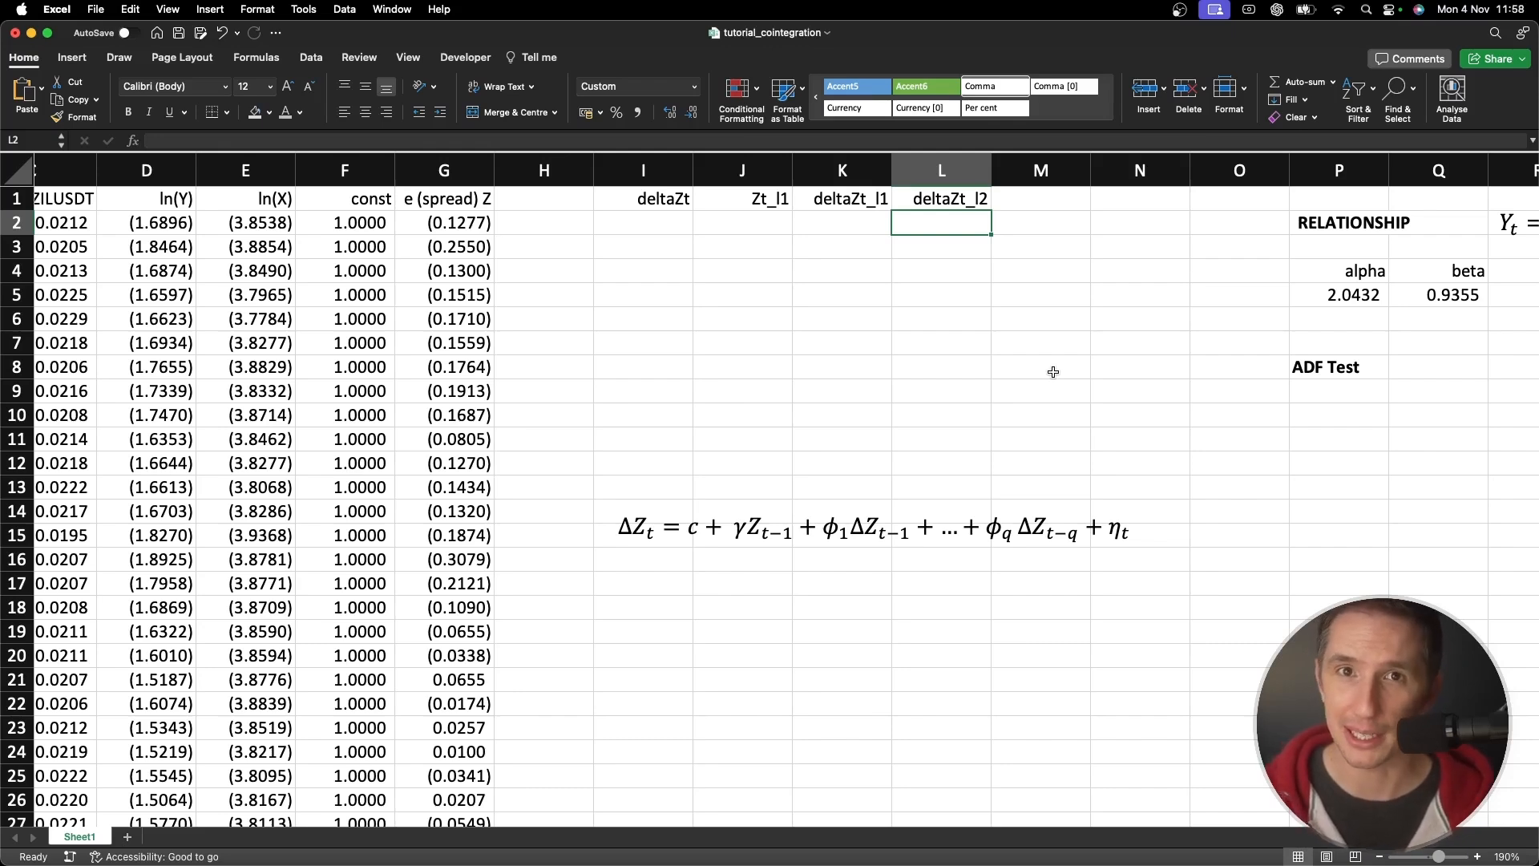
# Enter the heading const in M1 for the regression constant
pyautogui.click(950, 199)
pyautogui.click(1027, 197)
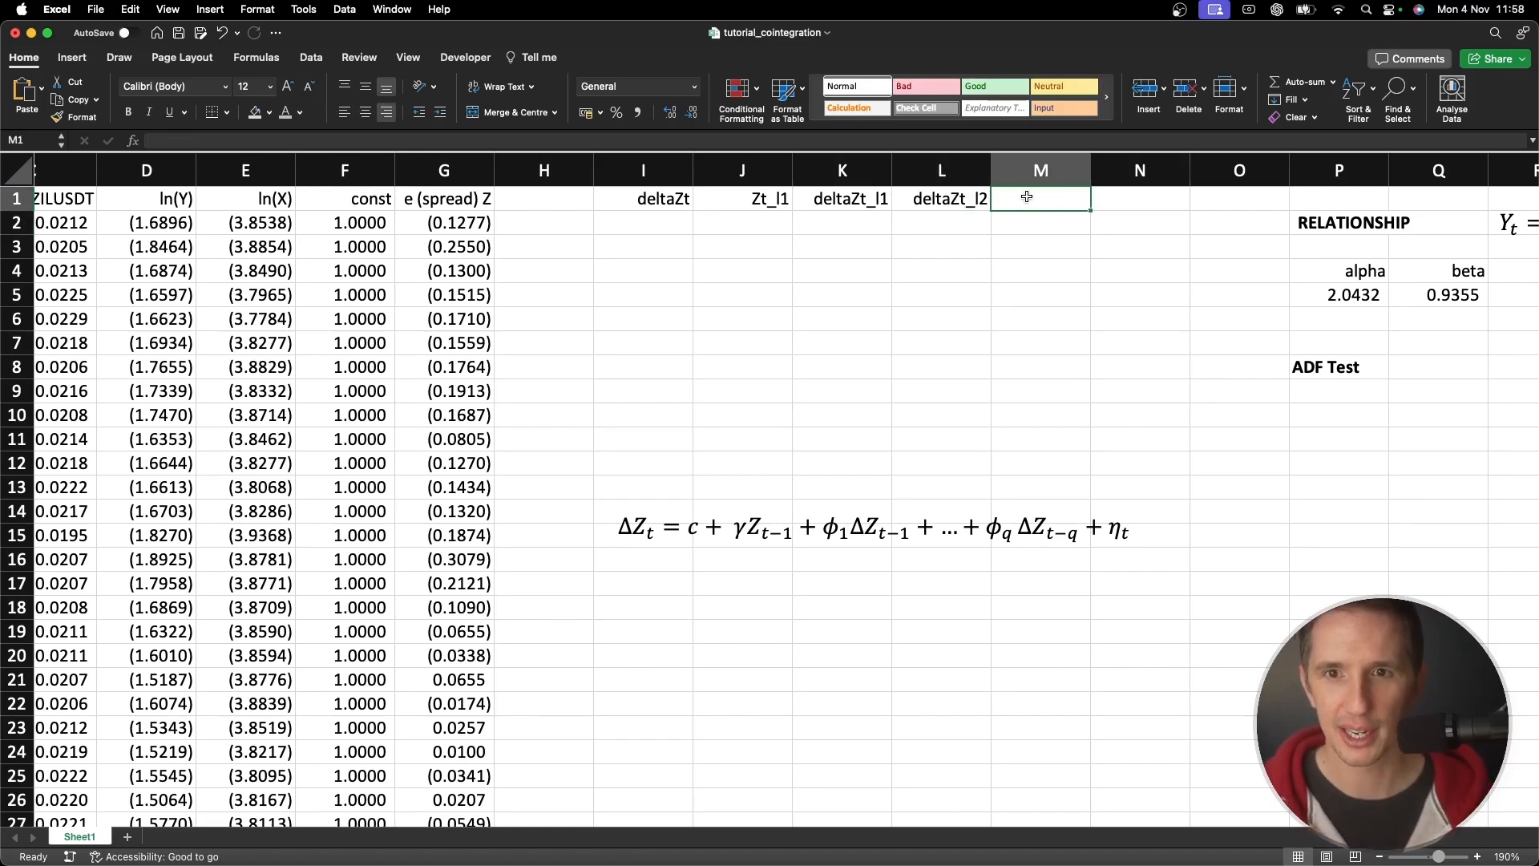
pyautogui.write('const')
pyautogui.press('Return')
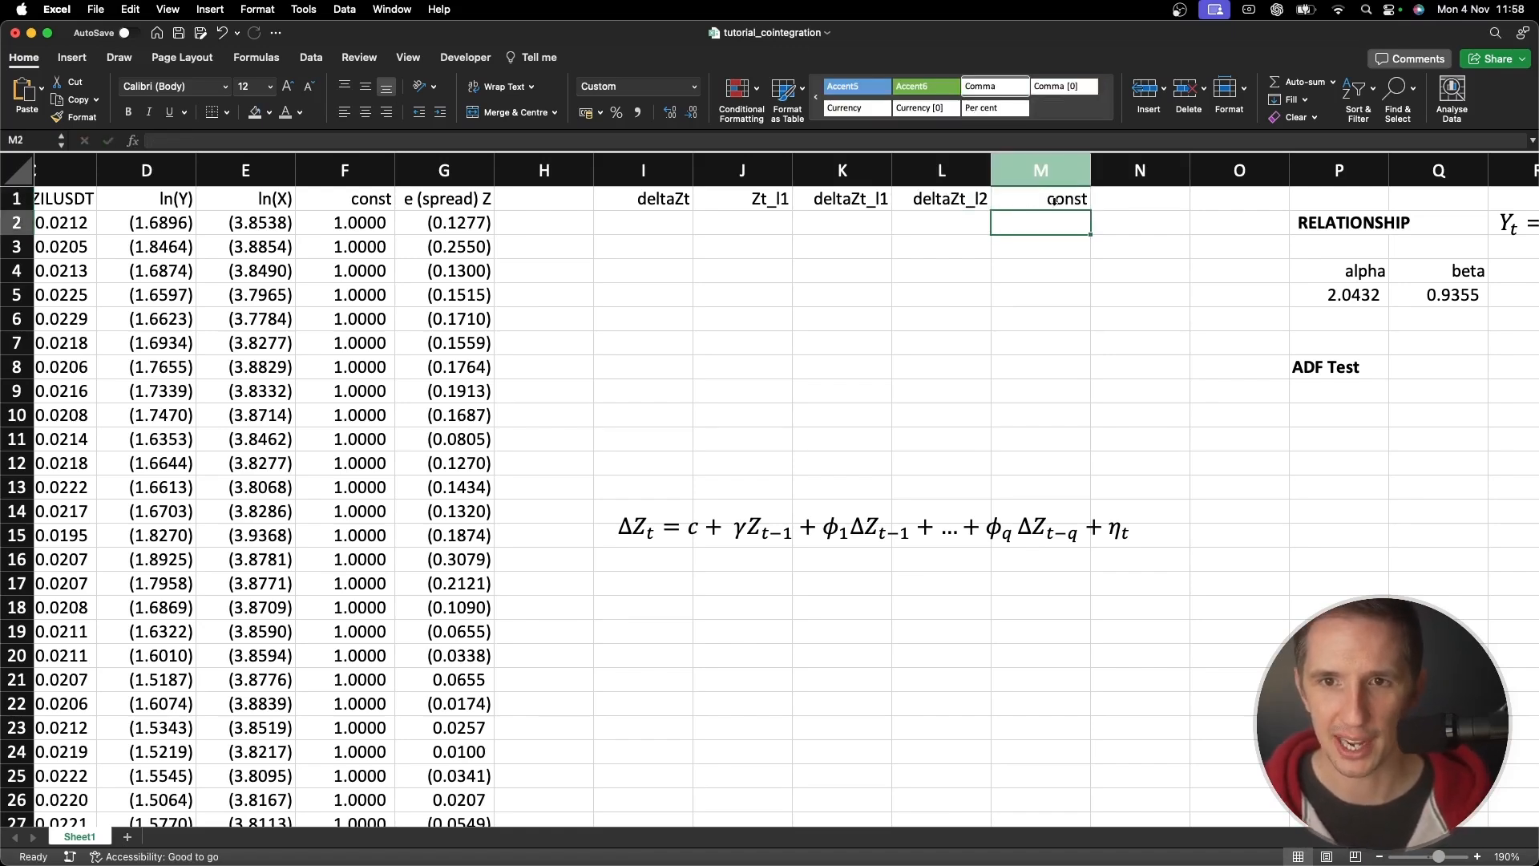
# Move the five regression headings from I1:M1 down to I2:M2, freeing row 1 for coefficient labels
pyautogui.moveTo(1054, 200); pyautogui.dragTo(688, 198)
pyautogui.press('super+x')
pyautogui.click(684, 220)
pyautogui.press('super+v')
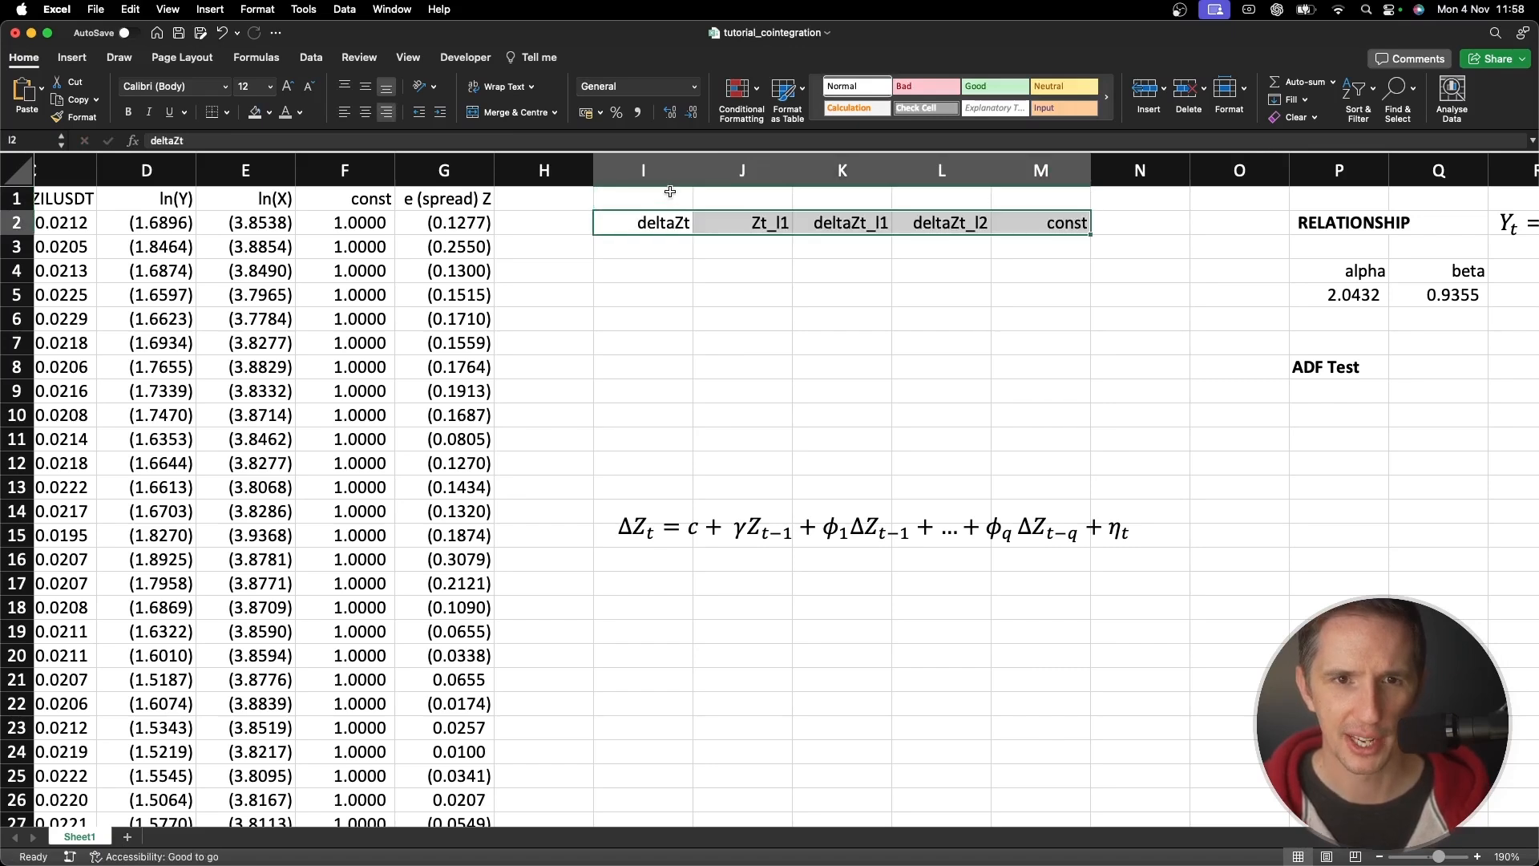
pyautogui.click(670, 191)
pyautogui.click(714, 197)
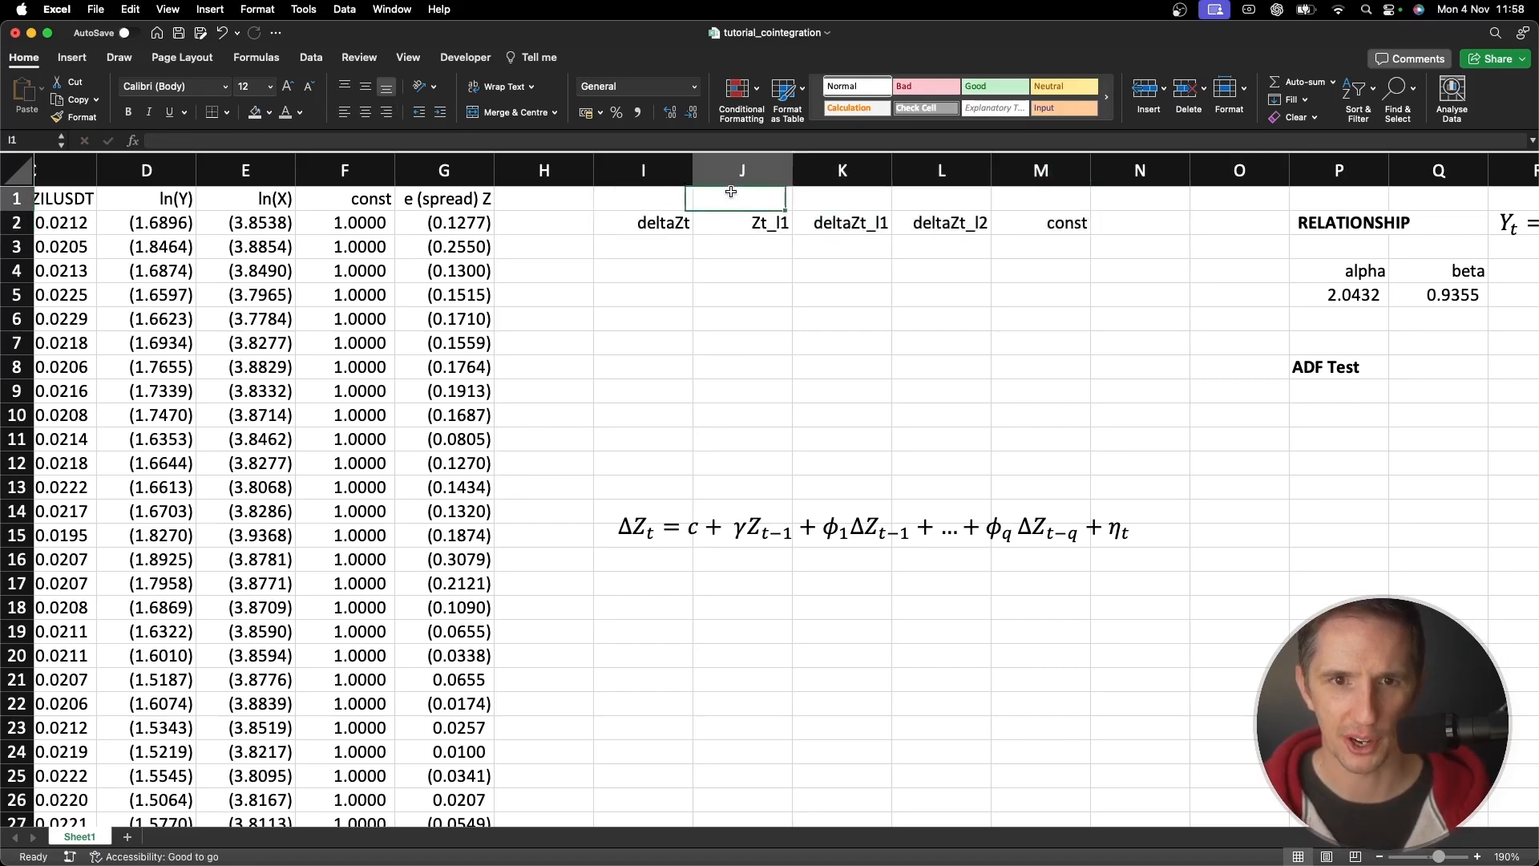
# Enter the coefficient label c in M1 above const and right-align the cells I1:M1
pyautogui.click(1054, 190)
pyautogui.write('co')
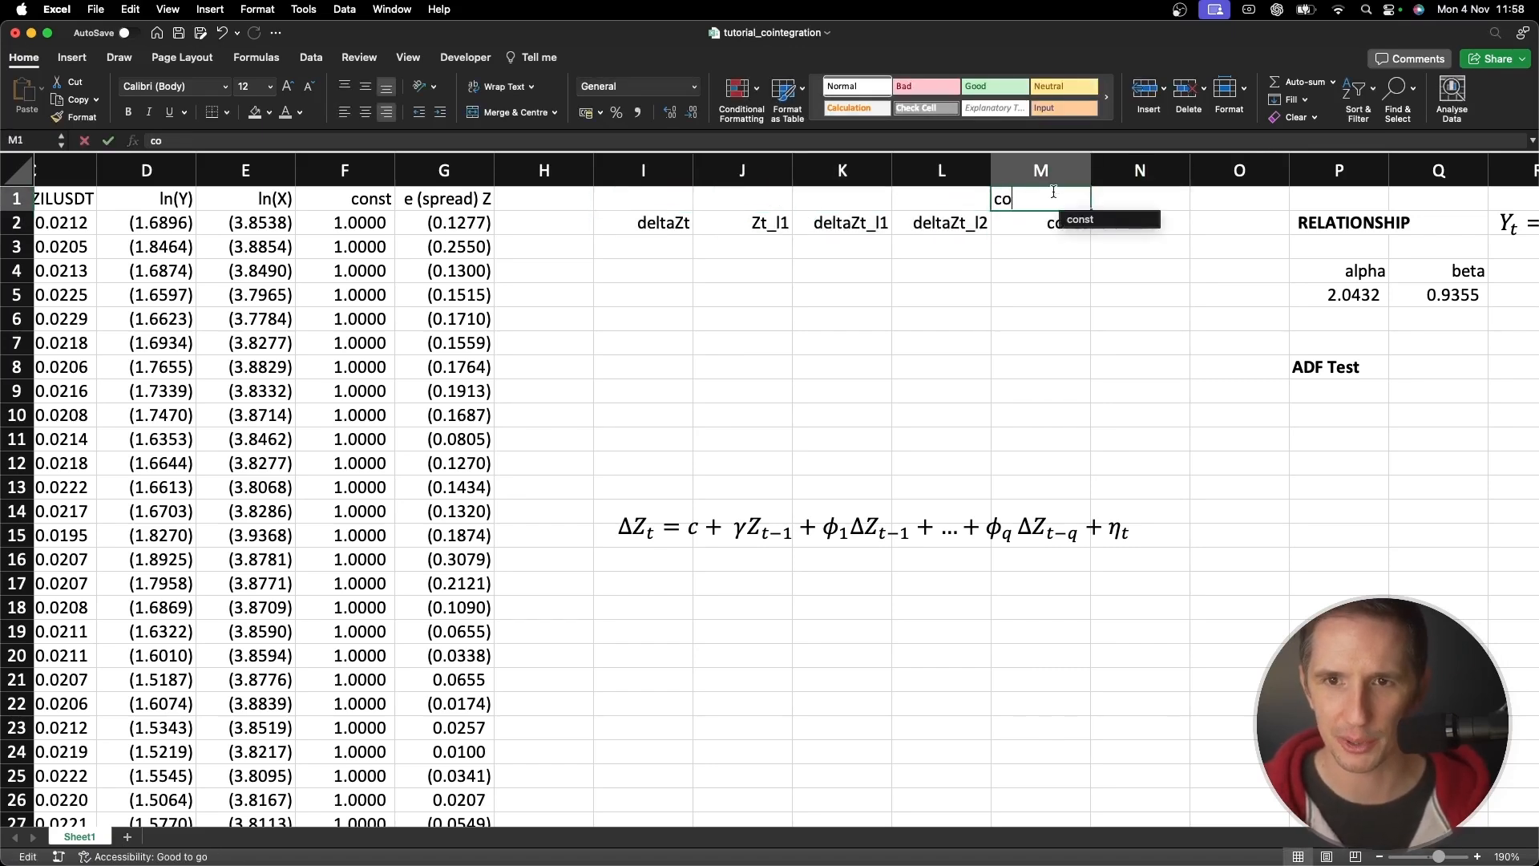
pyautogui.press('BackSpace')
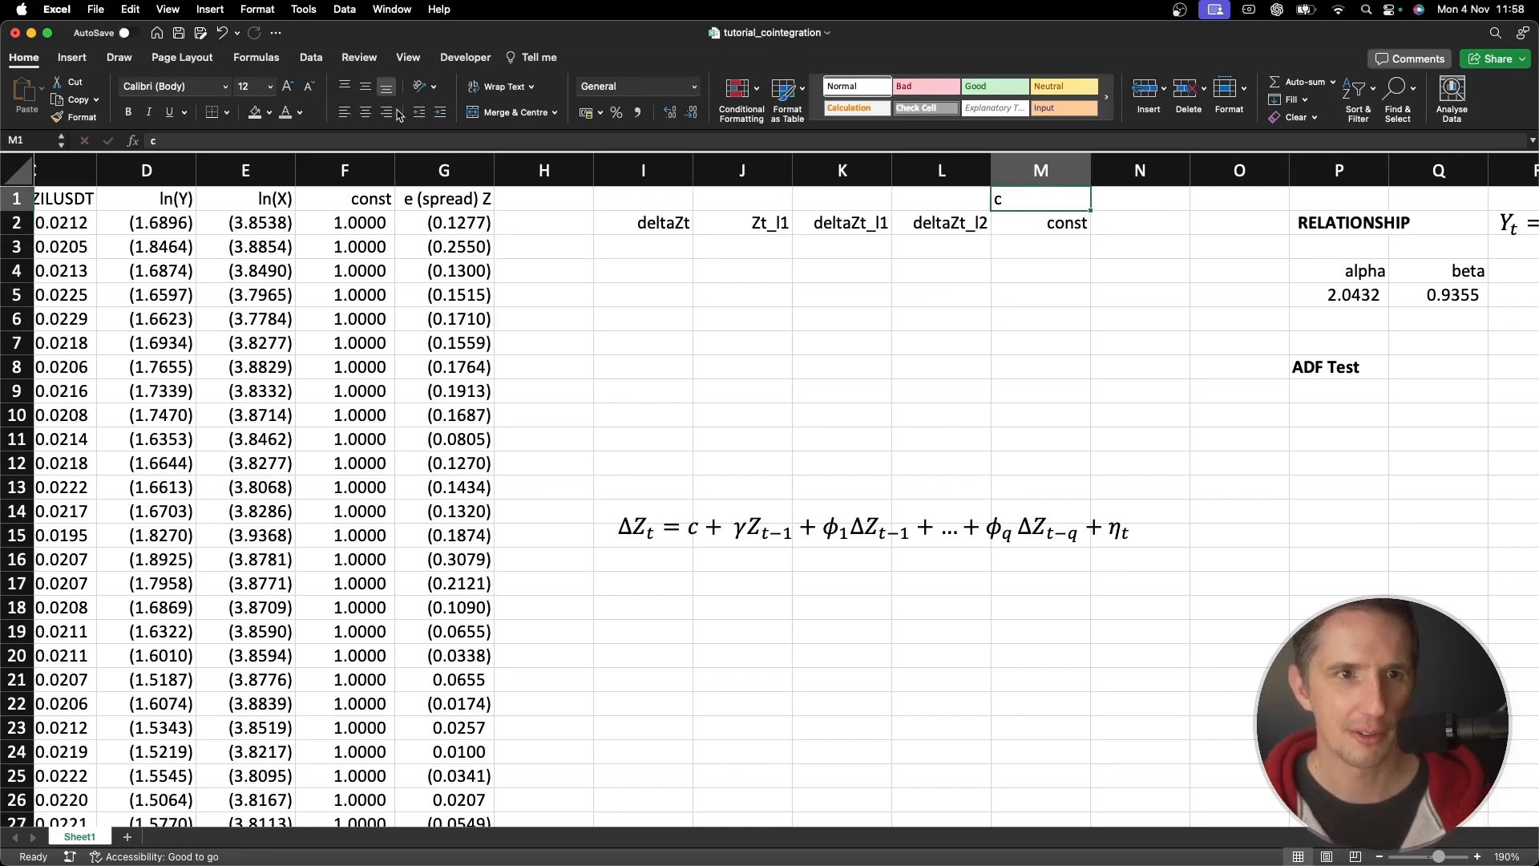
pyautogui.click(397, 114)
pyautogui.click(1050, 230)
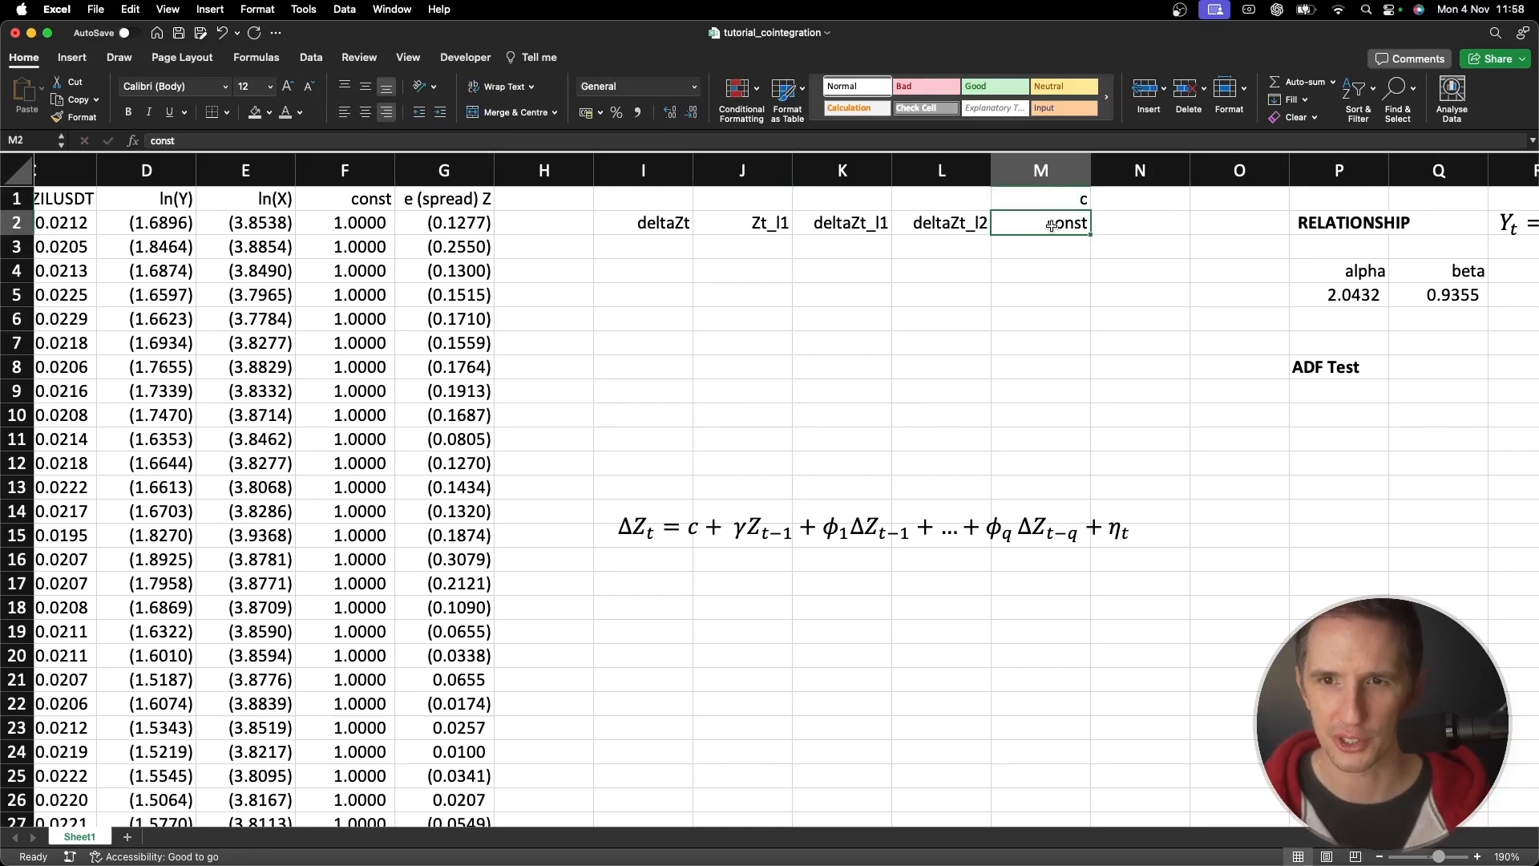
pyautogui.click(924, 203)
pyautogui.moveTo(1070, 198); pyautogui.dragTo(637, 198)
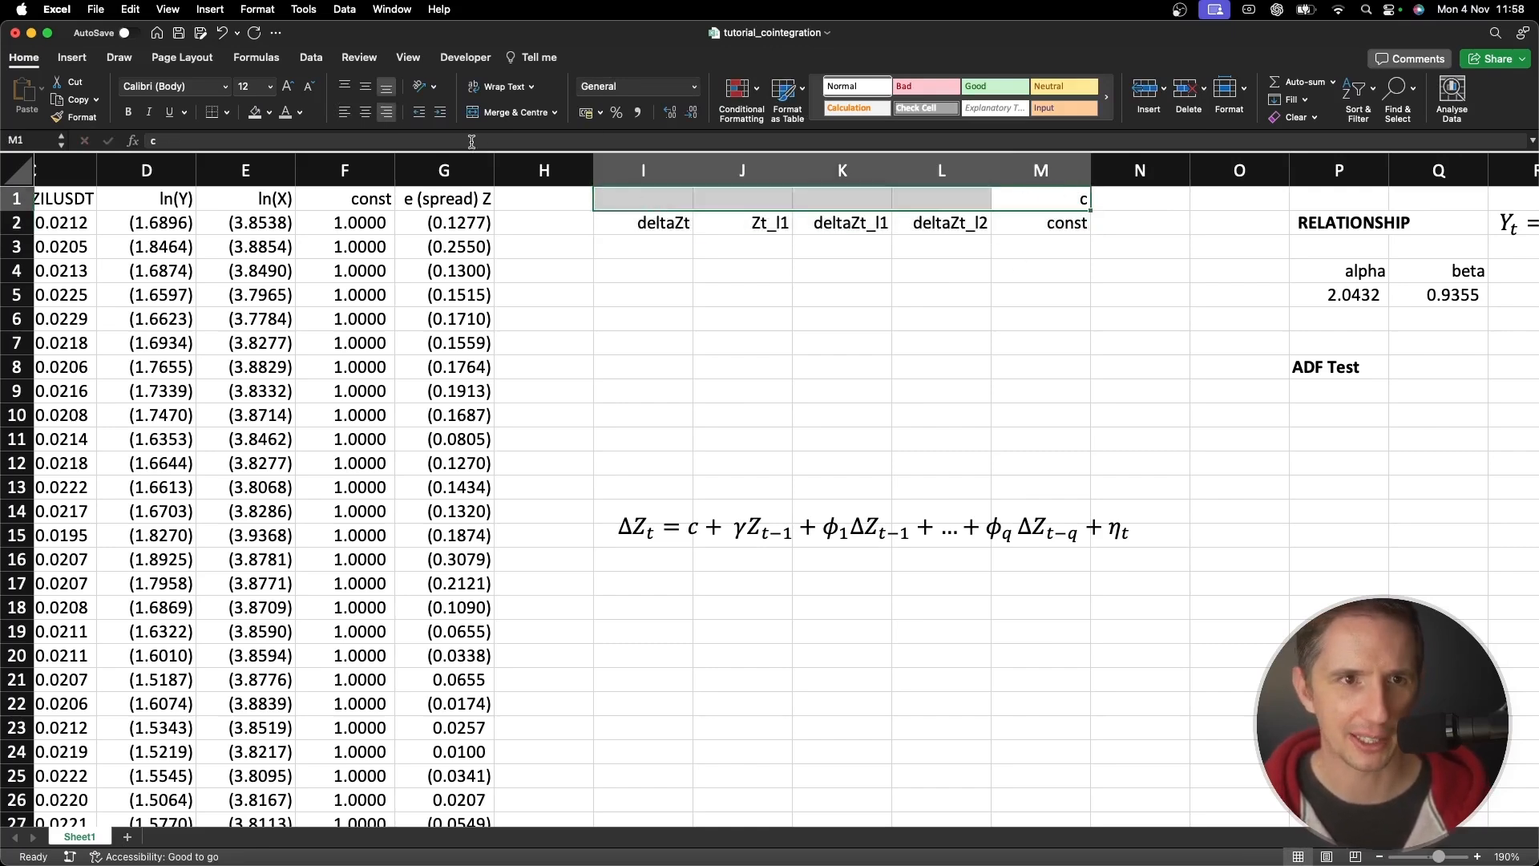
pyautogui.click(388, 115)
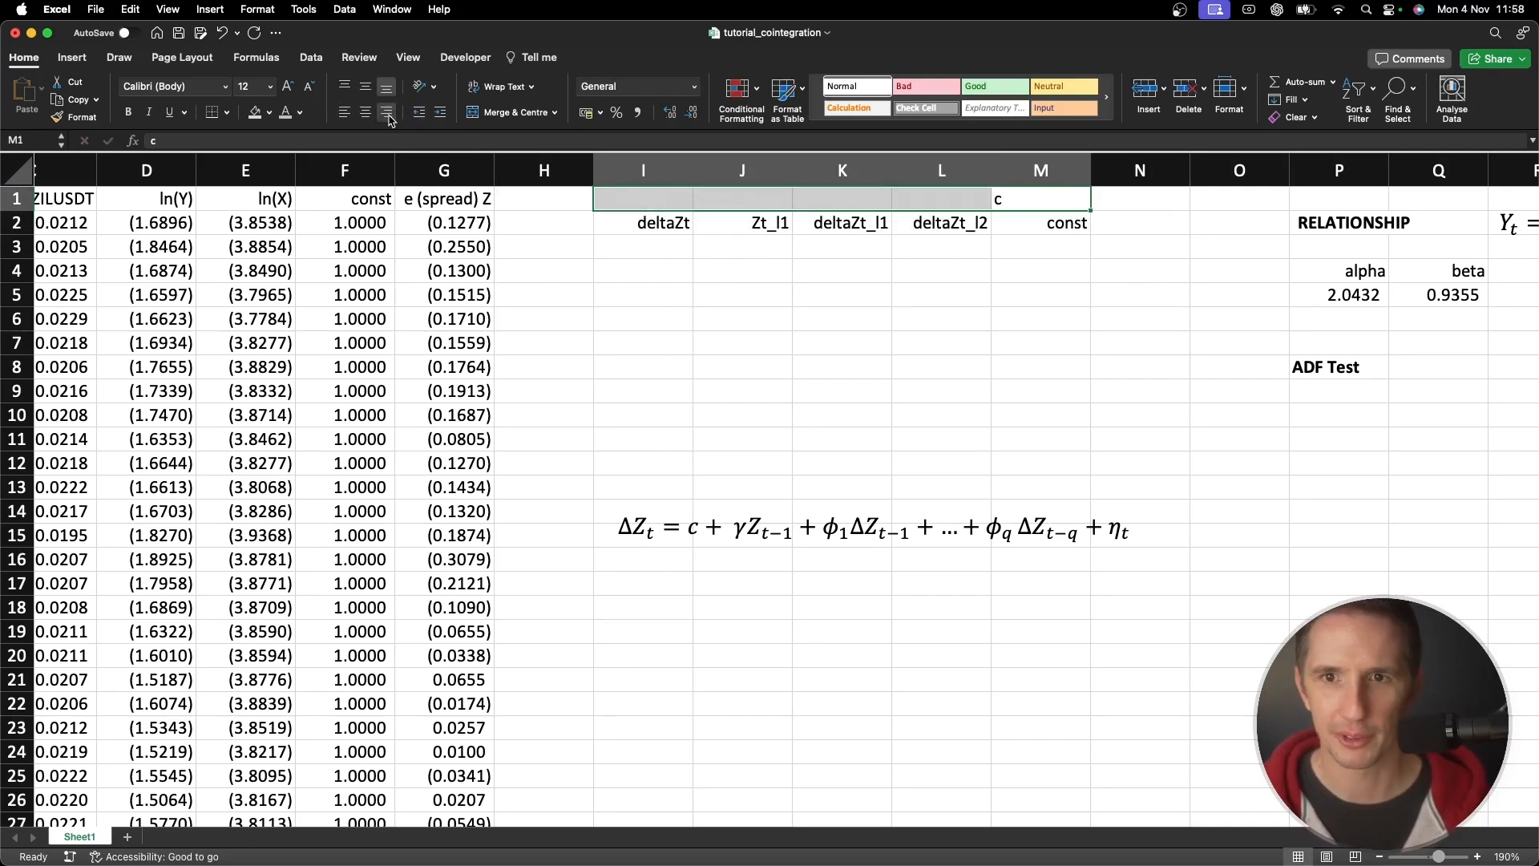
pyautogui.click(389, 116)
# Enter the coefficient labels phi_2 in L1 and phi_1 in K1 above the two lagged delta headings
pyautogui.click(944, 199)
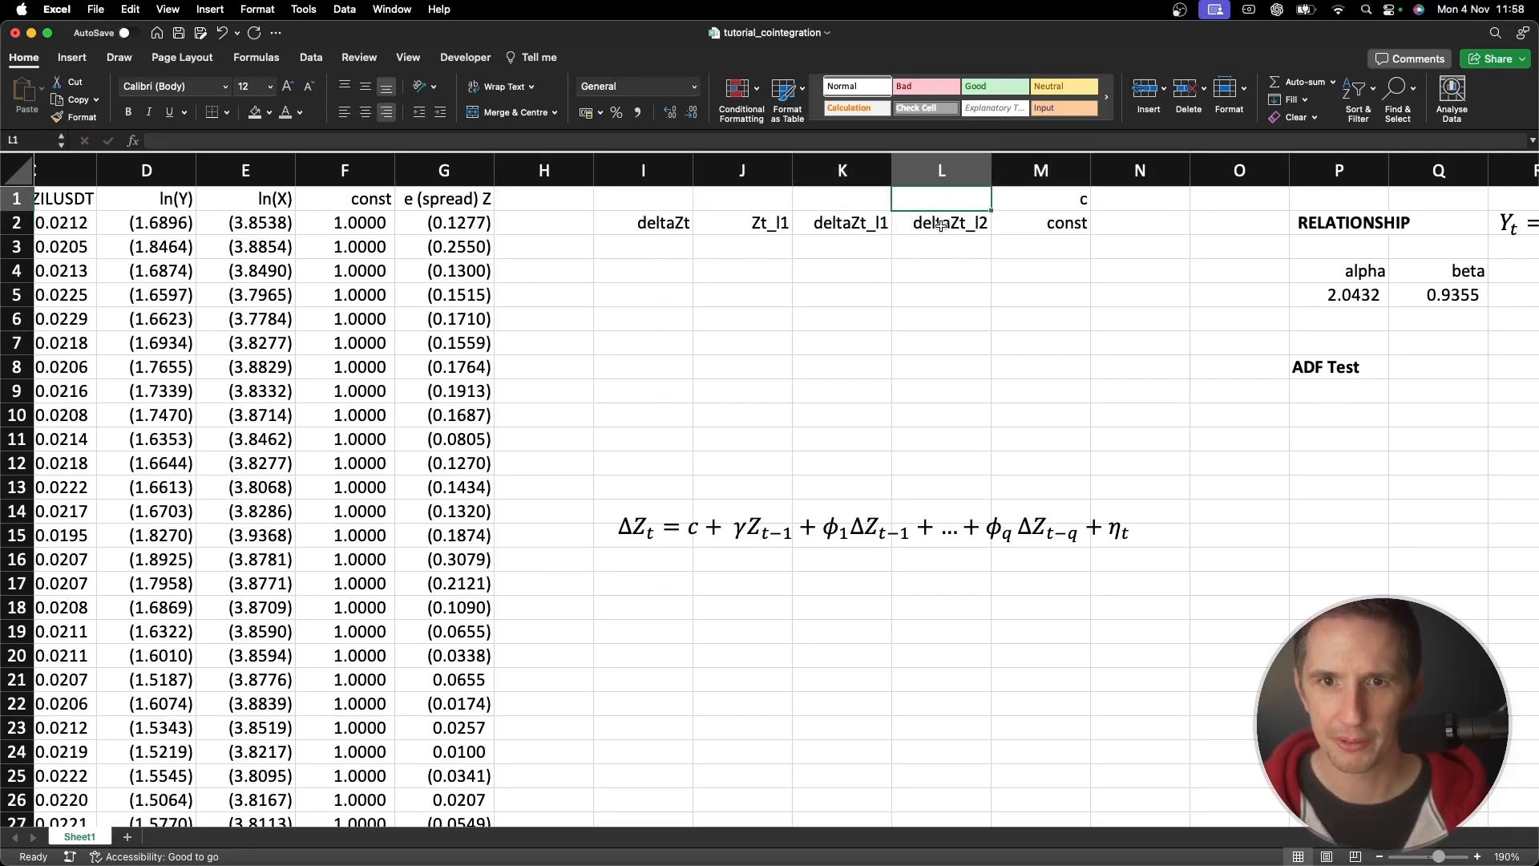
pyautogui.write('phie_2')
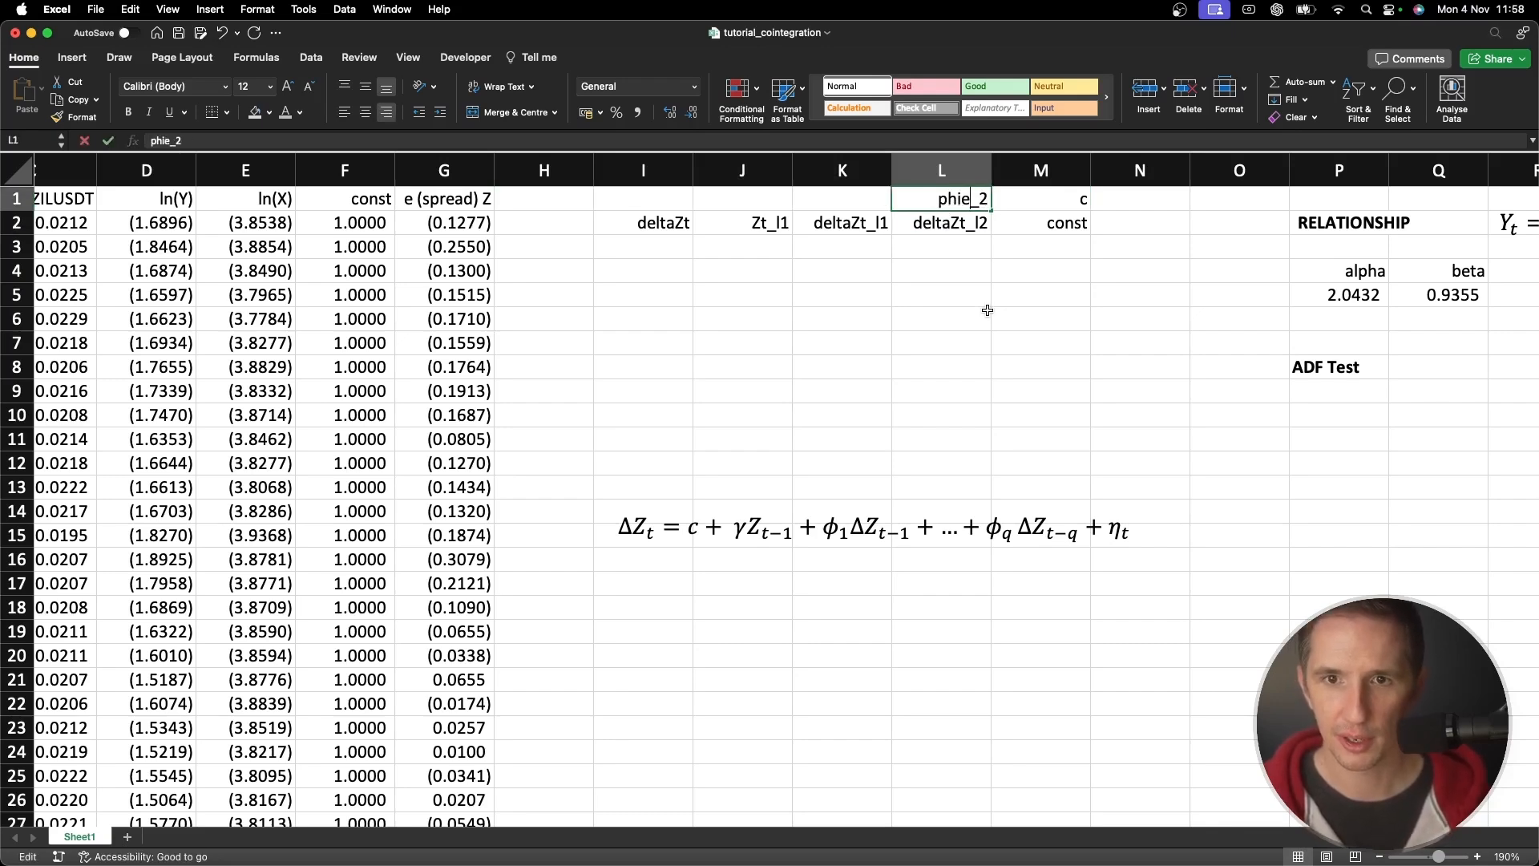
pyautogui.press('BackSpace')
pyautogui.hotkey('shift', 'Tab')
pyautogui.write('phi_')
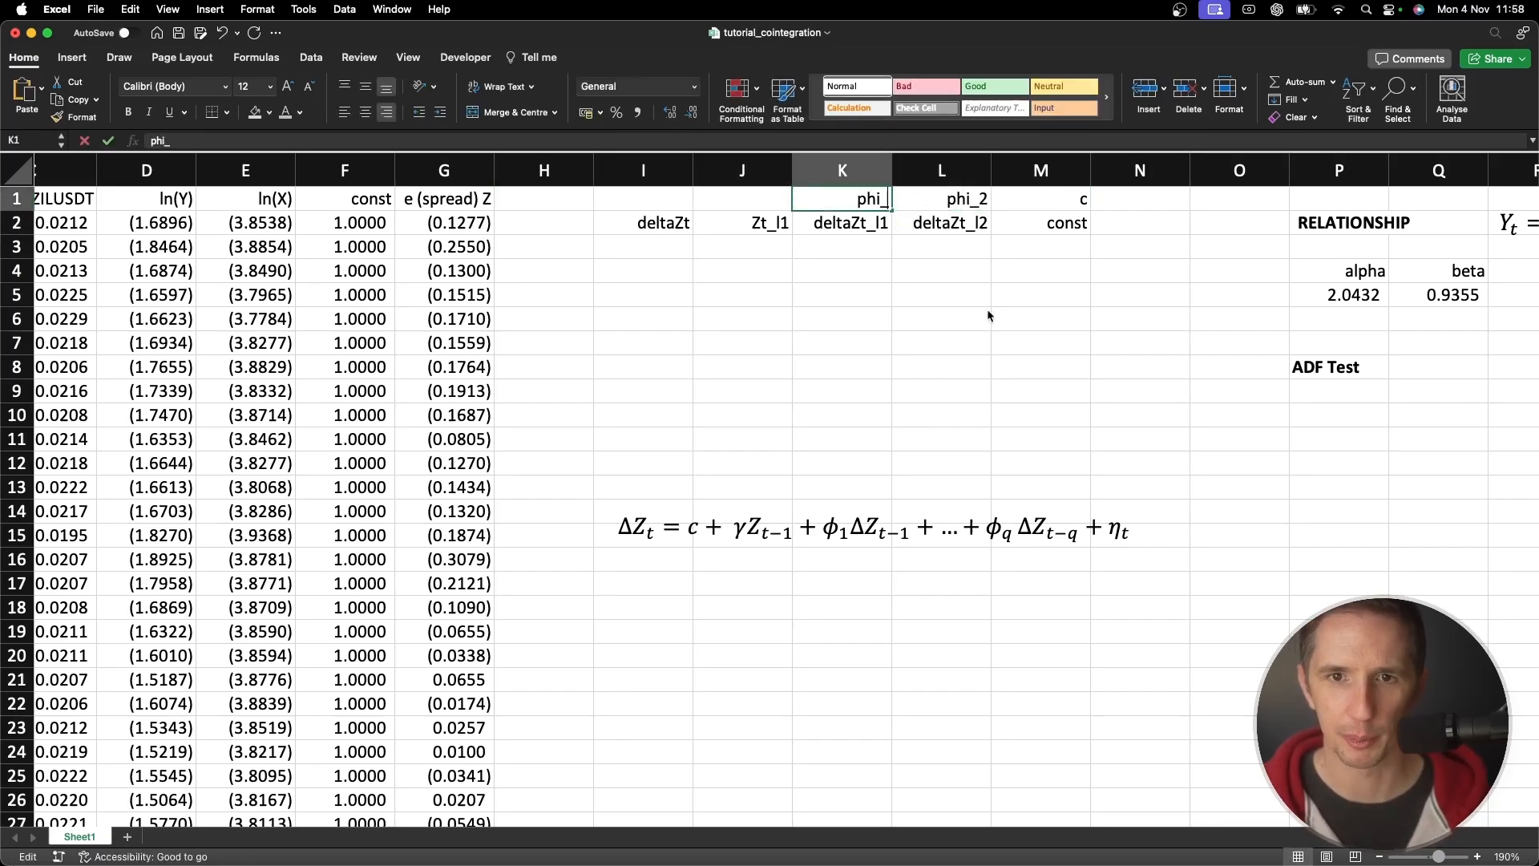
pyautogui.write('1')
pyautogui.press('Return')
# Enter the coefficient label gamma in J1 above the Zt_l1 heading
pyautogui.press('Up')
pyautogui.press('Left')
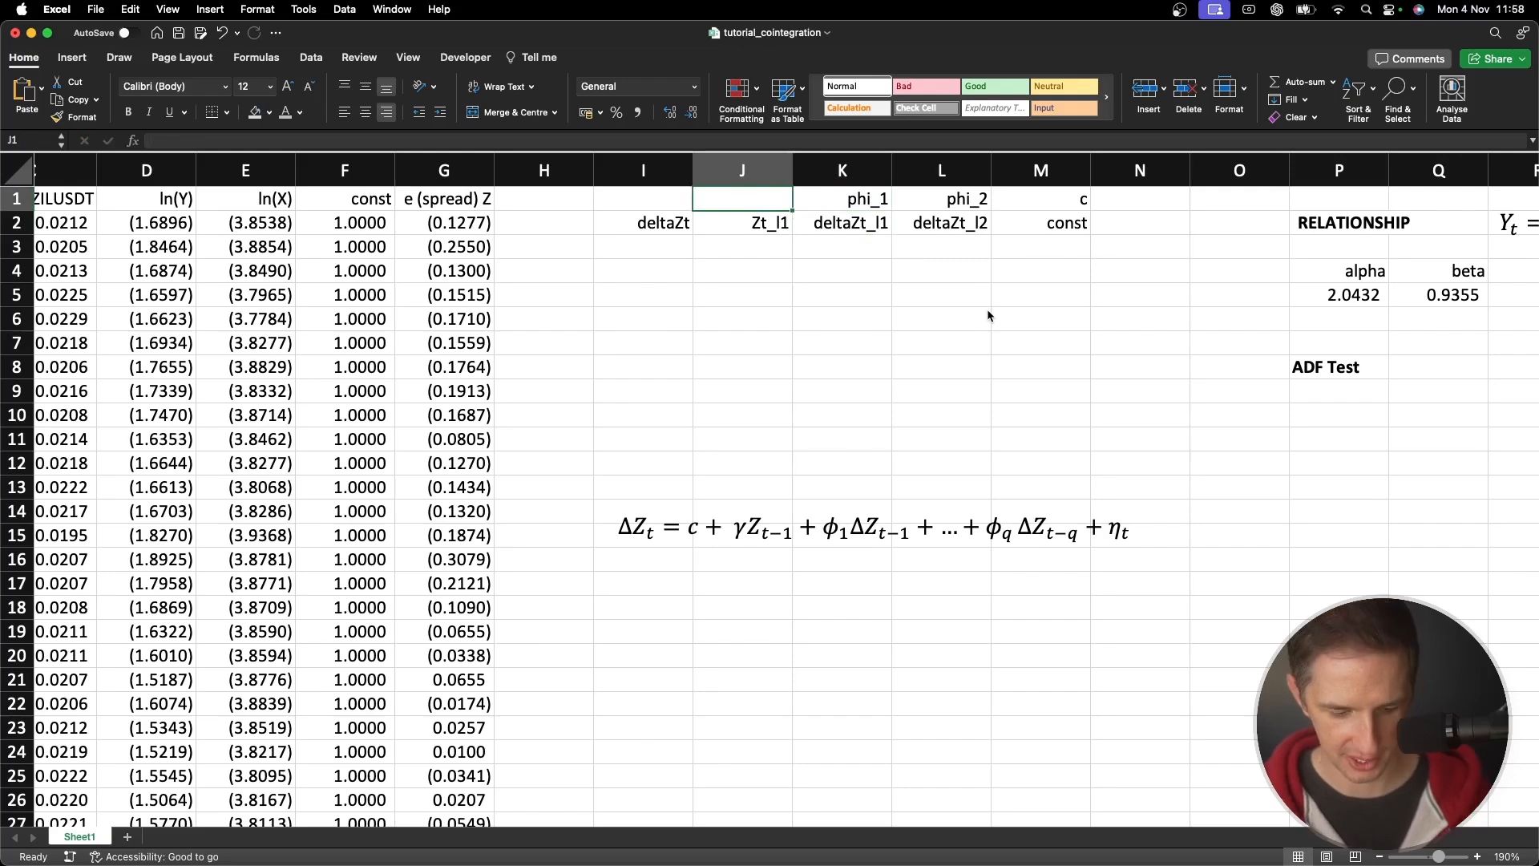
pyautogui.write('gamma')
pyautogui.press('Return')
pyautogui.press('Up')
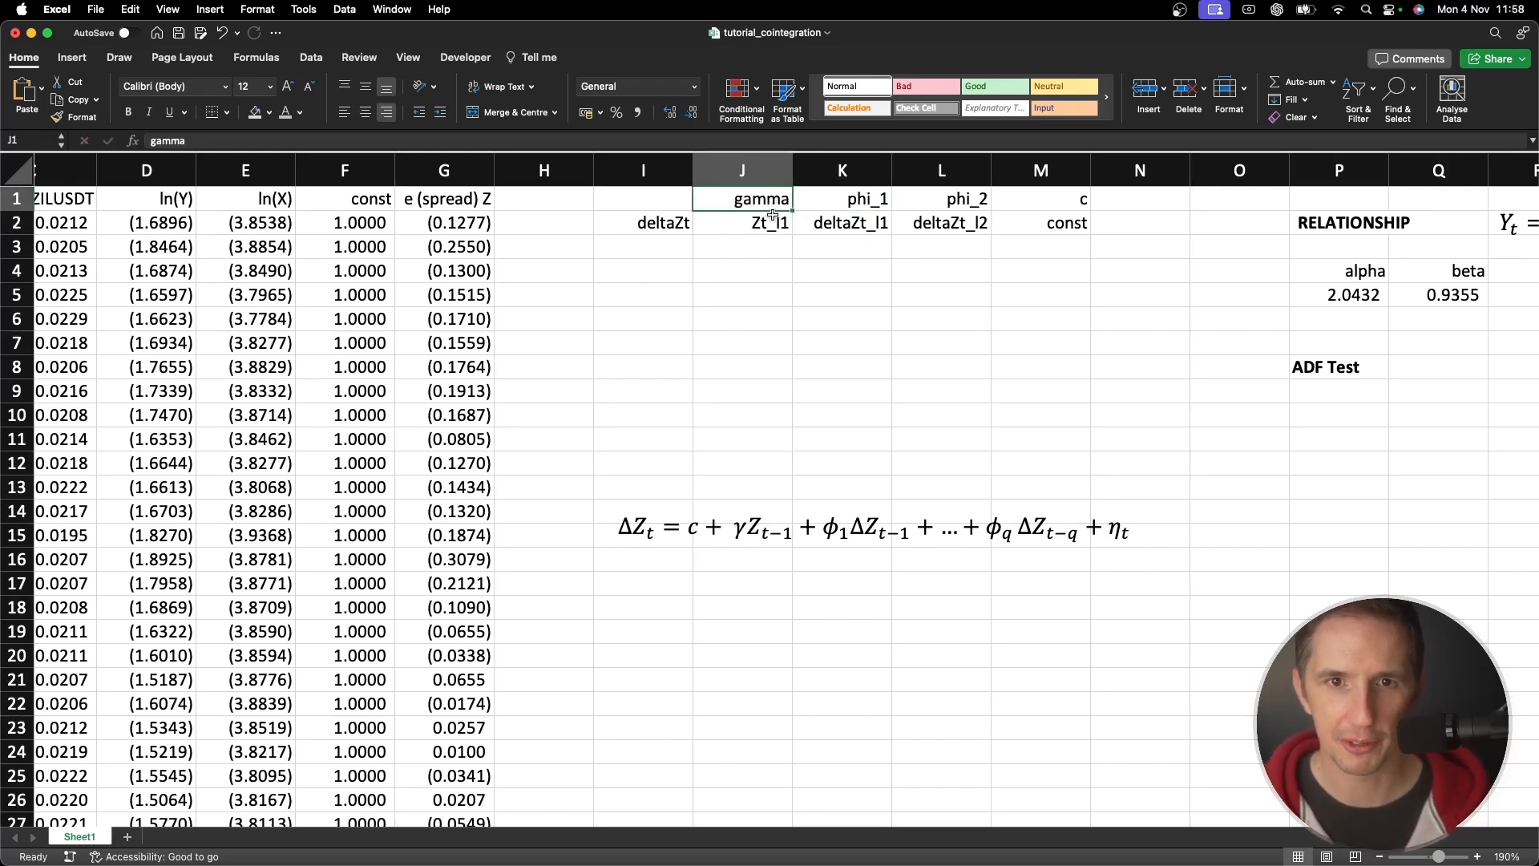
pyautogui.press('Down')
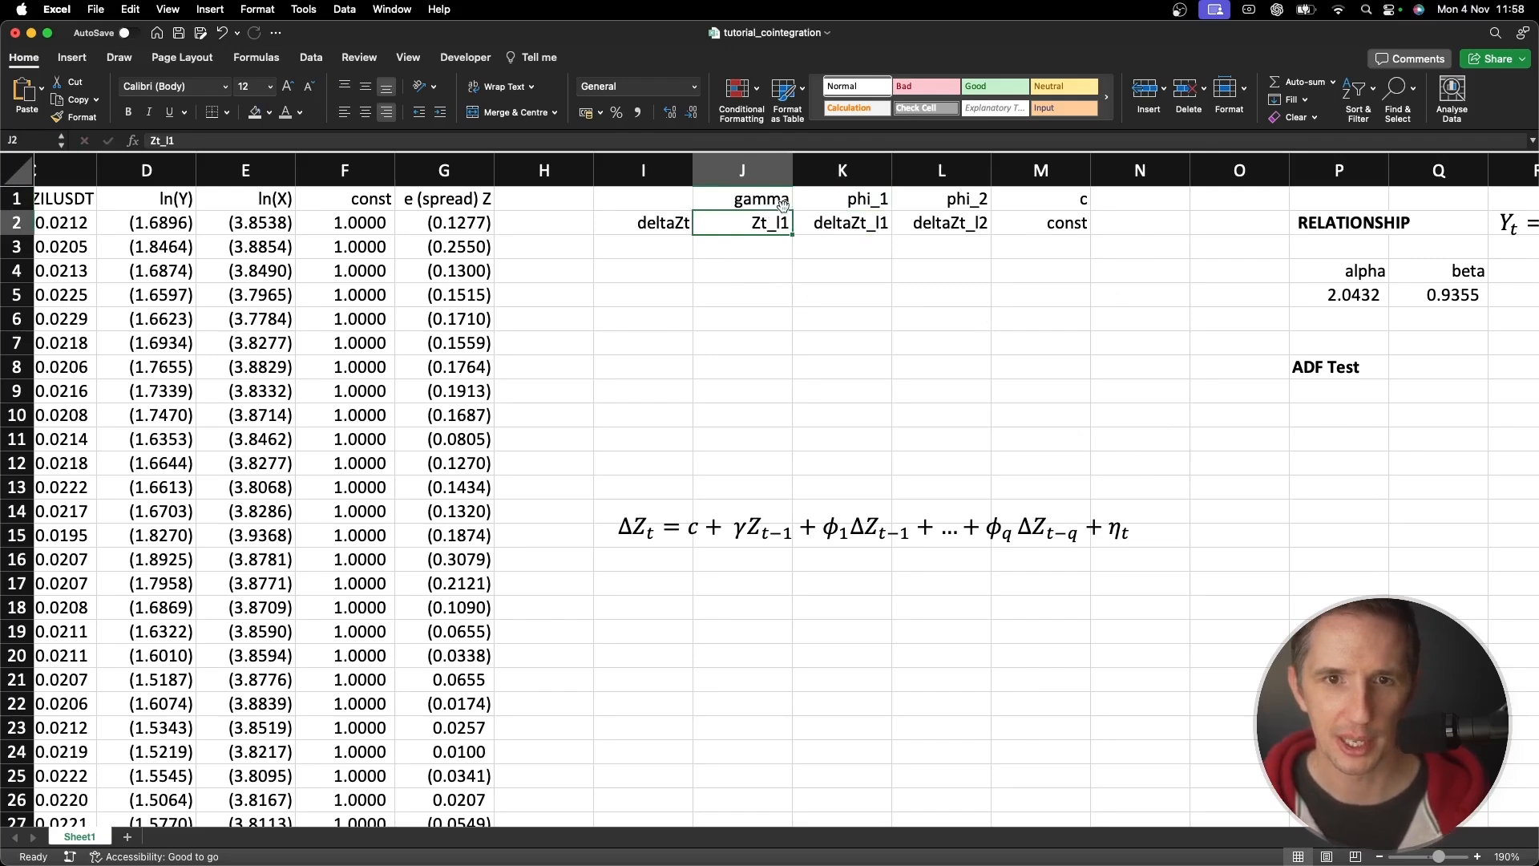
# Calculate the spread change G3 minus G2 in I3 and fill the formula down the deltaZt column
pyautogui.click(651, 246)
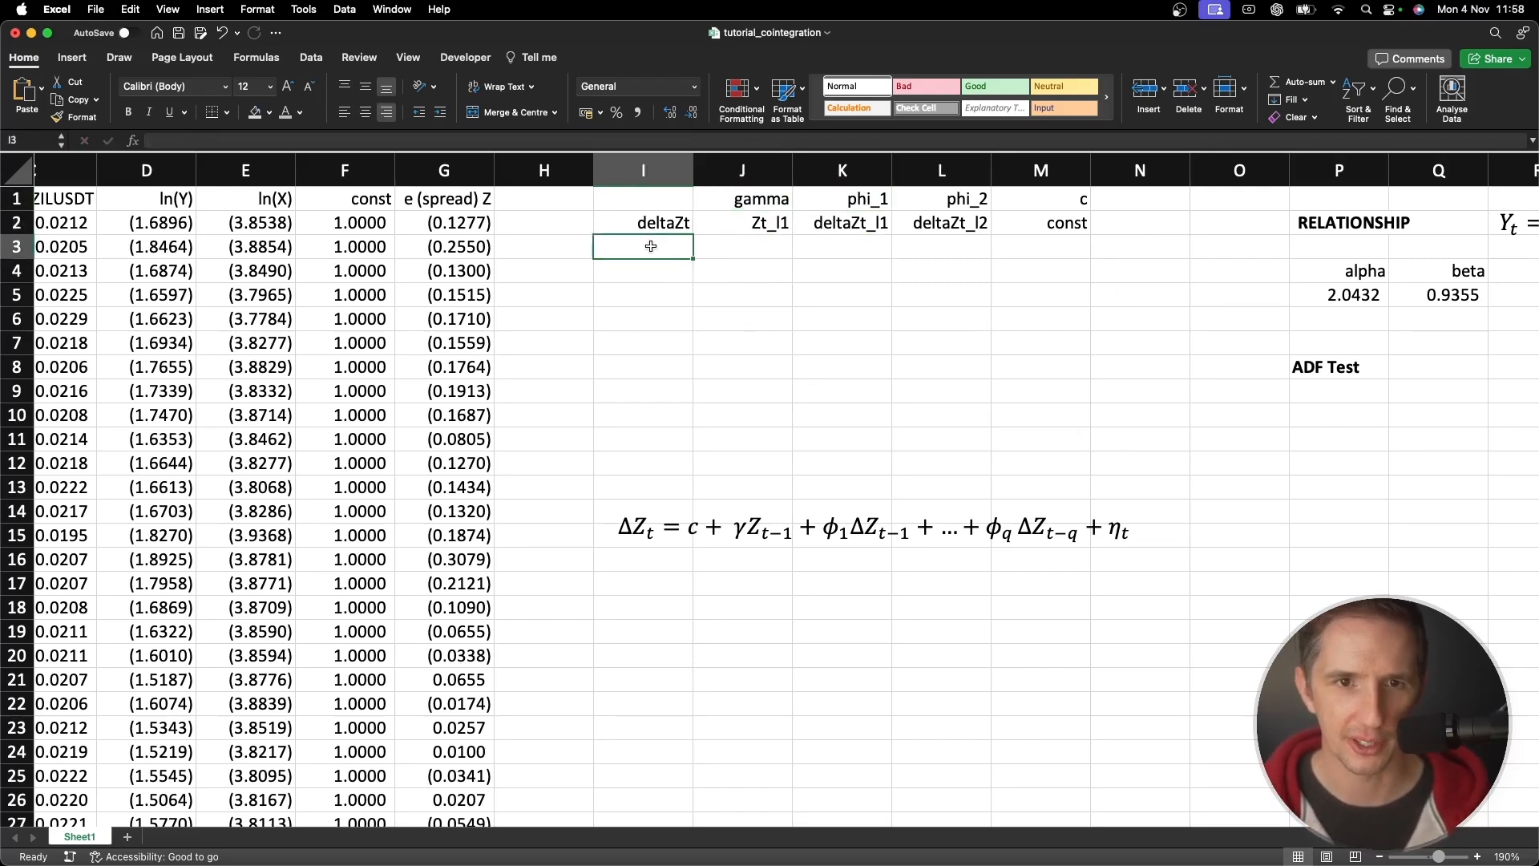
pyautogui.write('=')
pyautogui.click(453, 246)
pyautogui.write('-')
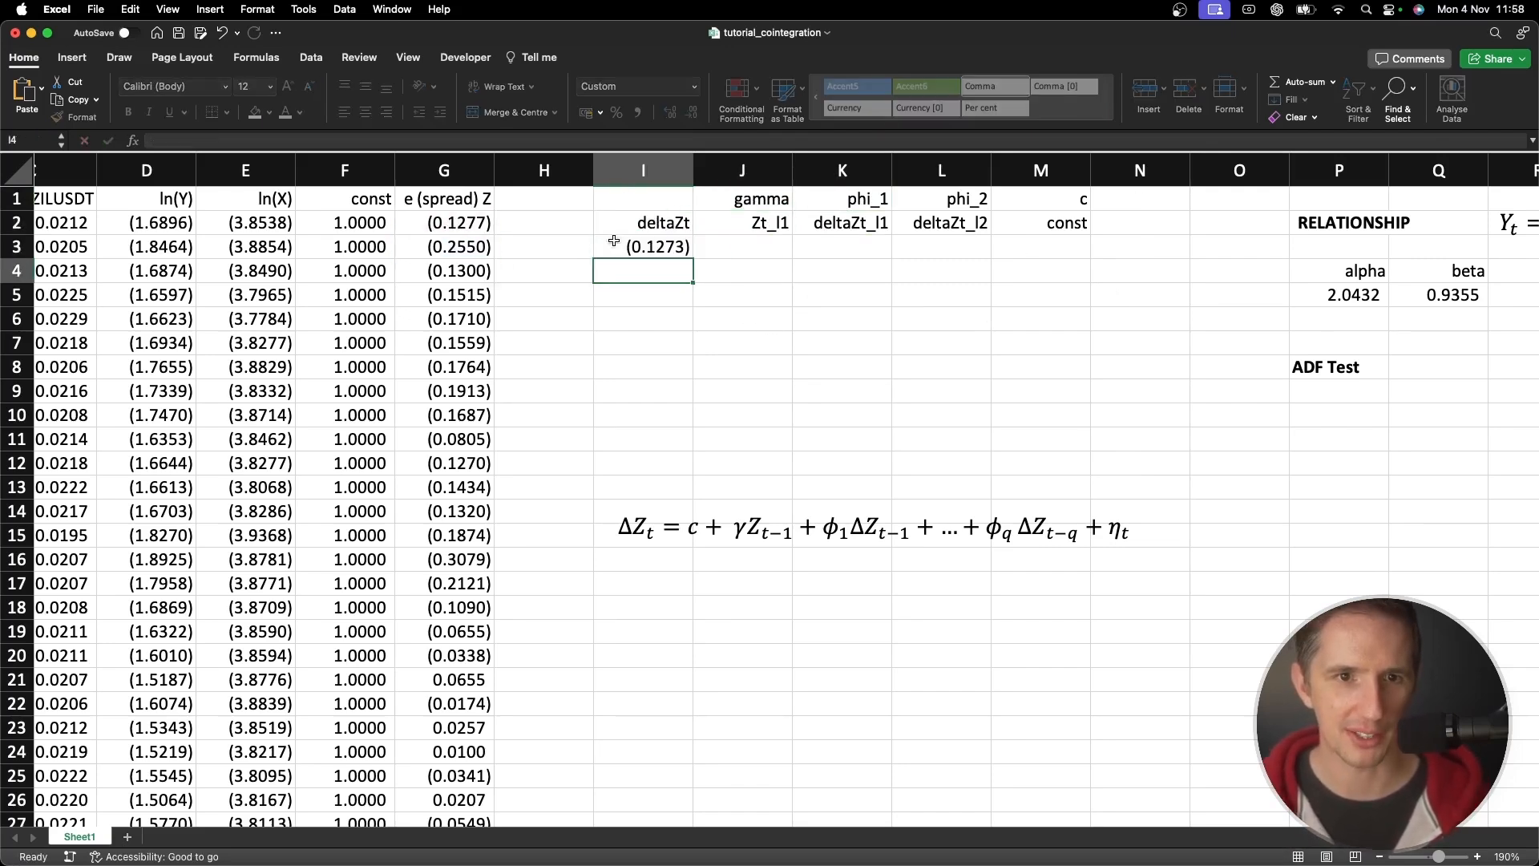
pyautogui.press('Return')
pyautogui.moveTo(692, 258); pyautogui.dragTo(662, 844)
pyautogui.click(686, 491)
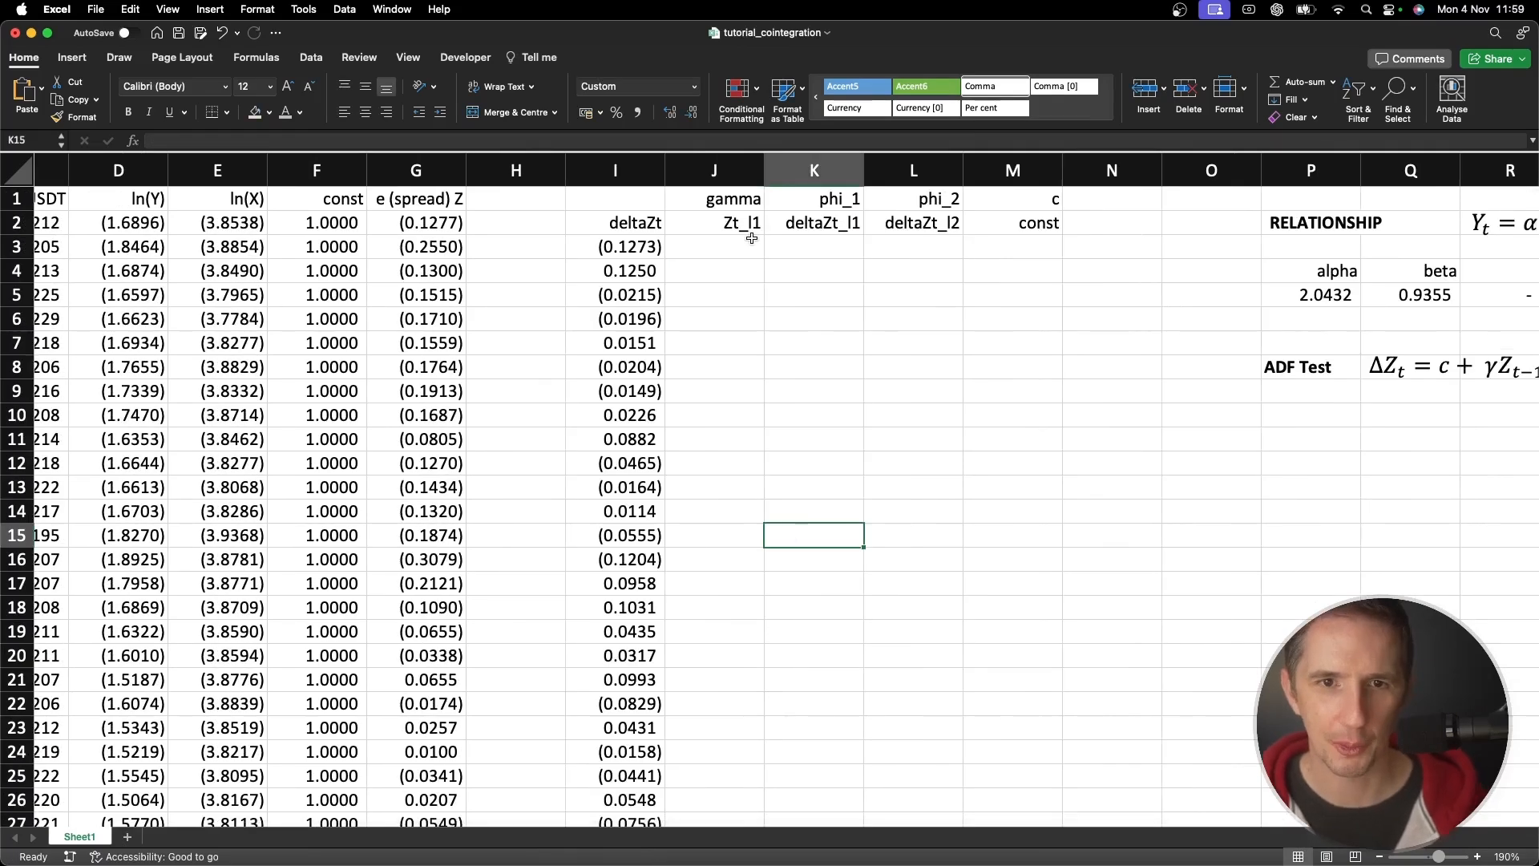
# Enter =G2 in J3 as the one-period lagged spread and fill it down the Zt_l1 column
pyautogui.click(752, 240)
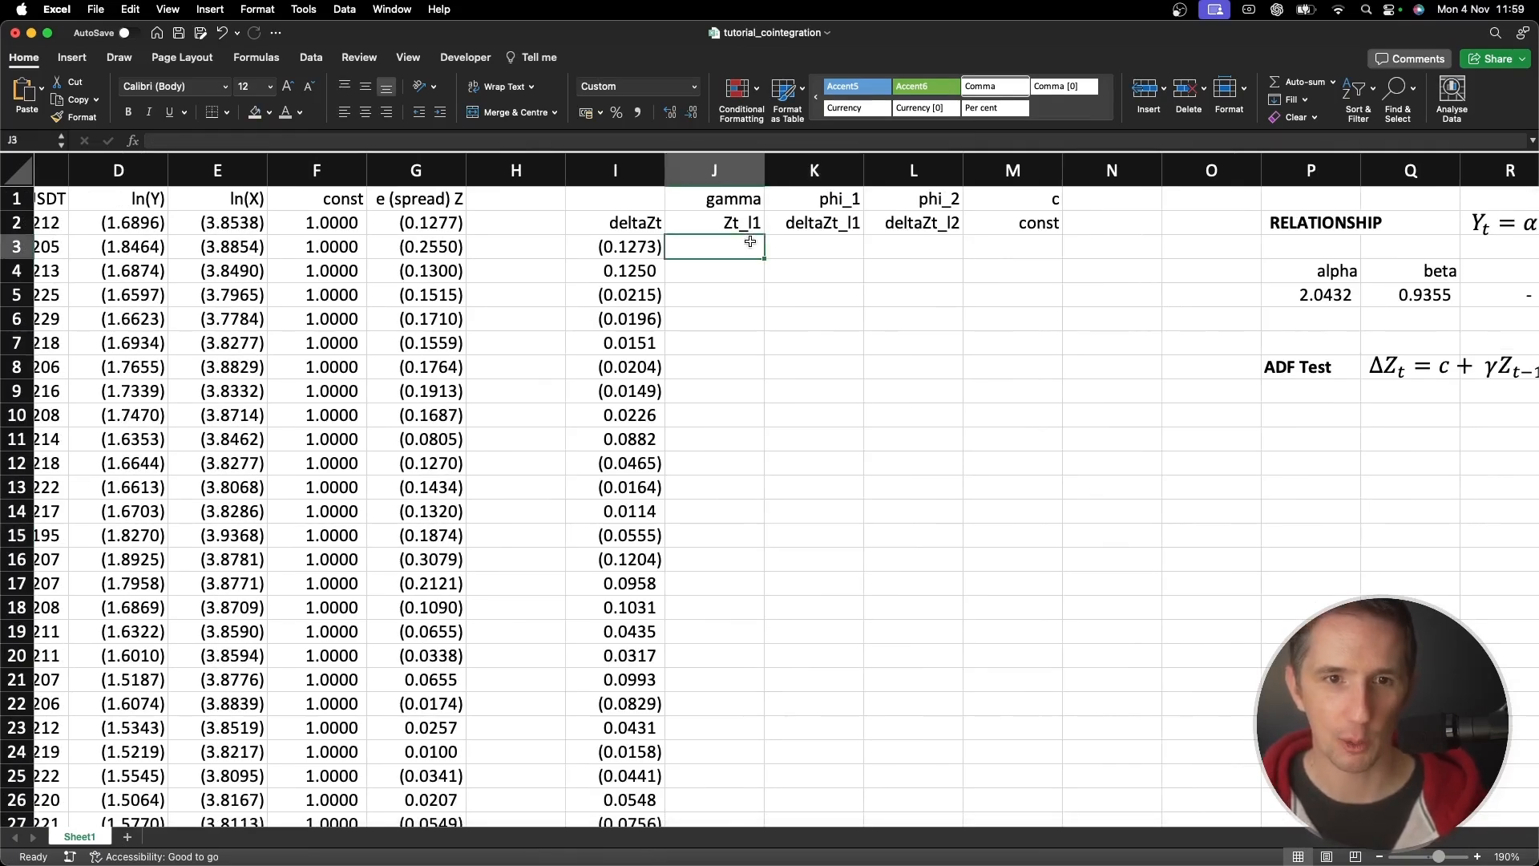
pyautogui.write('=')
pyautogui.click(432, 222)
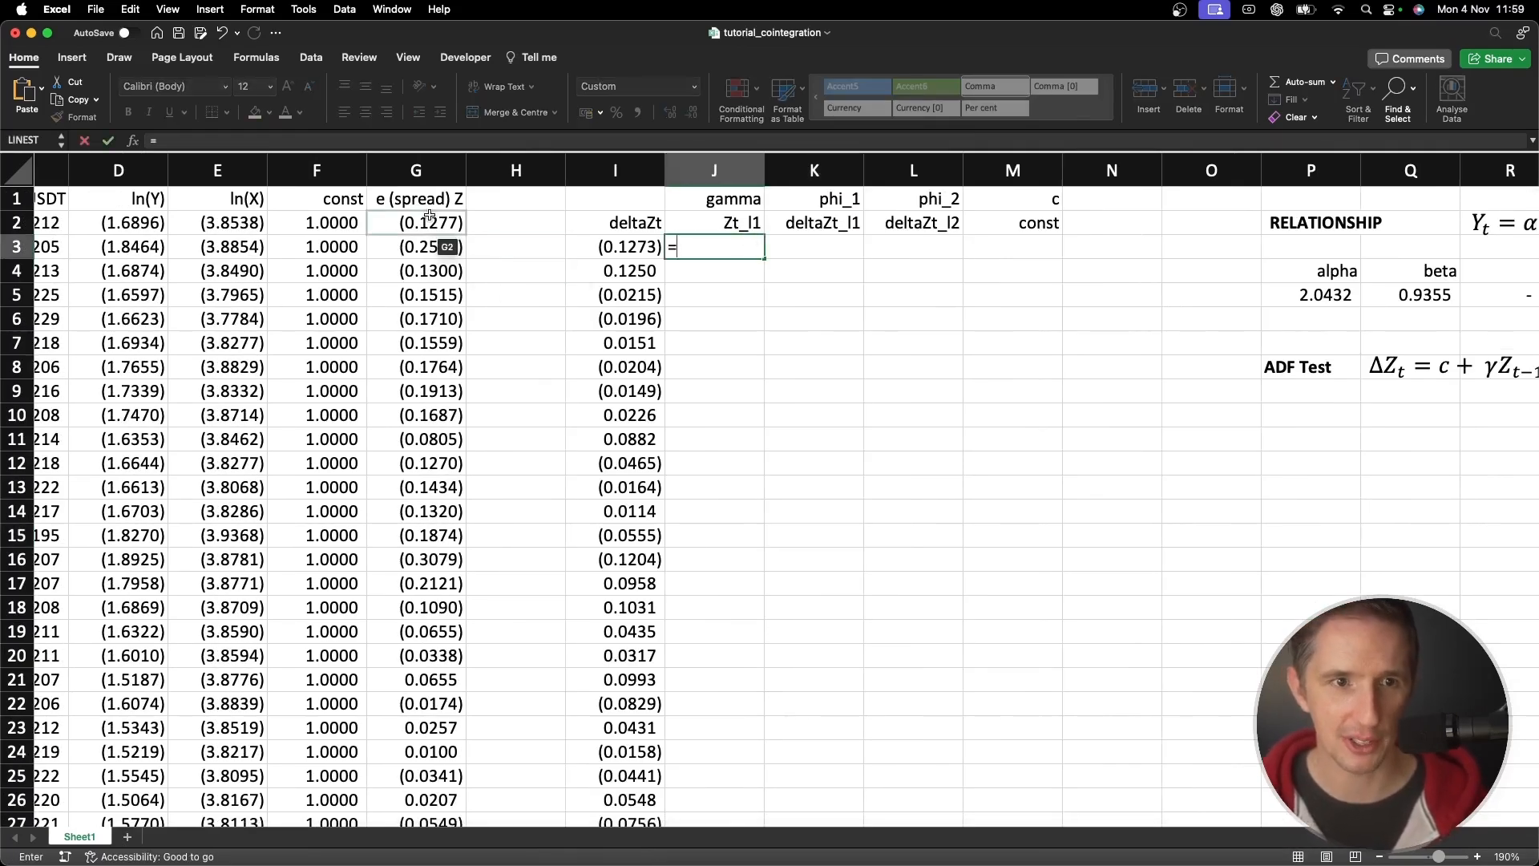
pyautogui.hotkey('ctrl', 'Return')
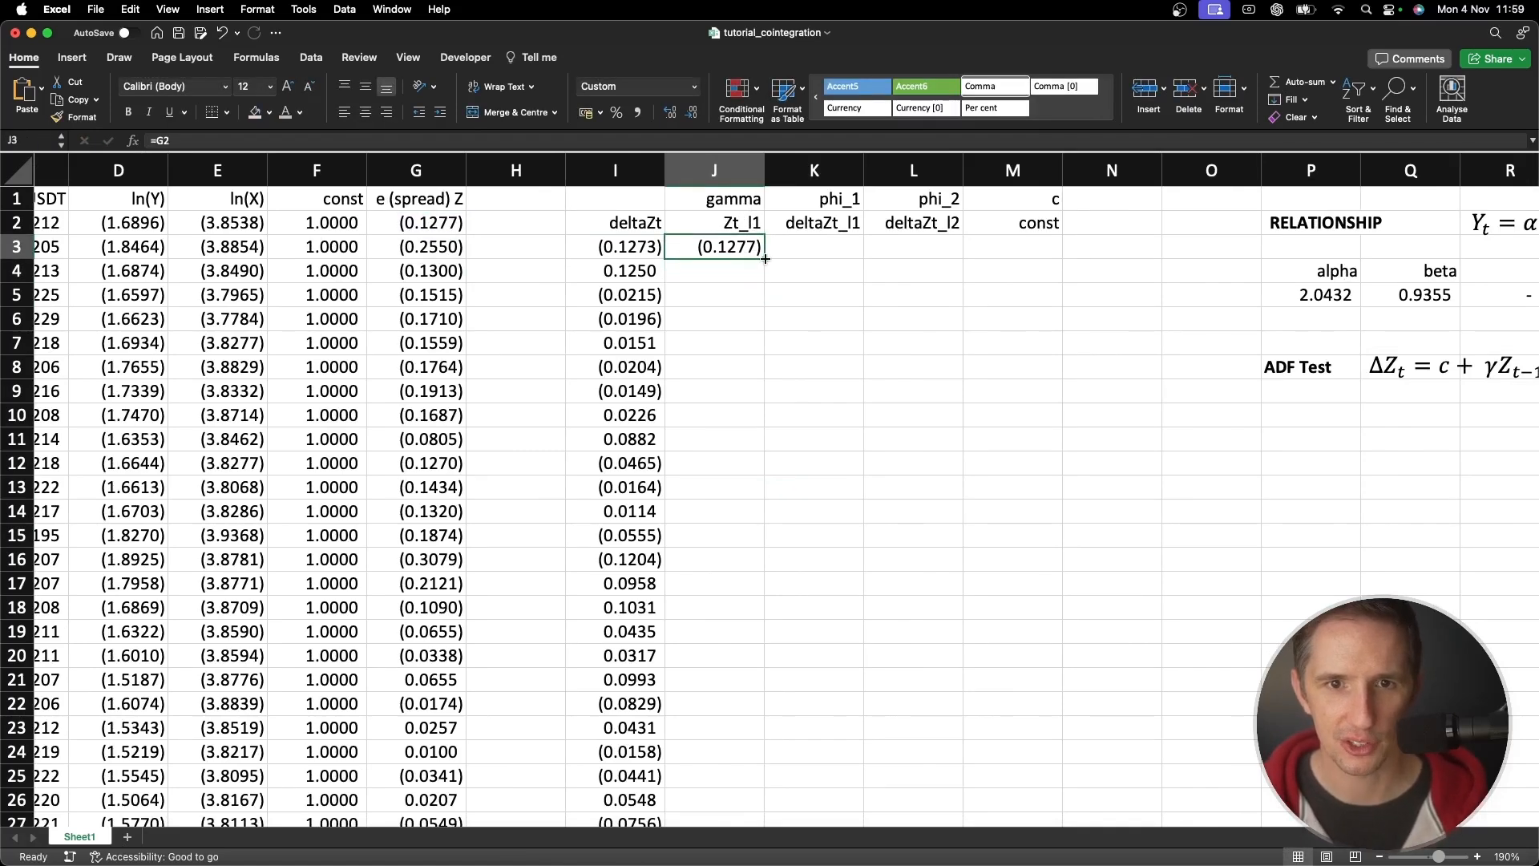
pyautogui.doubleClick(765, 259)
pyautogui.doubleClick(745, 248)
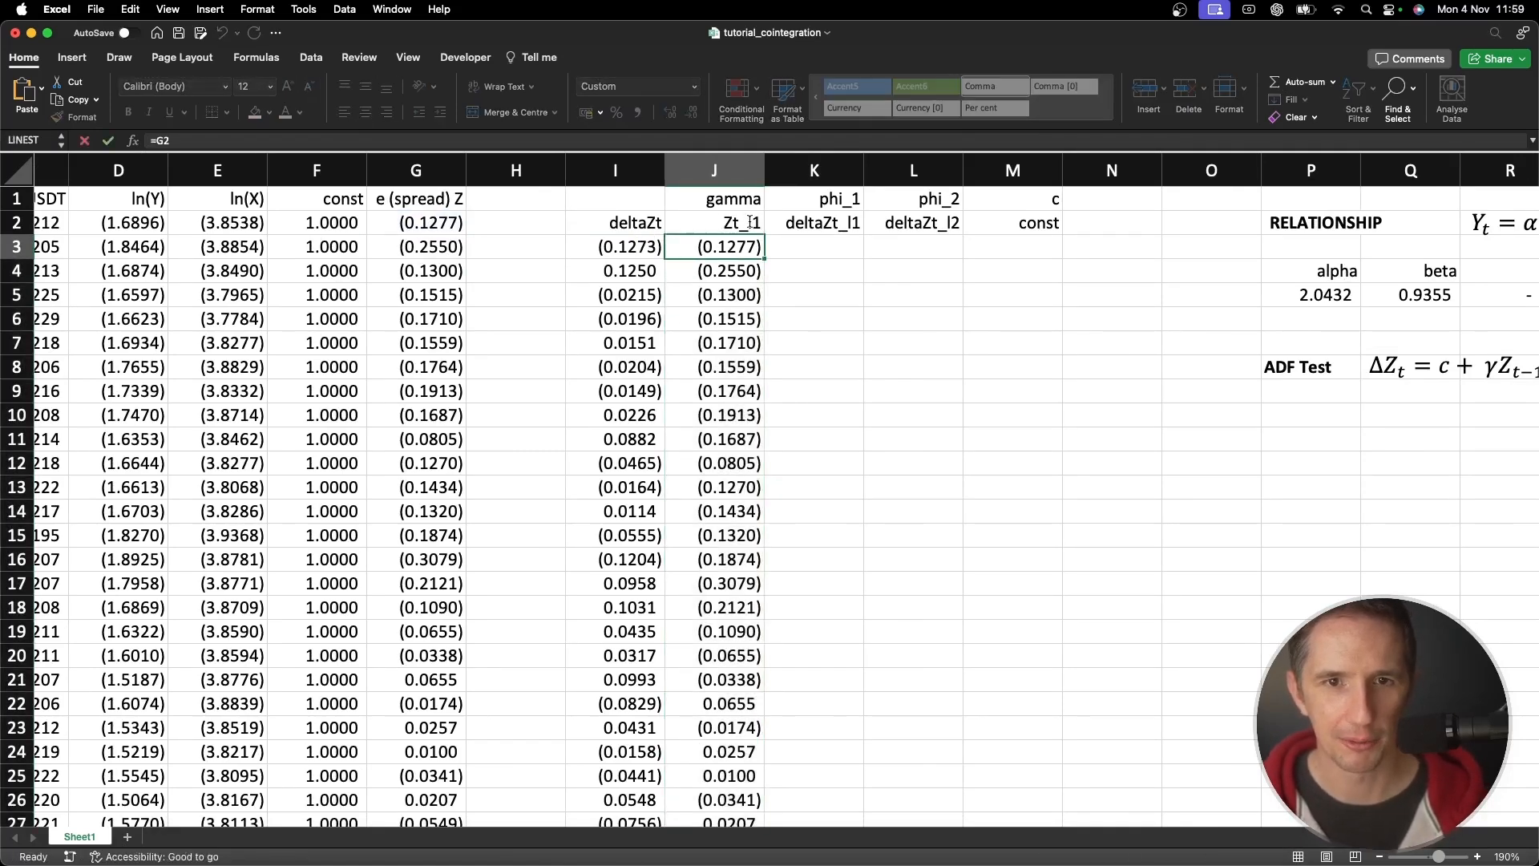
pyautogui.press('Escape')
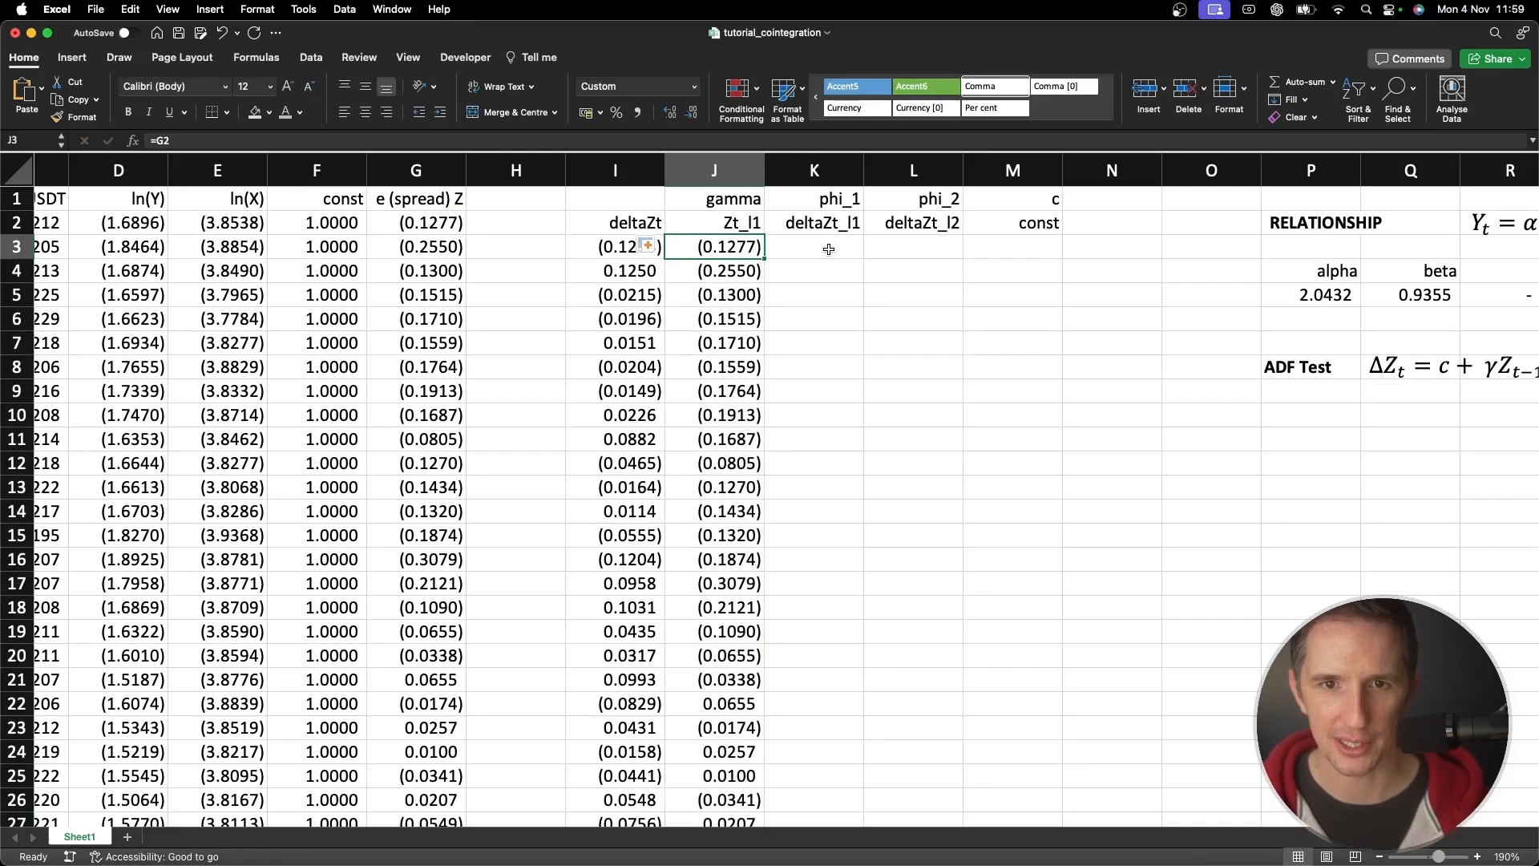
# Reference I3 in K4 as the first lag of deltaZt and fill it down the deltaZt_l1 column
pyautogui.click(824, 275)
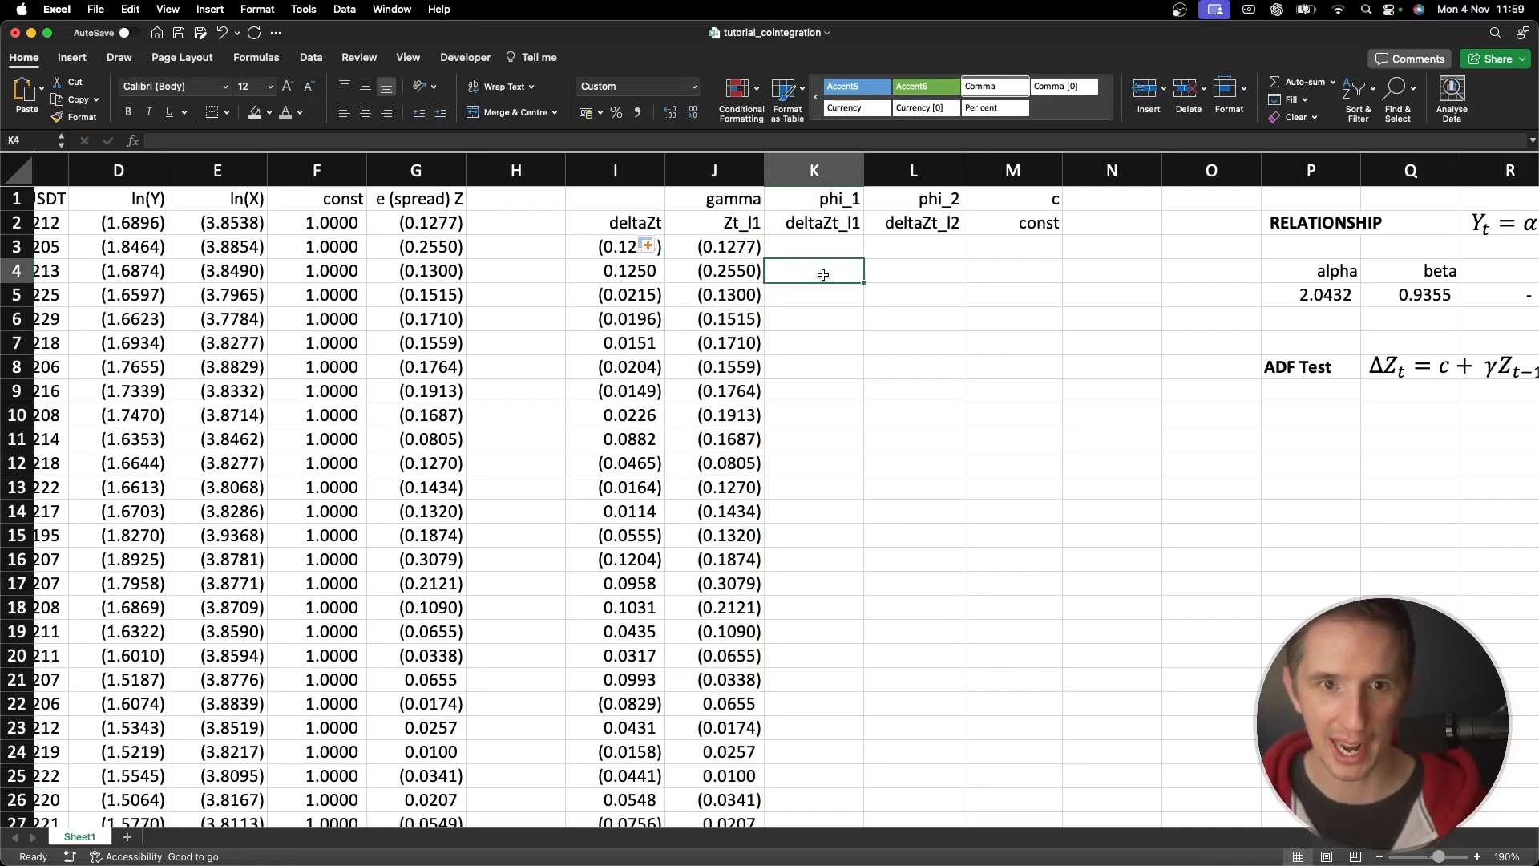
pyautogui.write('=')
pyautogui.press('Left')
pyautogui.press('Left')
pyautogui.press('Up')
pyautogui.press('Return')
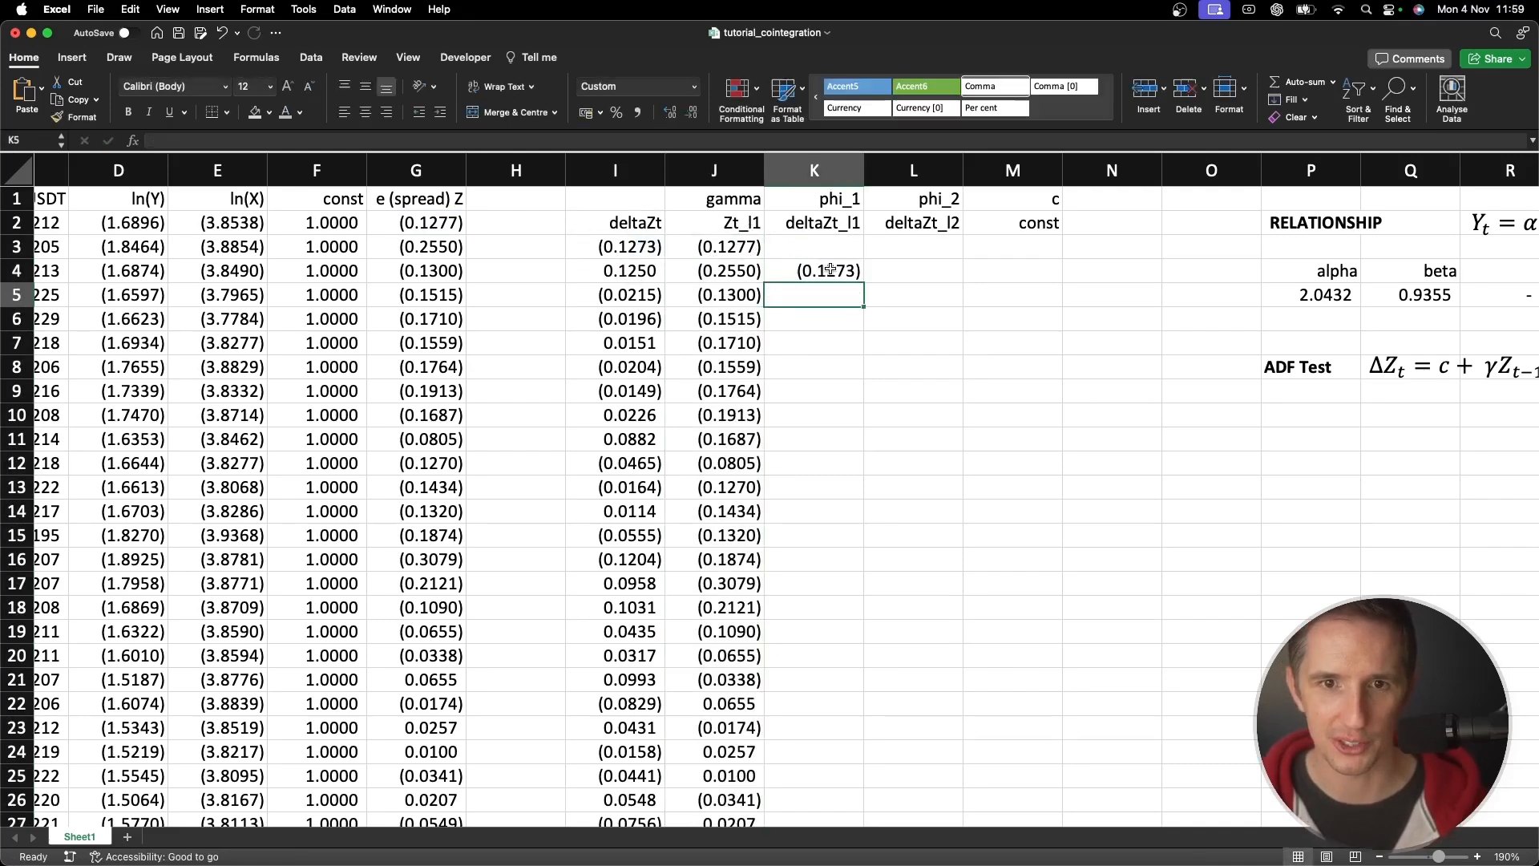
pyautogui.click(830, 270)
pyautogui.doubleClick(863, 282)
# Enter =I3 in L5 as the second lag of deltaZt and fill it down the deltaZt_l2 column
pyautogui.click(909, 288)
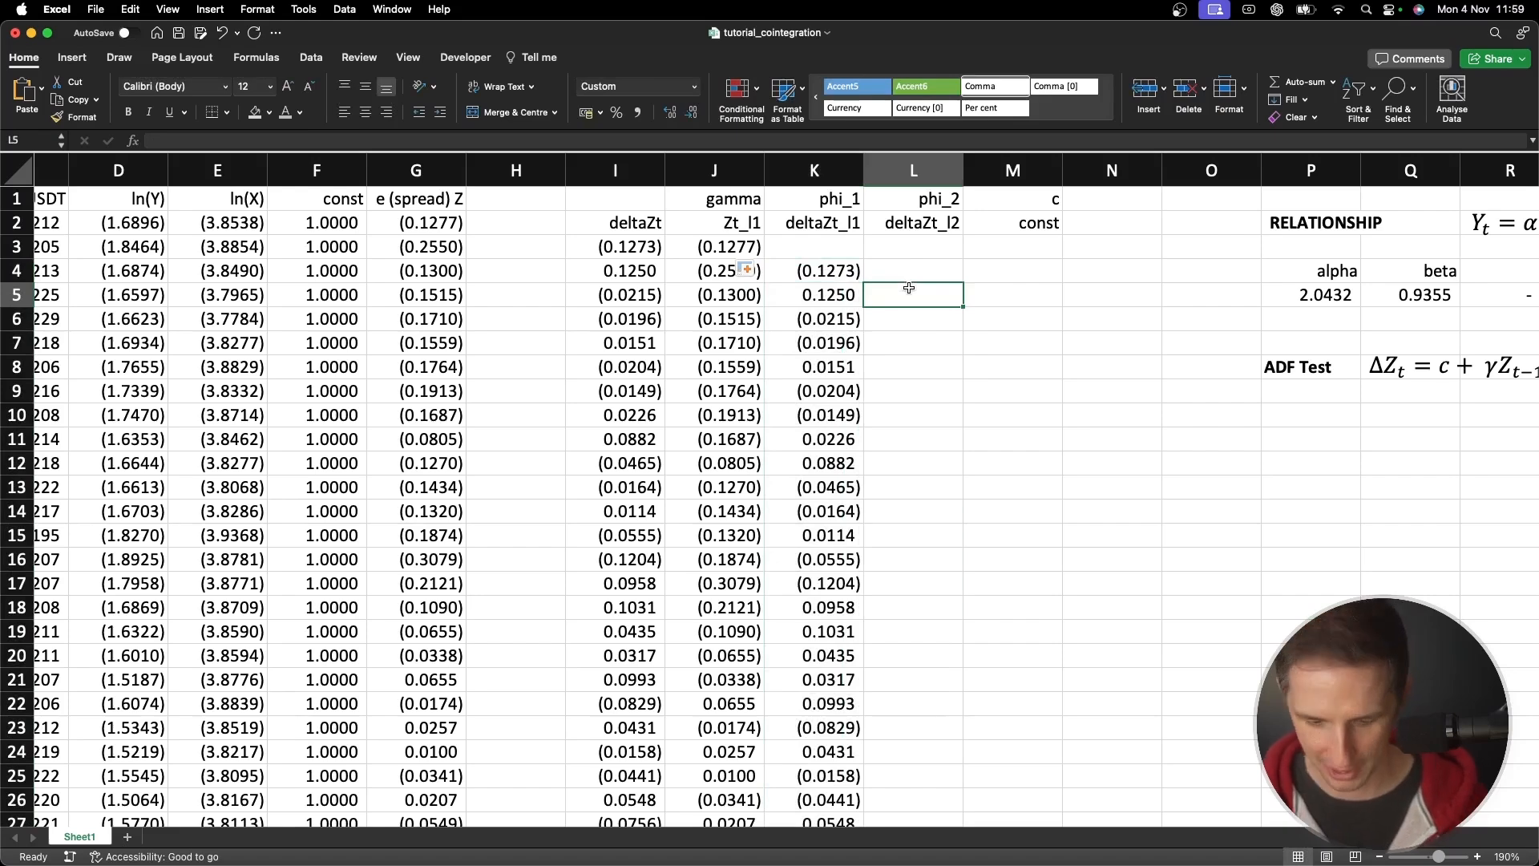
pyautogui.write('=')
pyautogui.press('Left')
pyautogui.press('Left')
pyautogui.press('Left')
pyautogui.press('Up')
pyautogui.press('Up')
pyautogui.press('Return')
pyautogui.click(938, 297)
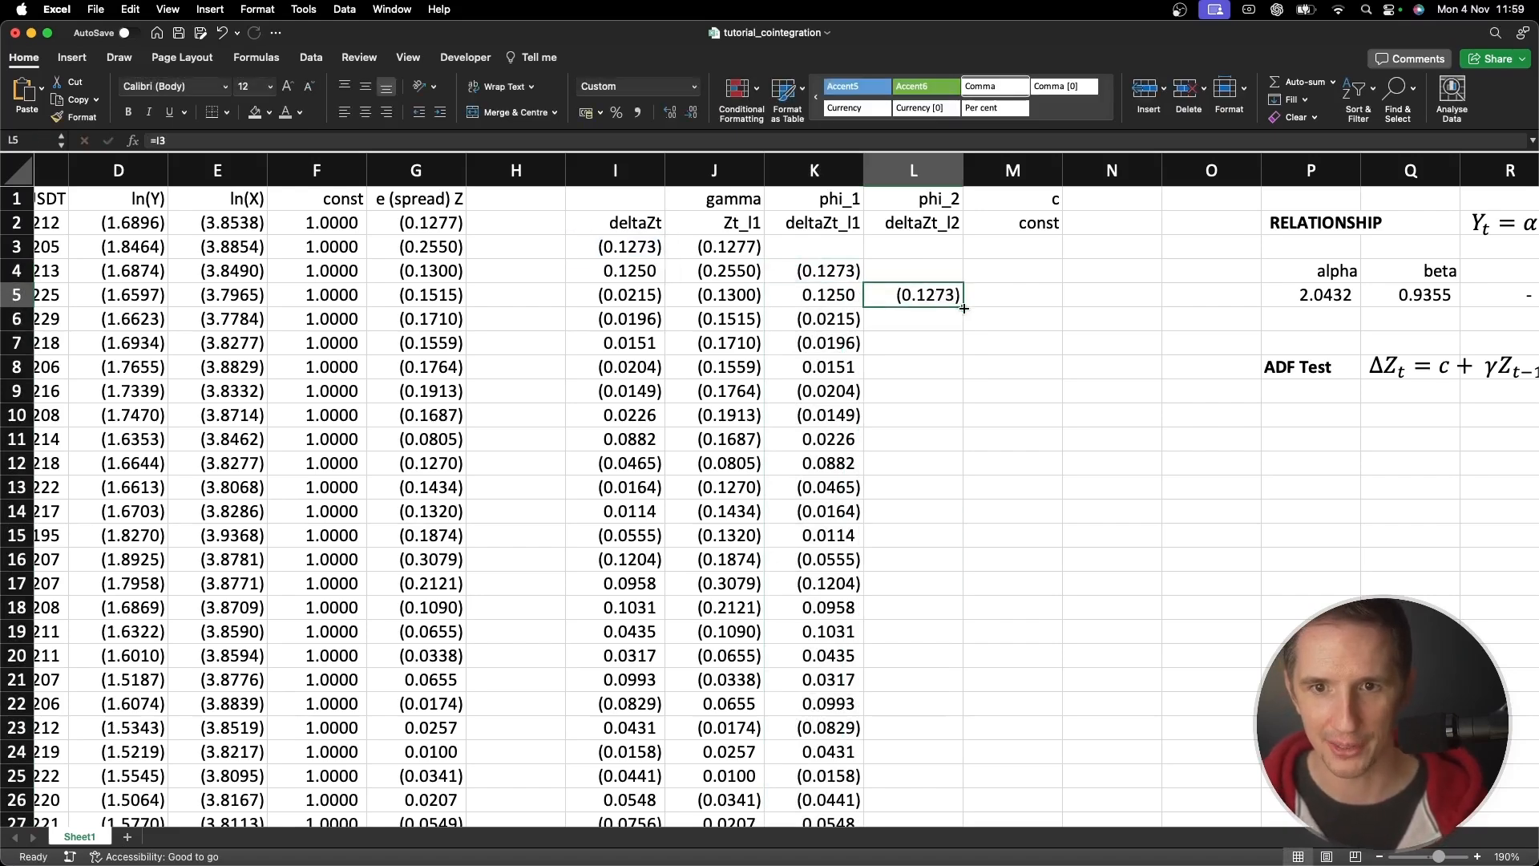
pyautogui.doubleClick(964, 308)
# Fill the const column with 1 from M5 down to the end of the data and save the workbook
pyautogui.click(1016, 296)
pyautogui.write('1')
pyautogui.press('Return')
pyautogui.write('1')
pyautogui.press('Return')
pyautogui.write('1')
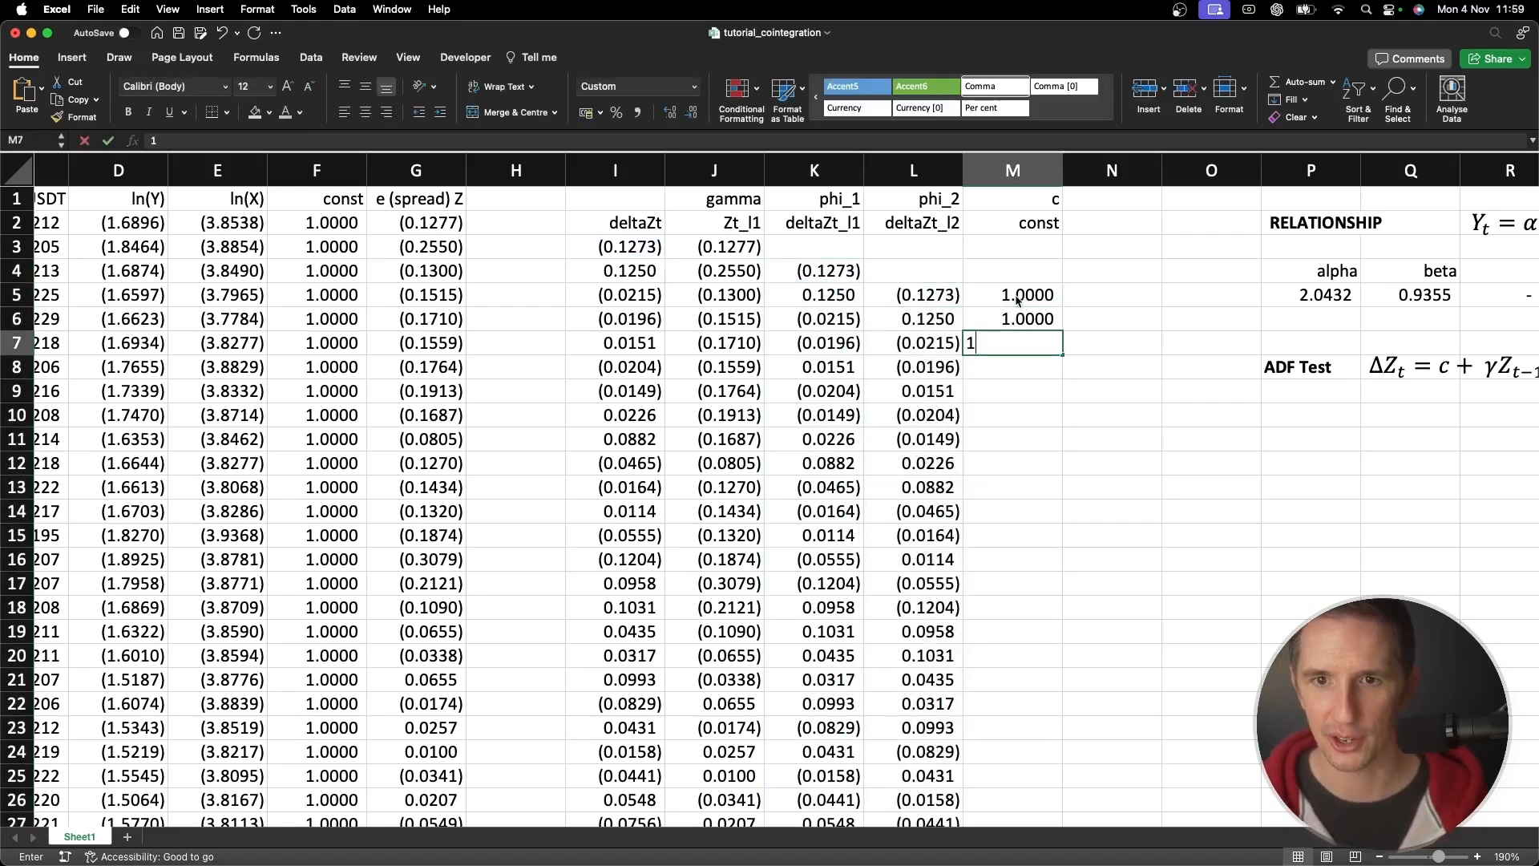
pyautogui.press('Return')
pyautogui.write('1')
pyautogui.press('Return')
pyautogui.moveTo(1016, 296); pyautogui.dragTo(1031, 367)
pyautogui.doubleClick(1062, 378)
pyautogui.click(1027, 322)
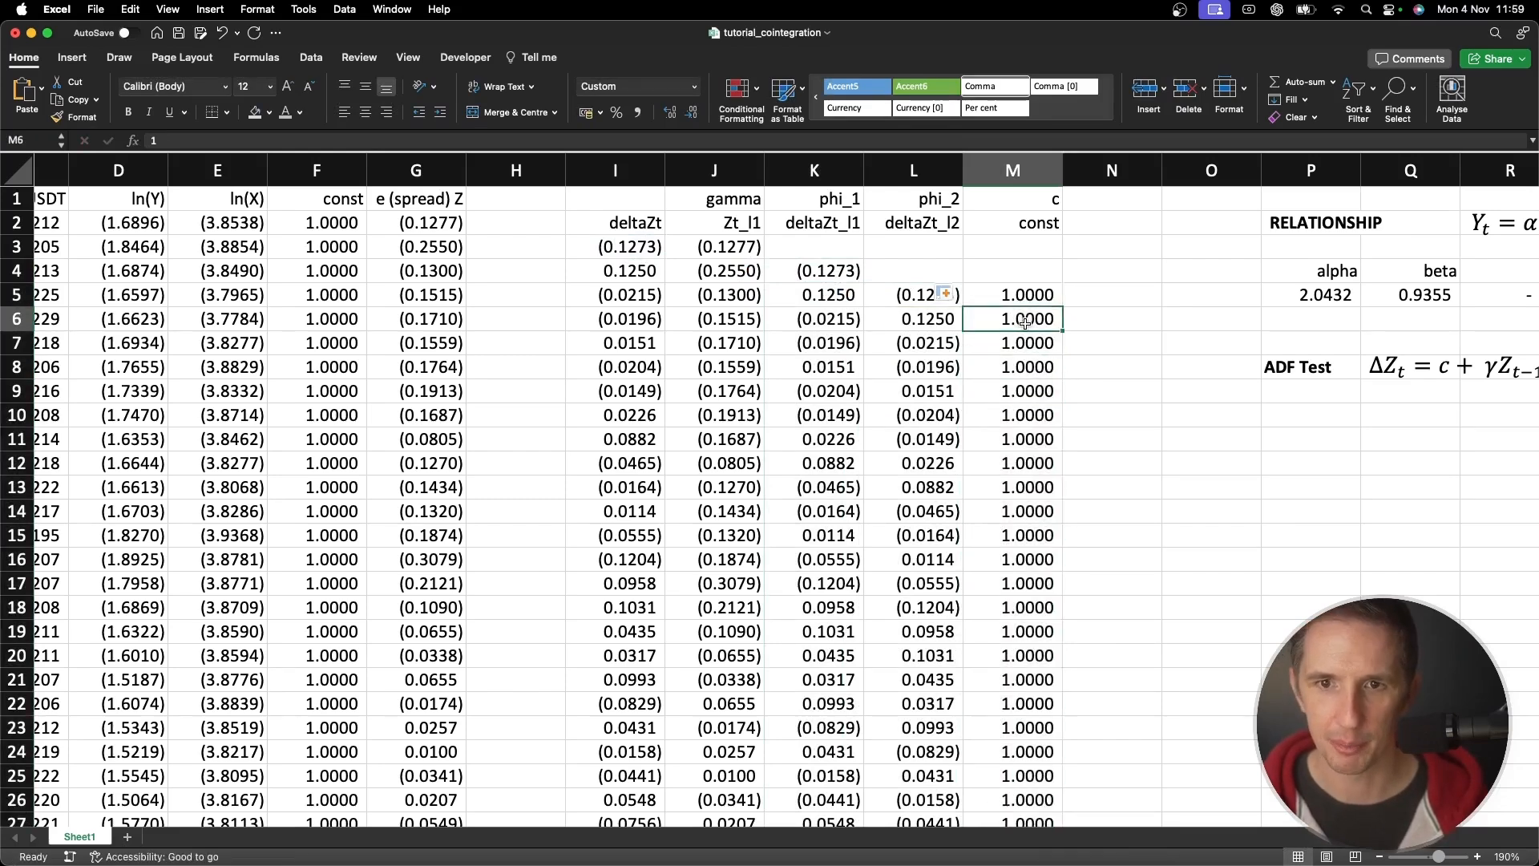
pyautogui.press('super+s')
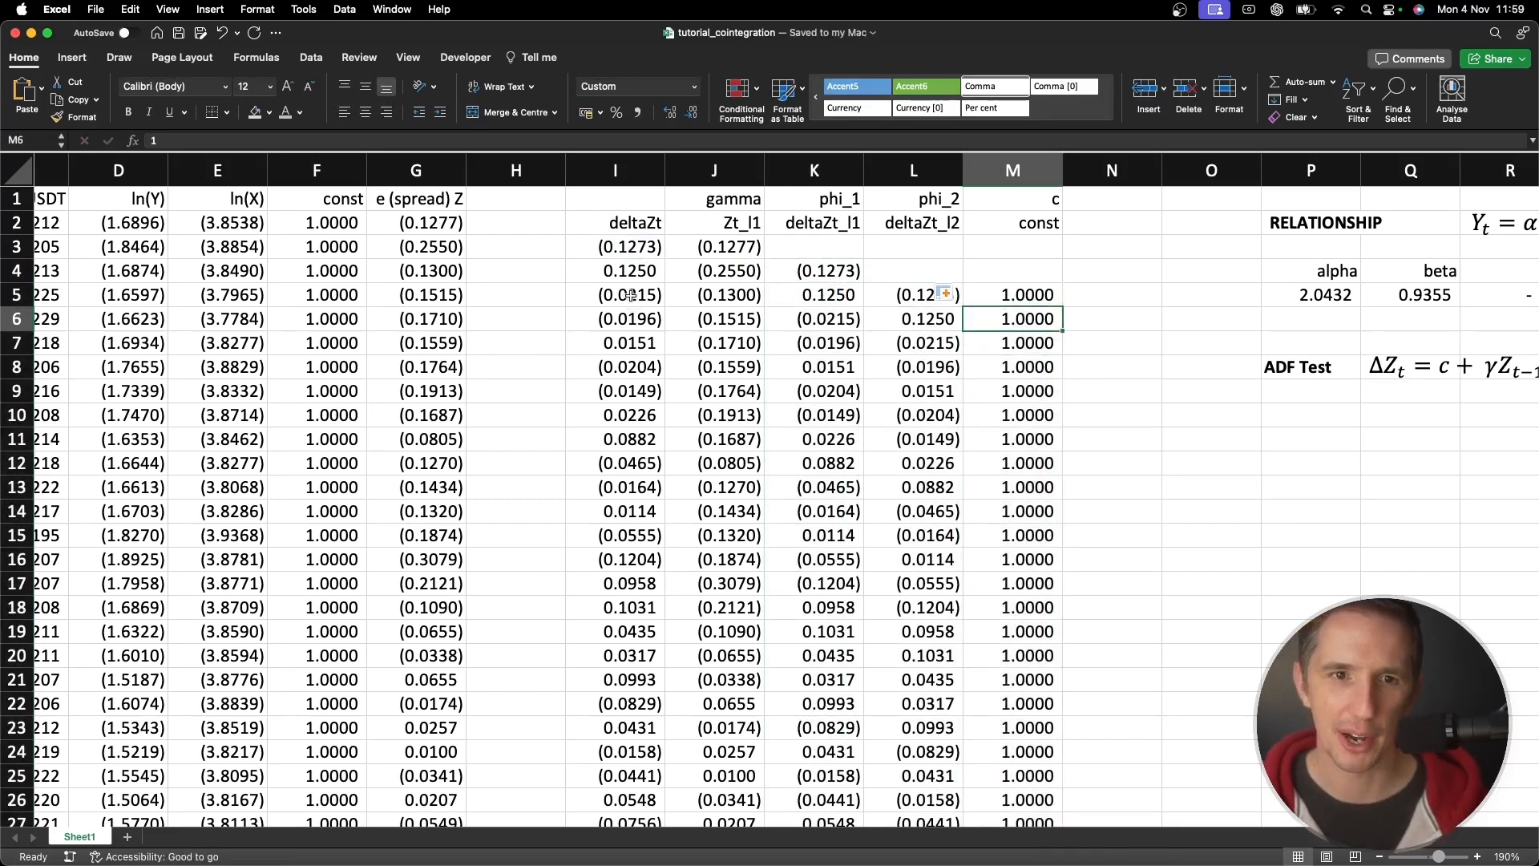
# Enter the label (Y) in I1 above deltaZt to mark it as the dependent variable
pyautogui.click(628, 202)
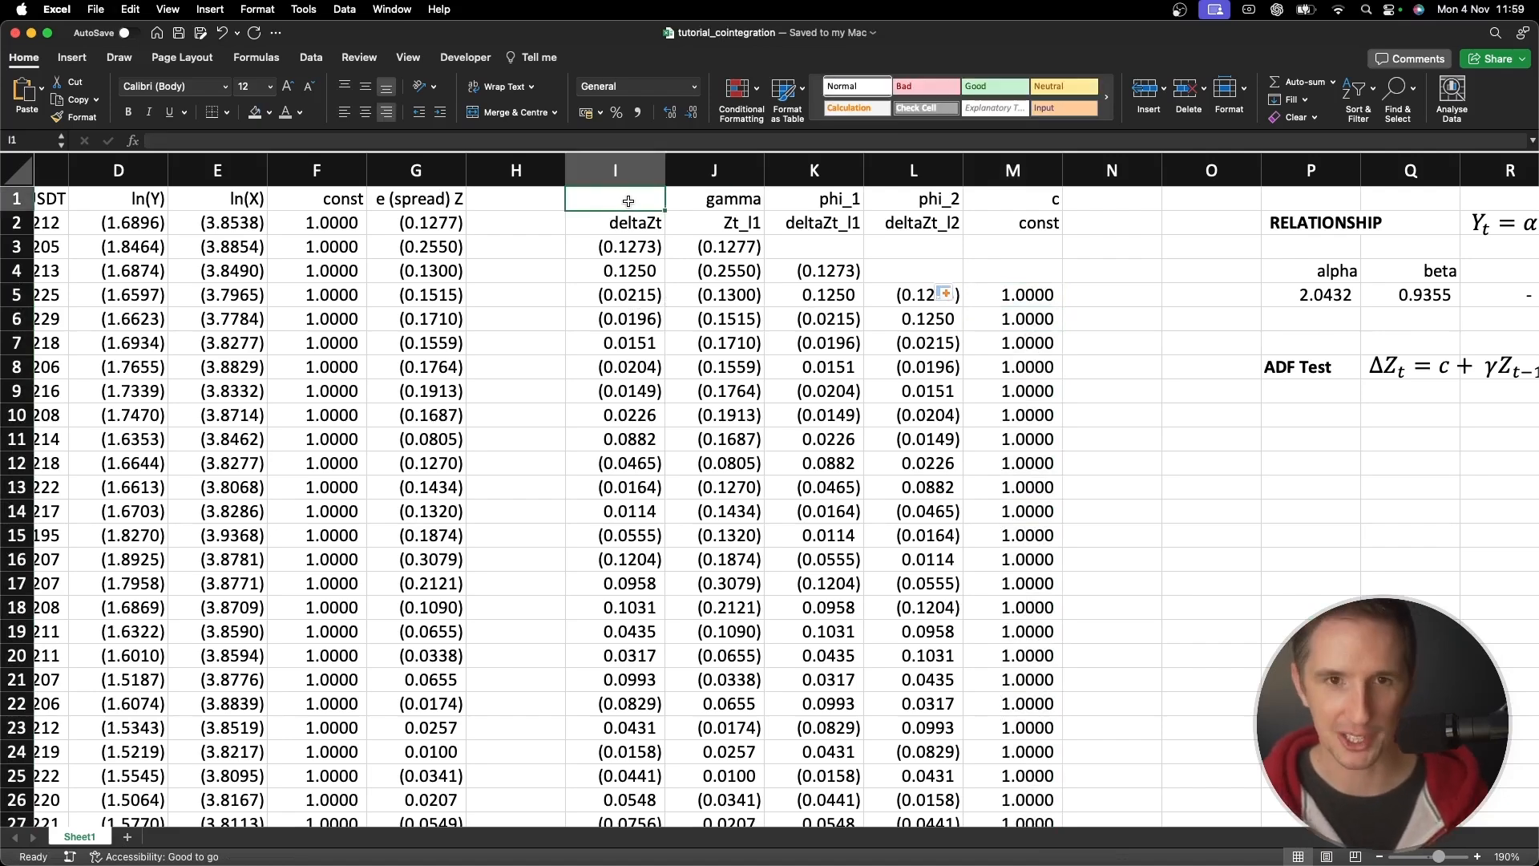
pyautogui.write('(Y)')
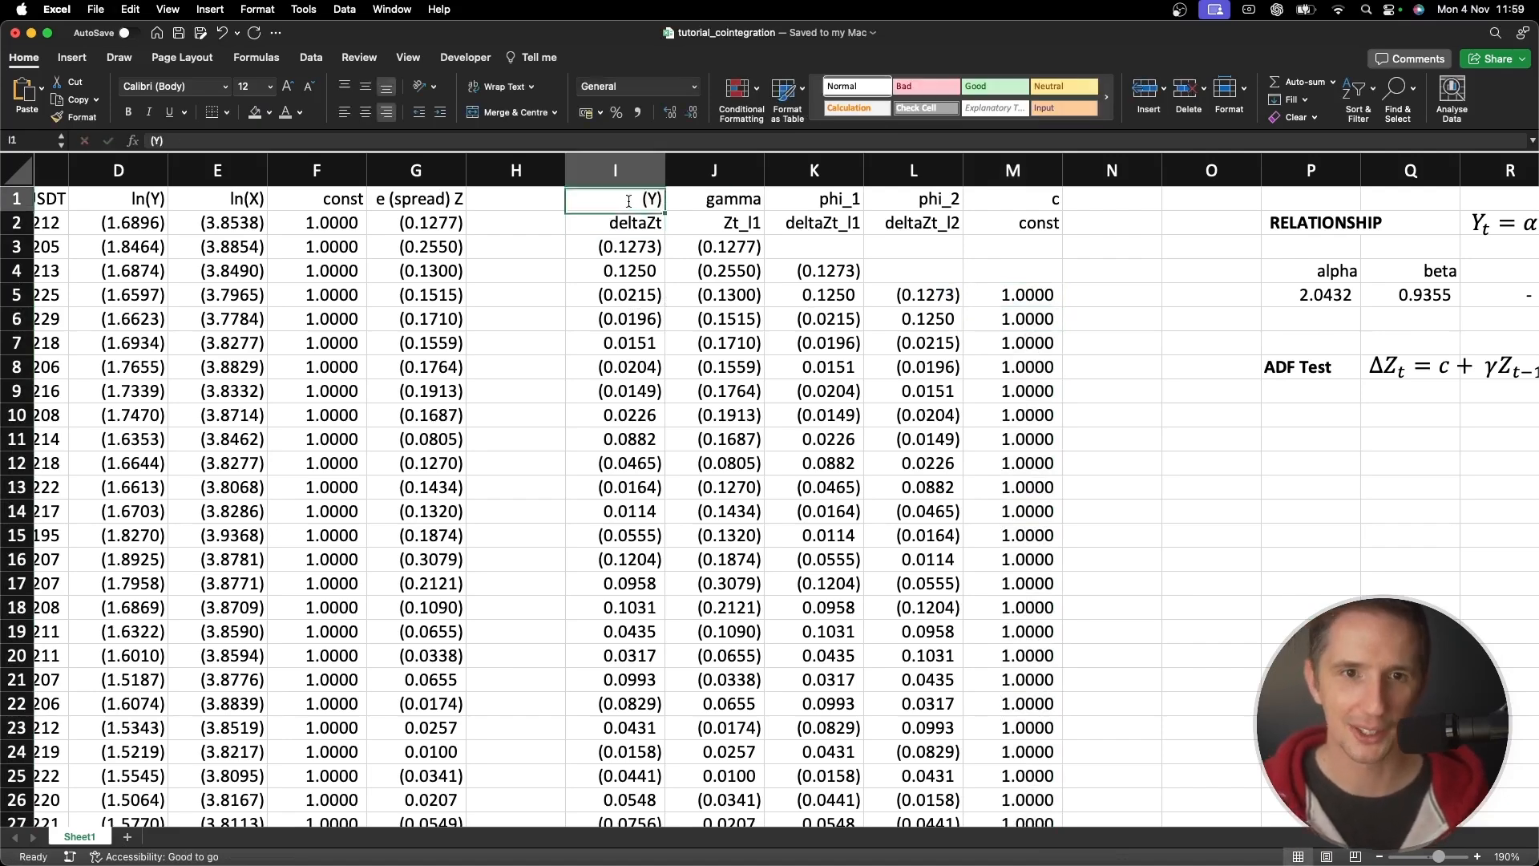
pyautogui.click(1399, 414)
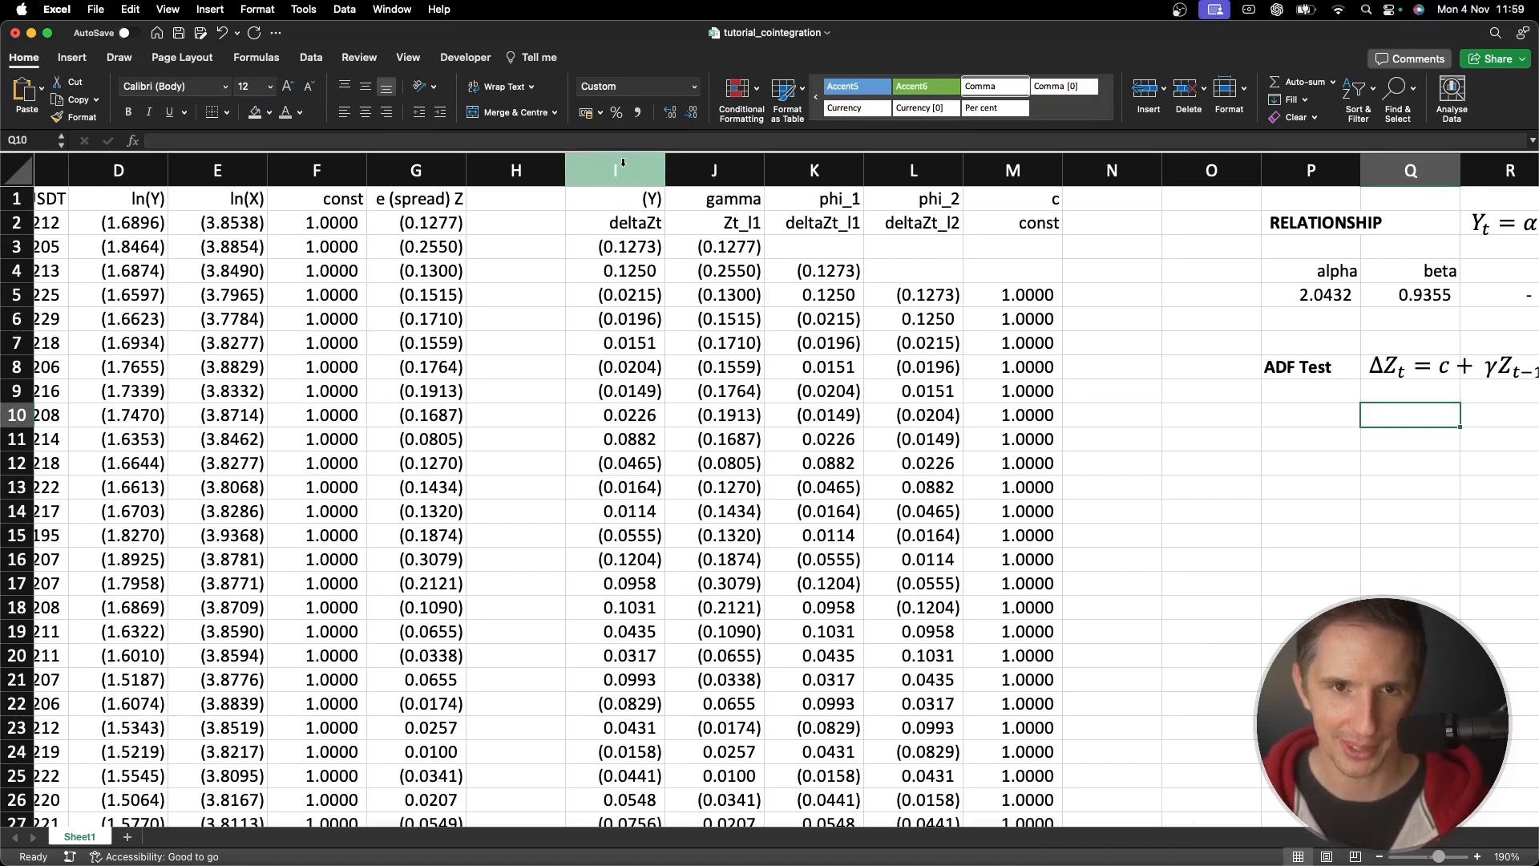
pyautogui.click(615, 170)
pyautogui.moveTo(714, 170); pyautogui.dragTo(1049, 185)
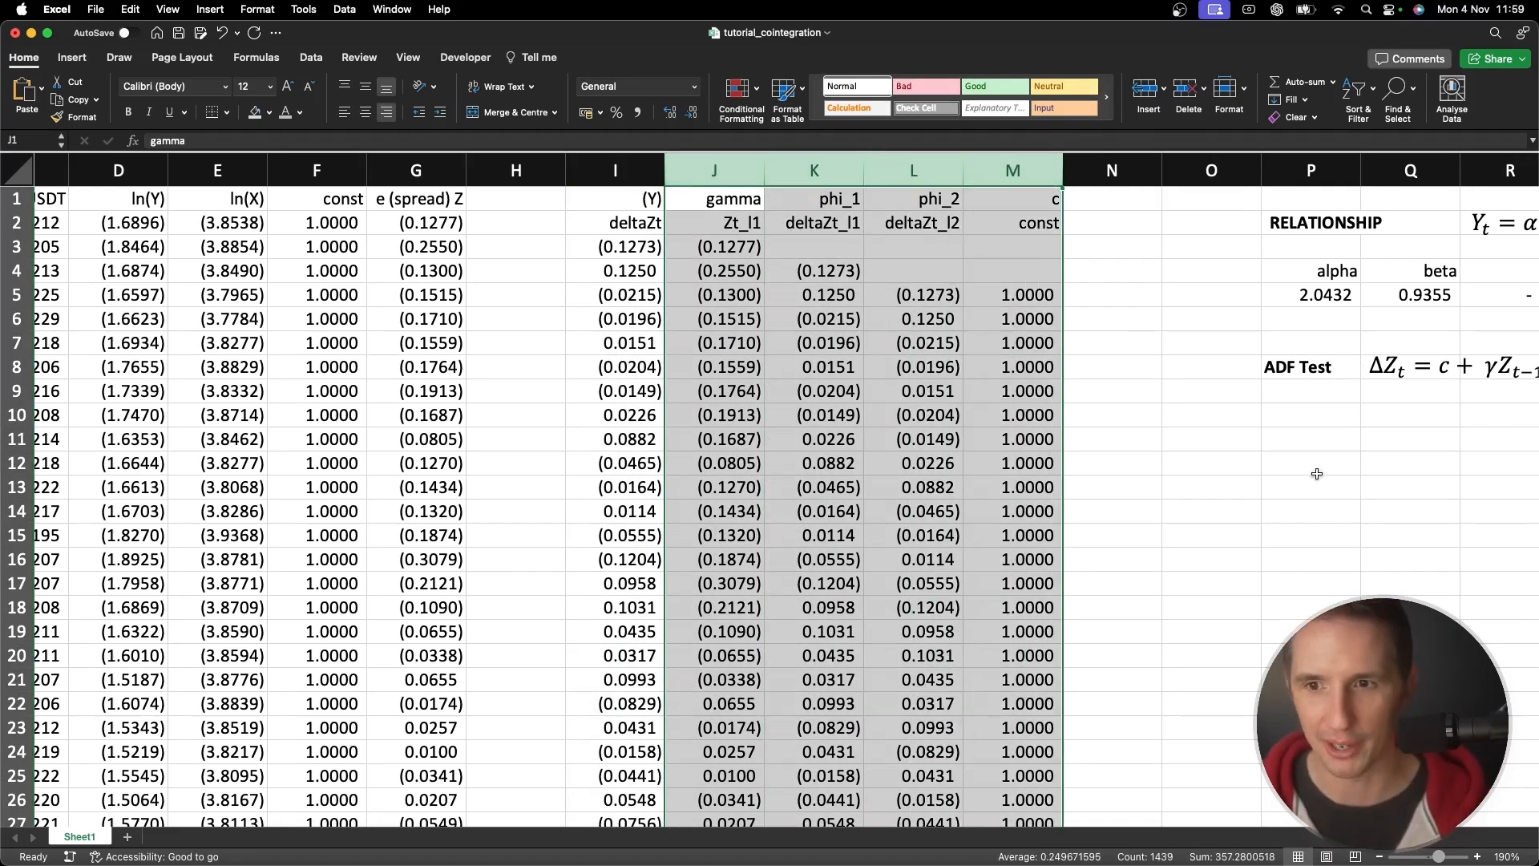
# Start a LINEST formula in P10 under ADF Test with the absolute range $I$5:$I$361 as the known y values
pyautogui.click(1289, 416)
pyautogui.write('=LINEST(')
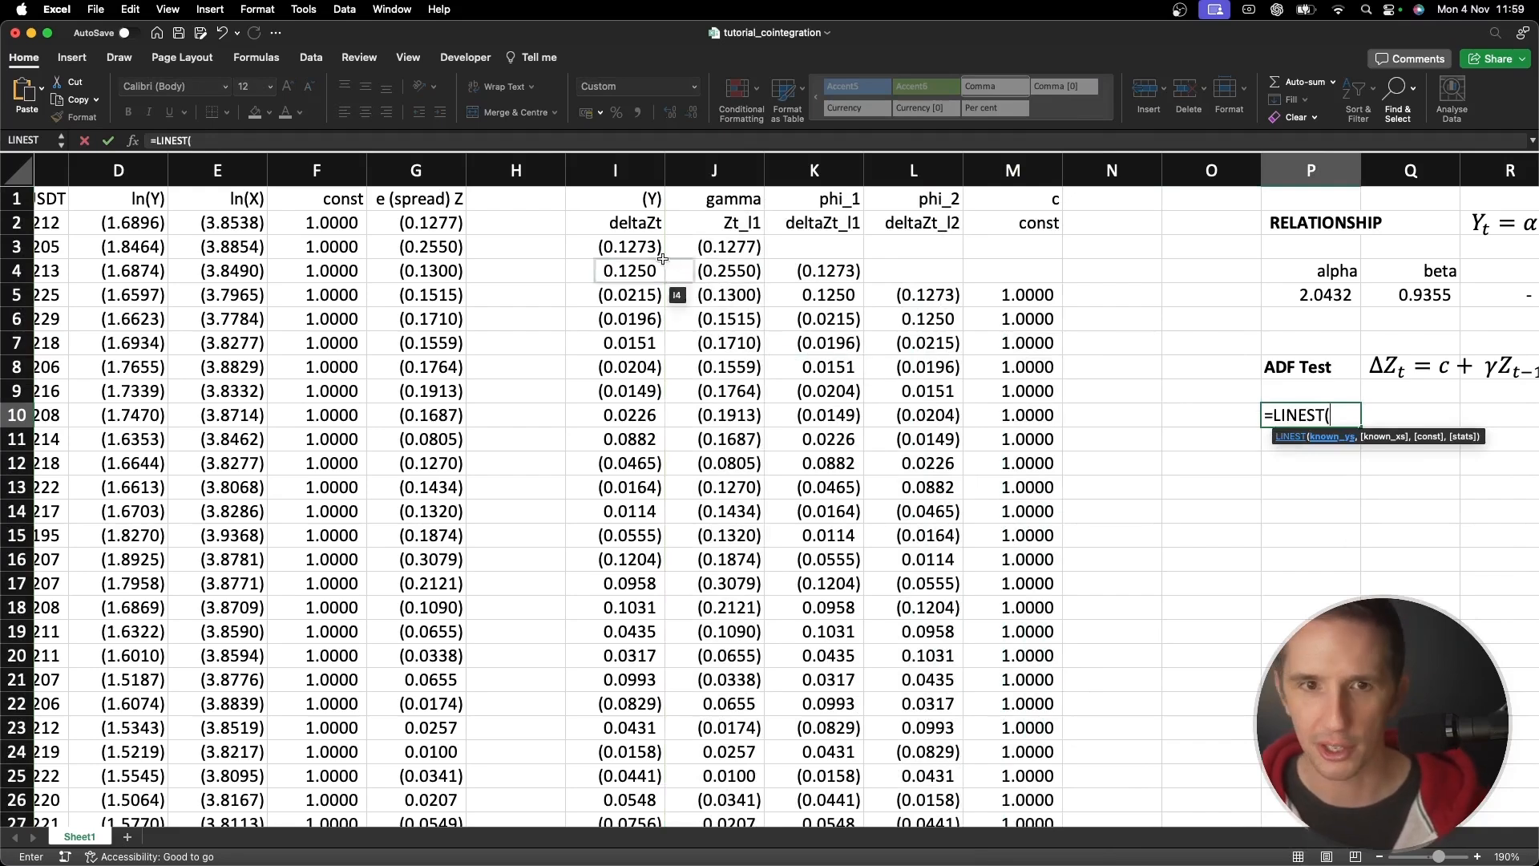
pyautogui.click(659, 293)
pyautogui.press('super+shift+Down')
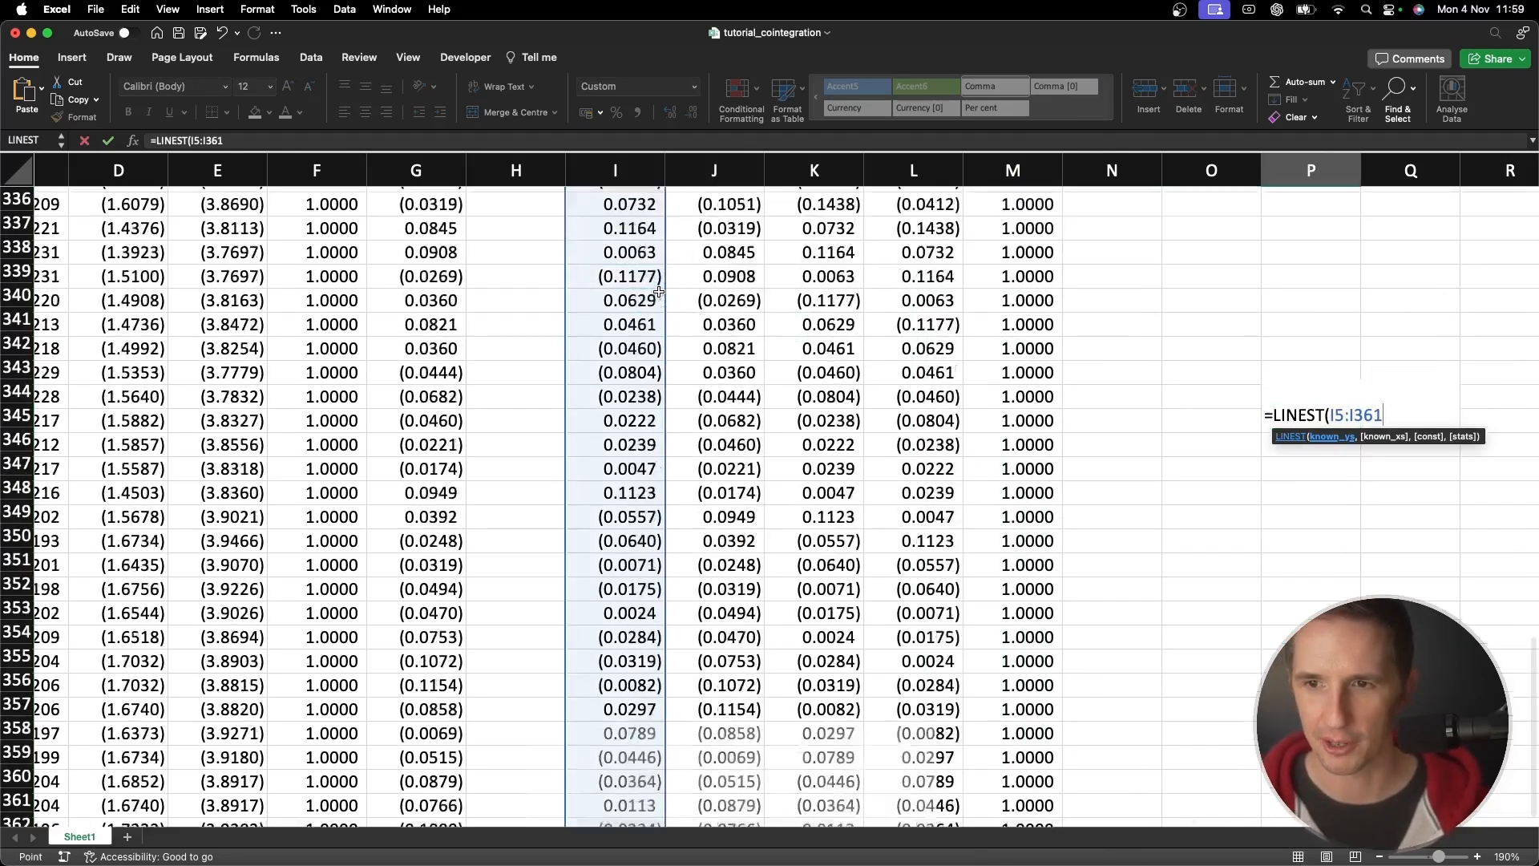
pyautogui.press('F4')
pyautogui.write(',')
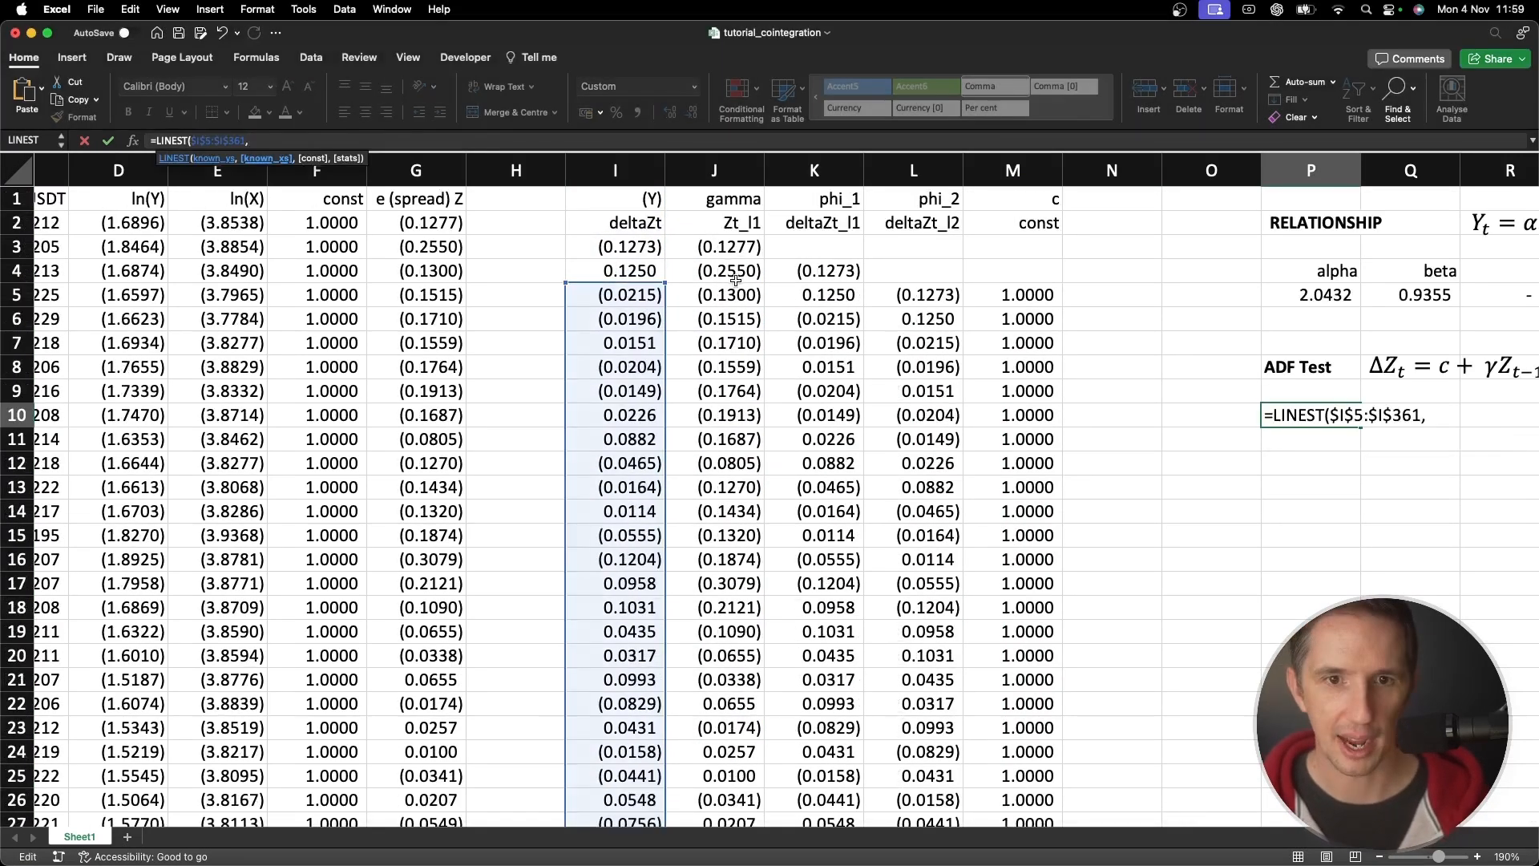
# Add the absolute range $J$5:$M$361 as the known x values of the LINEST formula
pyautogui.moveTo(717, 294); pyautogui.dragTo(1017, 289)
pyautogui.press('super+shift+Down')
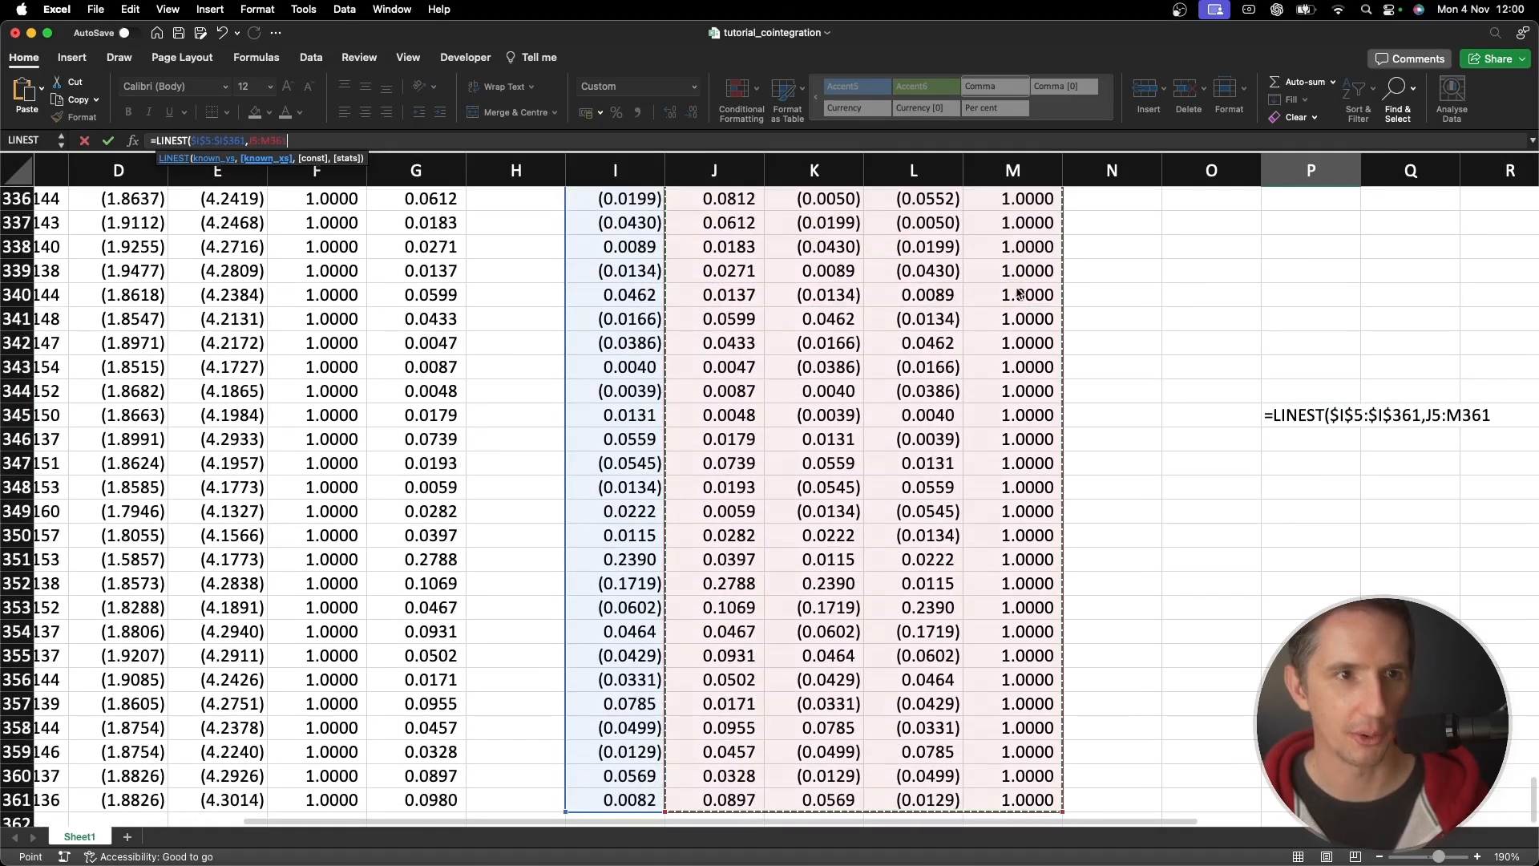
pyautogui.click(313, 144)
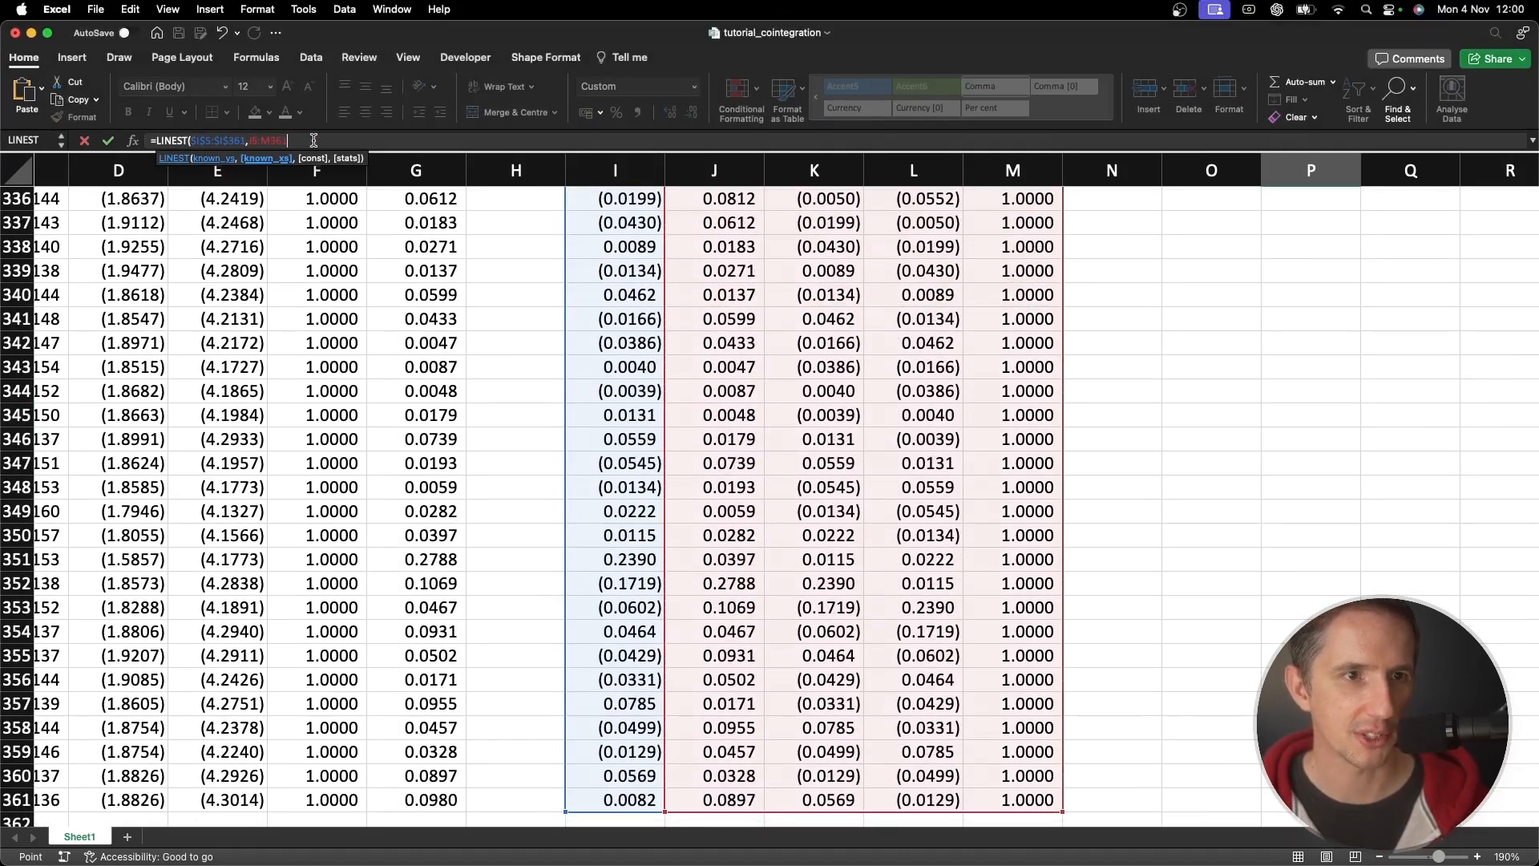
pyautogui.moveTo(314, 140); pyautogui.dragTo(250, 143)
pyautogui.press('F4')
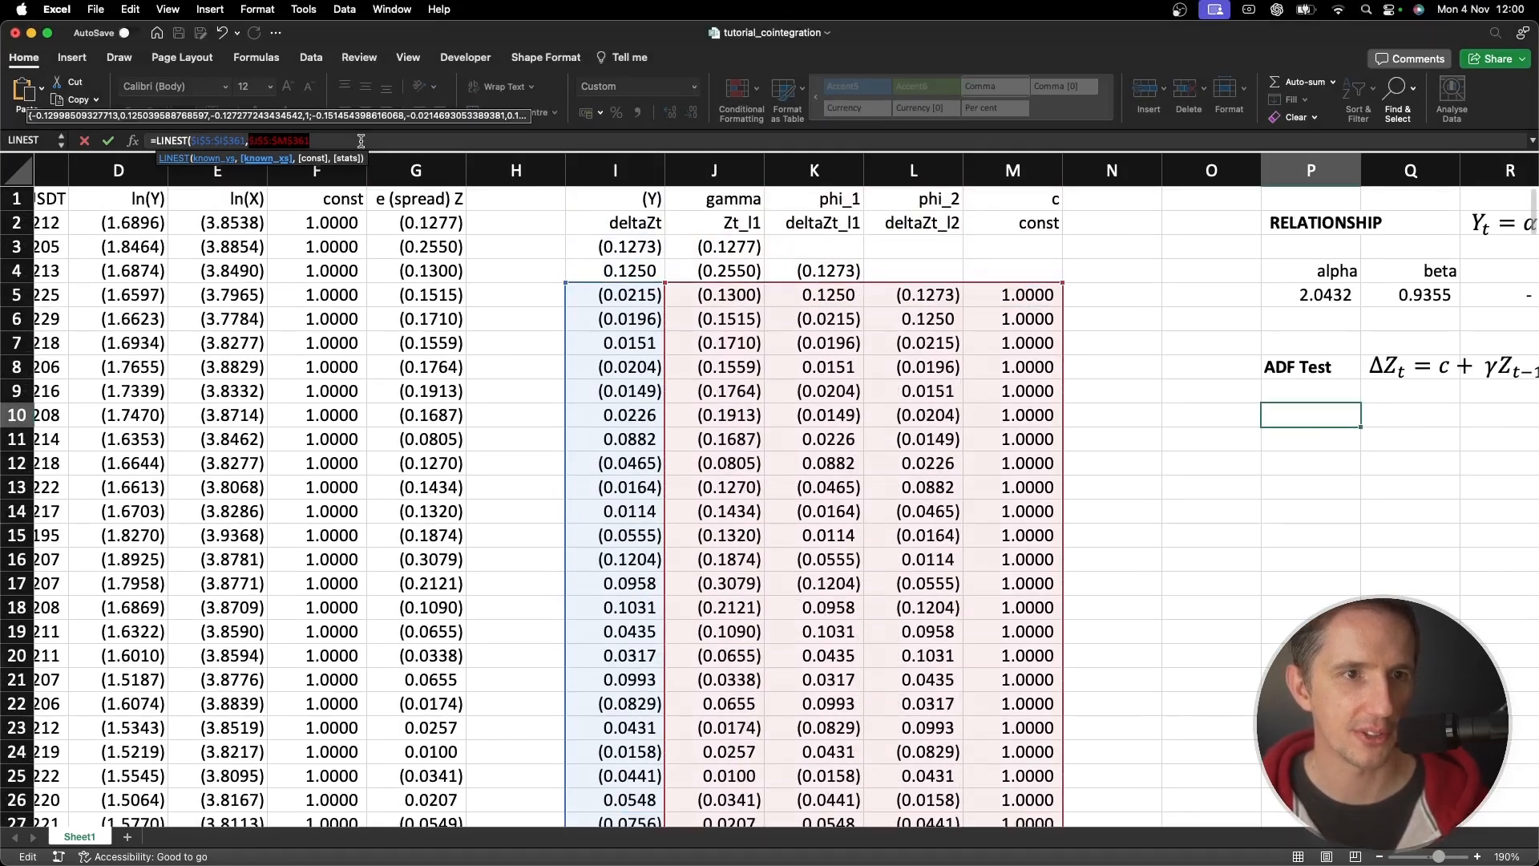
# Complete the LINEST formula with const set to 0 and stats set to 1
pyautogui.click(361, 141)
pyautogui.write(',0')
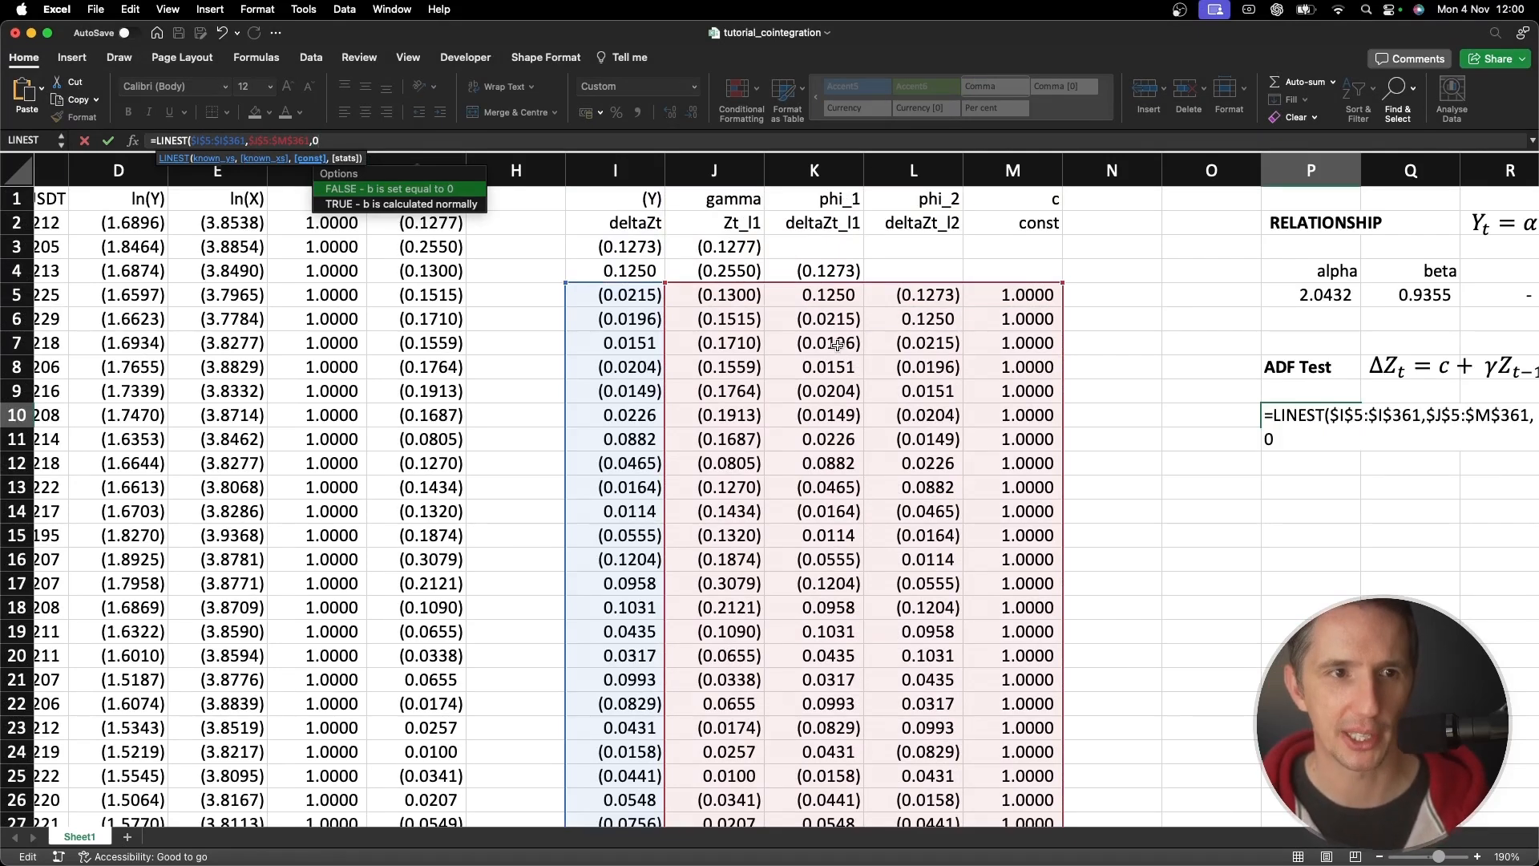
pyautogui.write(',1')
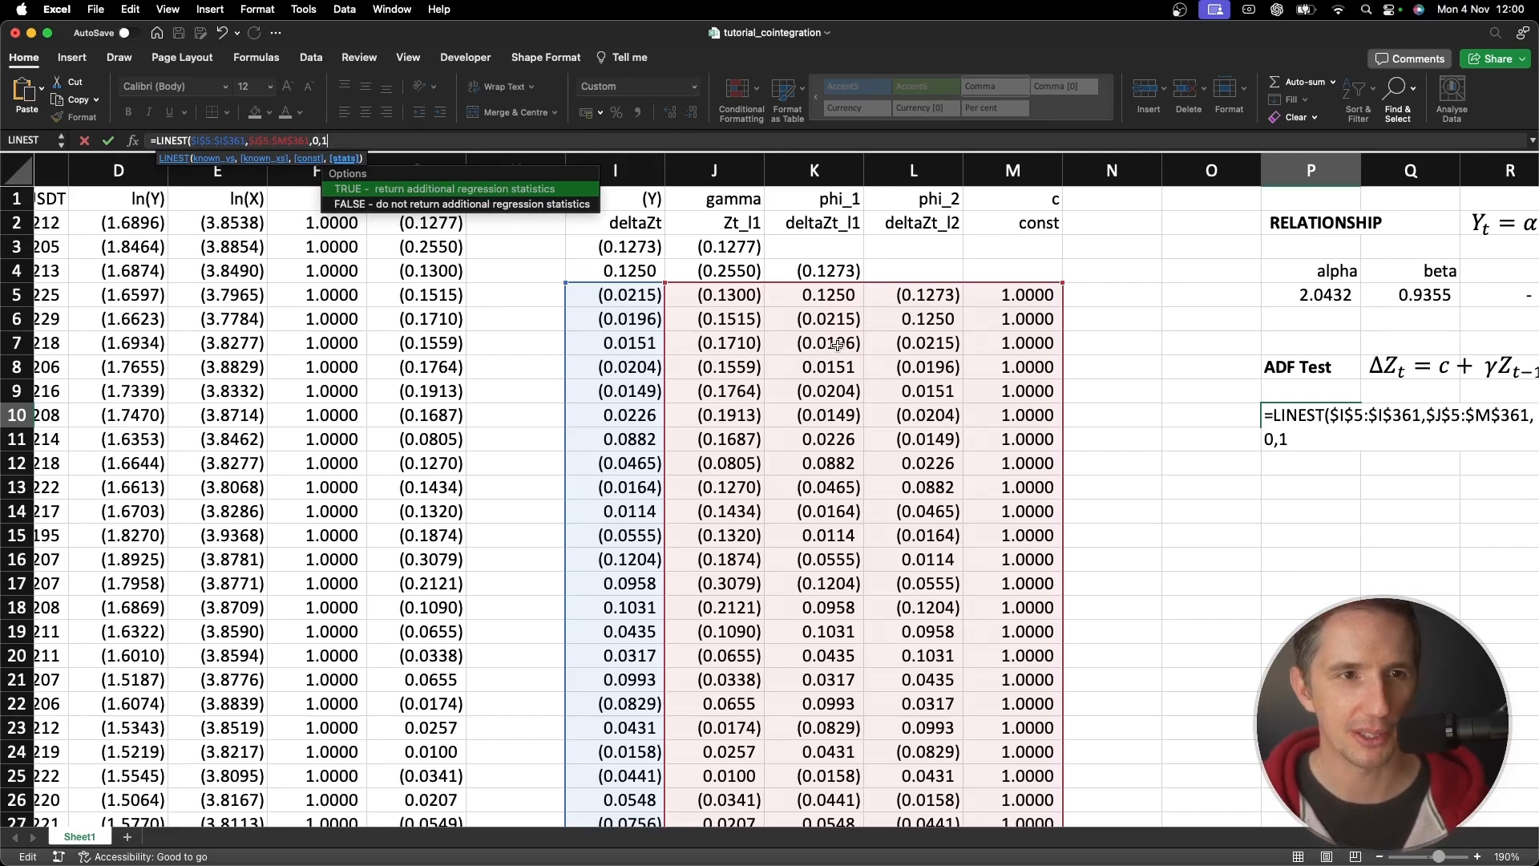
pyautogui.write(')')
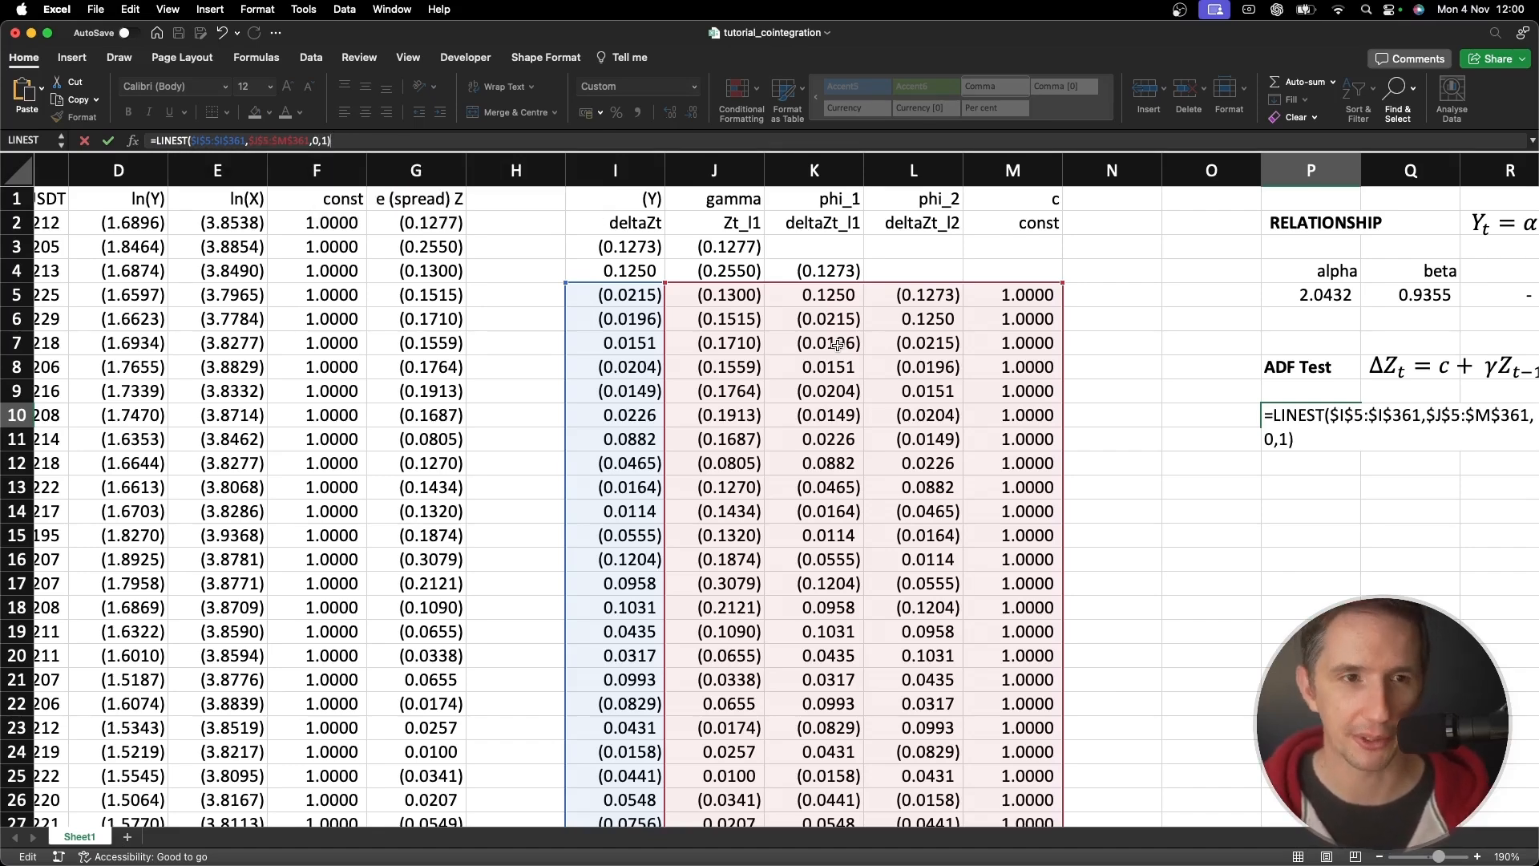
pyautogui.press('Return')
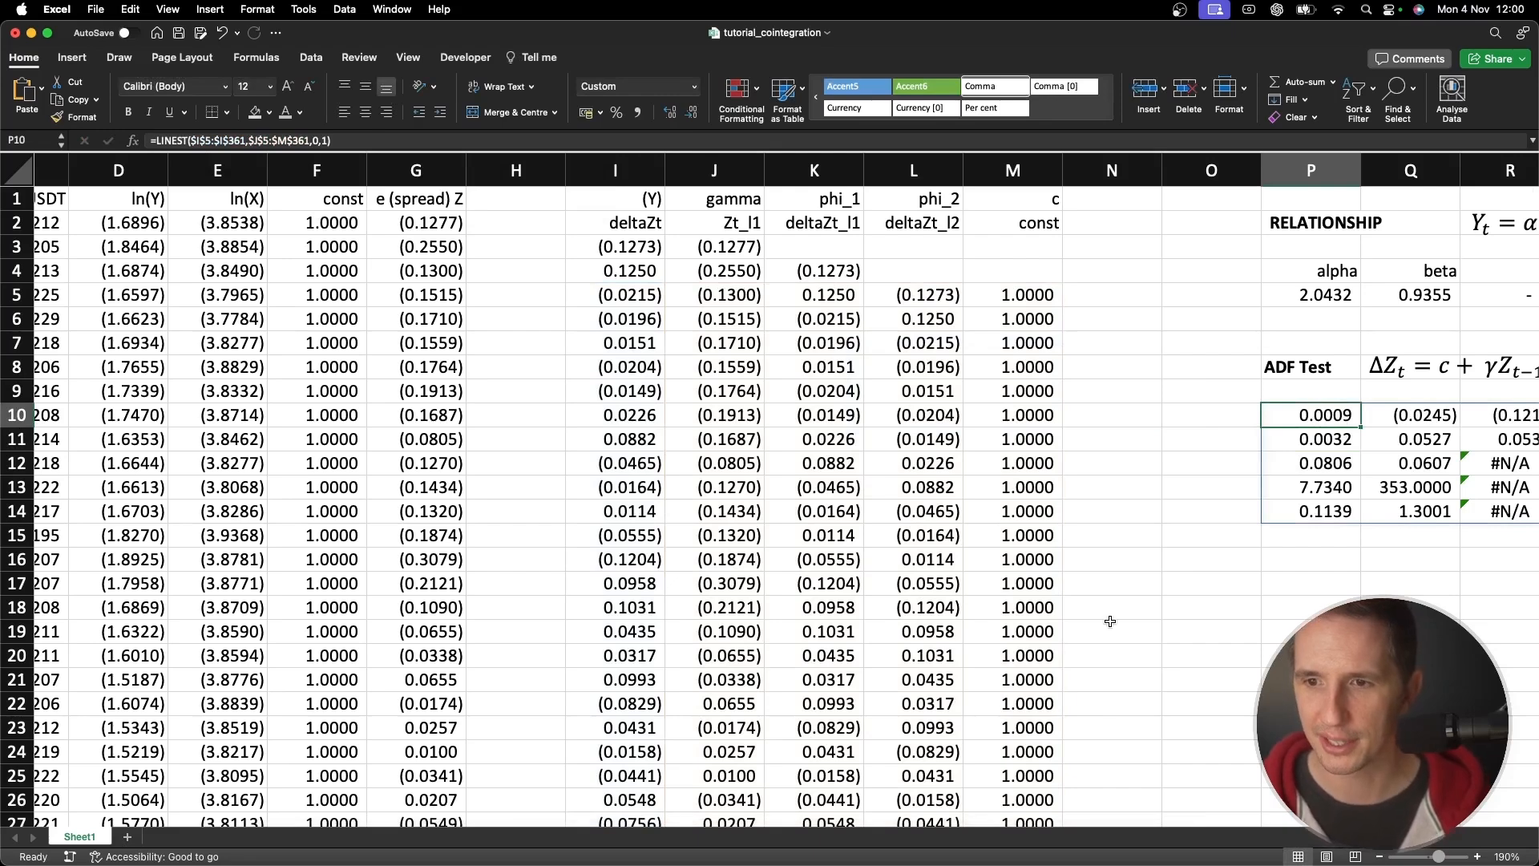
# Move the ADF Test LINEST output block down two rows so that it starts in P12
pyautogui.moveTo(1307, 653)
pyautogui.mouseDown()
pyautogui.moveTo(1306, 636)
pyautogui.moveTo(1475, 634)
pyautogui.moveTo(1298, 632)
pyautogui.mouseUp()
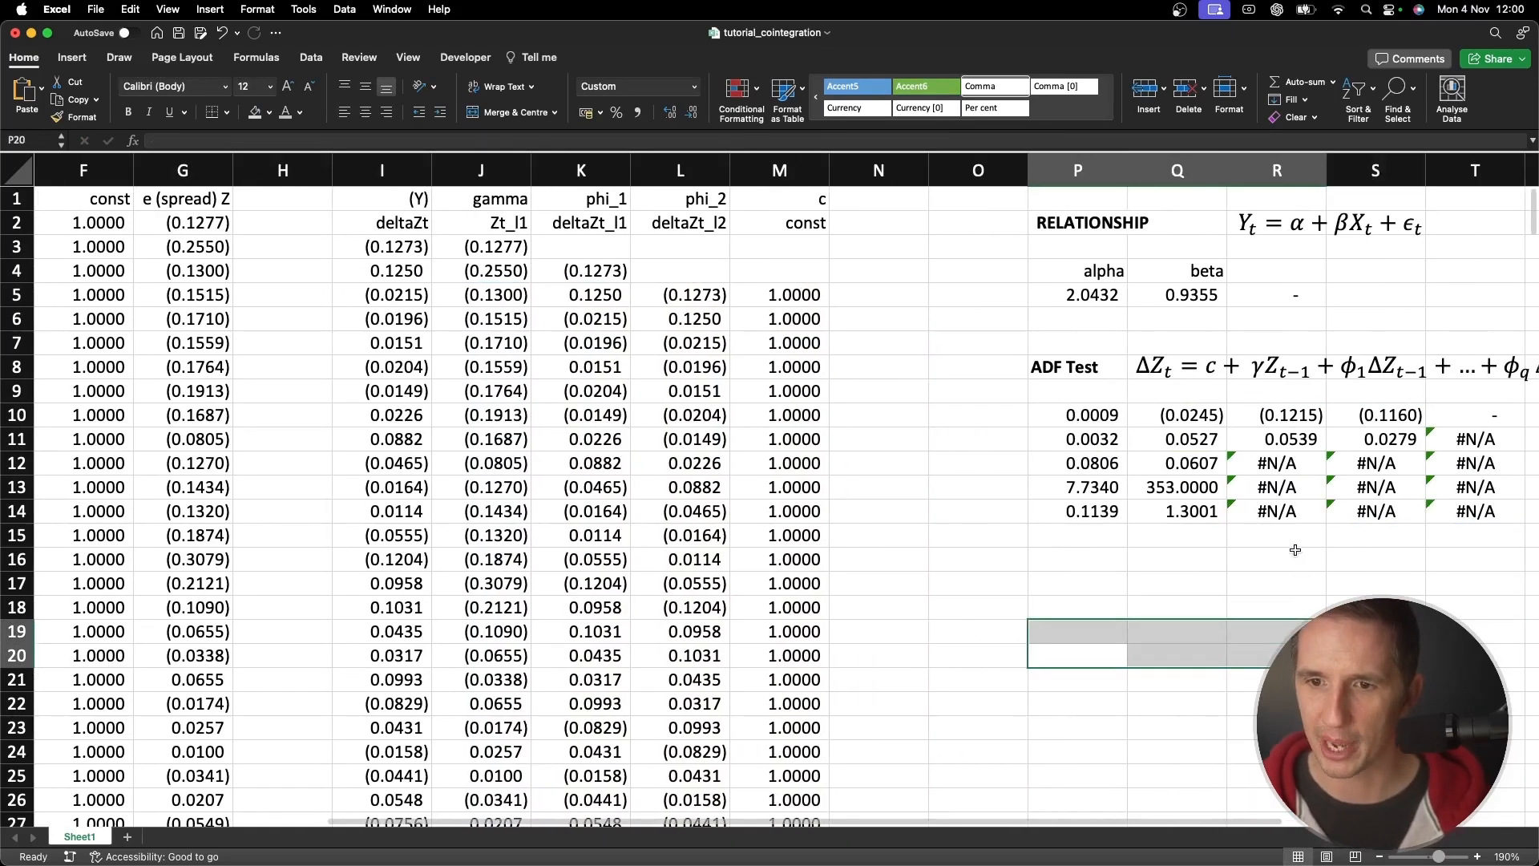
pyautogui.moveTo(1042, 409); pyautogui.dragTo(1441, 505)
pyautogui.press('super+c')
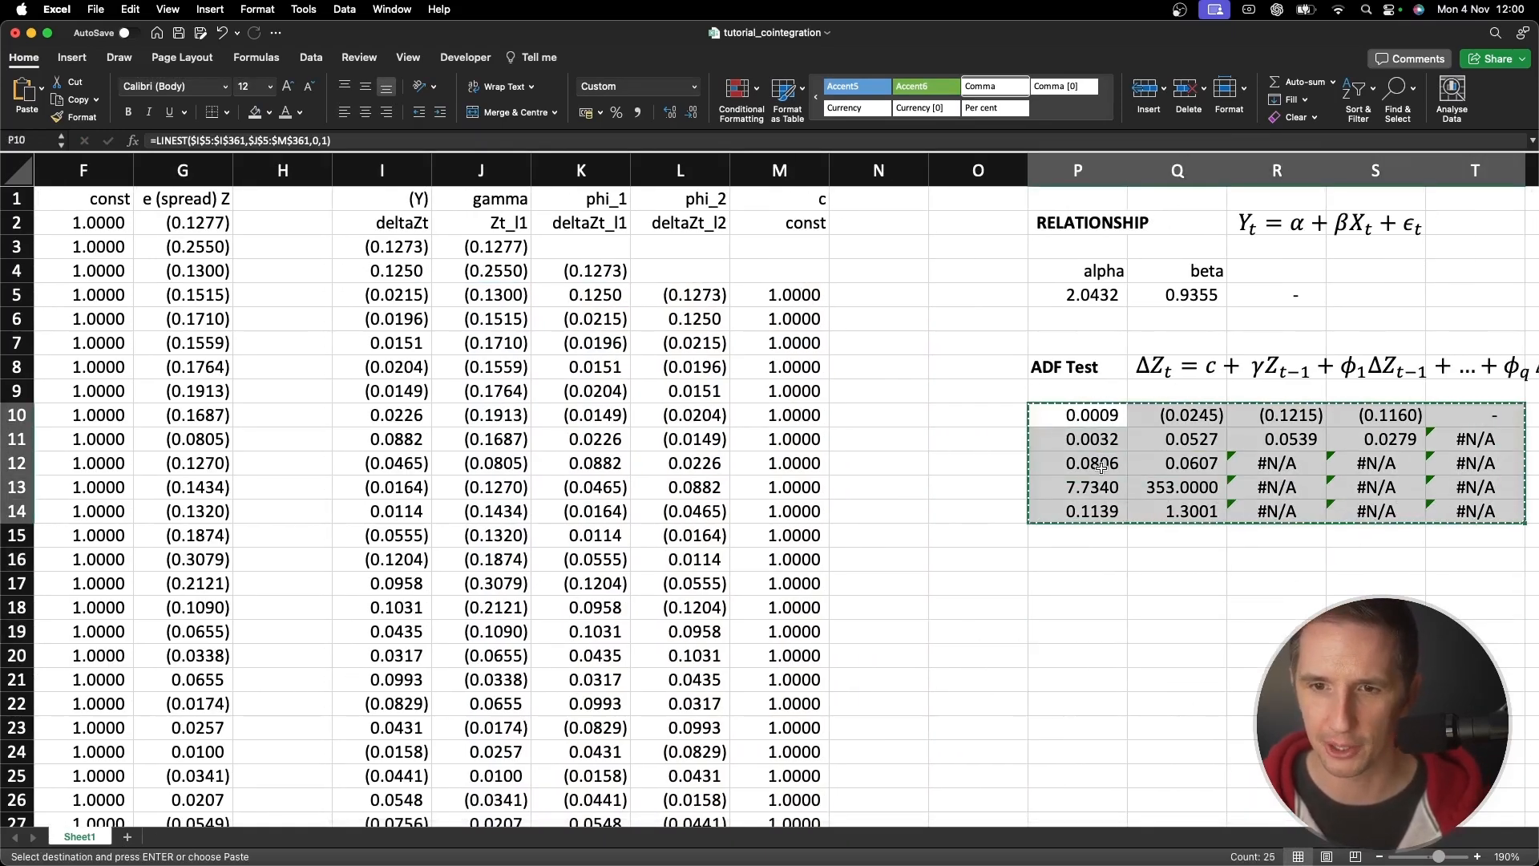
pyautogui.click(1100, 467)
pyautogui.press('Return')
pyautogui.press('Up')
pyautogui.press('Up')
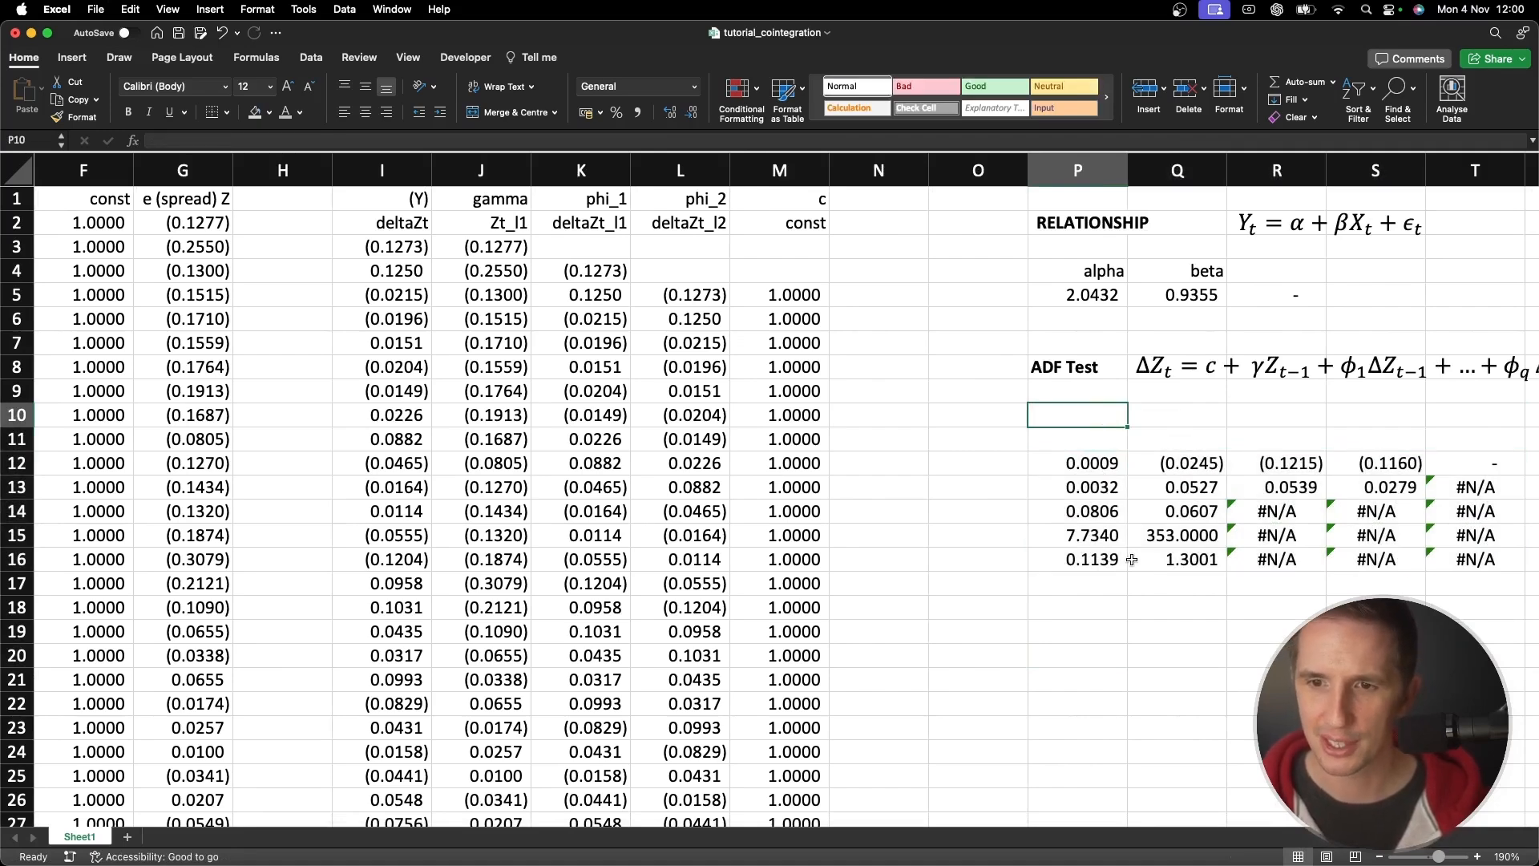
# Grey out the text of the last three LINEST output rows, P14:T16
pyautogui.hscroll(2, 1122, 822)
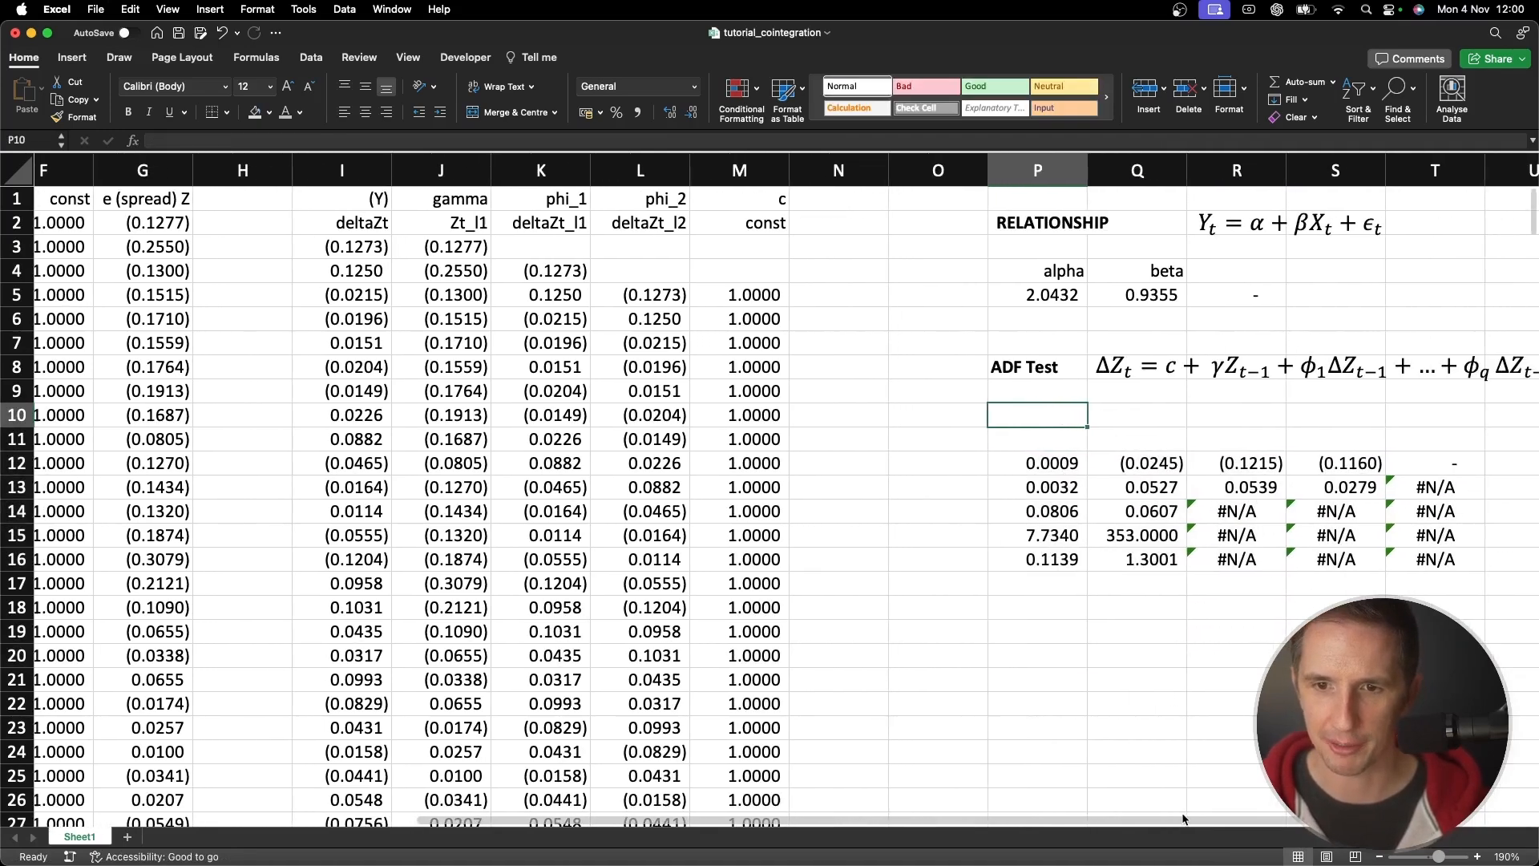
pyautogui.click(1047, 440)
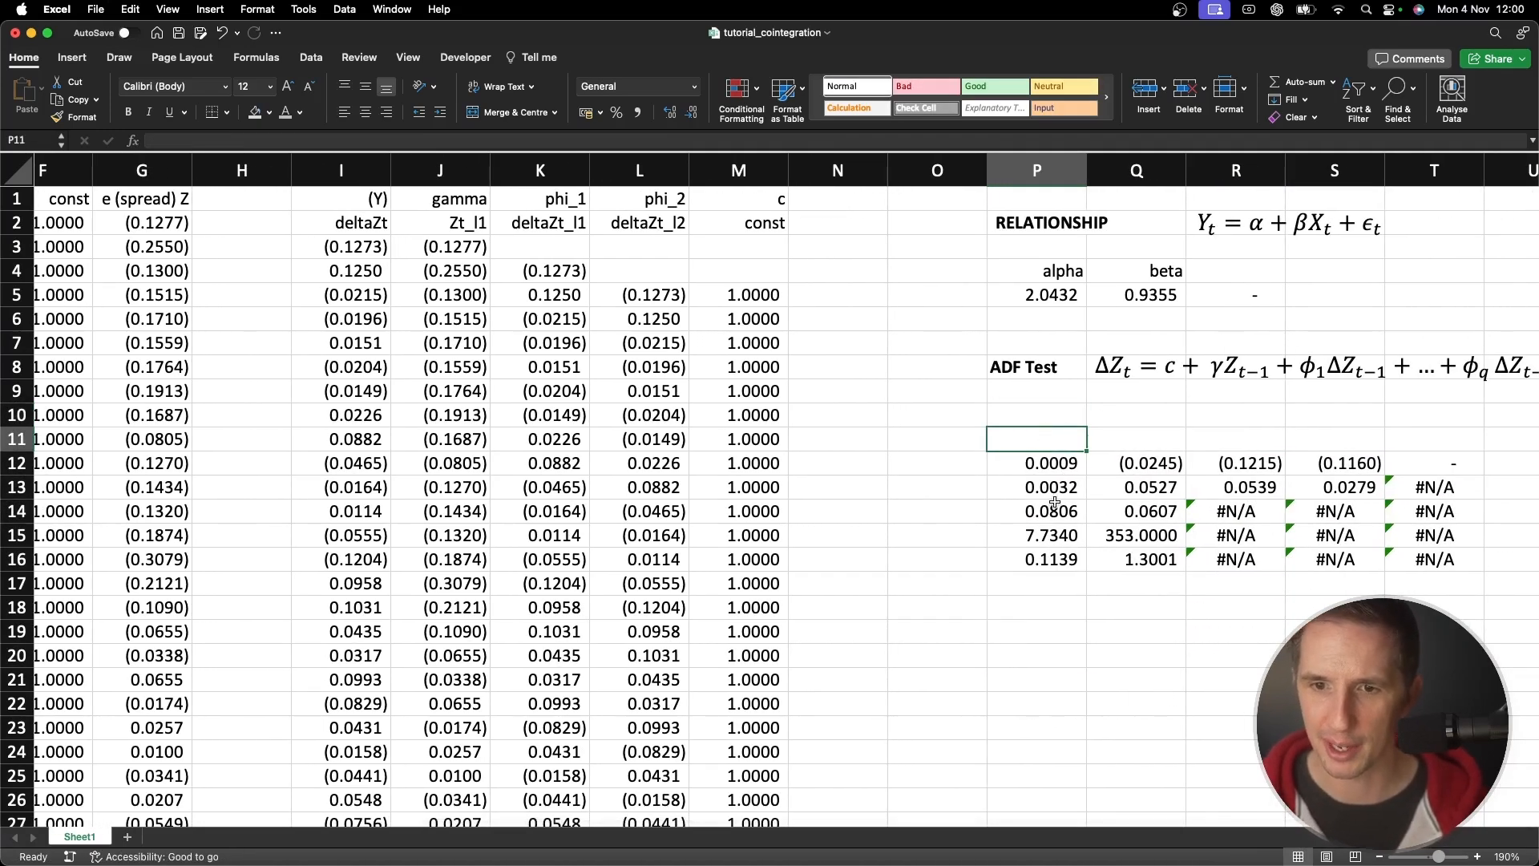
pyautogui.moveTo(1055, 504); pyautogui.dragTo(1435, 561)
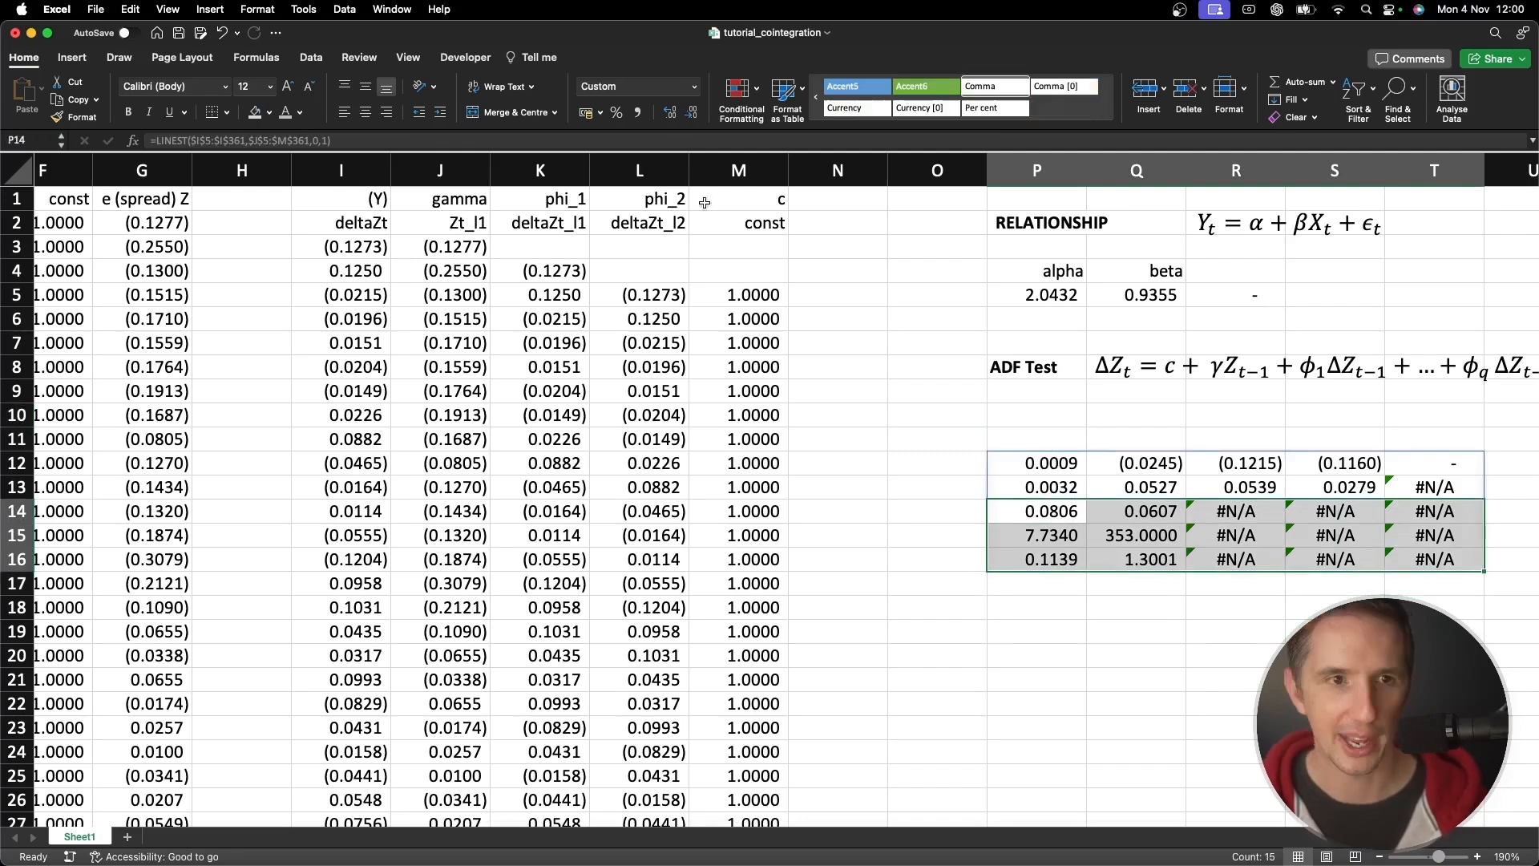
pyautogui.click(303, 120)
pyautogui.click(1042, 464)
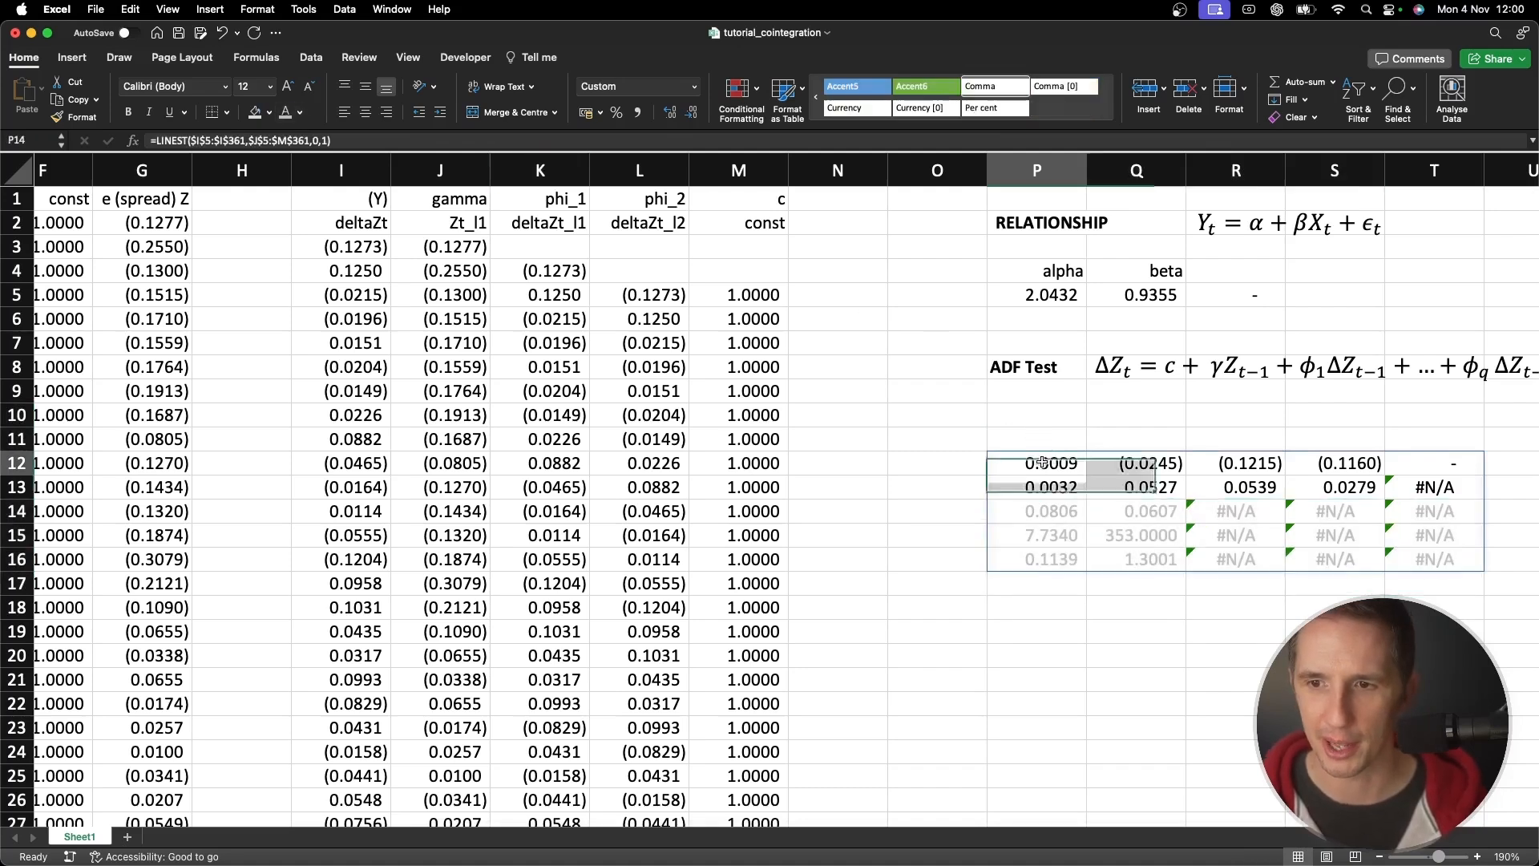
# Try five decimal places on the first two LINEST output rows, P12:T13, and revert to four
pyautogui.moveTo(1042, 464); pyautogui.dragTo(1435, 487)
pyautogui.click(670, 112)
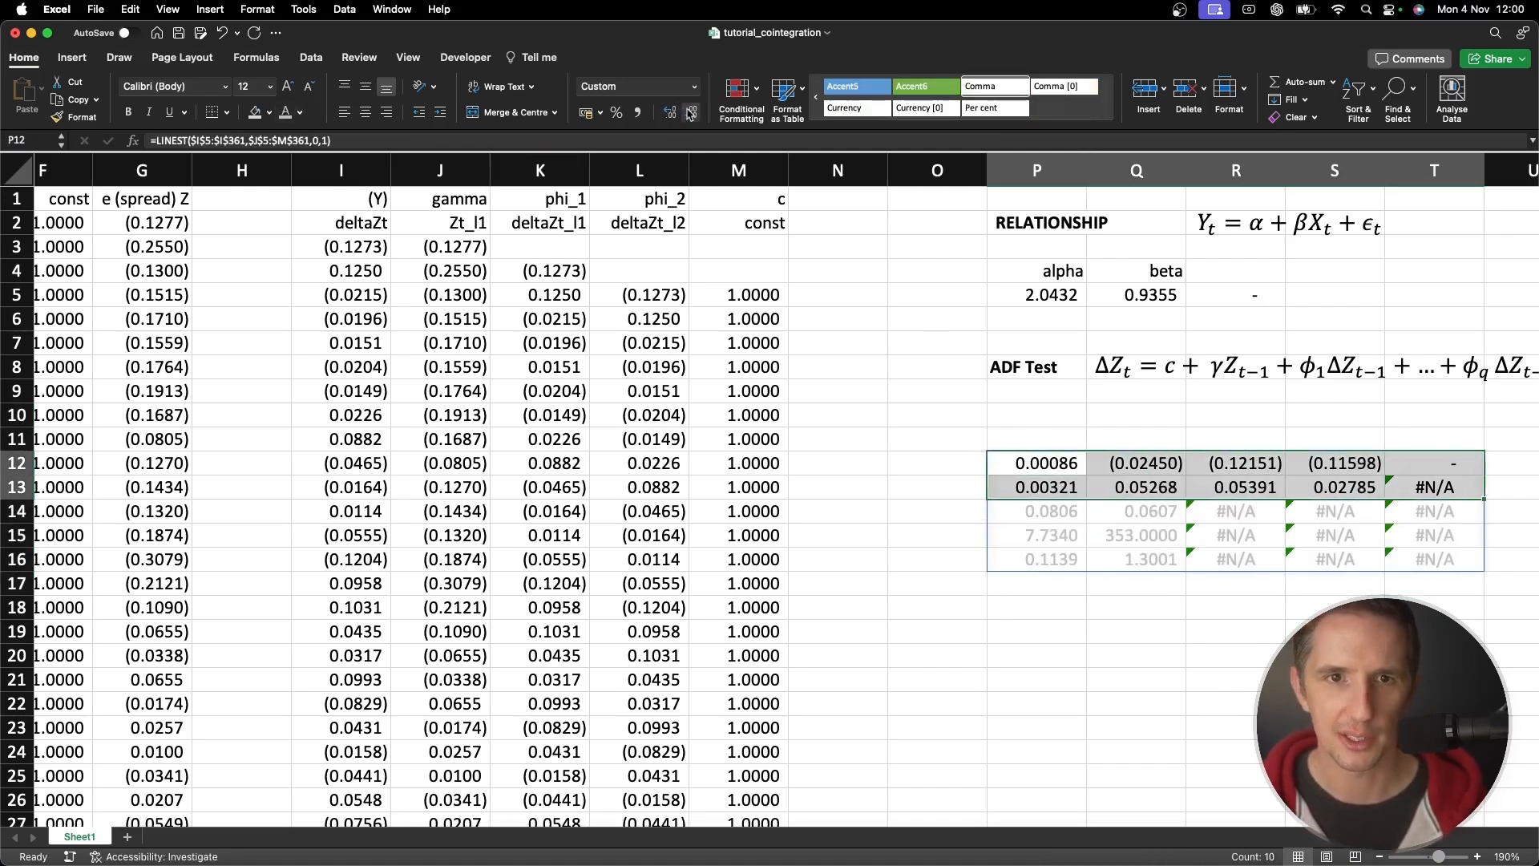
pyautogui.click(691, 112)
# Label the first LINEST output column by linking P11 to the c header with =$M$1
pyautogui.click(1042, 439)
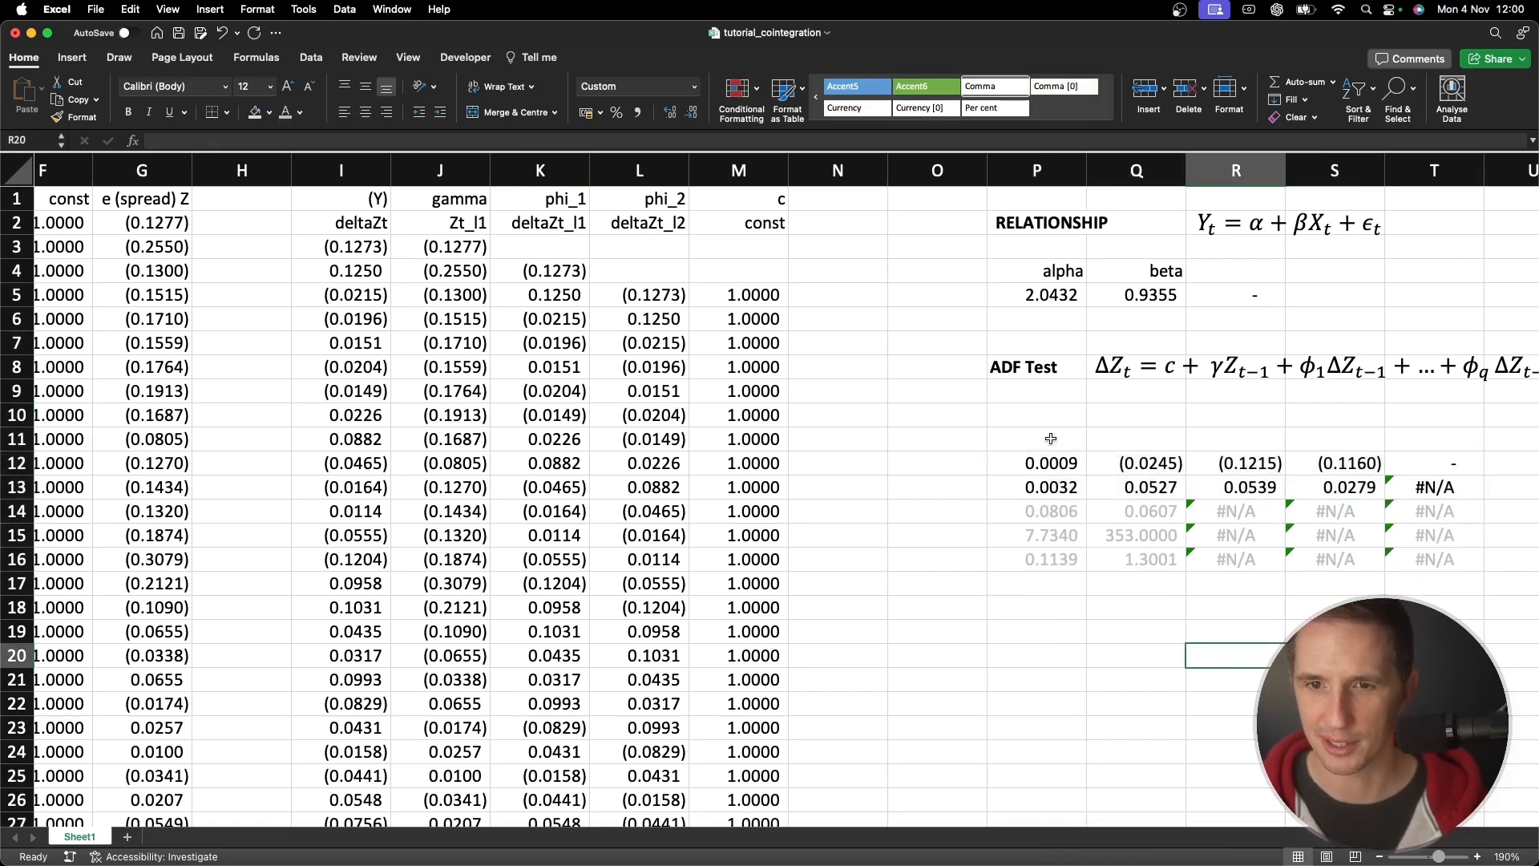
pyautogui.write('=')
pyautogui.click(770, 203)
pyautogui.press('F4')
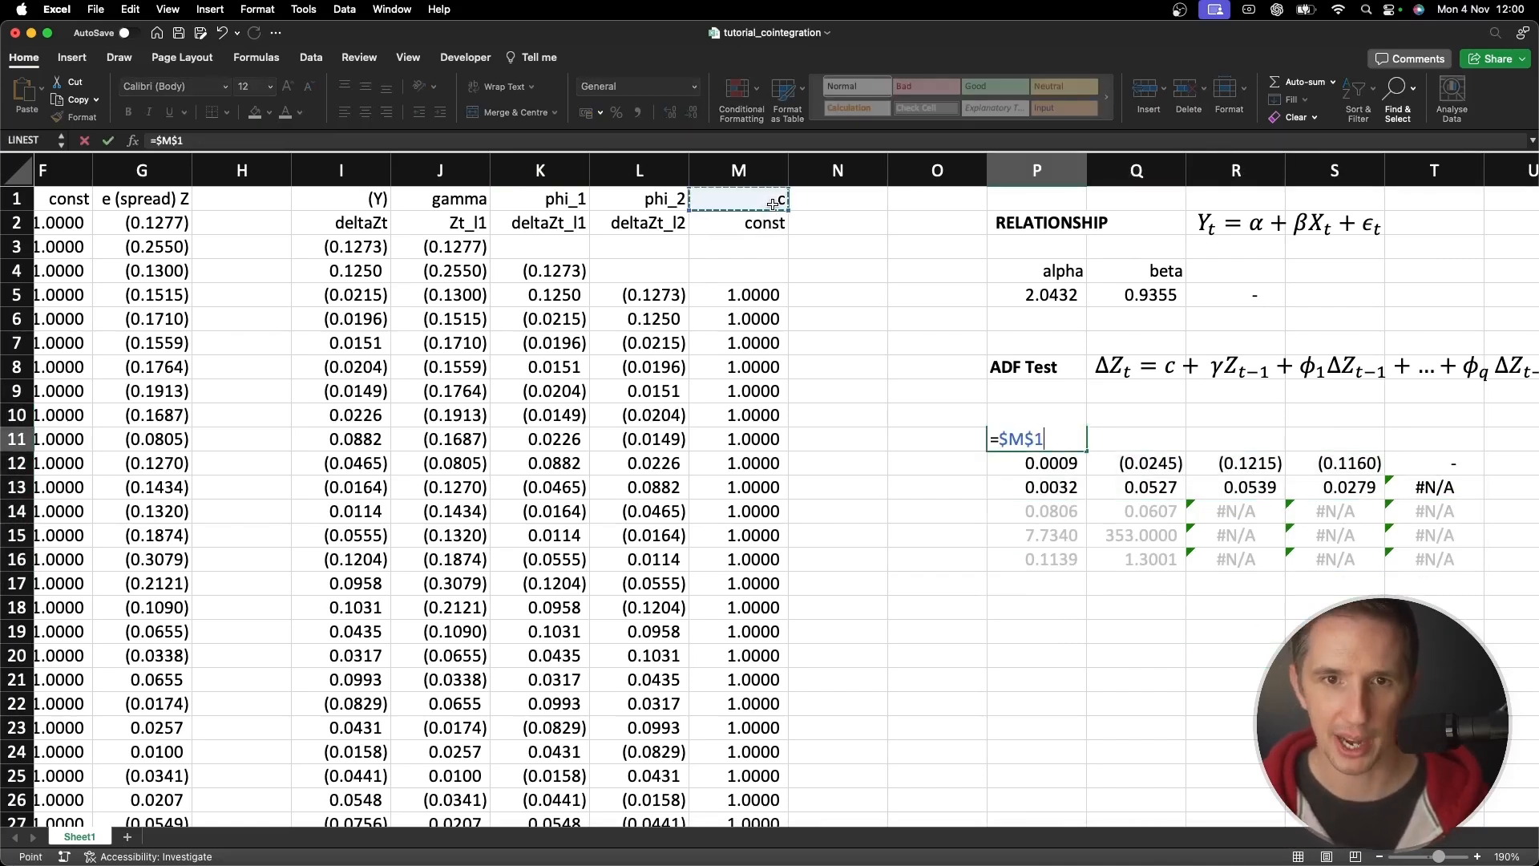
pyautogui.press('Return')
# Label the second LINEST output column by linking Q11 to the phi_2 header in $L$1
pyautogui.press('Up')
pyautogui.press('Right')
pyautogui.write('=')
pyautogui.click(769, 202)
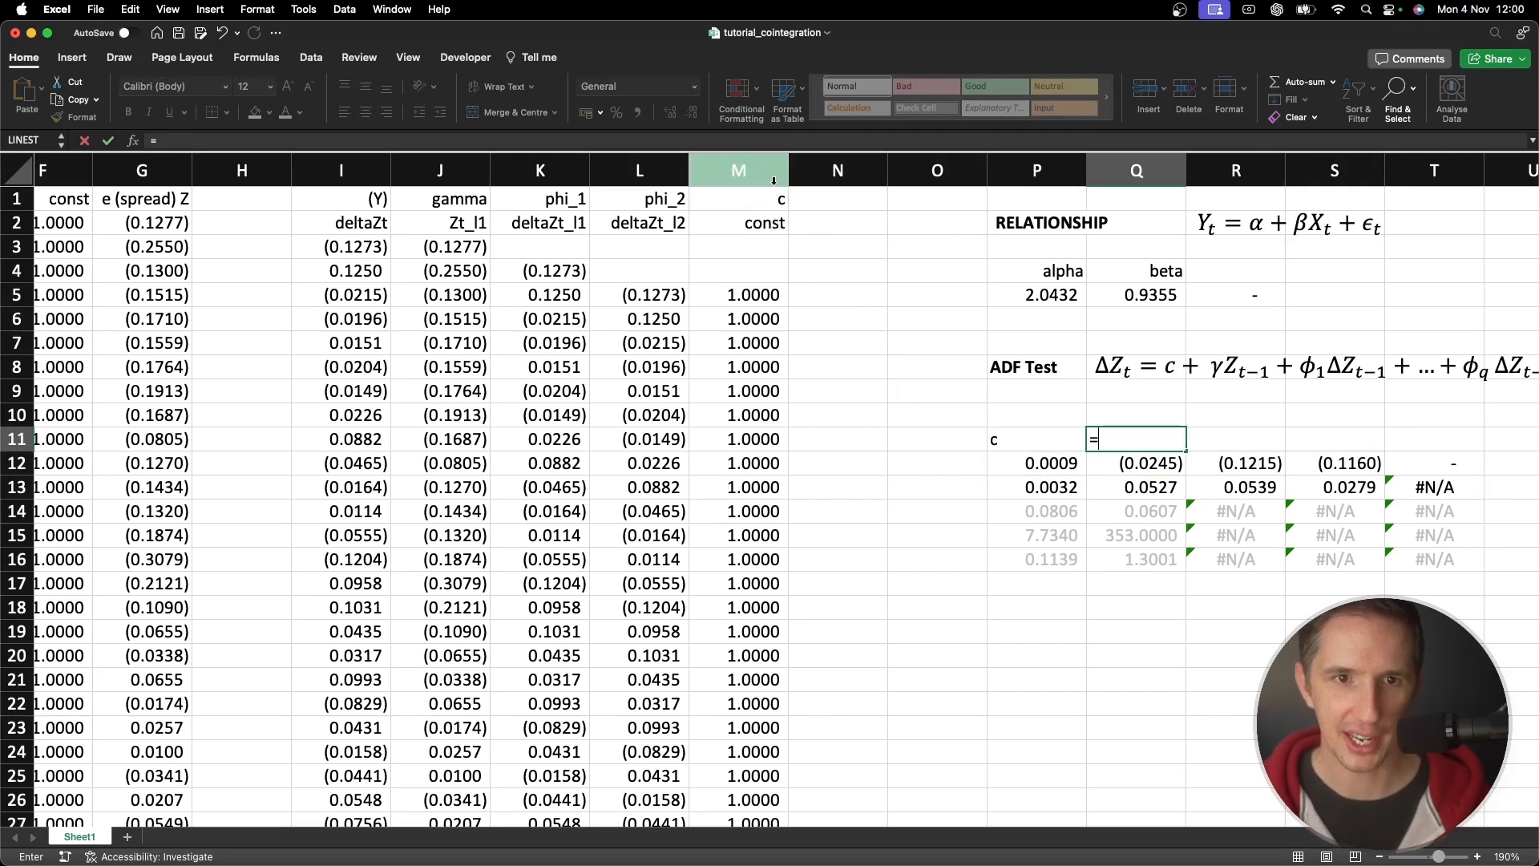
pyautogui.click(670, 200)
pyautogui.press('F4')
pyautogui.press('Return')
# Label the third LINEST output column by linking R11 to the phi_1 header with =$K$1
pyautogui.press('Up')
pyautogui.press('Right')
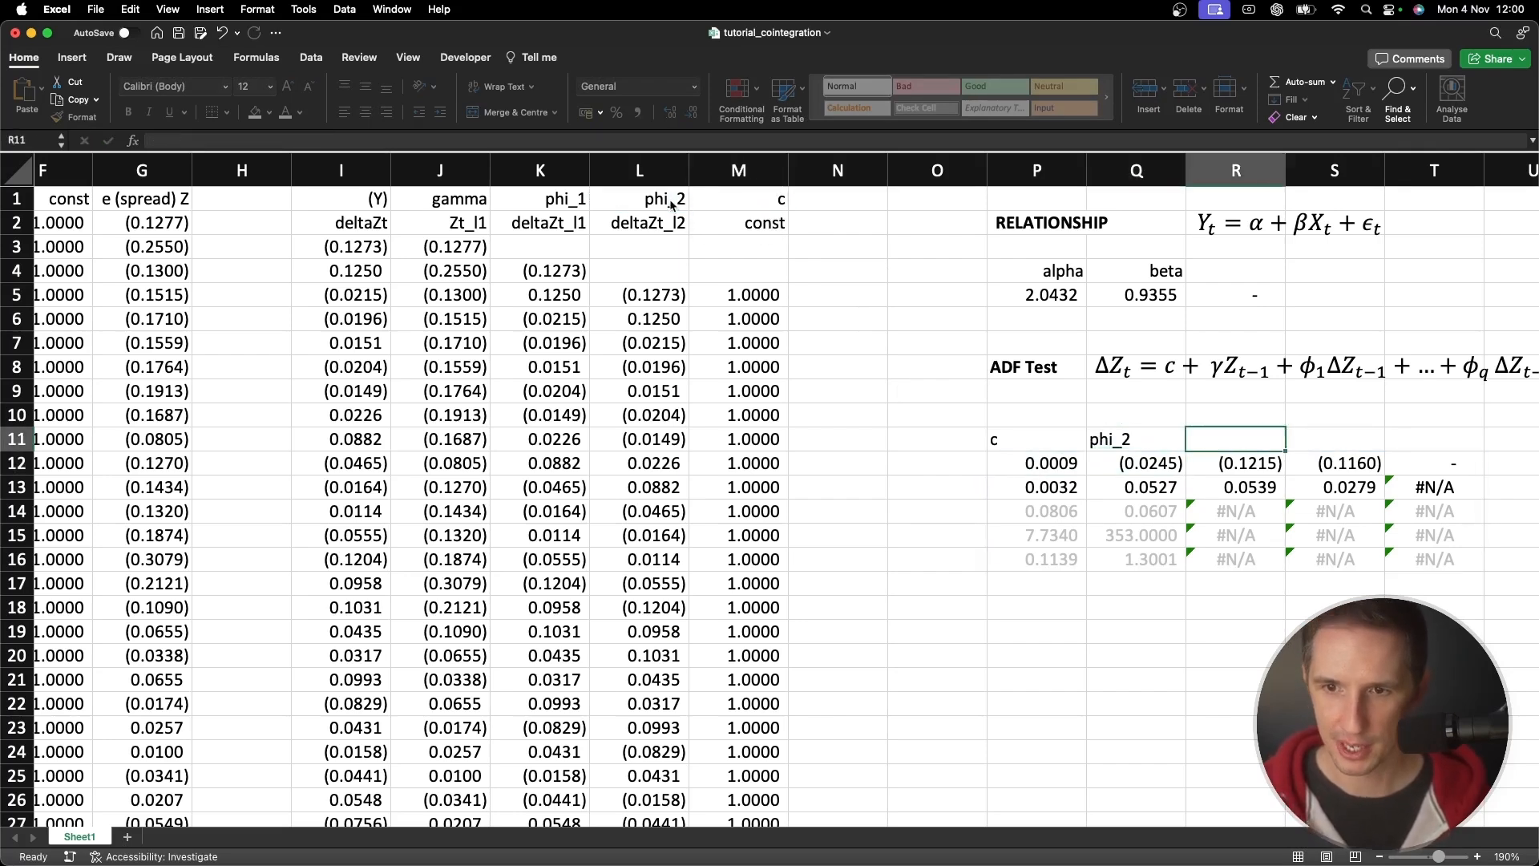
pyautogui.write('=')
pyautogui.click(553, 200)
pyautogui.press('F4')
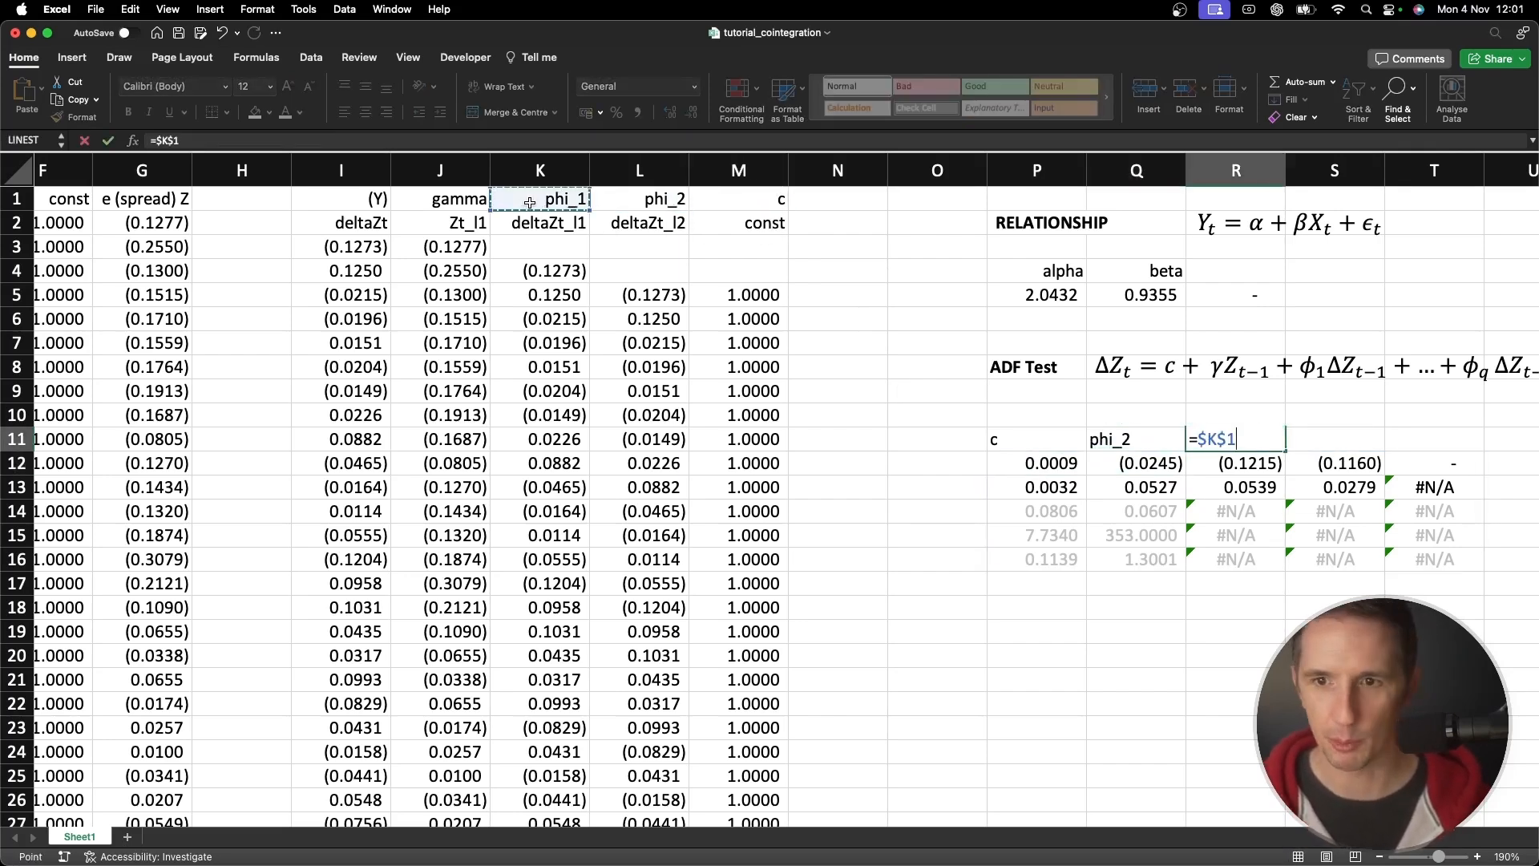
pyautogui.press('Return')
# Label the fourth LINEST output column by linking S11 to the gamma header in $J$1
pyautogui.moveTo(1039, 467); pyautogui.dragTo(1435, 558)
pyautogui.click(1135, 456)
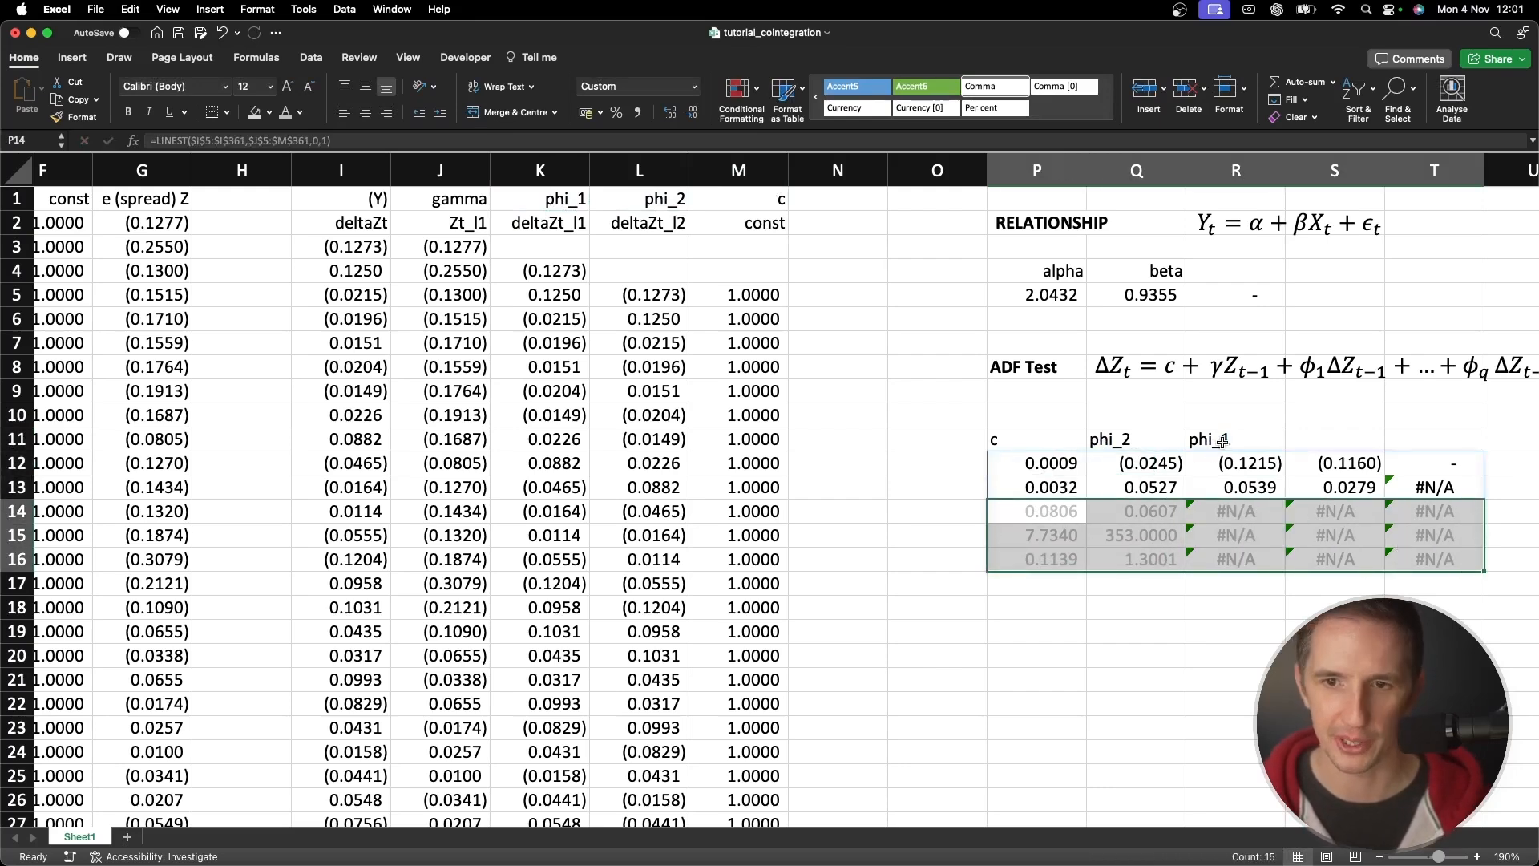
pyautogui.click(1315, 437)
pyautogui.write('=')
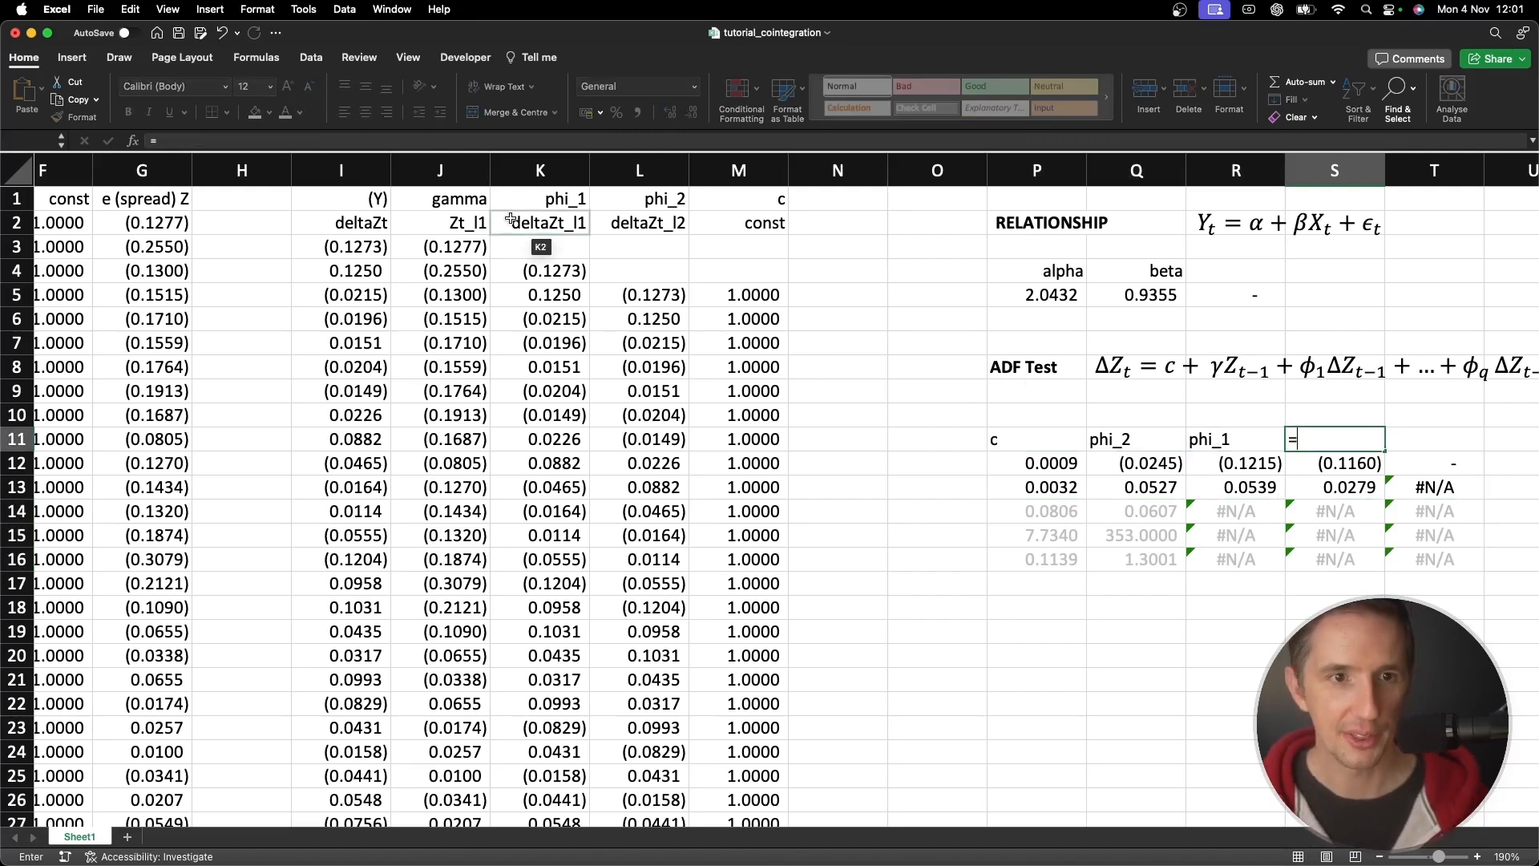
pyautogui.click(480, 199)
pyautogui.press('F4')
pyautogui.press('Tab')
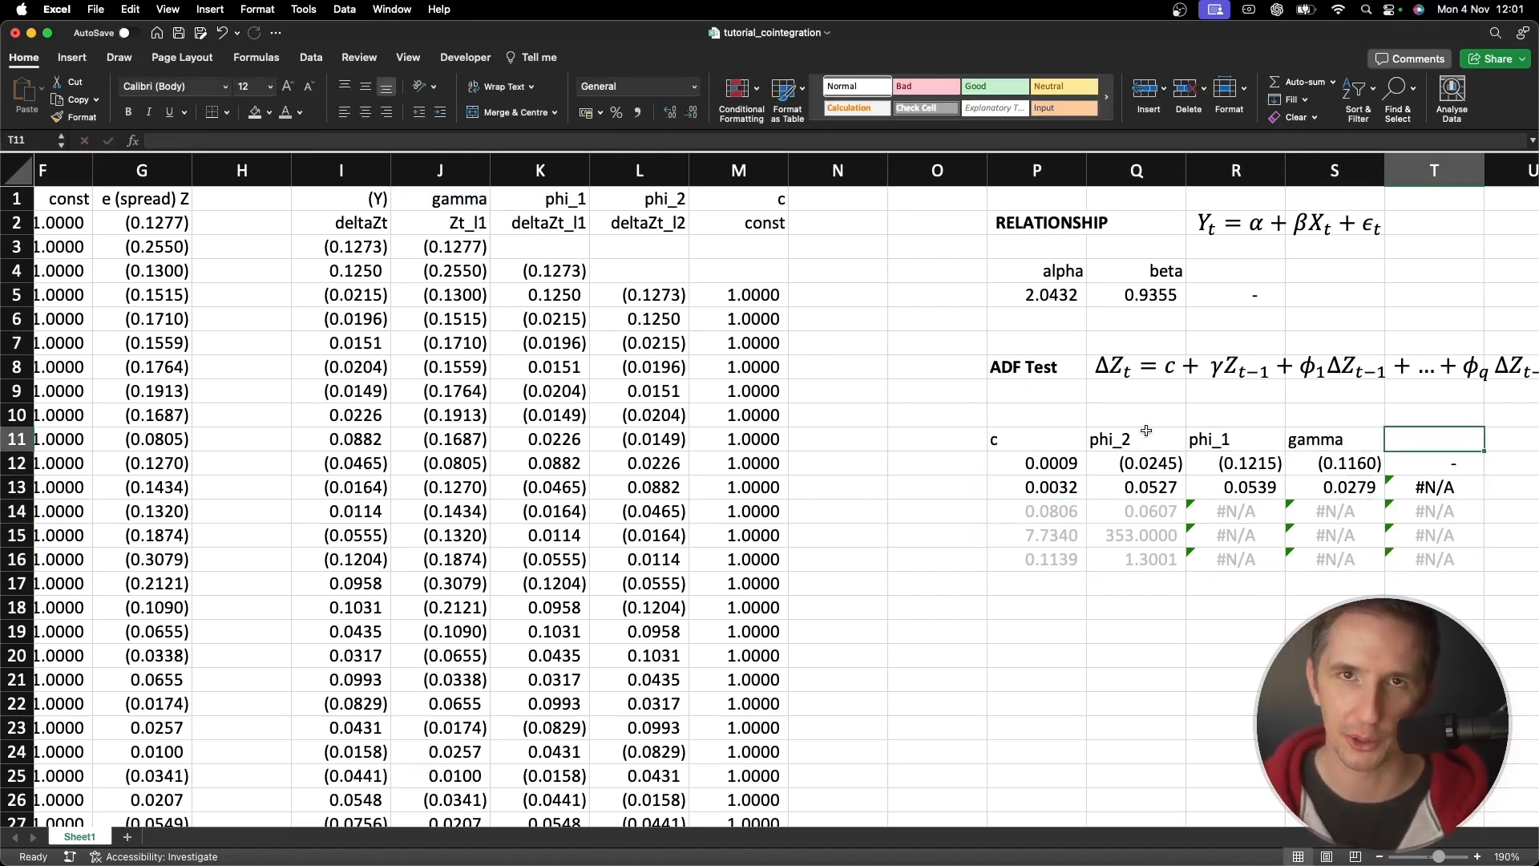
# Right-align the coefficient labels in P11:S11
pyautogui.moveTo(1044, 440); pyautogui.dragTo(1360, 446)
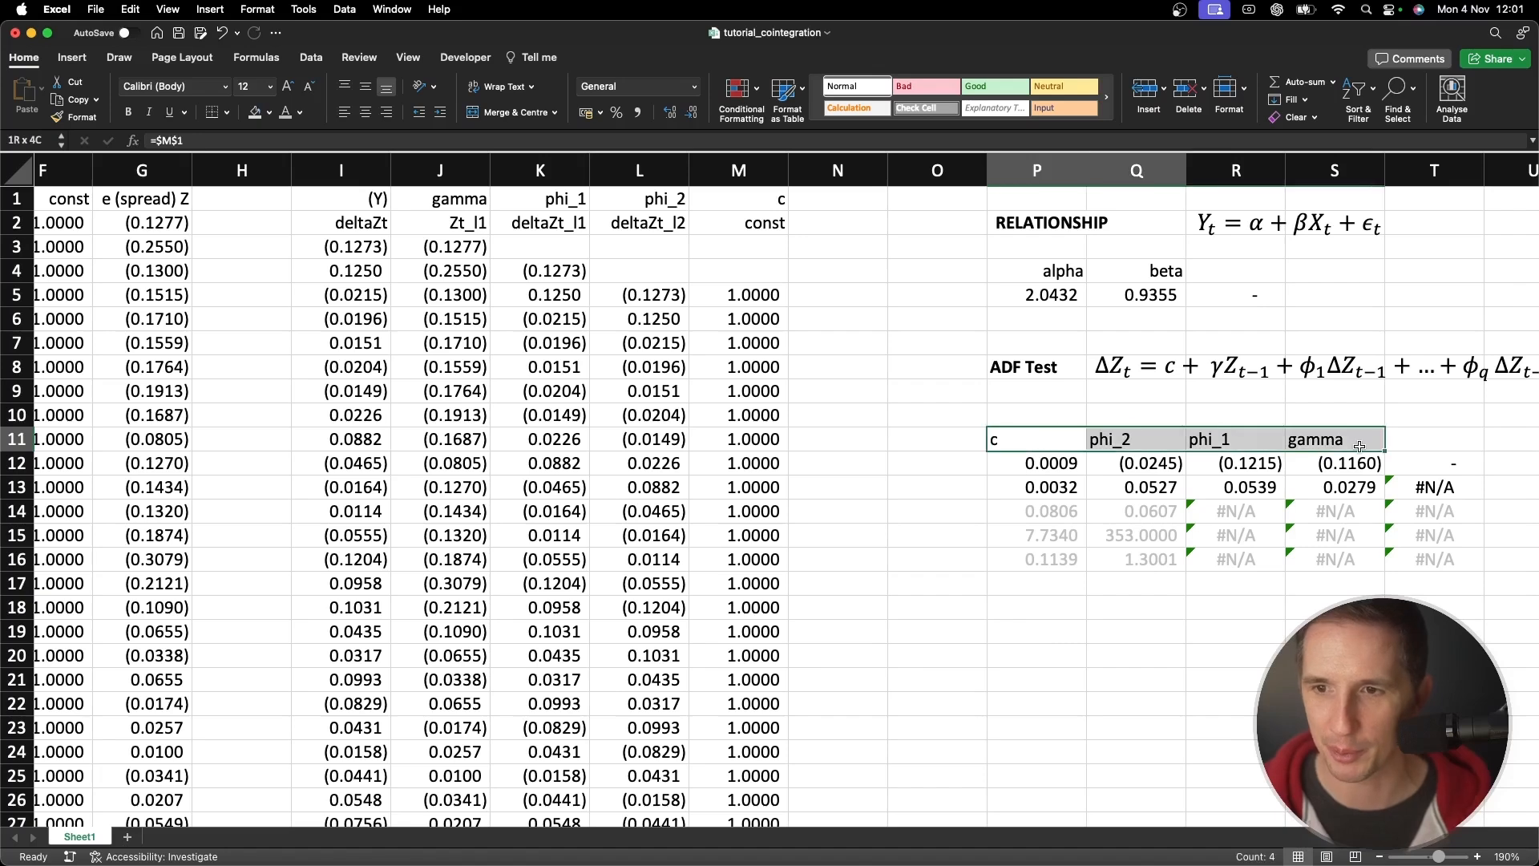
pyautogui.click(386, 111)
pyautogui.click(1166, 542)
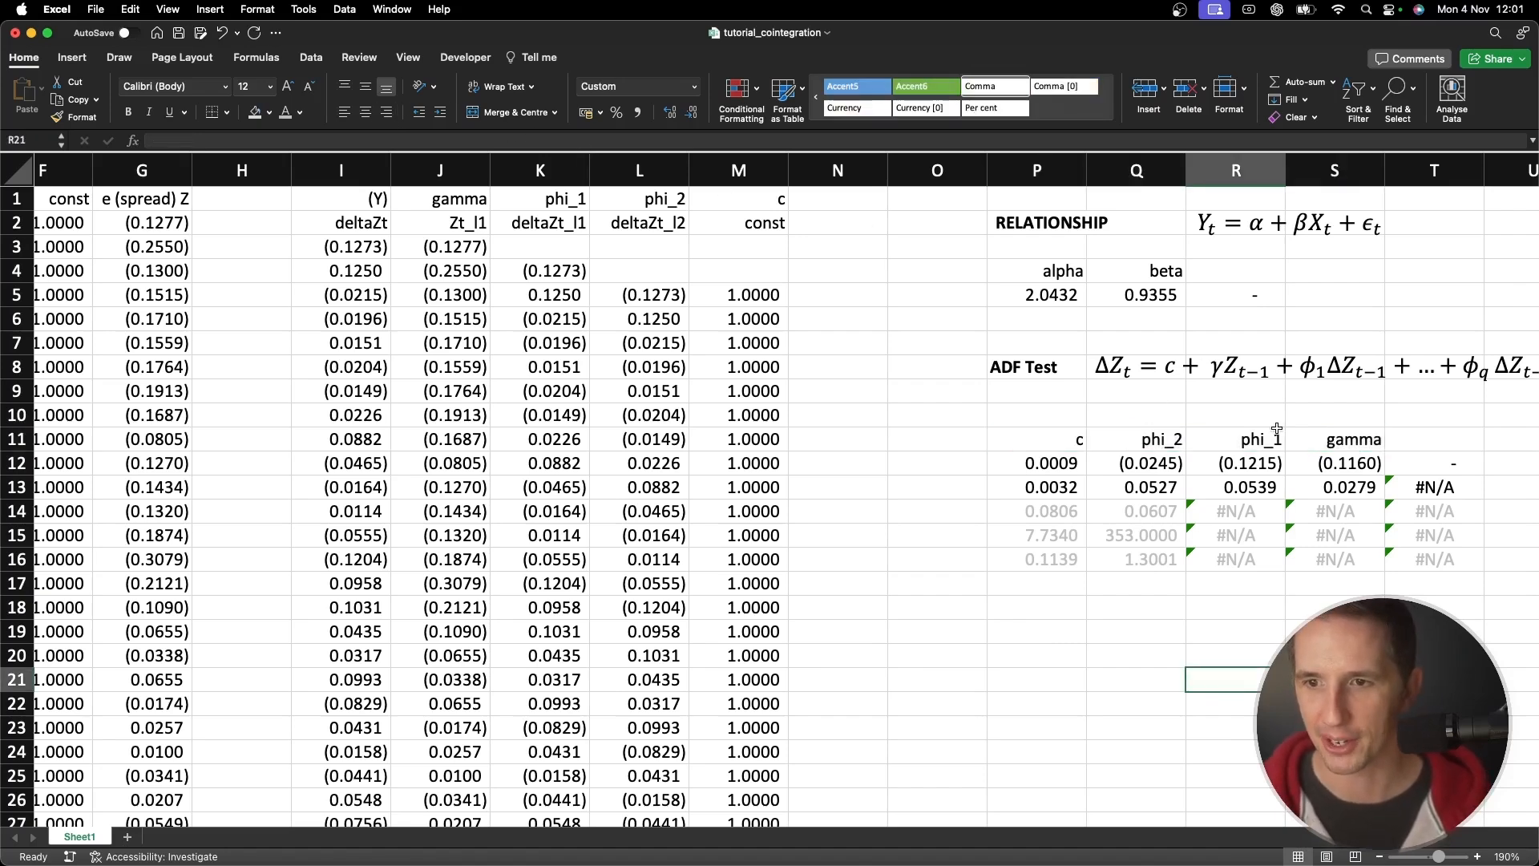
# Make the coefficient labels in P11:S11 and the alpha and beta labels in P4:Q4 bold
pyautogui.click(1335, 440)
pyautogui.moveTo(1044, 439); pyautogui.dragTo(1335, 440)
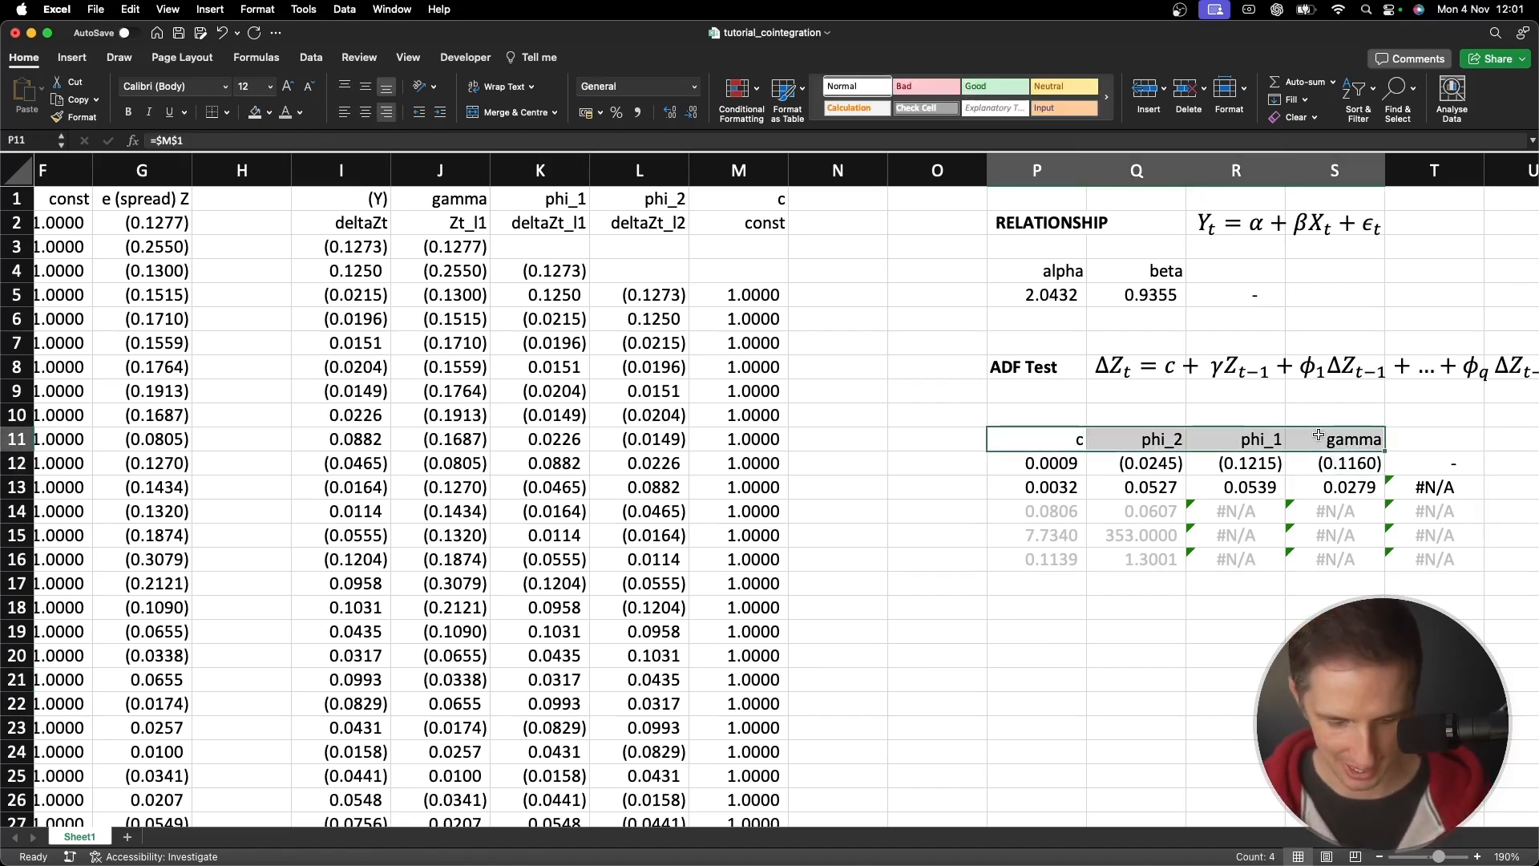
pyautogui.press('super+b')
pyautogui.moveTo(1063, 274); pyautogui.dragTo(1140, 271)
pyautogui.press('super+b')
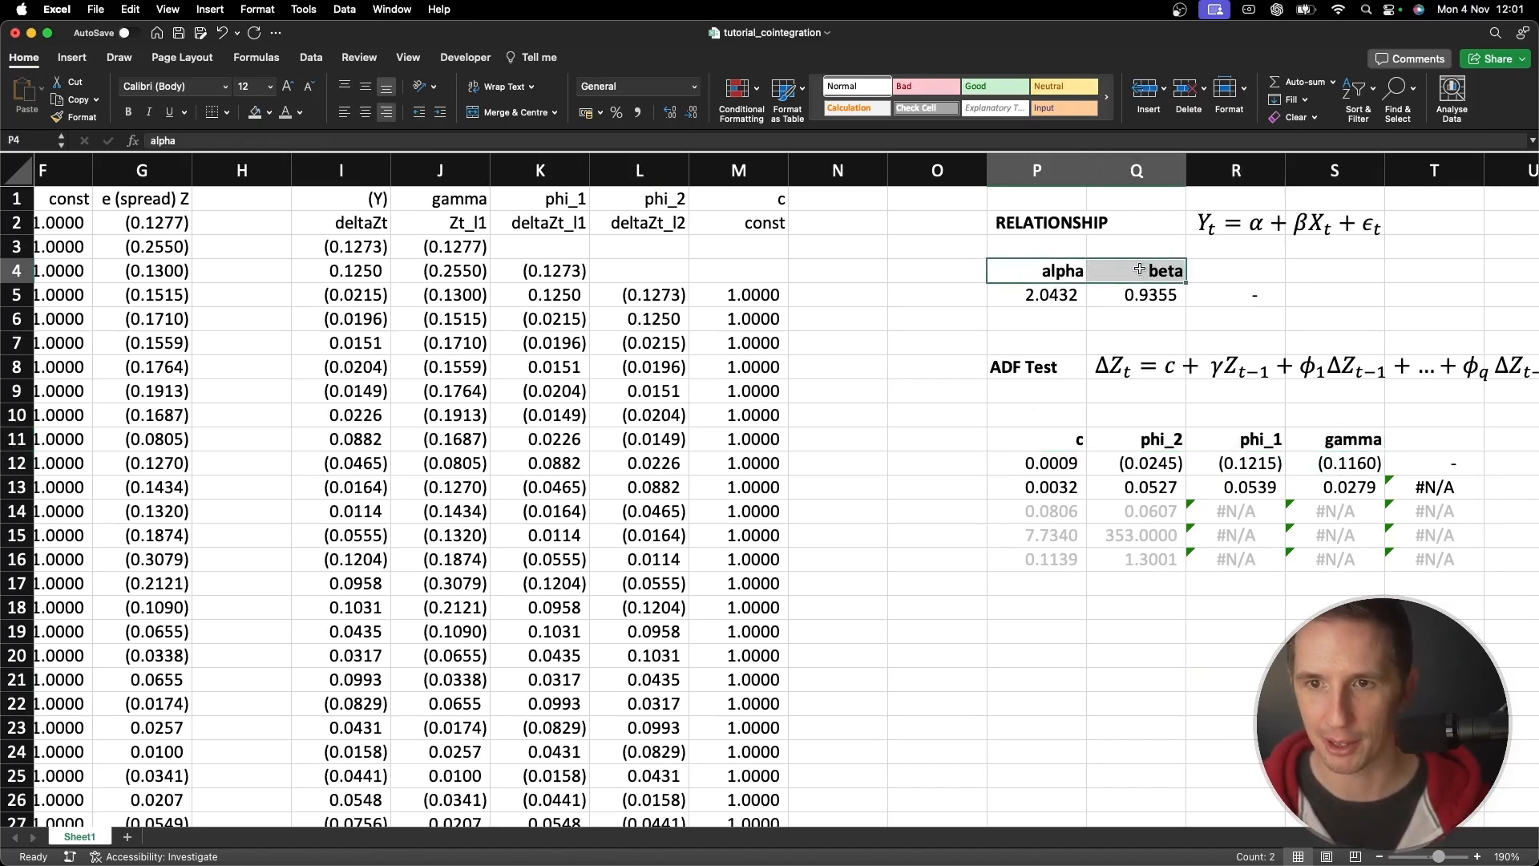
# Enter the note << Hedge Ratio in R4 beside beta and indent it slightly
pyautogui.click(1222, 270)
pyautogui.write('<<')
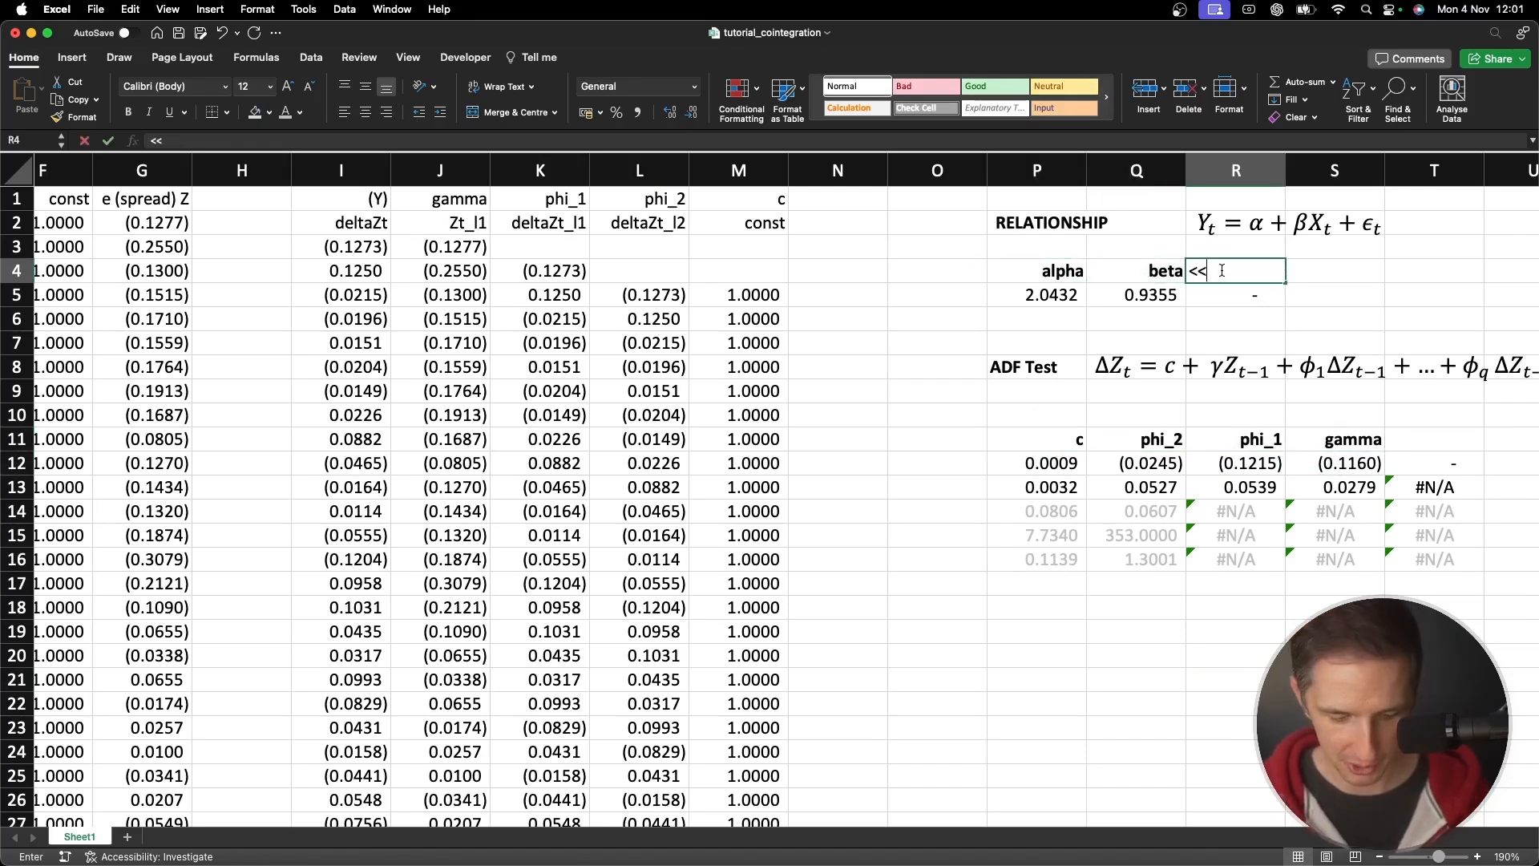
pyautogui.write(' Hedge Ratio')
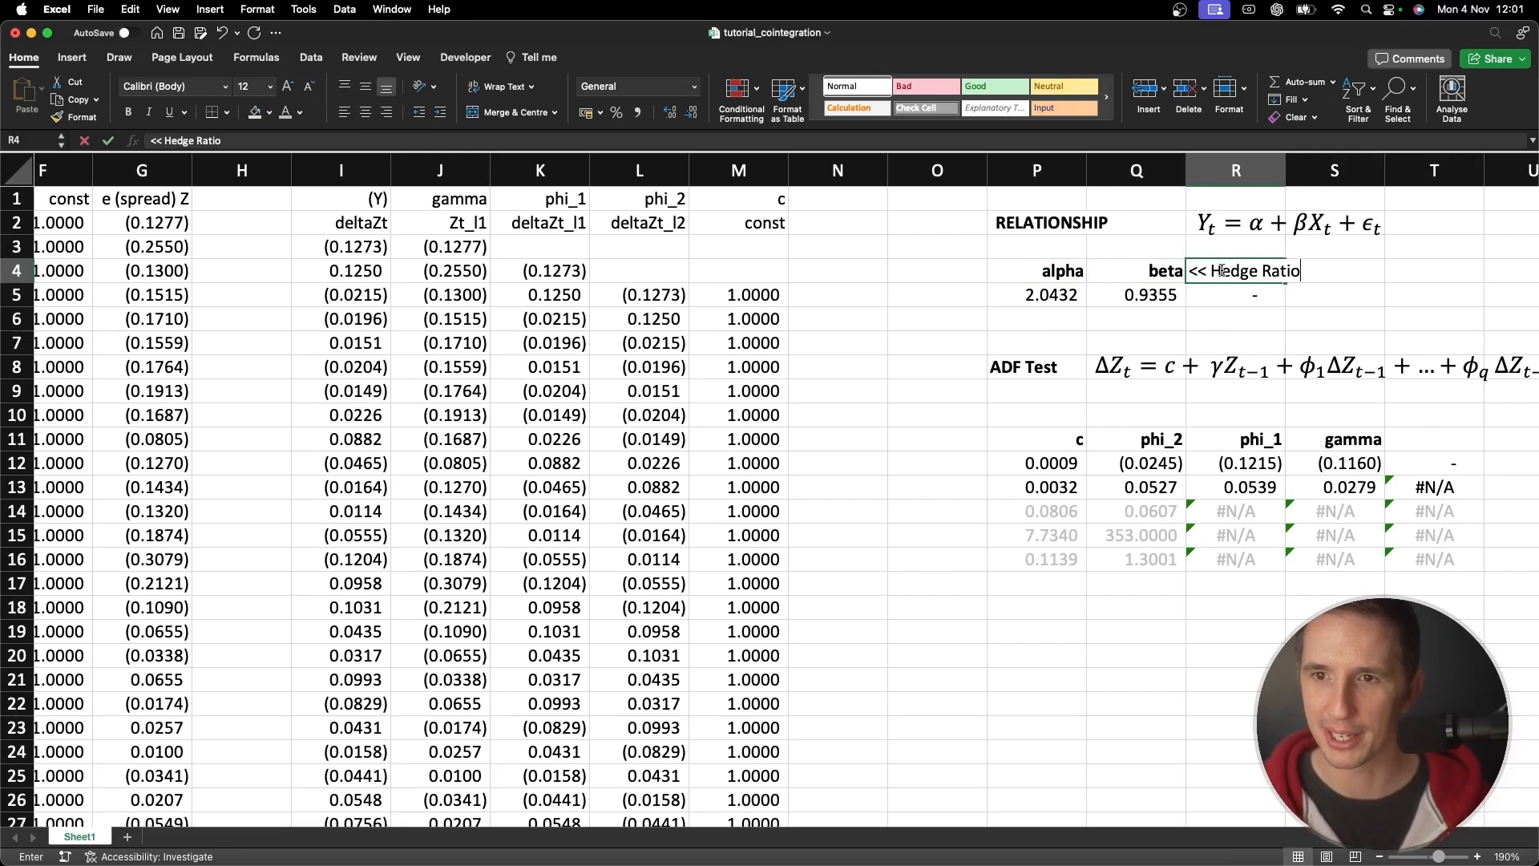
pyautogui.press('Return')
pyautogui.click(1221, 271)
pyautogui.click(1143, 271)
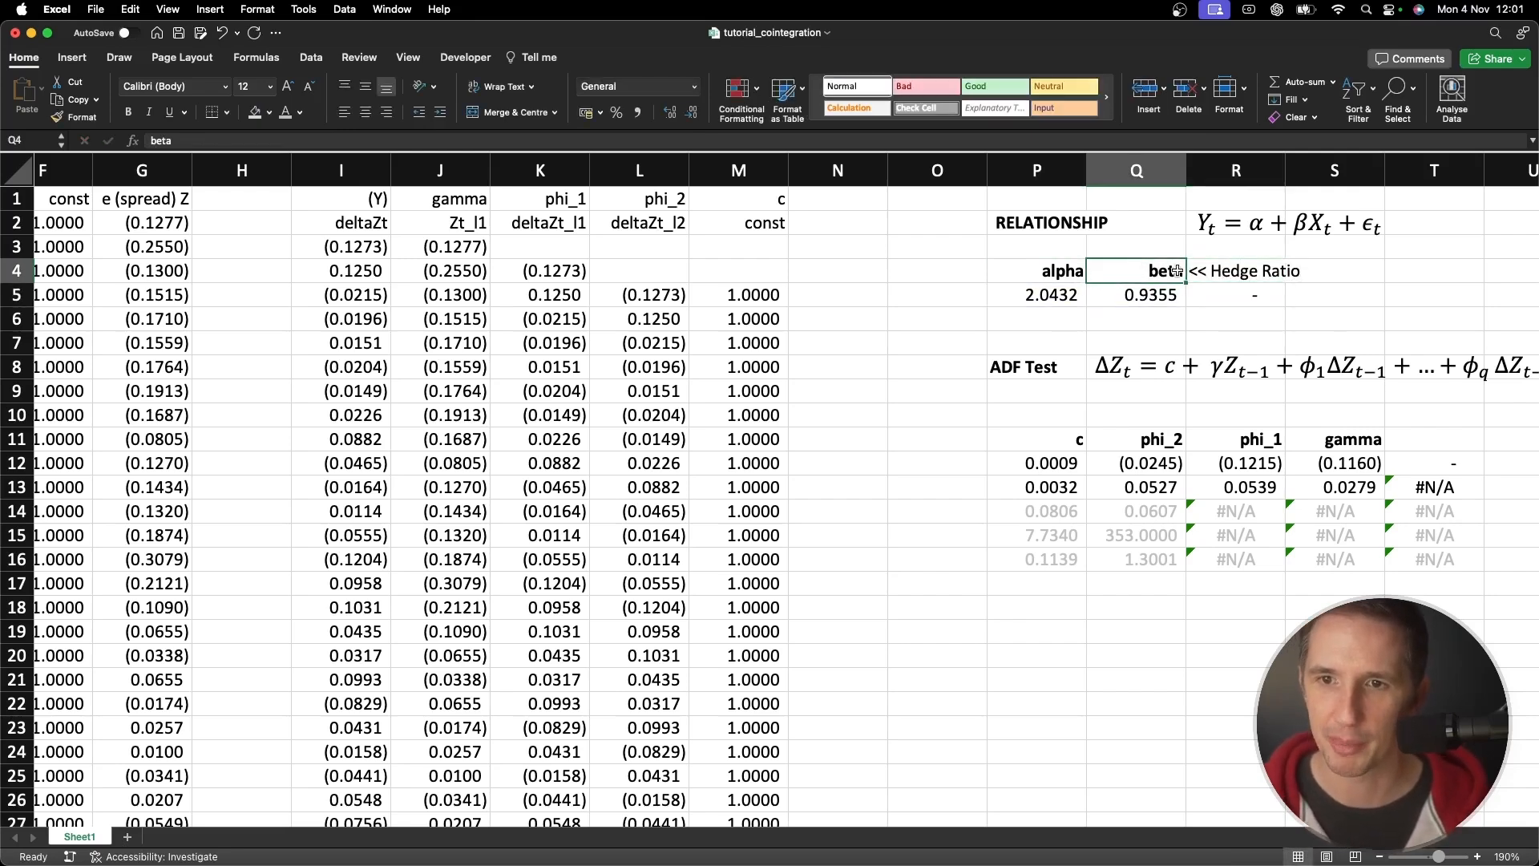
pyautogui.click(1210, 266)
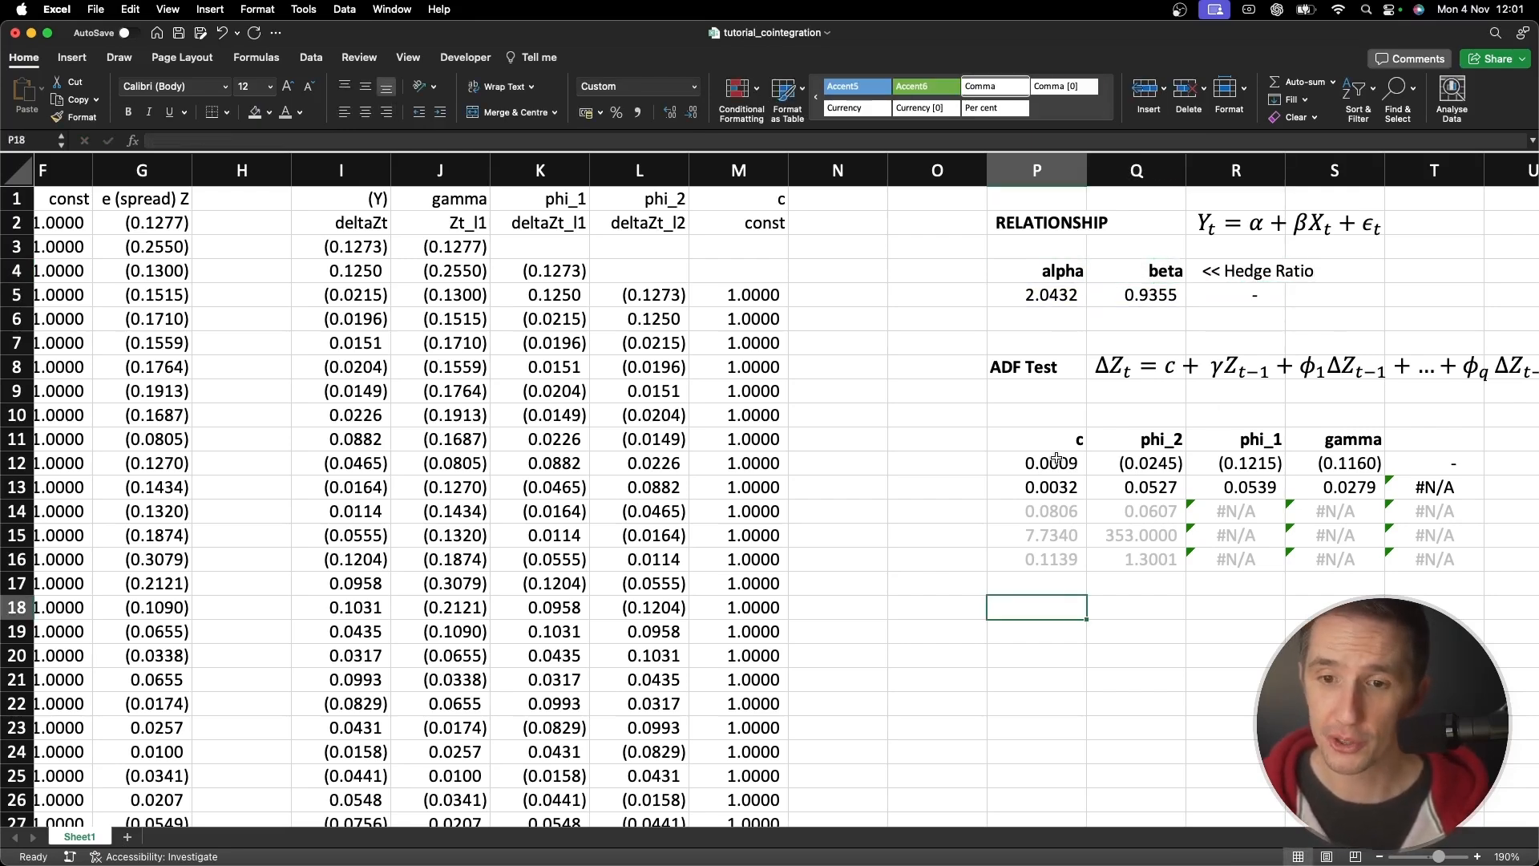
# Delete the empty column O in front of the RELATIONSHIP and ADF Test blocks
pyautogui.moveTo(1042, 463); pyautogui.dragTo(1054, 489)
pyautogui.click(934, 171)
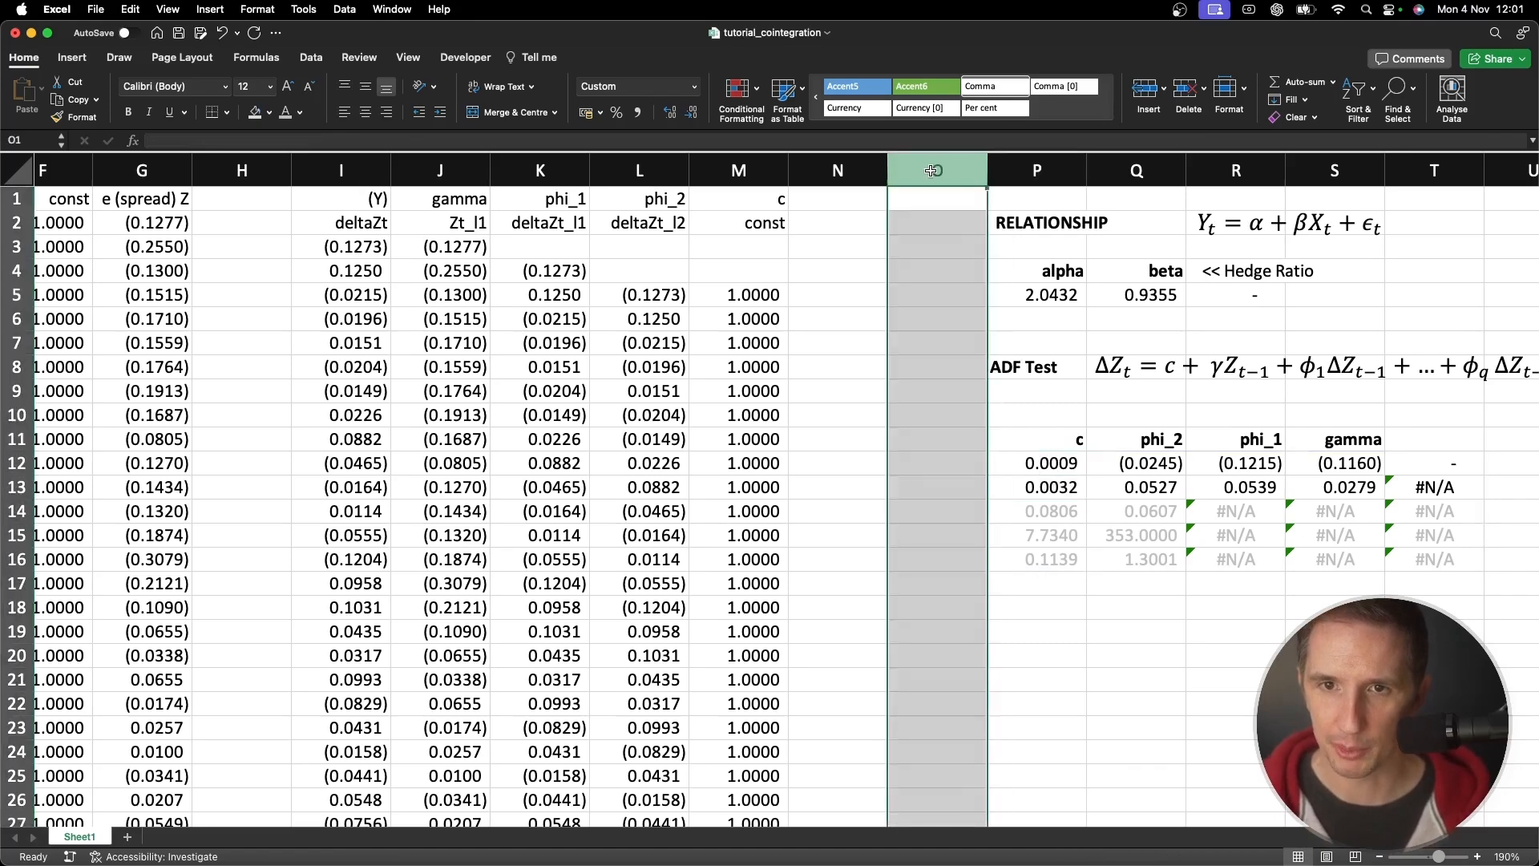
pyautogui.press('super+minus')
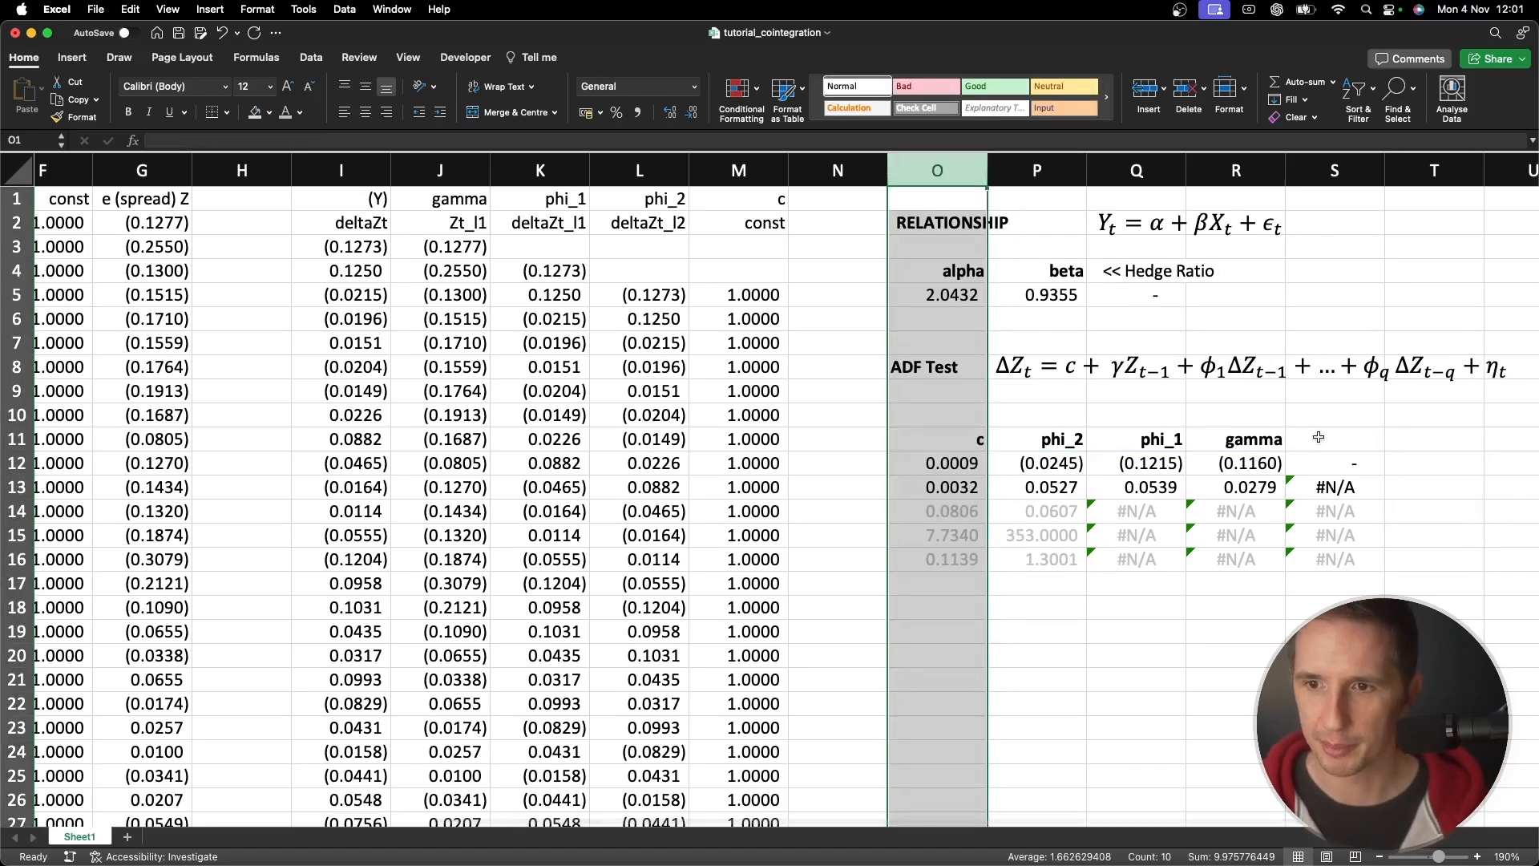
# Enter the row label Coeff in T12 beside the ADF coefficient row
pyautogui.click(1314, 440)
pyautogui.click(1421, 442)
pyautogui.press('Down')
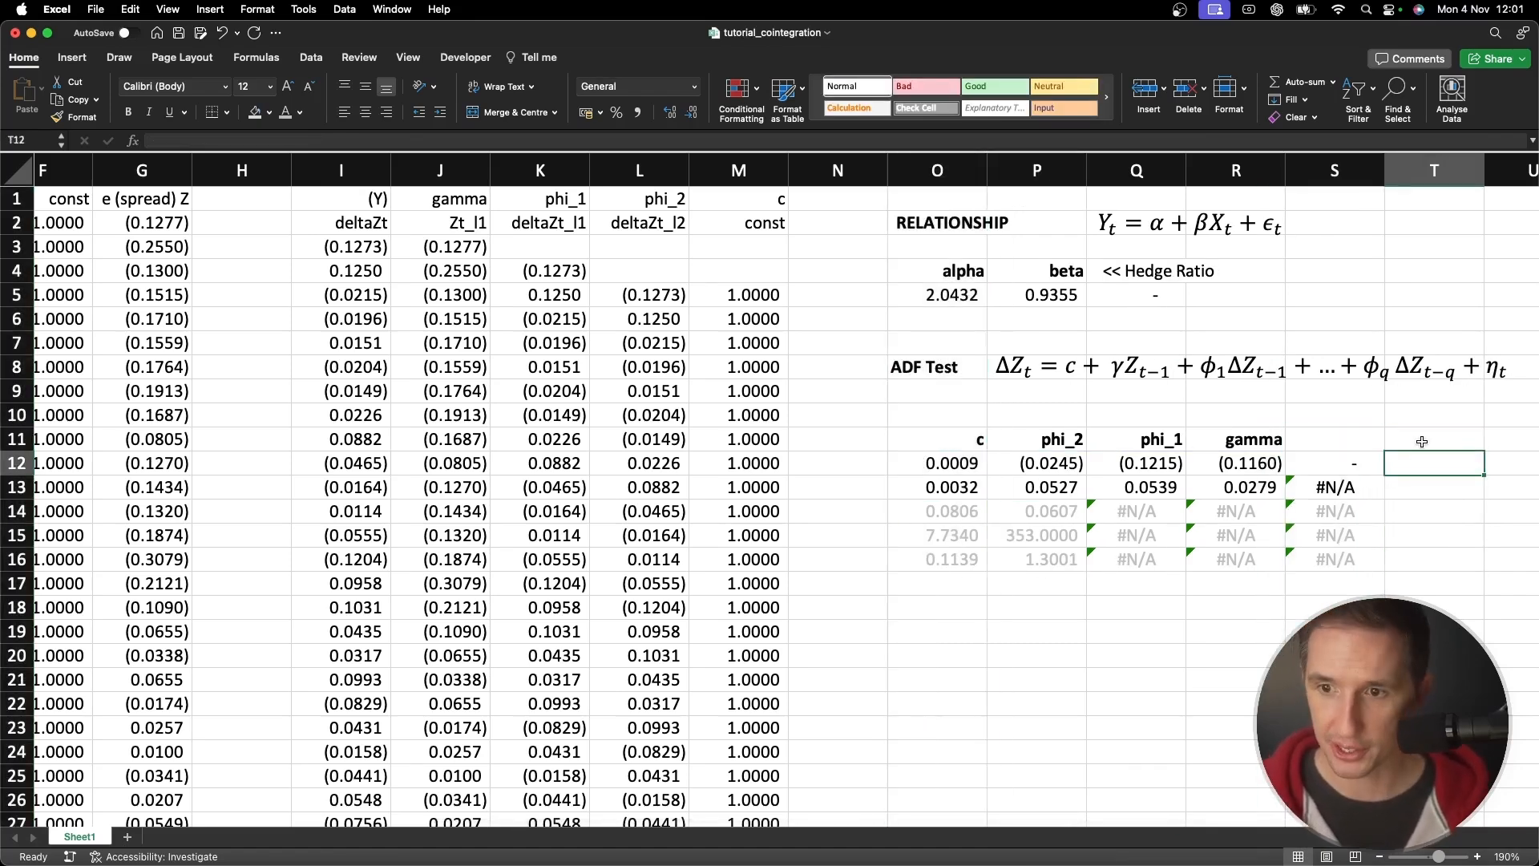
pyautogui.write('Coeff')
pyautogui.press('Return')
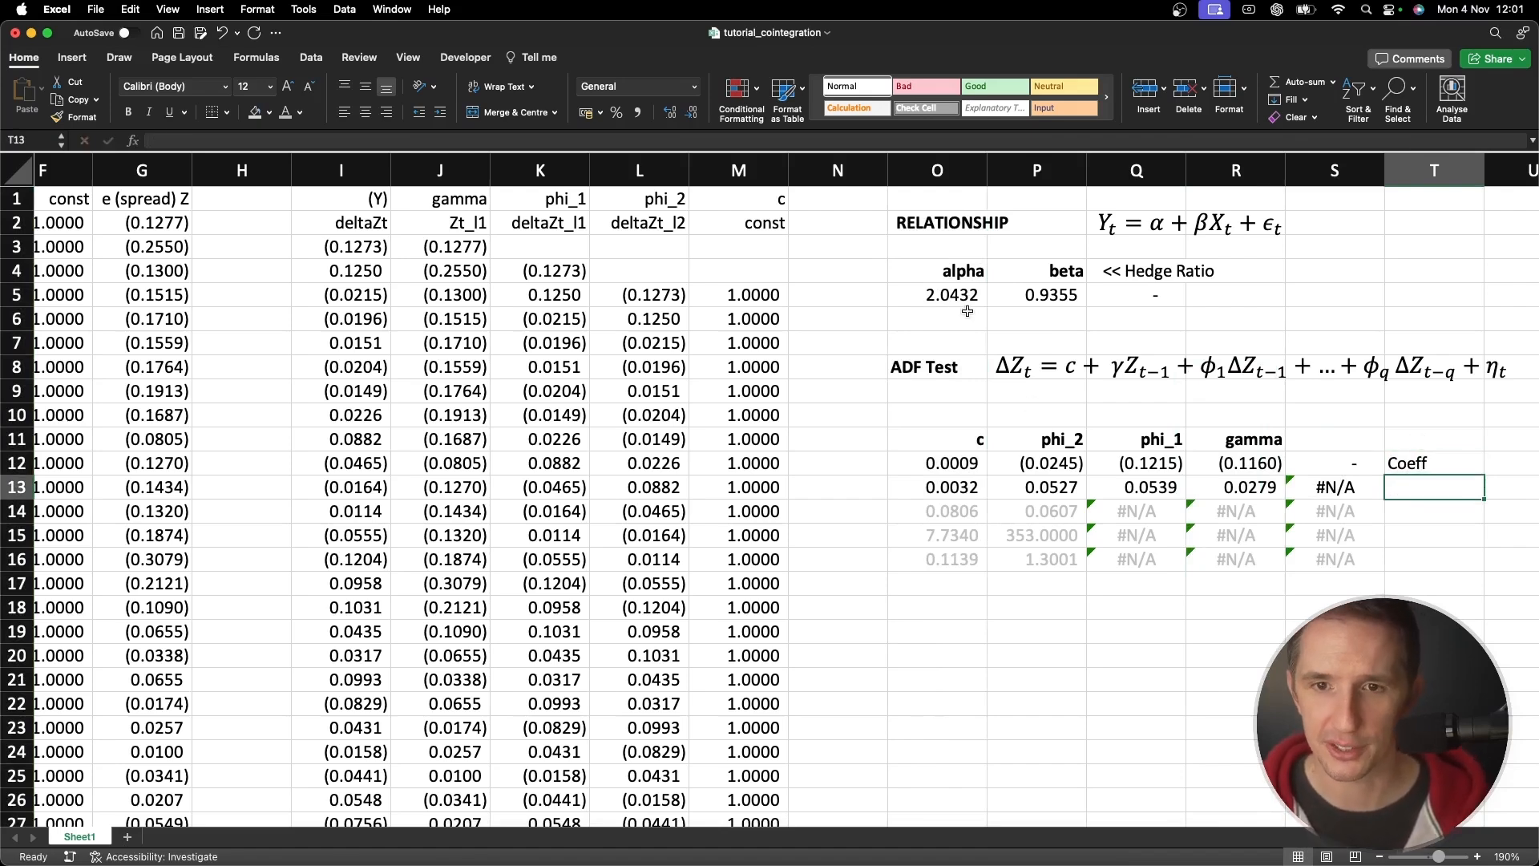
# Enter the row label SE in T13 beside the ADF standard error row
pyautogui.moveTo(940, 294); pyautogui.dragTo(1355, 291)
pyautogui.moveTo(920, 460); pyautogui.dragTo(1325, 459)
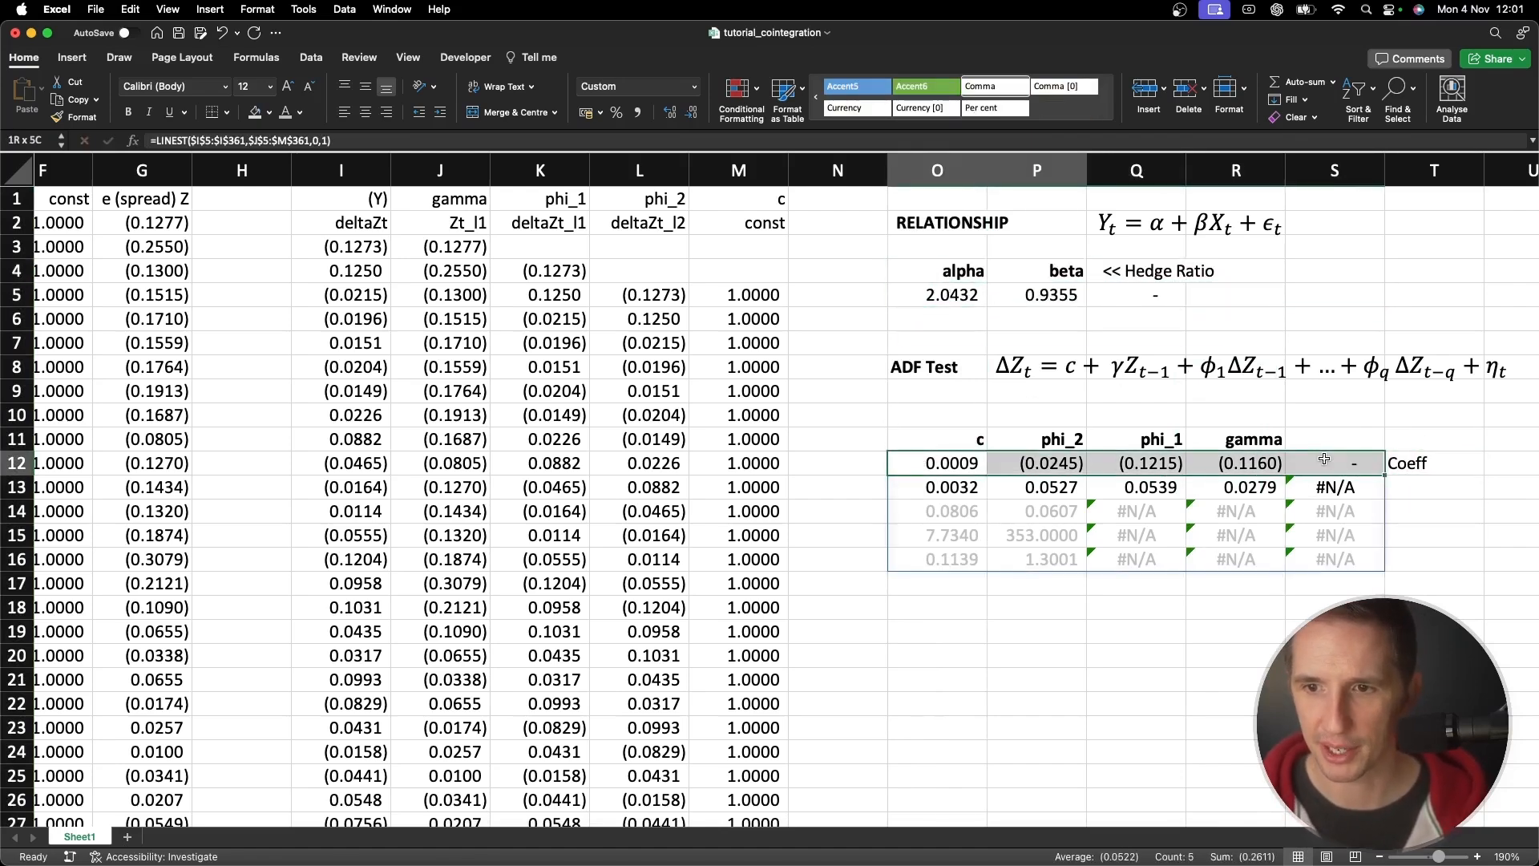
pyautogui.click(1415, 482)
pyautogui.write('SE')
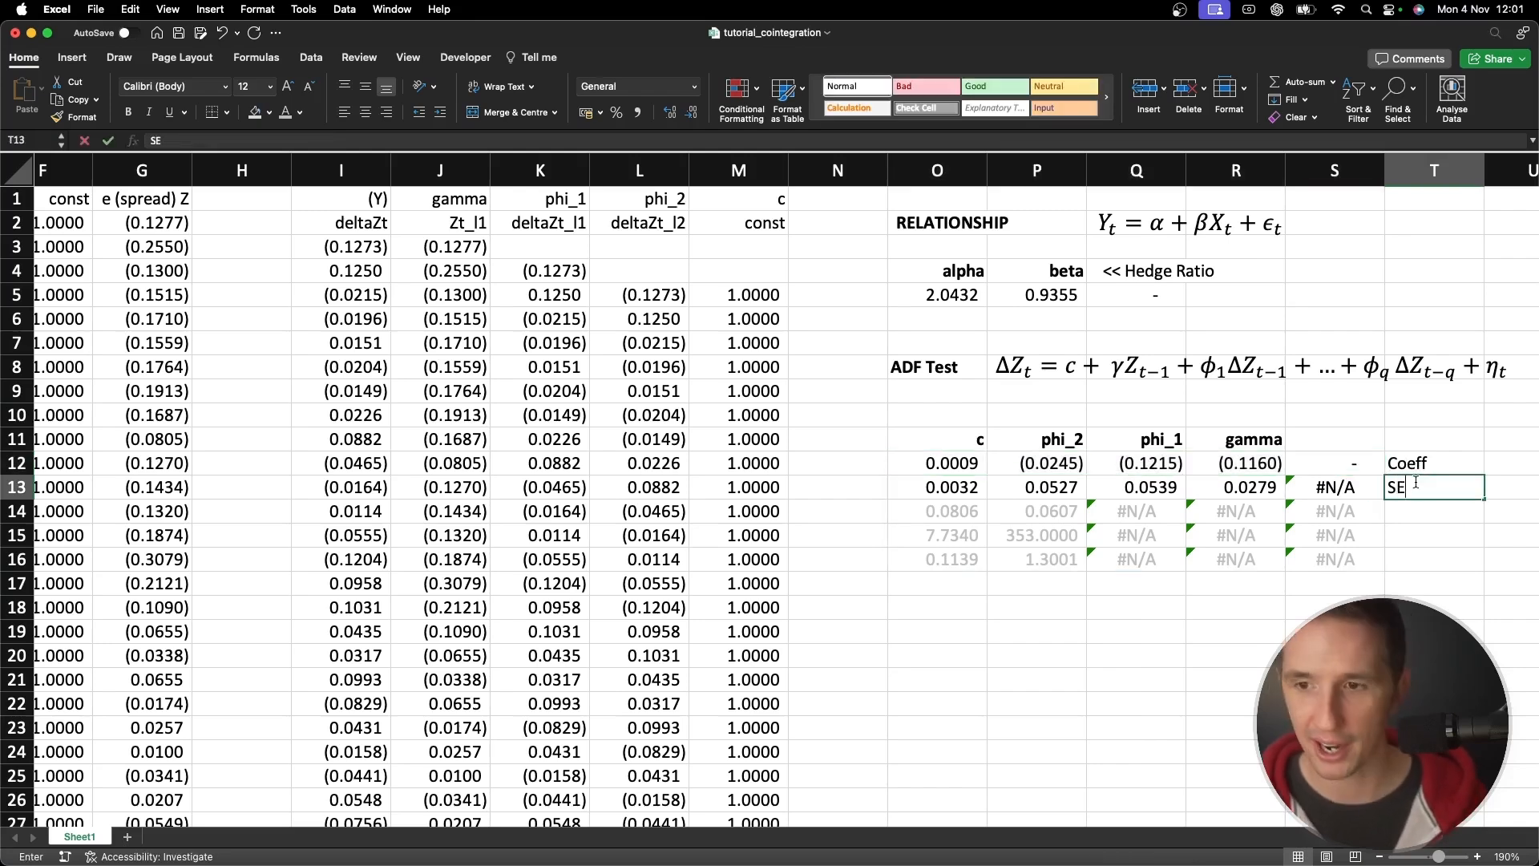
pyautogui.hotkey('ctrl', 'Return')
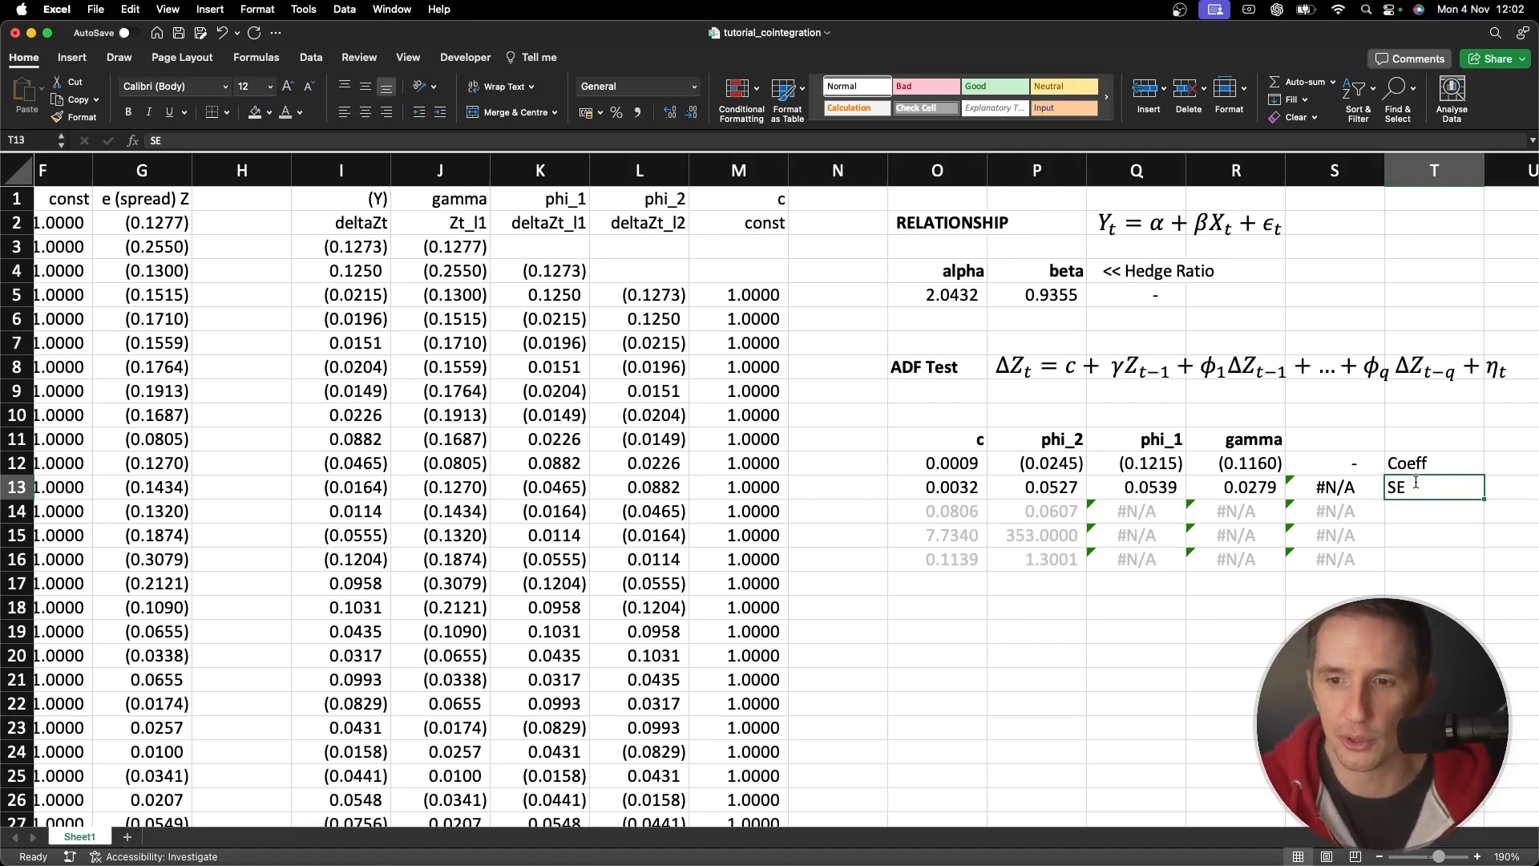
# Examine gamma's standard error in R13 and the matching γ term in the ADF equation
pyautogui.moveTo(1257, 486)
pyautogui.mouseDown()
pyautogui.moveTo(1250, 469)
pyautogui.moveTo(1254, 486)
pyautogui.mouseUp()
pyautogui.click(1253, 486)
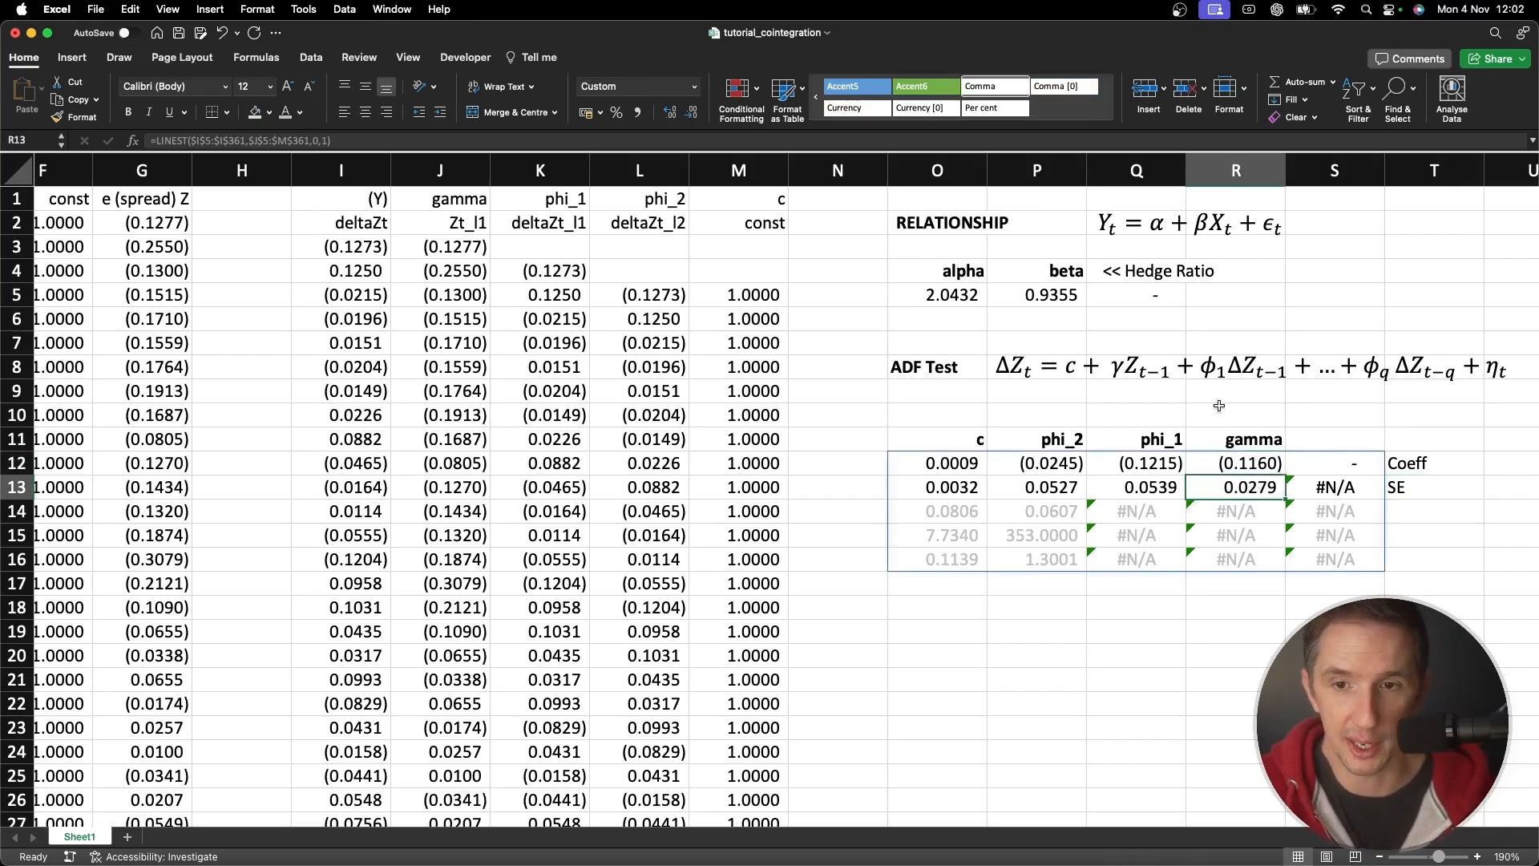
pyautogui.click(1114, 365)
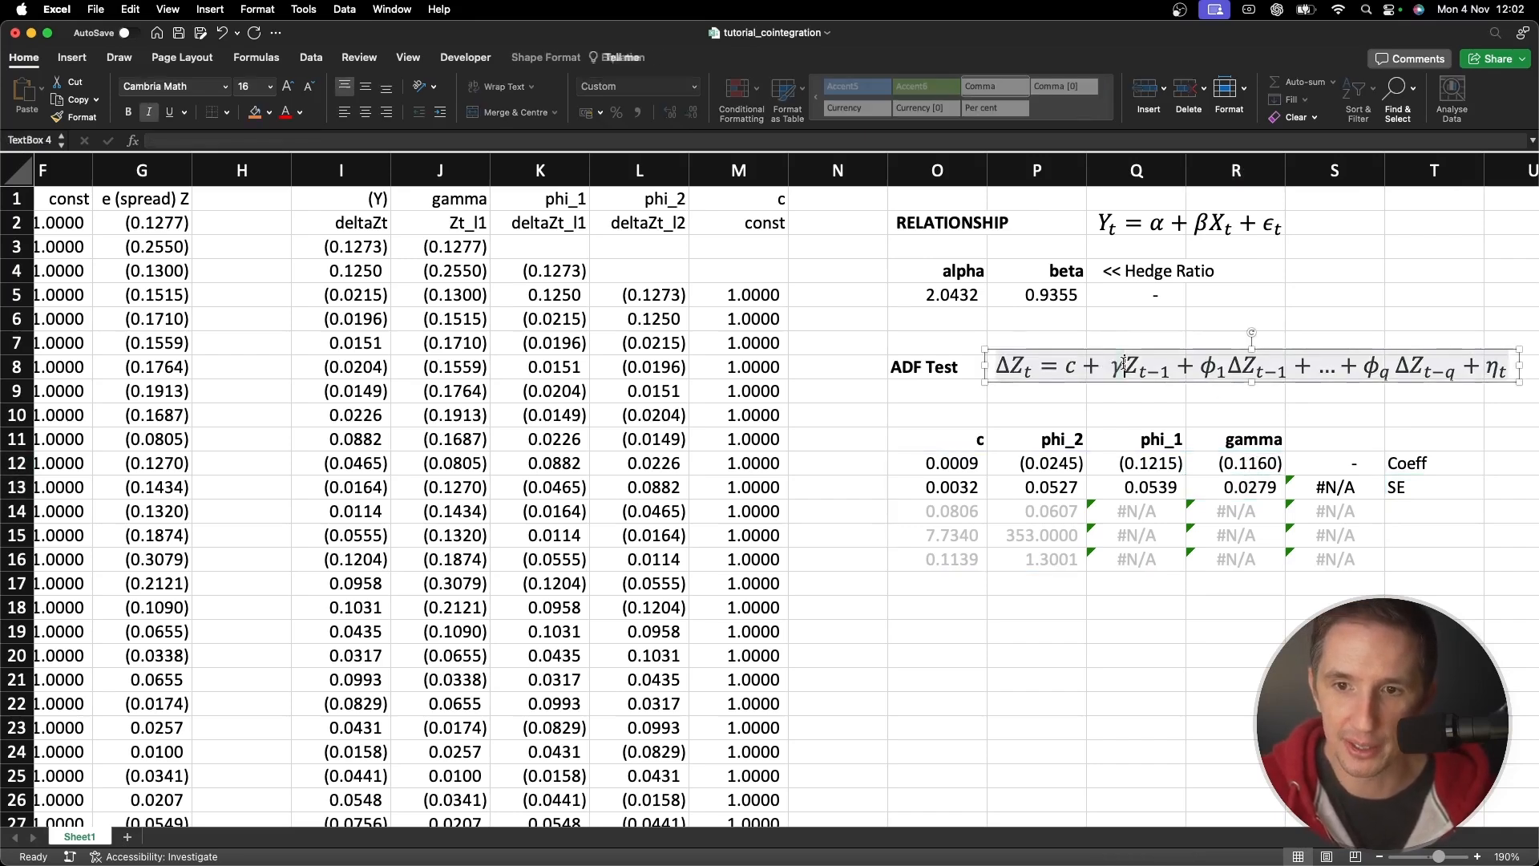
pyautogui.doubleClick(1113, 364)
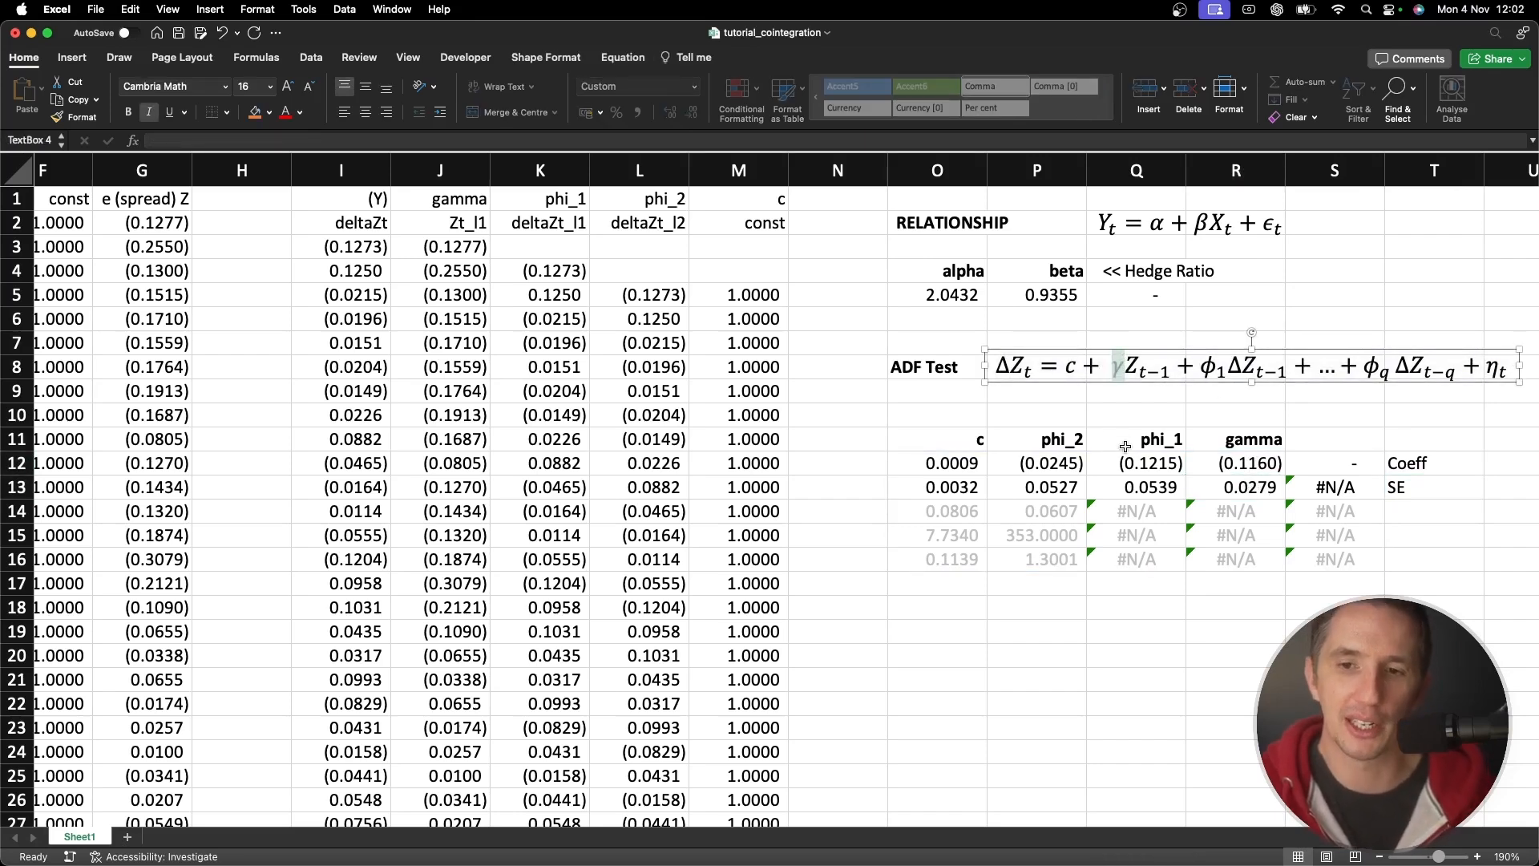
pyautogui.click(1058, 414)
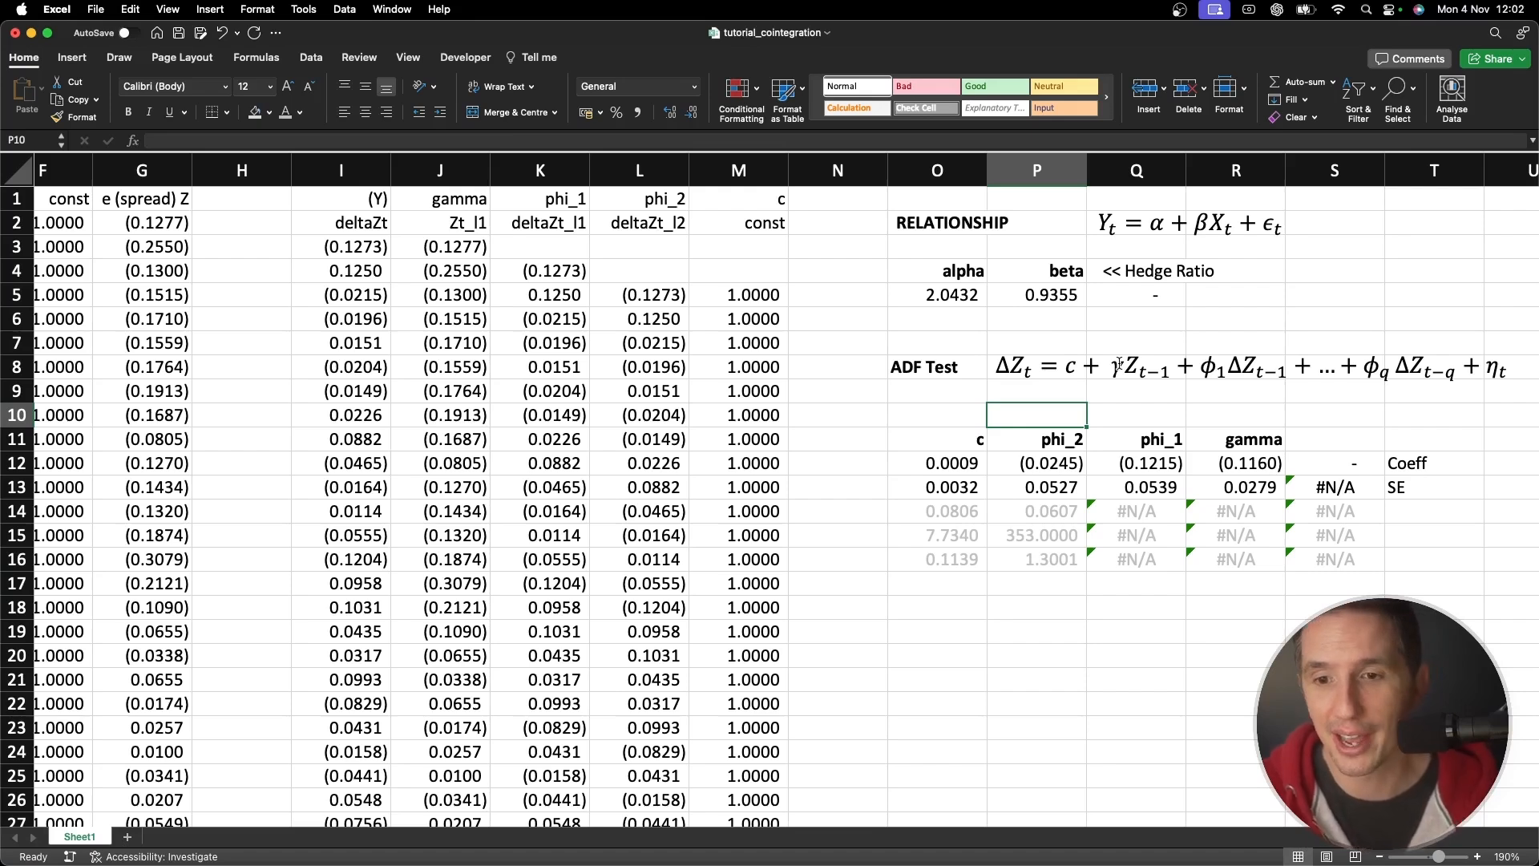
# Move the ADF coefficient table and its Coeff and SE labels up one row, with the headers in row 10
pyautogui.click(972, 436)
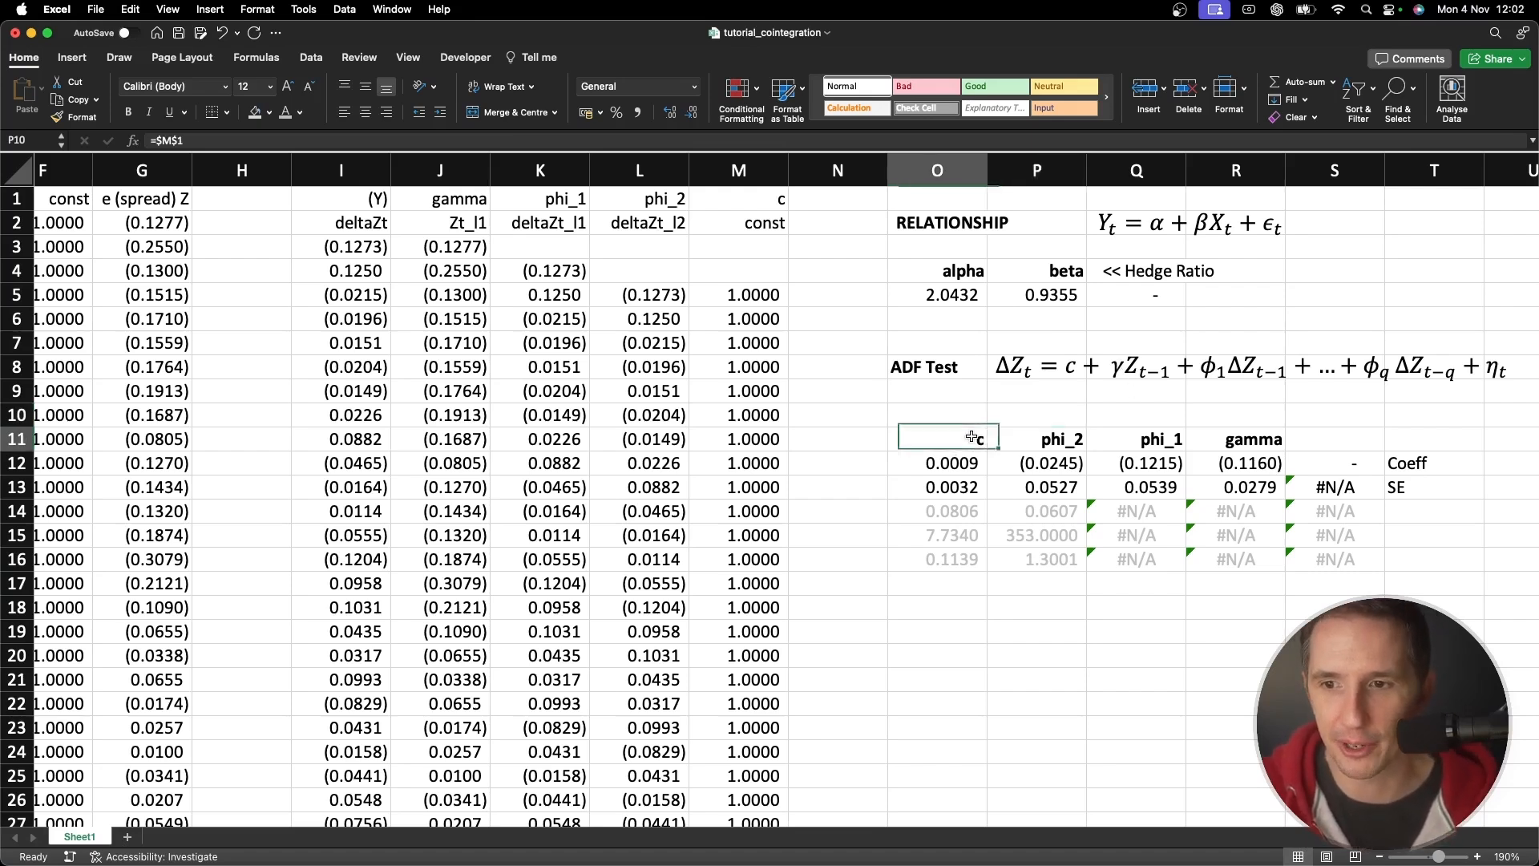
pyautogui.moveTo(971, 436); pyautogui.dragTo(1405, 545)
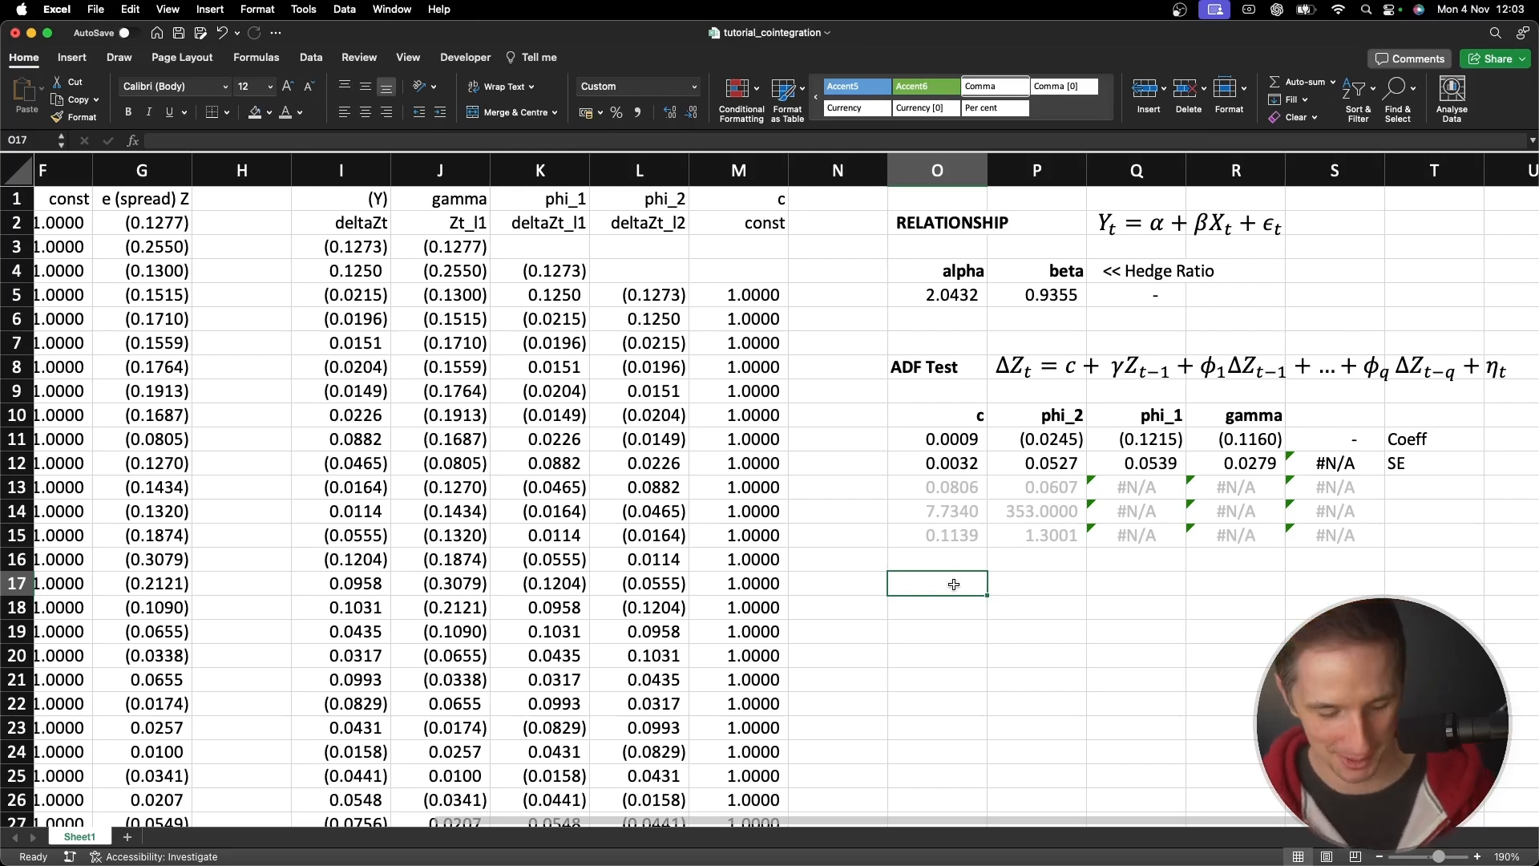
# Label O17 t-stat and calculate it in P17 by dividing gamma's coefficient by its standard error with =$R$11/$R$12
pyautogui.write('t-stat')
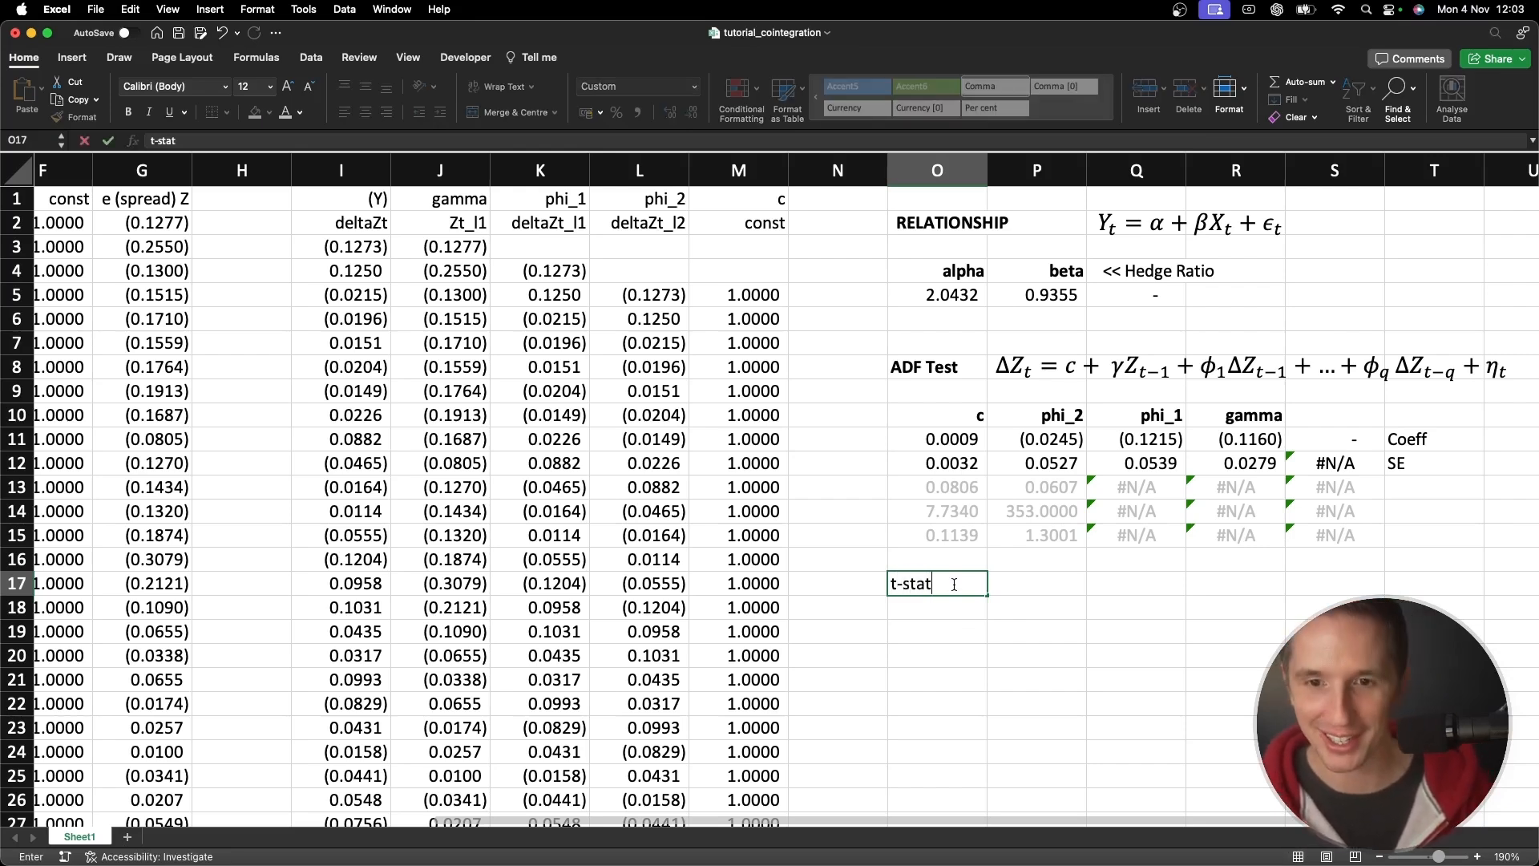
pyautogui.press('Return')
pyautogui.press('Up')
pyautogui.press('Right')
pyautogui.write('=')
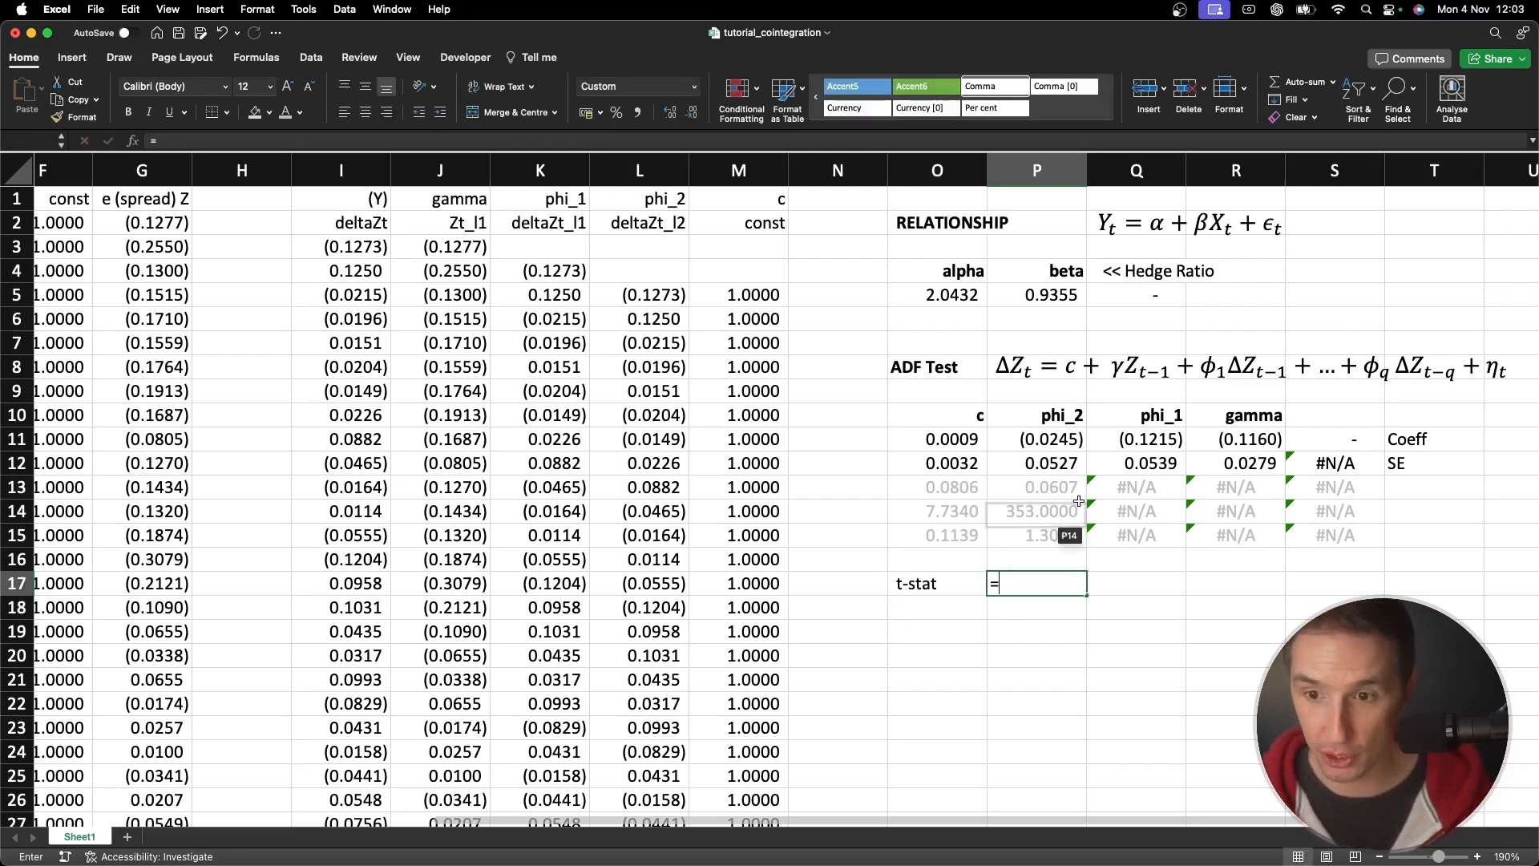
pyautogui.click(1262, 441)
pyautogui.press('F4')
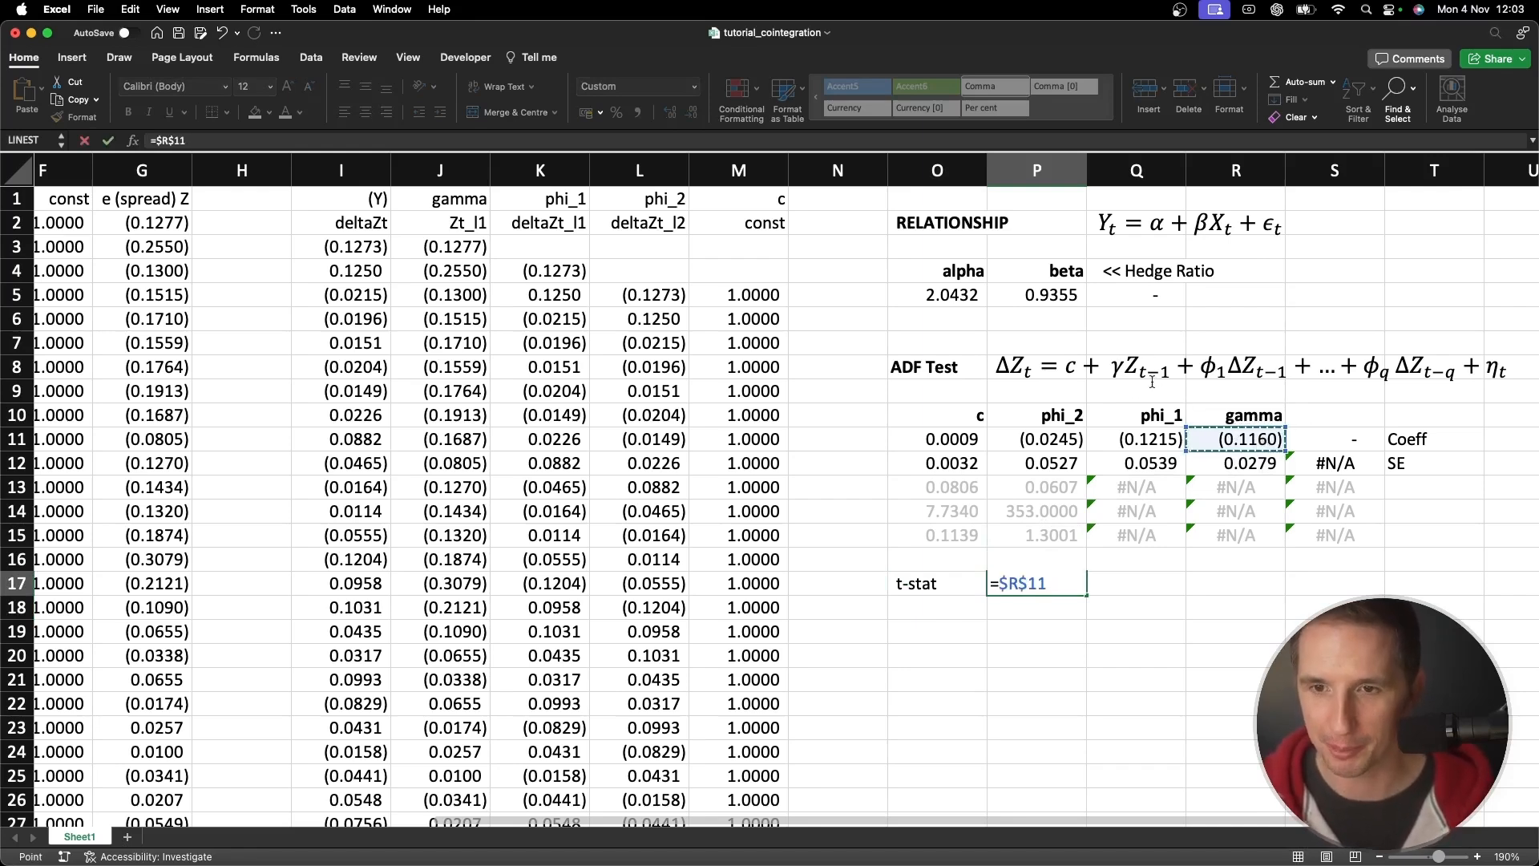
pyautogui.write('/')
pyautogui.click(1247, 469)
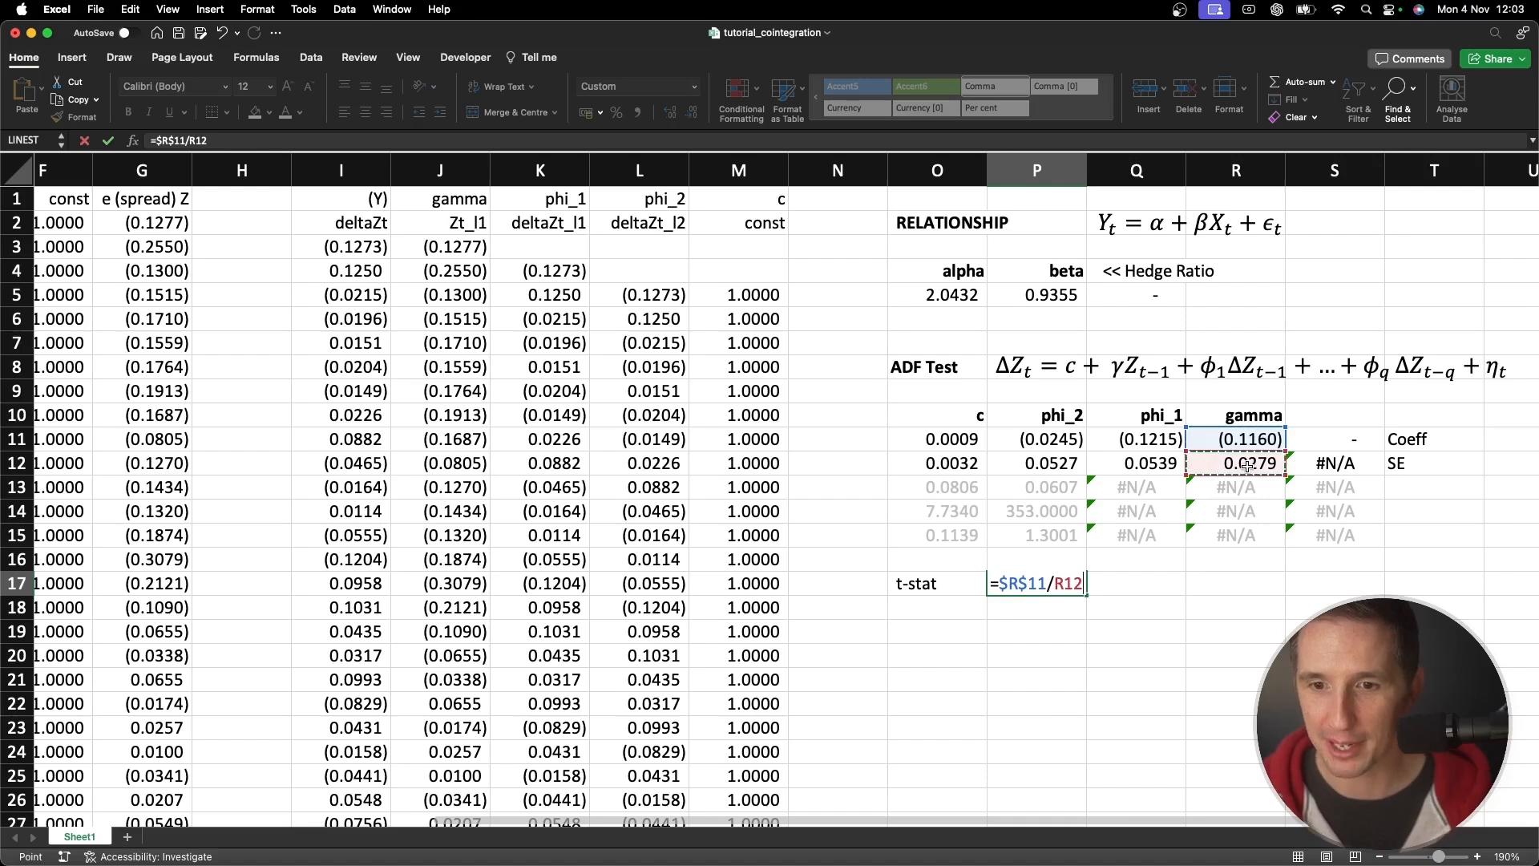
pyautogui.press('F4')
pyautogui.press('Return')
pyautogui.press('Up')
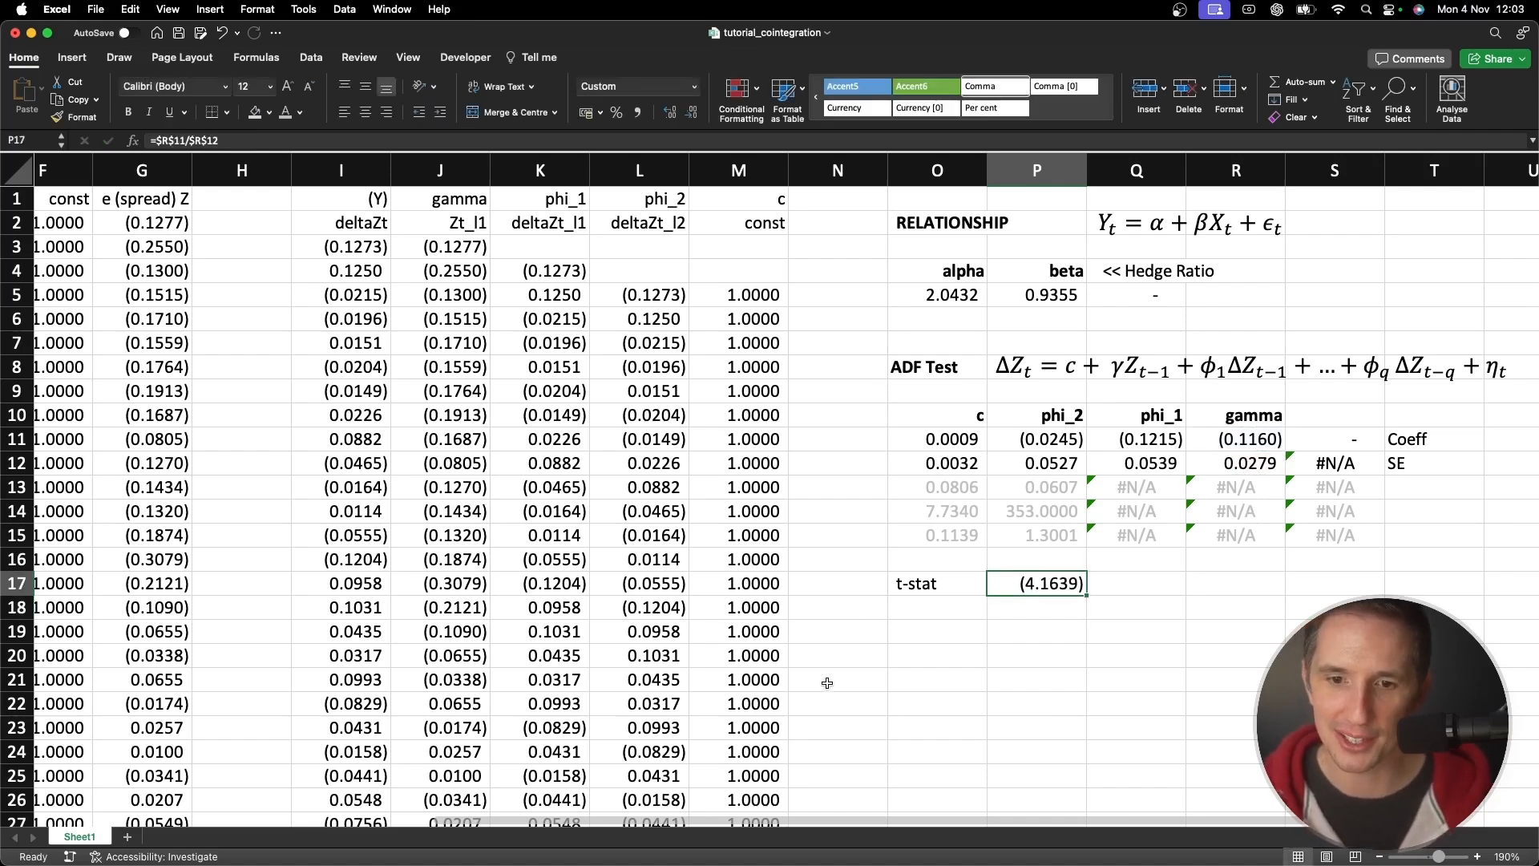
# Add a second worksheet and paste the copied Engle-Granger Table of Critical Values into it starting at A1
pyautogui.click(929, 585)
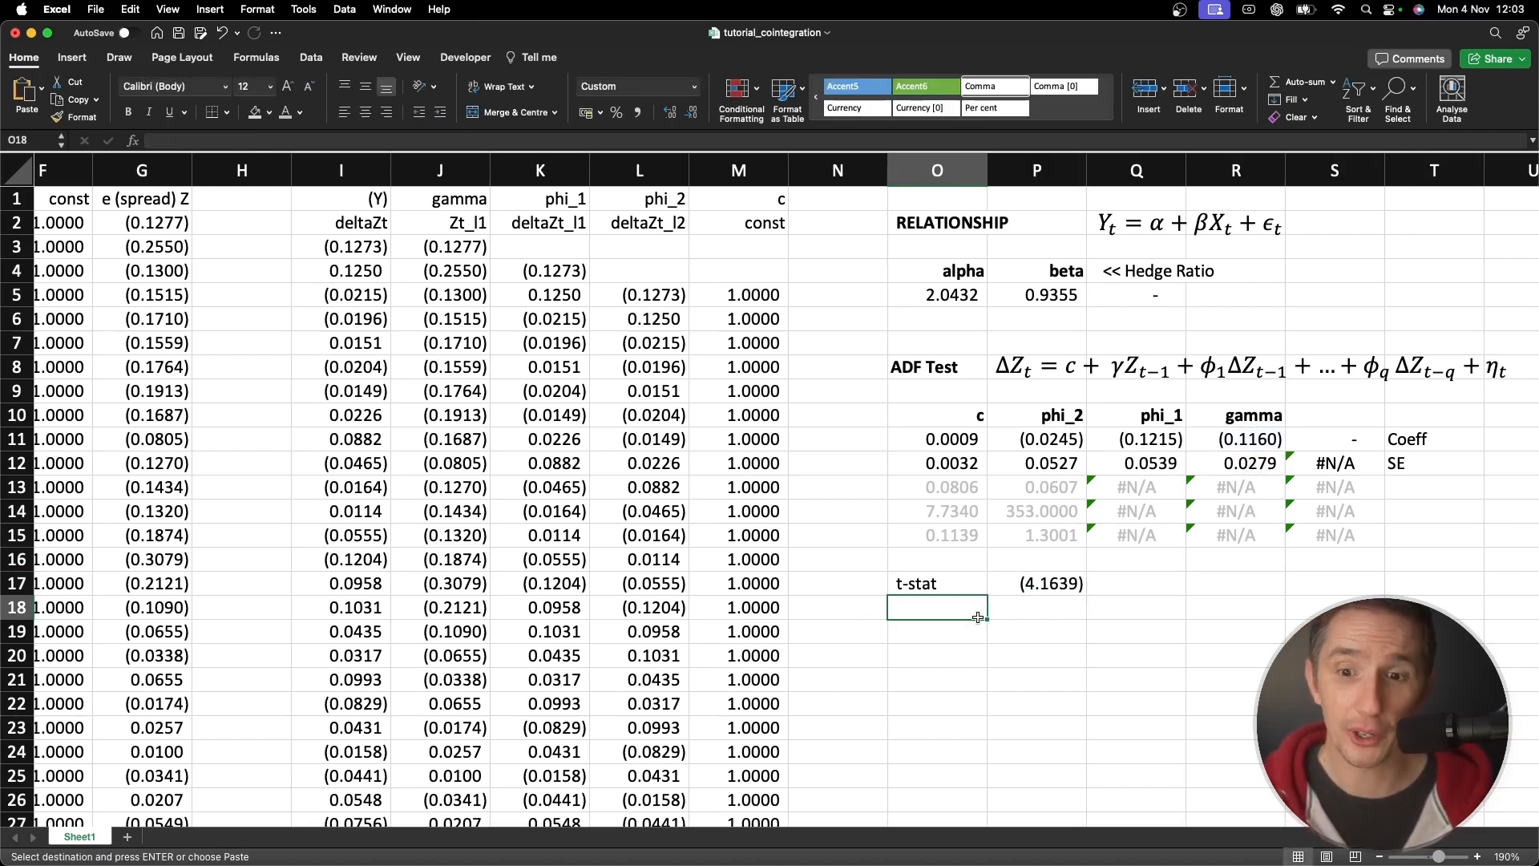
pyautogui.click(1047, 581)
pyautogui.press('super+c')
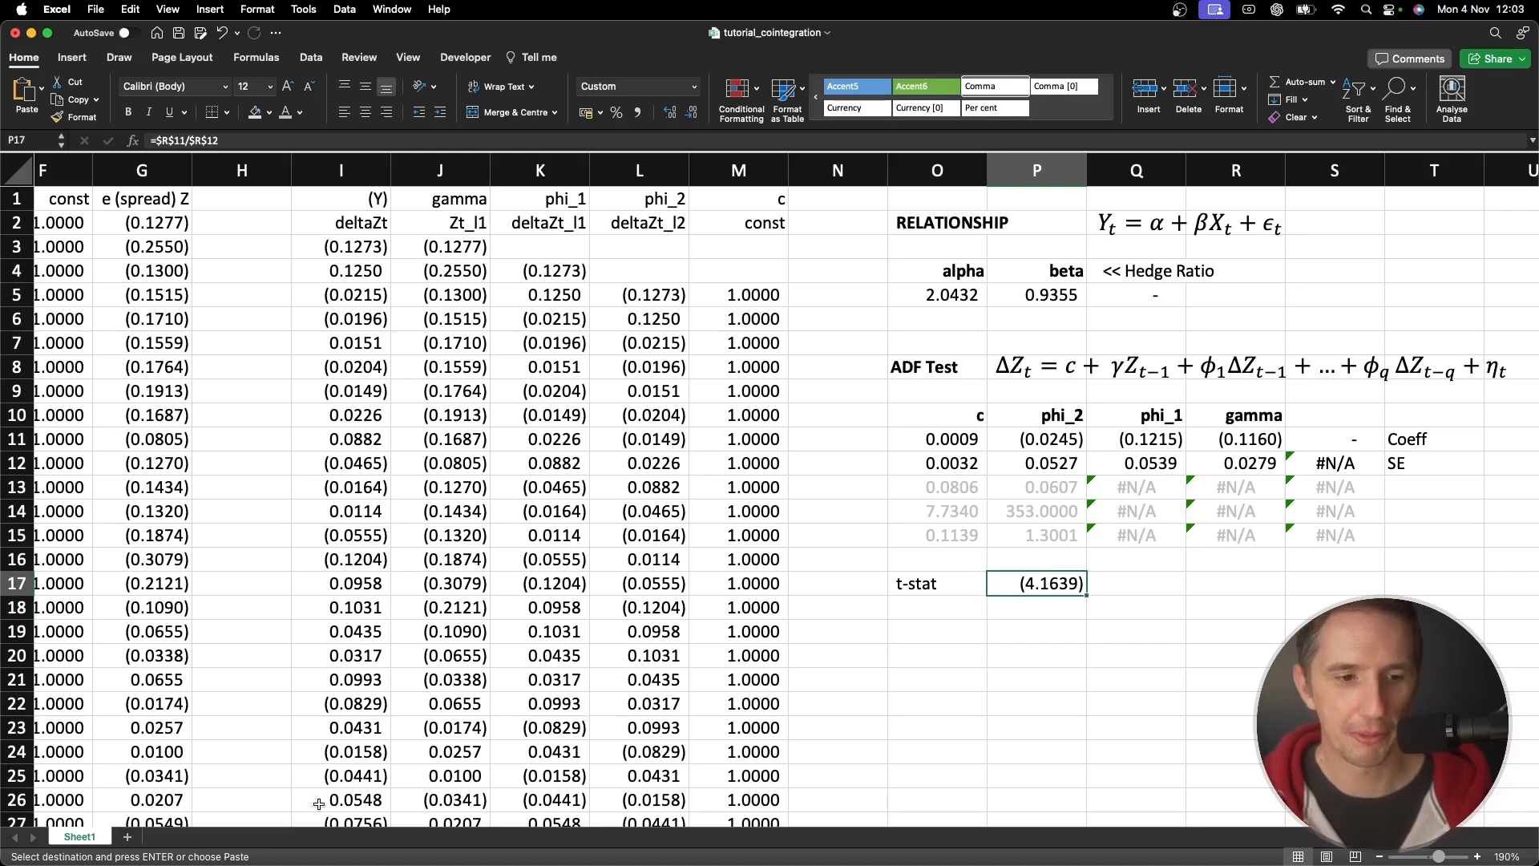
pyautogui.click(127, 836)
pyautogui.press('super+v')
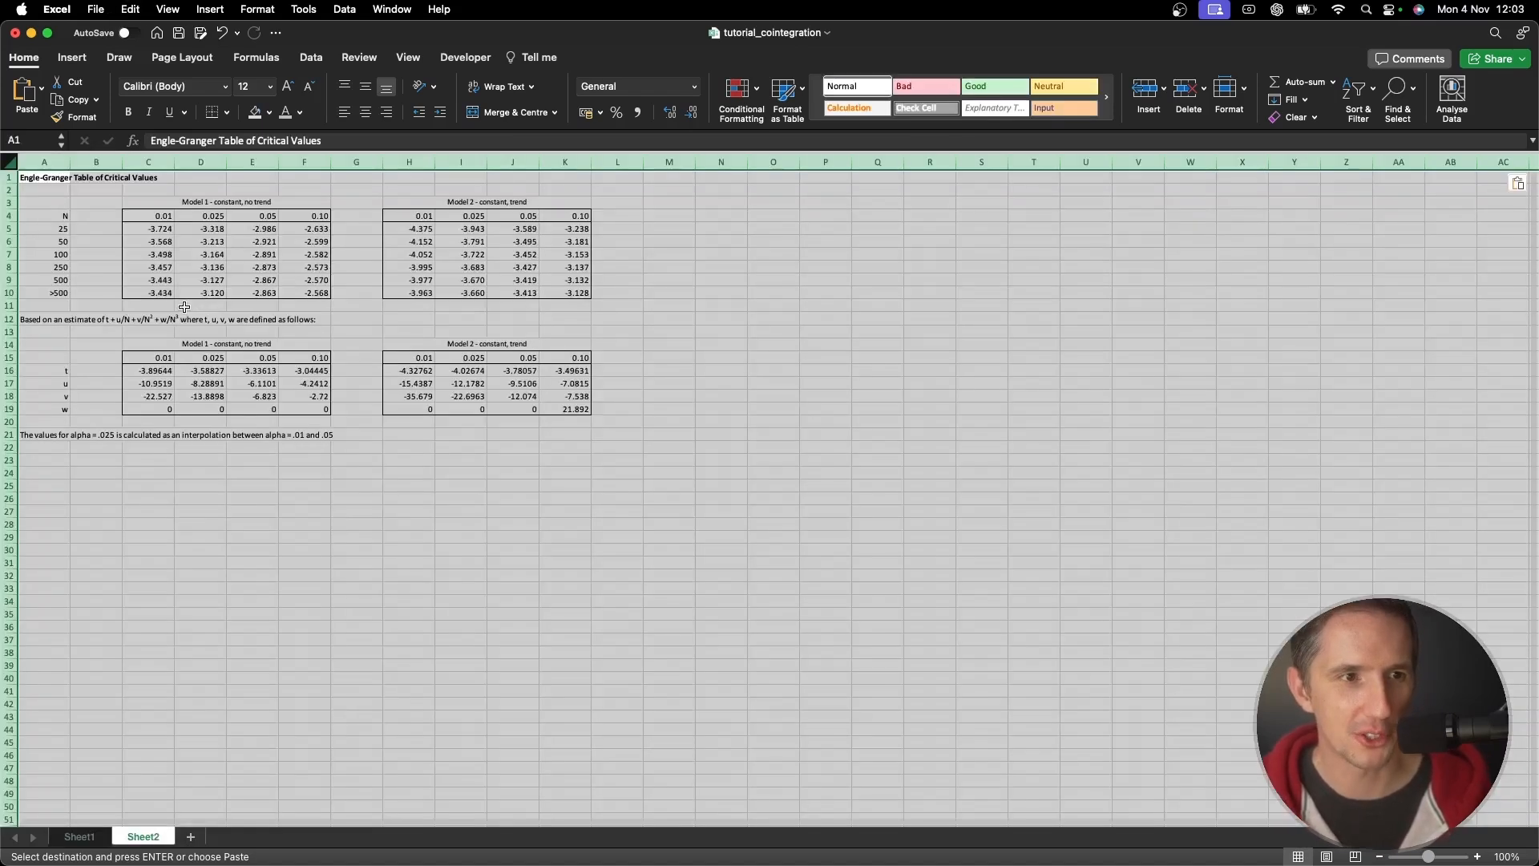
pyautogui.click(304, 612)
pyautogui.moveTo(52, 204)
pyautogui.mouseDown()
pyautogui.moveTo(304, 295)
pyautogui.moveTo(51, 203)
pyautogui.mouseUp()
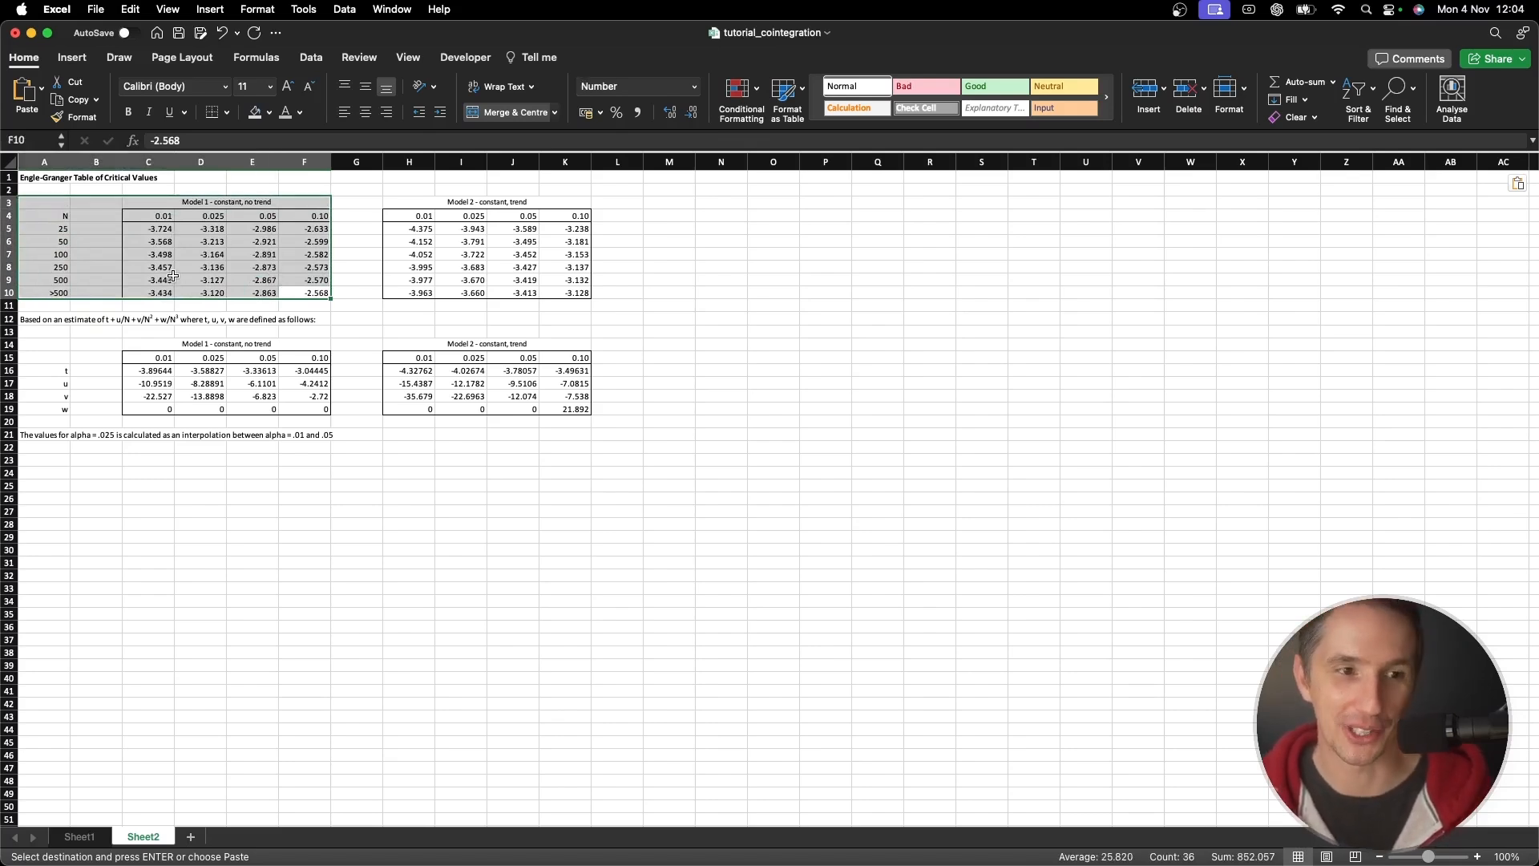
pyautogui.click(305, 543)
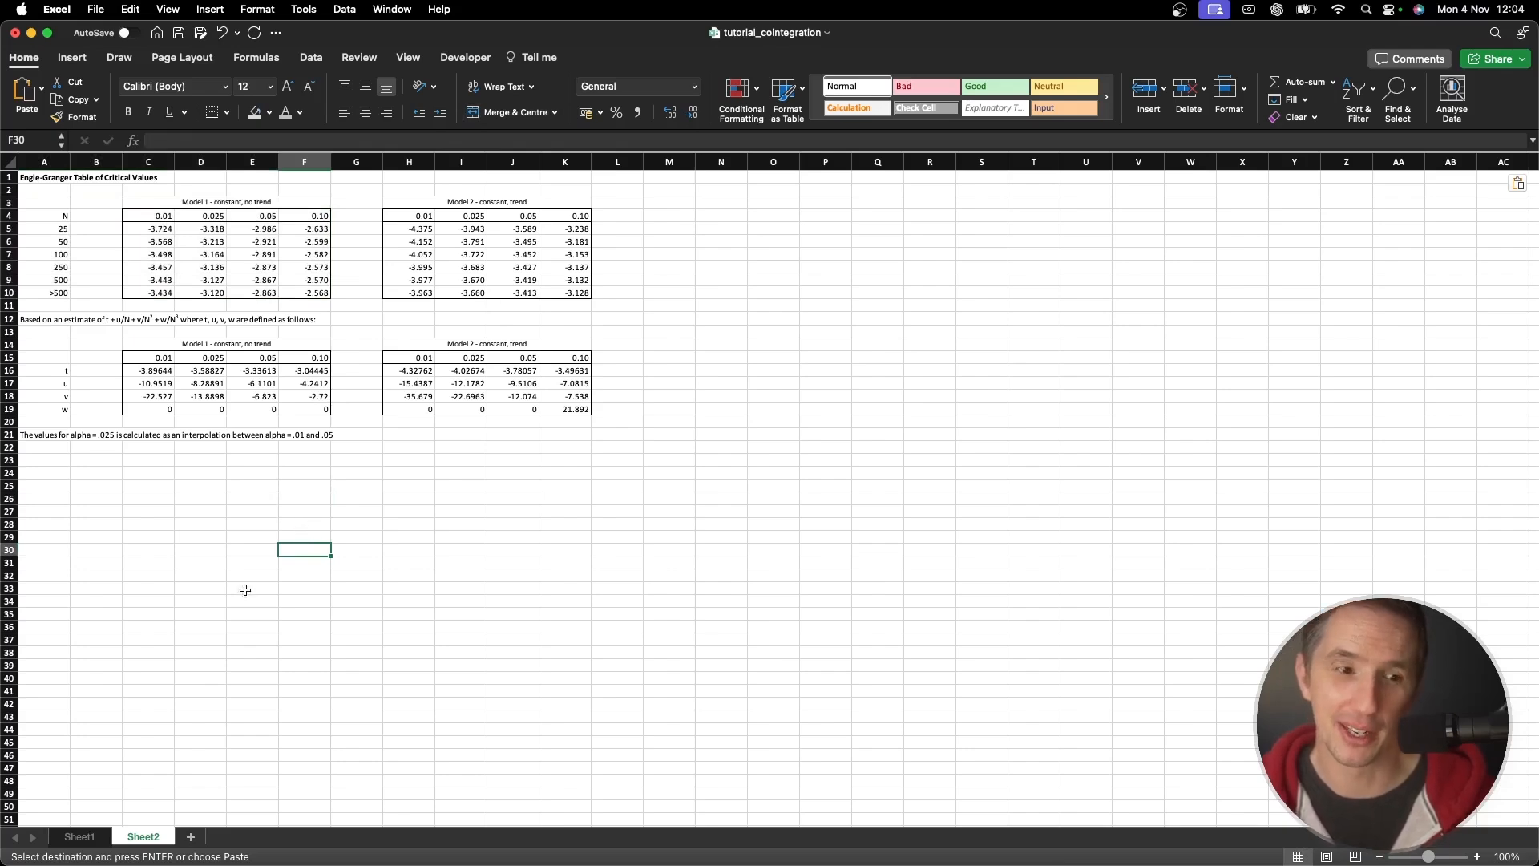
# Enter the row label critical val in O18 on Sheet1, below the t-stat label
pyautogui.click(79, 837)
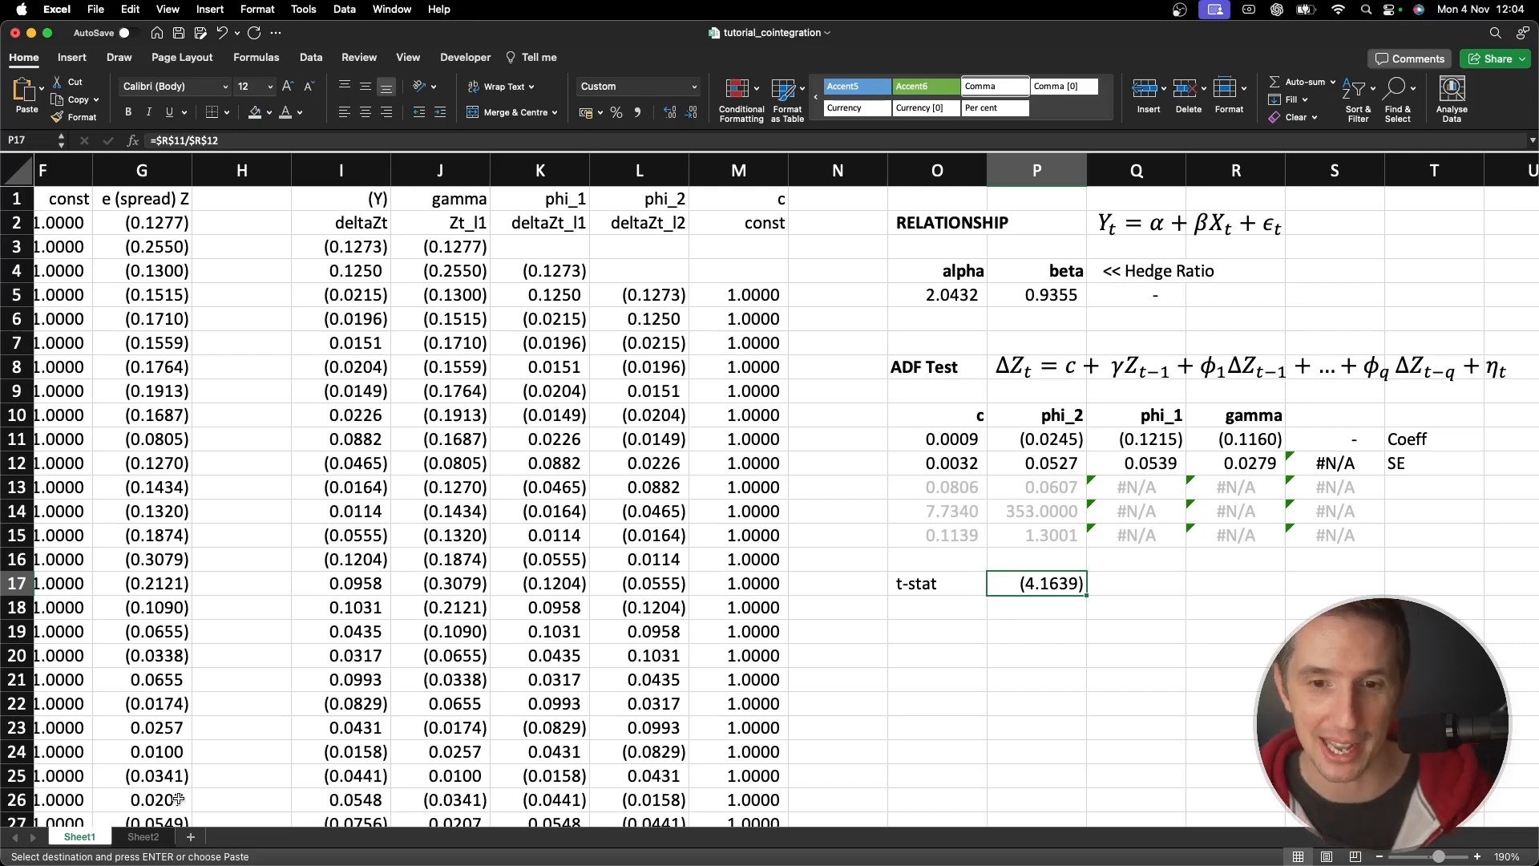
pyautogui.click(911, 607)
pyautogui.write('c')
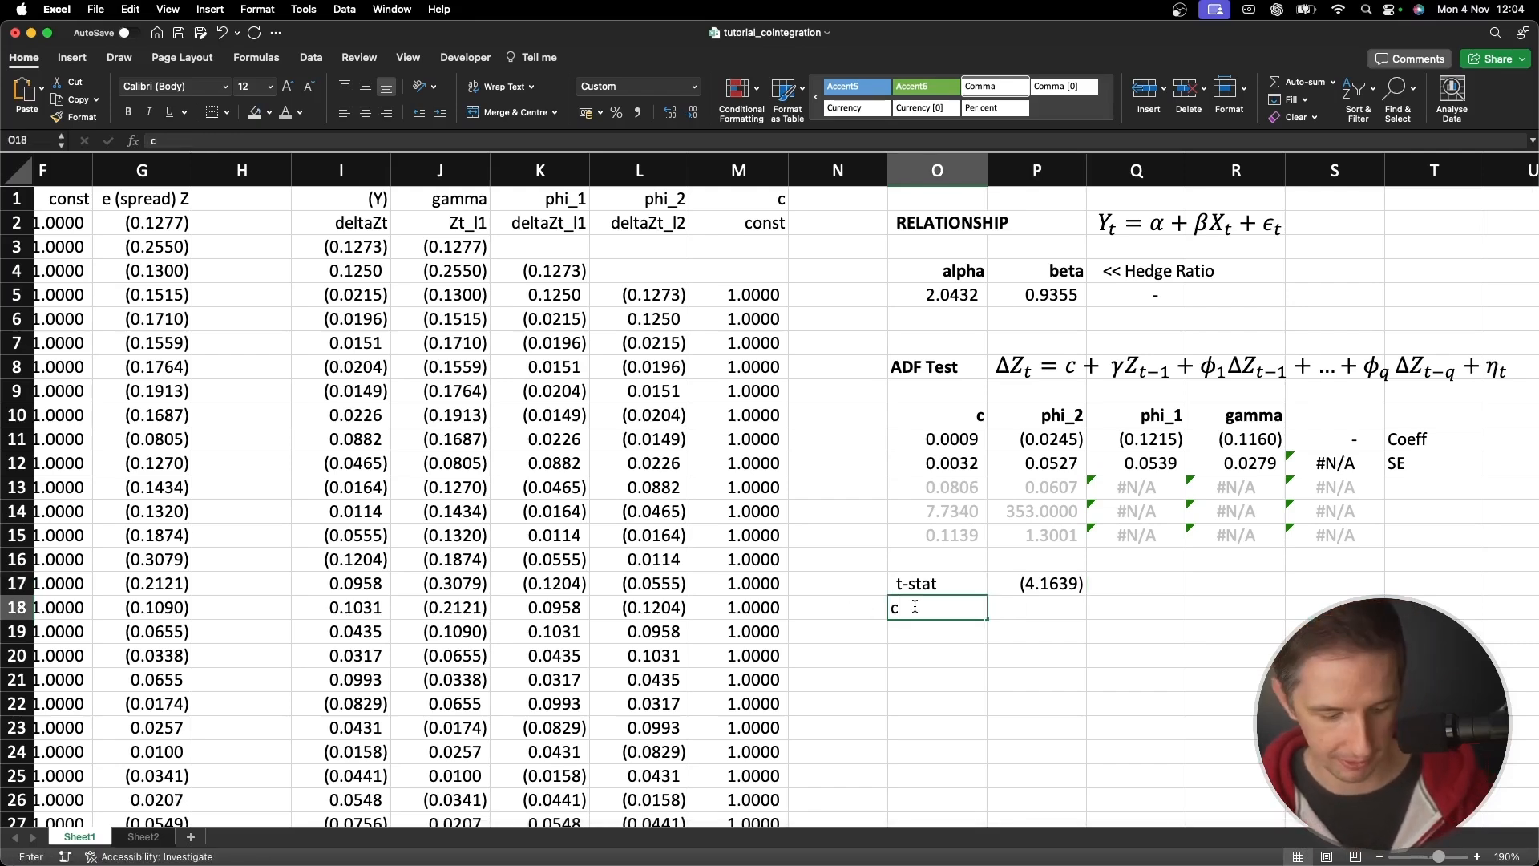
pyautogui.write('ritical va')
pyautogui.write('l')
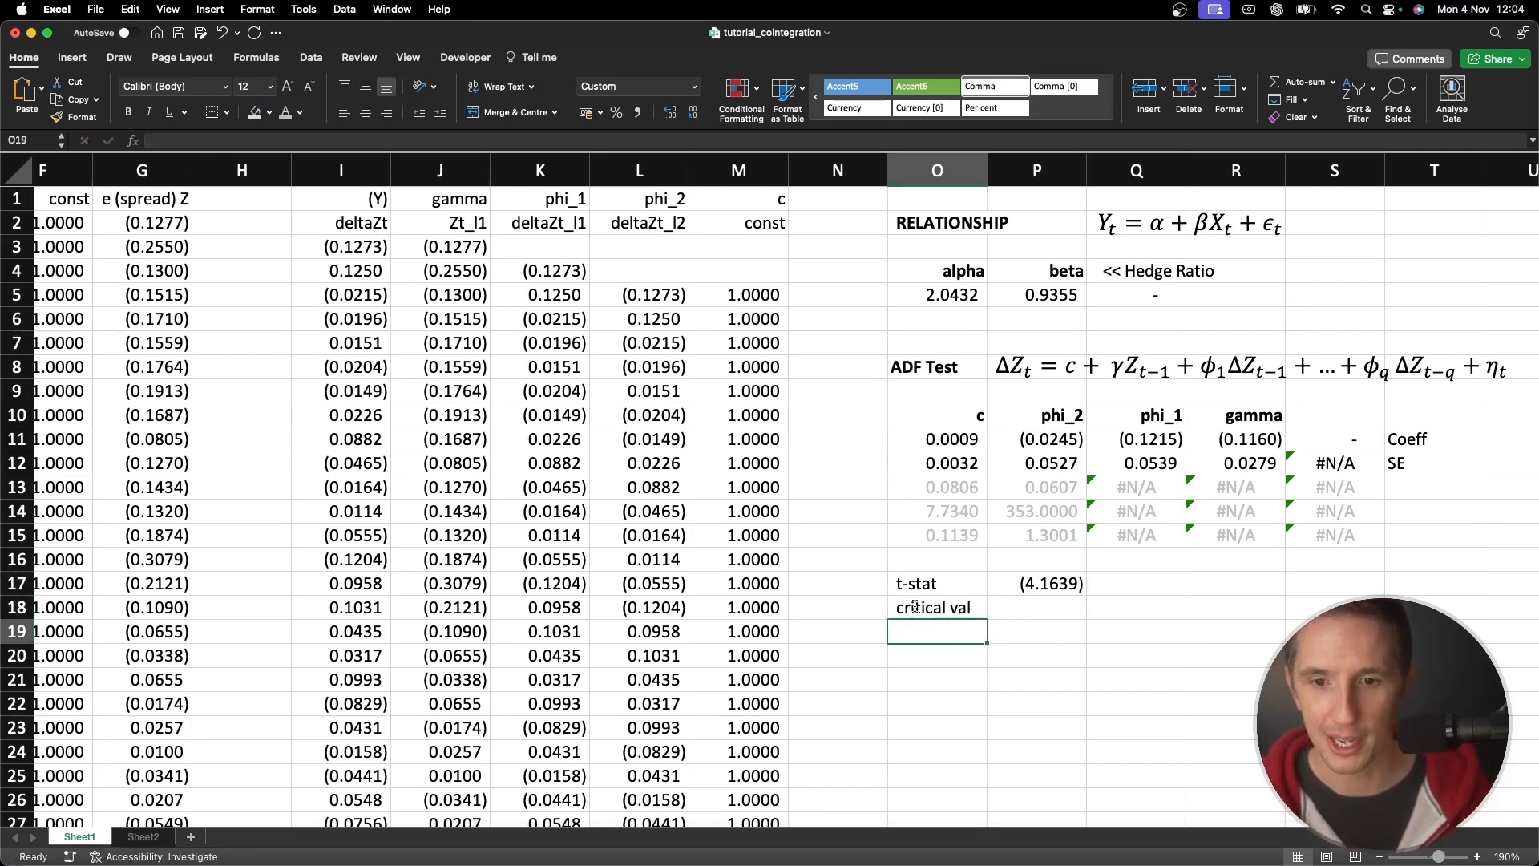
pyautogui.press('Tab')
# Examine the Model 1 constant, no trend critical values by sample size N in the Engle-Granger table on Sheet2
pyautogui.write('=')
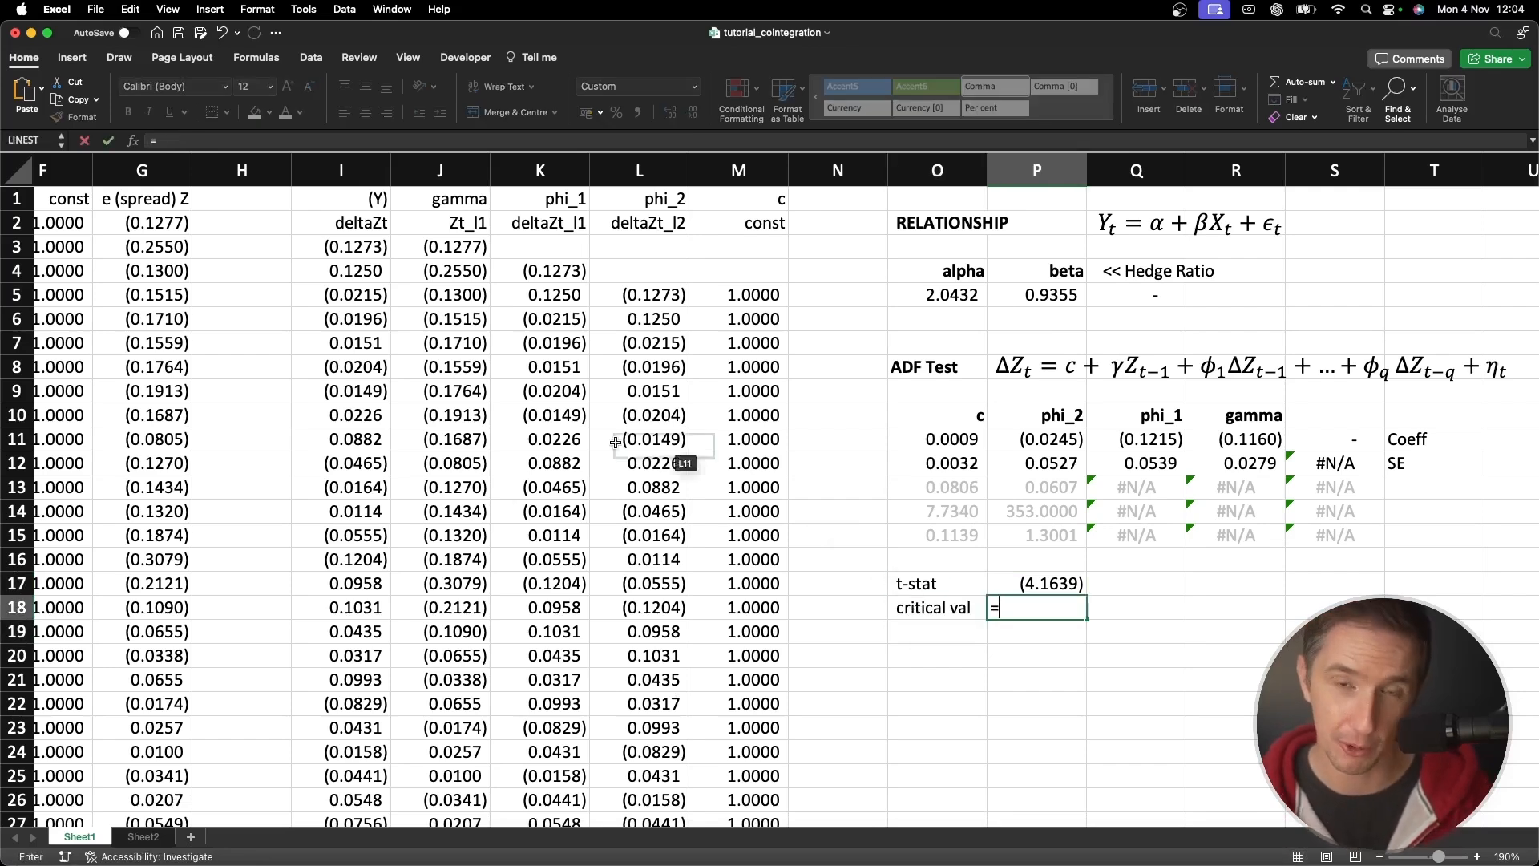
pyautogui.click(142, 838)
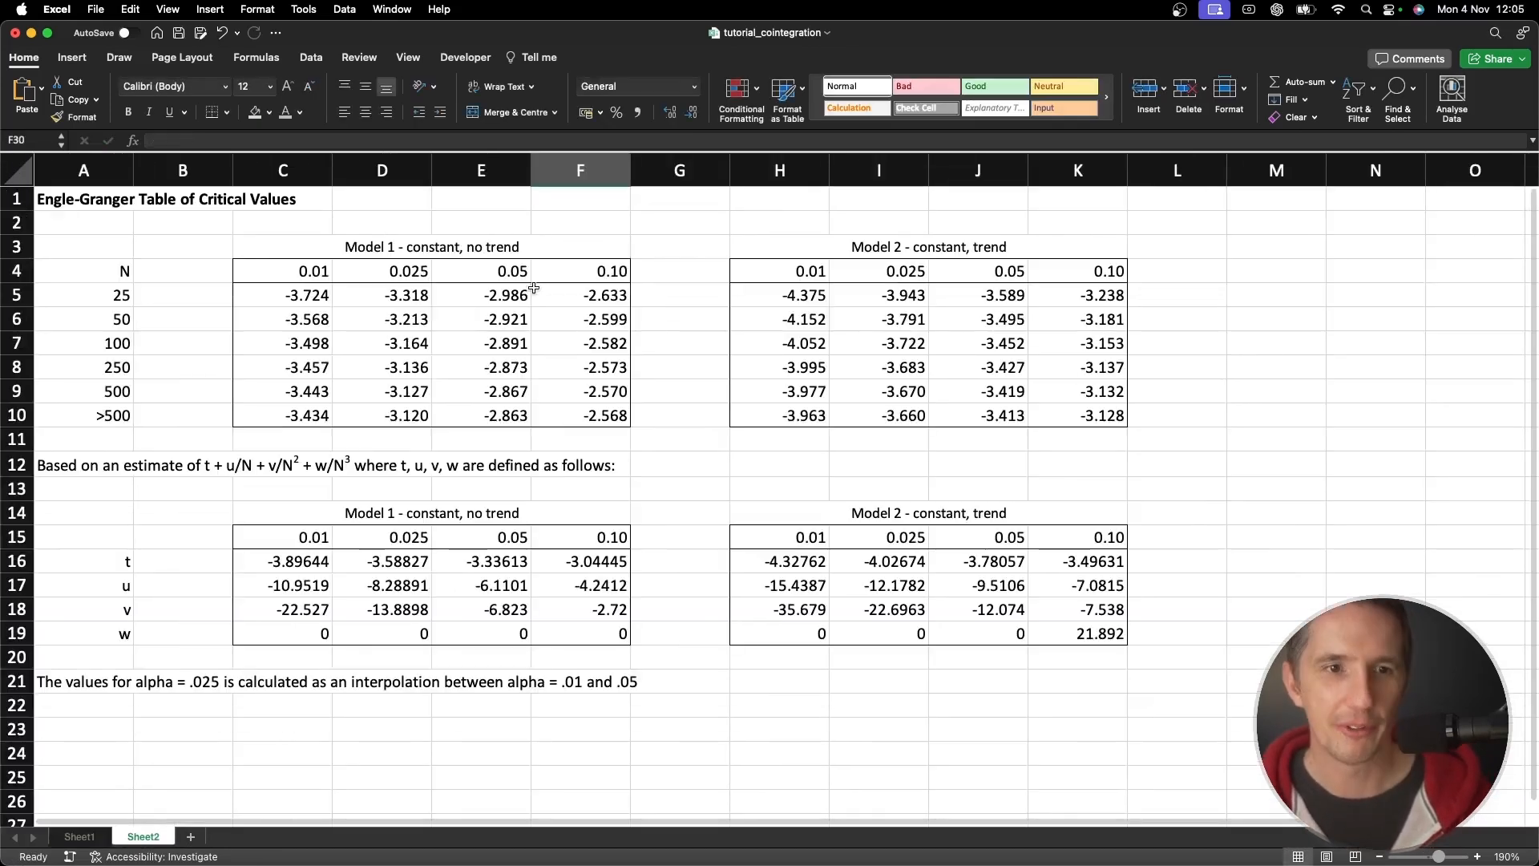
pyautogui.click(682, 272)
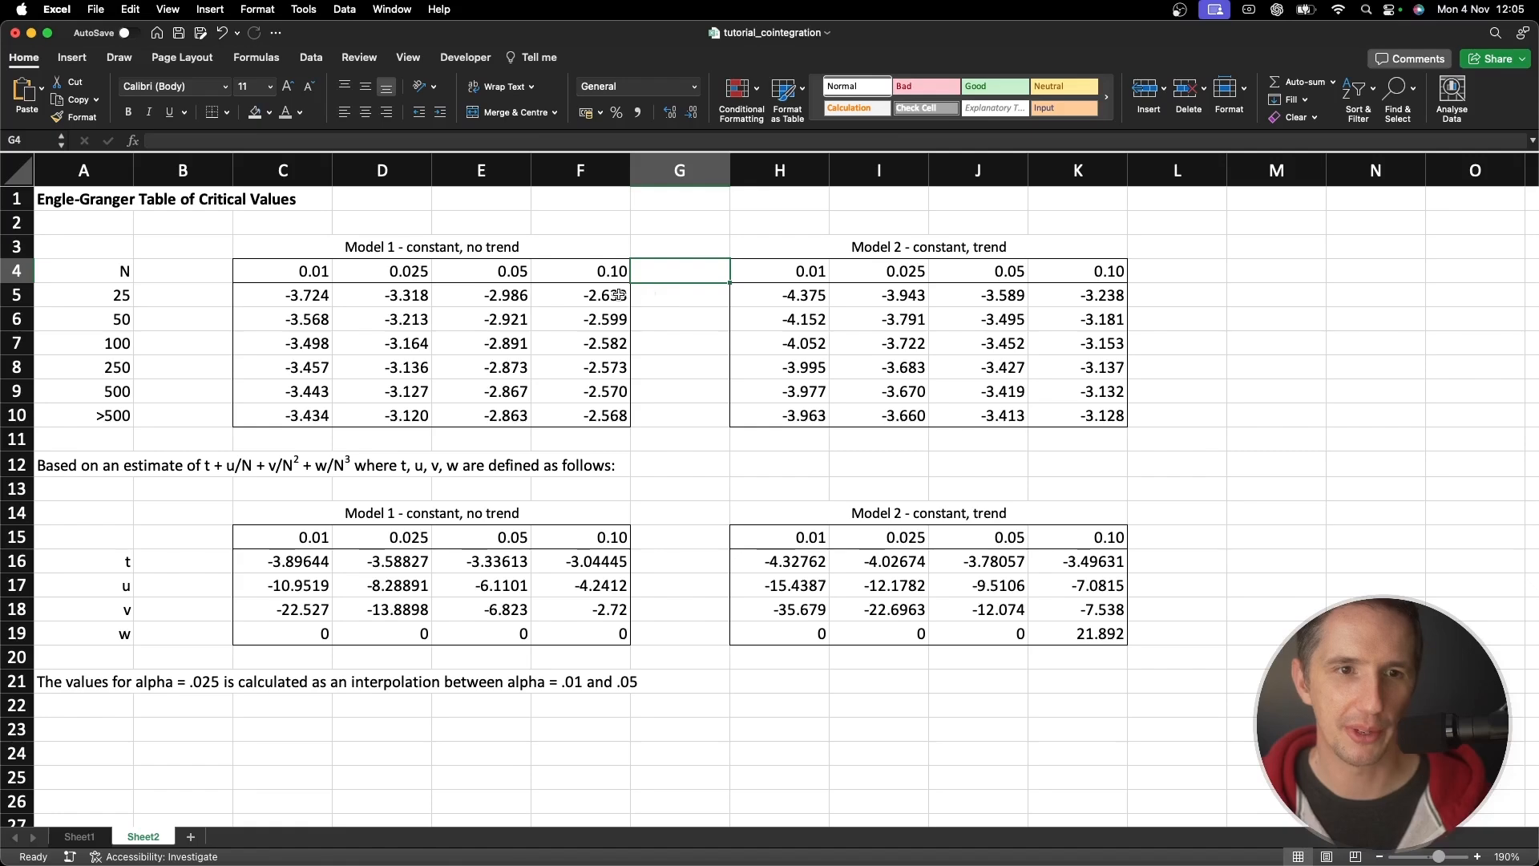
pyautogui.moveTo(86, 269); pyautogui.dragTo(624, 411)
pyautogui.click(339, 410)
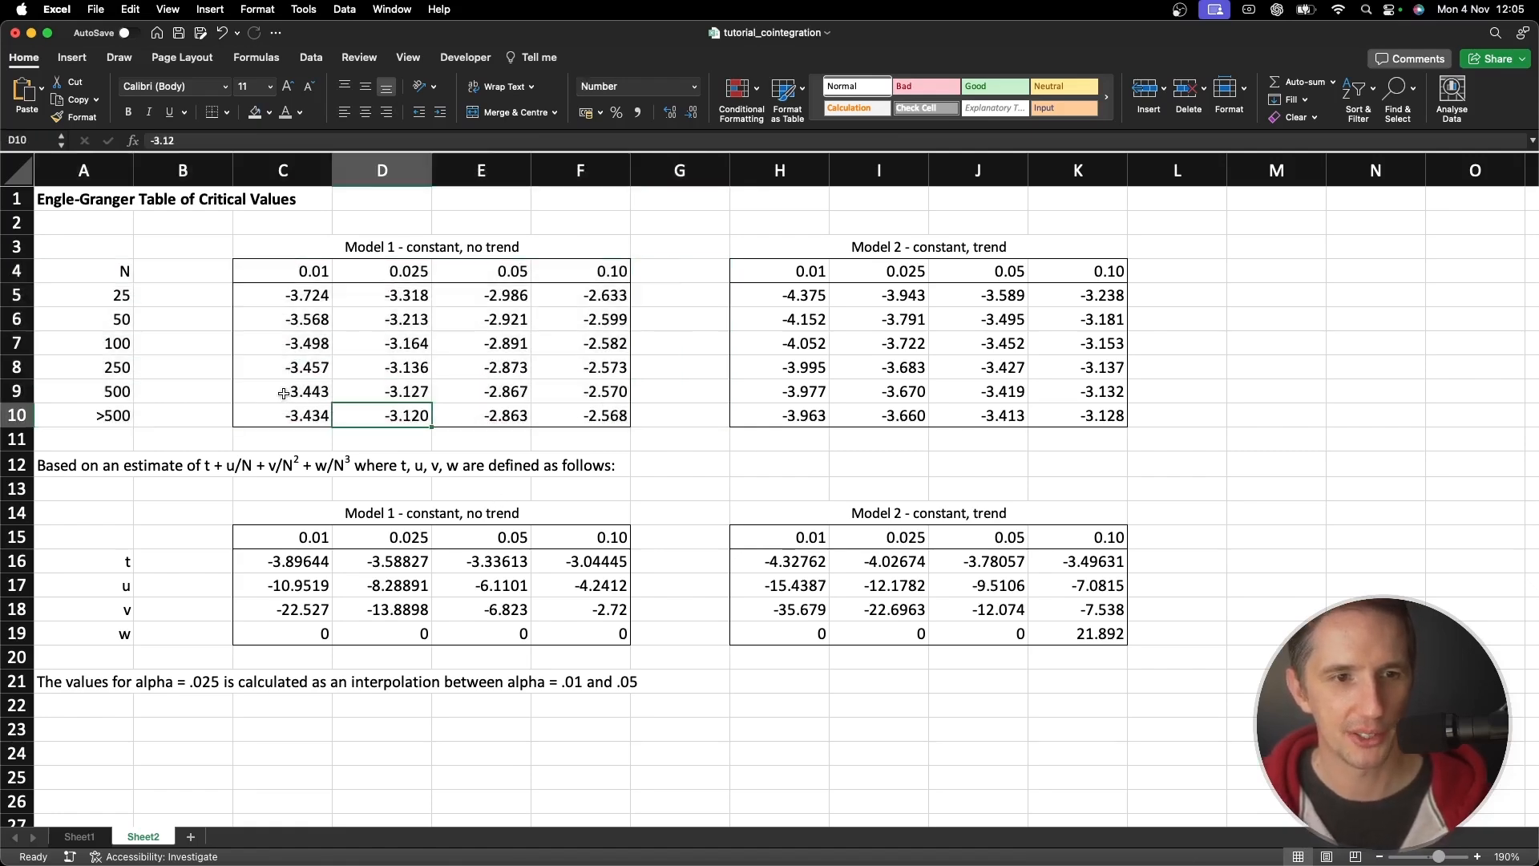
pyautogui.click(283, 393)
# Format the Model 1 significance levels in C4:F4 as percentages with one decimal place
pyautogui.moveTo(597, 271); pyautogui.dragTo(308, 263)
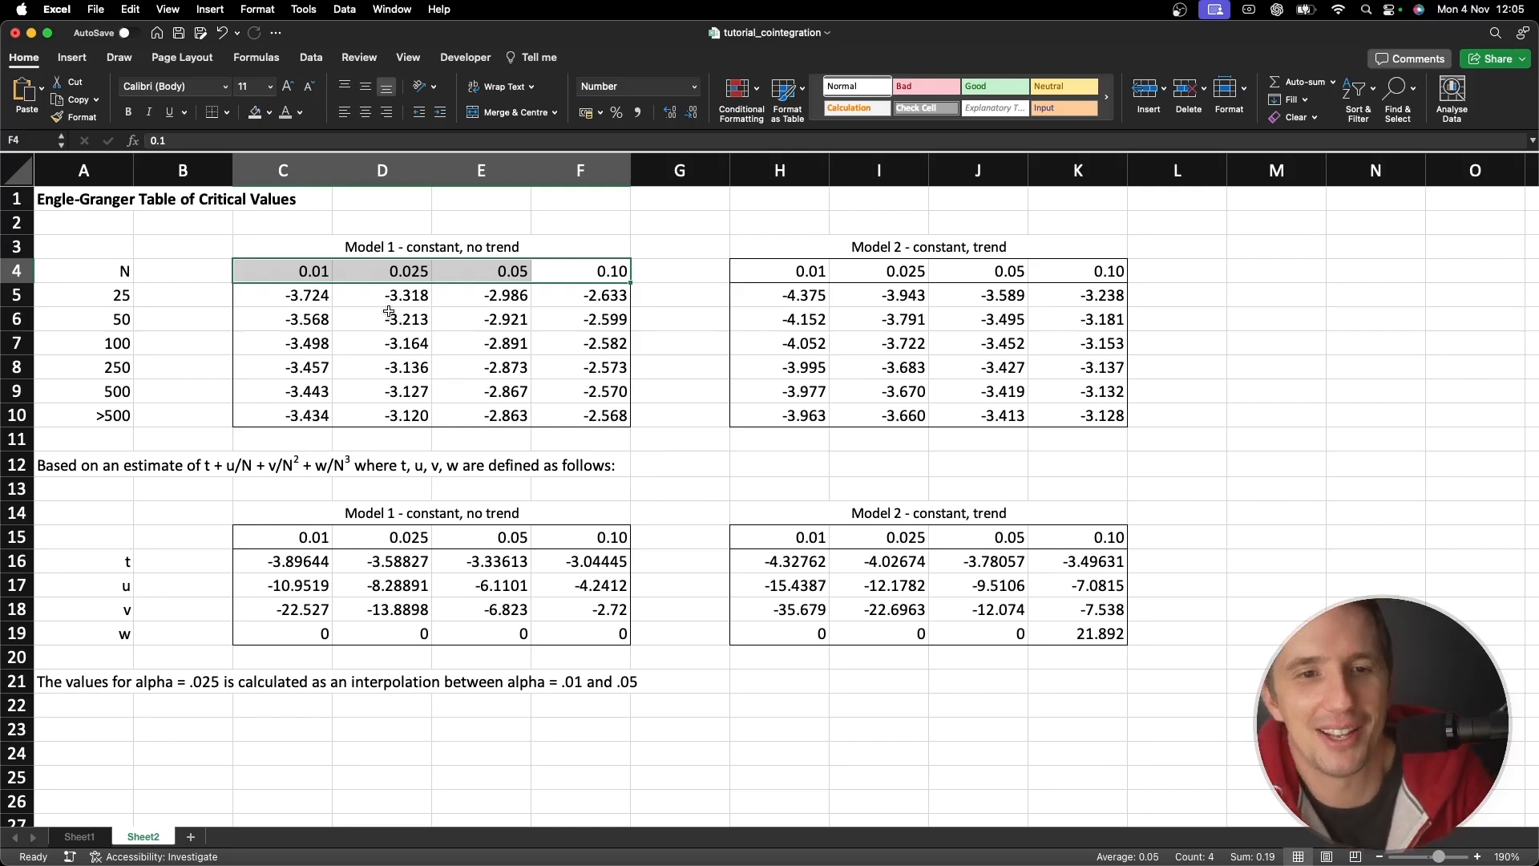
pyautogui.moveTo(606, 265); pyautogui.dragTo(296, 260)
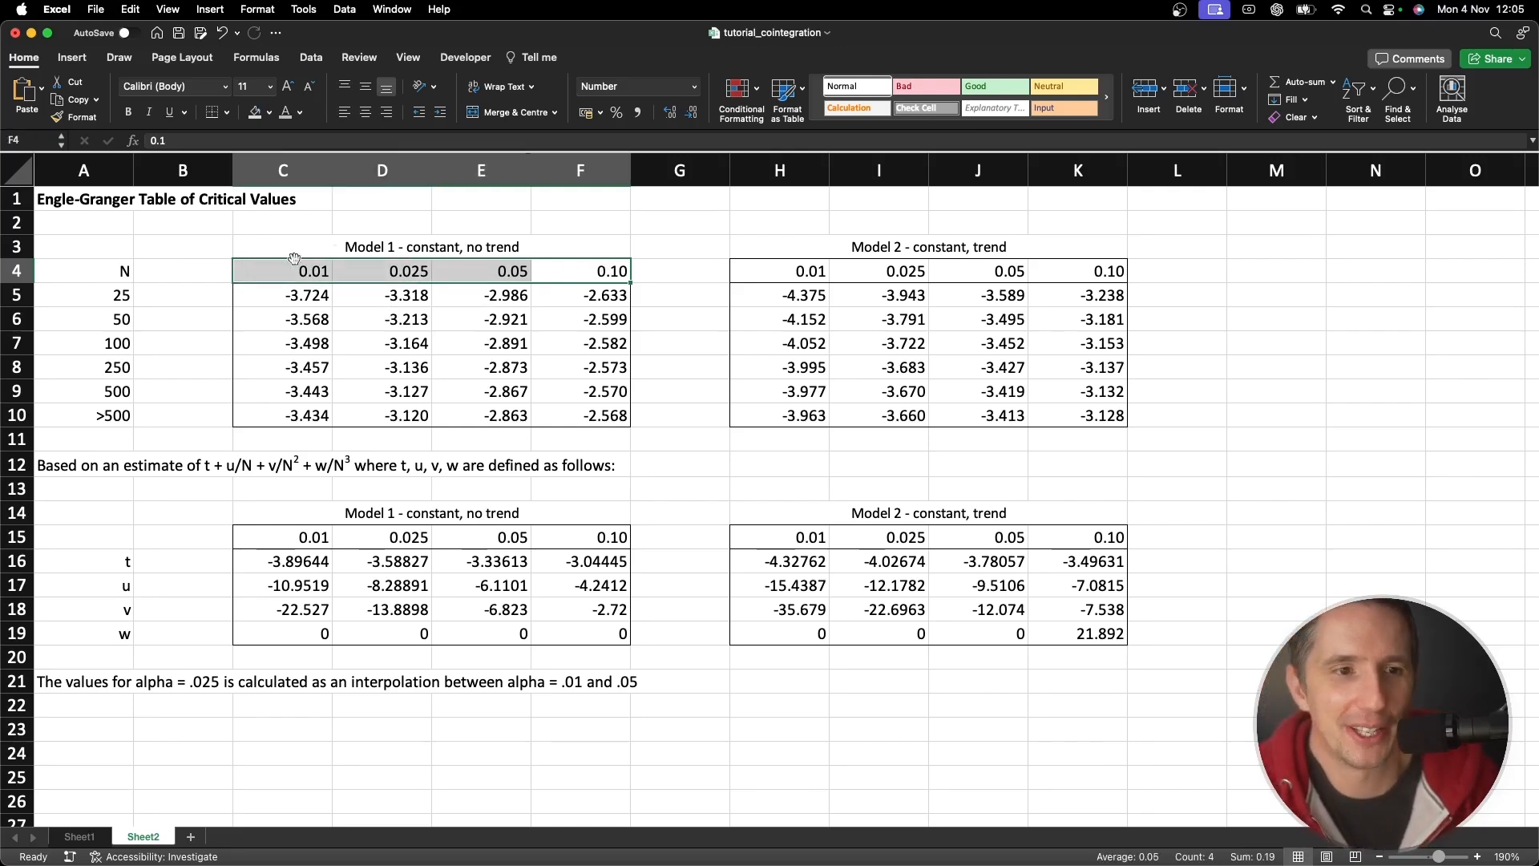
pyautogui.click(616, 112)
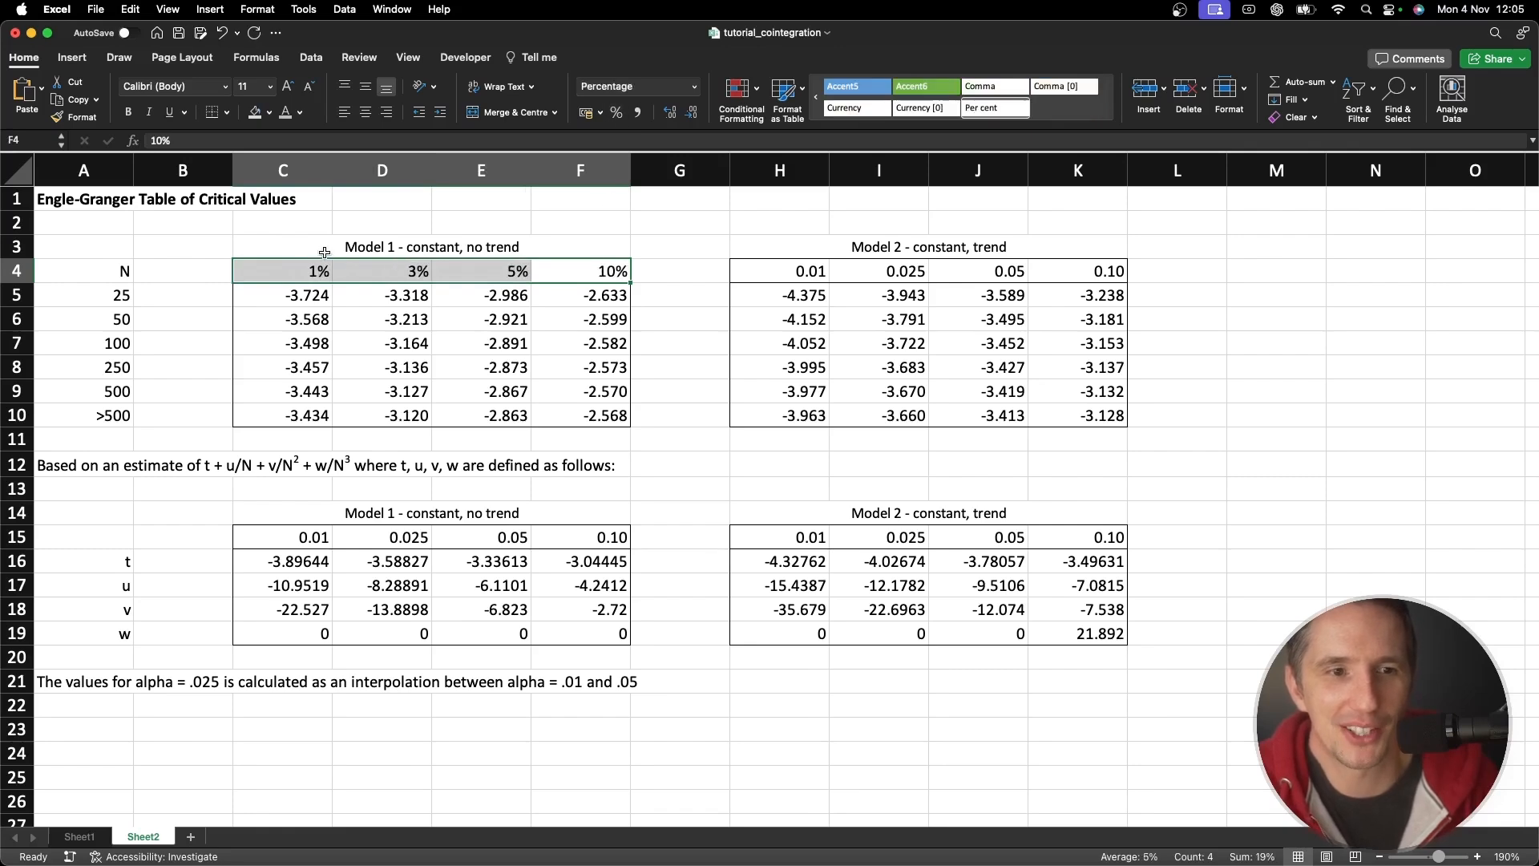
pyautogui.click(670, 112)
# Compare the Model 1 critical values across the four significance-level columns, ending on the 1.0% value for N = 500
pyautogui.moveTo(606, 265); pyautogui.dragTo(591, 415)
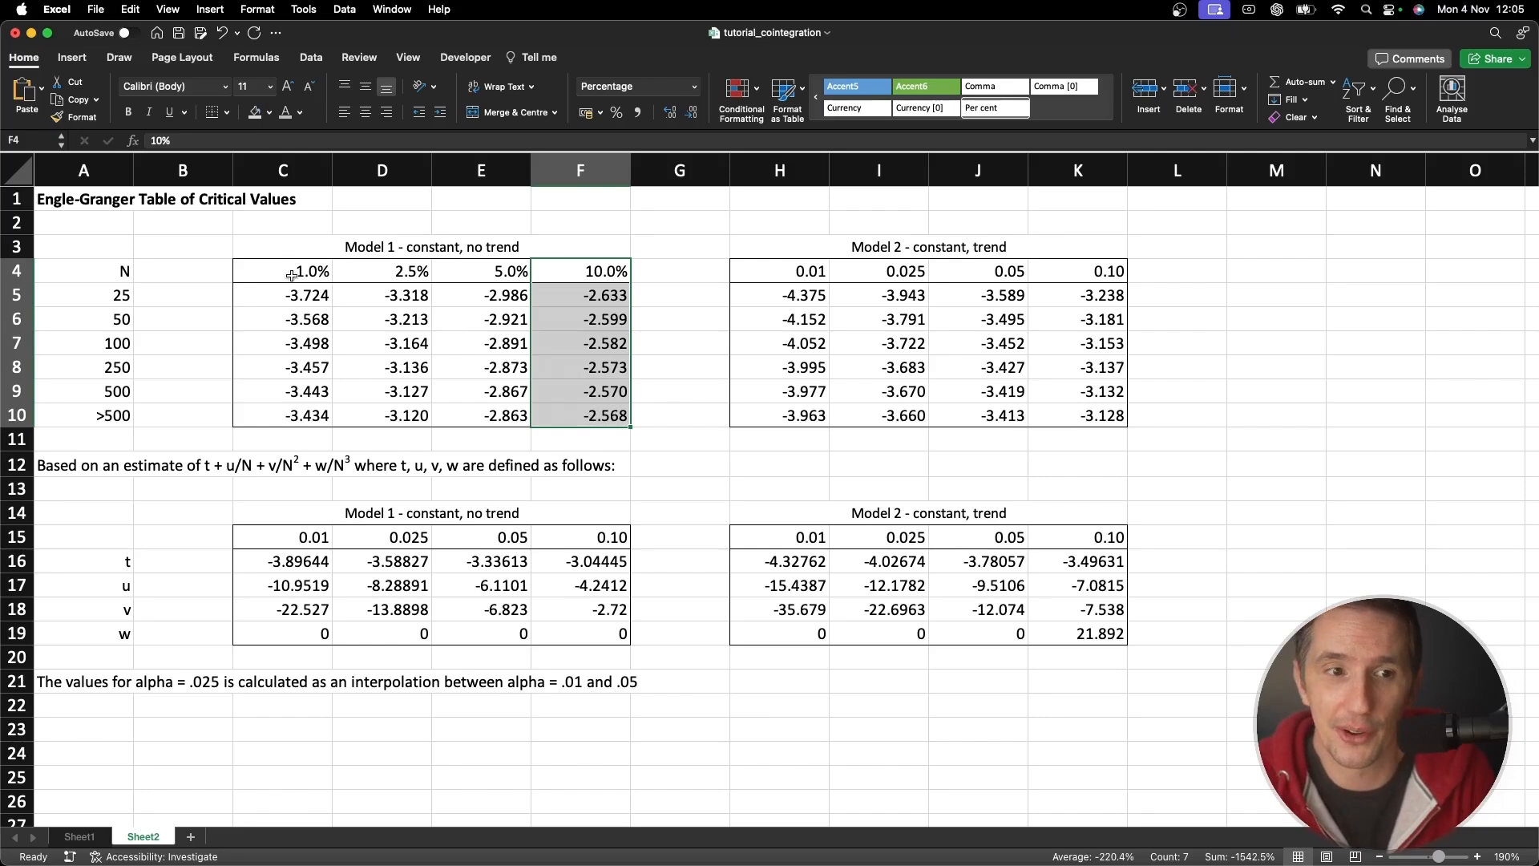
pyautogui.moveTo(289, 273); pyautogui.dragTo(293, 412)
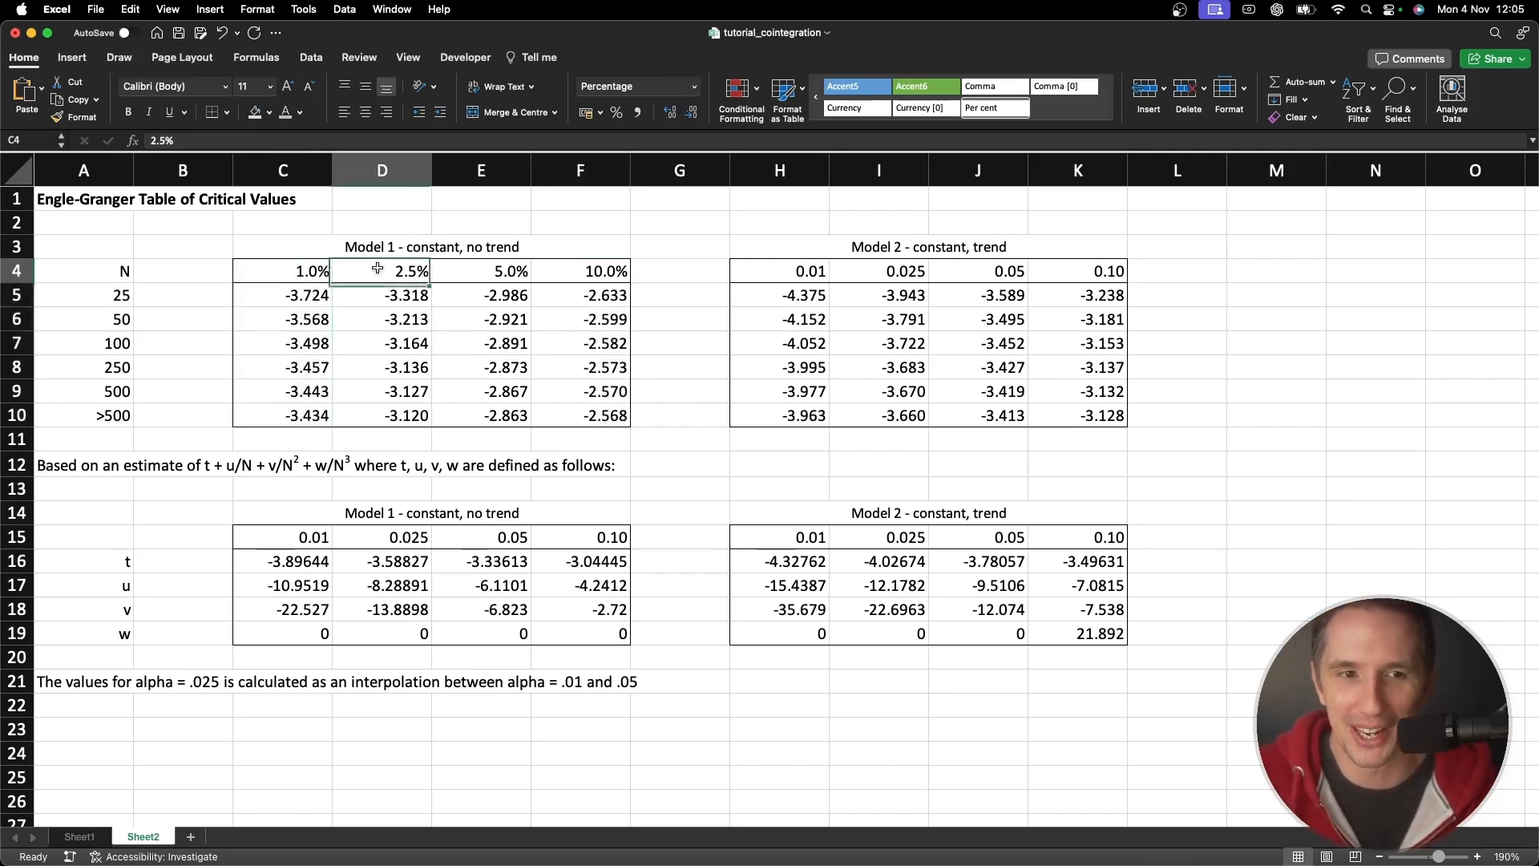
pyautogui.moveTo(353, 271); pyautogui.dragTo(377, 409)
pyautogui.click(476, 404)
pyautogui.moveTo(476, 403); pyautogui.dragTo(583, 412)
pyautogui.click(292, 393)
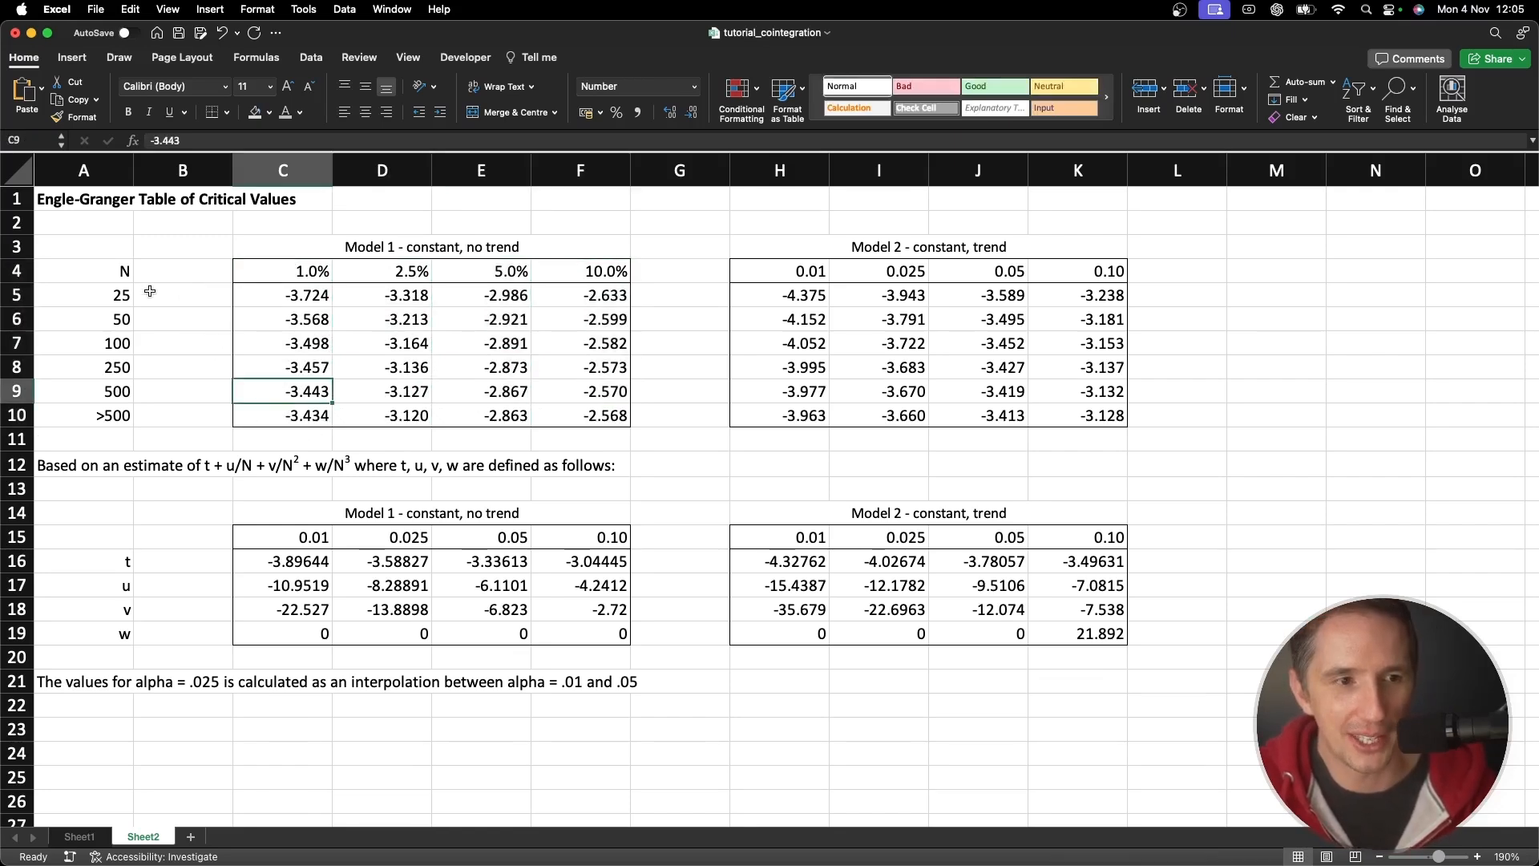
# Link the critical val cell P18 on Sheet1 to the 1.0% value for N = 500 with =Sheet2!$C$9
pyautogui.click(79, 836)
pyautogui.write('=')
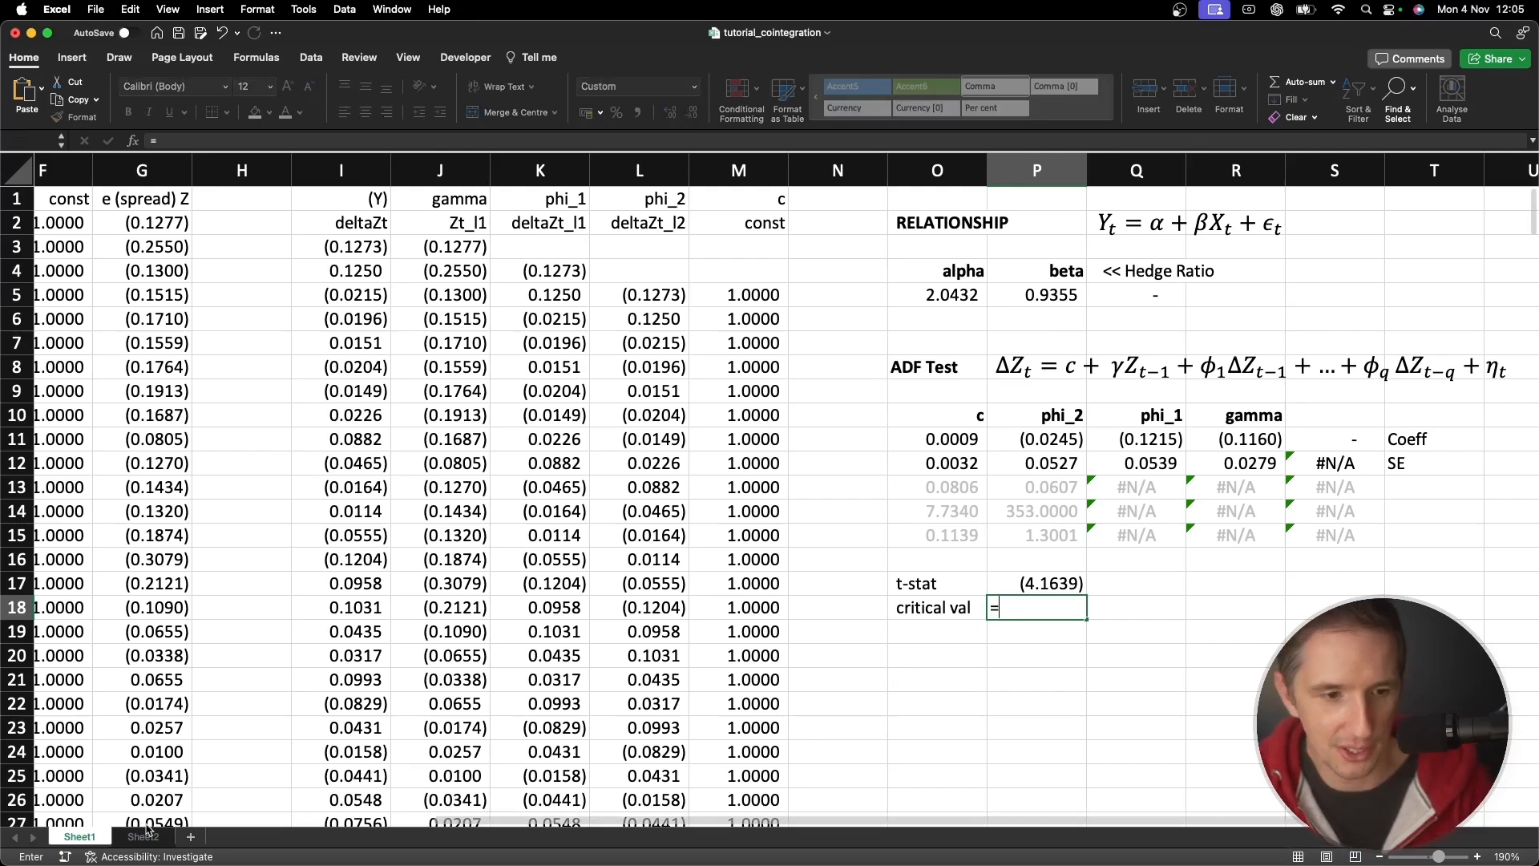
pyautogui.click(143, 836)
pyautogui.click(308, 394)
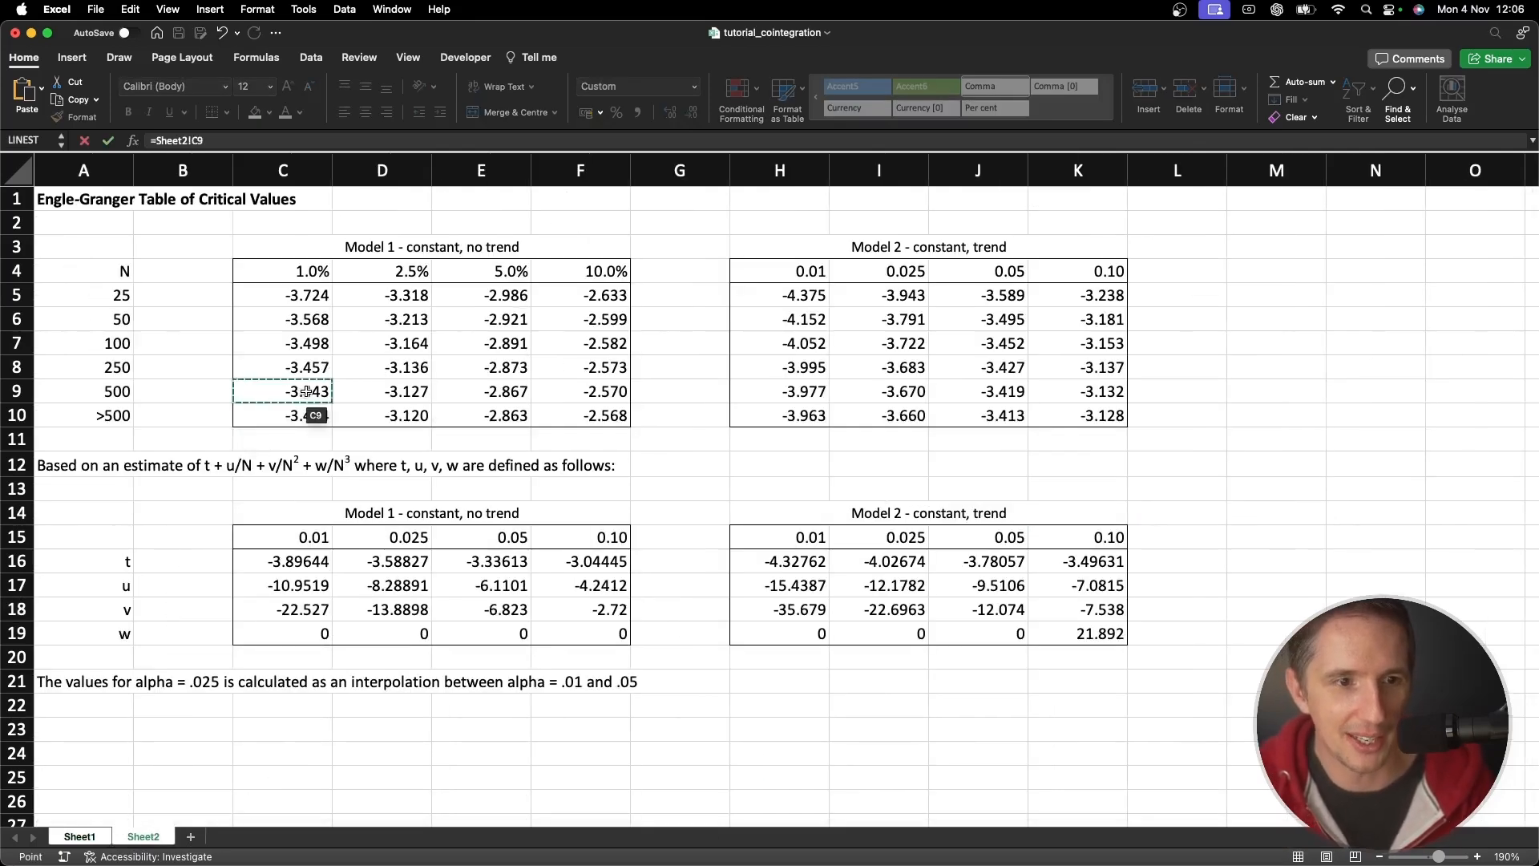
pyautogui.press('Return')
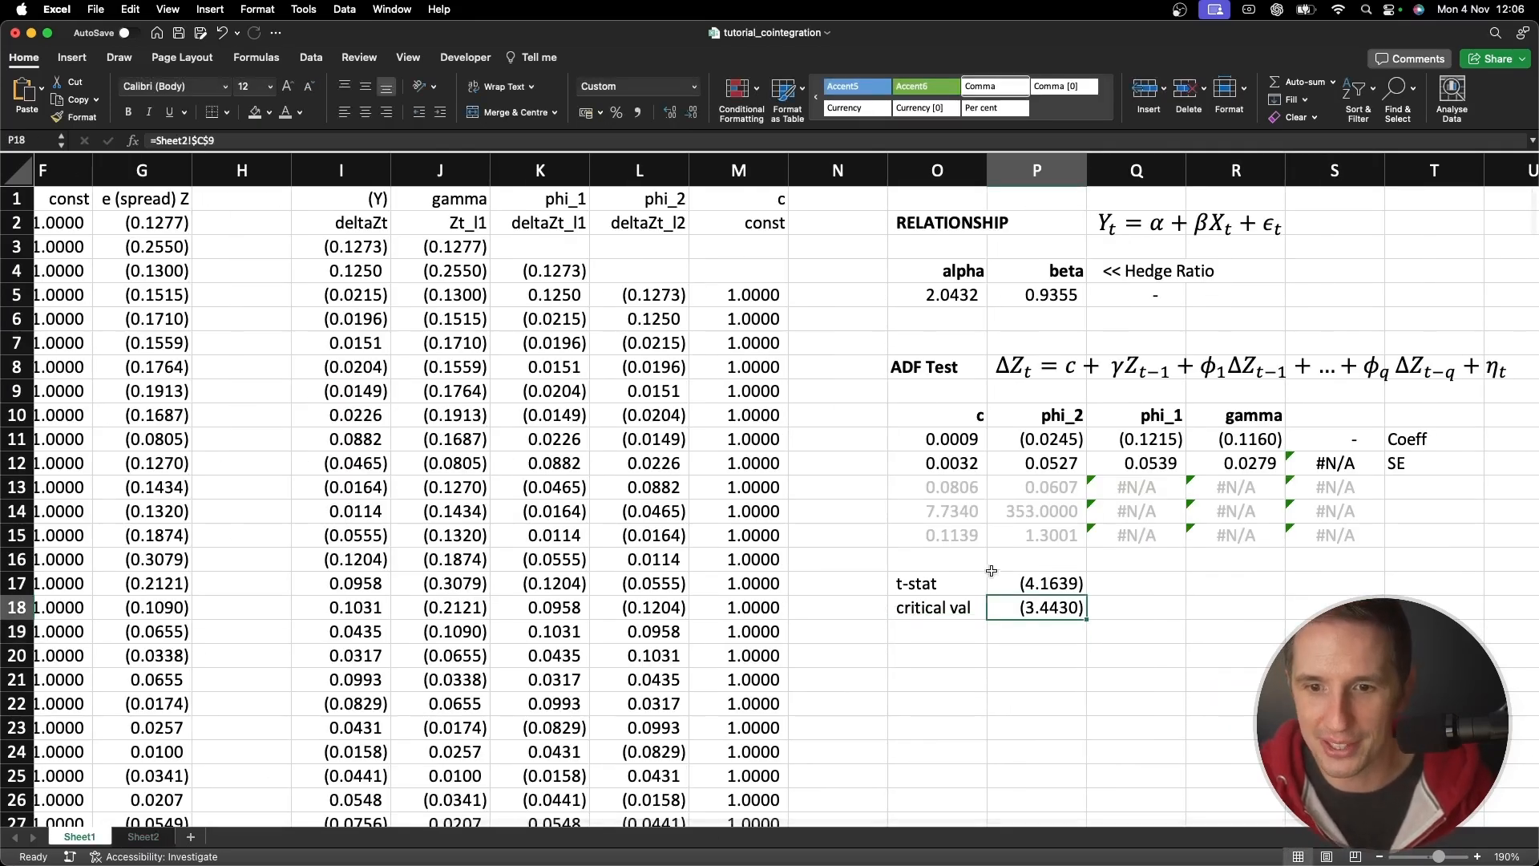
pyautogui.click(1038, 579)
pyautogui.click(1042, 610)
# Add a conditional formatting rule to the t-stat cell P17: light red fill with dark red text when greater than or equal to $P$18
pyautogui.click(1047, 584)
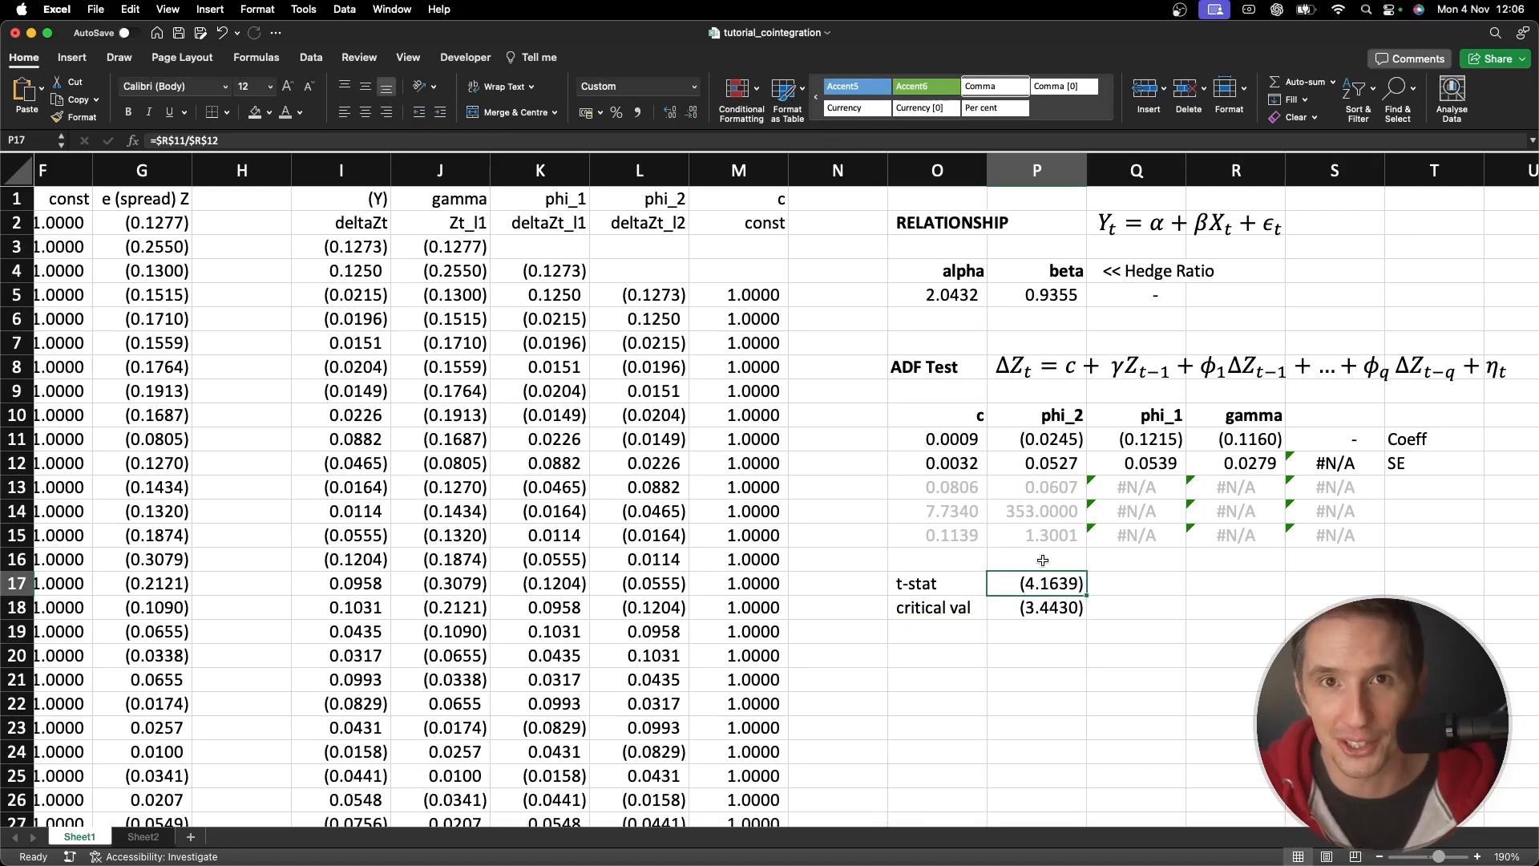
pyautogui.click(758, 86)
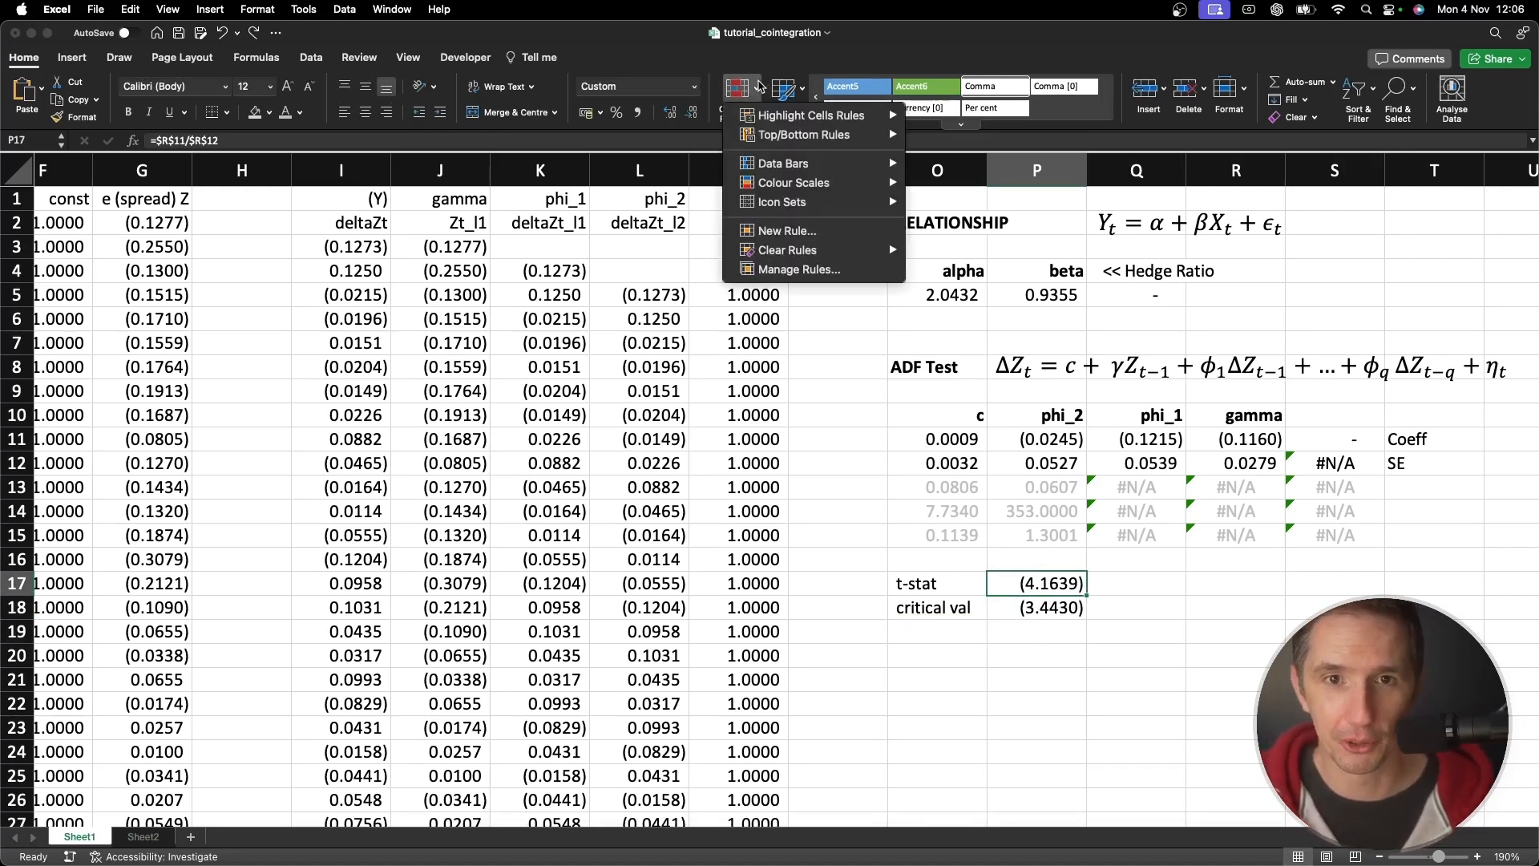
pyautogui.moveTo(783, 118)
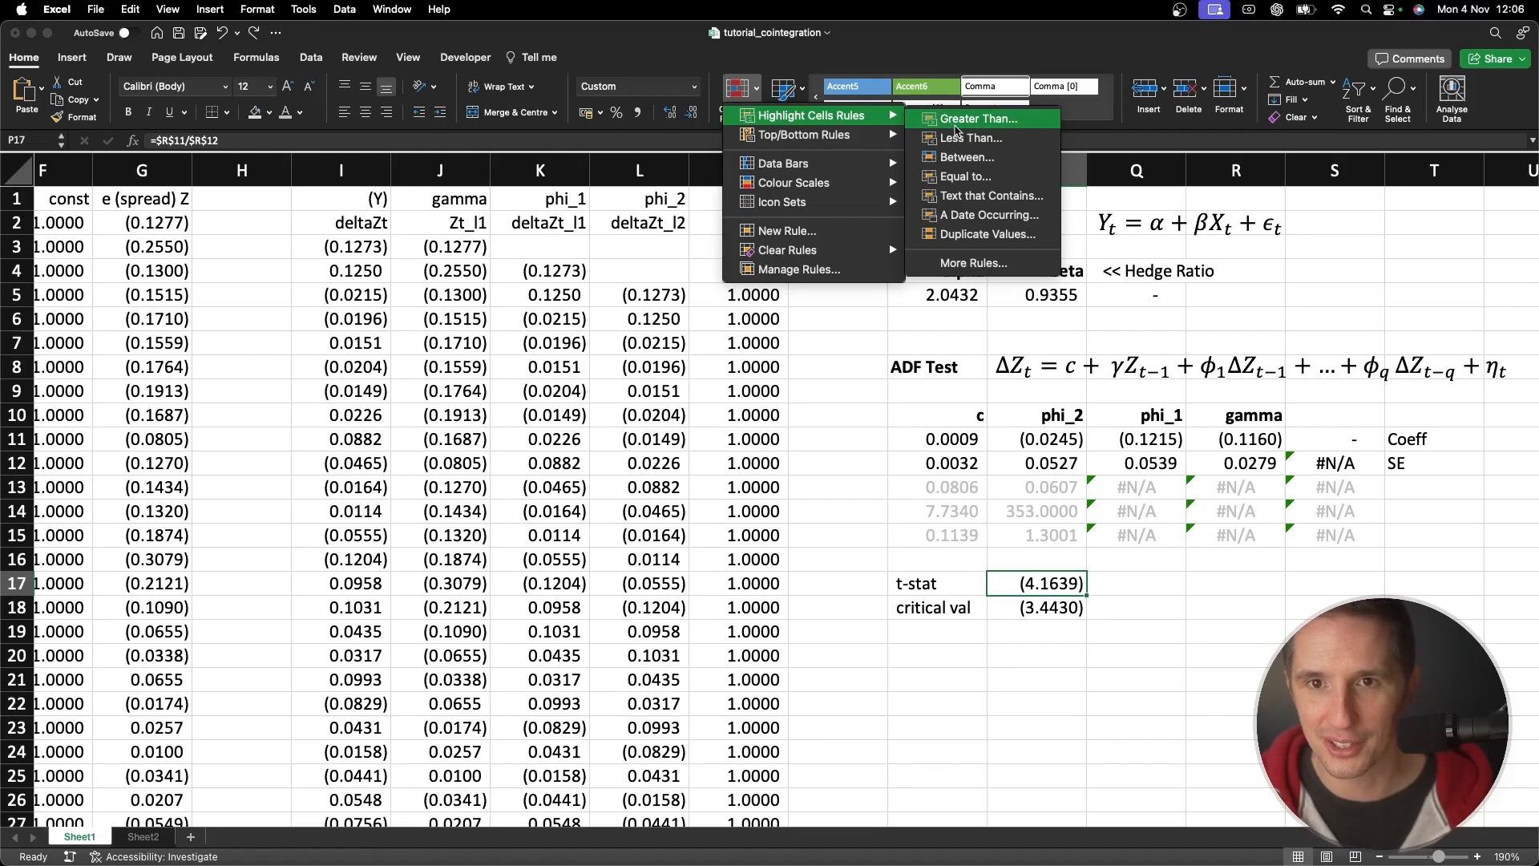
pyautogui.click(960, 126)
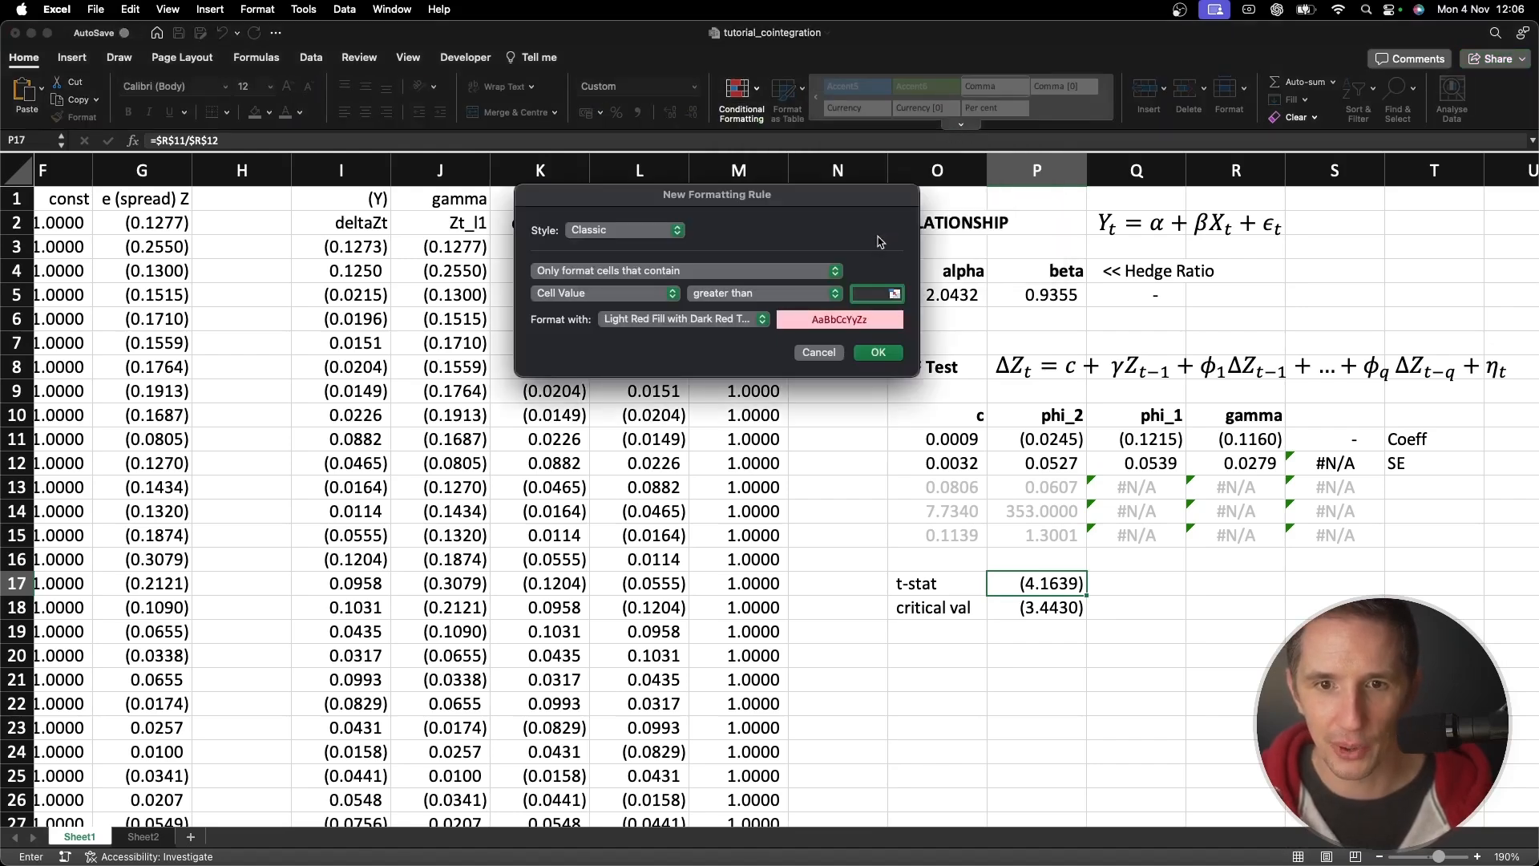
pyautogui.click(801, 293)
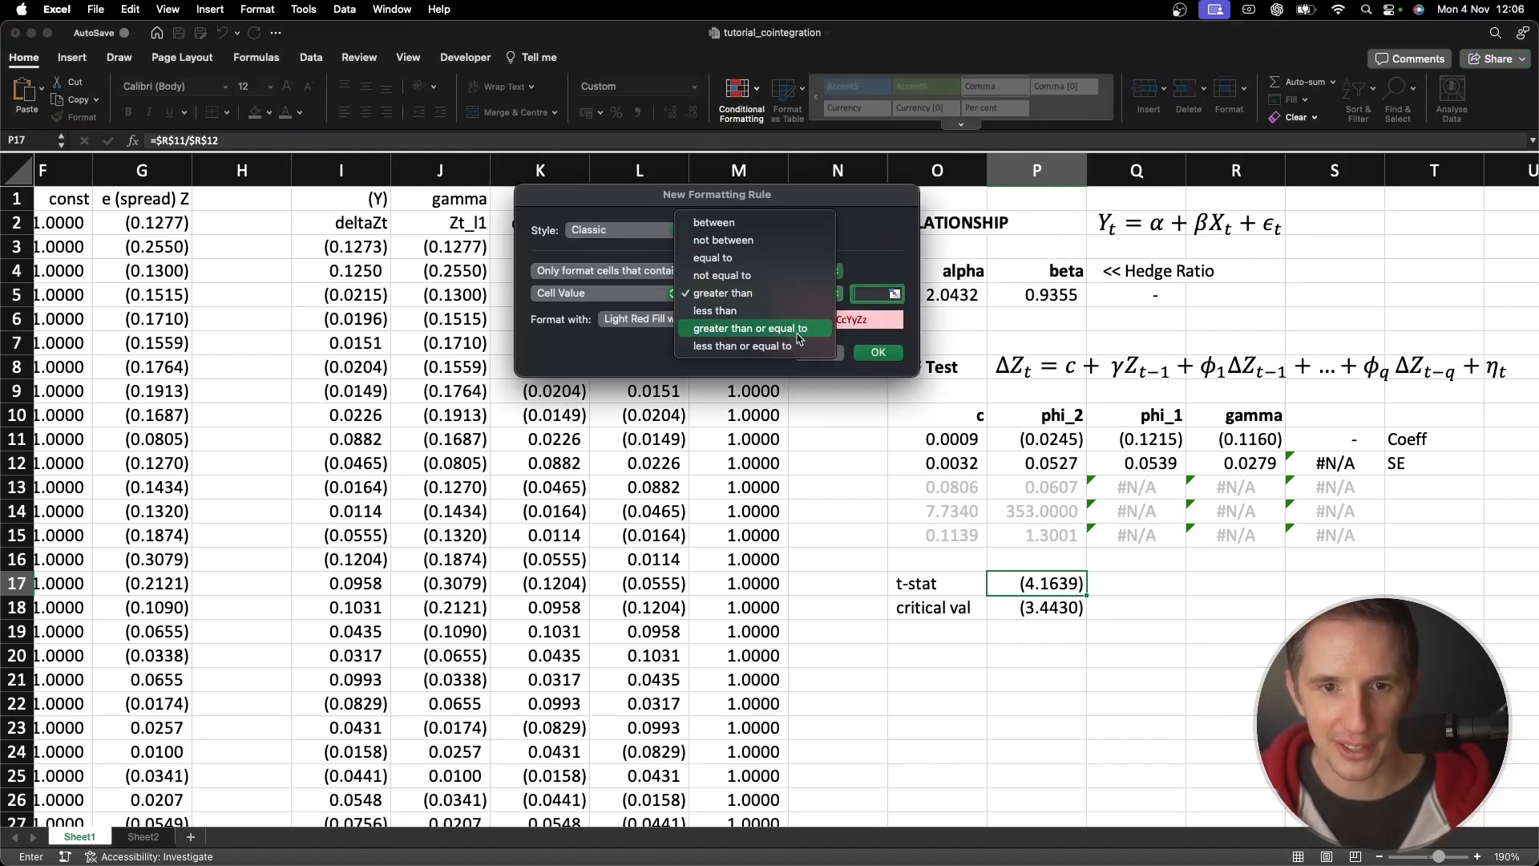
pyautogui.click(799, 331)
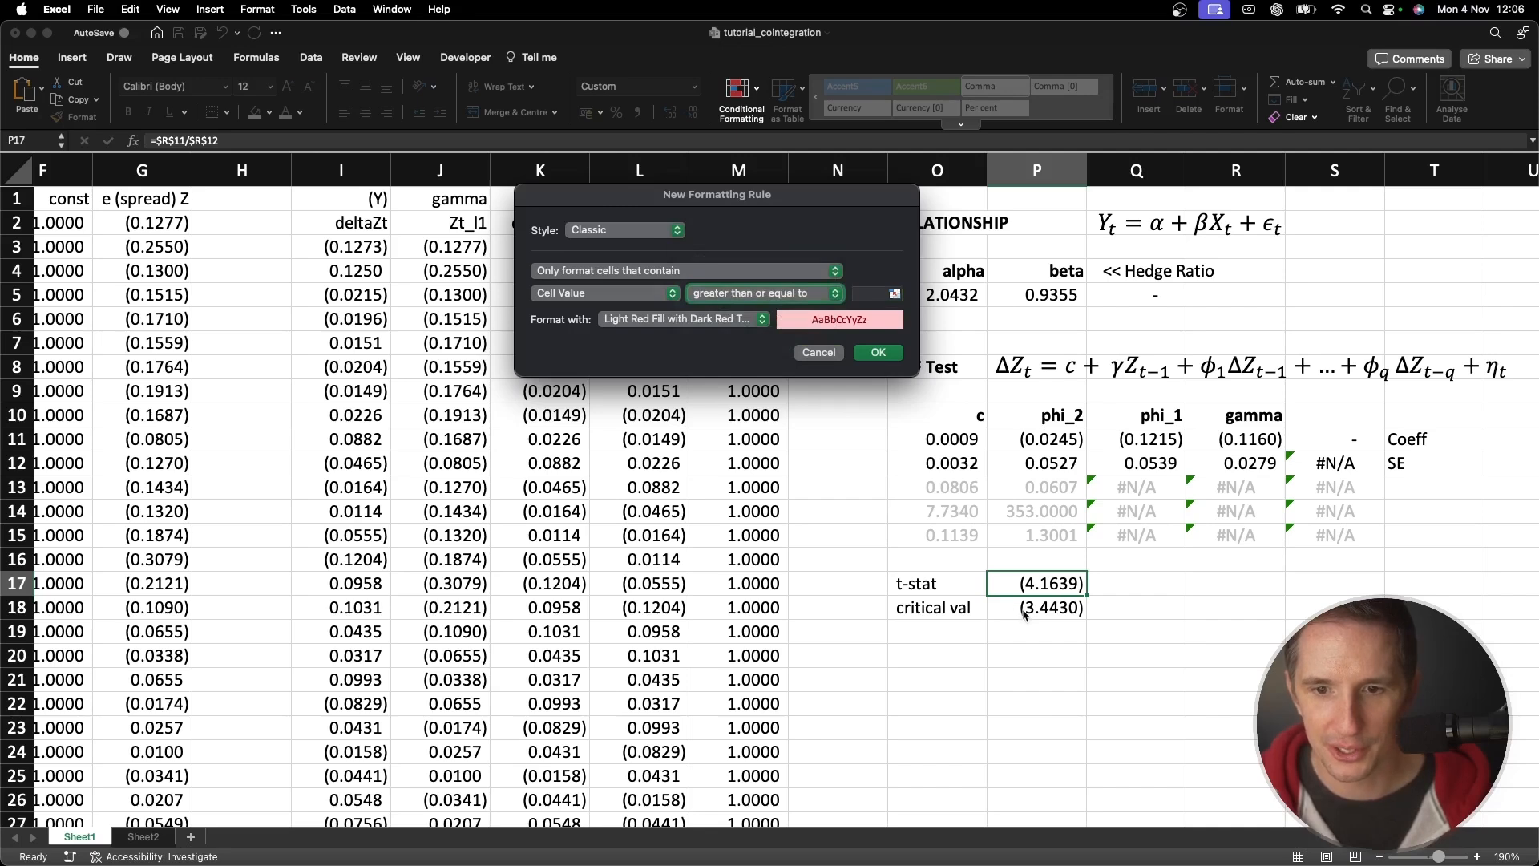
pyautogui.click(870, 294)
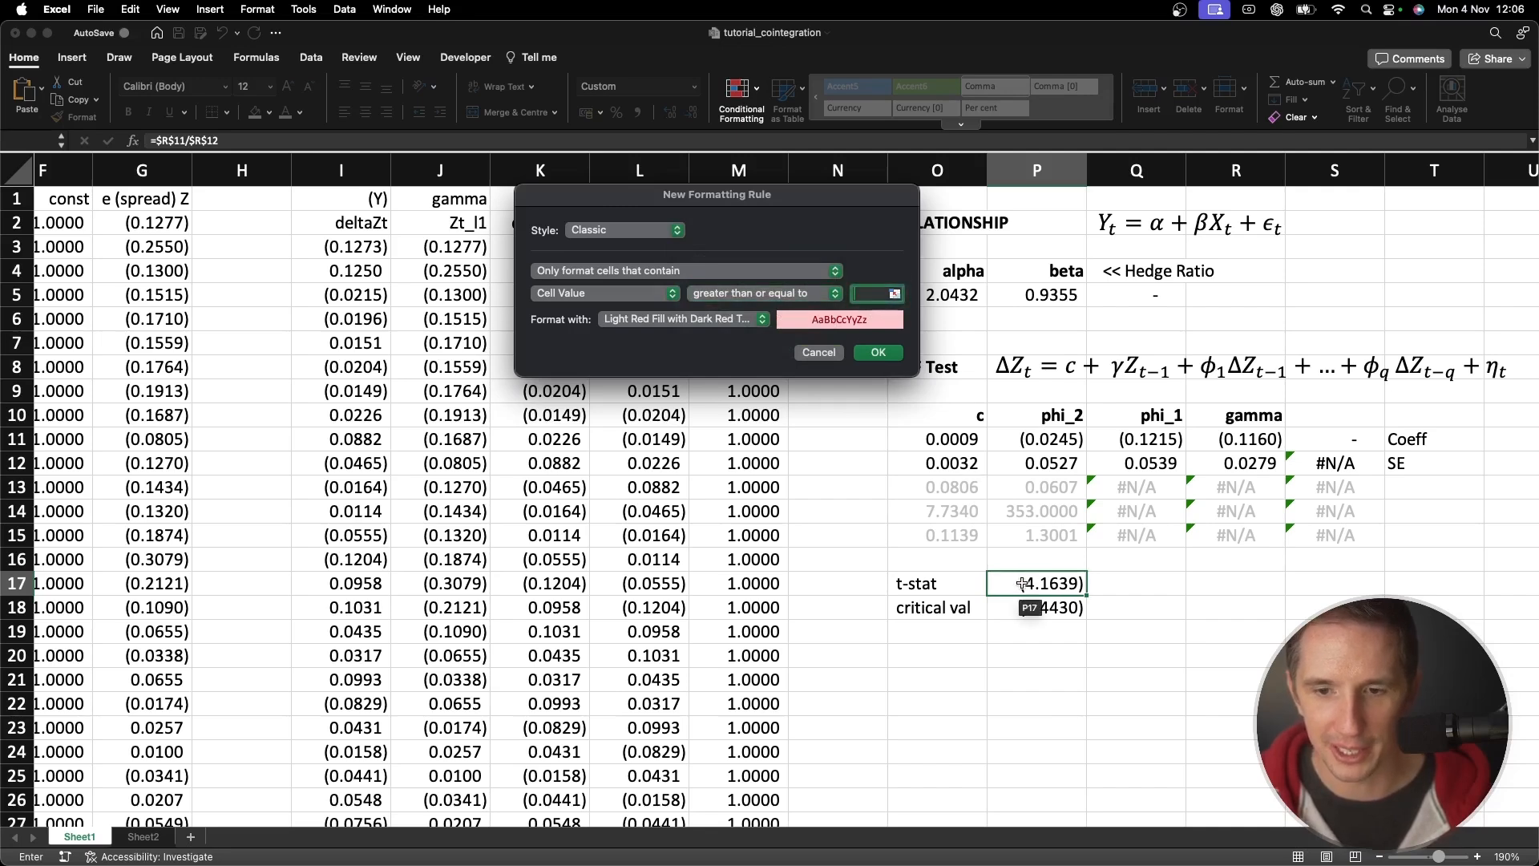
pyautogui.click(1070, 607)
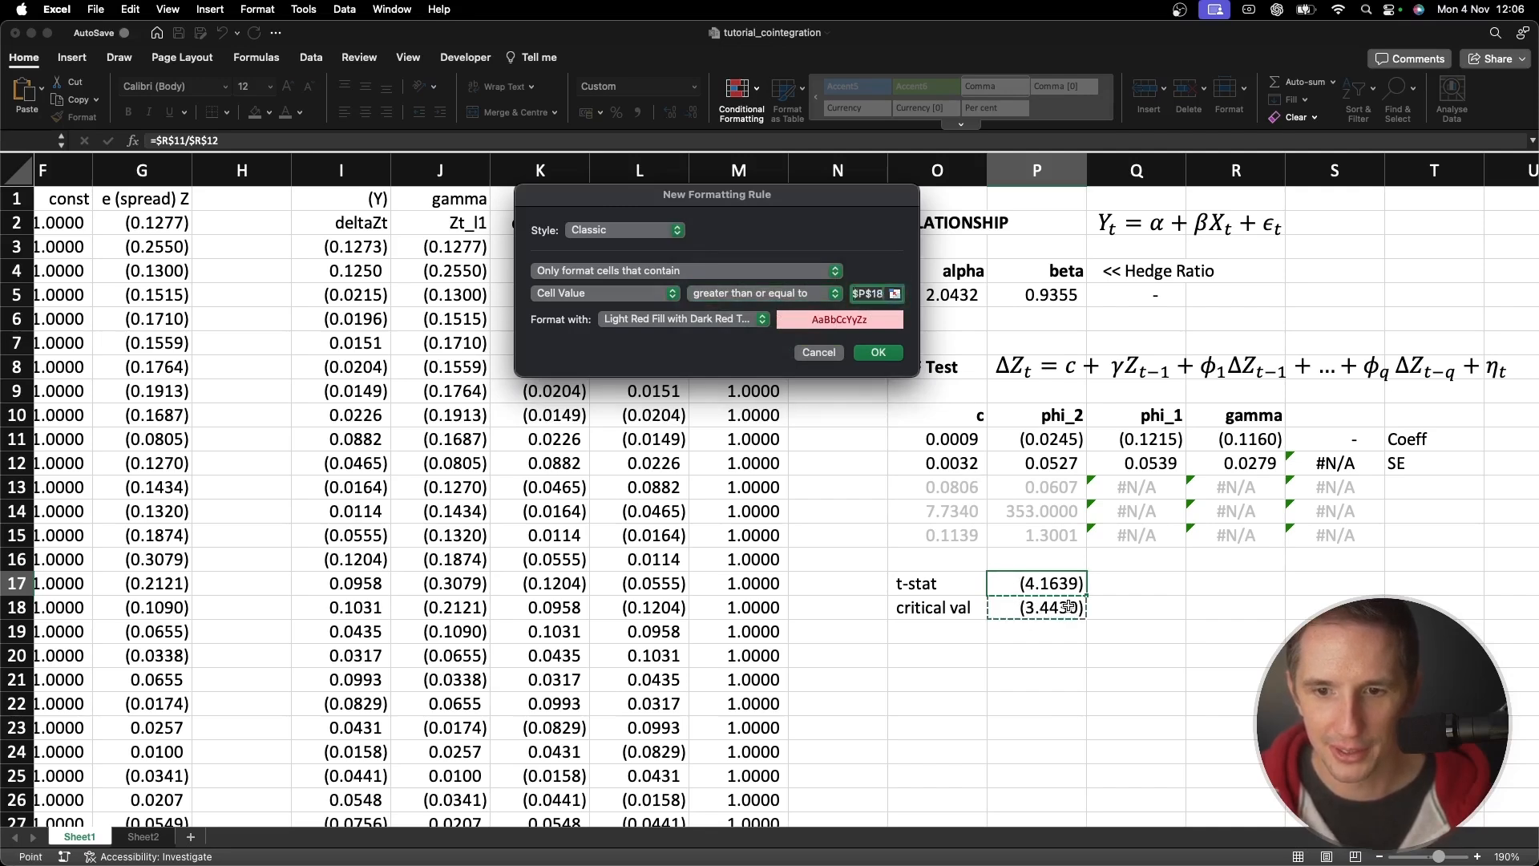
pyautogui.click(889, 354)
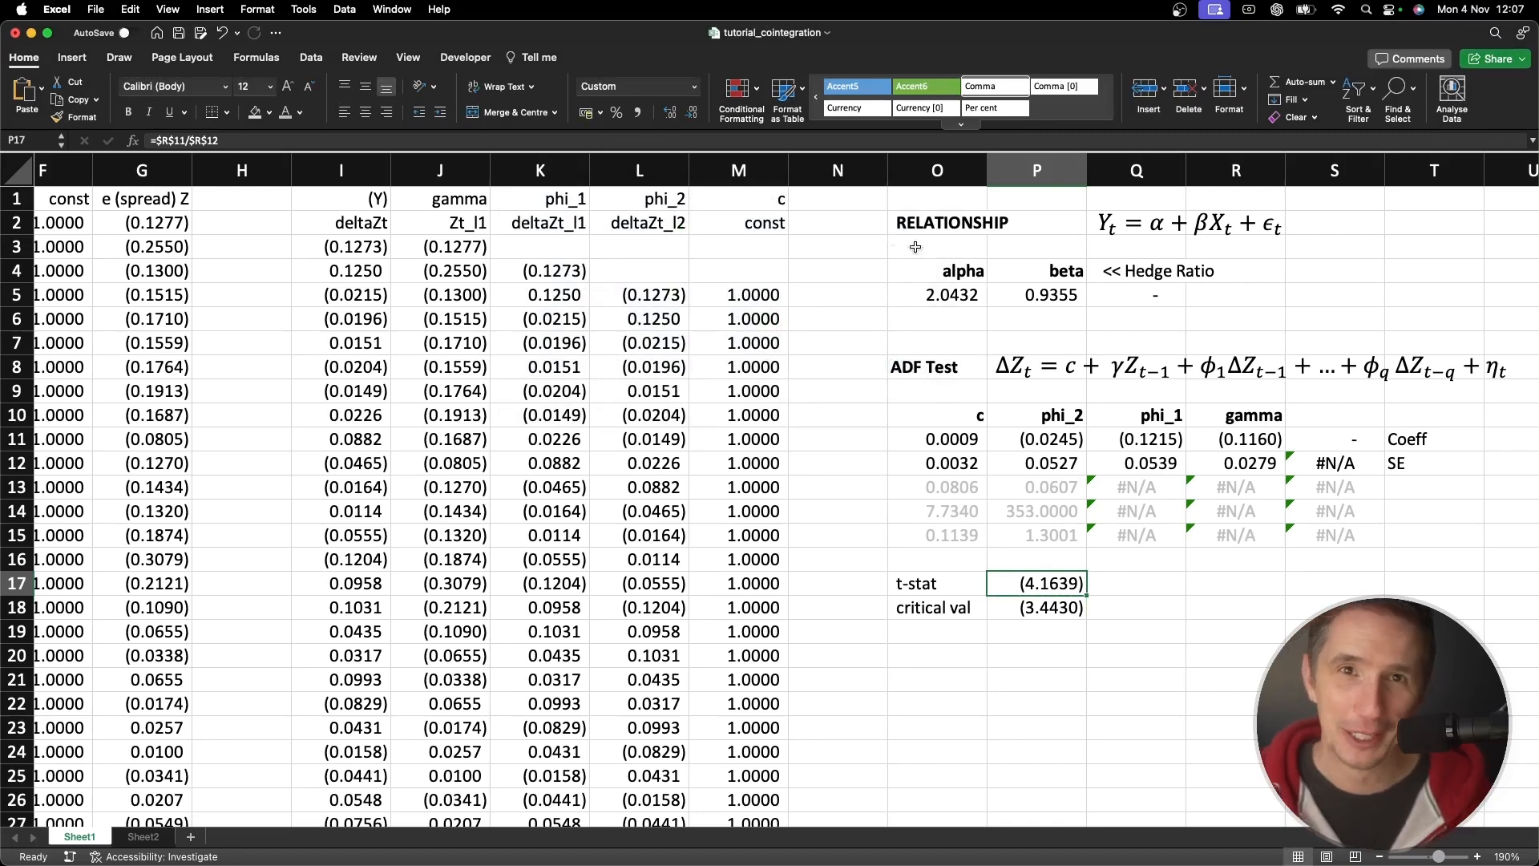
# Add a second conditional formatting rule to P17: green fill with dark green text when less than $P$18
pyautogui.click(741, 106)
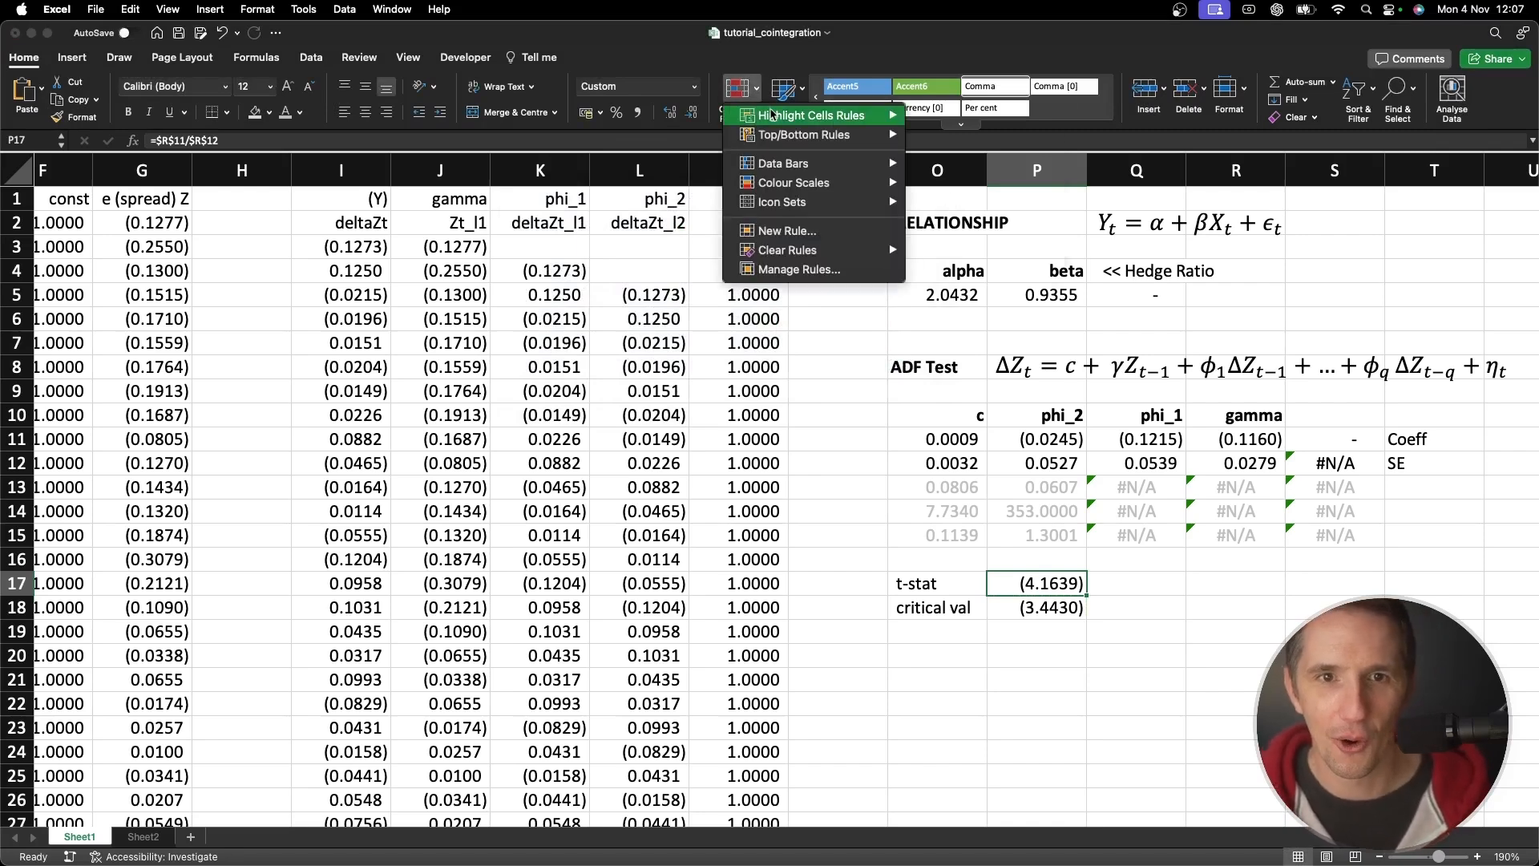
pyautogui.moveTo(772, 116)
pyautogui.click(971, 137)
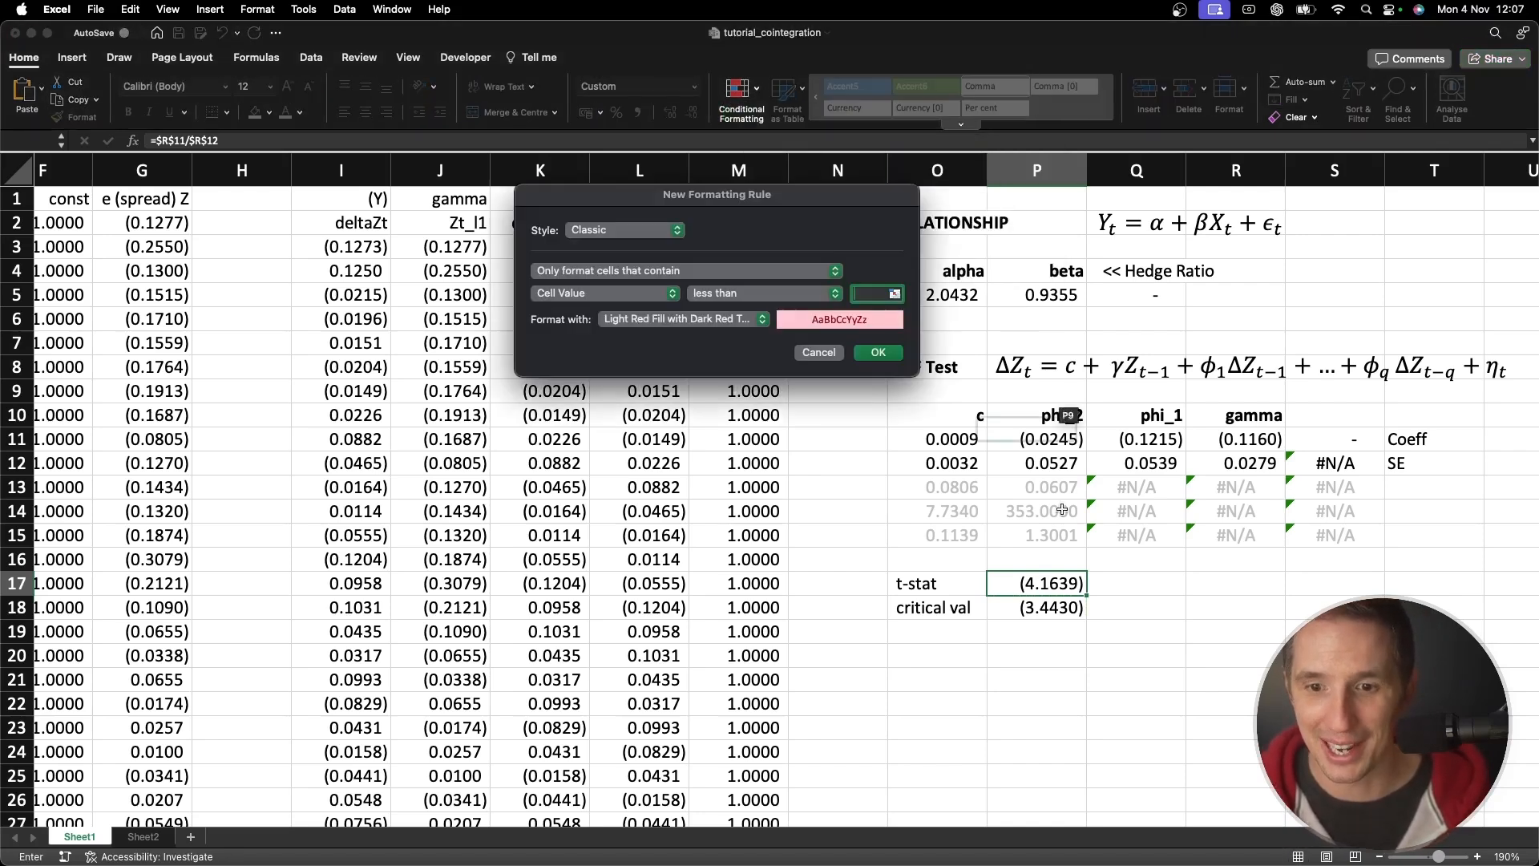
pyautogui.click(1028, 608)
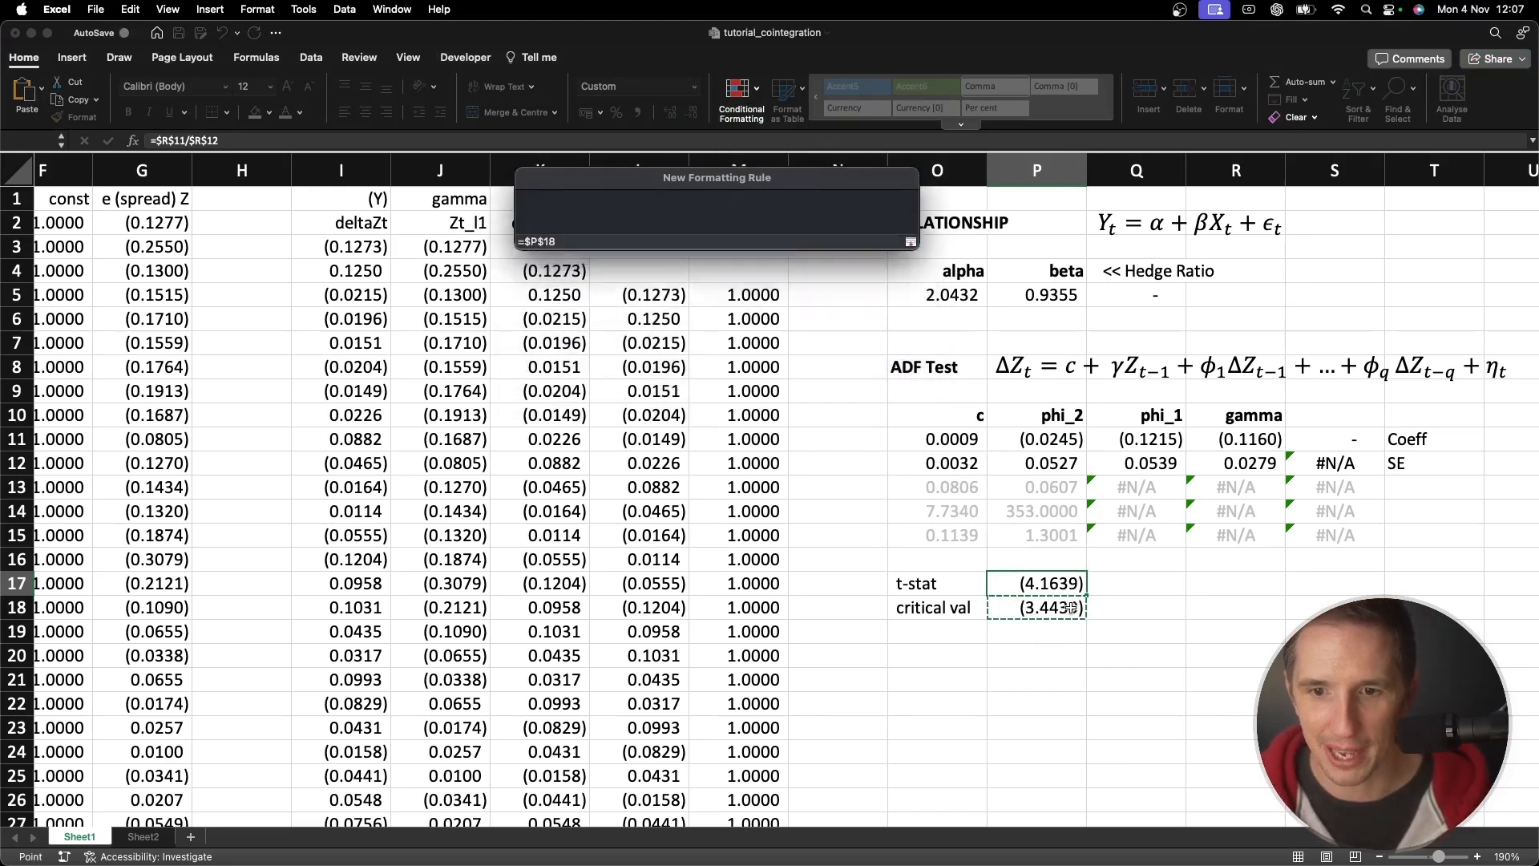
pyautogui.click(681, 318)
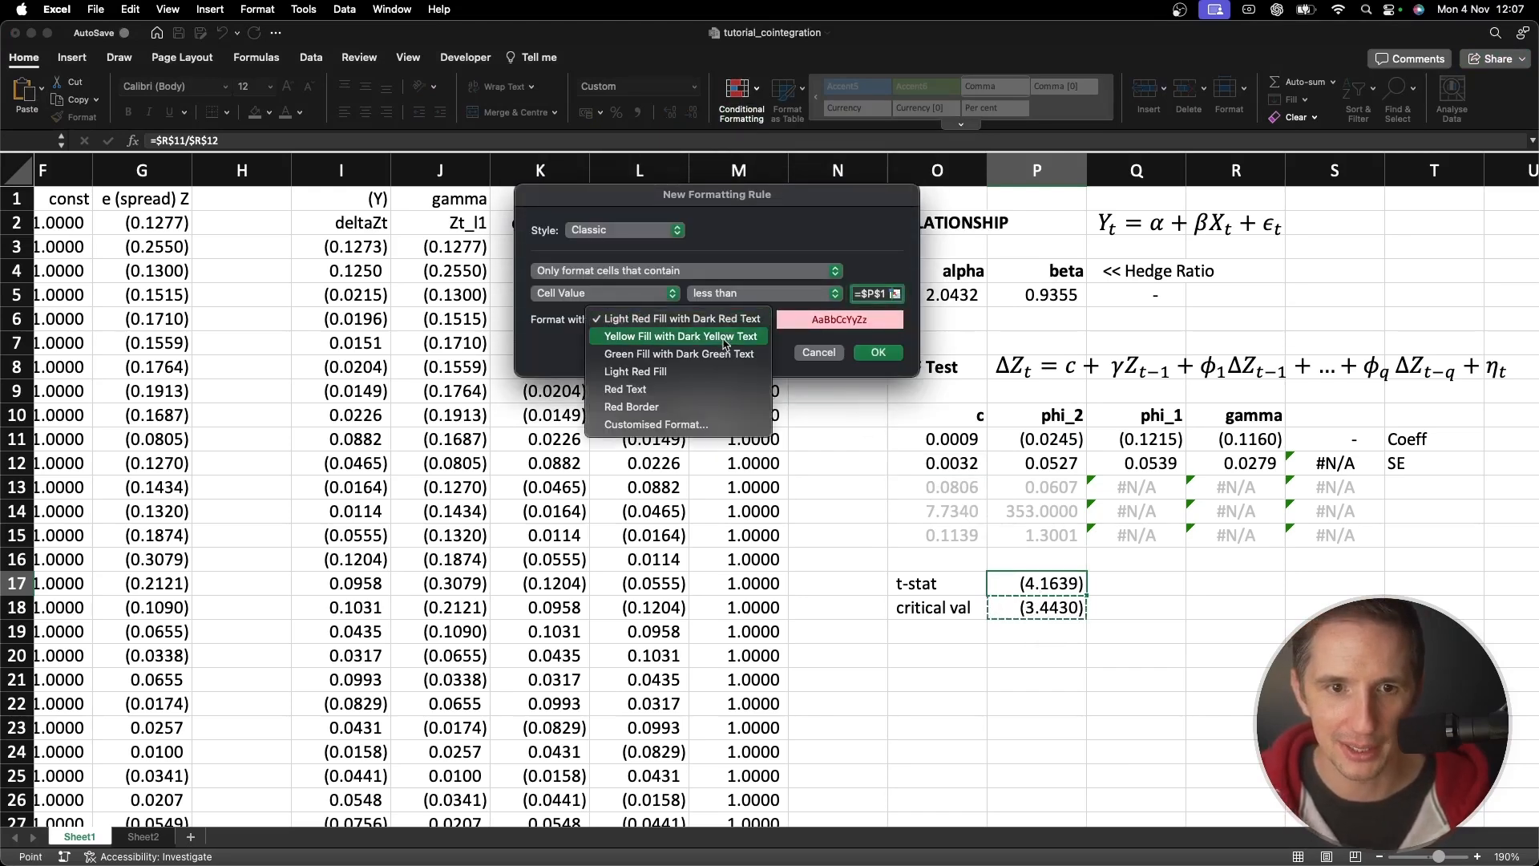
pyautogui.click(681, 354)
pyautogui.click(879, 352)
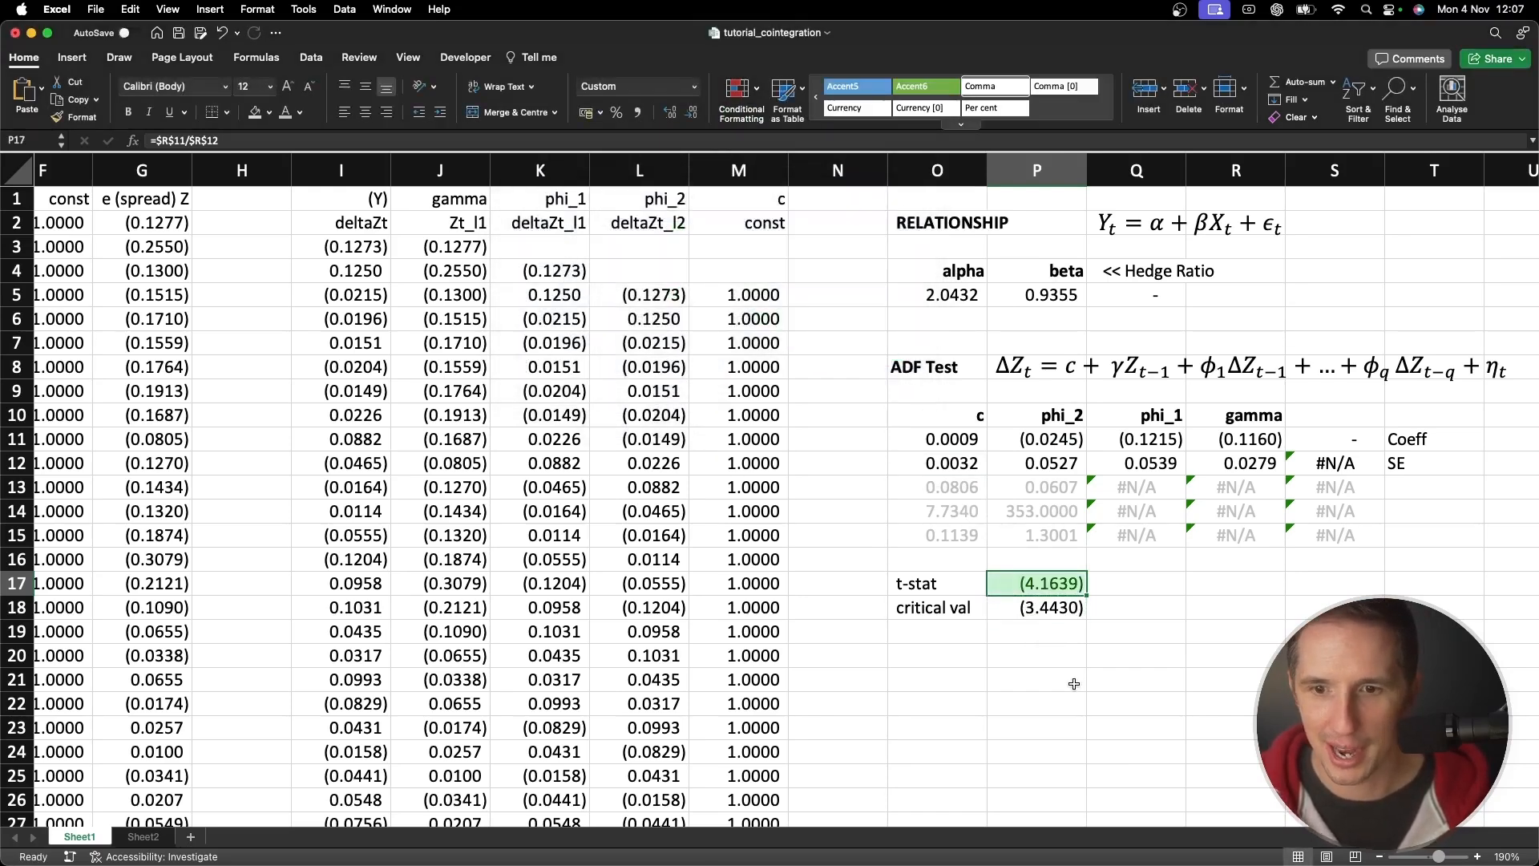
pyautogui.click(1048, 663)
# Apply all borders to the t-stat and critical val block O17:P18 and save the workbook
pyautogui.moveTo(1042, 585); pyautogui.dragTo(946, 608)
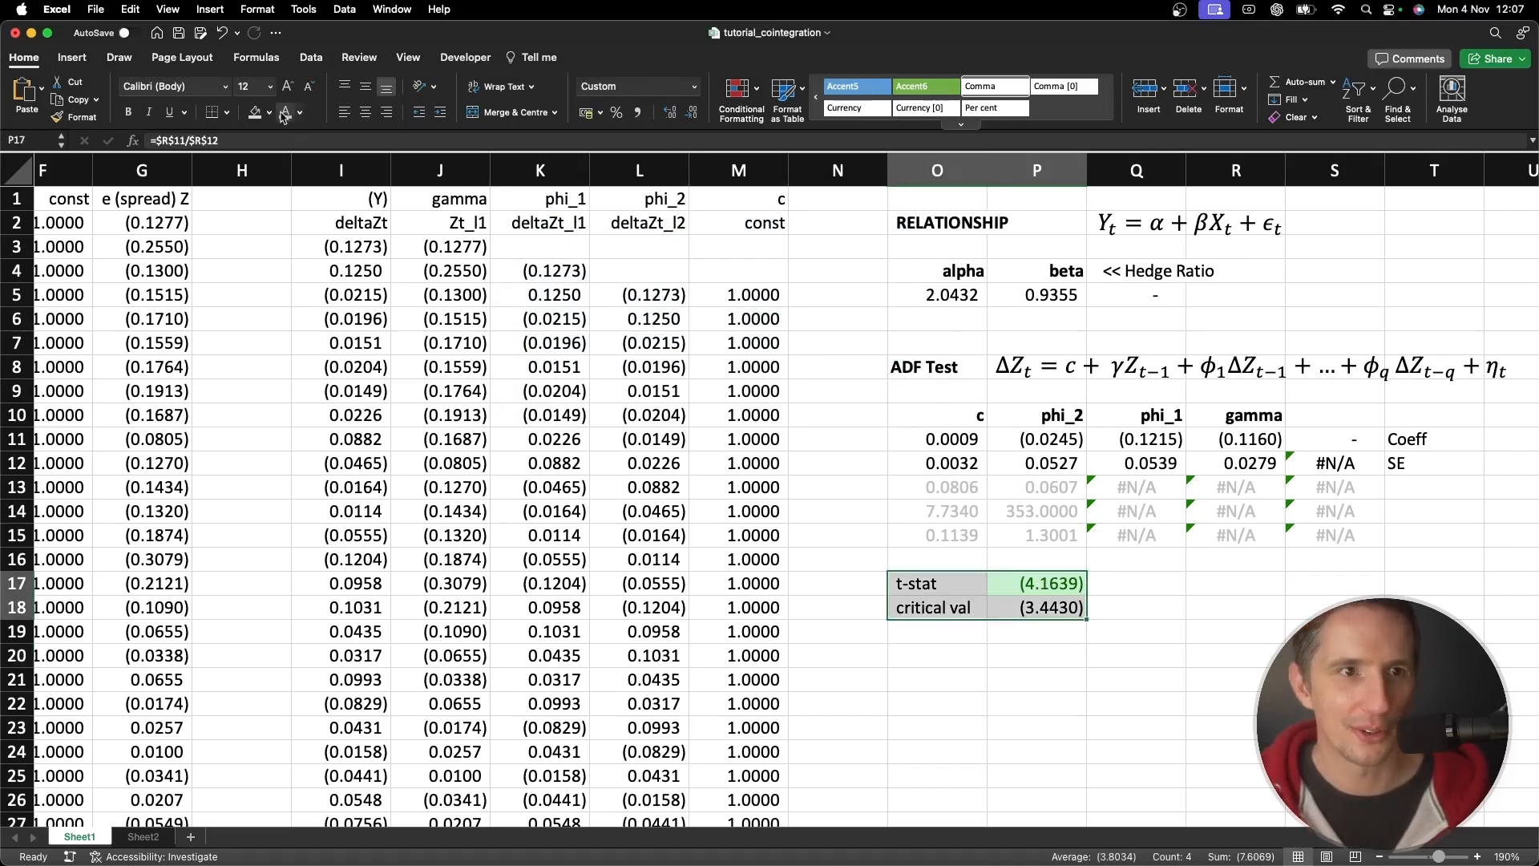
pyautogui.click(229, 112)
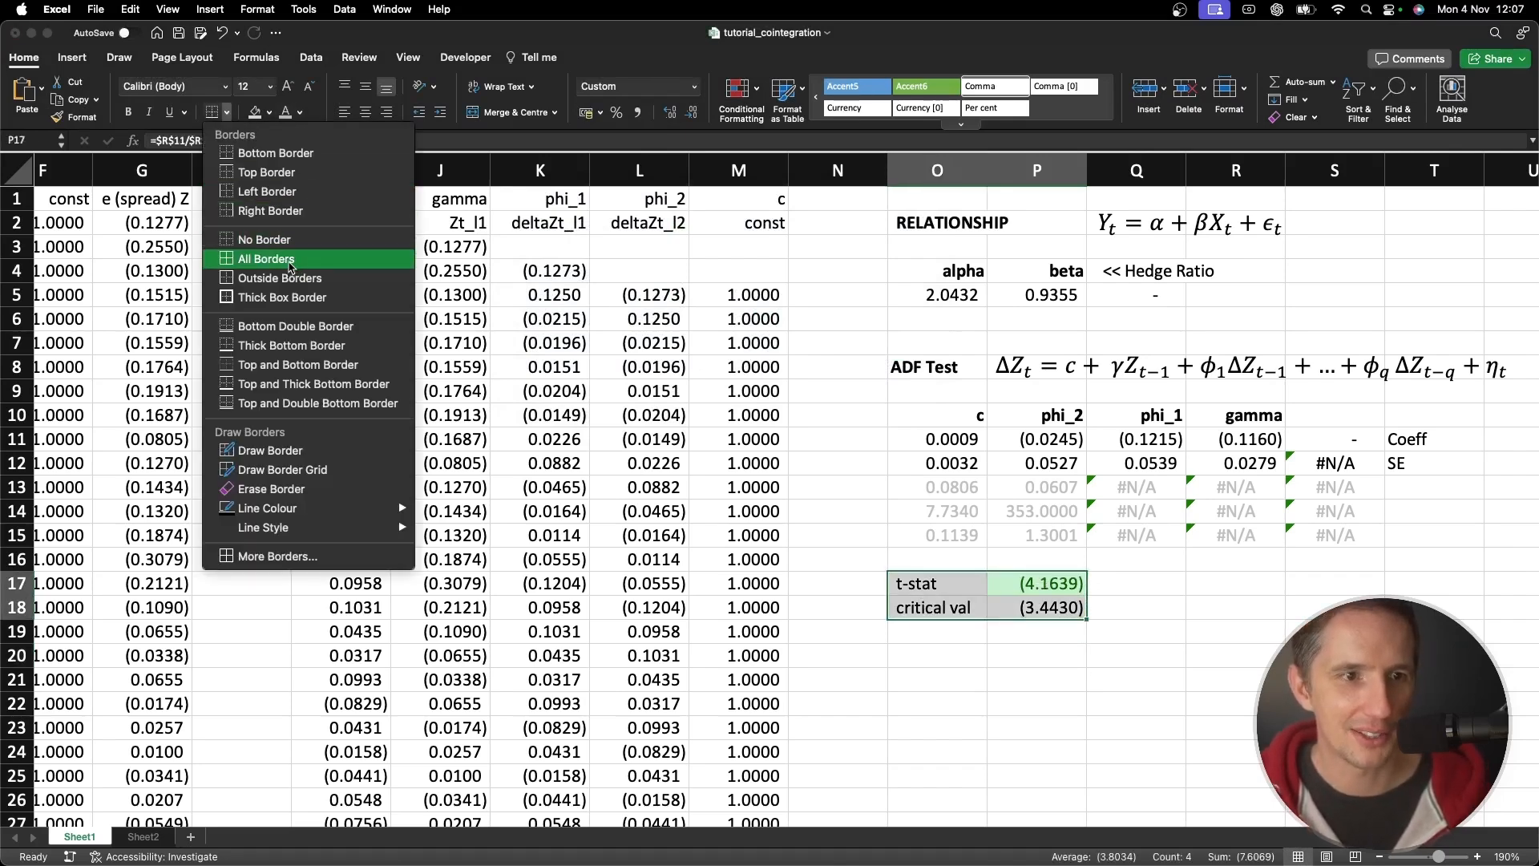
pyautogui.click(290, 261)
pyautogui.click(930, 677)
pyautogui.press('super+s')
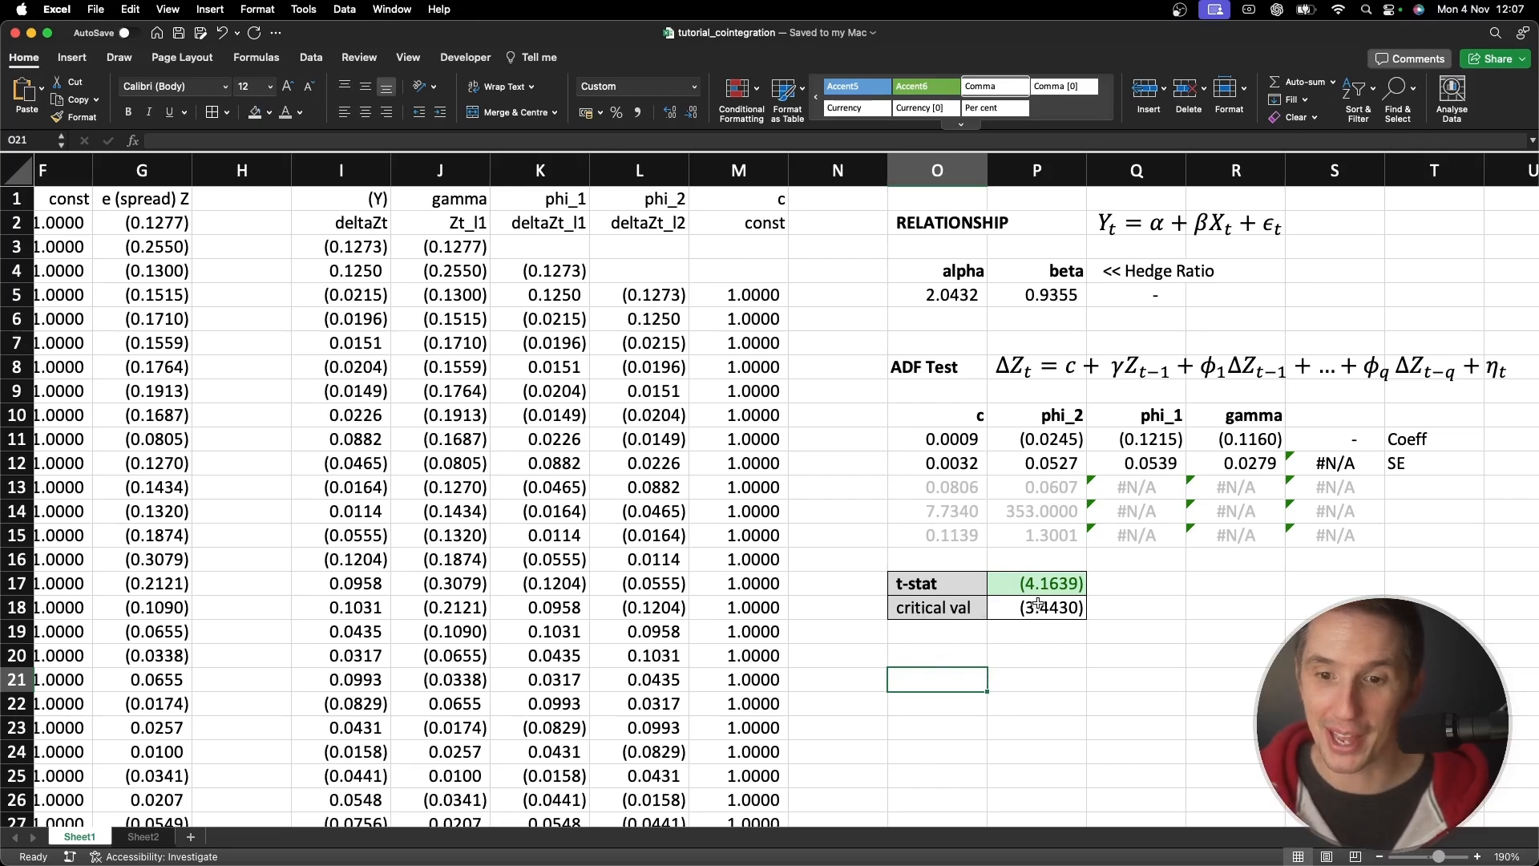
pyautogui.click(1047, 581)
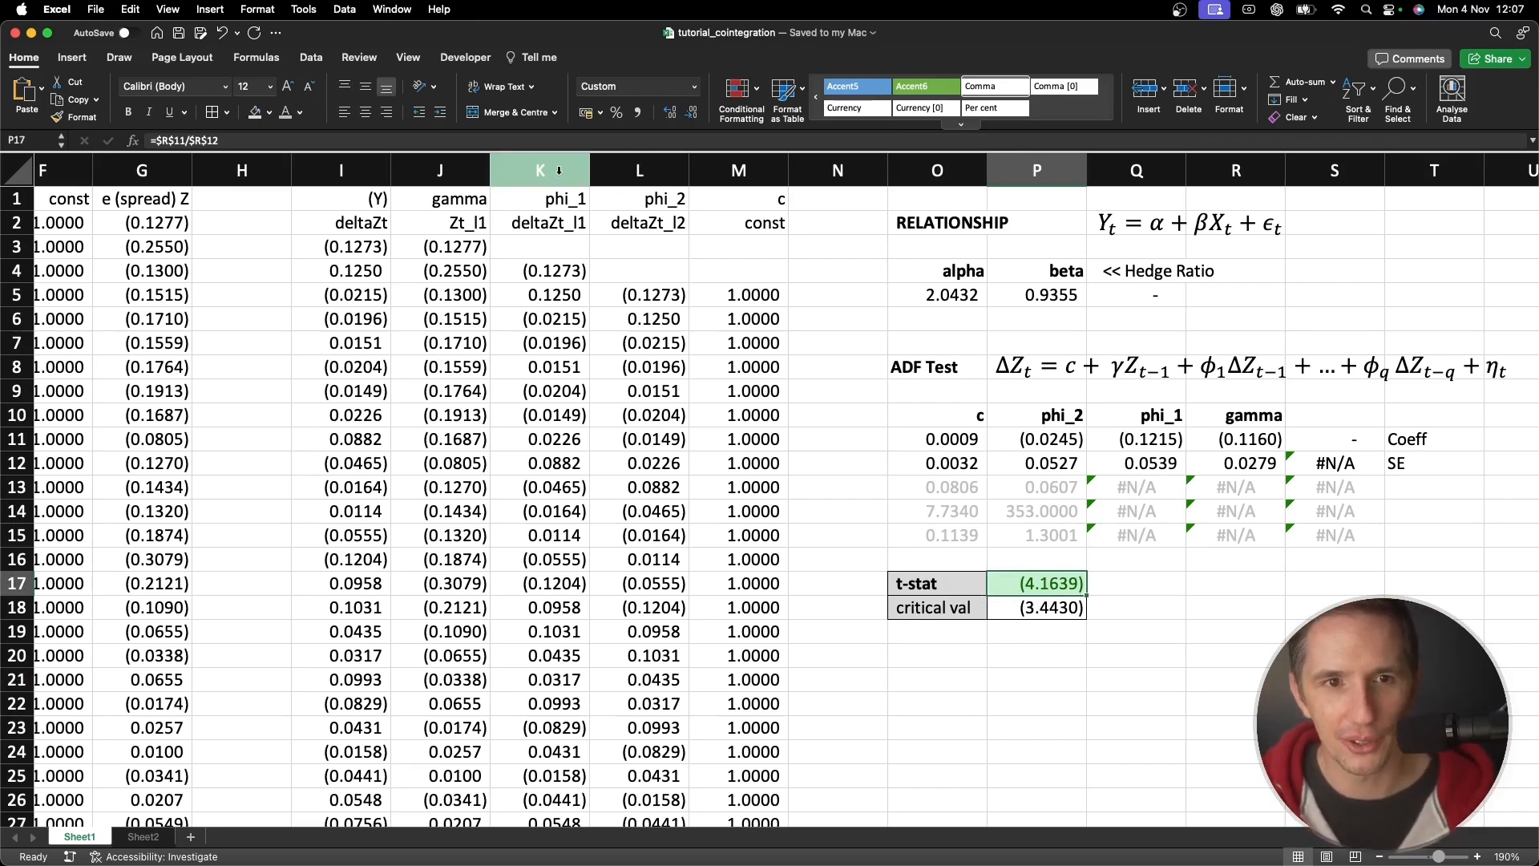
pyautogui.moveTo(559, 169); pyautogui.dragTo(623, 164)
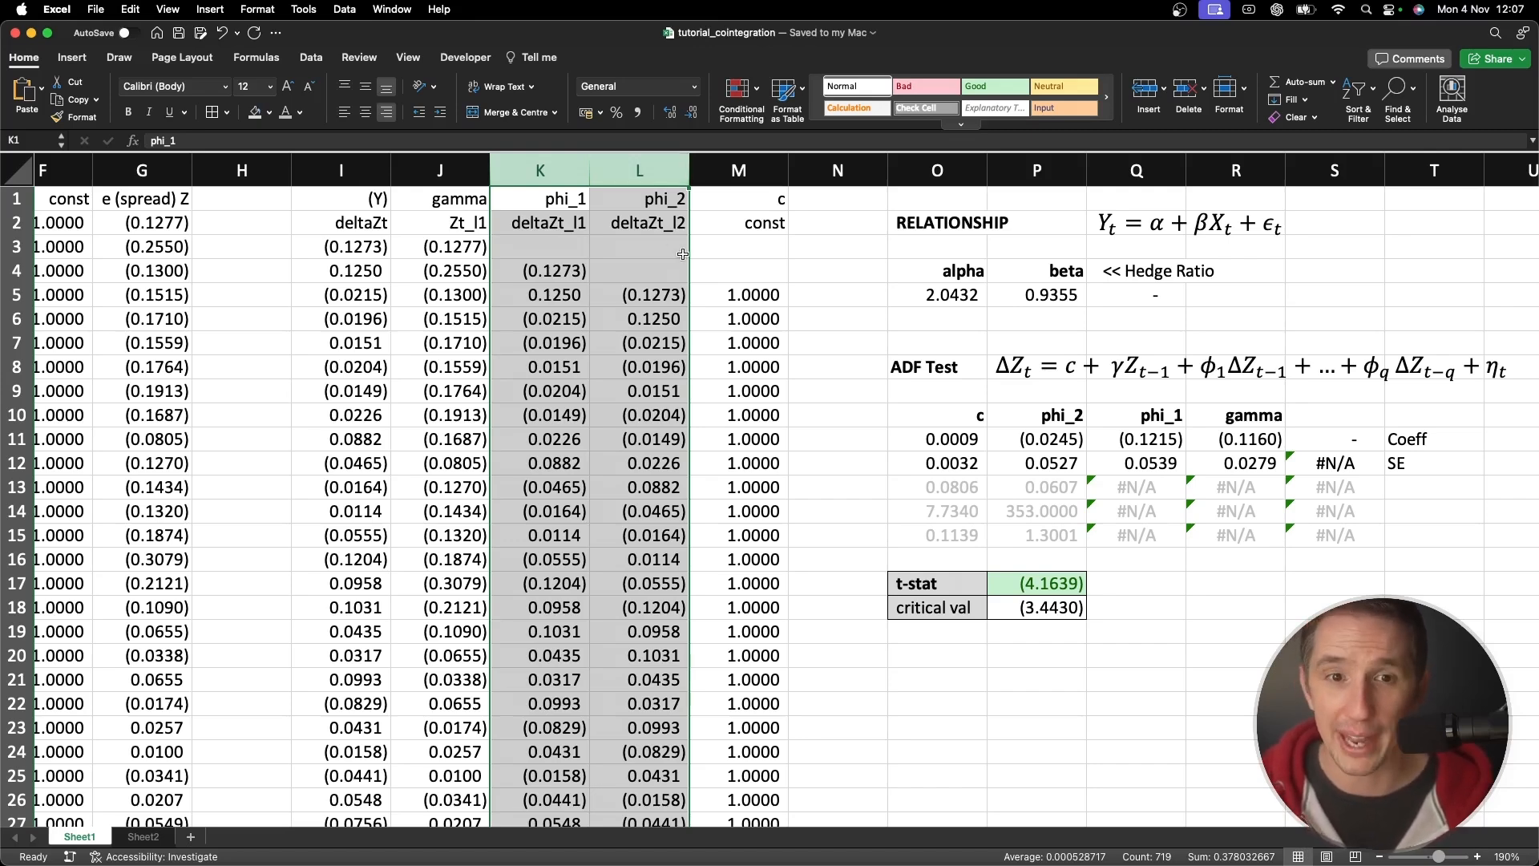
pyautogui.doubleClick(1496, 373)
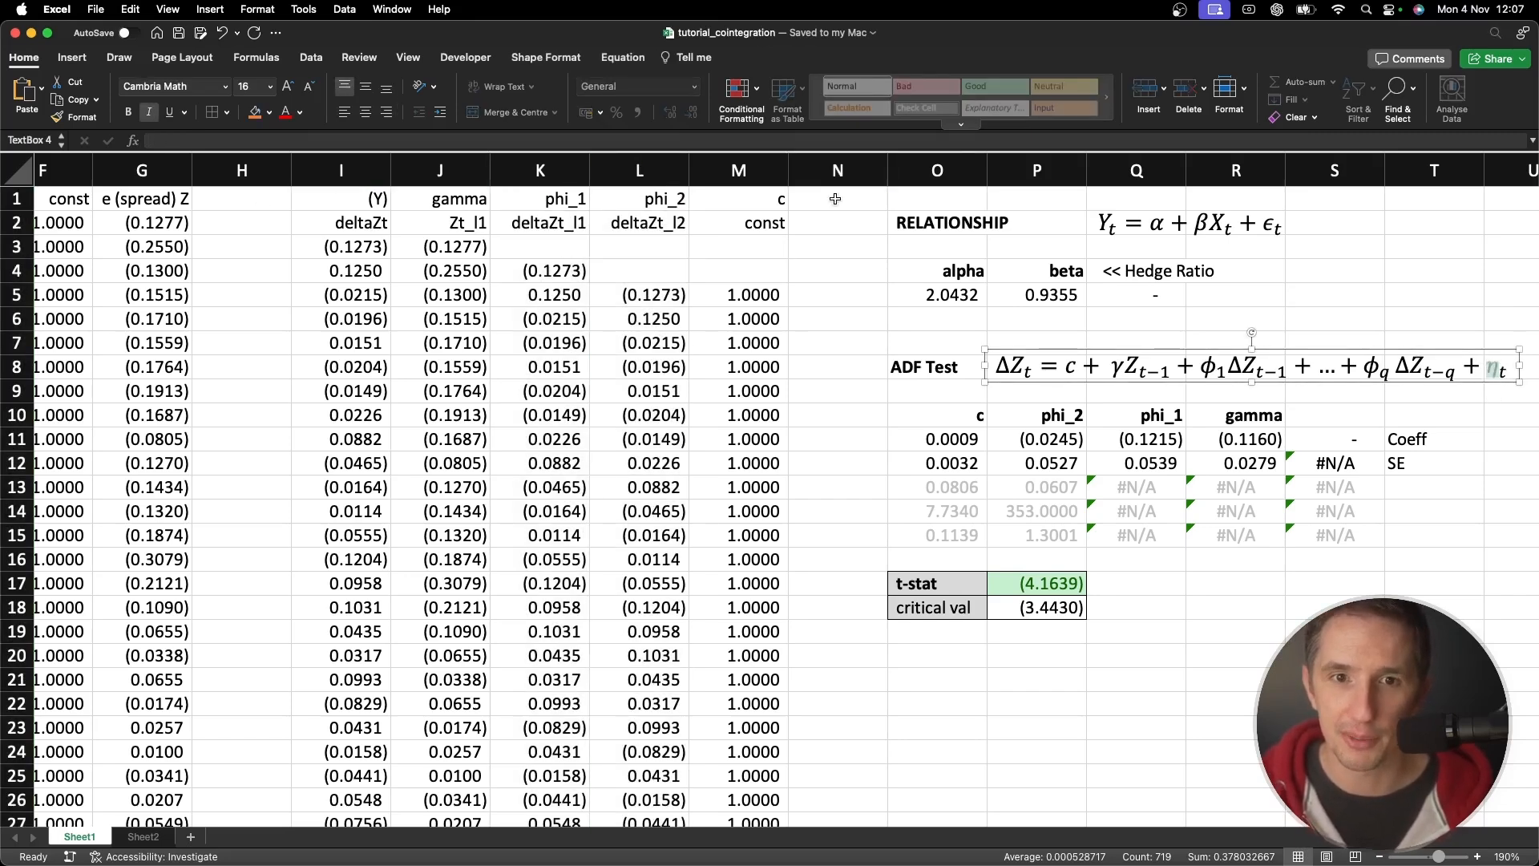
# Insert a new column at N beside the const column and enter the heading residuals in N1
pyautogui.click(825, 298)
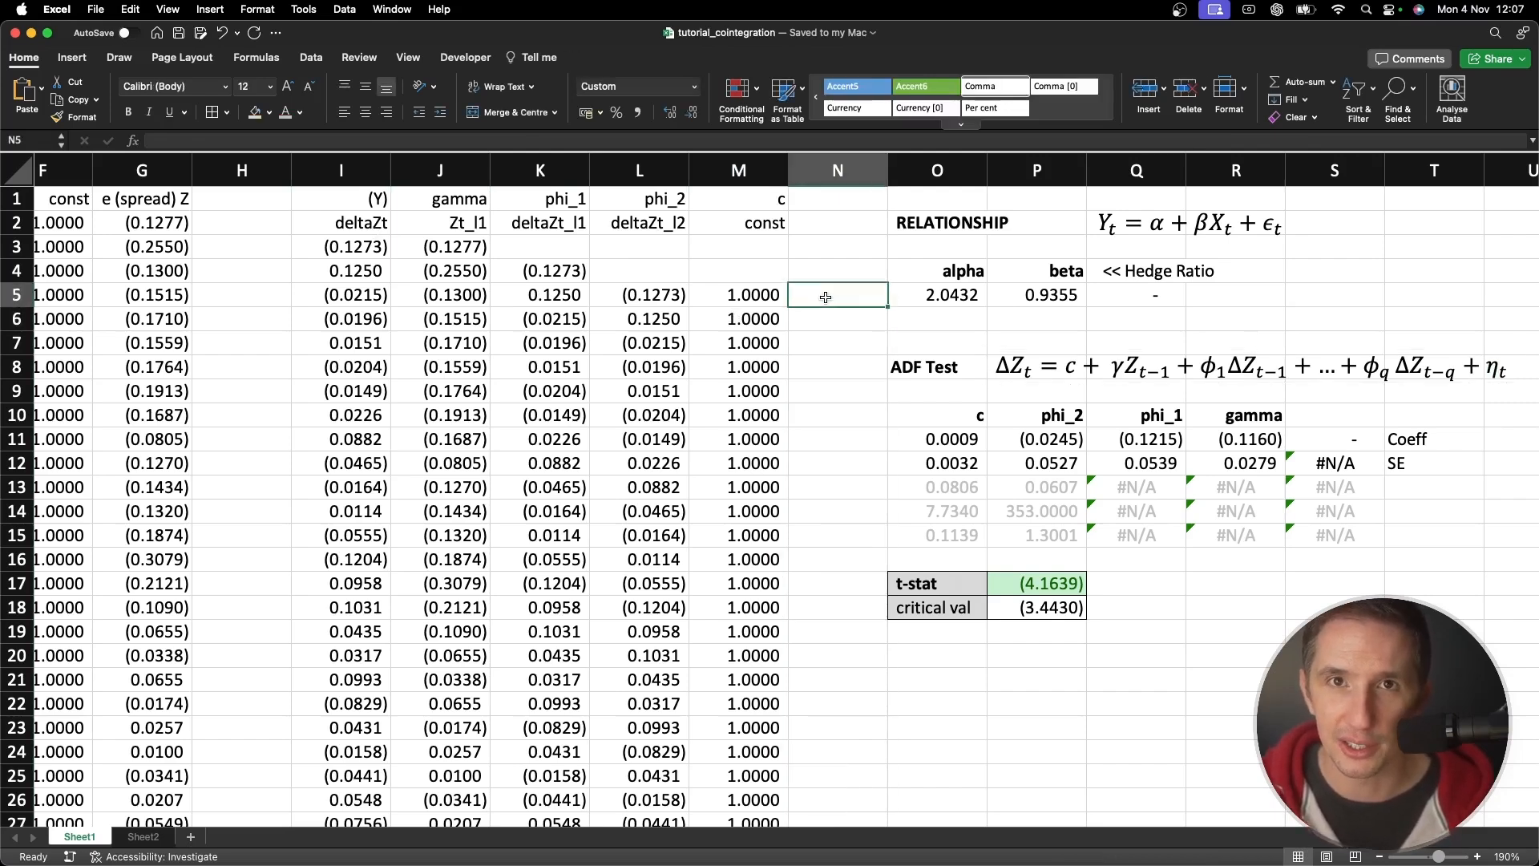
pyautogui.click(806, 167)
pyautogui.hotkey('ctrl', 'shift', '=')
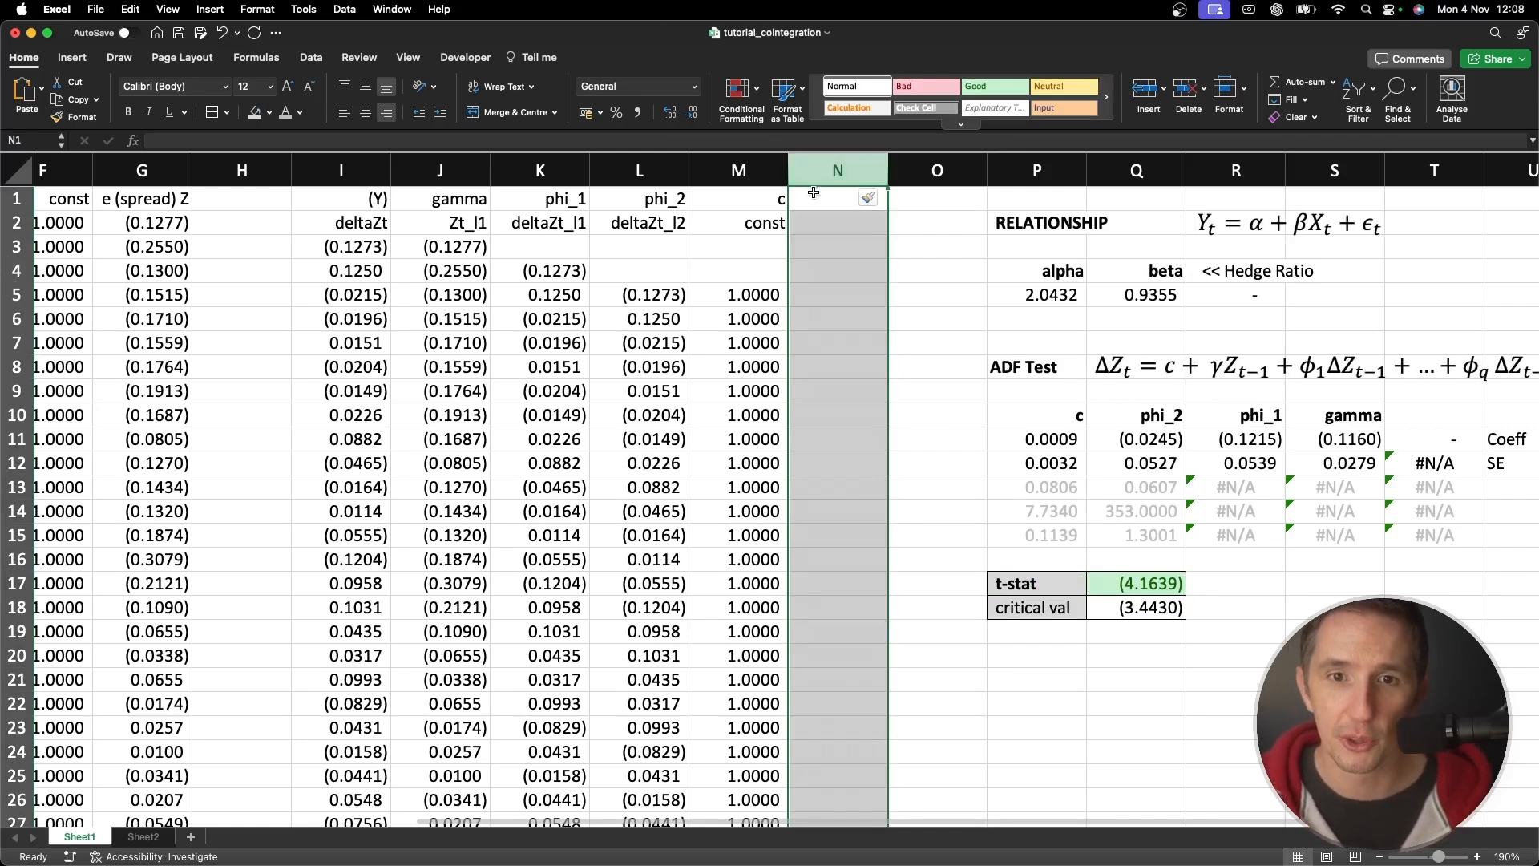
pyautogui.click(817, 204)
pyautogui.write('residuals')
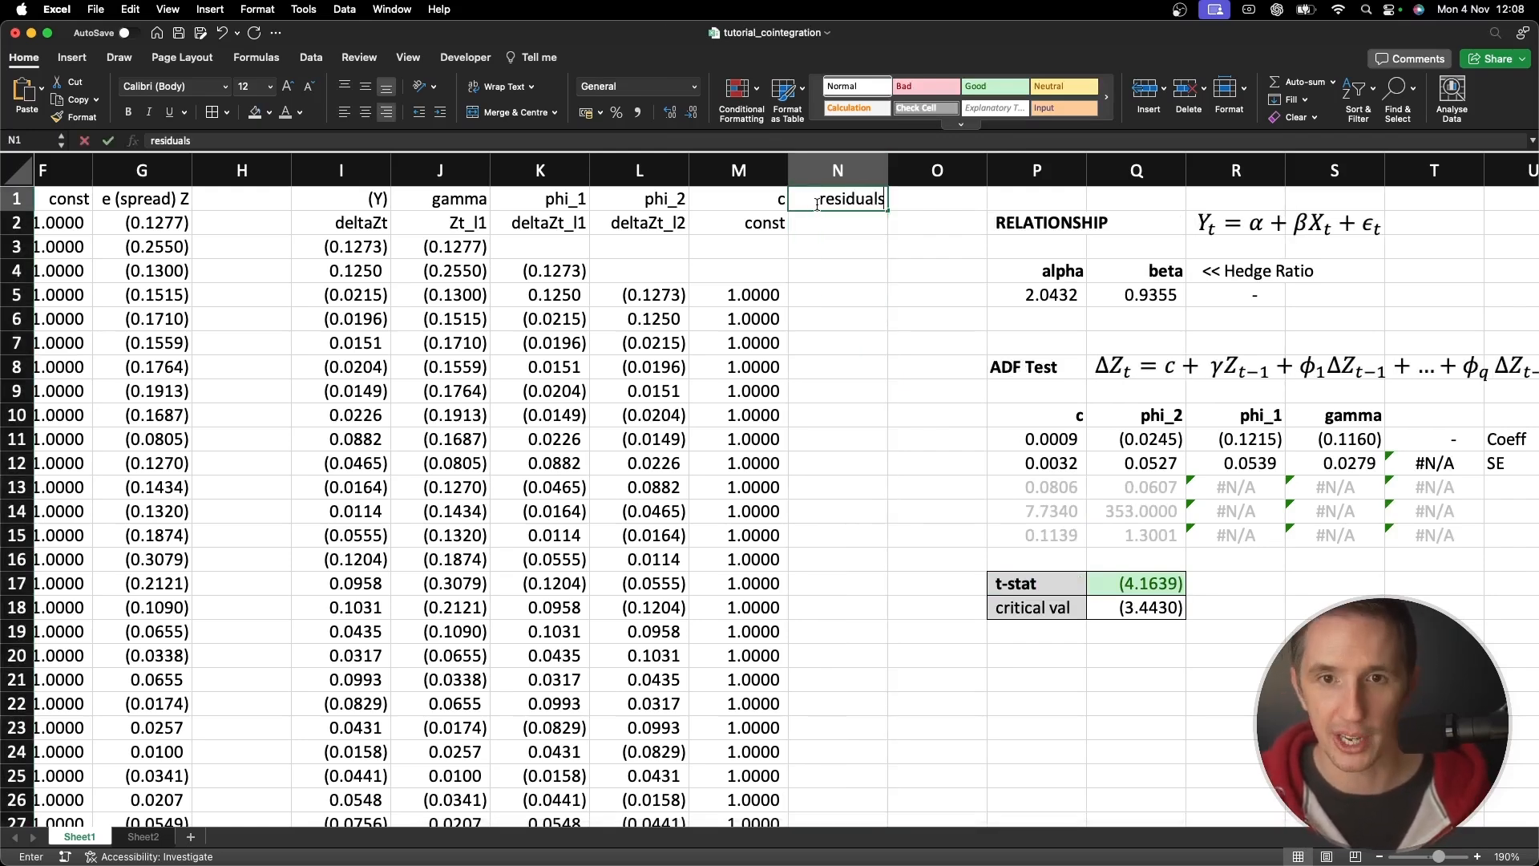
pyautogui.press('Return')
pyautogui.press('Up')
pyautogui.write('eta')
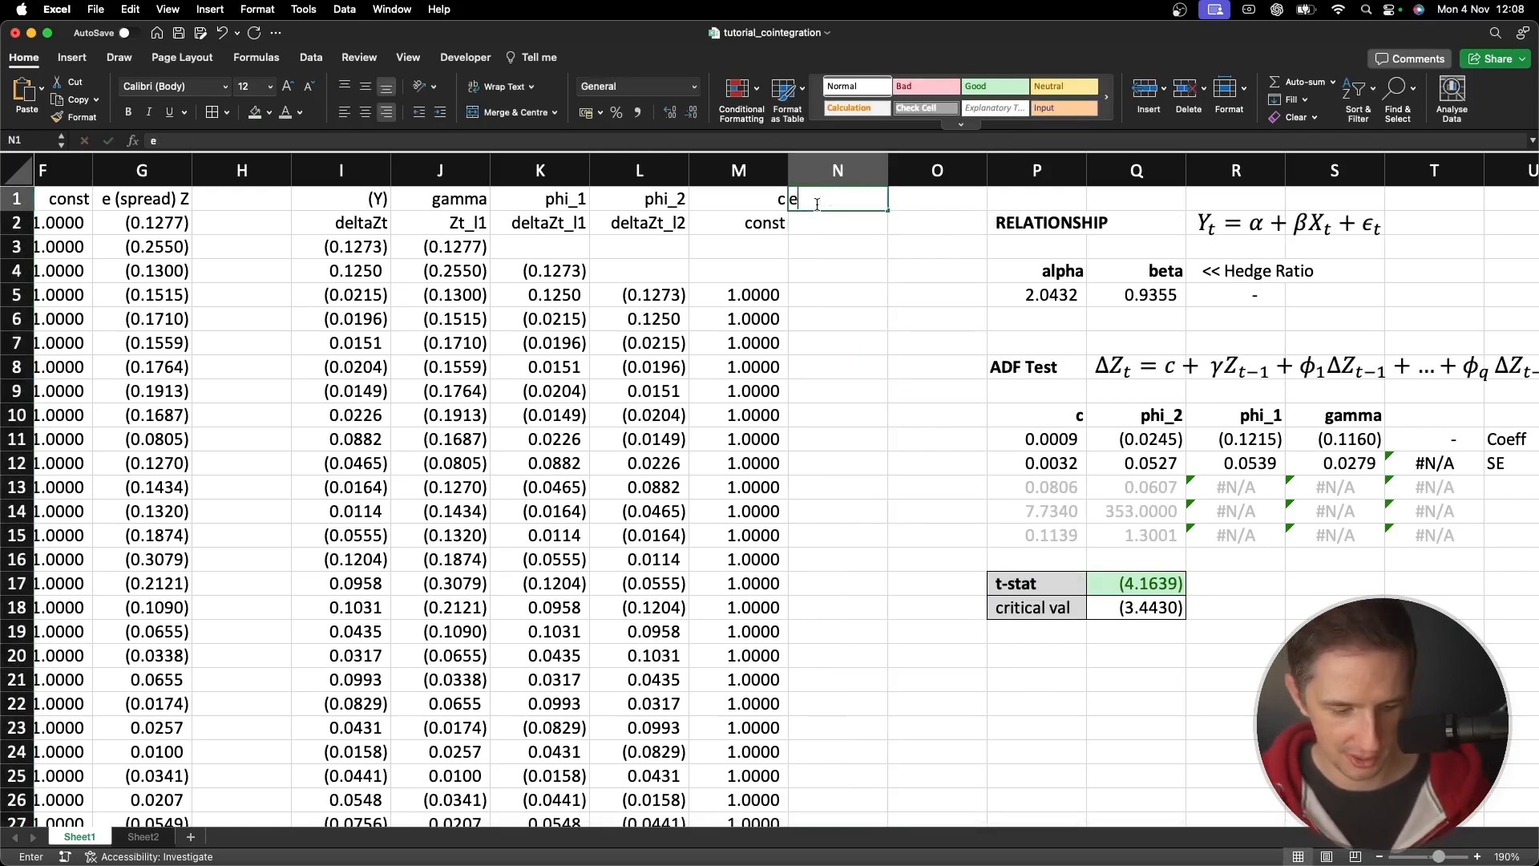
pyautogui.press('Return')
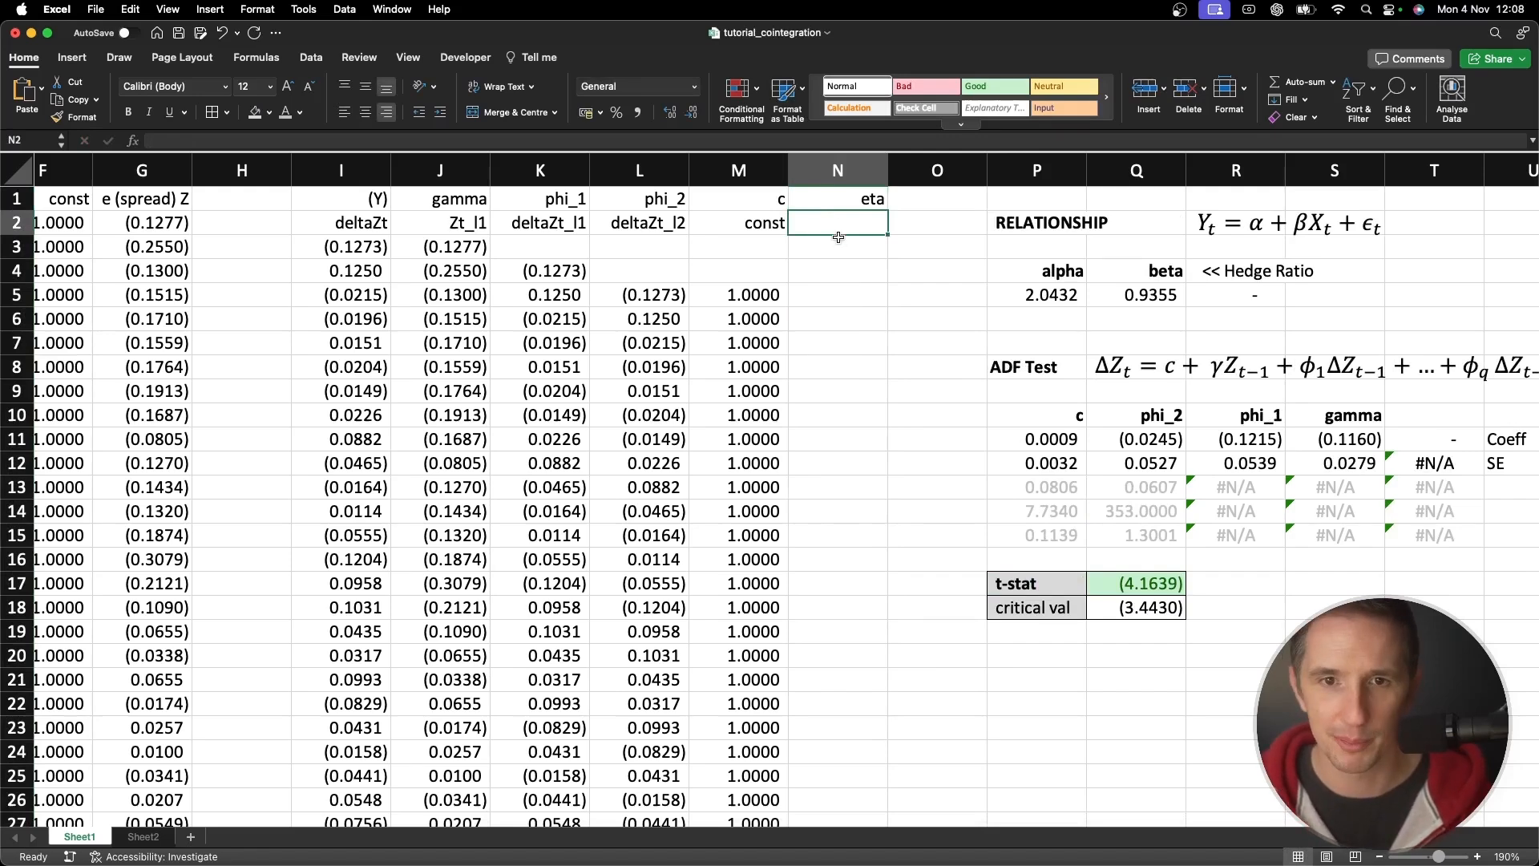
pyautogui.press('super+z')
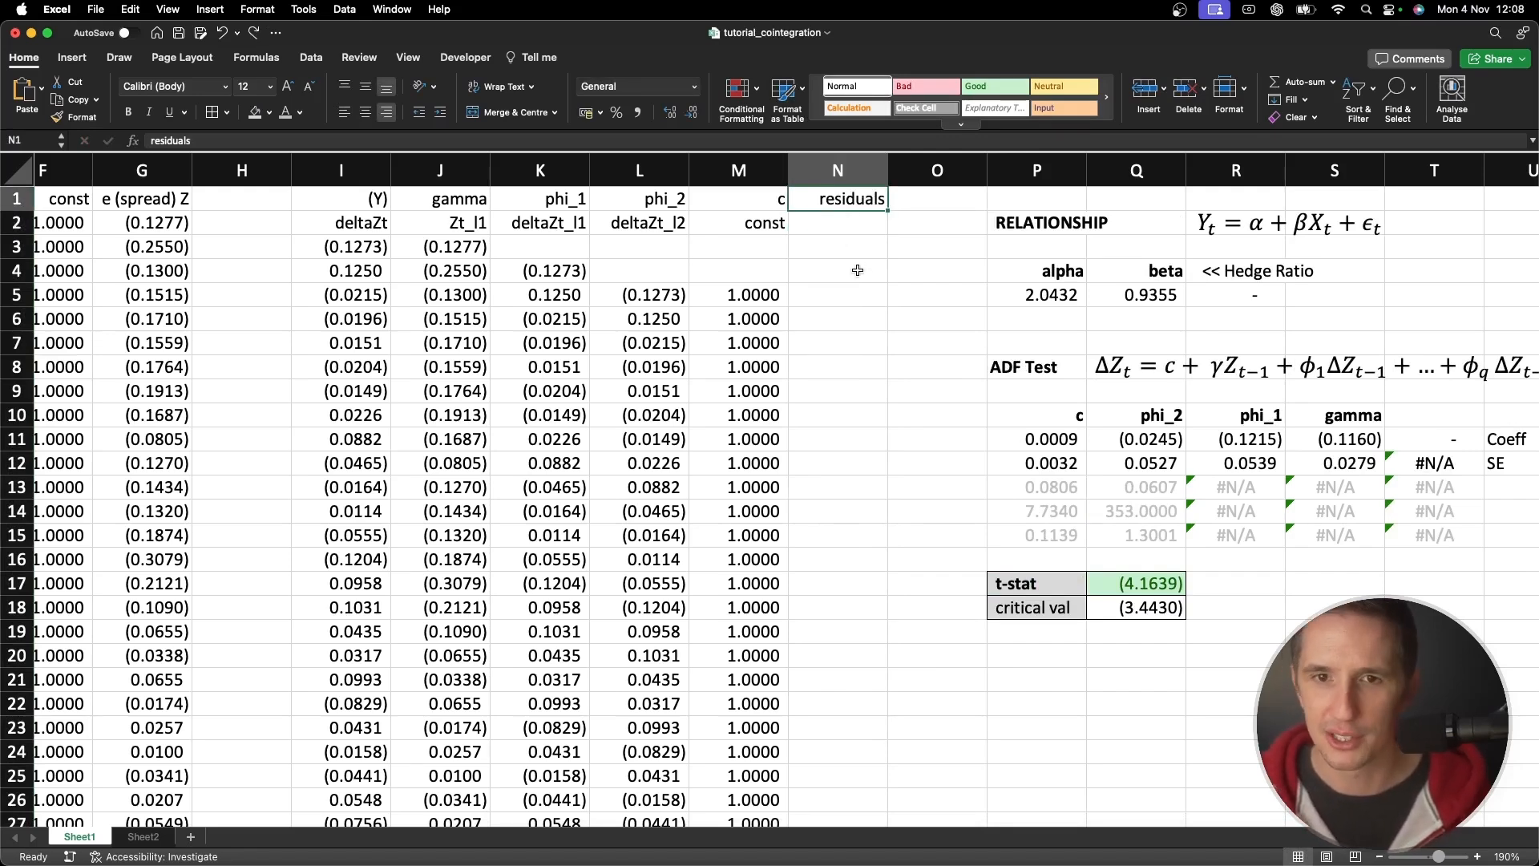
# Start the residual formula in N5 with deltaZt minus an open bracket containing the constant c: =$I$5-($P$11
pyautogui.click(854, 295)
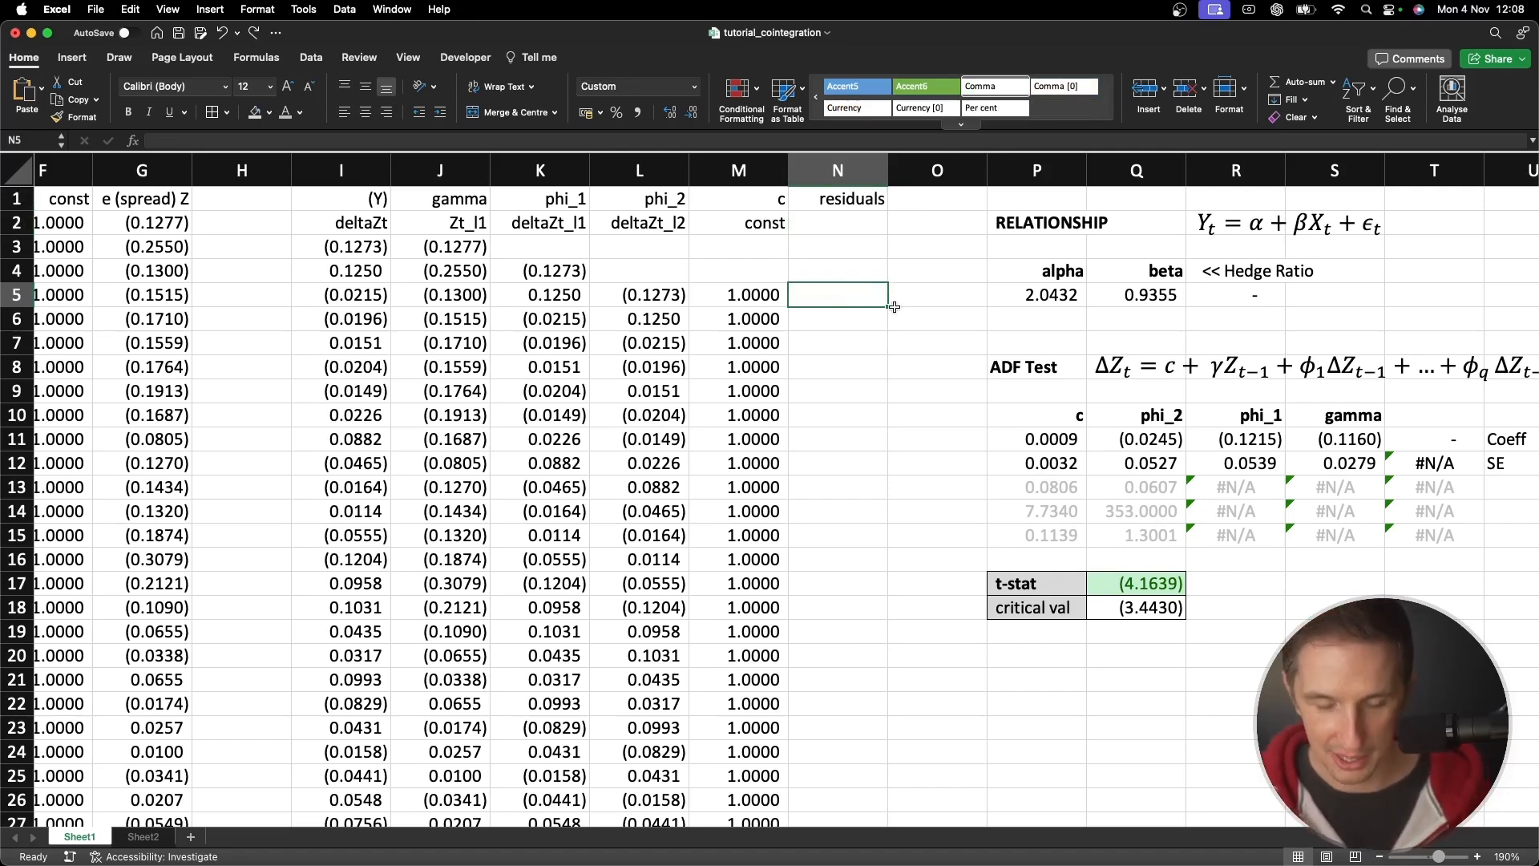
pyautogui.write('=')
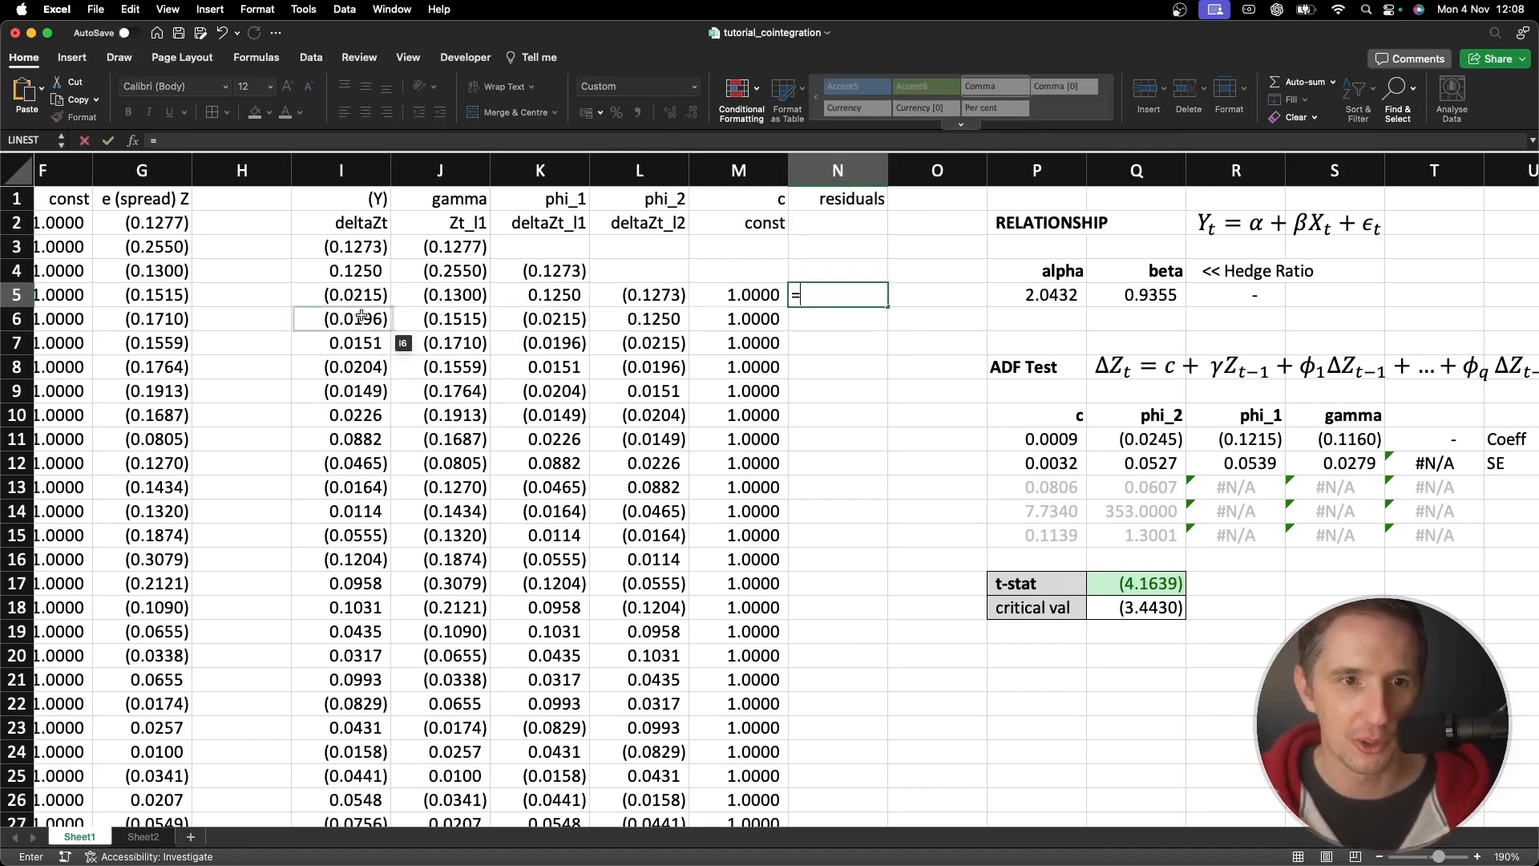
pyautogui.click(332, 295)
pyautogui.press('F4')
pyautogui.write('-(')
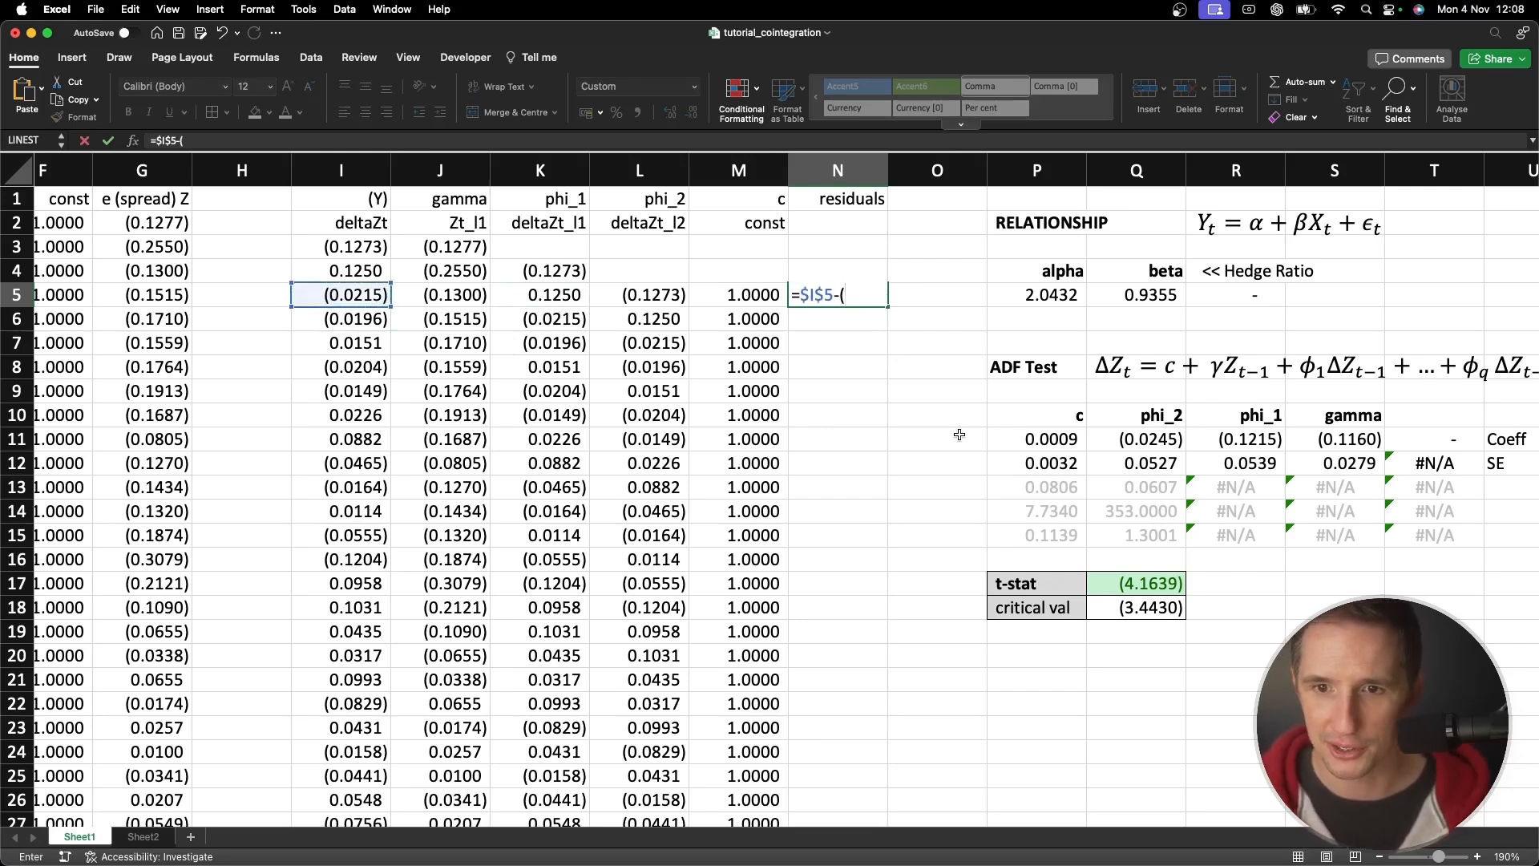
pyautogui.click(1030, 436)
pyautogui.press('F4')
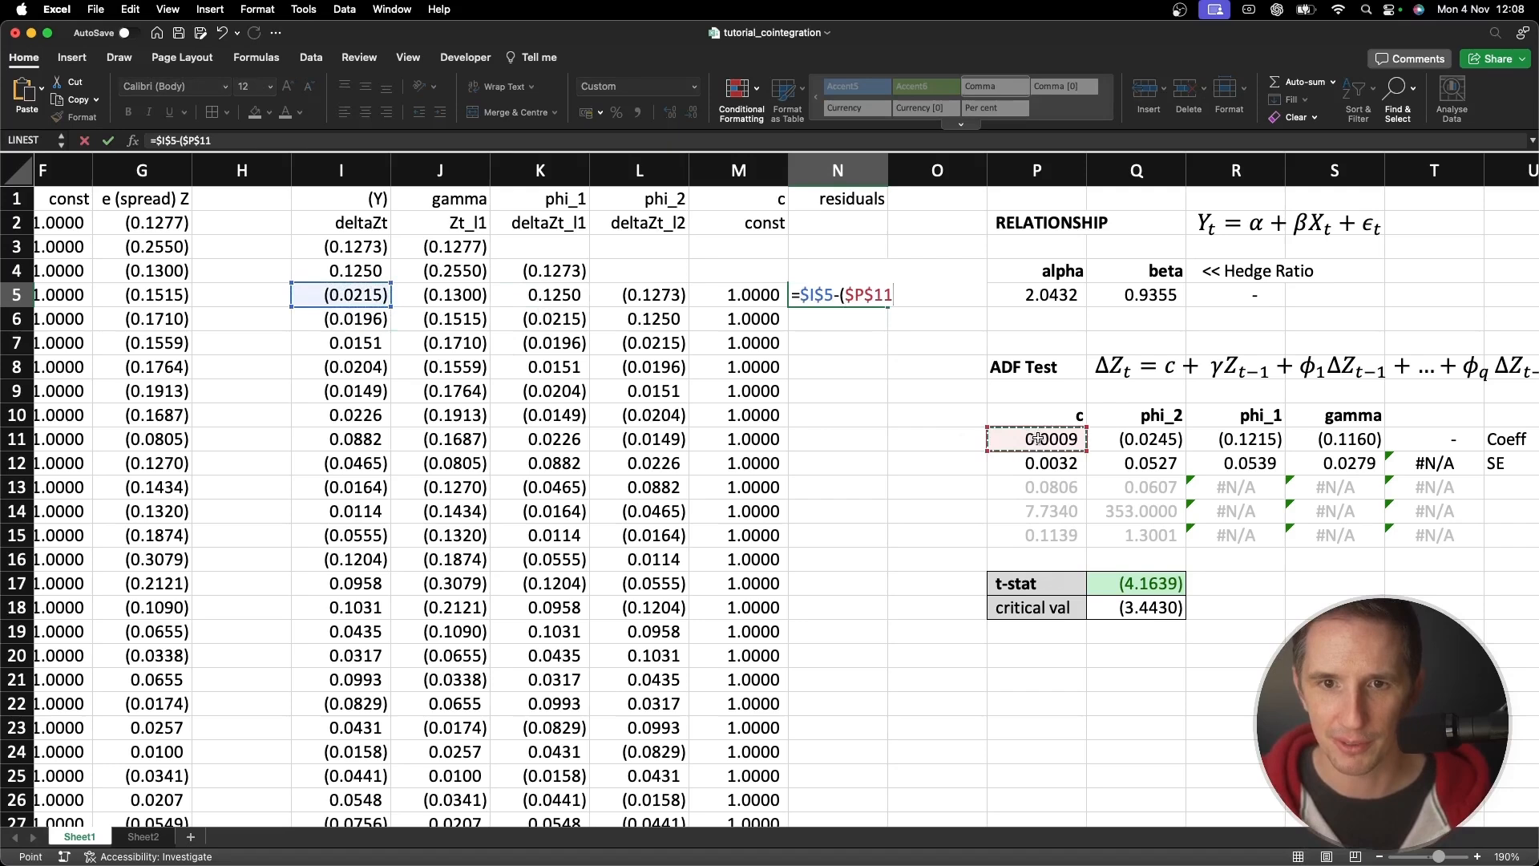
# Add the gamma coefficient times the lagged spread to the N5 formula as +$S$11*$J5
pyautogui.write('+')
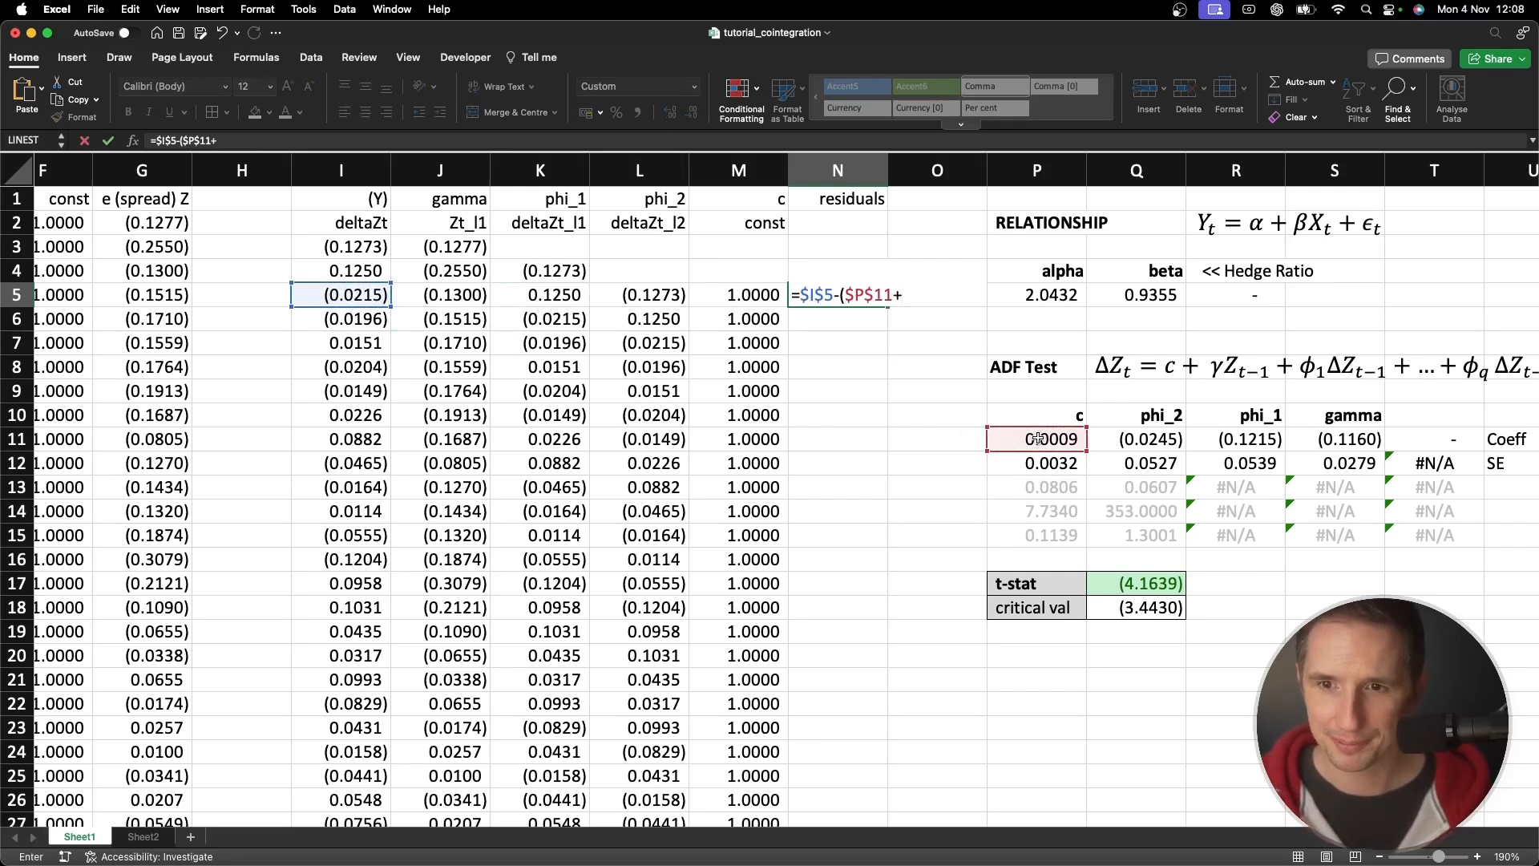
pyautogui.click(1336, 439)
pyautogui.press('F4')
pyautogui.write('*')
pyautogui.click(460, 294)
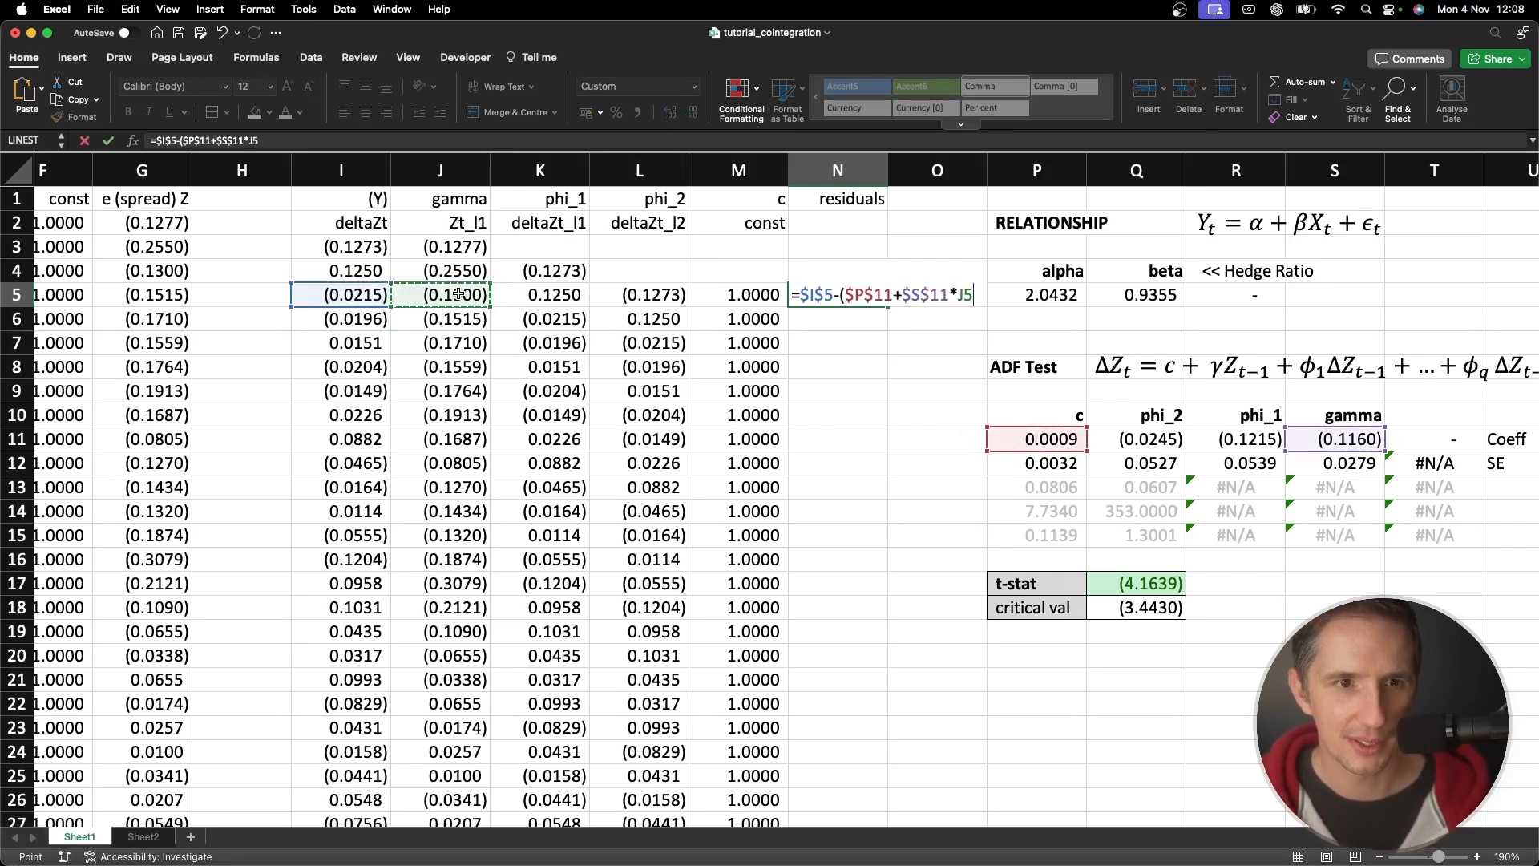
pyautogui.press('F4')
pyautogui.press('F4')
pyautogui.press('F4')
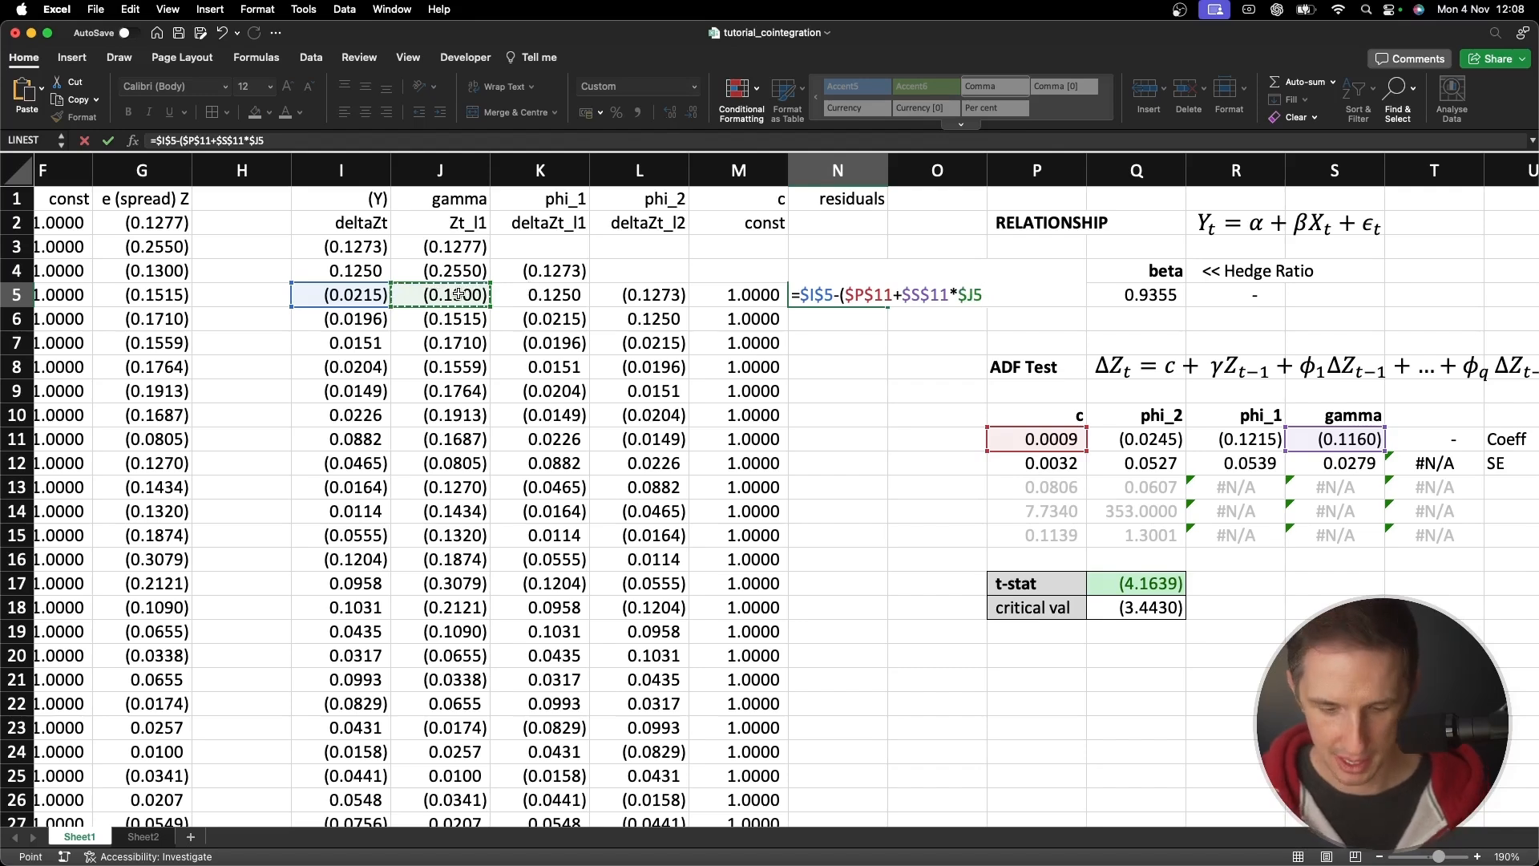
# Add the phi_1 coefficient times the first lagged difference to the N5 formula as +$R$11*$K5
pyautogui.write('+')
pyautogui.click(1220, 439)
pyautogui.press('F4')
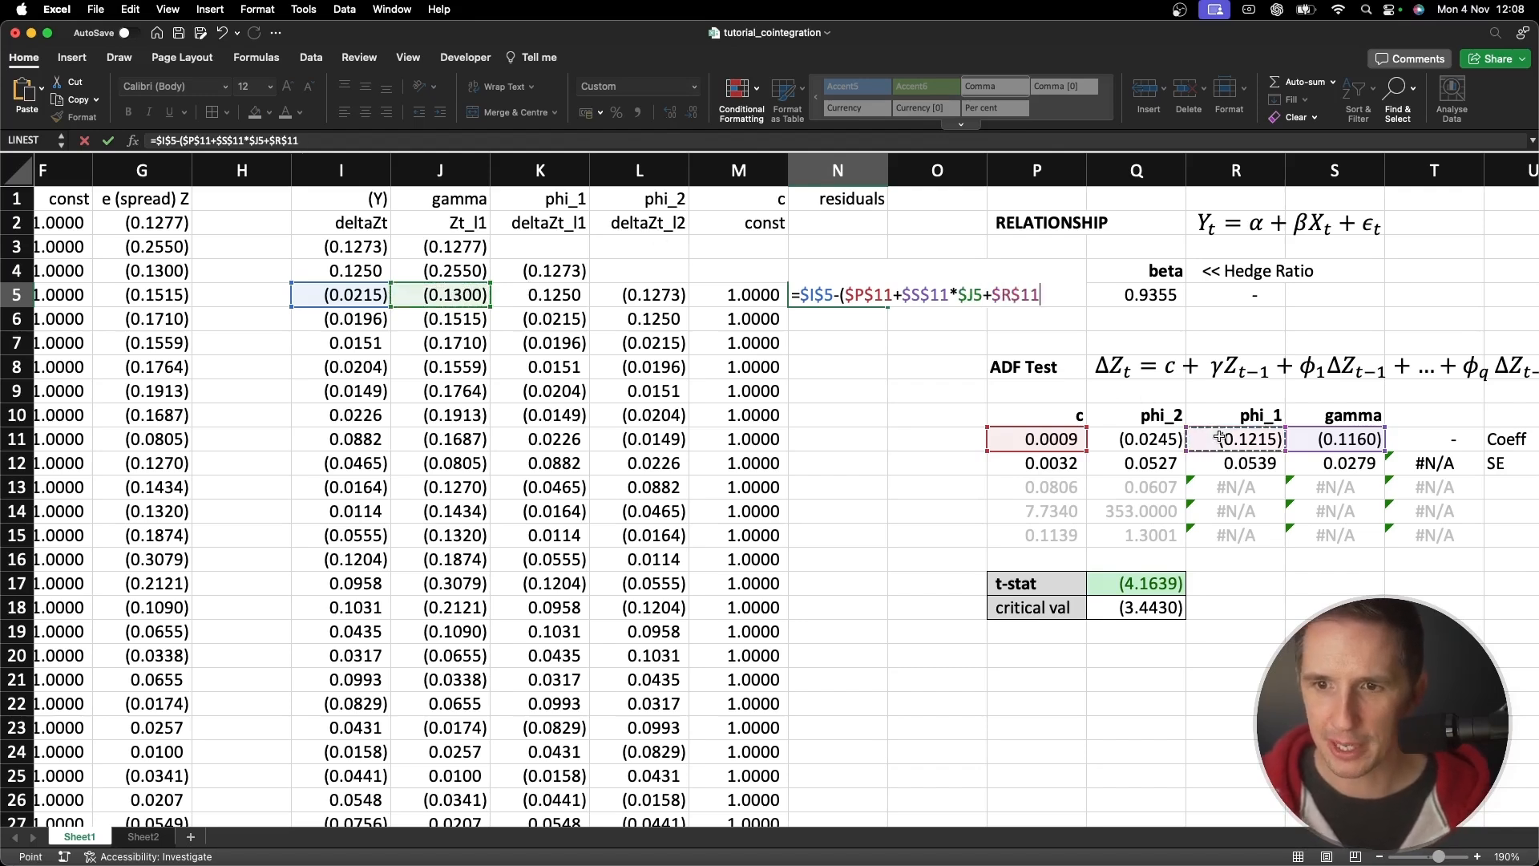
pyautogui.write('*')
pyautogui.click(536, 296)
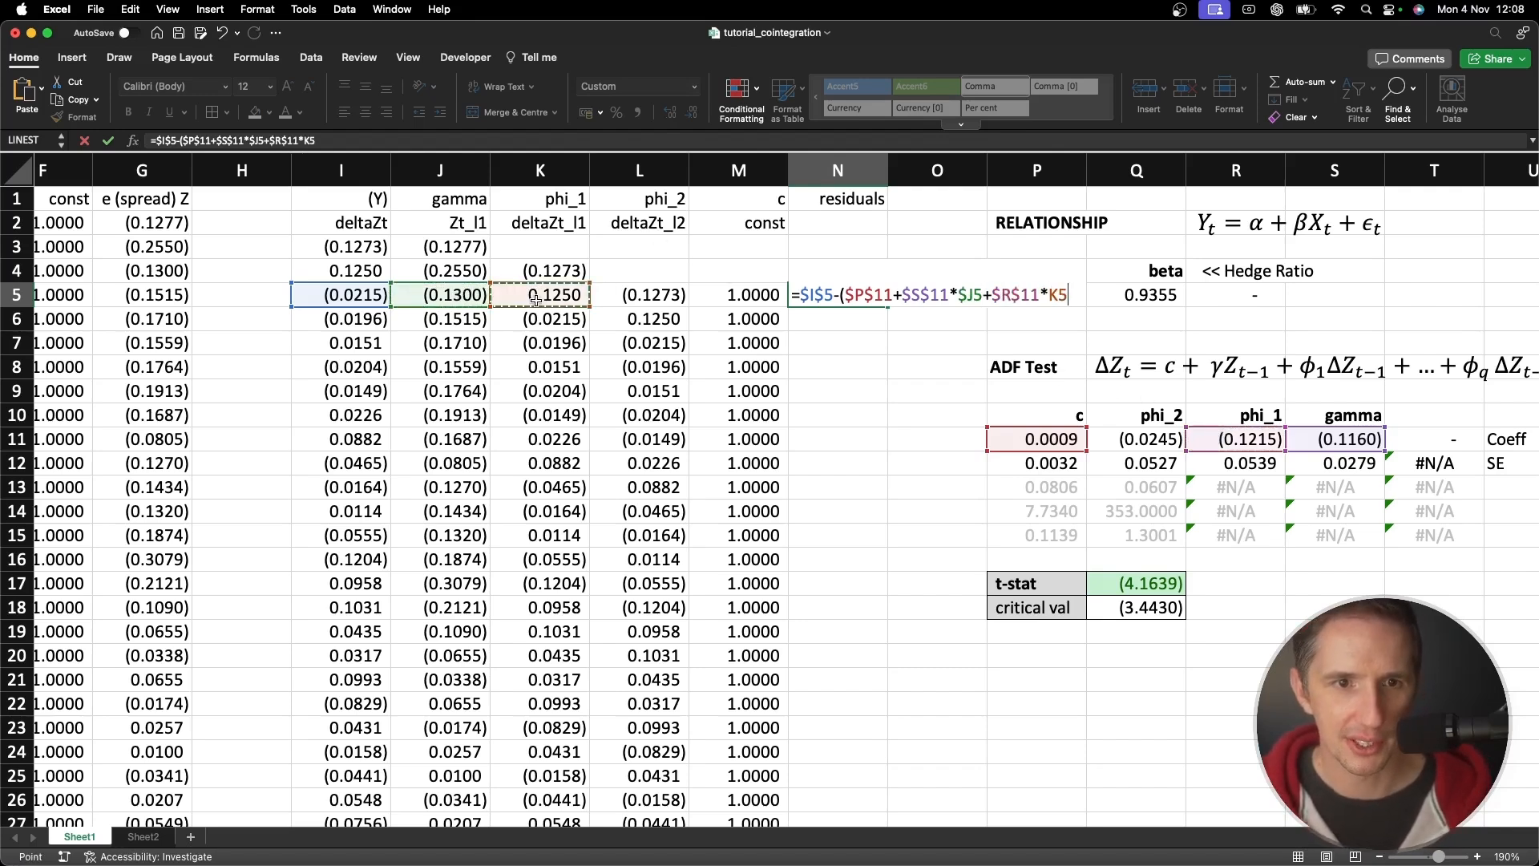
pyautogui.press('F4')
pyautogui.press('F4')
pyautogui.press('F4')
# Add the phi_2 term +$Q$11*$L5 to the N5 residual formula, close the bracket and enter it
pyautogui.write('+')
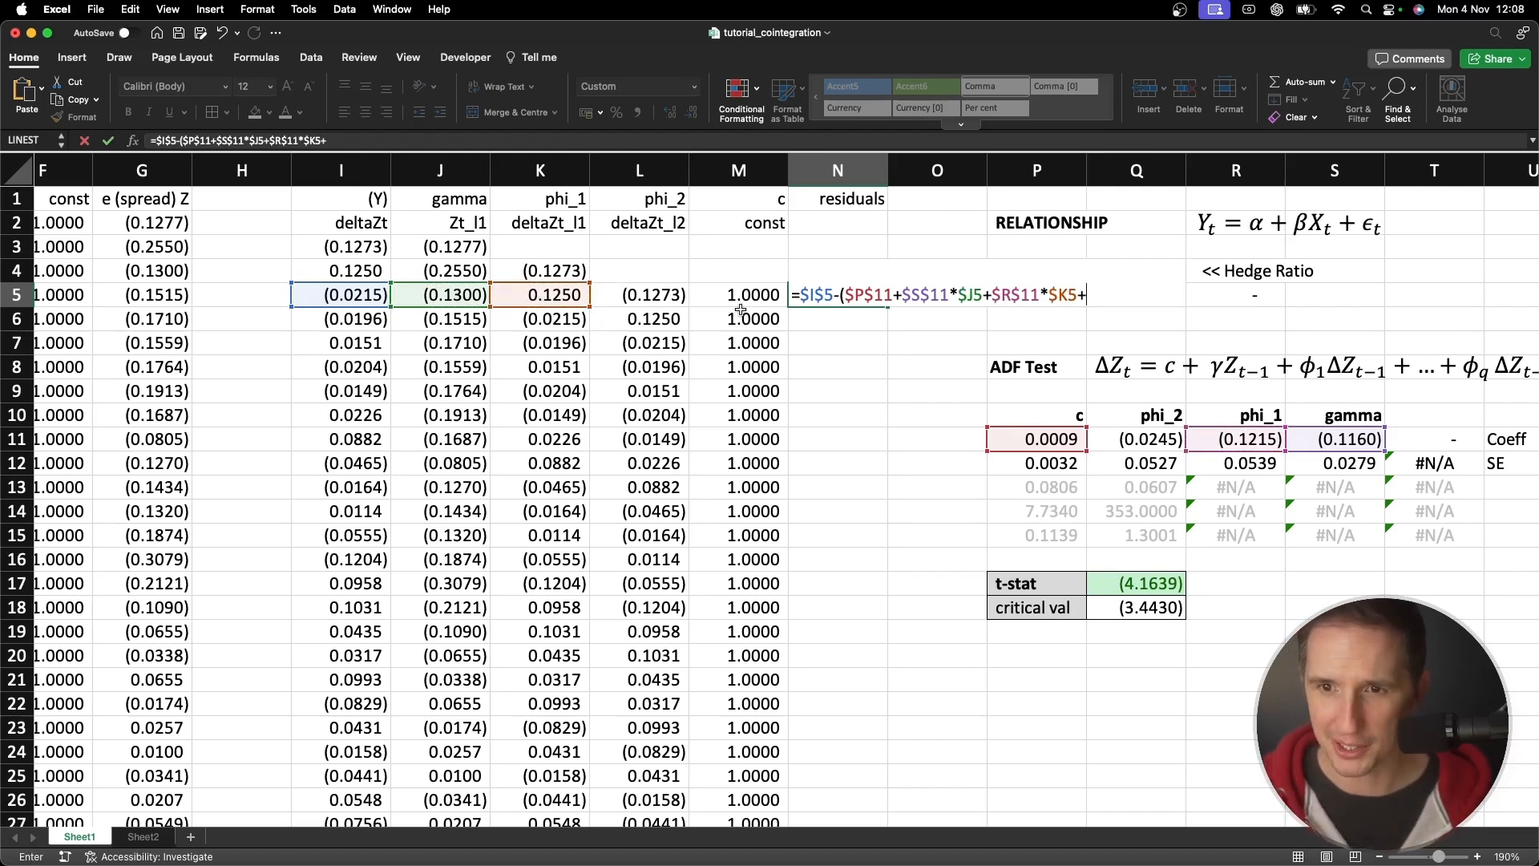
pyautogui.click(1154, 441)
pyautogui.press('F4')
pyautogui.write('*')
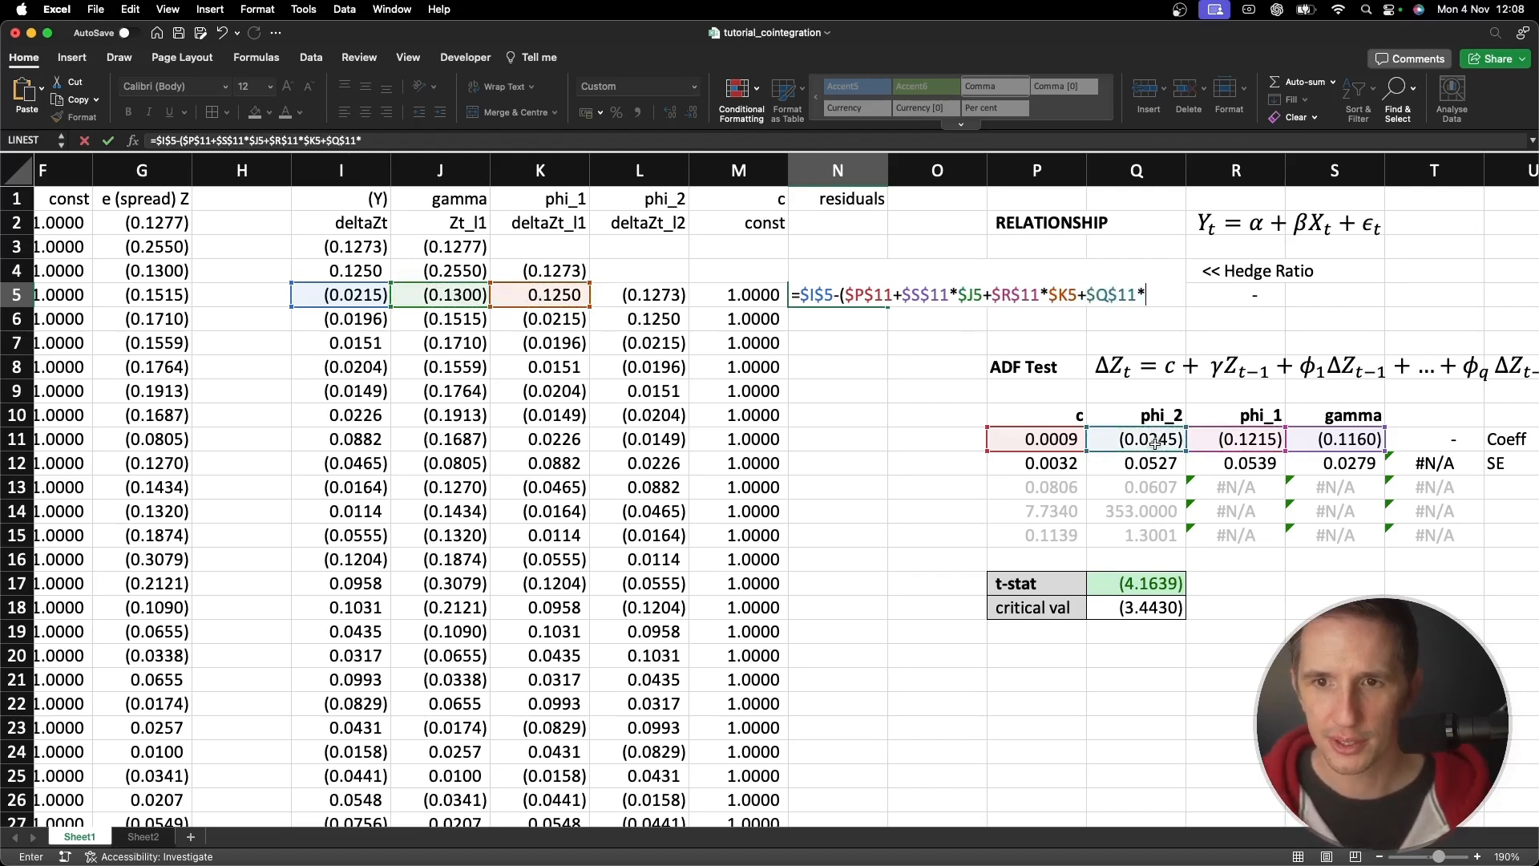
pyautogui.click(652, 293)
pyautogui.press('F4')
pyautogui.press('F4')
pyautogui.press('F4')
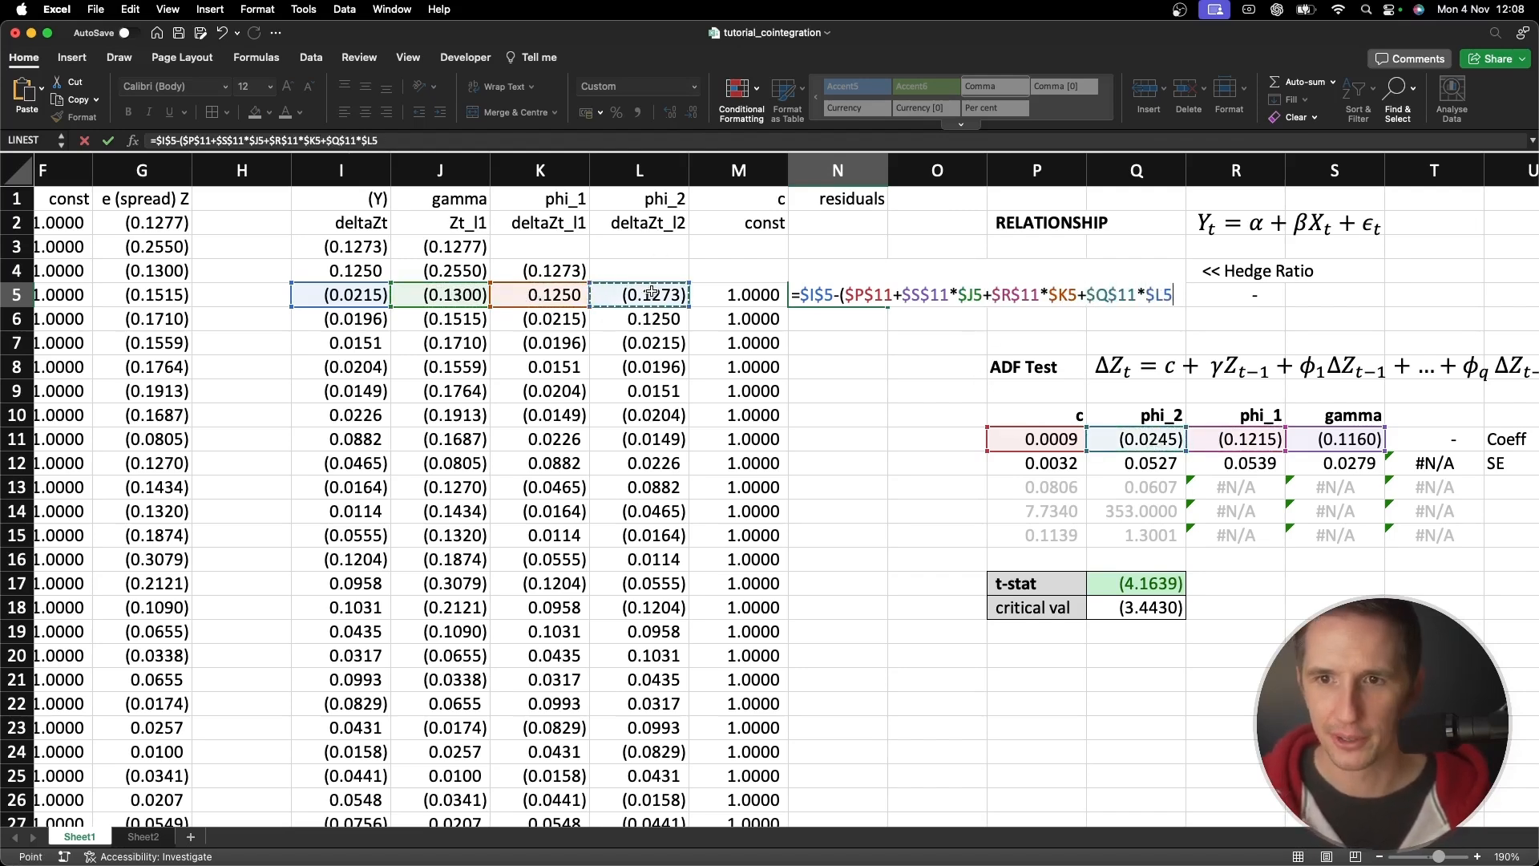
pyautogui.write(')')
pyautogui.press('Return')
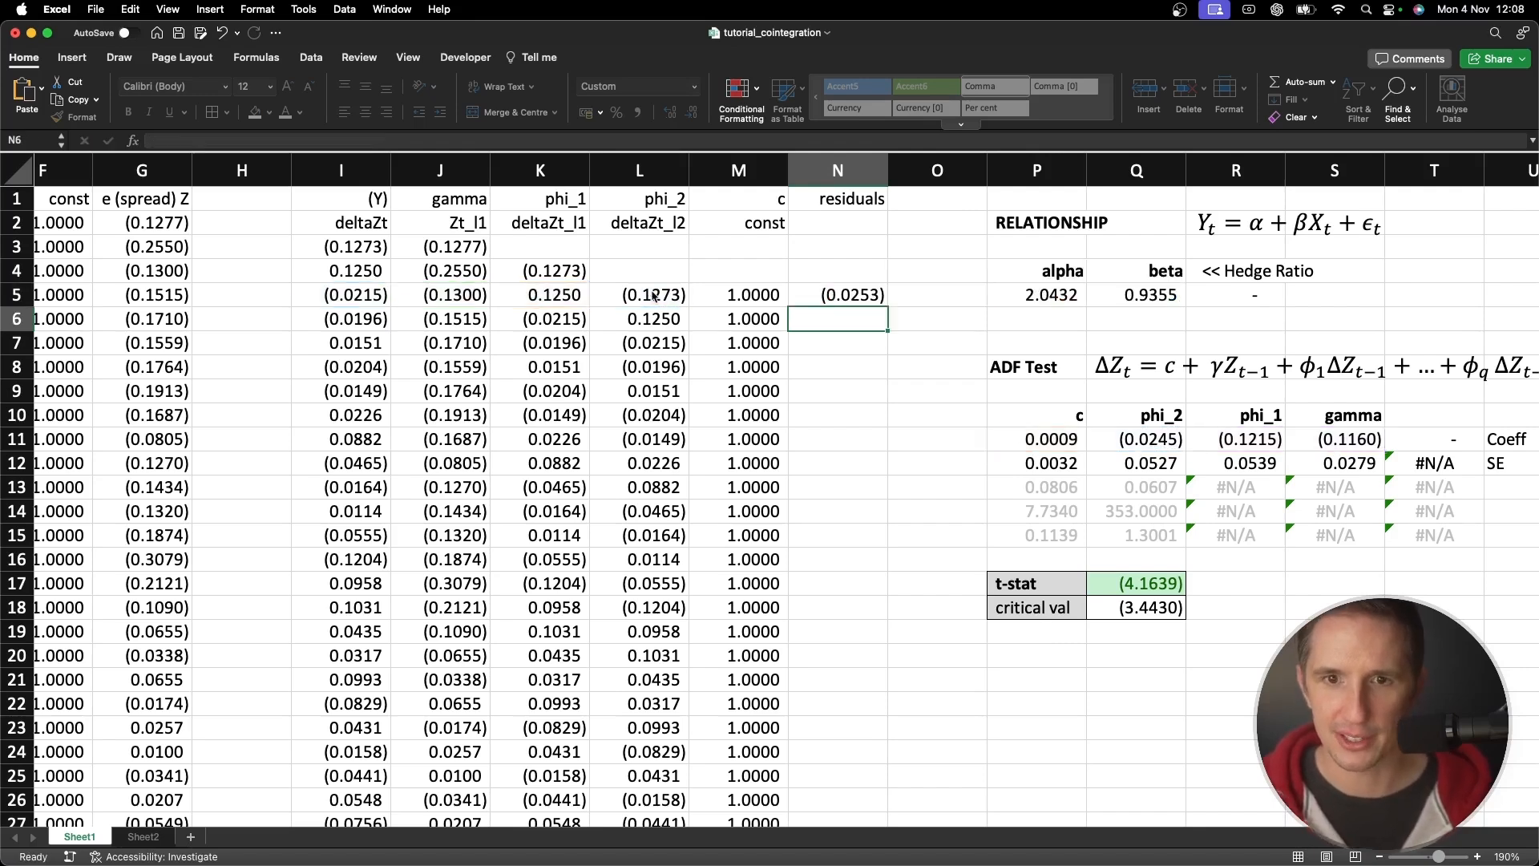
# Fill the N5 residual formula down column N and check the cell references in N7 and N8
pyautogui.press('F2')
pyautogui.press('Escape')
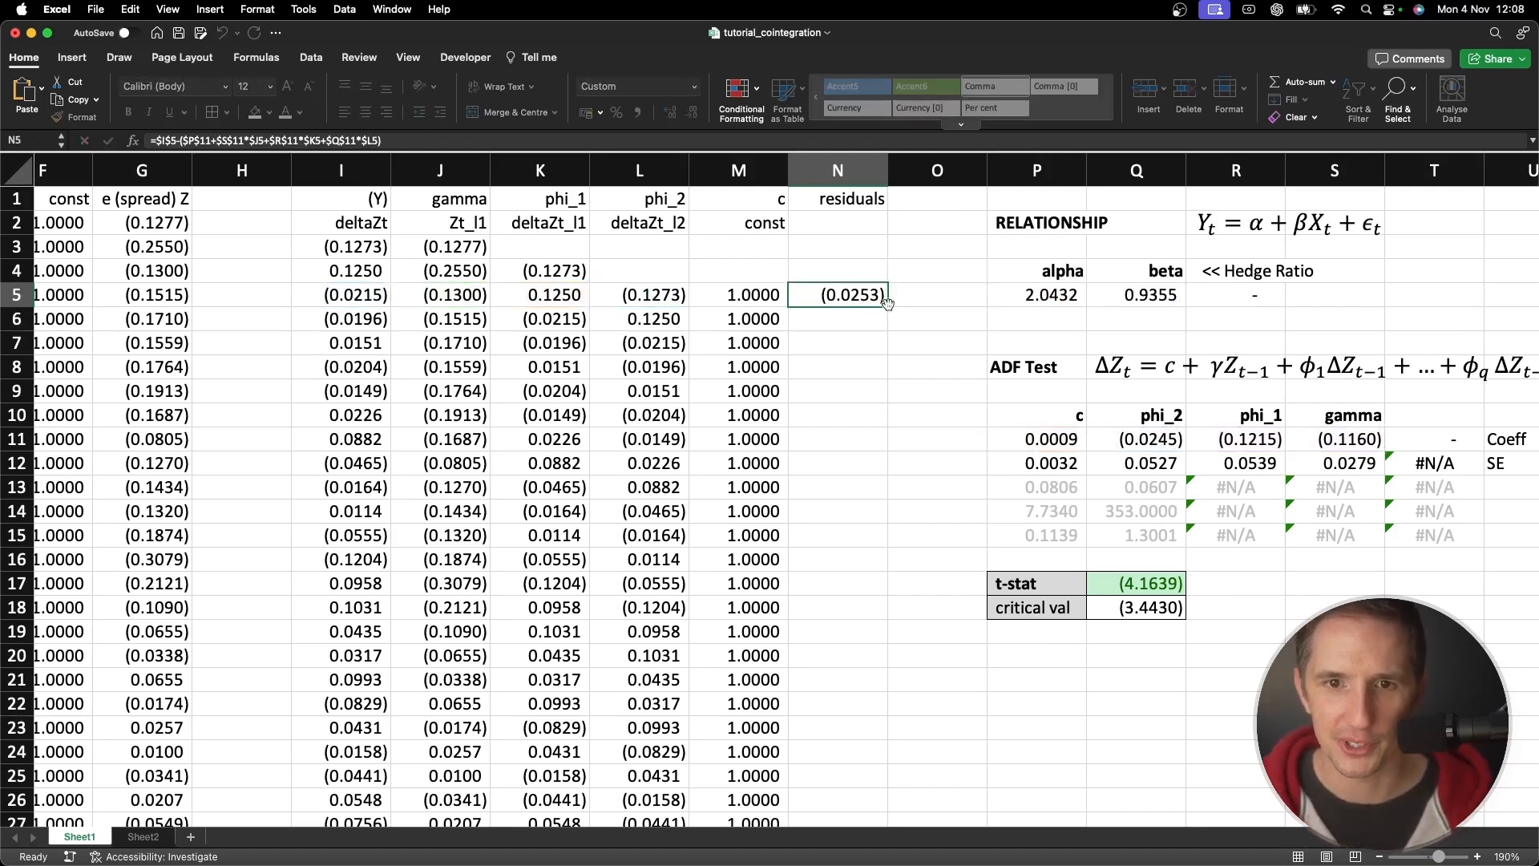
pyautogui.doubleClick(888, 306)
pyautogui.doubleClick(862, 343)
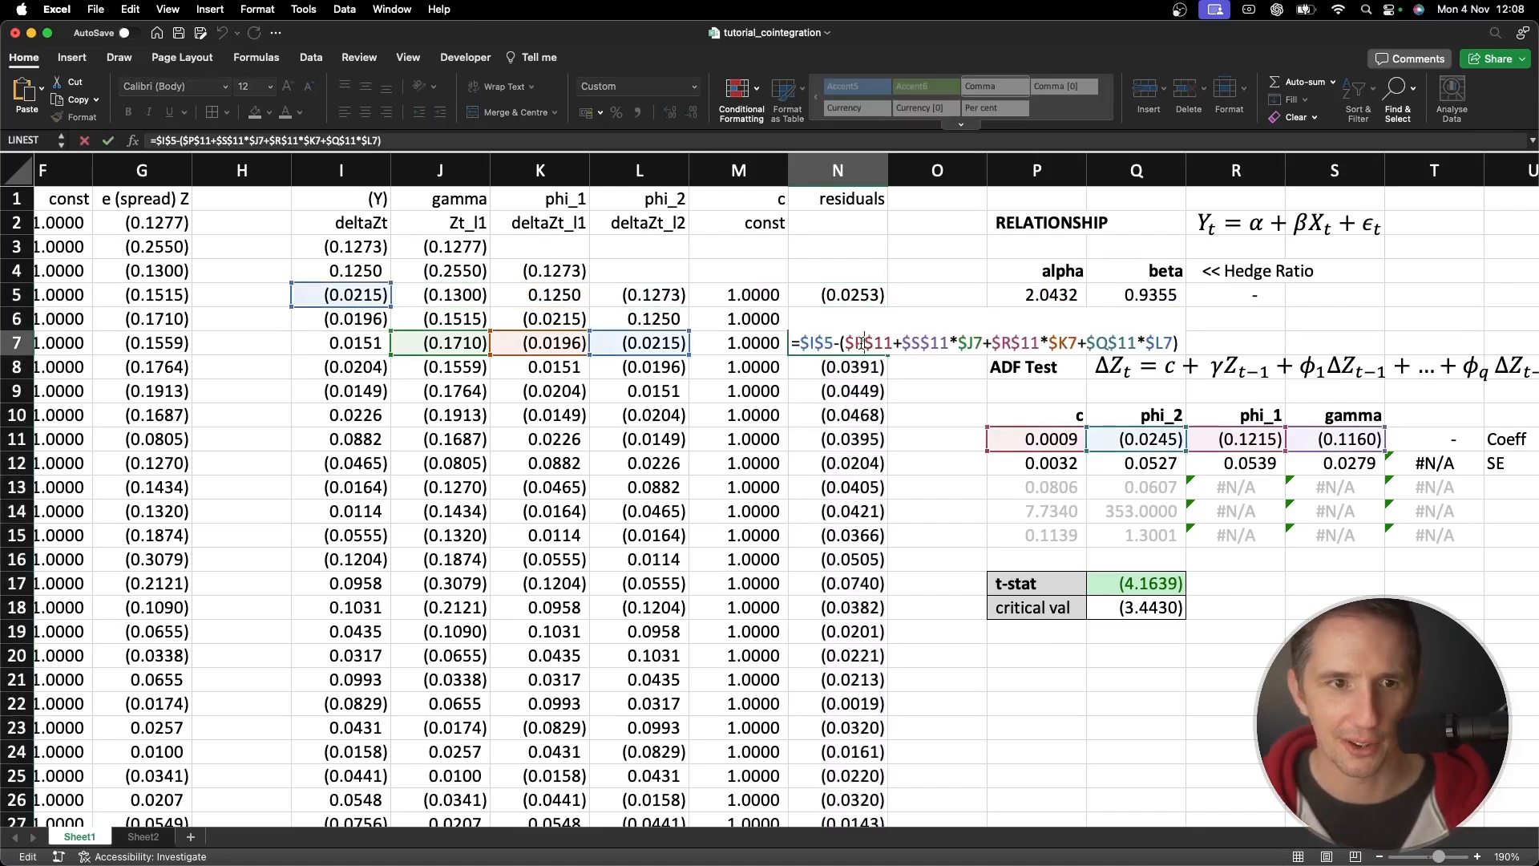
pyautogui.press('Escape')
pyautogui.doubleClick(863, 368)
pyautogui.press('Escape')
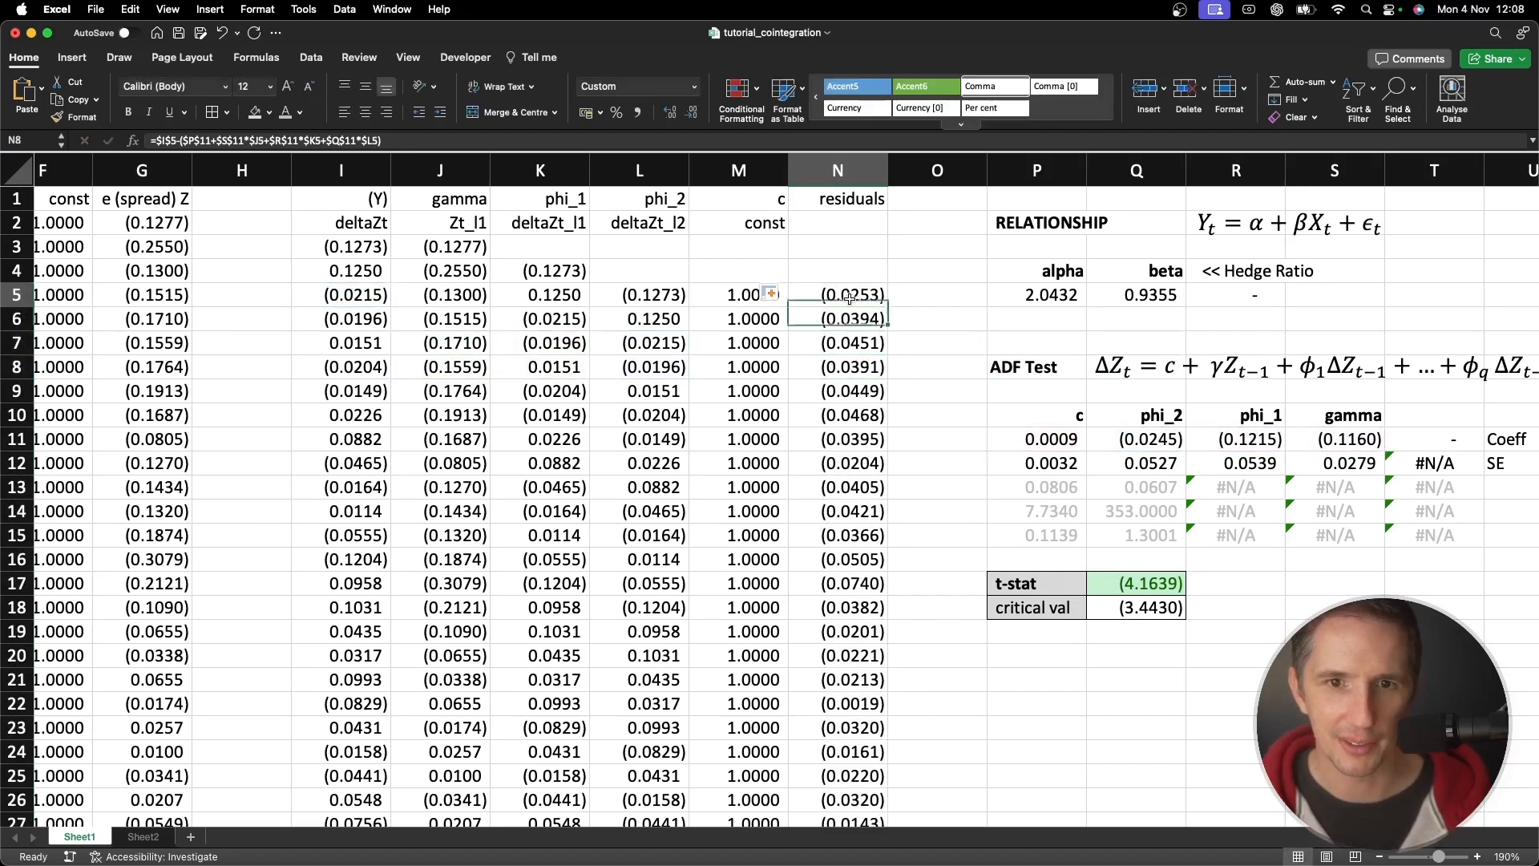
# Change the deltaZt reference in the N5 formula to $I5 and refill the formula down the residuals column
pyautogui.doubleClick(818, 295)
pyautogui.moveTo(801, 295); pyautogui.dragTo(834, 295)
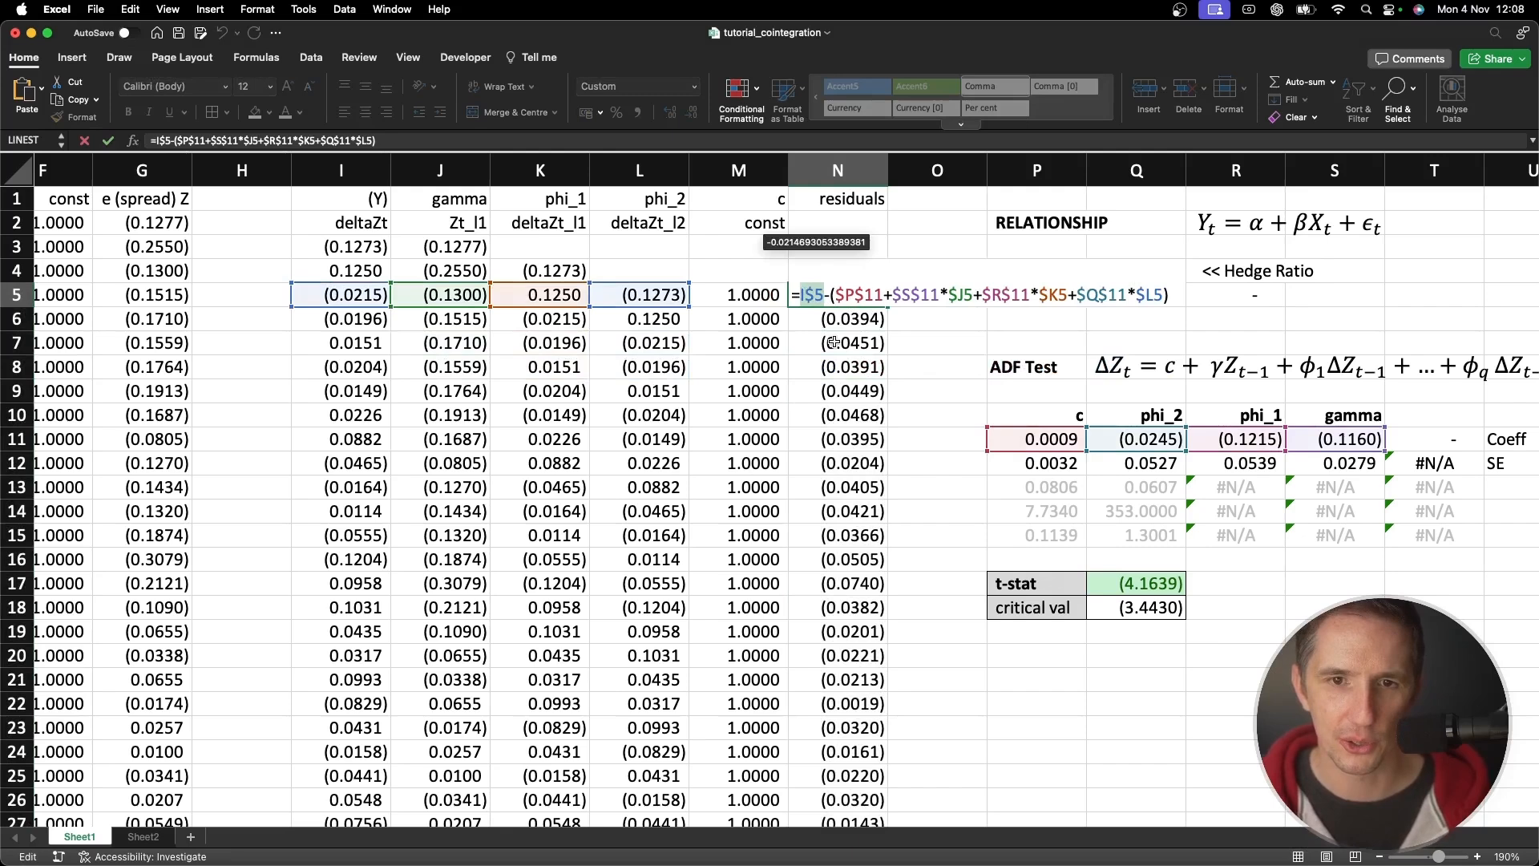
pyautogui.press('Return')
pyautogui.press('Up')
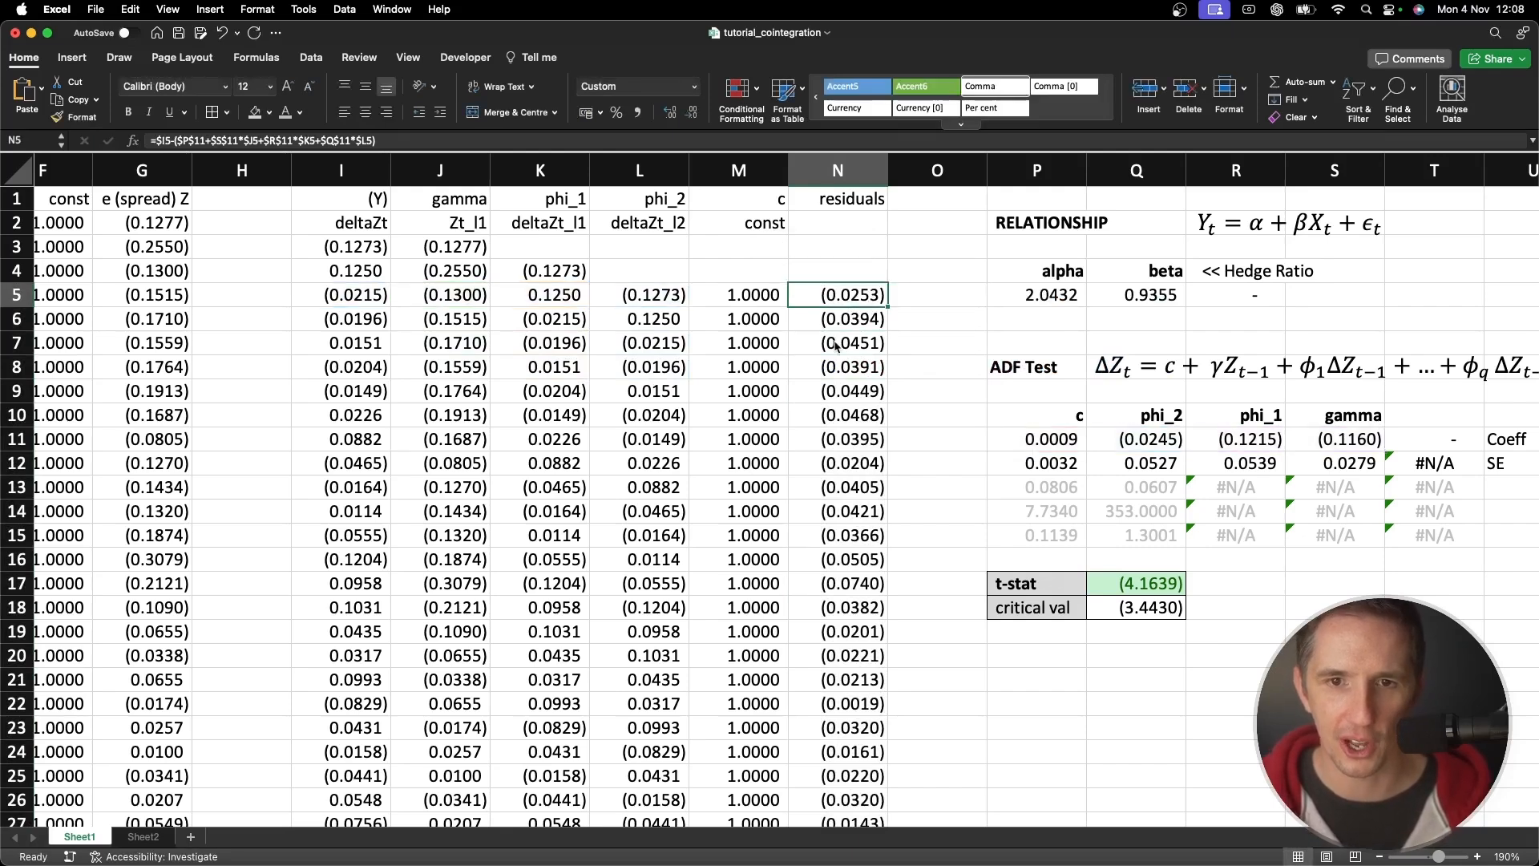
pyautogui.doubleClick(888, 307)
# Check the row references of the filled residual formulas in several column N cells, including N7, N21, N24 and N6
pyautogui.doubleClick(861, 345)
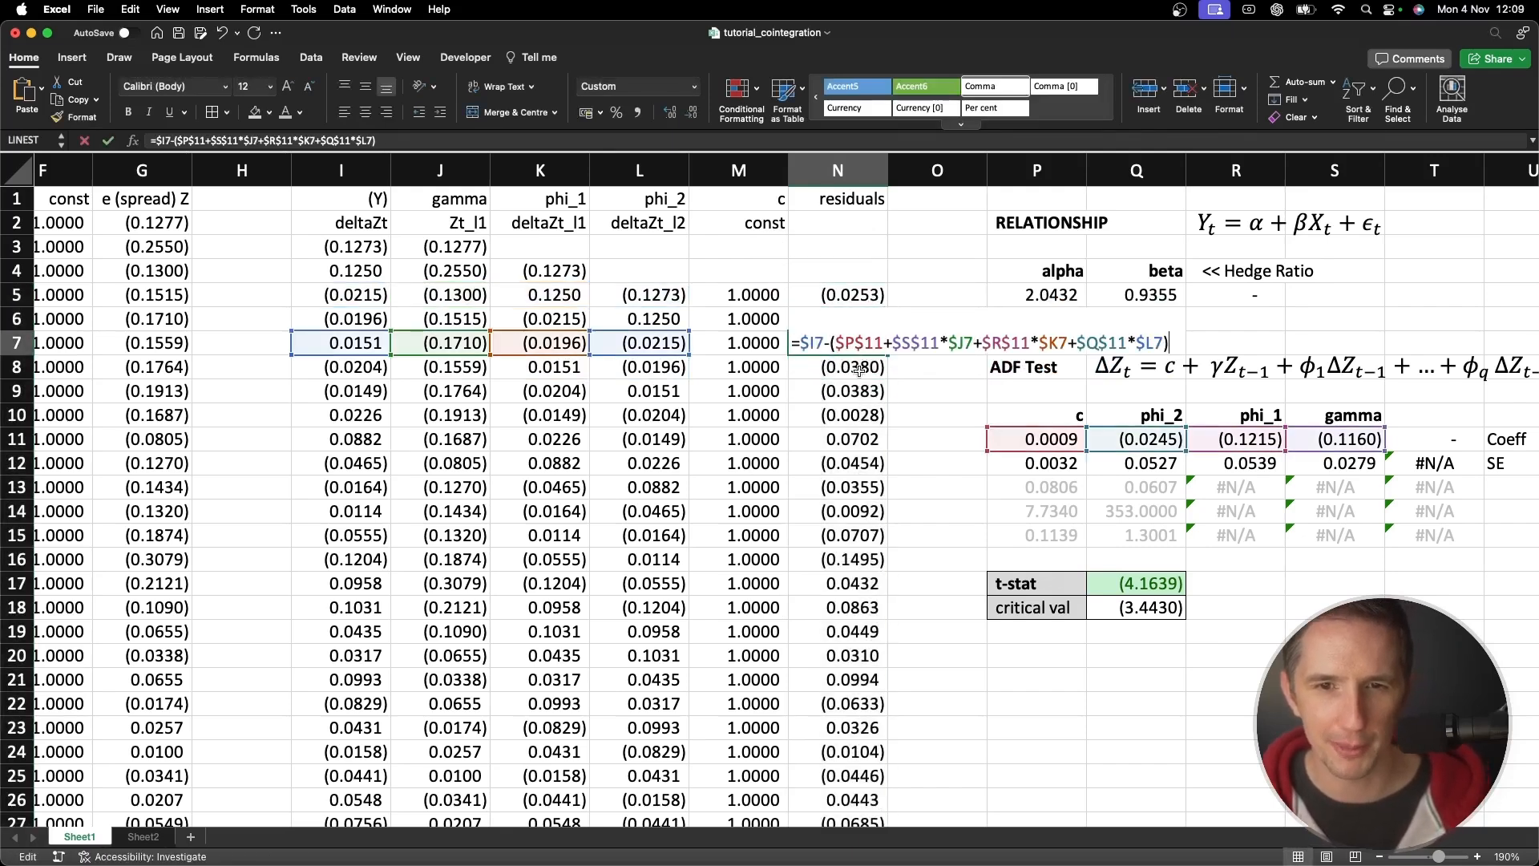
pyautogui.doubleClick(847, 442)
pyautogui.press('Escape')
pyautogui.doubleClick(839, 601)
pyautogui.press('Escape')
pyautogui.doubleClick(843, 683)
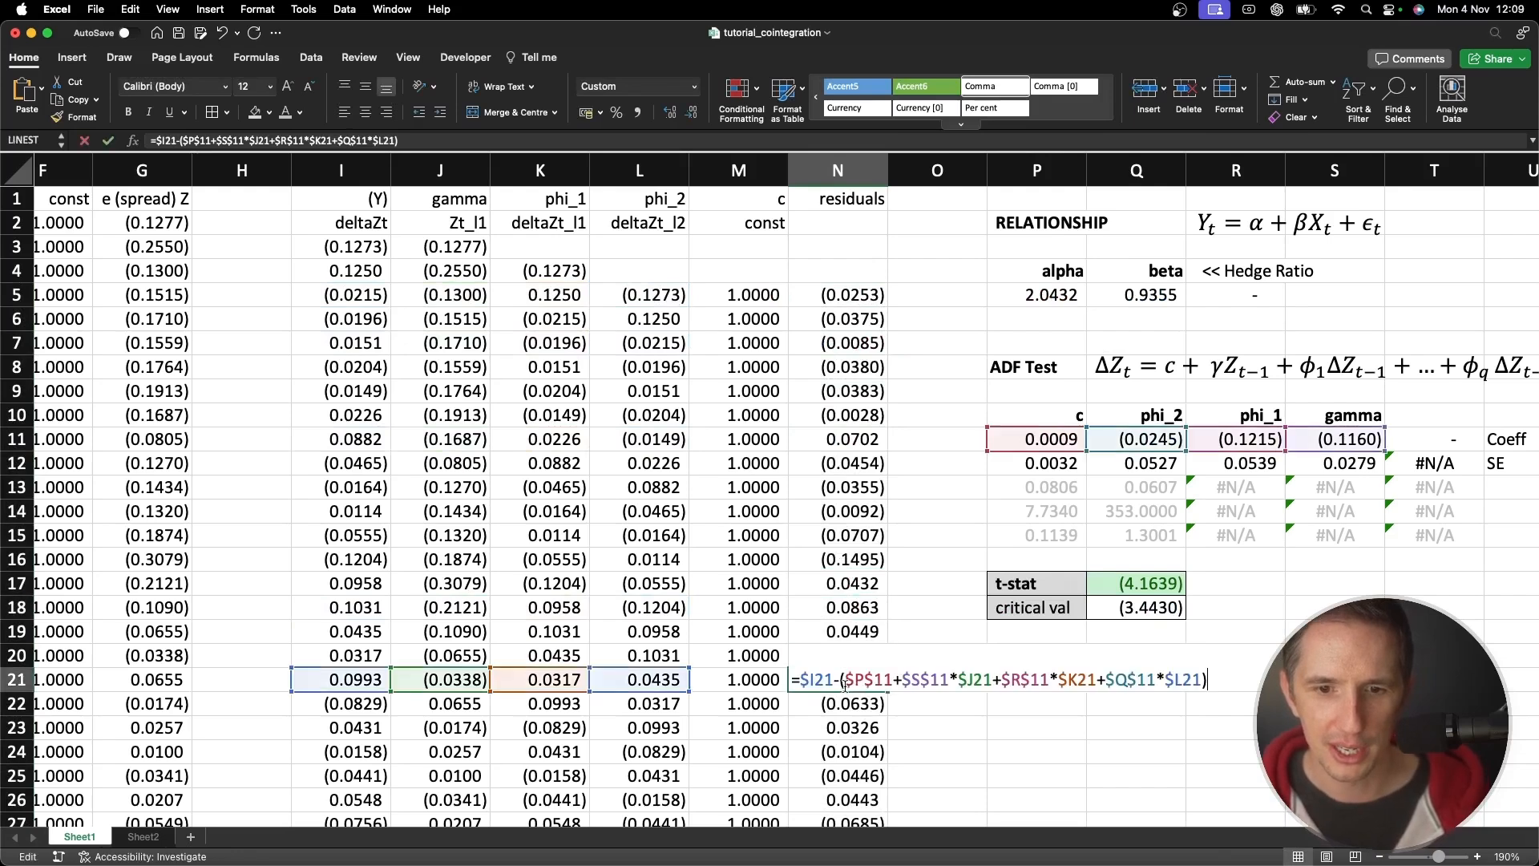
pyautogui.press('Escape')
pyautogui.doubleClick(844, 756)
pyautogui.press('Escape')
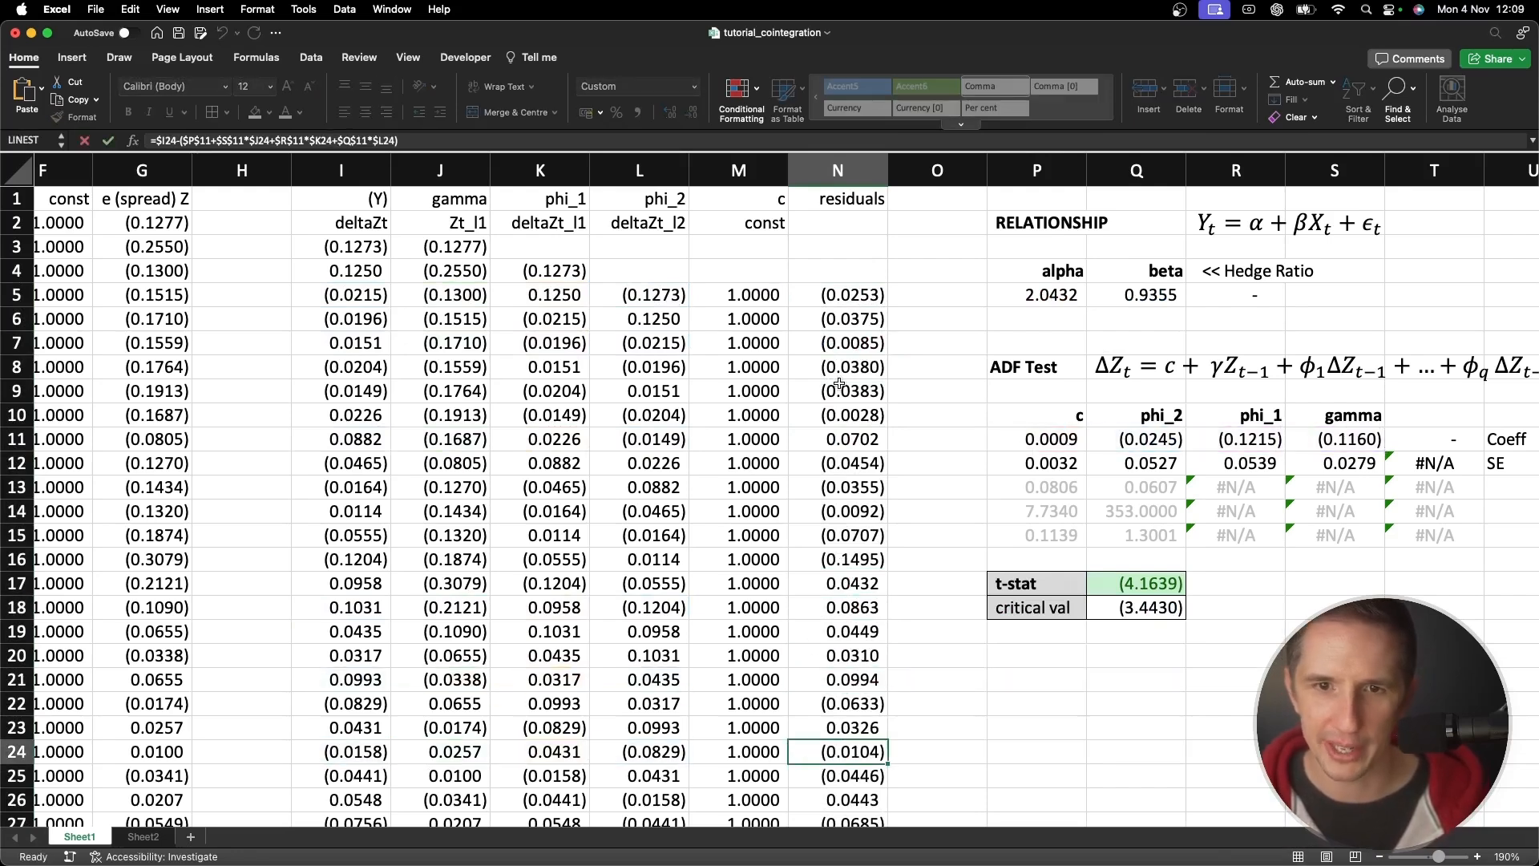
pyautogui.click(850, 308)
pyautogui.doubleClick(850, 311)
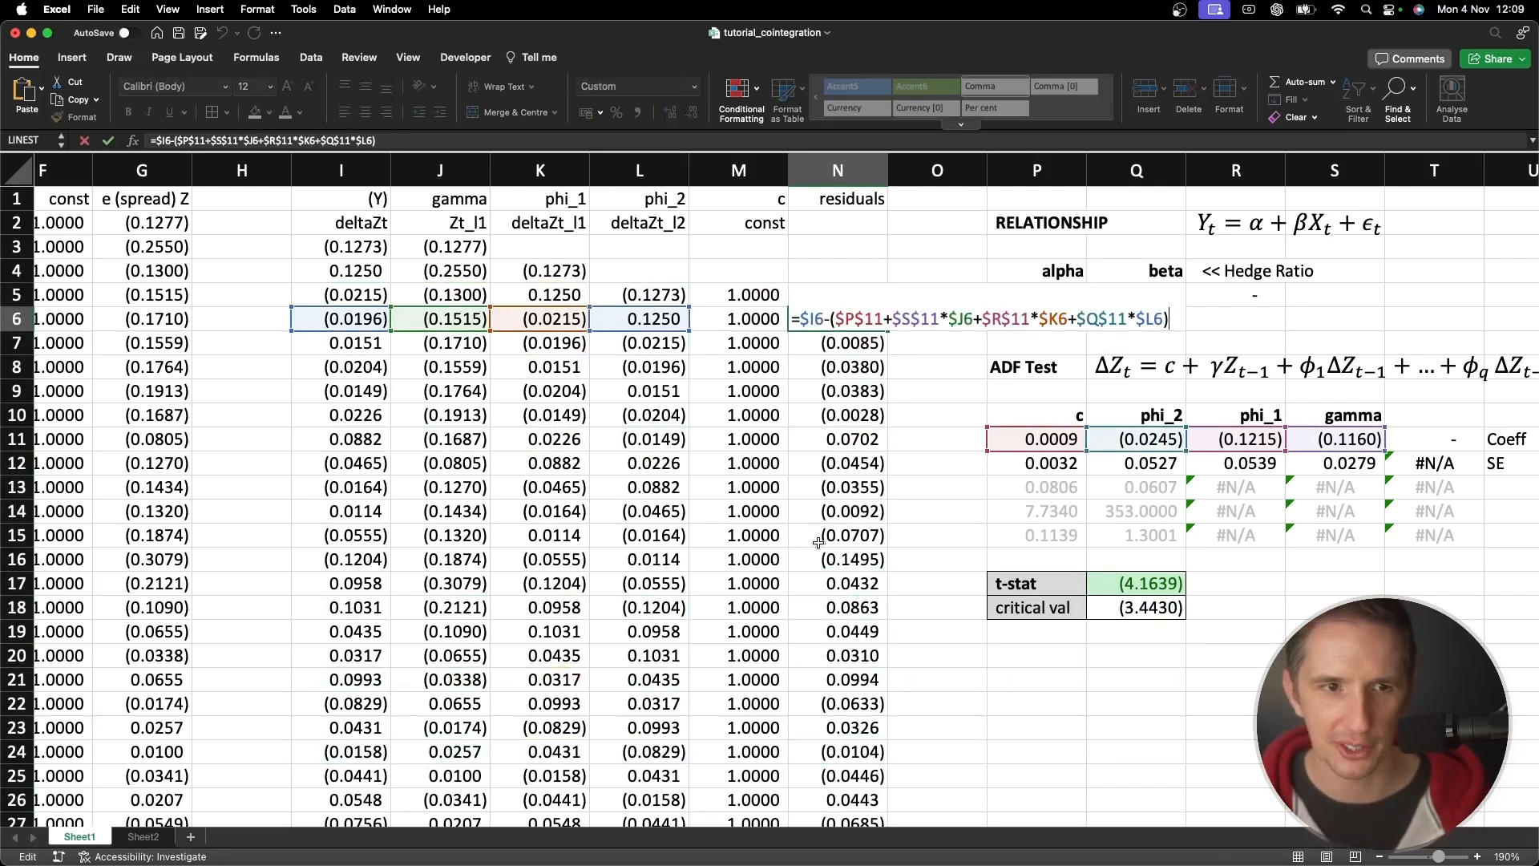
pyautogui.press('Escape')
# Plot the residuals N5:N361 as a histogram to view their distribution, and delete the chart
pyautogui.click(838, 290)
pyautogui.hotkey('ctrl', 'shift', 'Down')
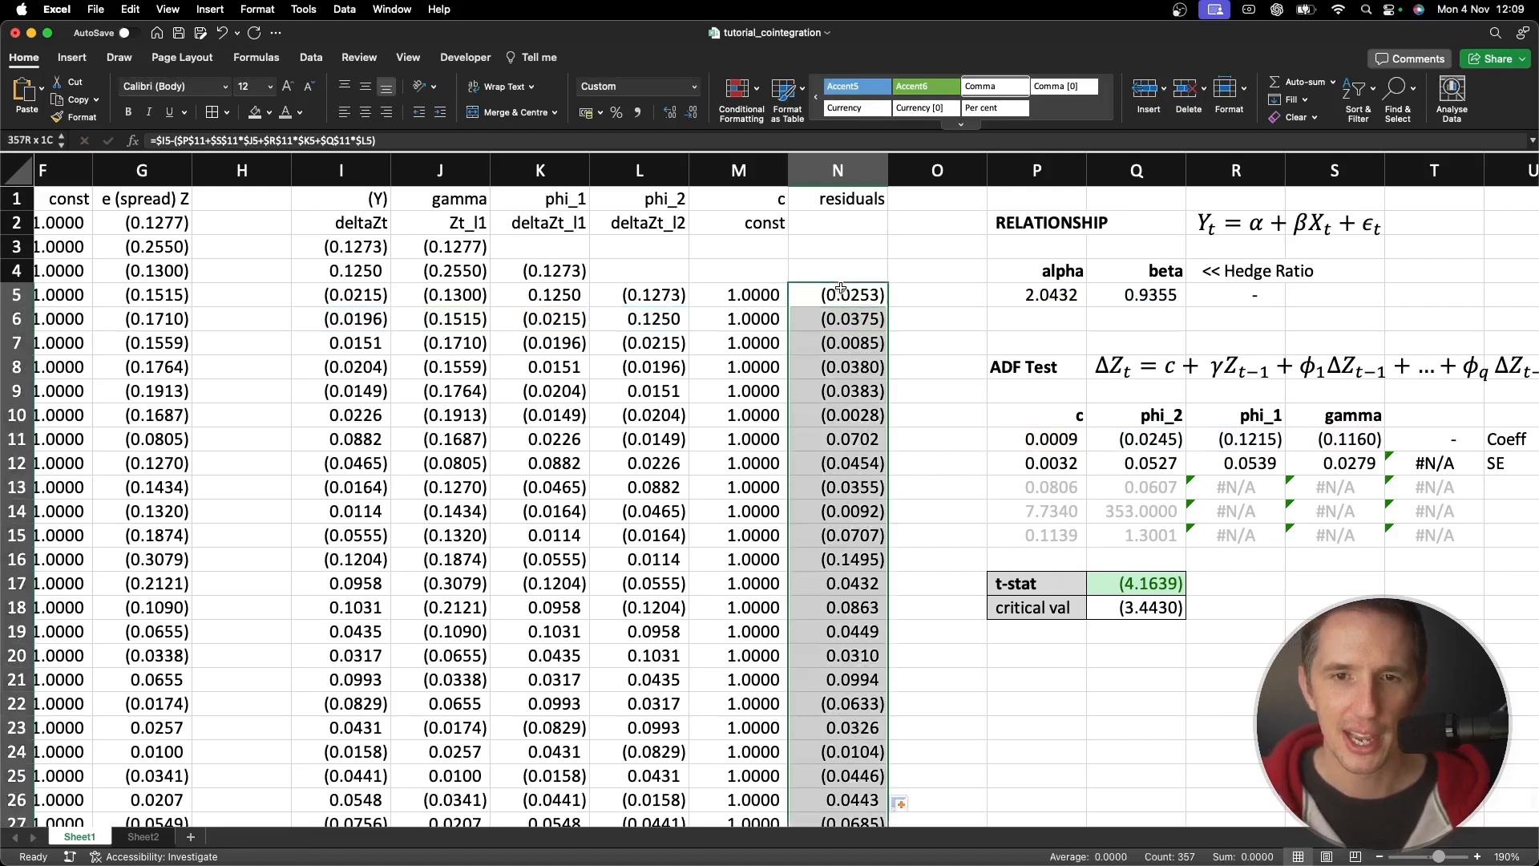
pyautogui.click(73, 57)
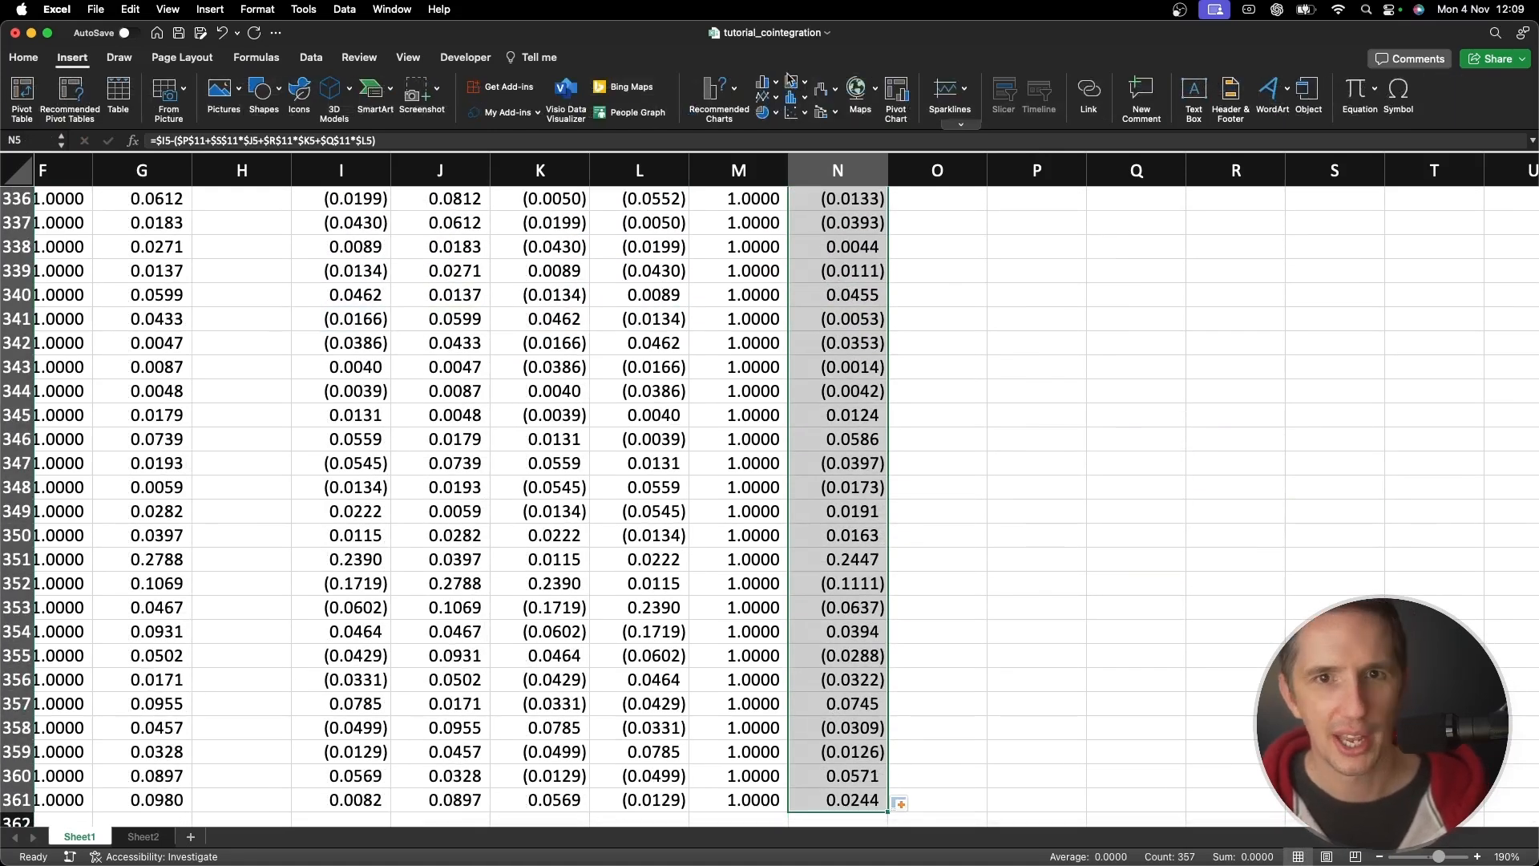
pyautogui.click(793, 97)
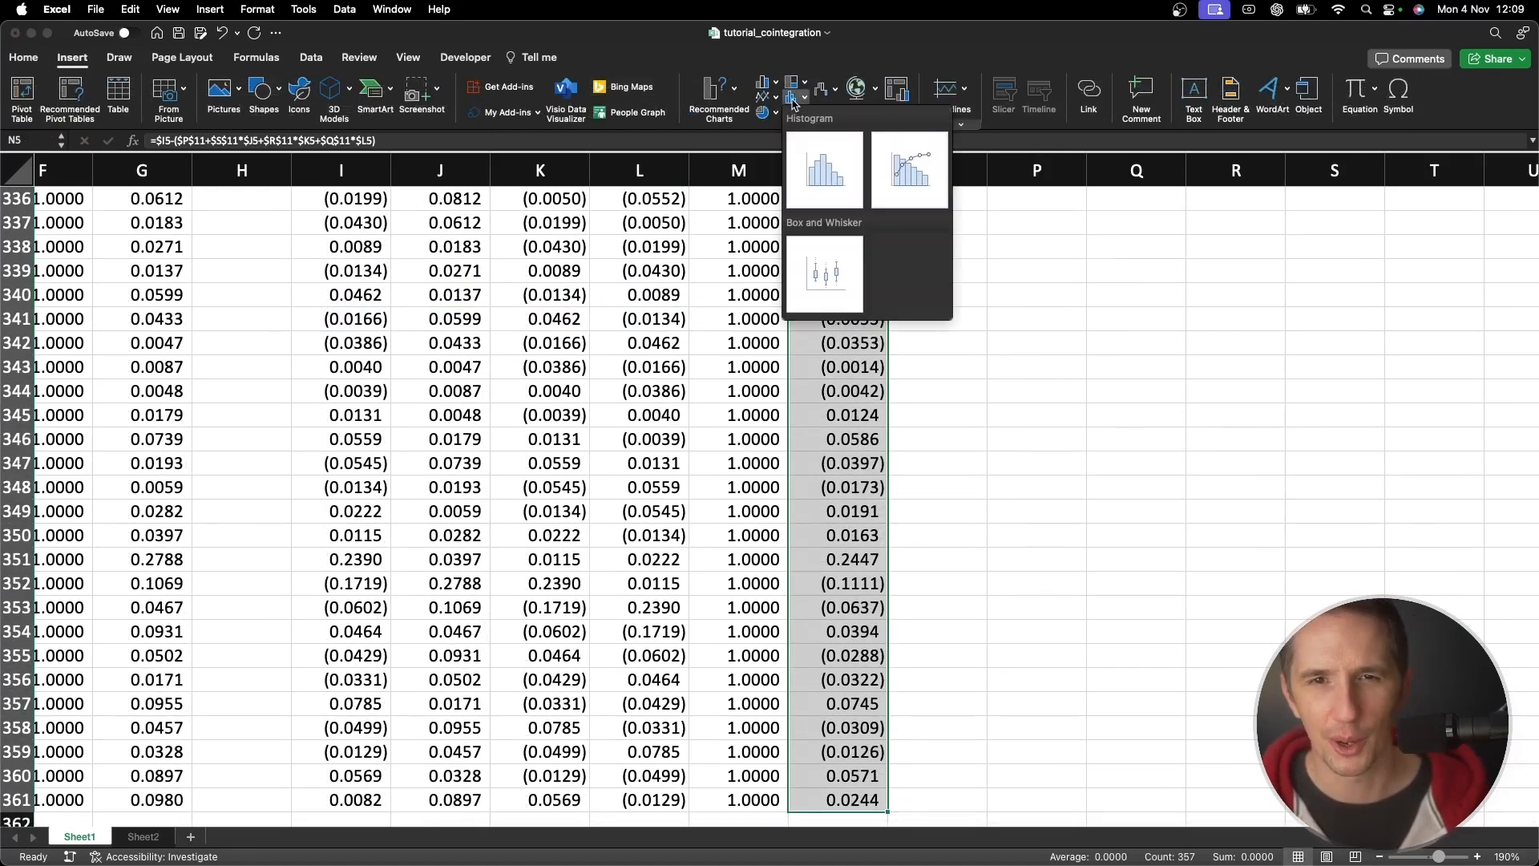
pyautogui.click(829, 180)
pyautogui.moveTo(807, 345); pyautogui.dragTo(719, 278)
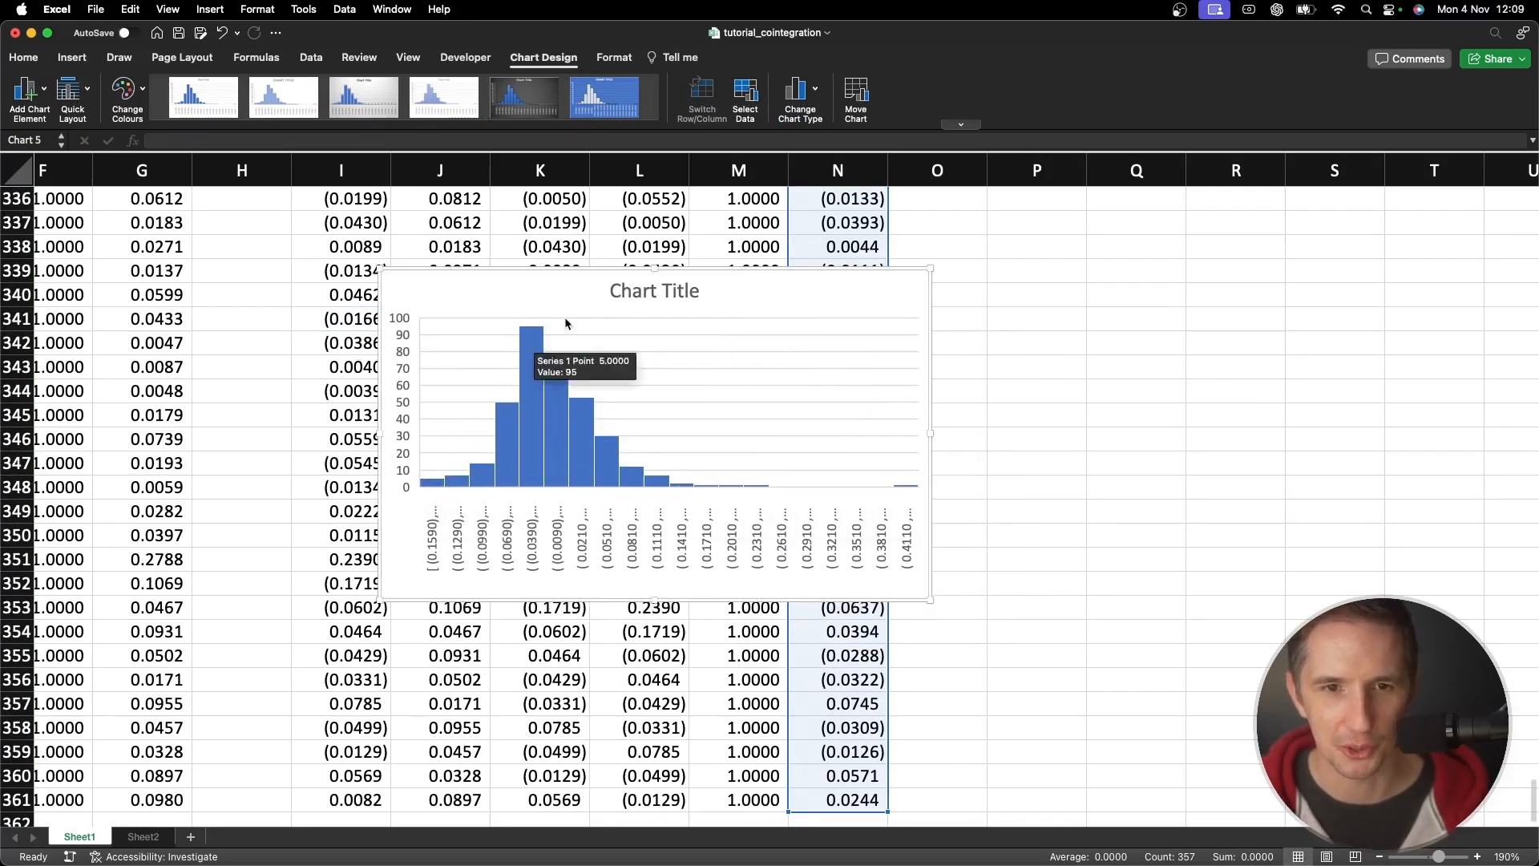
pyautogui.press('Delete')
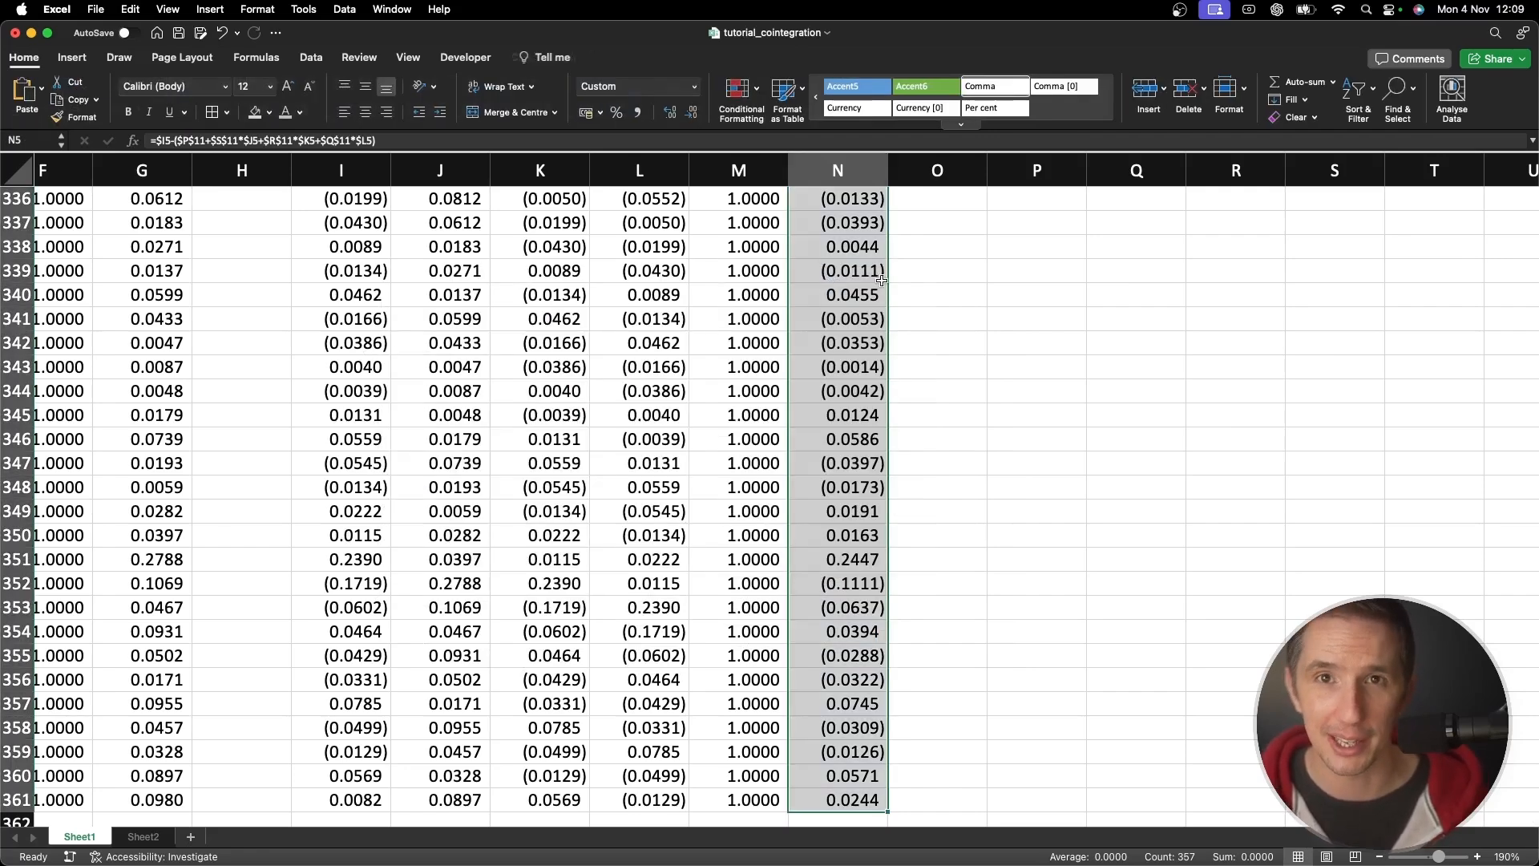
# Enter the label Autocorrelation in P20, below the t-stat and critical val block
pyautogui.click(918, 266)
pyautogui.hotkey('ctrl', 'Up')
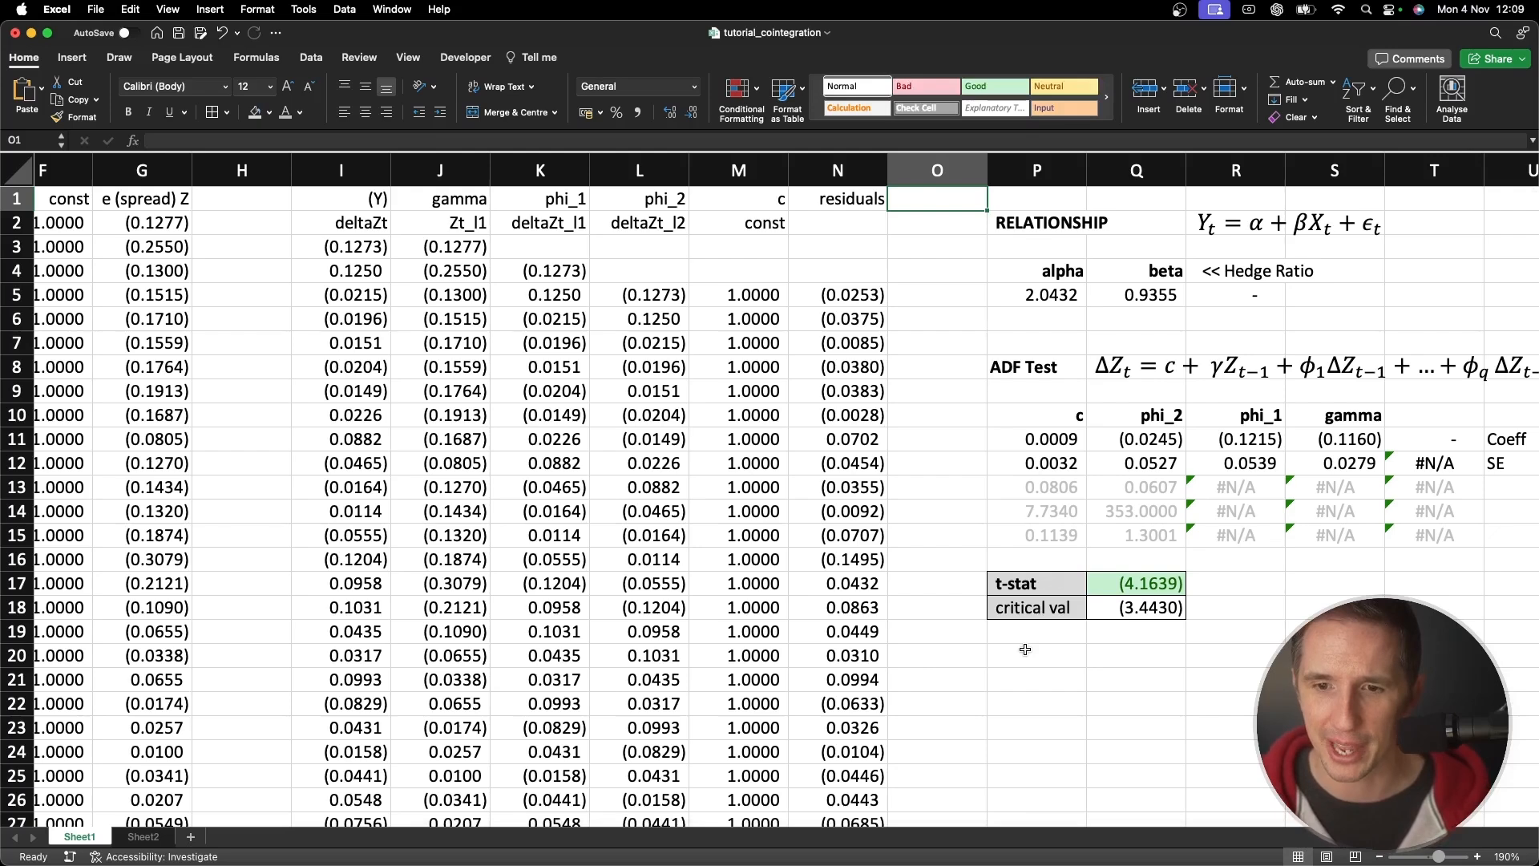
pyautogui.scroll(-5, 1025, 647)
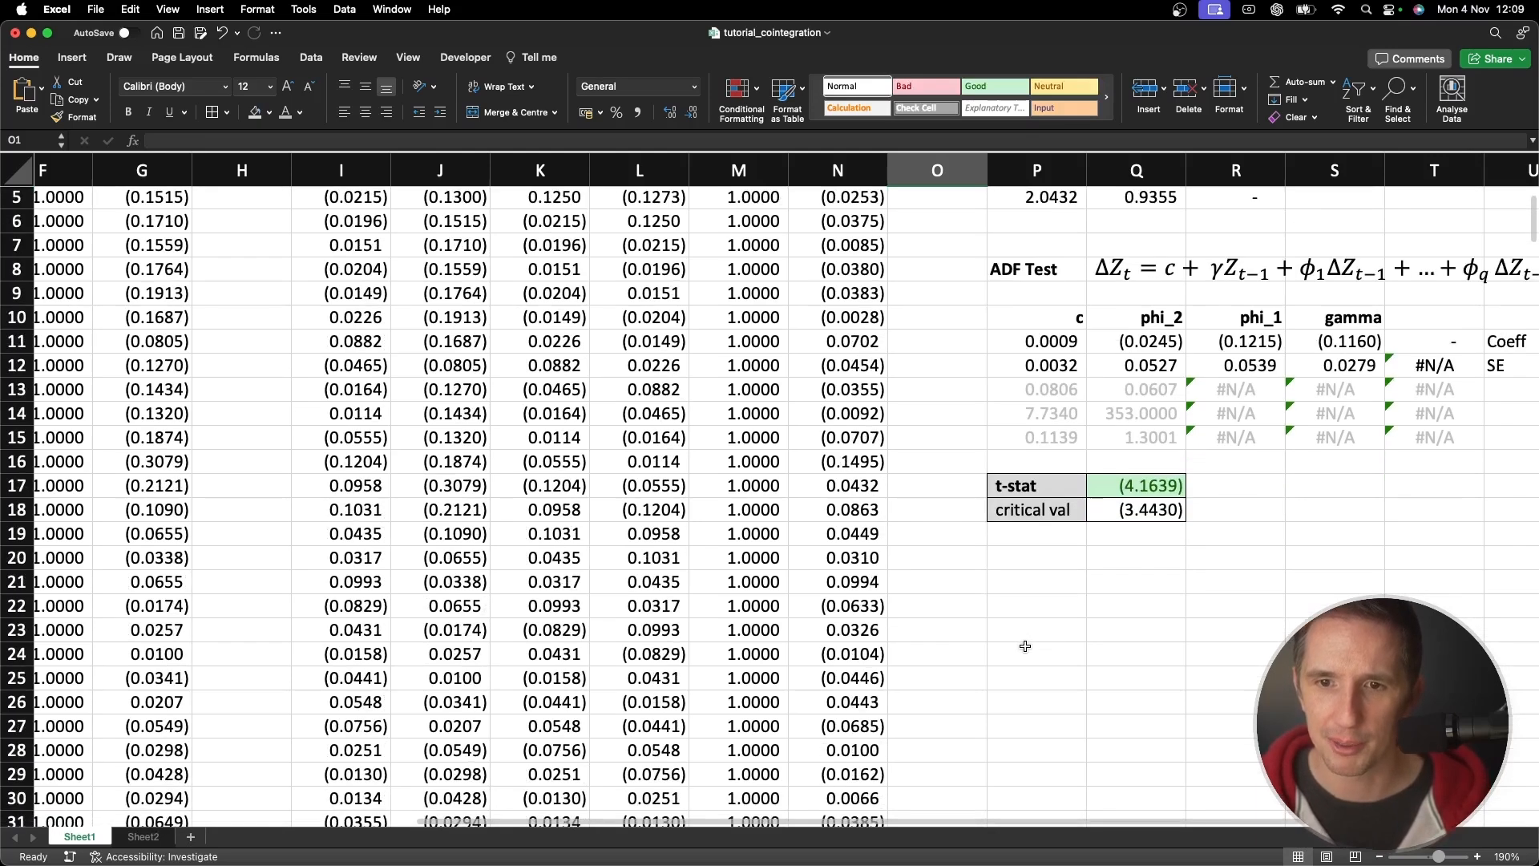
pyautogui.scroll(-3, 1025, 645)
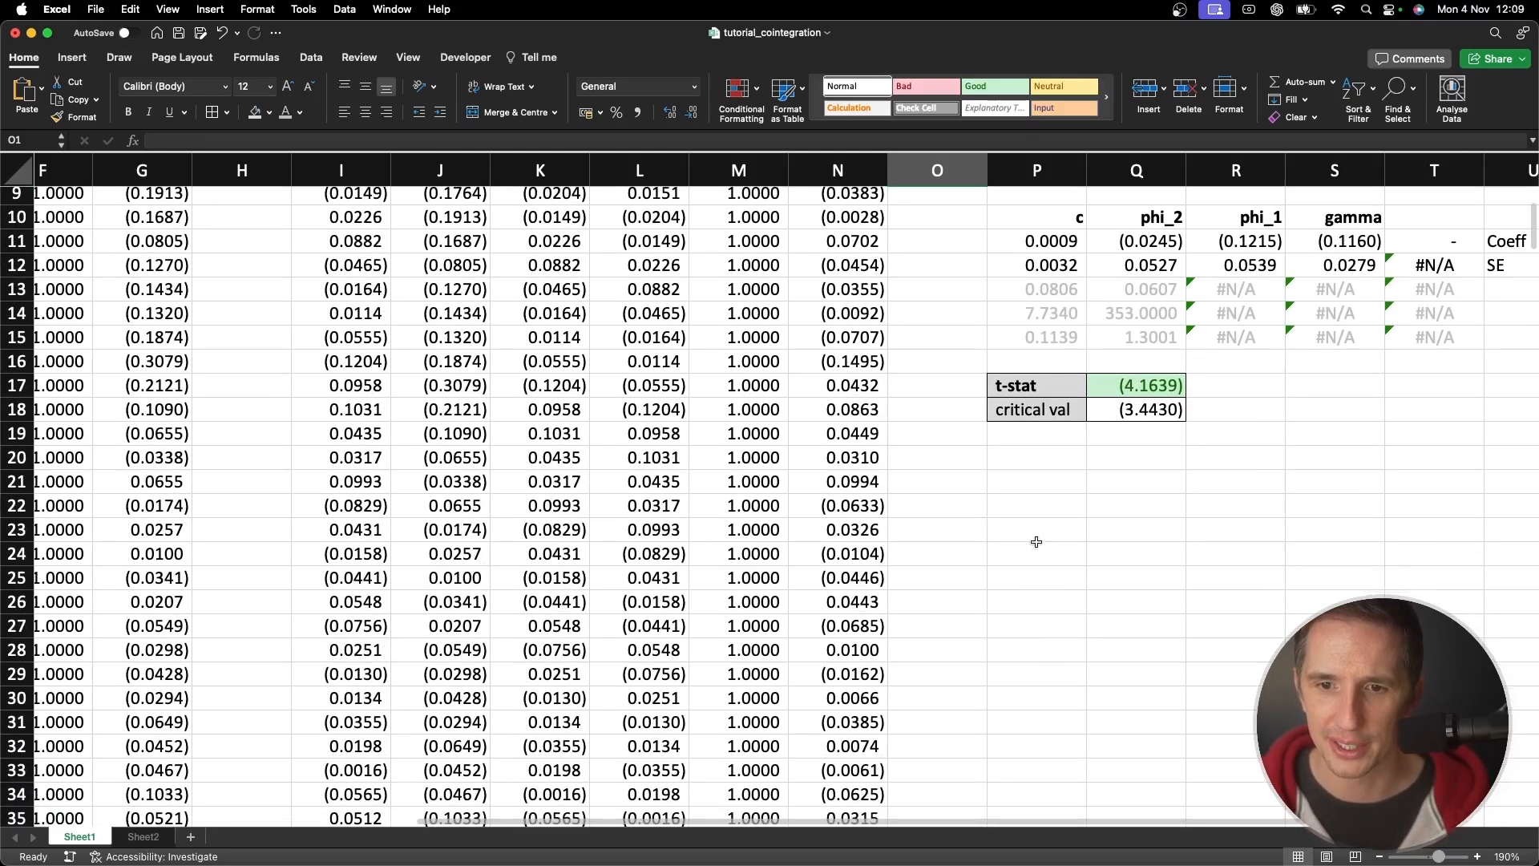
pyautogui.click(1029, 458)
pyautogui.write('Autocorrelation')
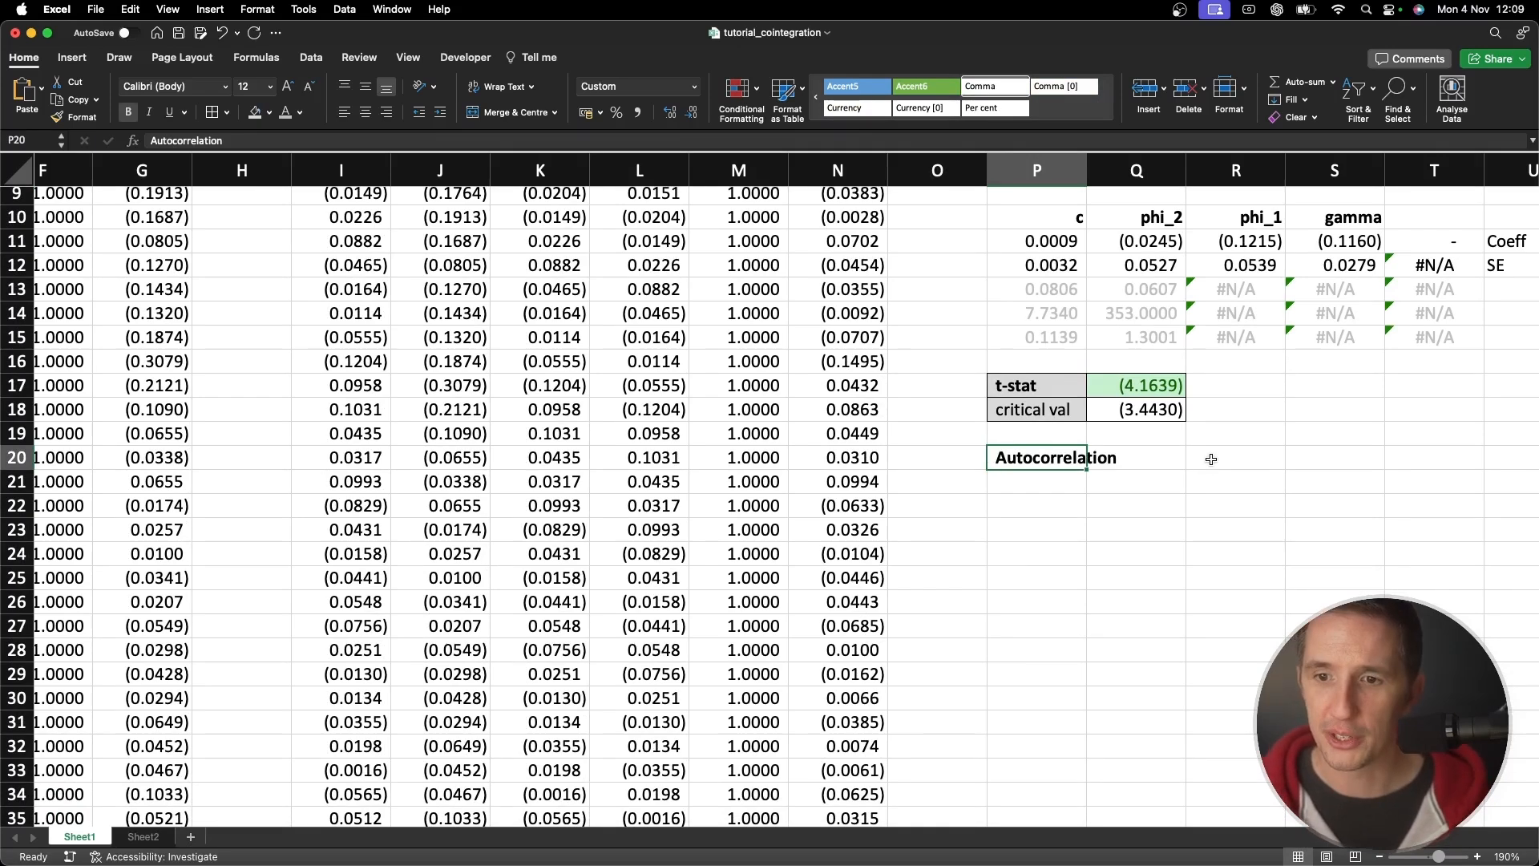
# Start a CORREL formula in R20 with the residuals $N$6:$N$361 as the first array
pyautogui.click(1211, 458)
pyautogui.write('=CORREL(*')
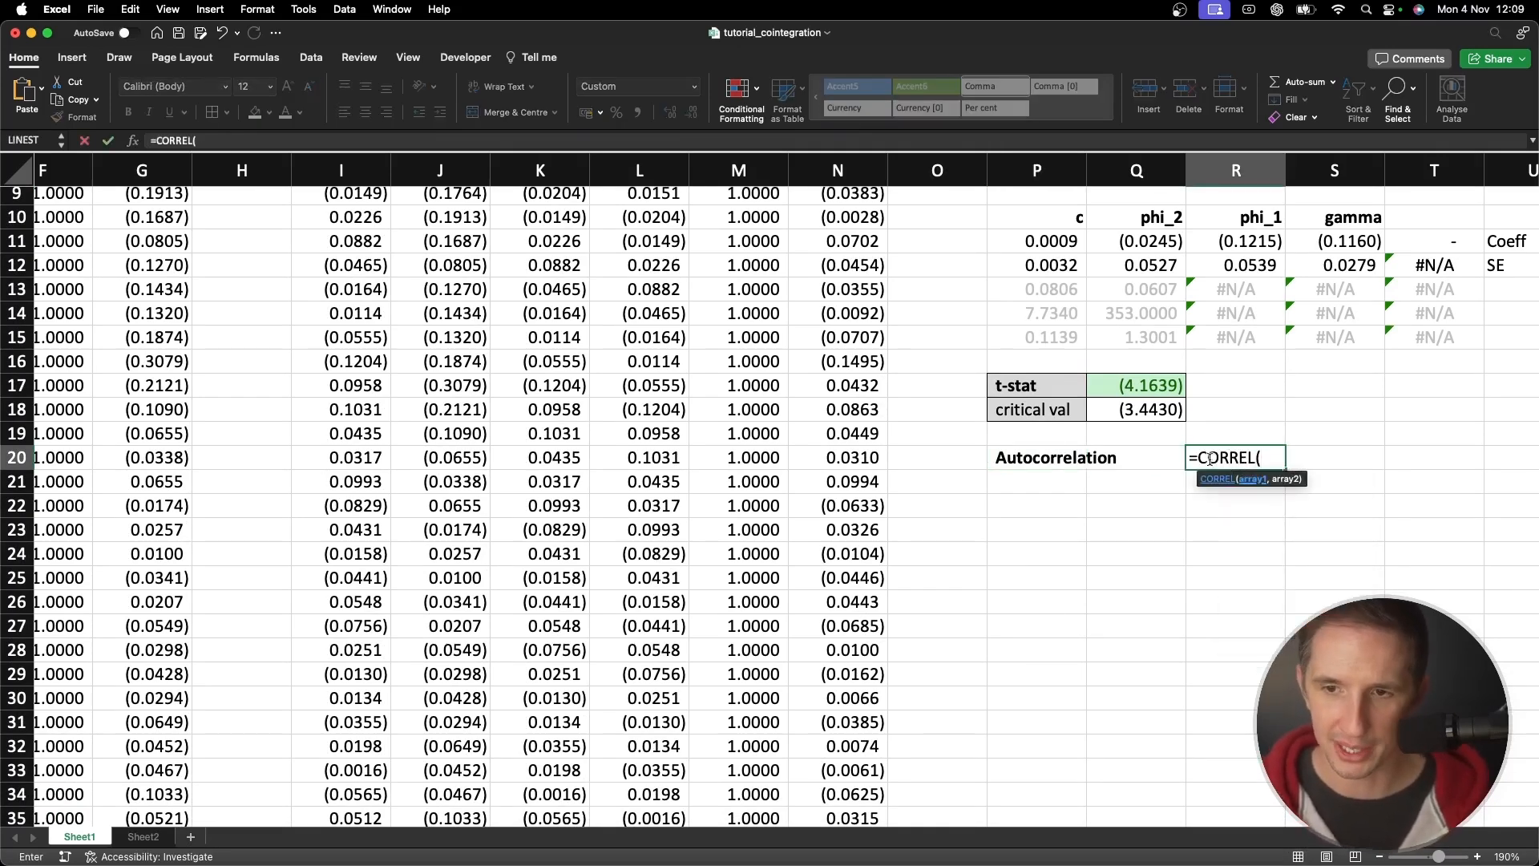
pyautogui.scroll(8, 1025, 499)
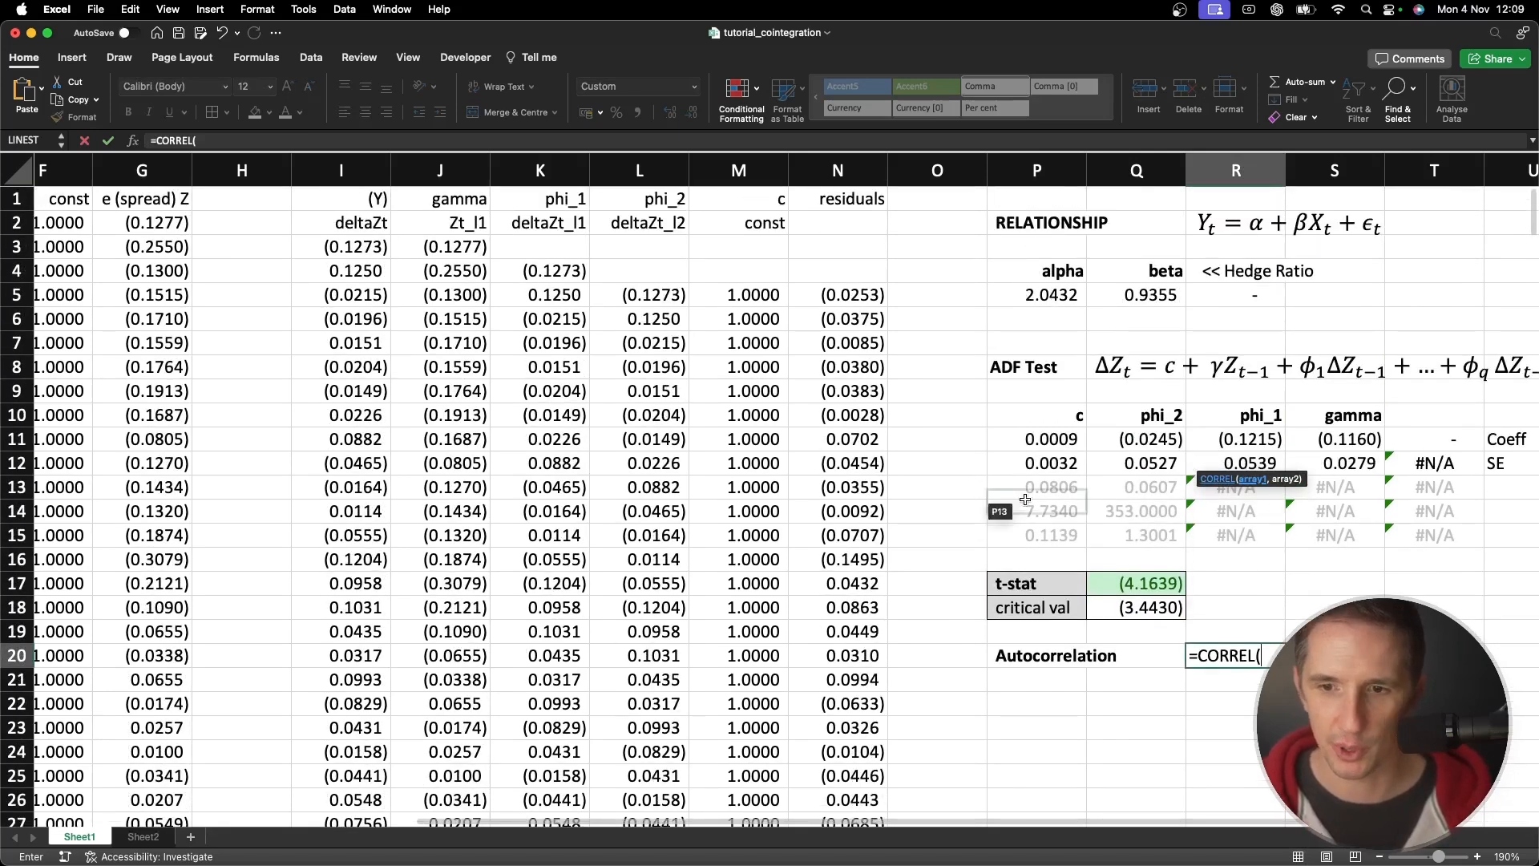
pyautogui.click(854, 295)
pyautogui.click(858, 315)
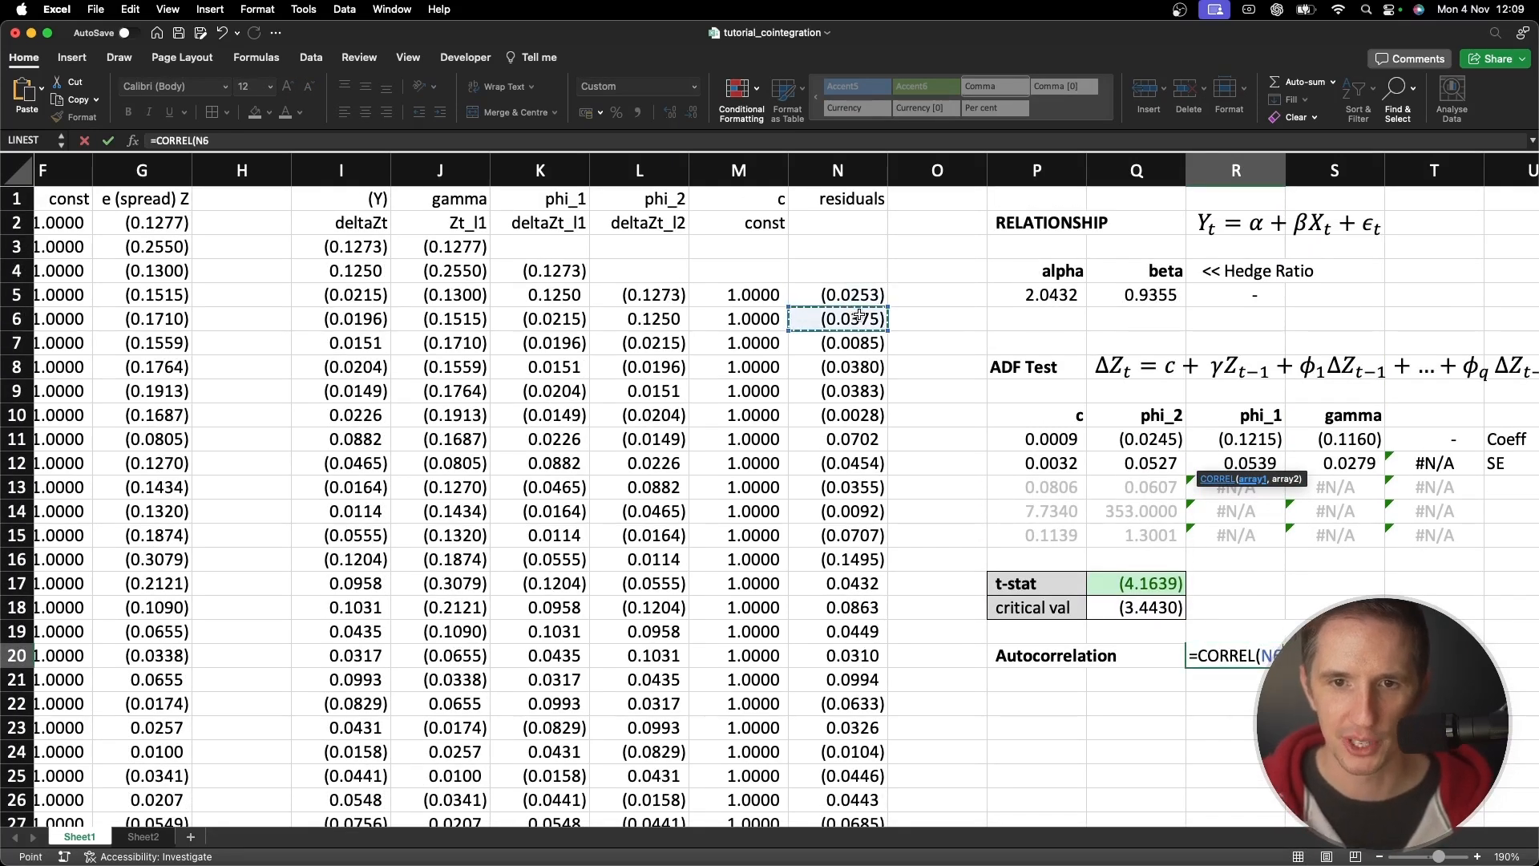
pyautogui.hotkey('ctrl', 'shift', 'Down')
pyautogui.press('F4')
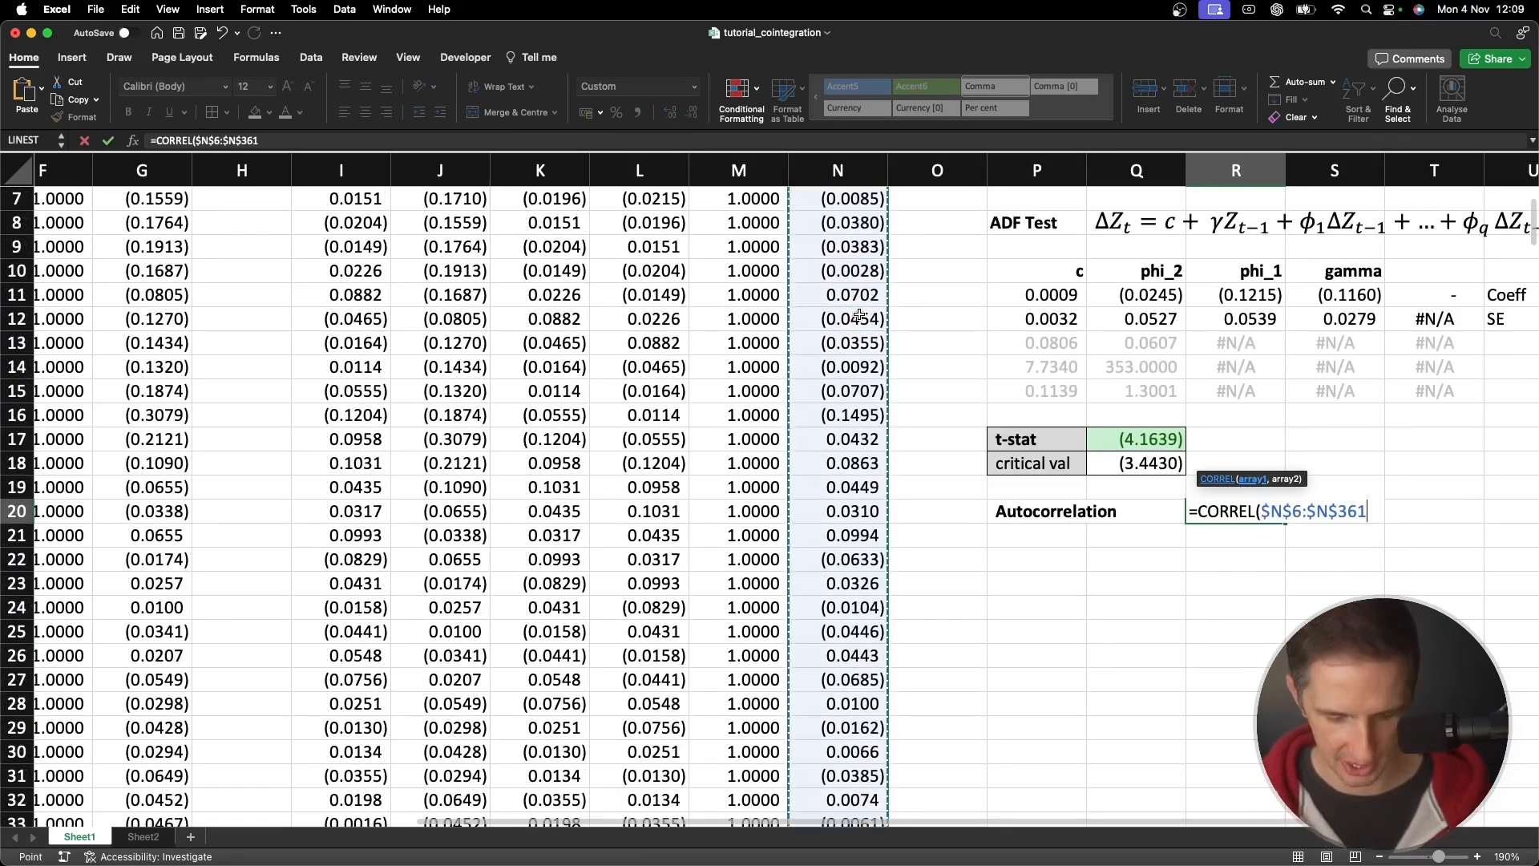
# Complete the R20 CORREL formula with the one-row-lagged residuals $N$5:$N$360 as the second array
pyautogui.write(',')
pyautogui.scroll(6, 850, 305)
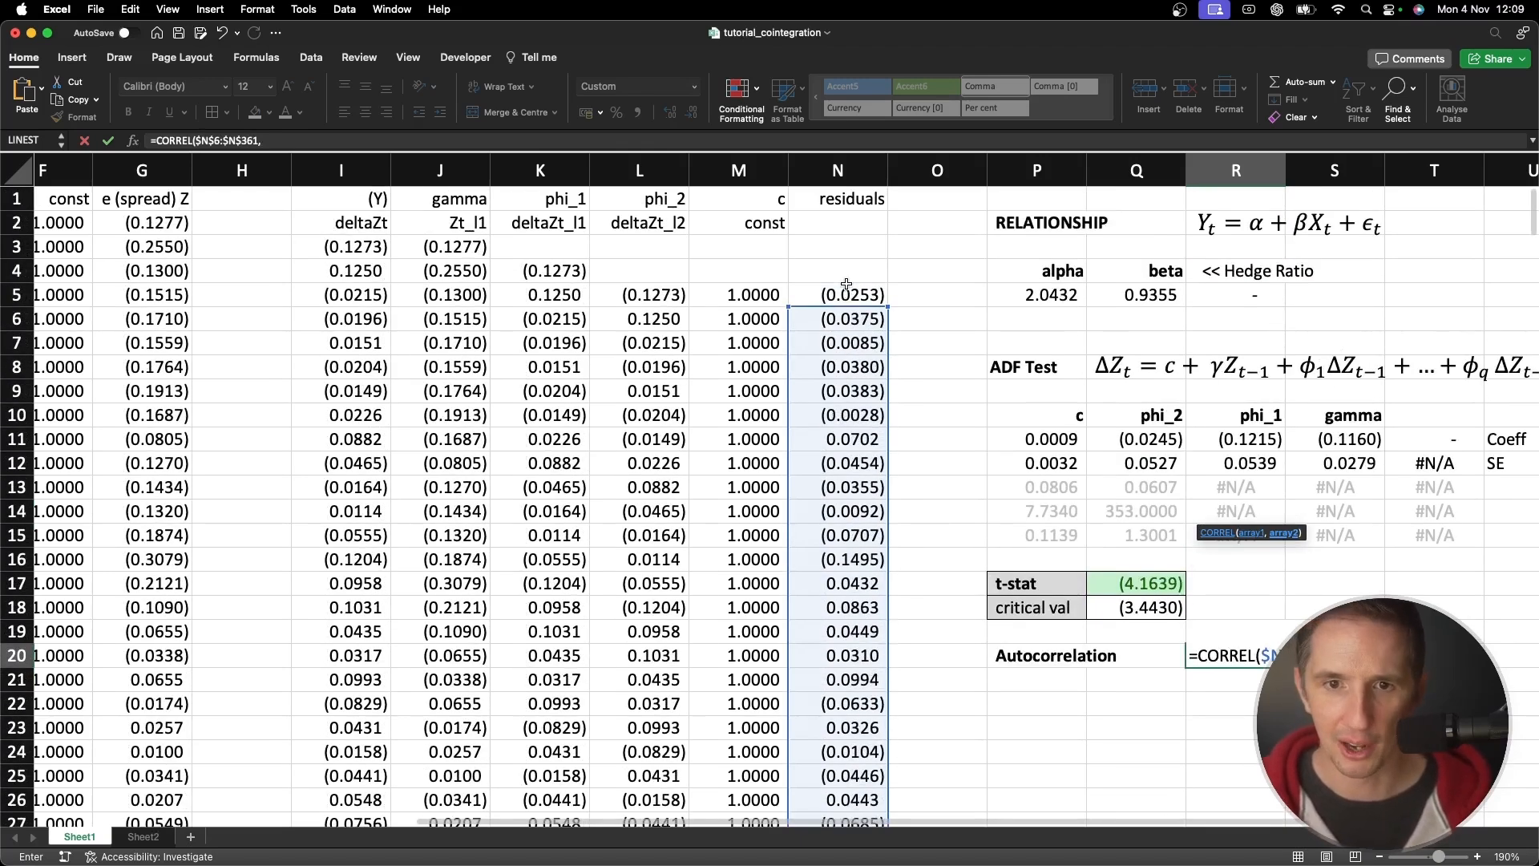
pyautogui.click(848, 294)
pyautogui.hotkey('ctrl', 'shift', 'Down')
pyautogui.hotkey('shift', 'Up')
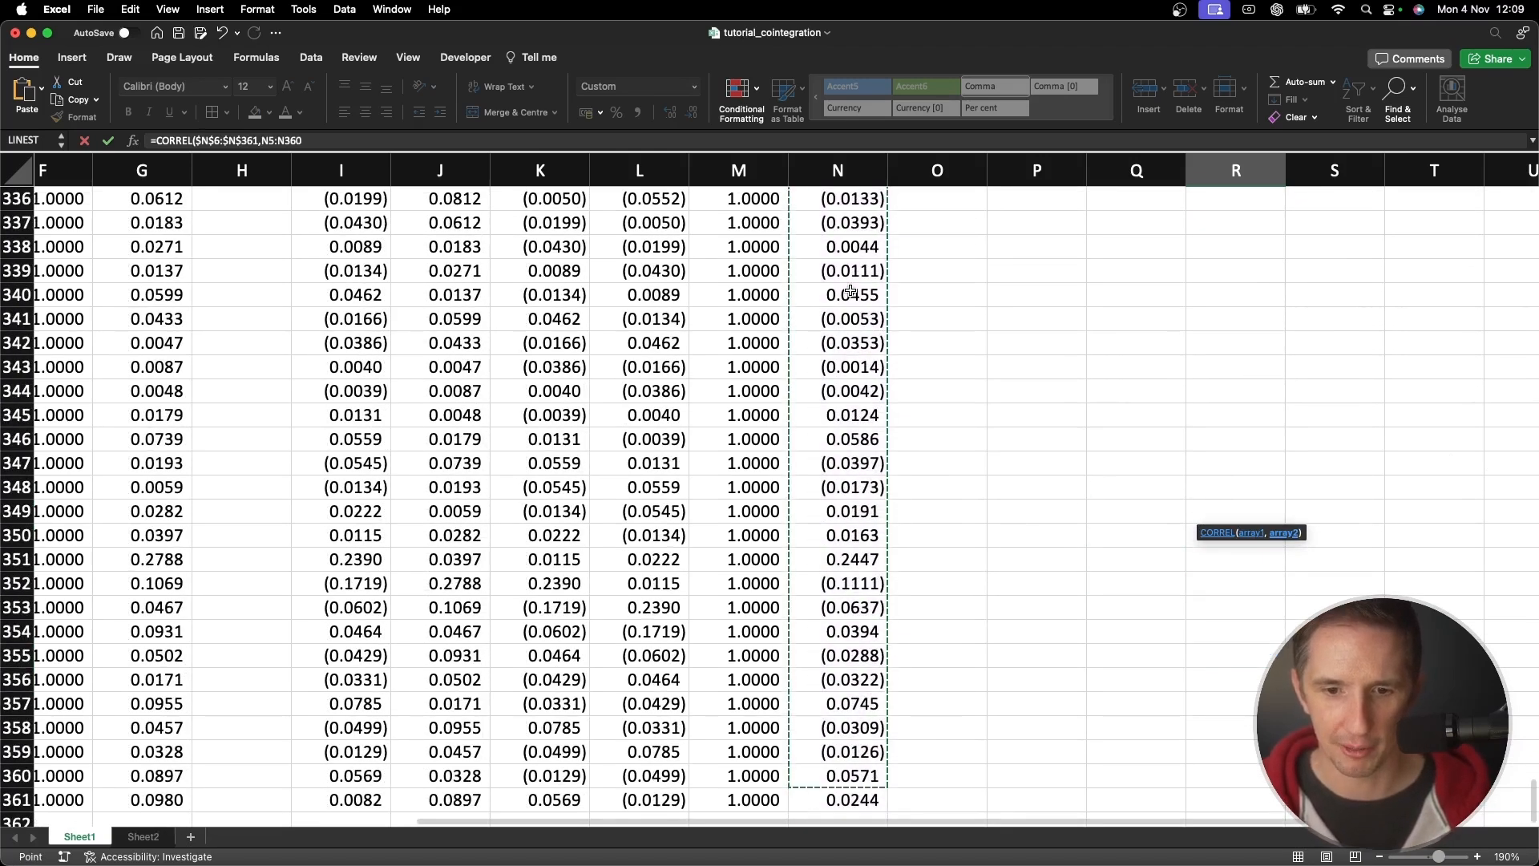
pyautogui.press('F4')
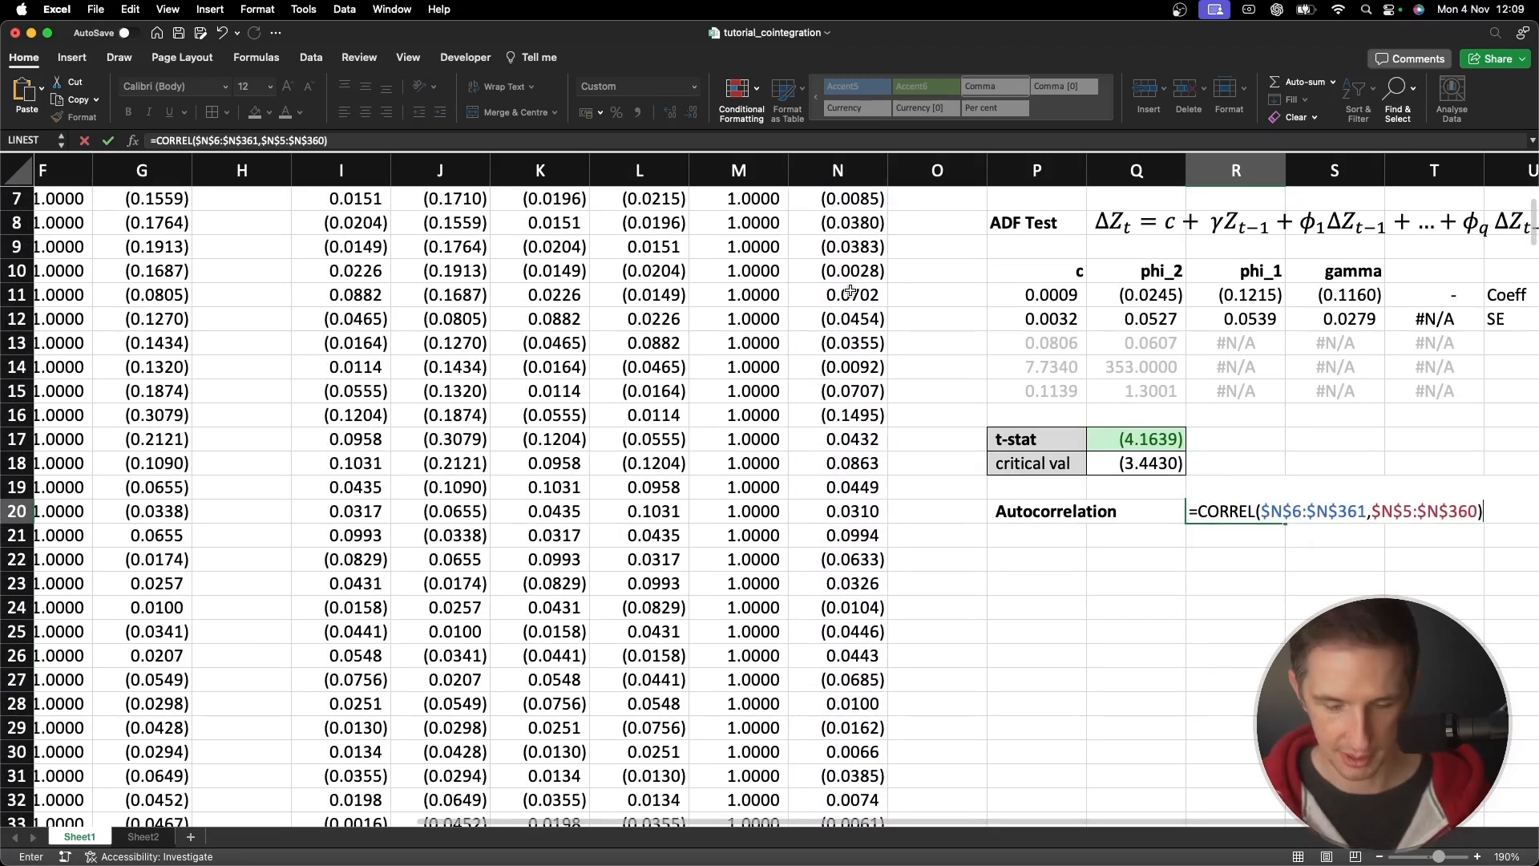
pyautogui.press('Return')
pyautogui.press('Up')
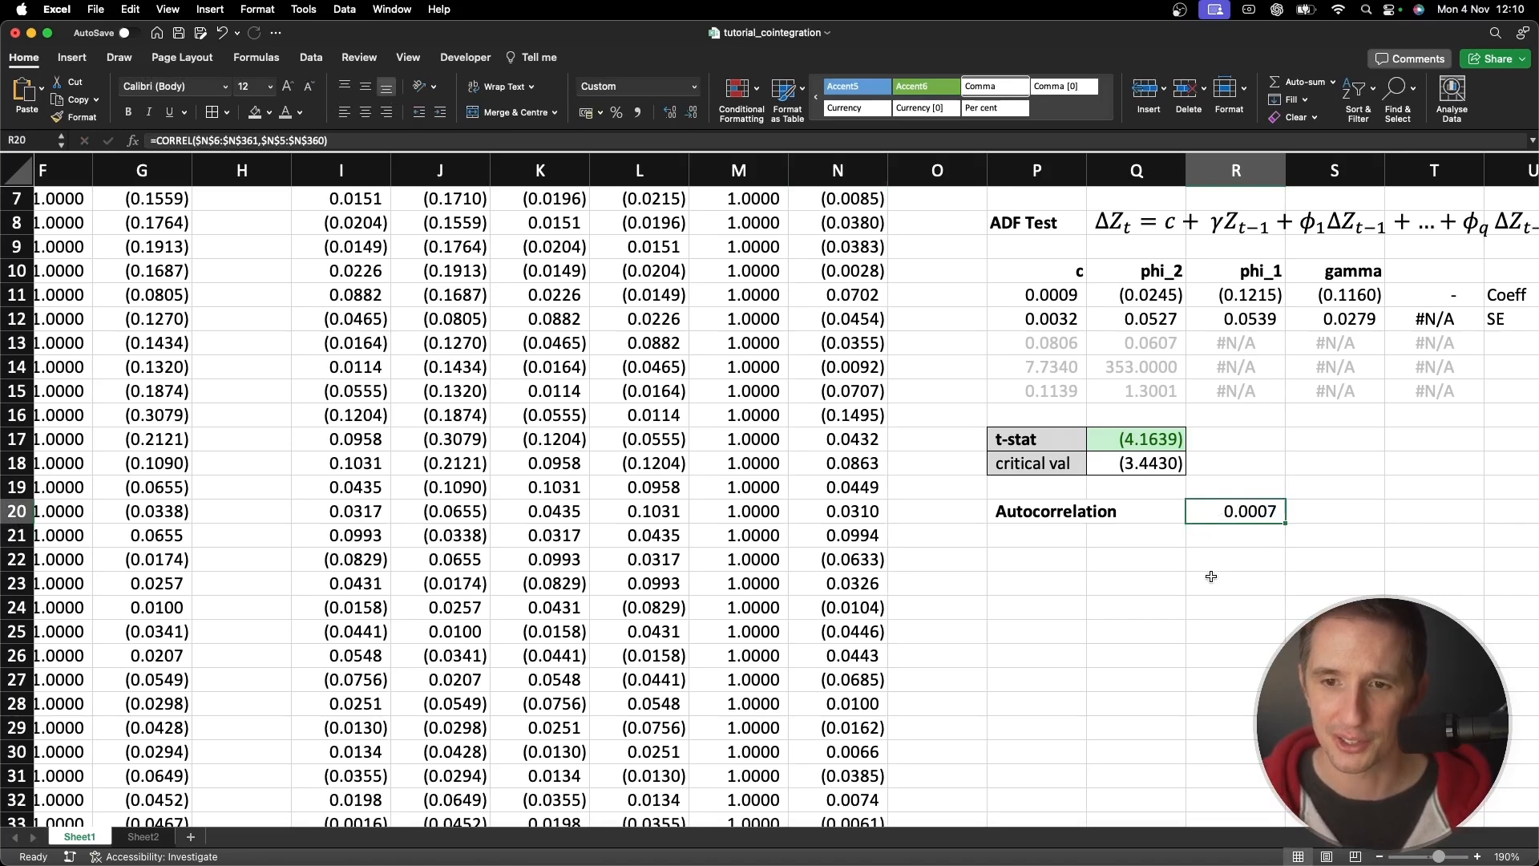
# Narrow the empty column O between the residuals and the test results
pyautogui.moveTo(986, 170); pyautogui.dragTo(925, 166)
pyautogui.scroll(3, 1150, 521)
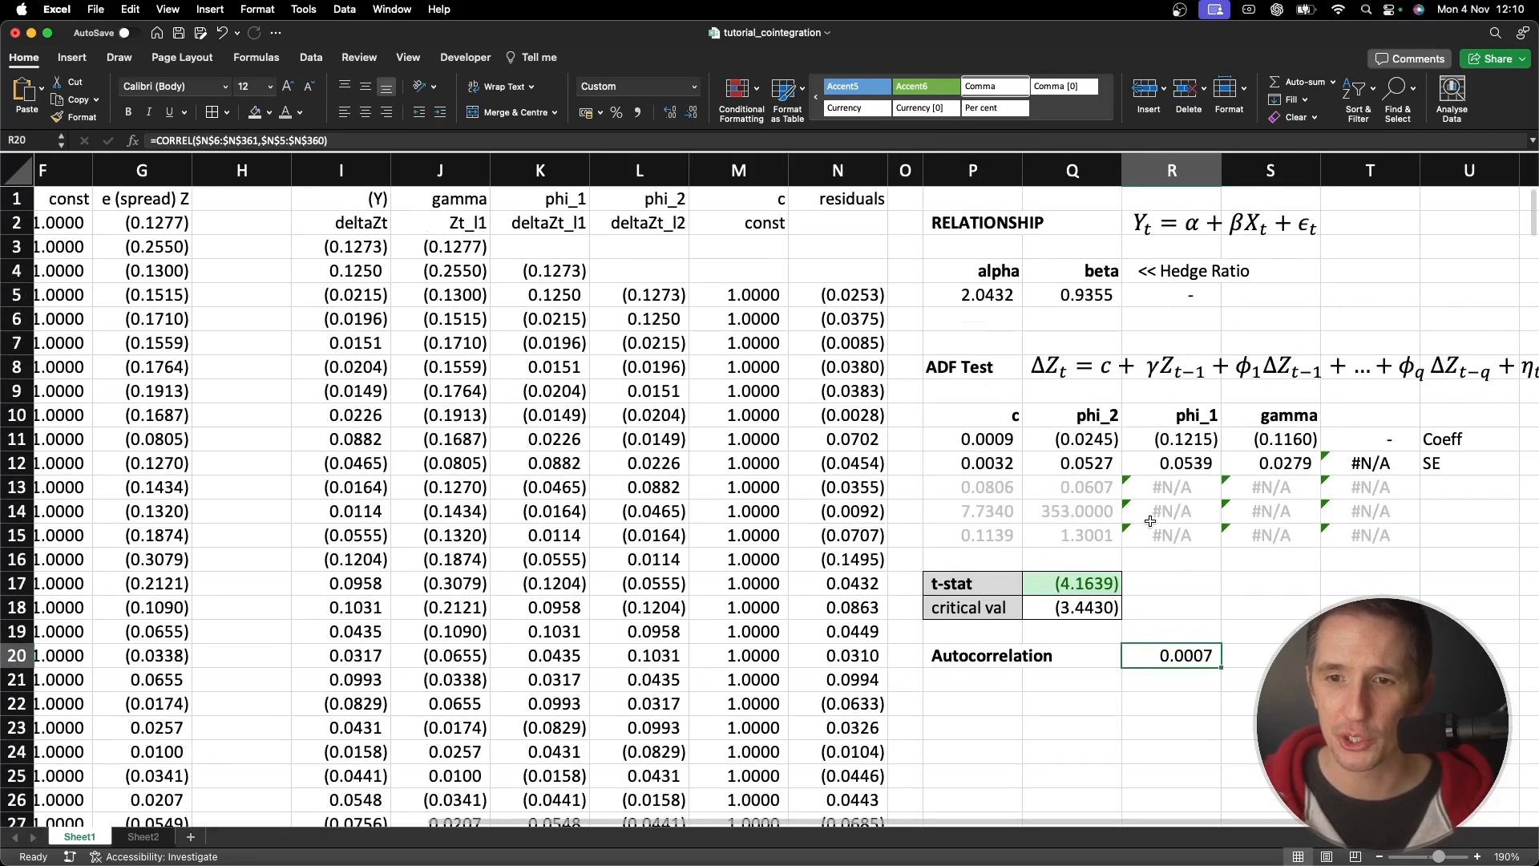
pyautogui.scroll(-3, 1190, 601)
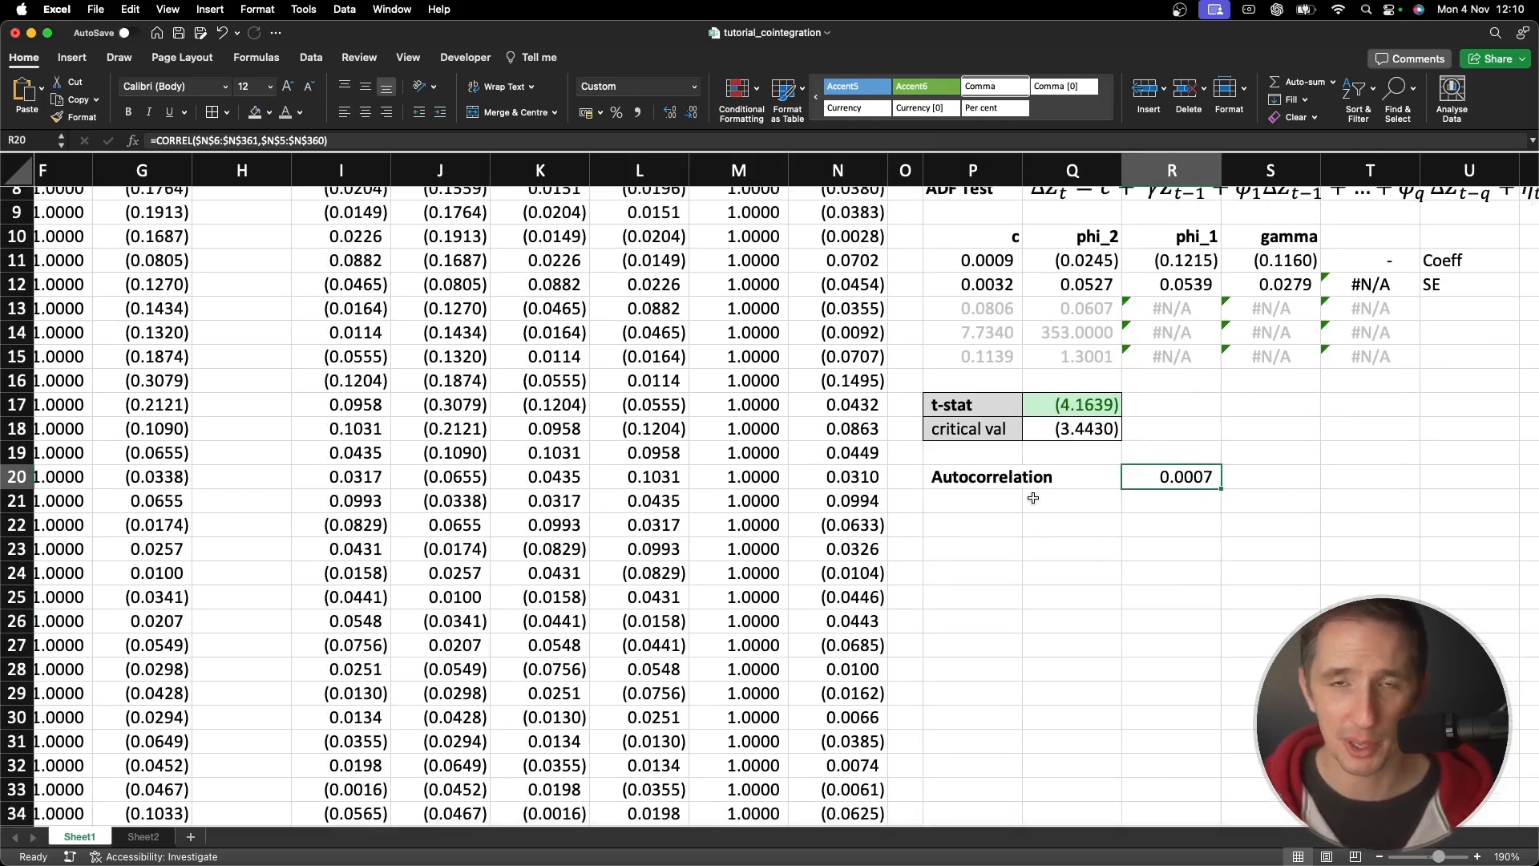
pyautogui.scroll(3, 1026, 491)
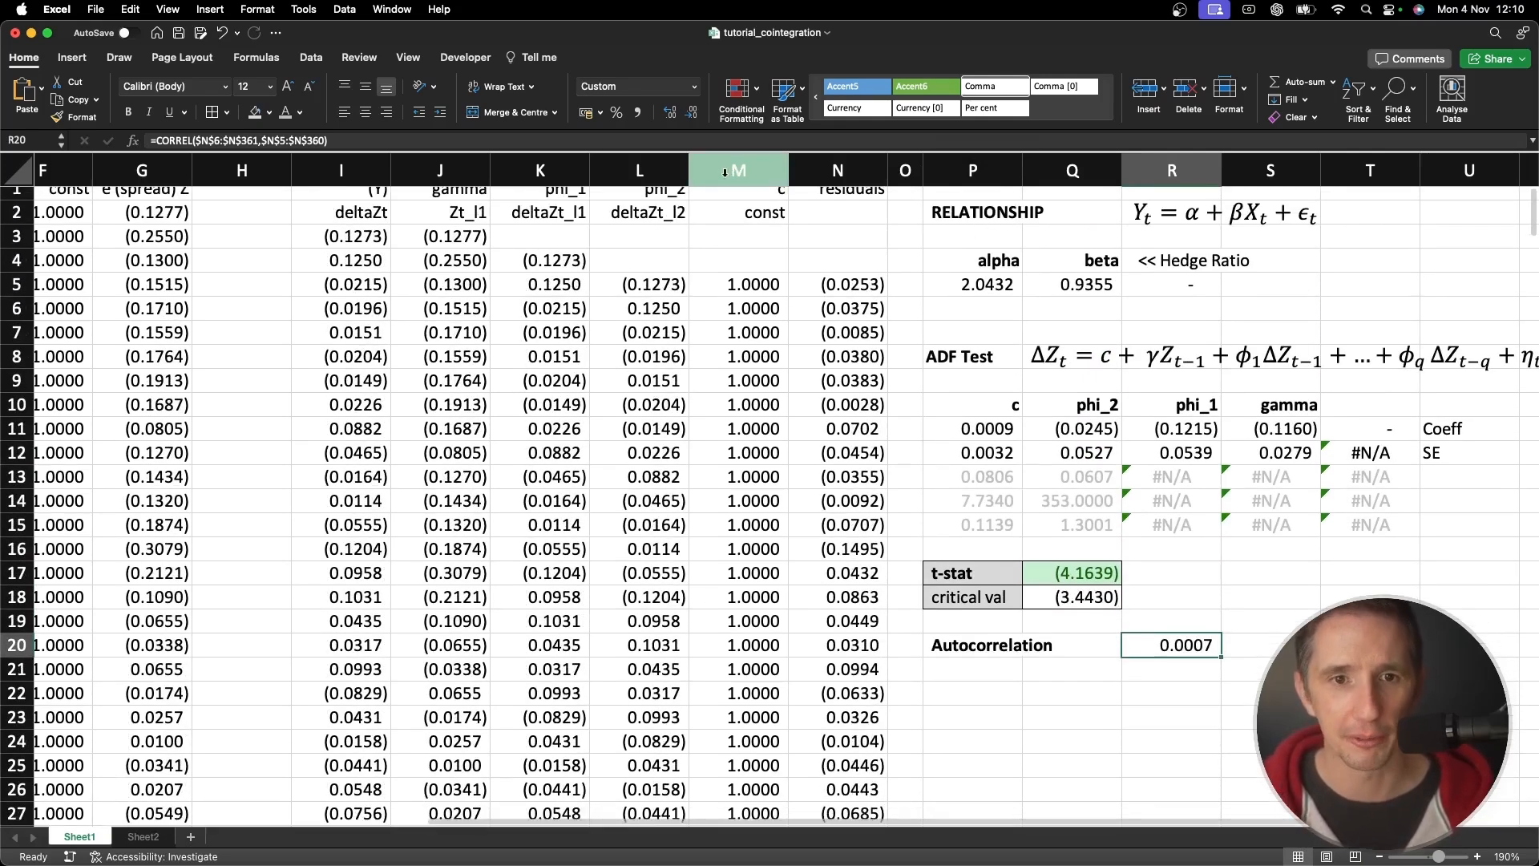
pyautogui.click(639, 170)
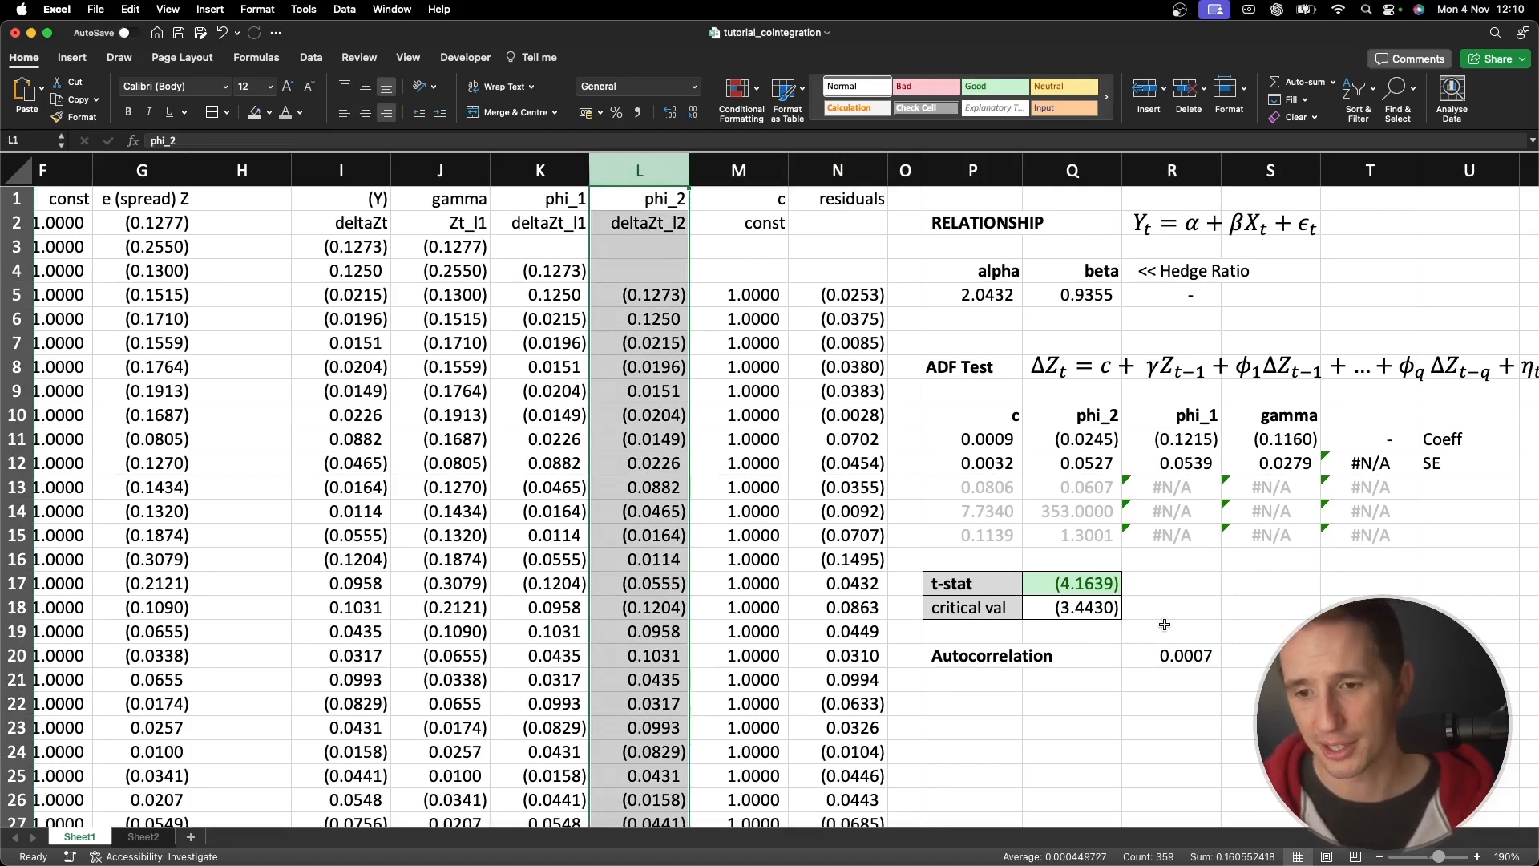
pyautogui.click(1175, 654)
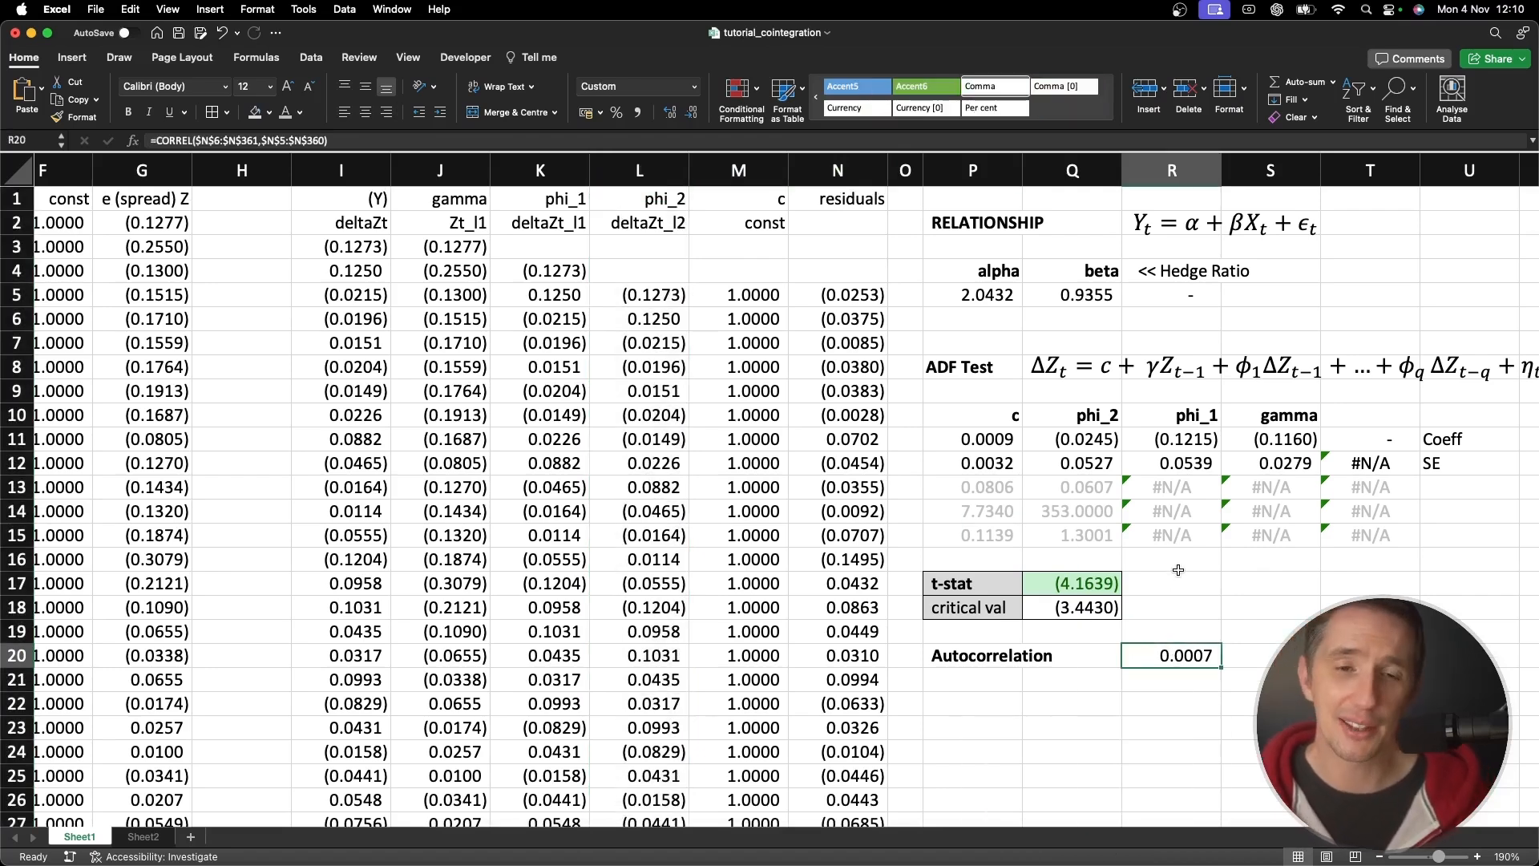
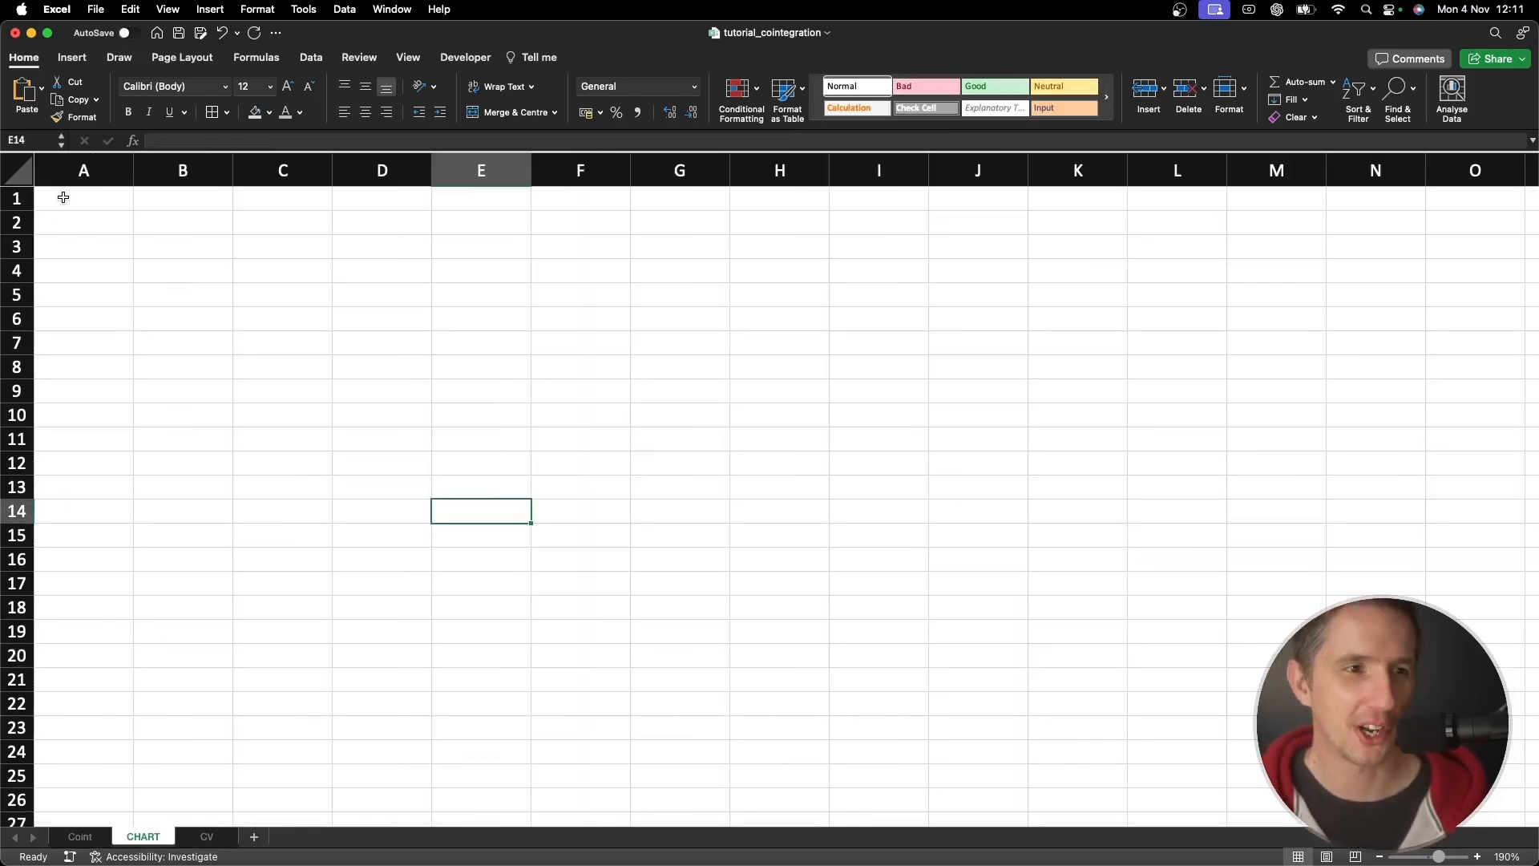
# Link A1 of the CHART sheet to the e (spread) Z heading in Coint G1 and fill the reference down to row 361
pyautogui.click(63, 197)
pyautogui.write('=')
pyautogui.click(80, 837)
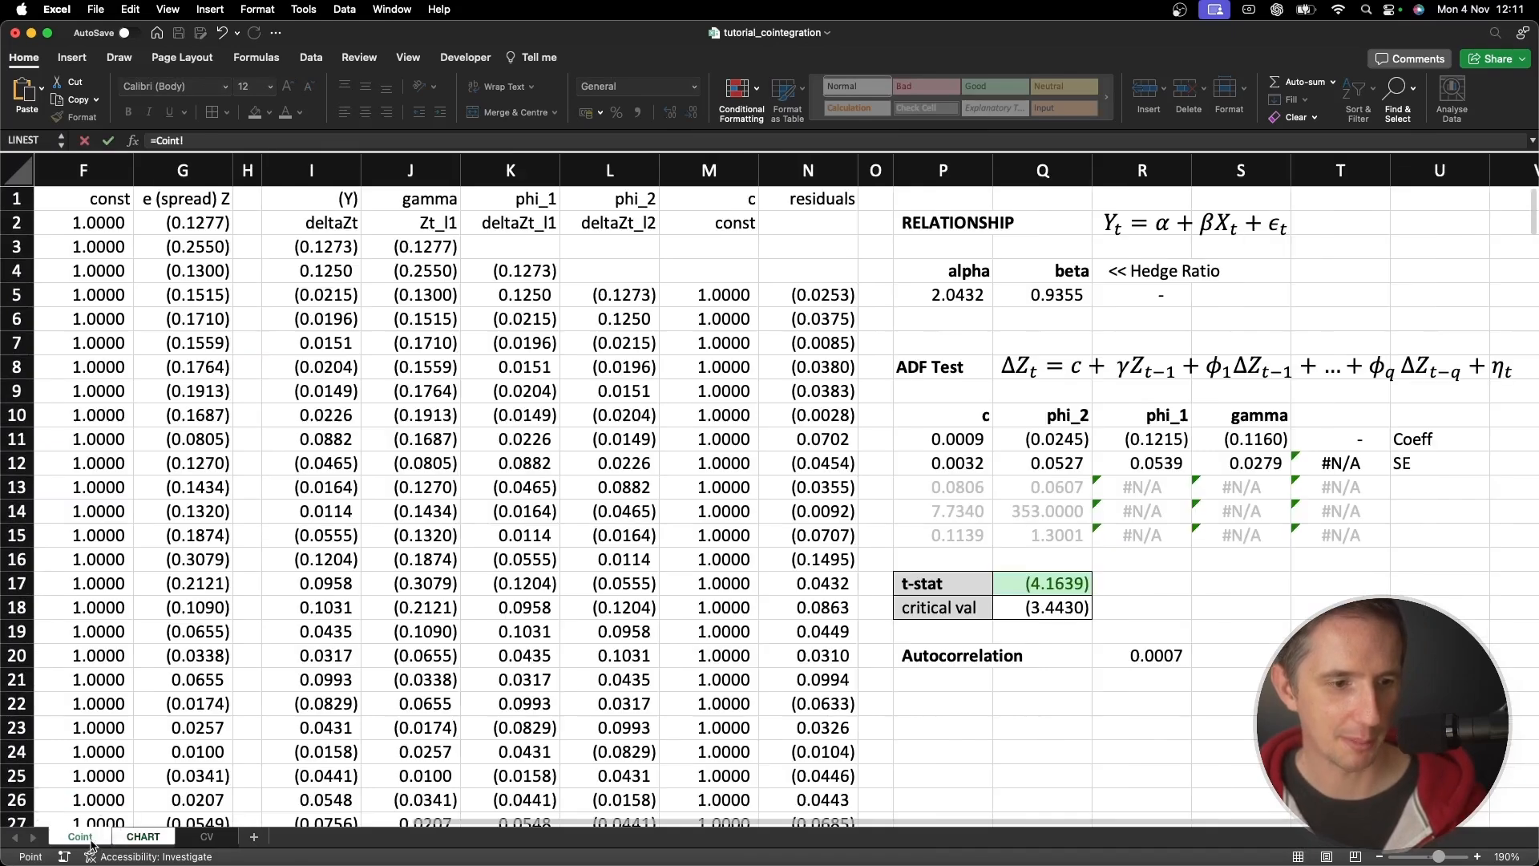
pyautogui.click(173, 193)
pyautogui.press('Return')
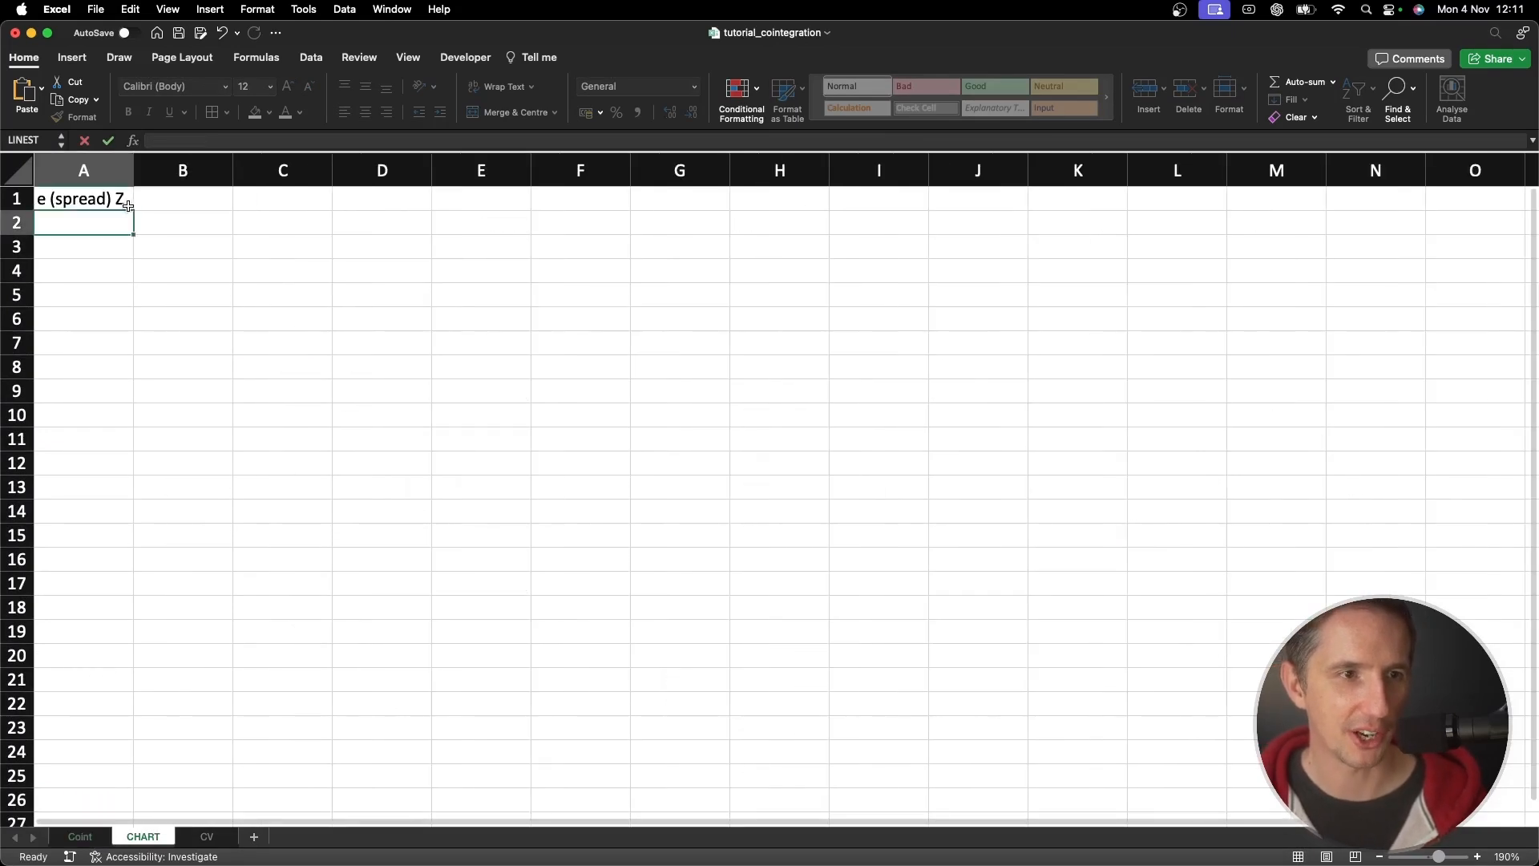
pyautogui.moveTo(141, 206); pyautogui.dragTo(19, 416)
pyautogui.click(64, 348)
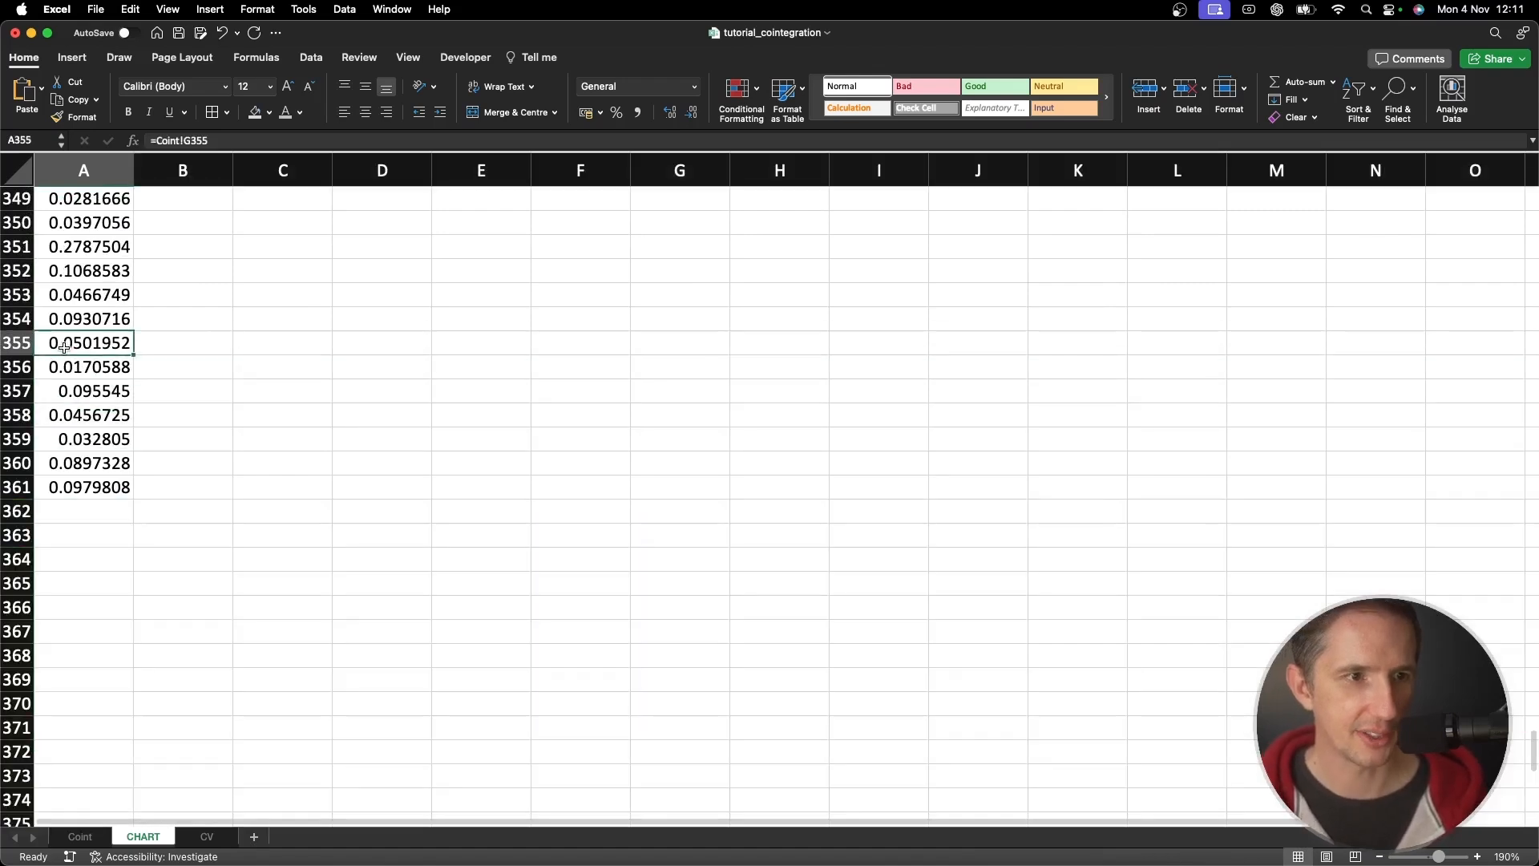
pyautogui.press('super+Up')
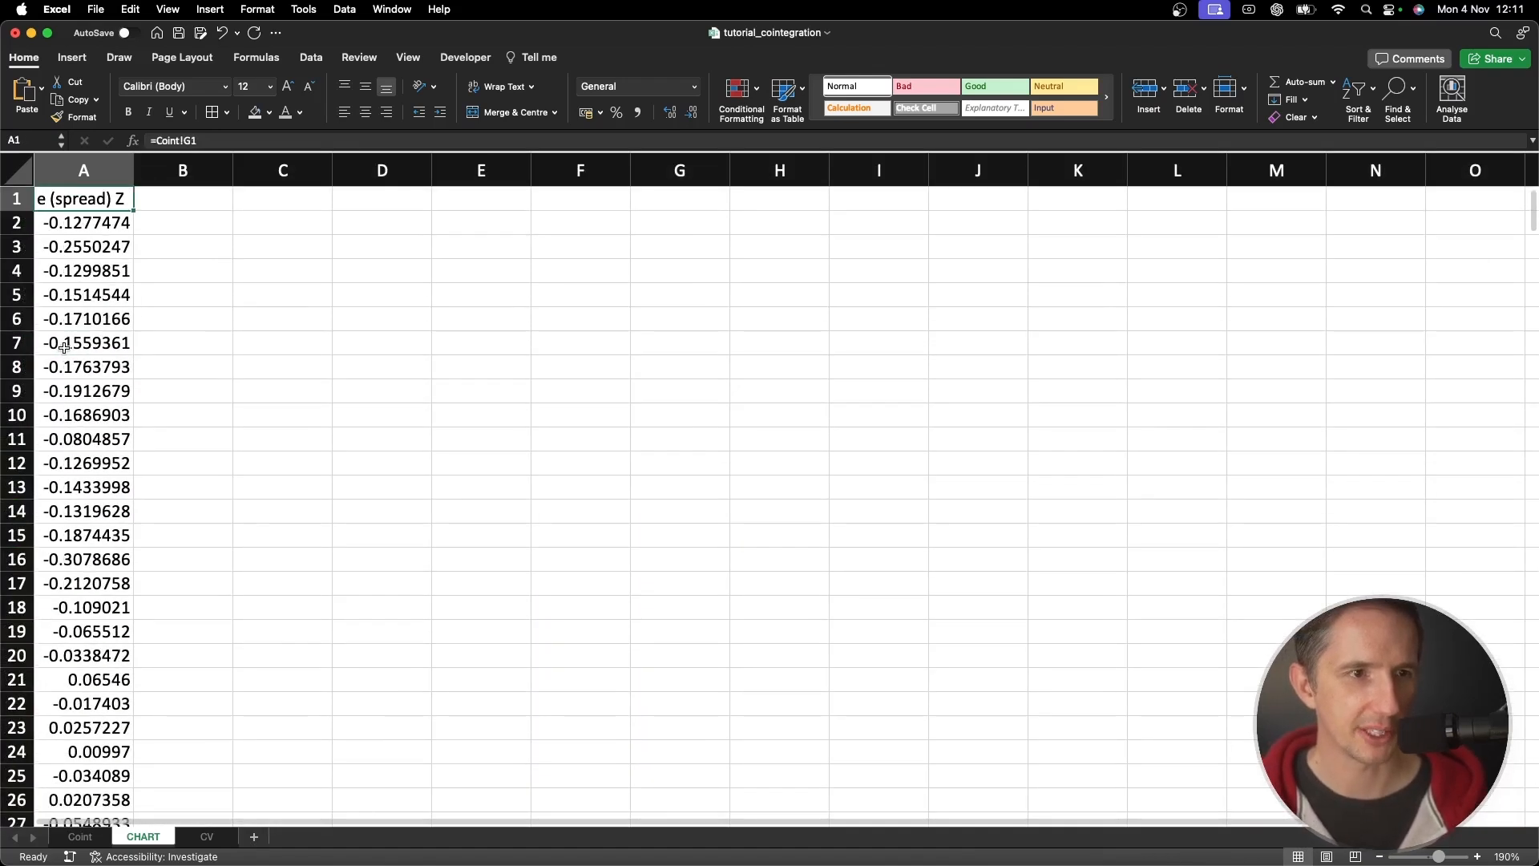
pyautogui.click(384, 224)
pyautogui.write('=MEAN(')
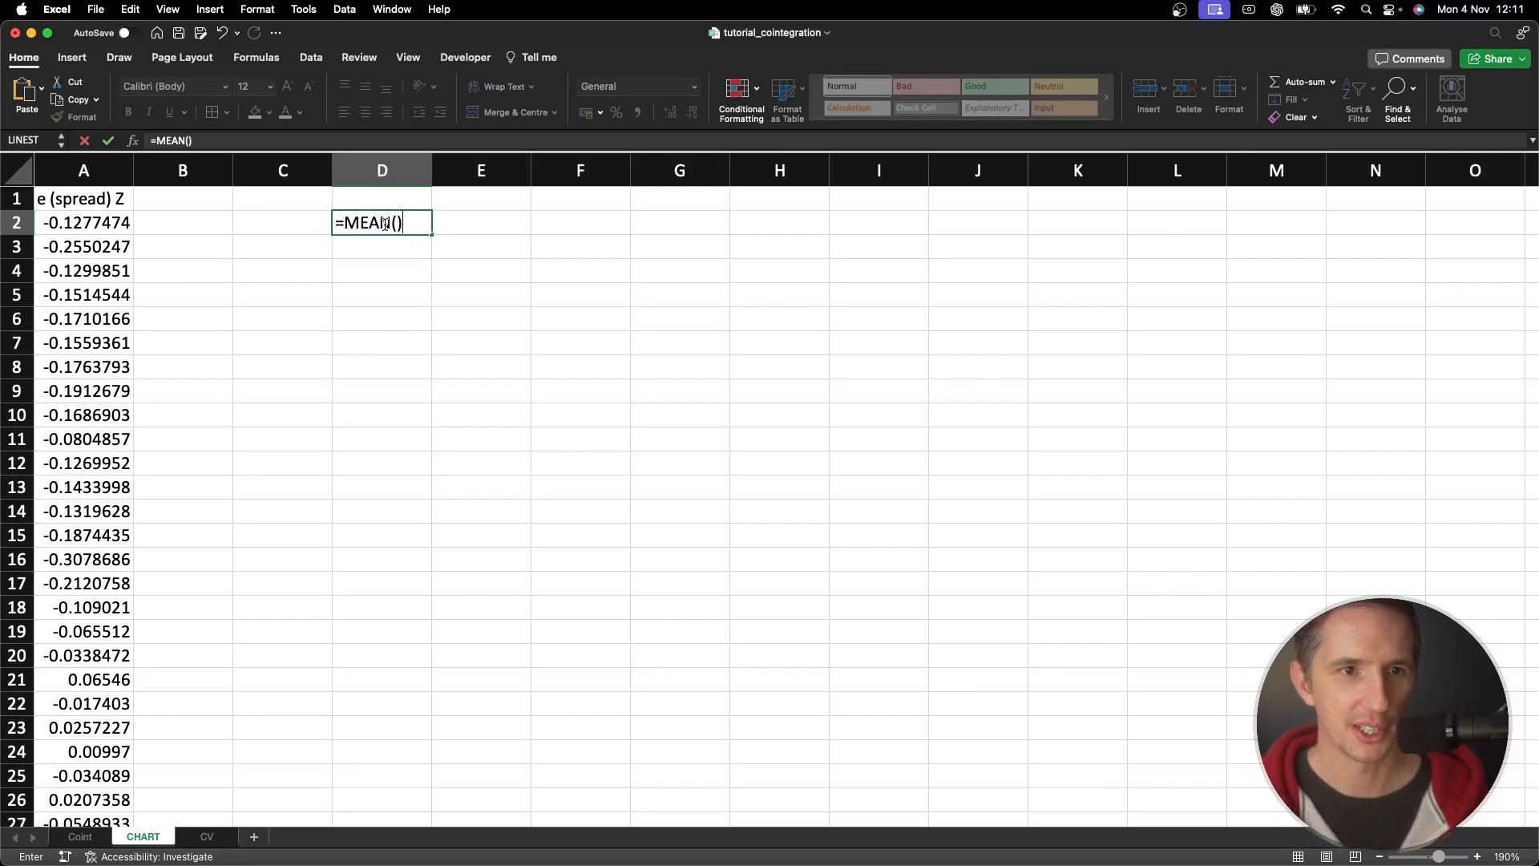
pyautogui.press('Escape')
# Calculate the mean of the spread in F2 with AVERAGE over $A$2:$A$361
pyautogui.press('Right')
pyautogui.press('Right')
pyautogui.write('=')
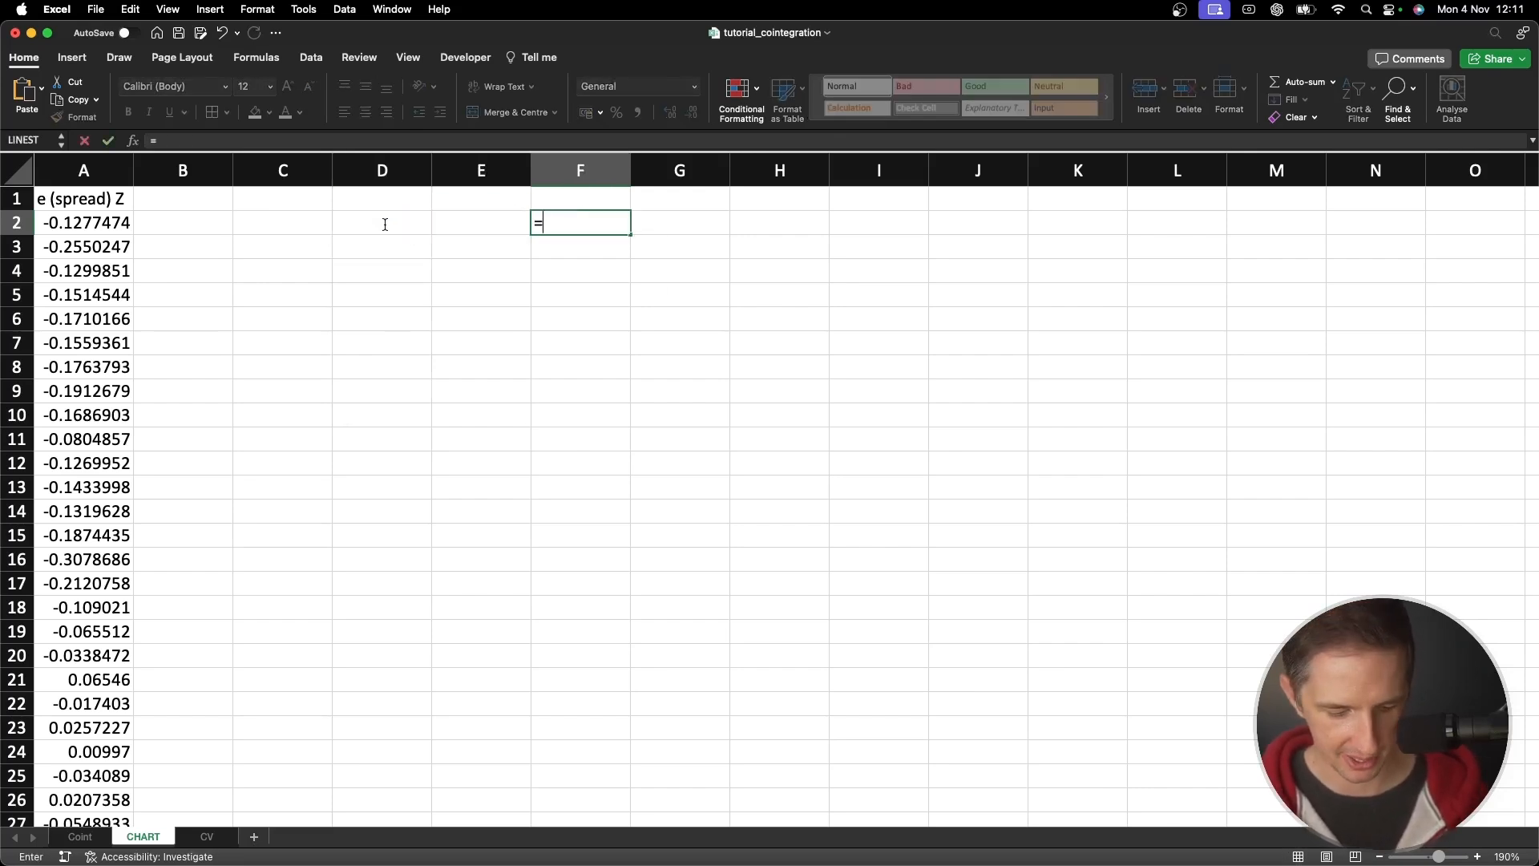
pyautogui.write('AVERAGE(')
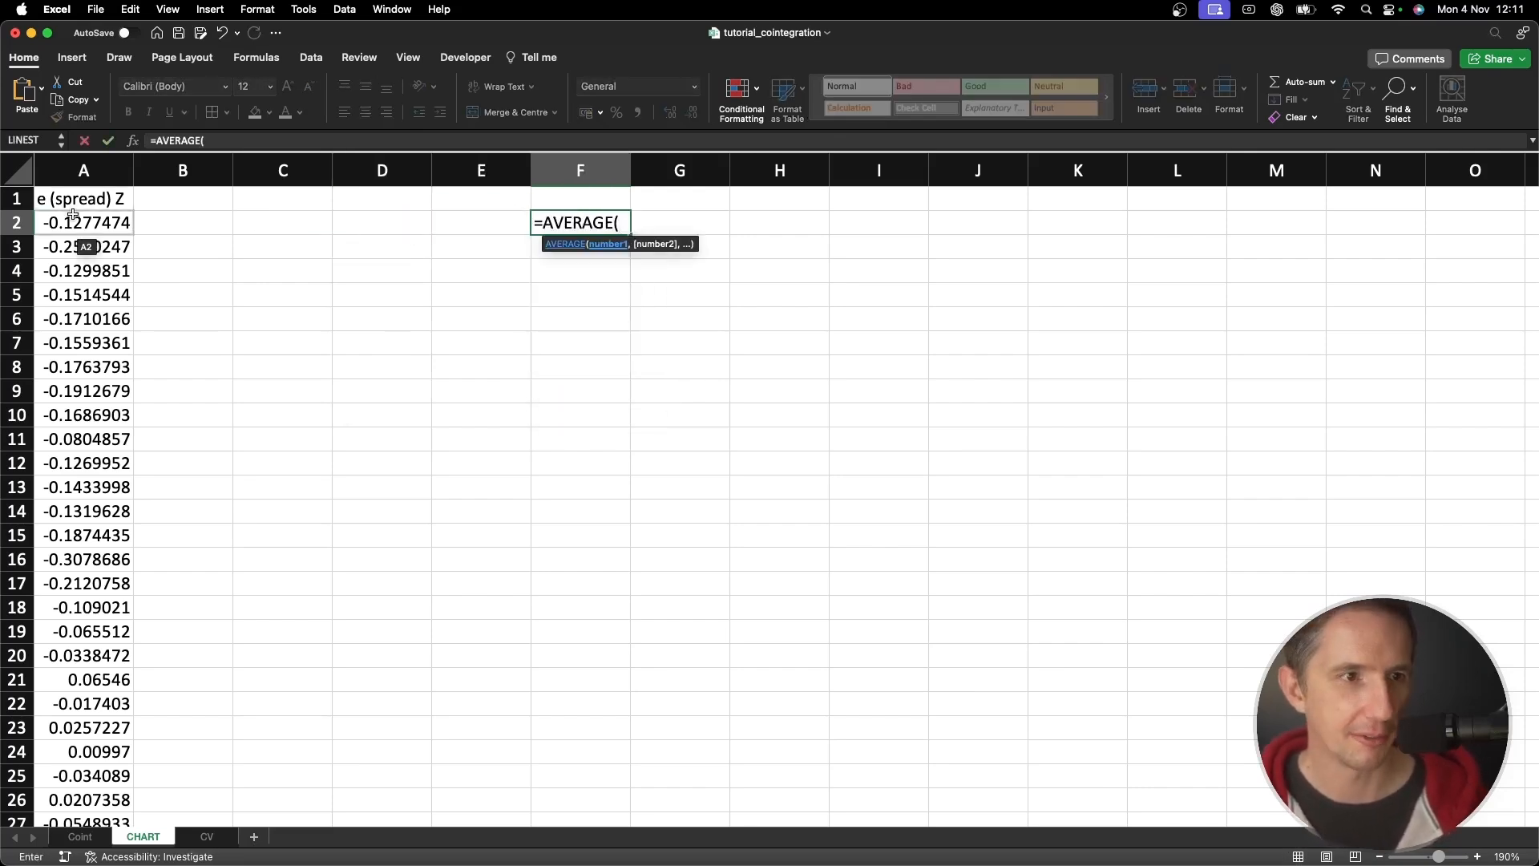
pyautogui.click(73, 215)
pyautogui.hotkey('ctrl', 'shift', 'Down')
pyautogui.press('F4')
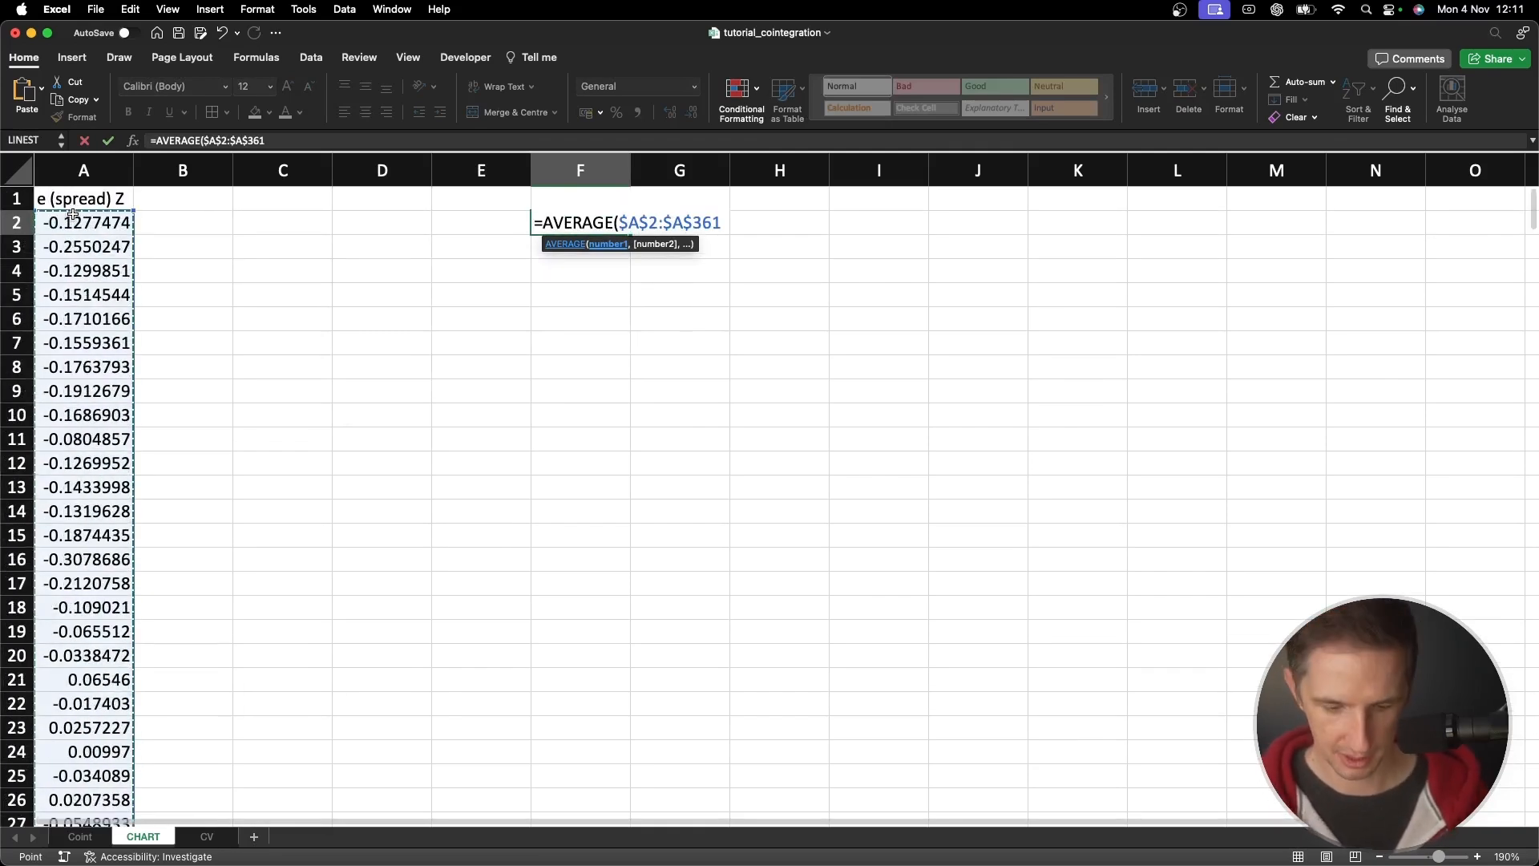
pyautogui.press('Return')
# Calculate the sample standard deviation of the column A spread values in F3 with STDEV.S
pyautogui.write('=STD')
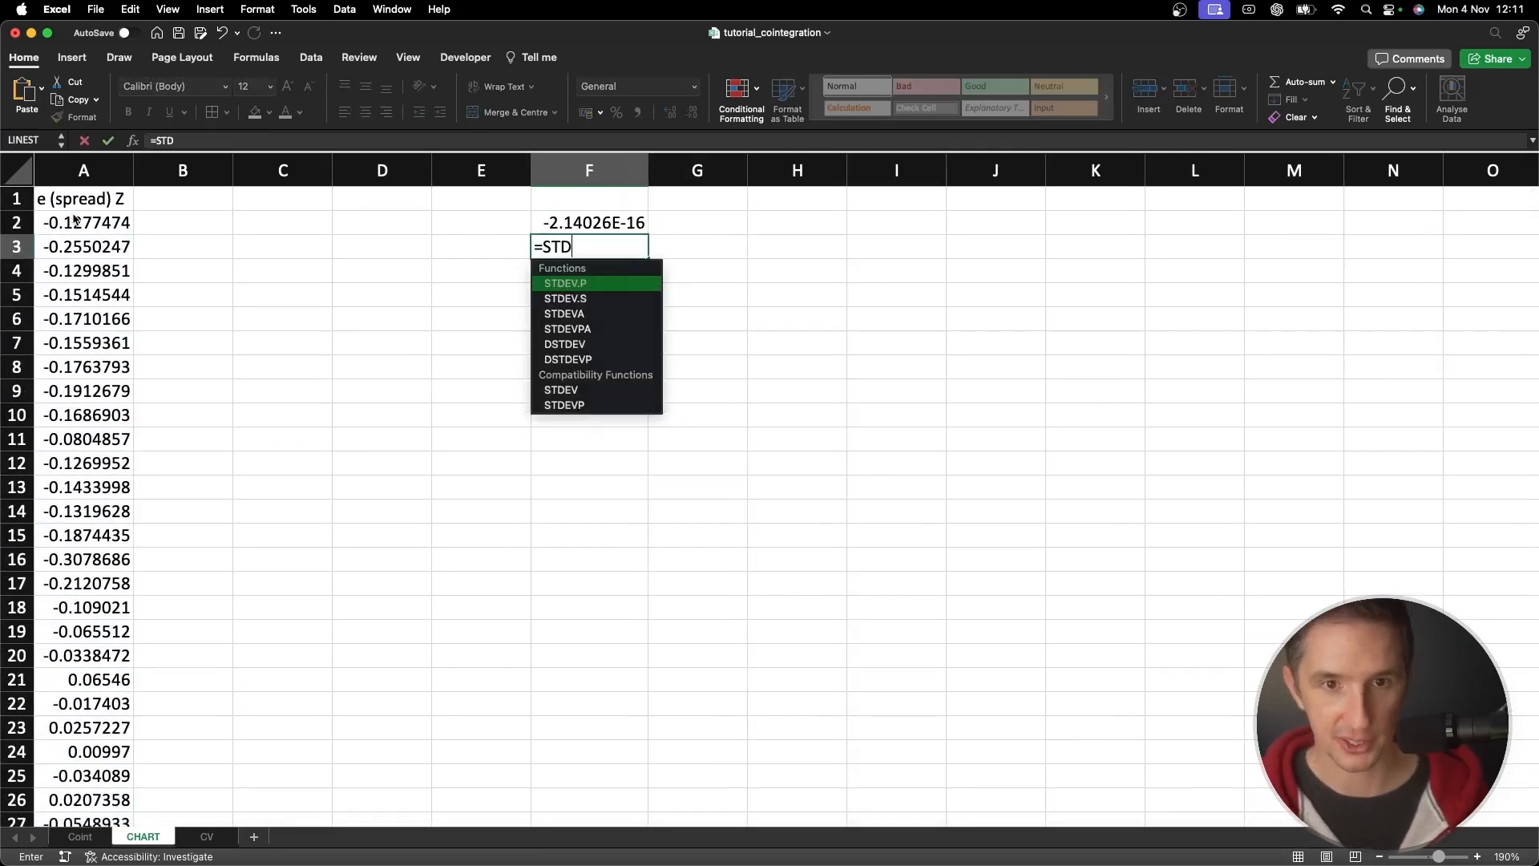
pyautogui.press('Down')
pyautogui.press('Tab')
pyautogui.click(88, 222)
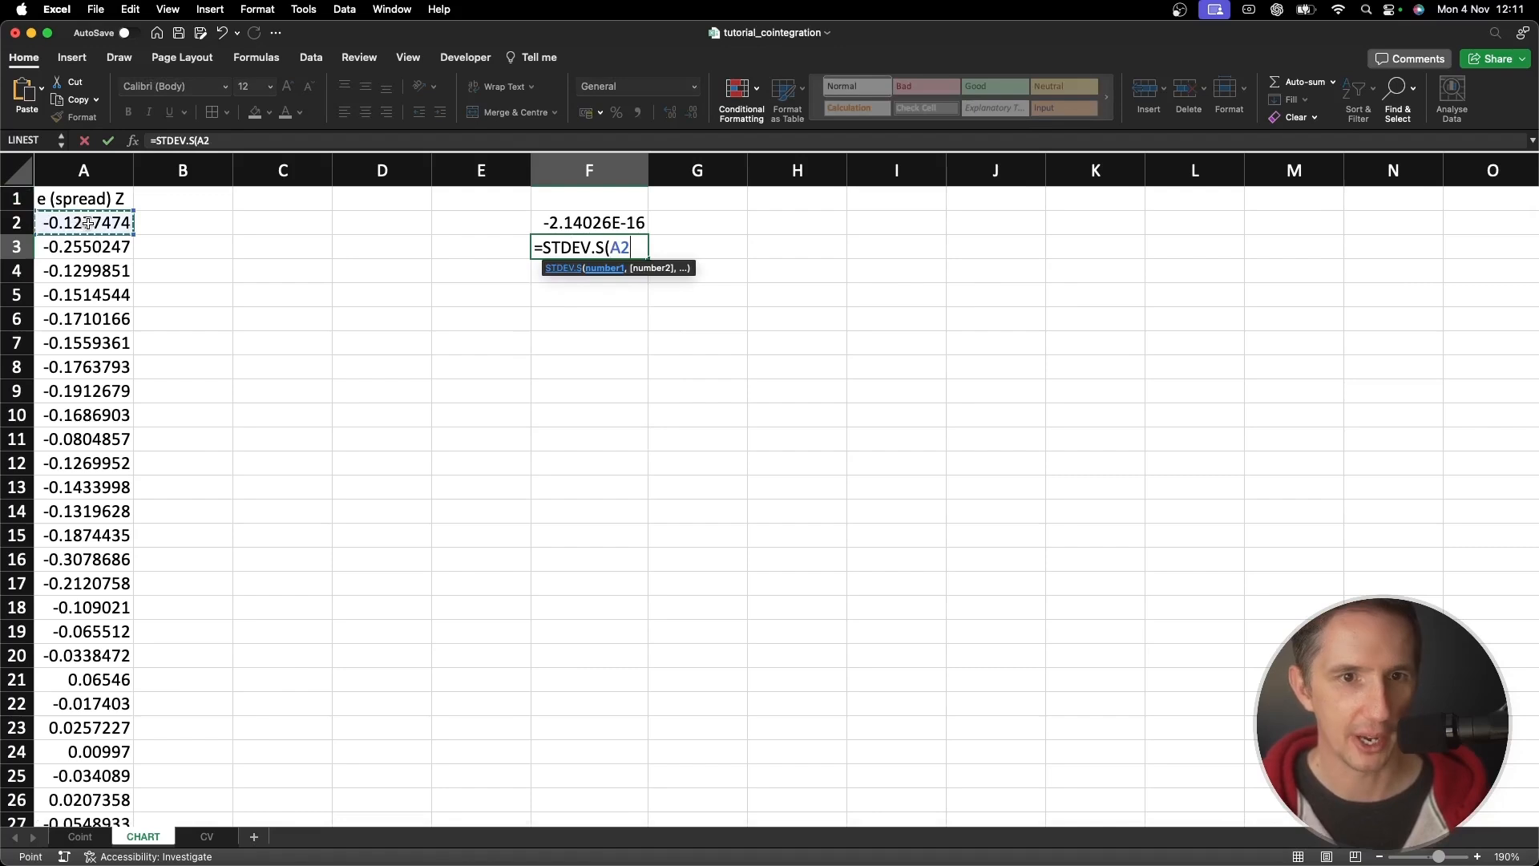
pyautogui.hotkey('ctrl', 'shift', 'Down')
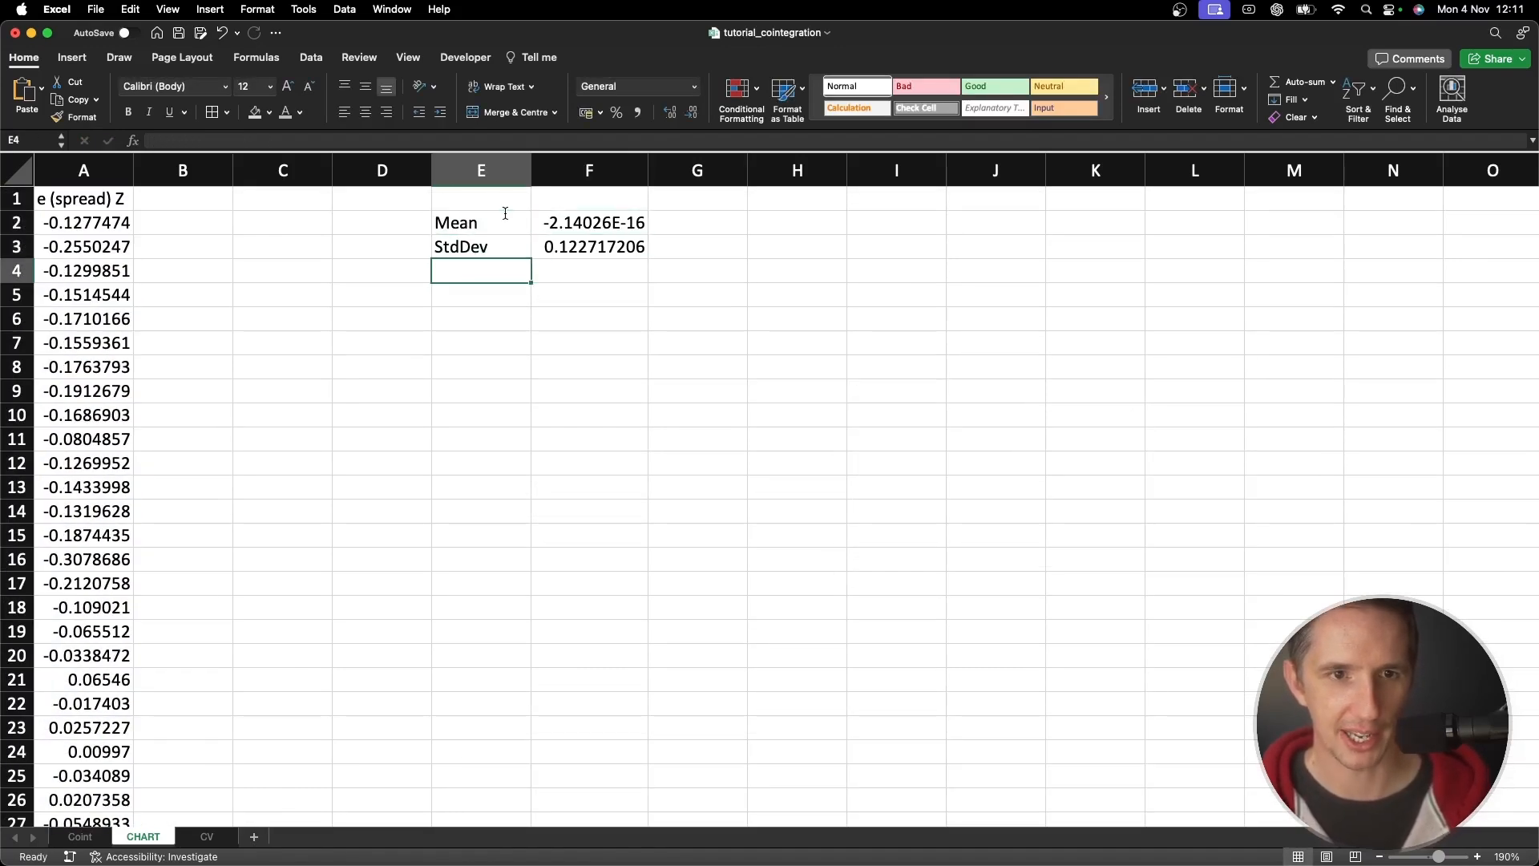
# Label E4 as 2StdDev and enter =F3*2 in F4 to double the standard deviation
pyautogui.write('2StdD')
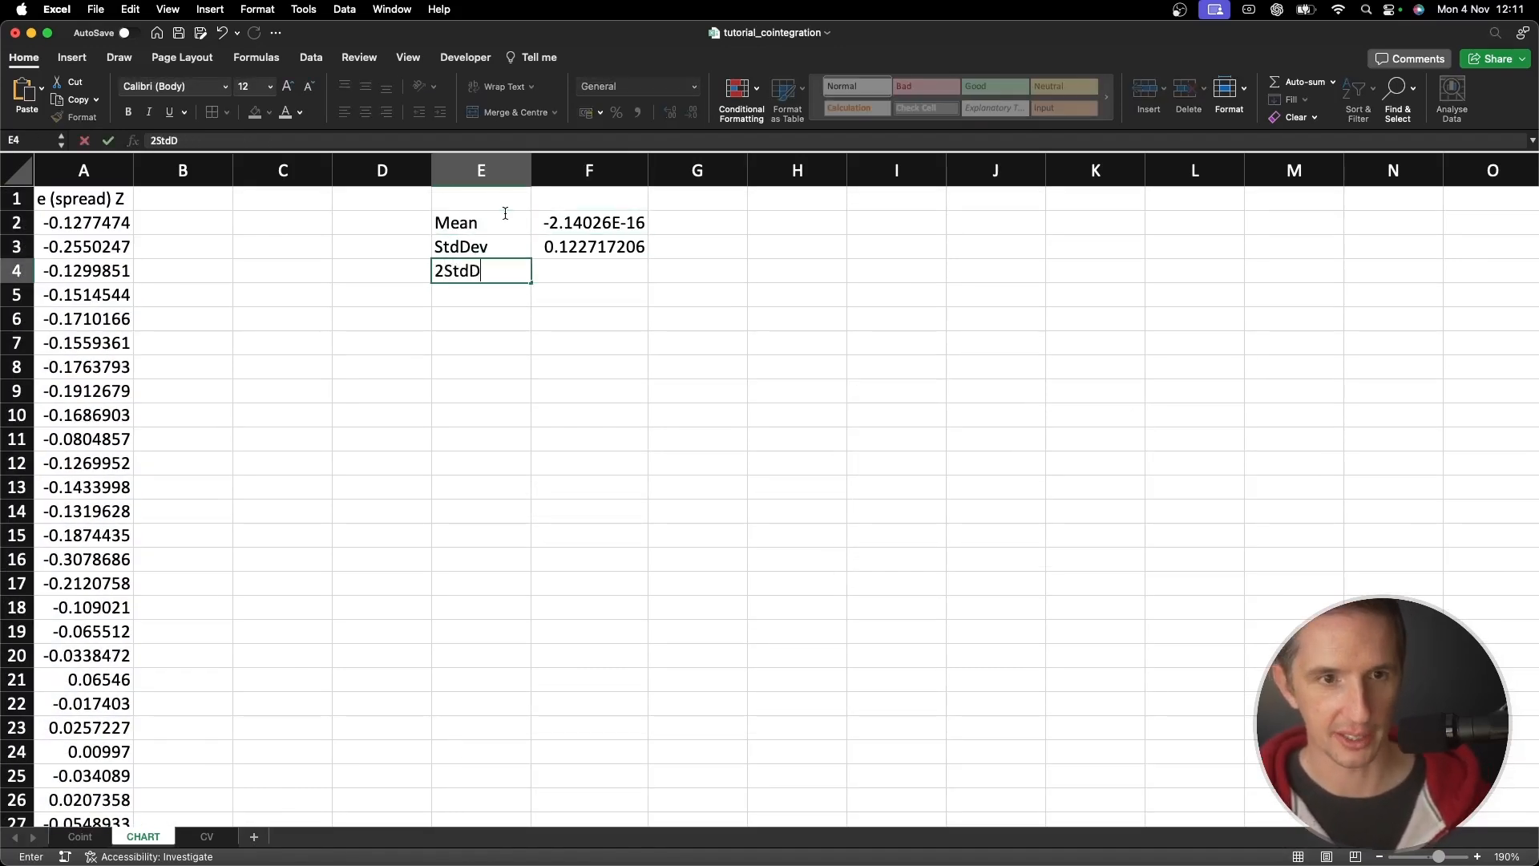
pyautogui.write('ev')
pyautogui.press('Return')
pyautogui.press('Up')
pyautogui.press('Right')
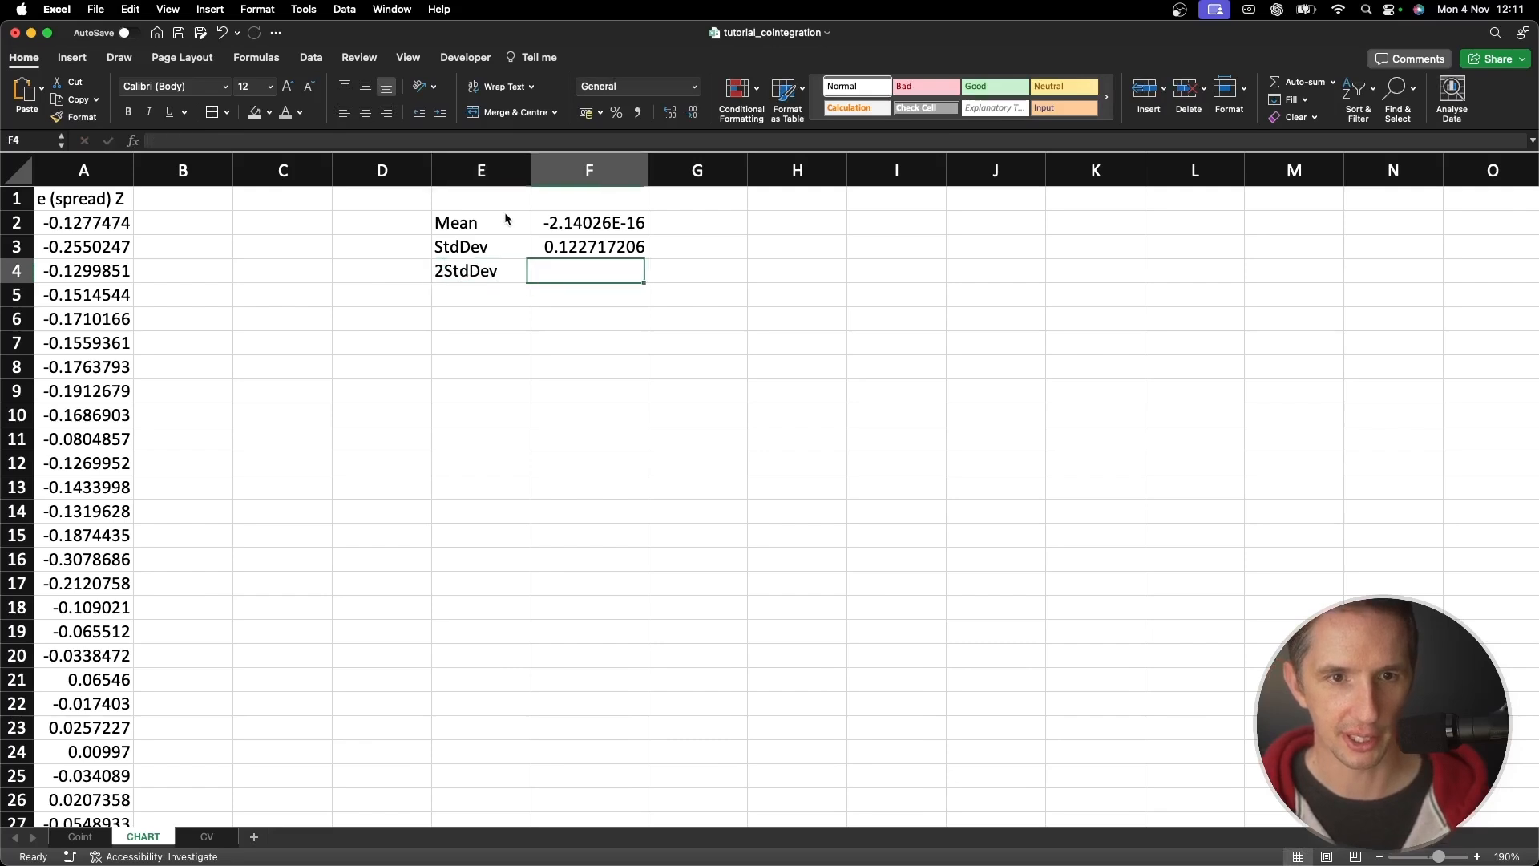
pyautogui.write('=')
pyautogui.press('Up')
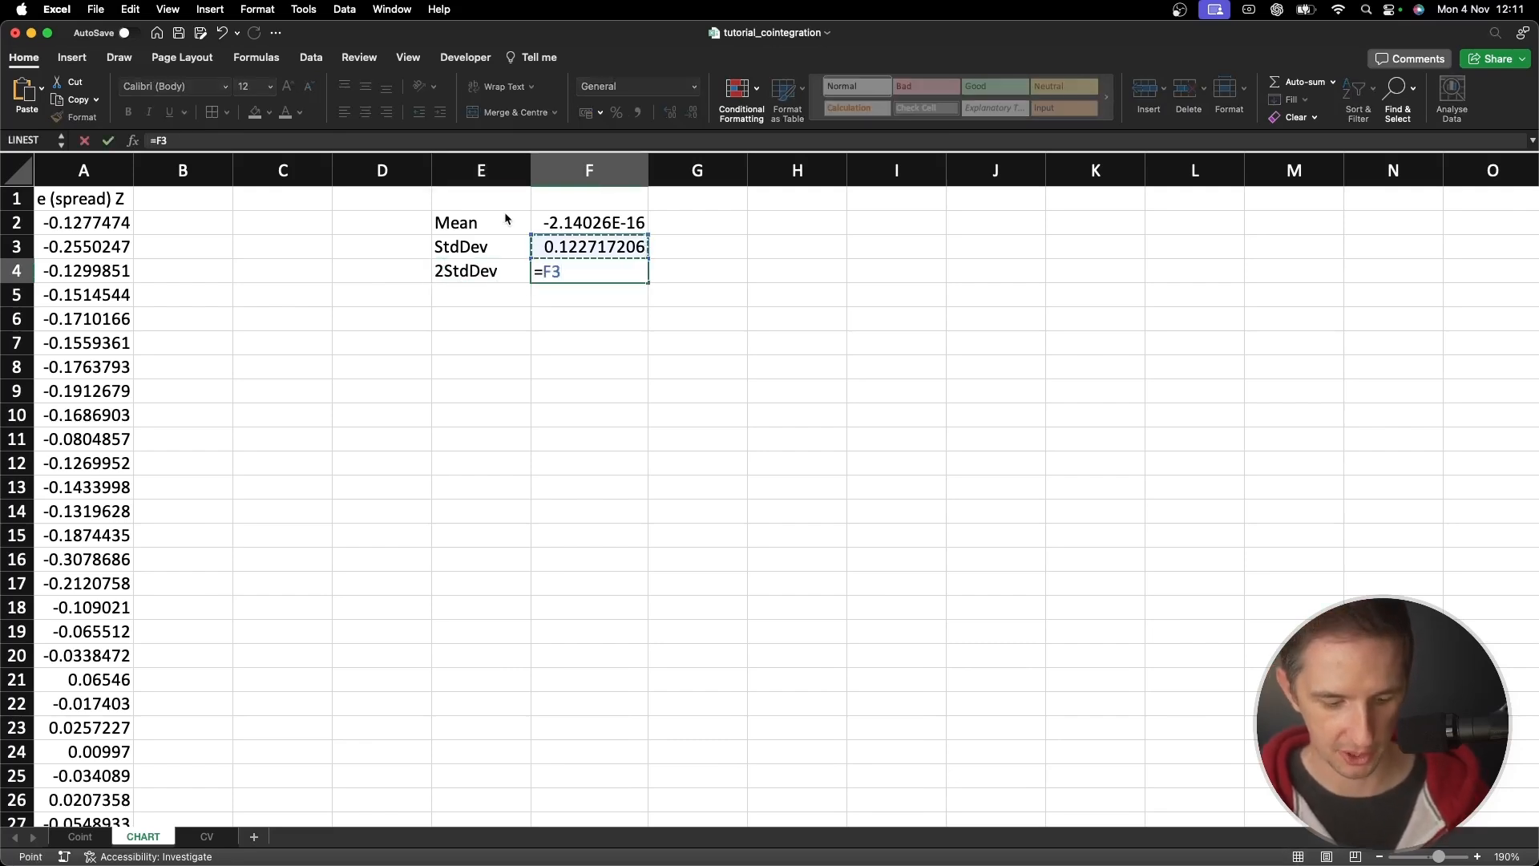
pyautogui.write('*2')
pyautogui.hotkey('ctrl', 'Return')
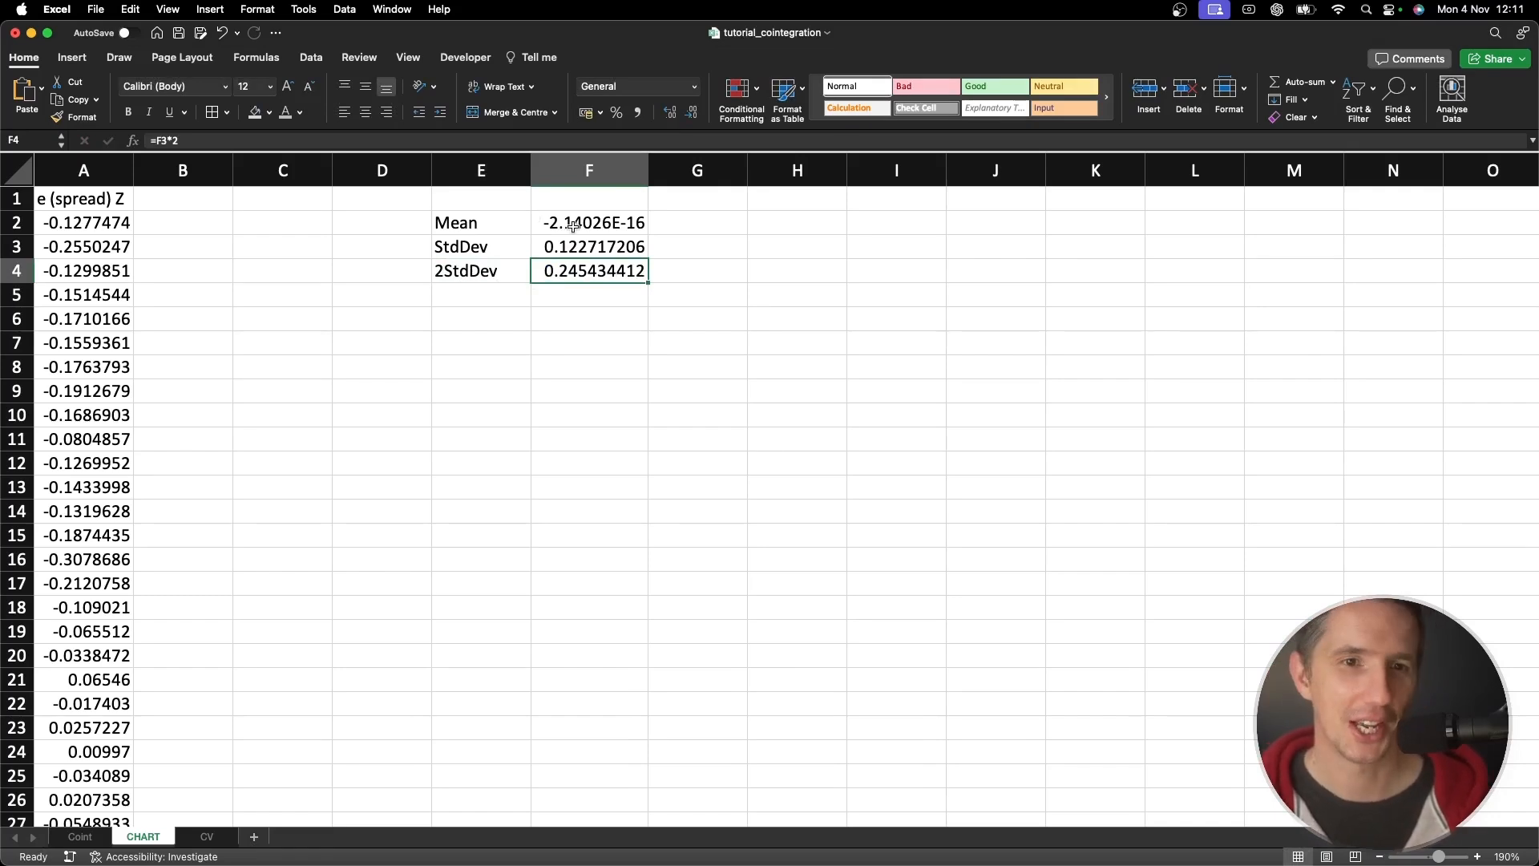
# Format the statistics in F2:F4 in comma style with four decimal places
pyautogui.moveTo(574, 225); pyautogui.dragTo(579, 271)
pyautogui.click(637, 112)
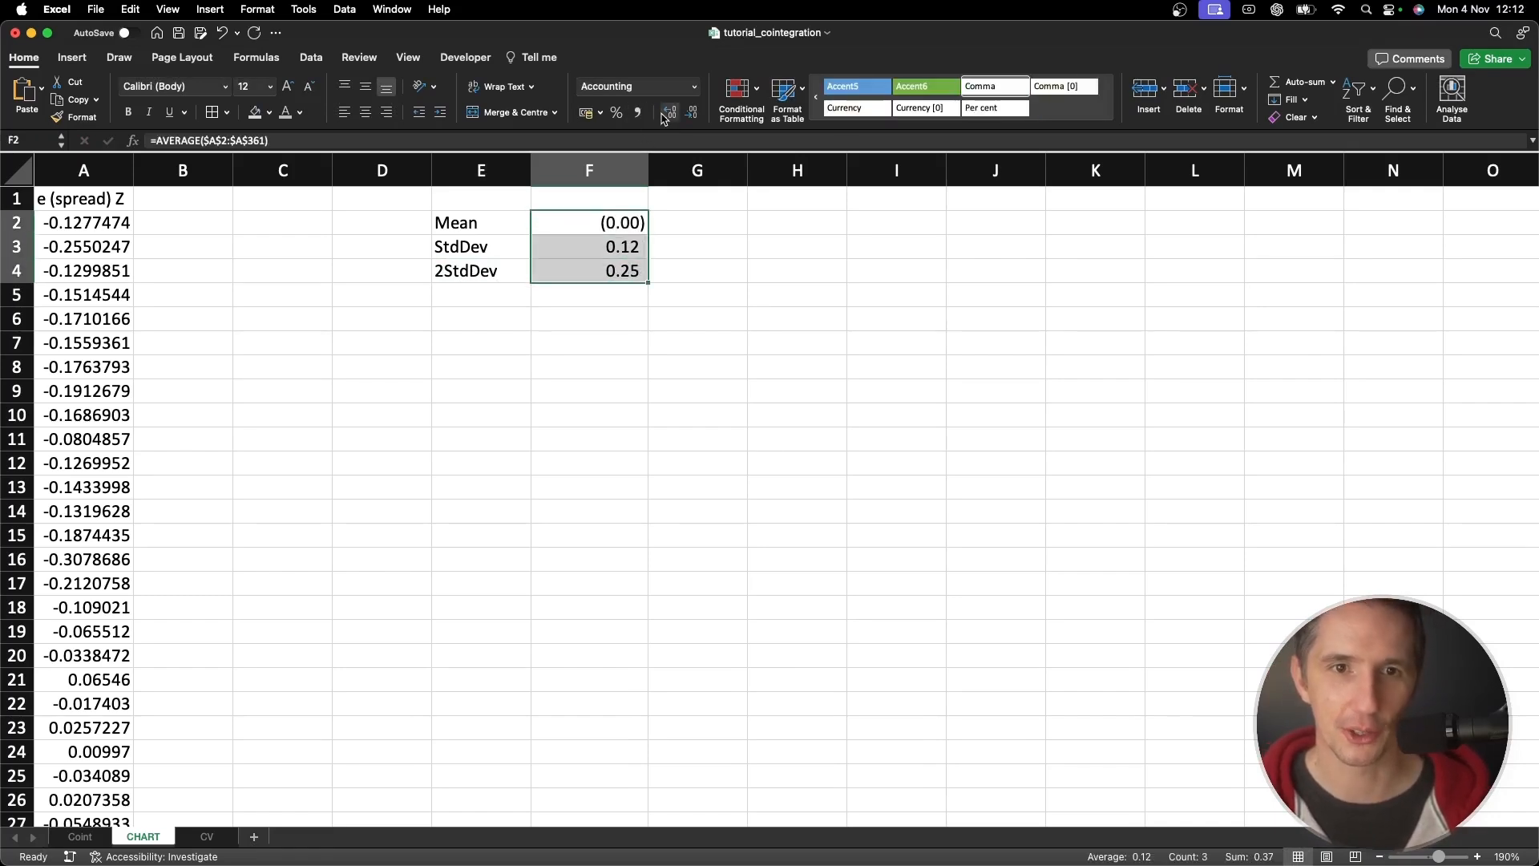
pyautogui.click(663, 117)
pyautogui.click(662, 117)
pyautogui.click(662, 117)
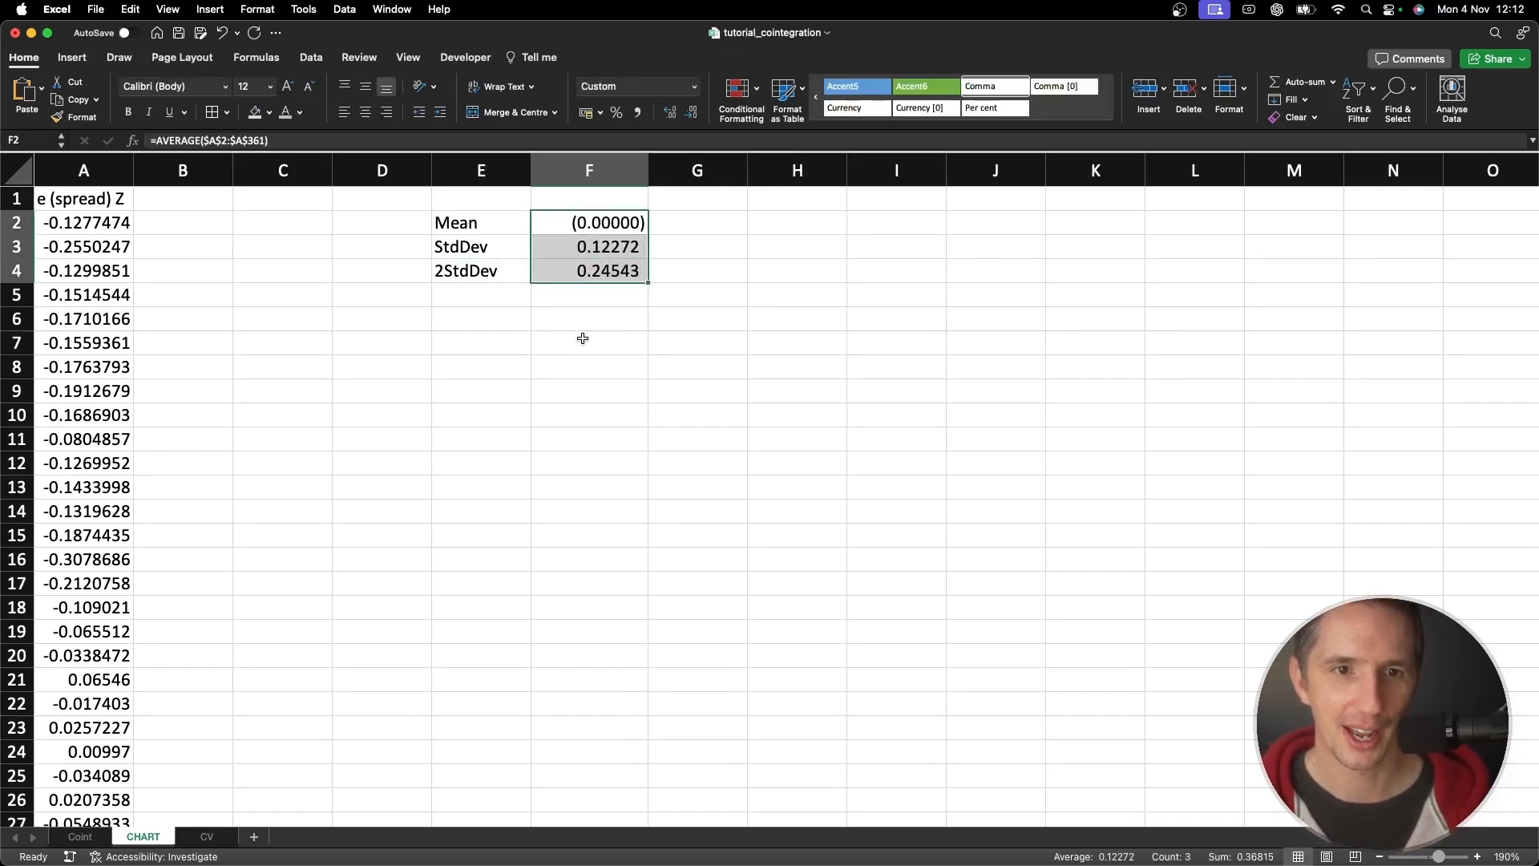
pyautogui.click(683, 116)
pyautogui.click(481, 413)
# Enter the headings 2sig in B1 and 2sig- in C1 beside the spread column
pyautogui.click(181, 198)
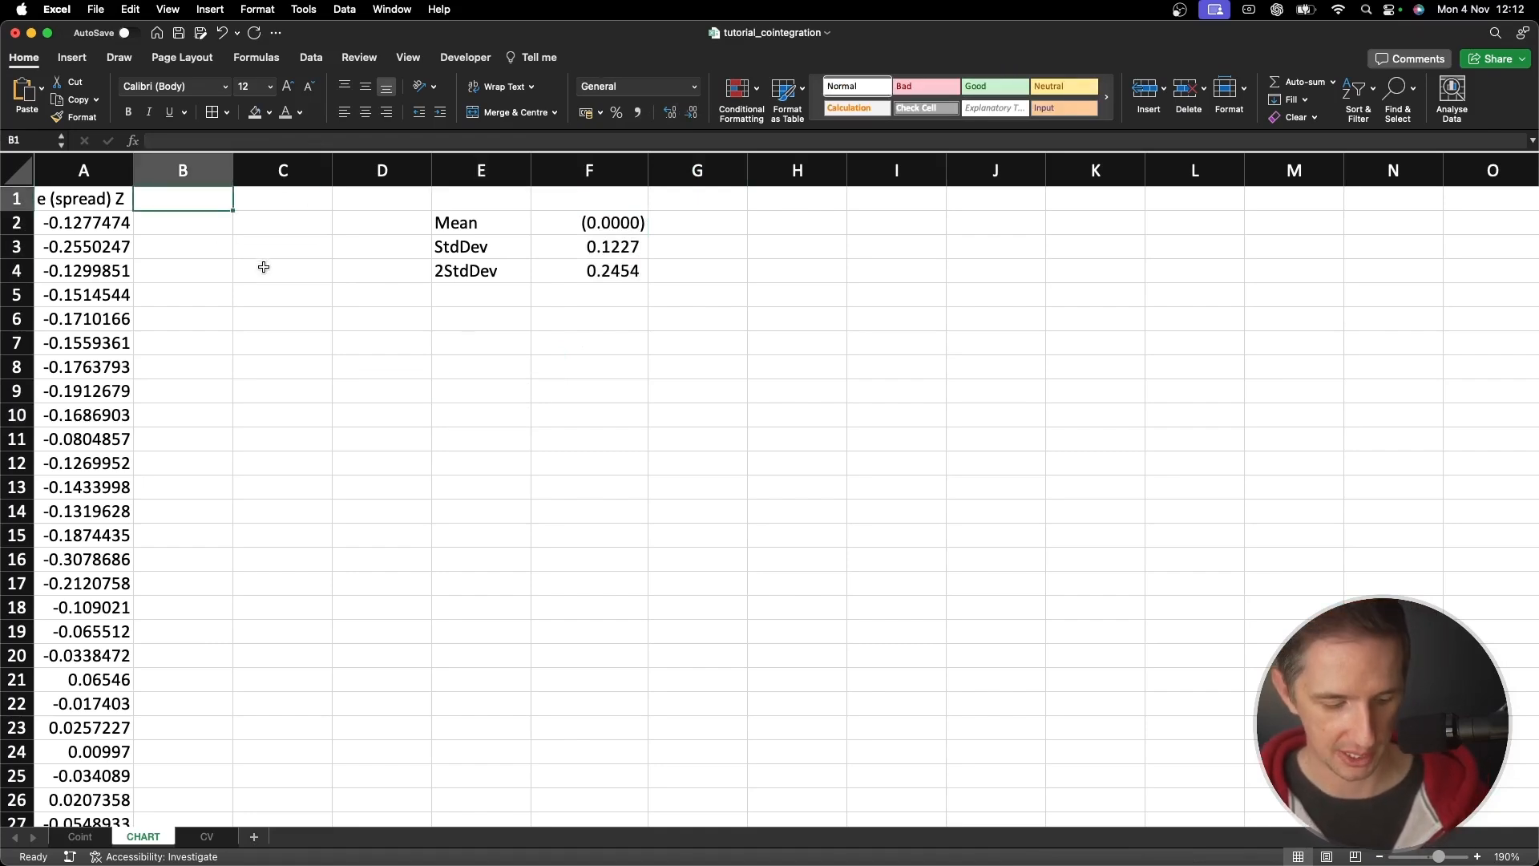
pyautogui.write('2sig')
pyautogui.press('Return')
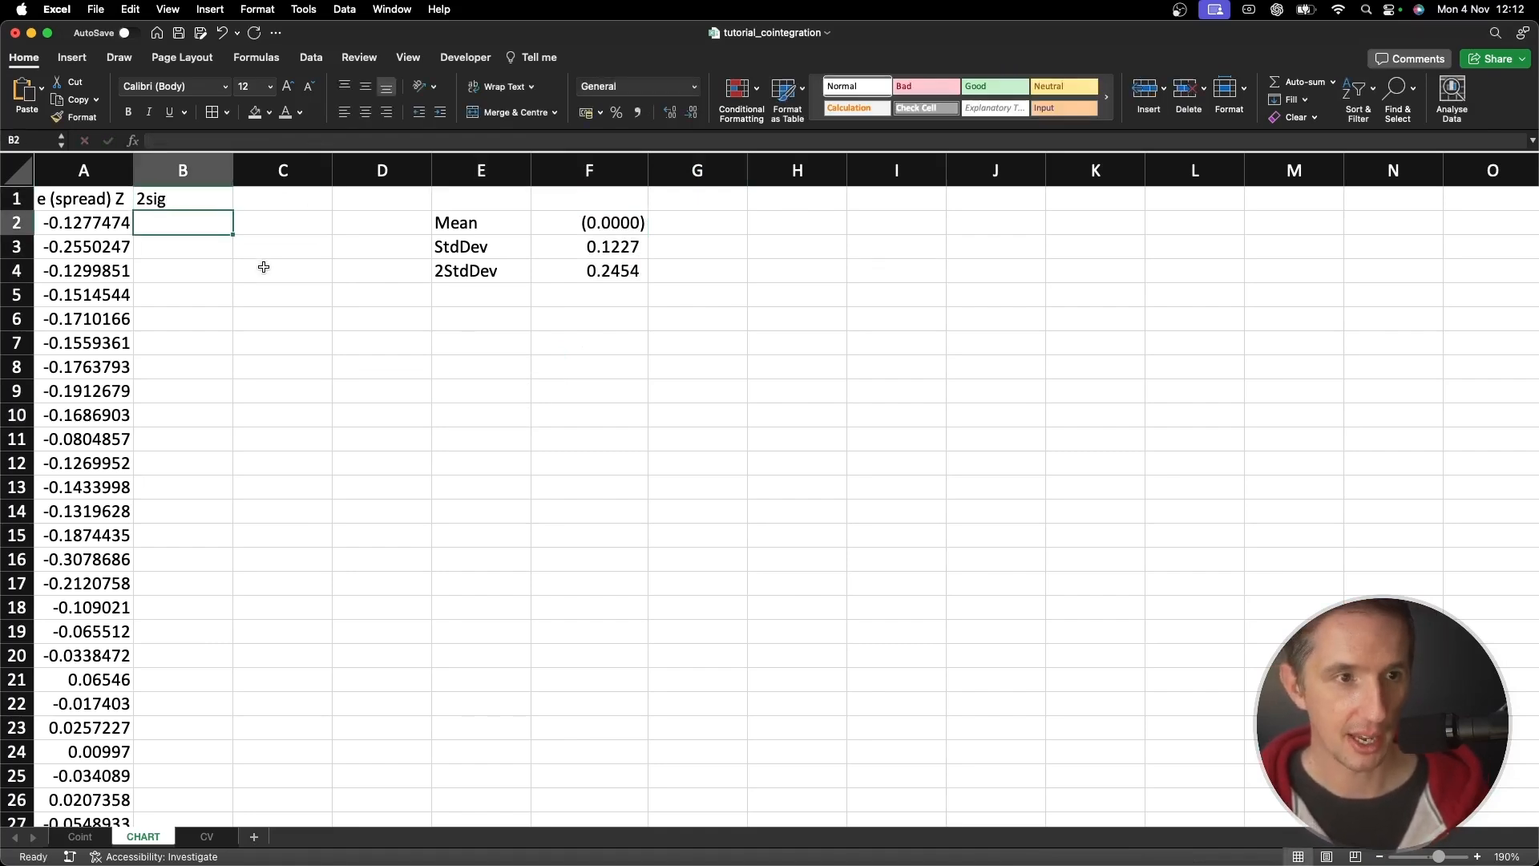
pyautogui.press('Up')
pyautogui.press('Right')
pyautogui.write('2sig-')
pyautogui.press('Return')
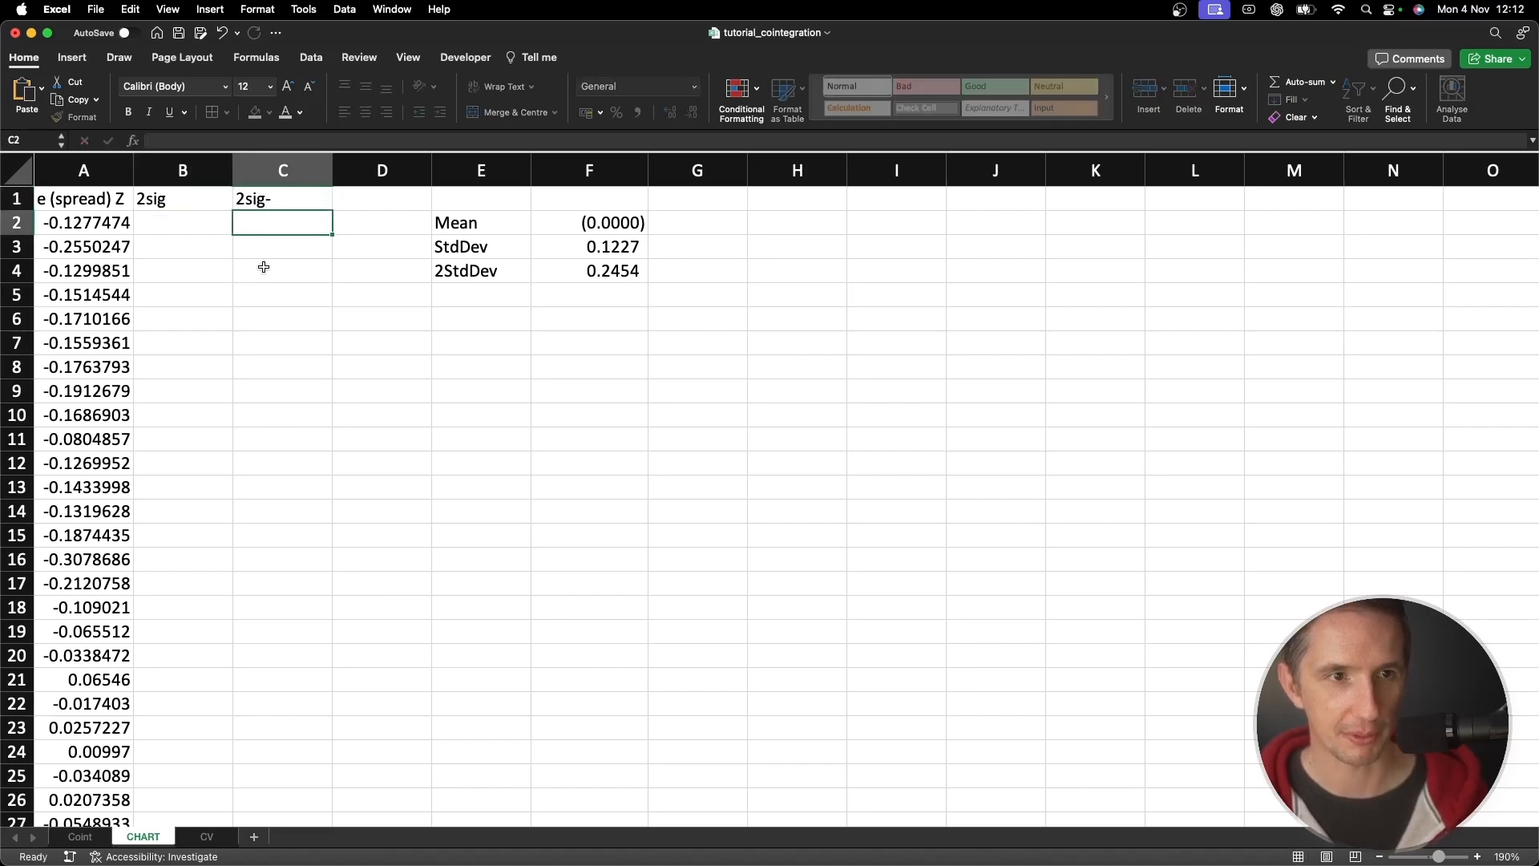
# Set B2 to the absolute reference =$F$4 and C2 to its negative, =-B2
pyautogui.press('Left')
pyautogui.write('=')
pyautogui.click(598, 272)
pyautogui.press('F4')
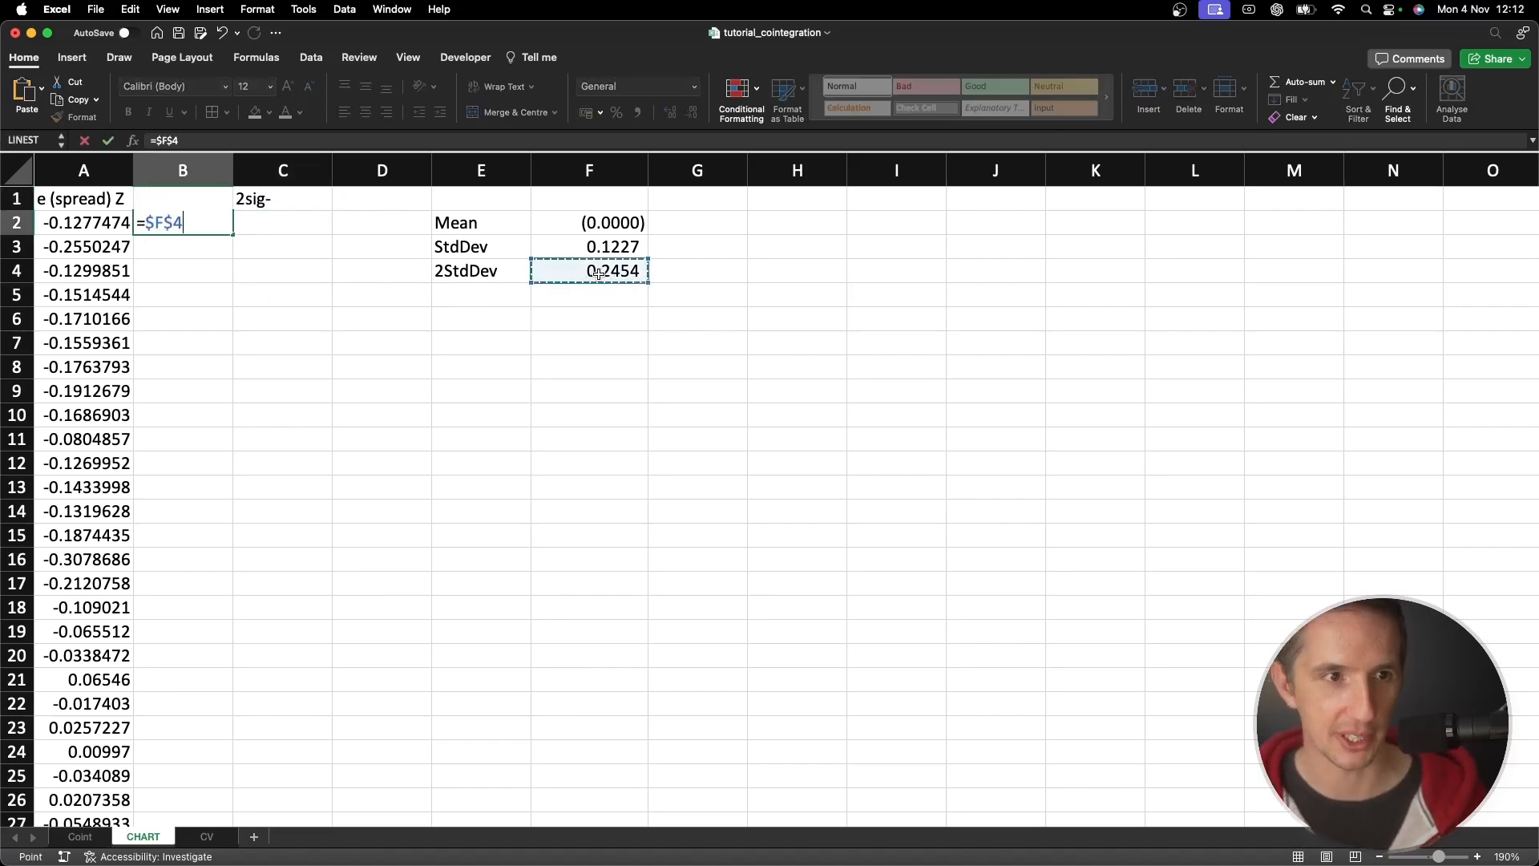
pyautogui.press('Return')
pyautogui.press('Up')
pyautogui.press('Right')
pyautogui.write('=-')
pyautogui.click(206, 223)
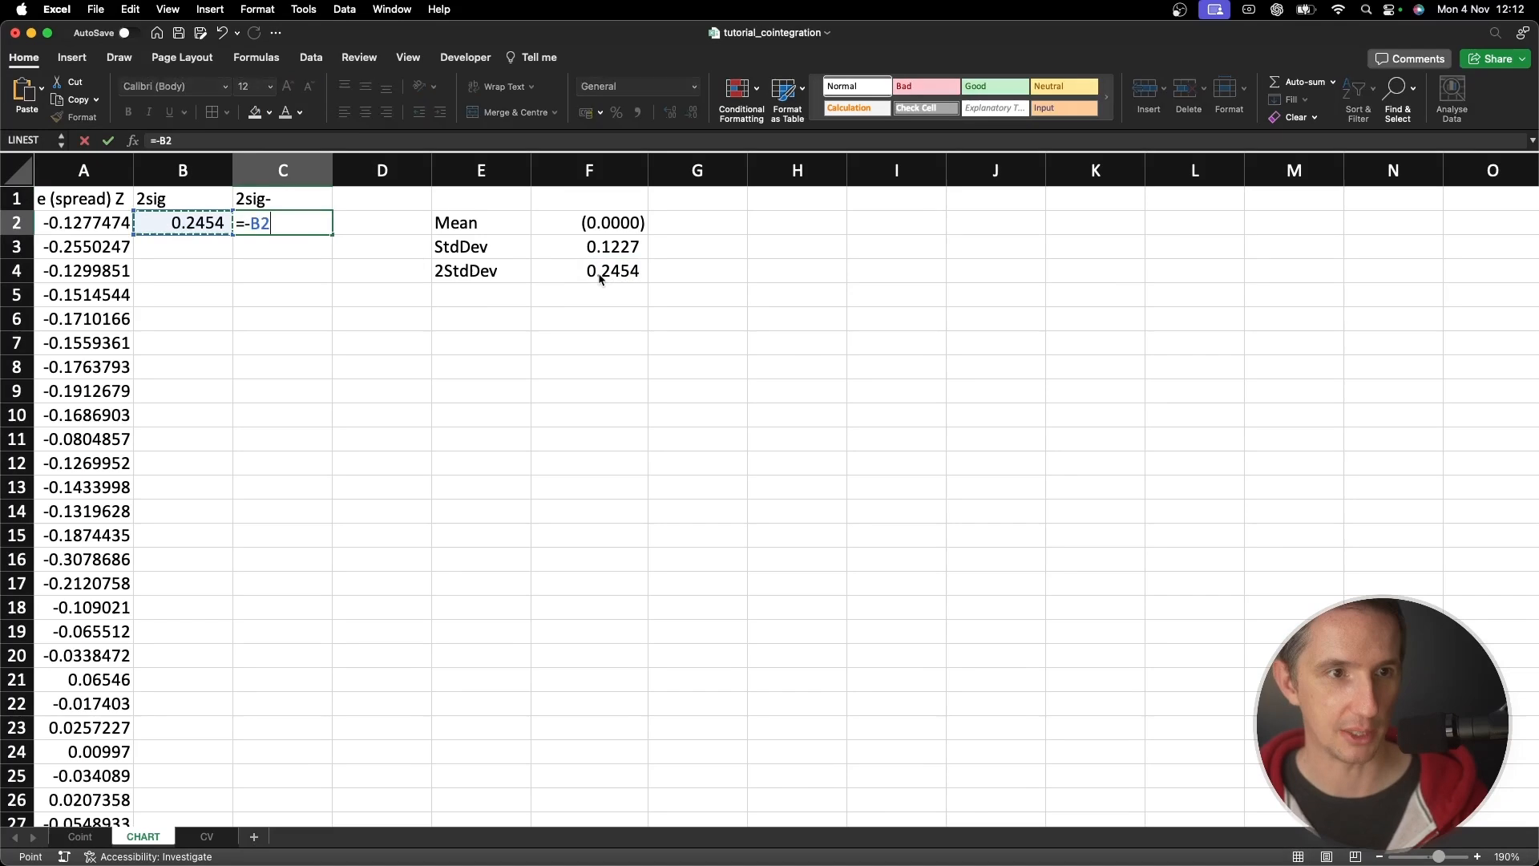
pyautogui.press('Return')
# Fill the B2:C2 band formulas down alongside the spread data
pyautogui.click(206, 223)
pyautogui.moveTo(206, 222); pyautogui.dragTo(304, 225)
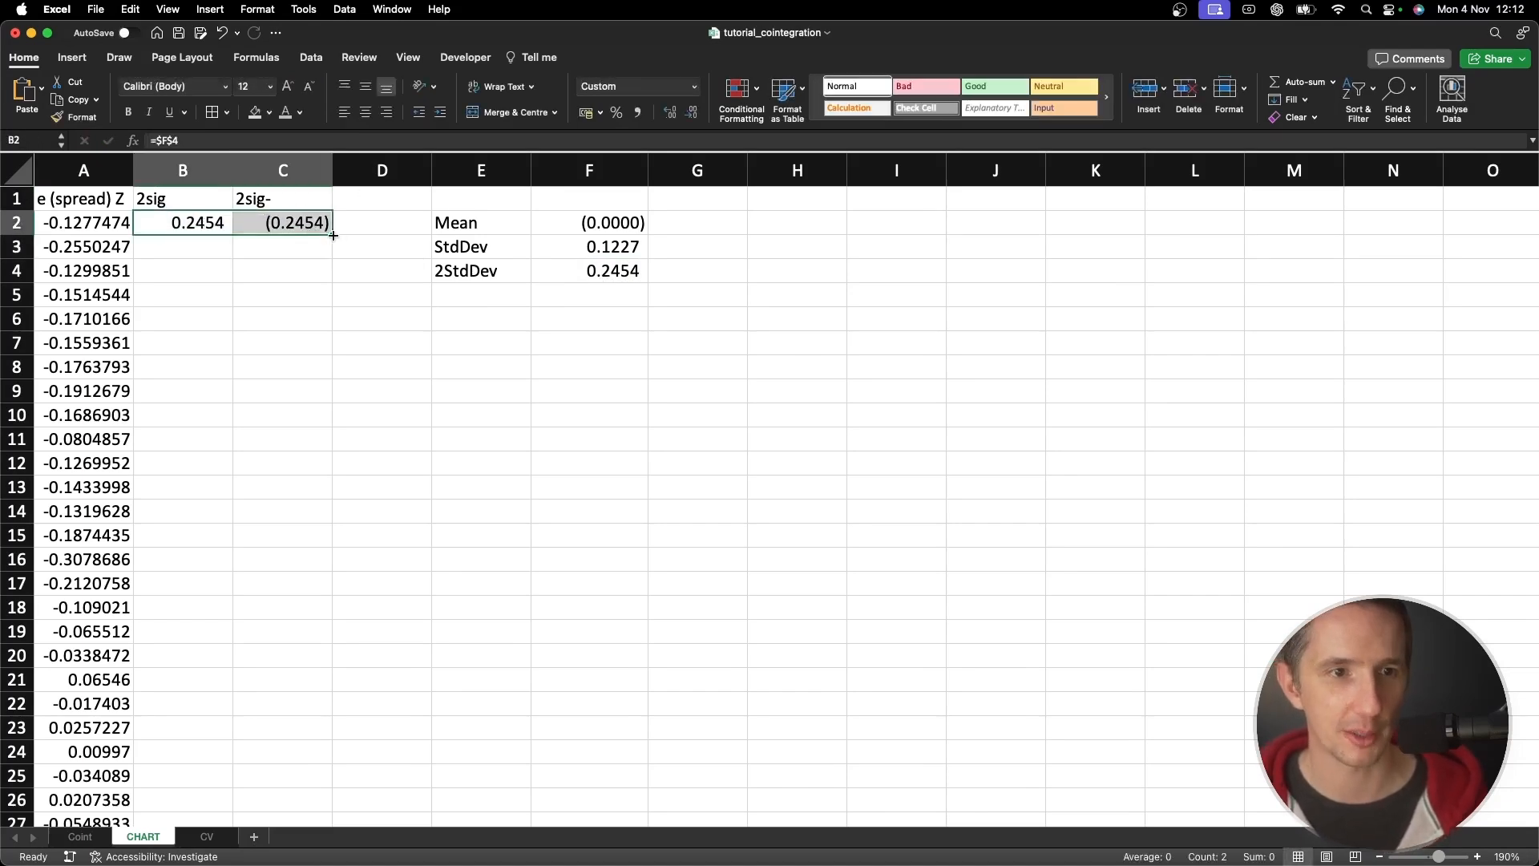
pyautogui.doubleClick(331, 235)
# Insert a new column B before the 2sig column and head it Mean
pyautogui.click(192, 172)
pyautogui.press('super+shift+plus')
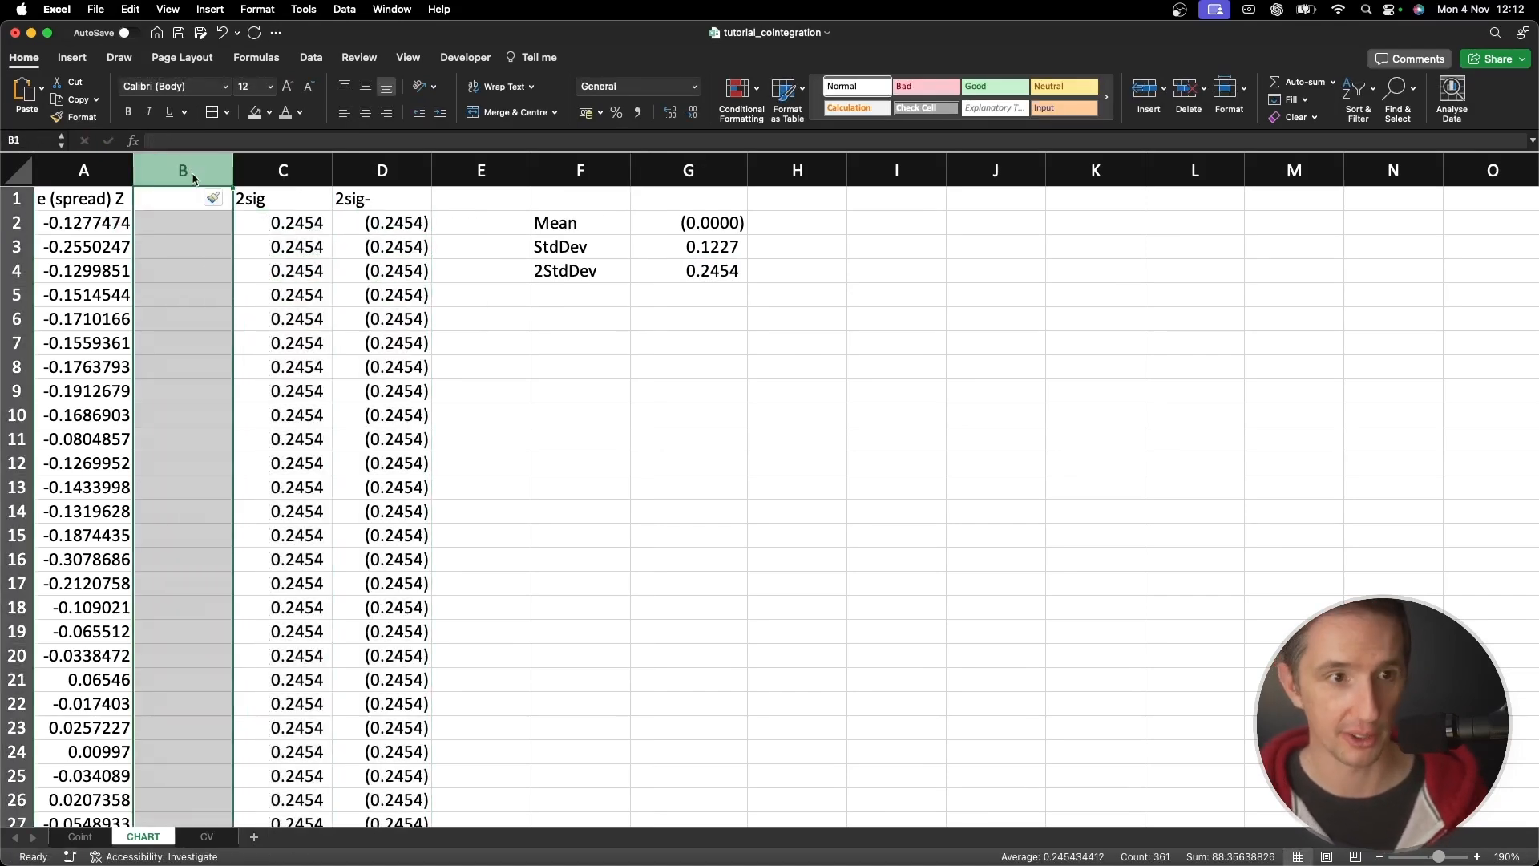
pyautogui.click(187, 193)
pyautogui.write('Mean')
pyautogui.press('Return')
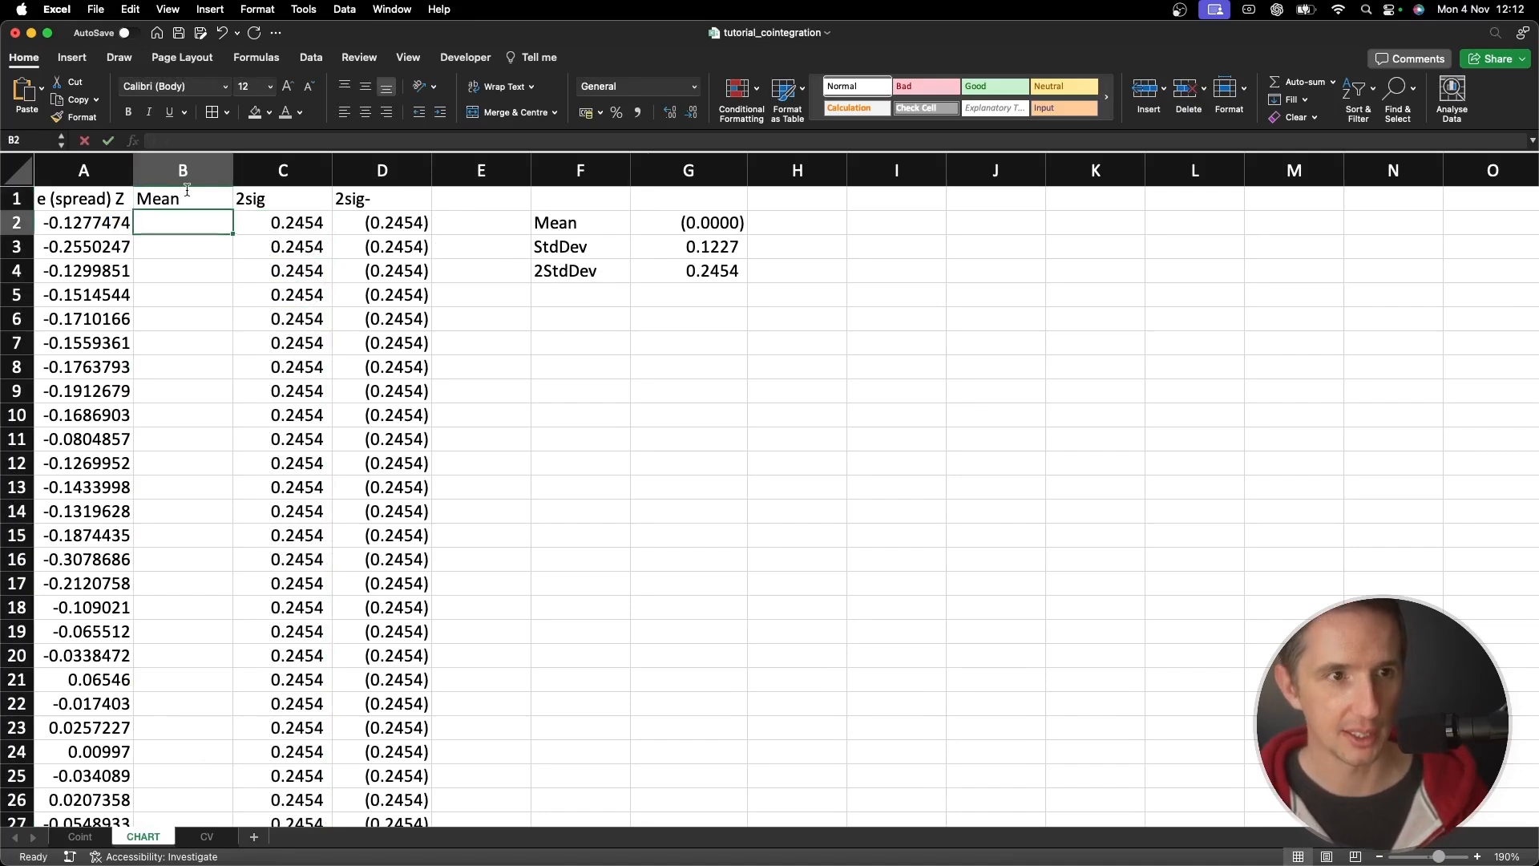
# Set B2 to the absolute reference =$G$2 and fill it down the Mean column
pyautogui.write('=')
pyautogui.click(673, 224)
pyautogui.press('F4')
pyautogui.press('Return')
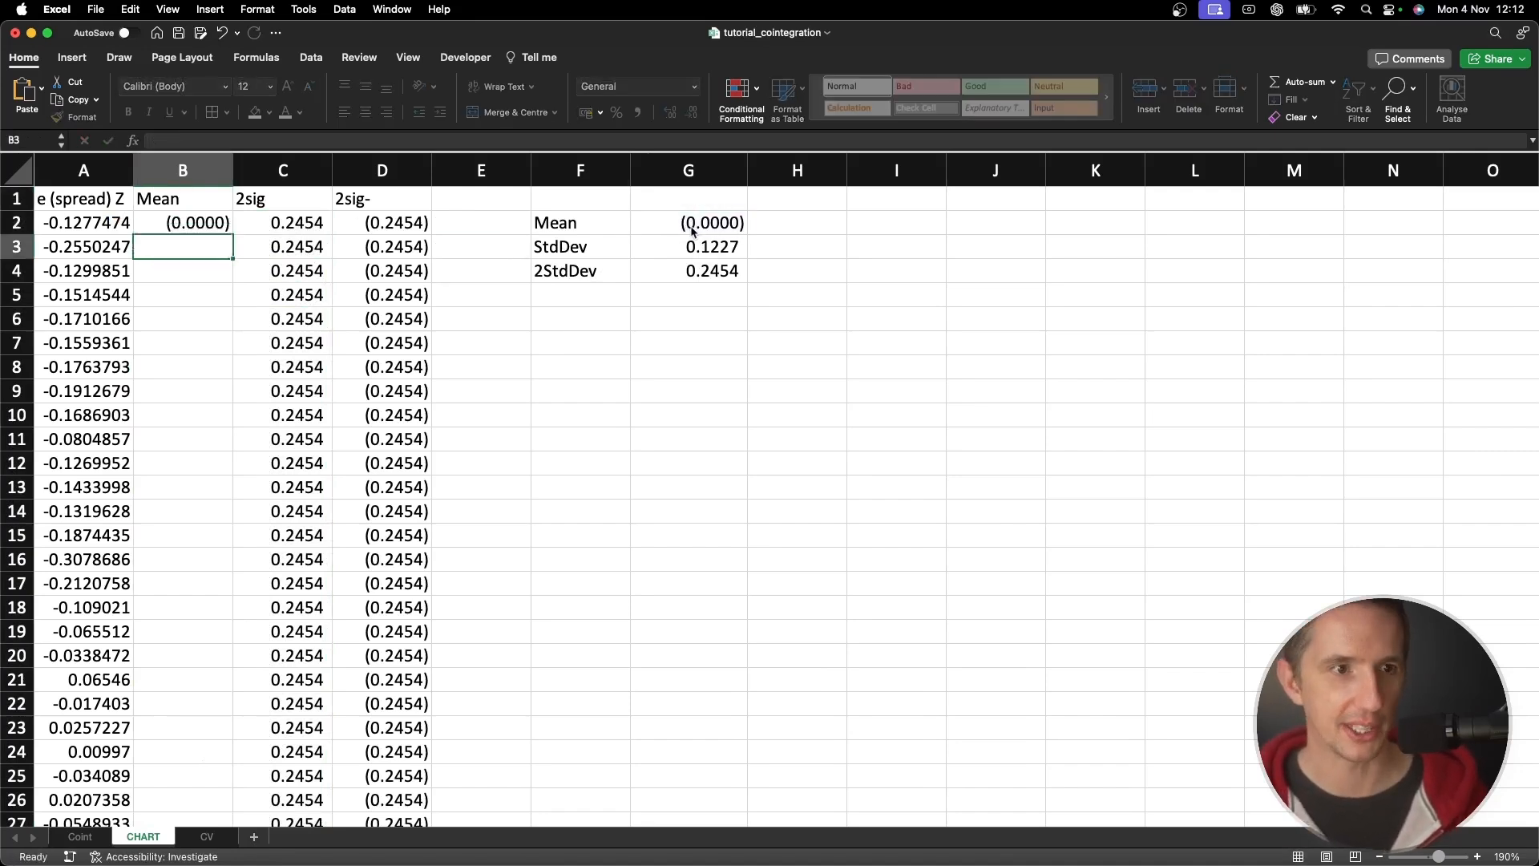
pyautogui.press('Up')
pyautogui.doubleClick(230, 234)
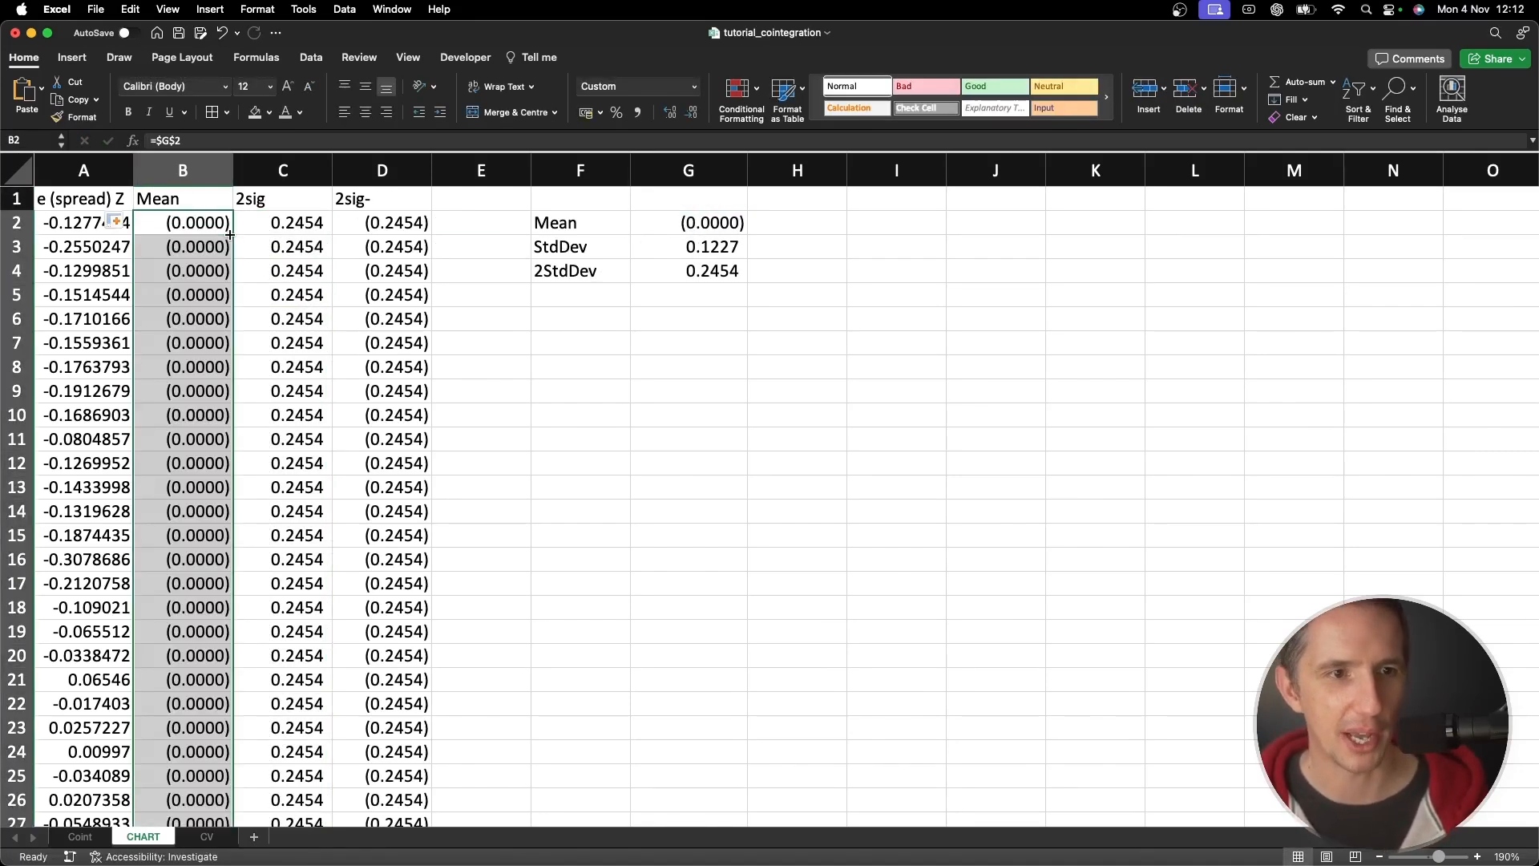
# Right-align the column headings in A1:D1
pyautogui.click(117, 225)
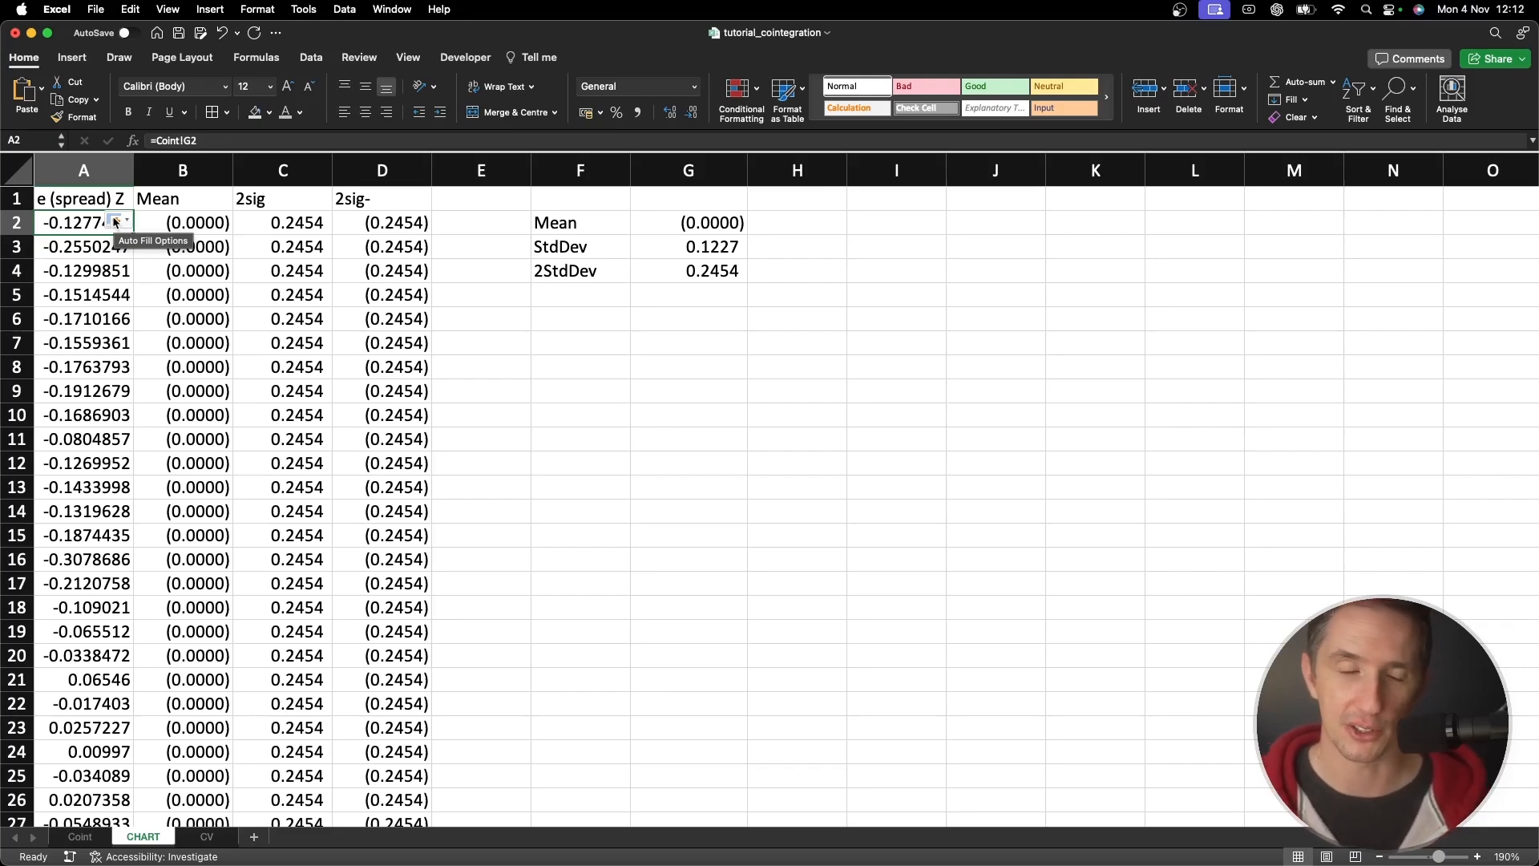
pyautogui.click(174, 226)
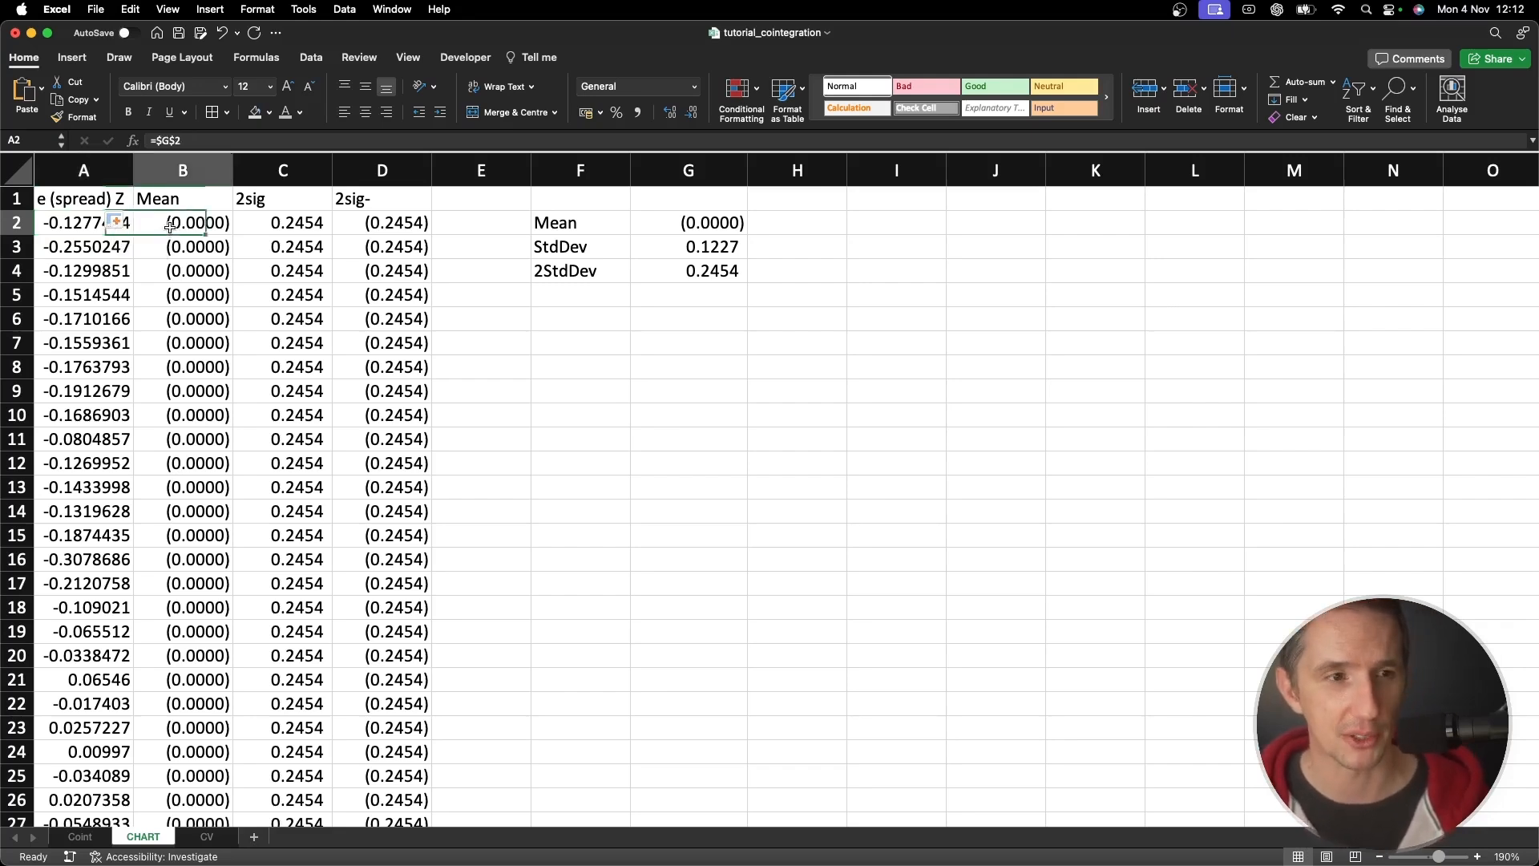
pyautogui.moveTo(358, 200); pyautogui.dragTo(110, 198)
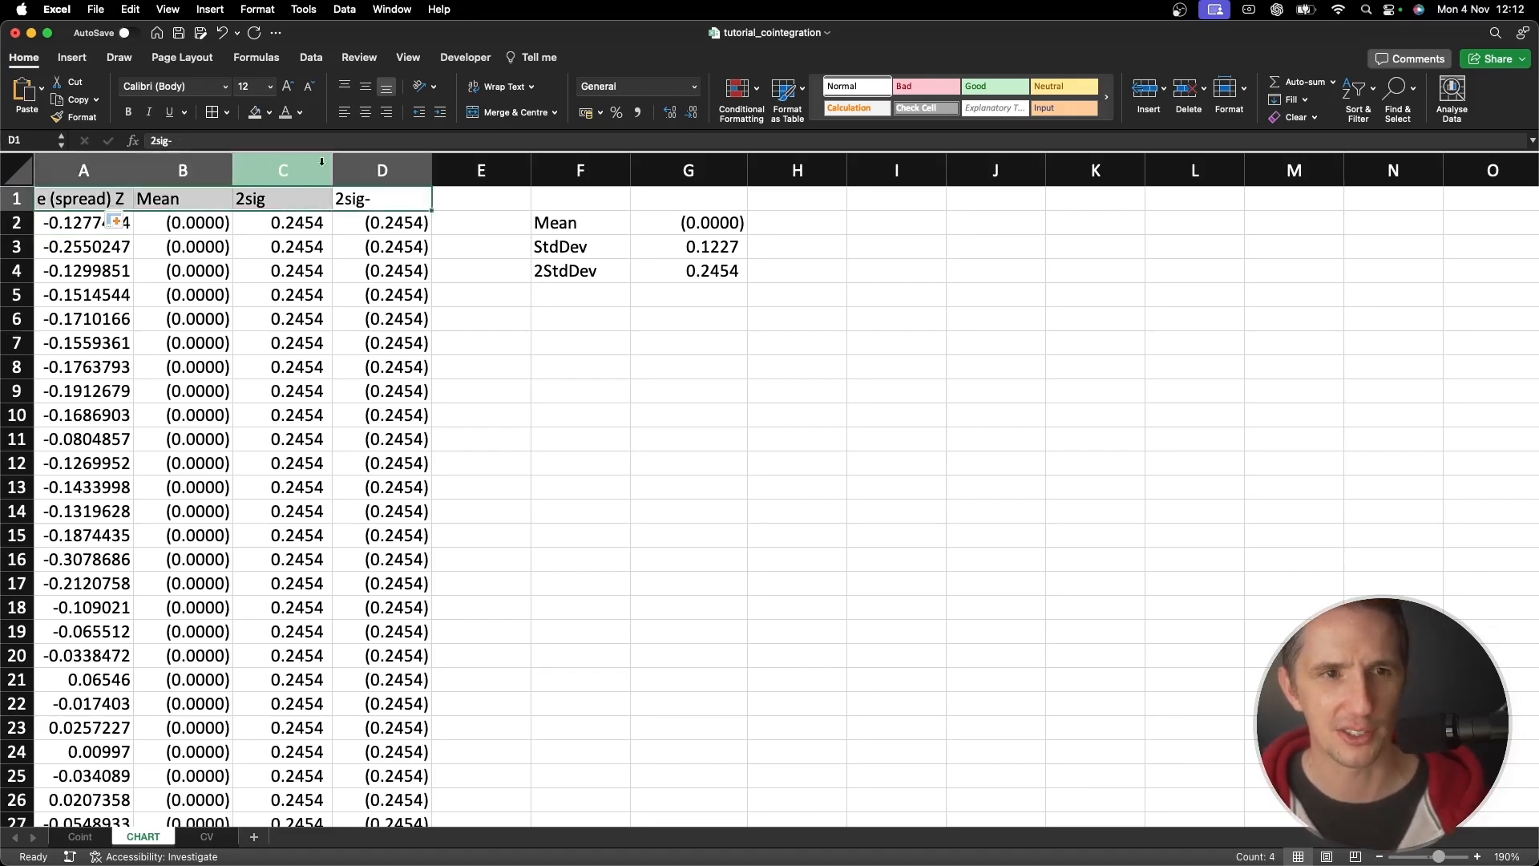
pyautogui.click(386, 111)
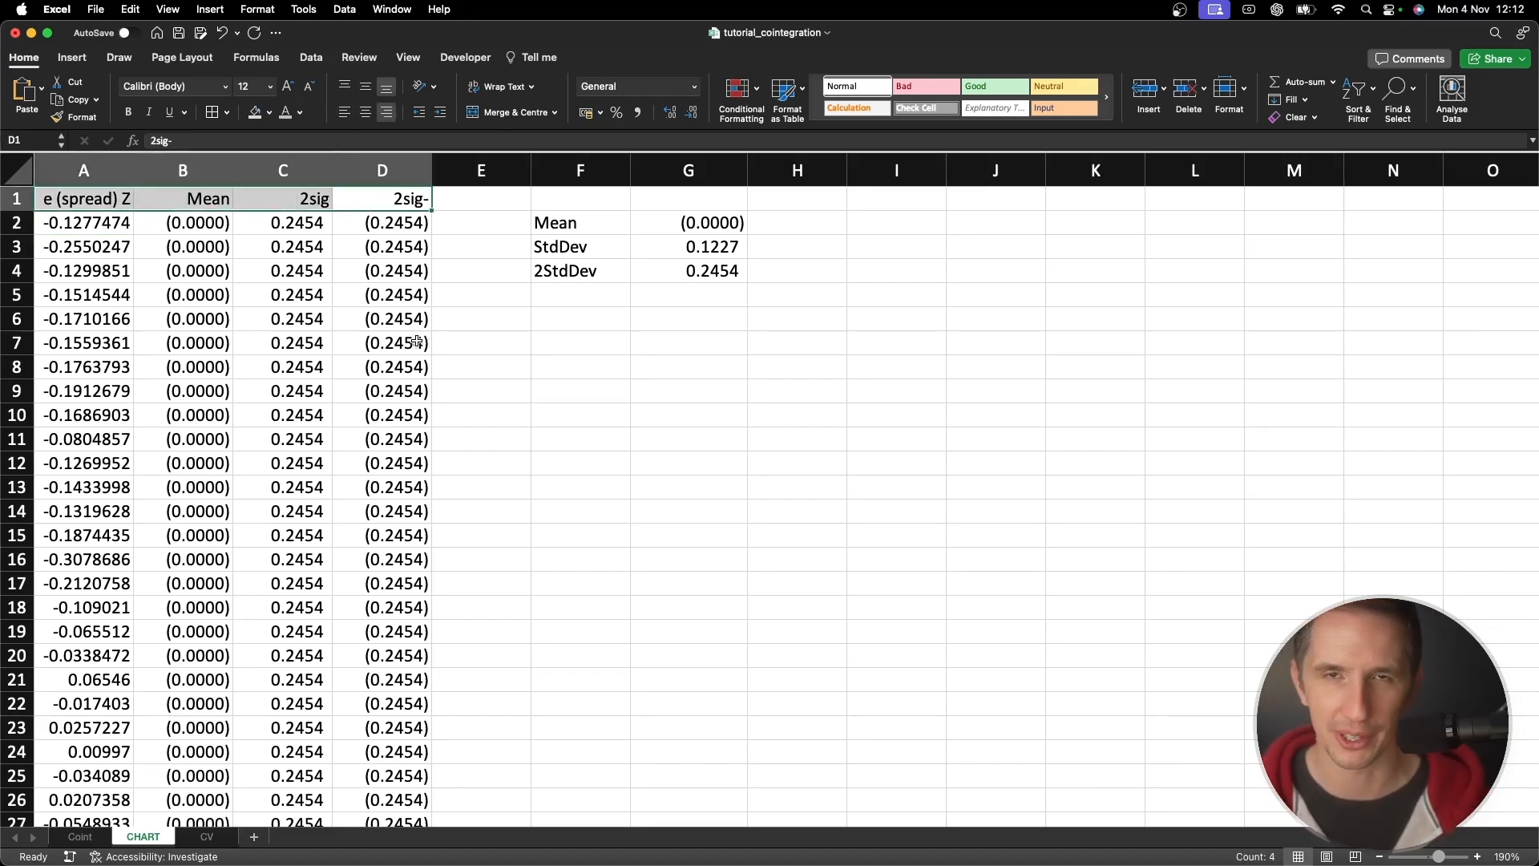
pyautogui.click(267, 249)
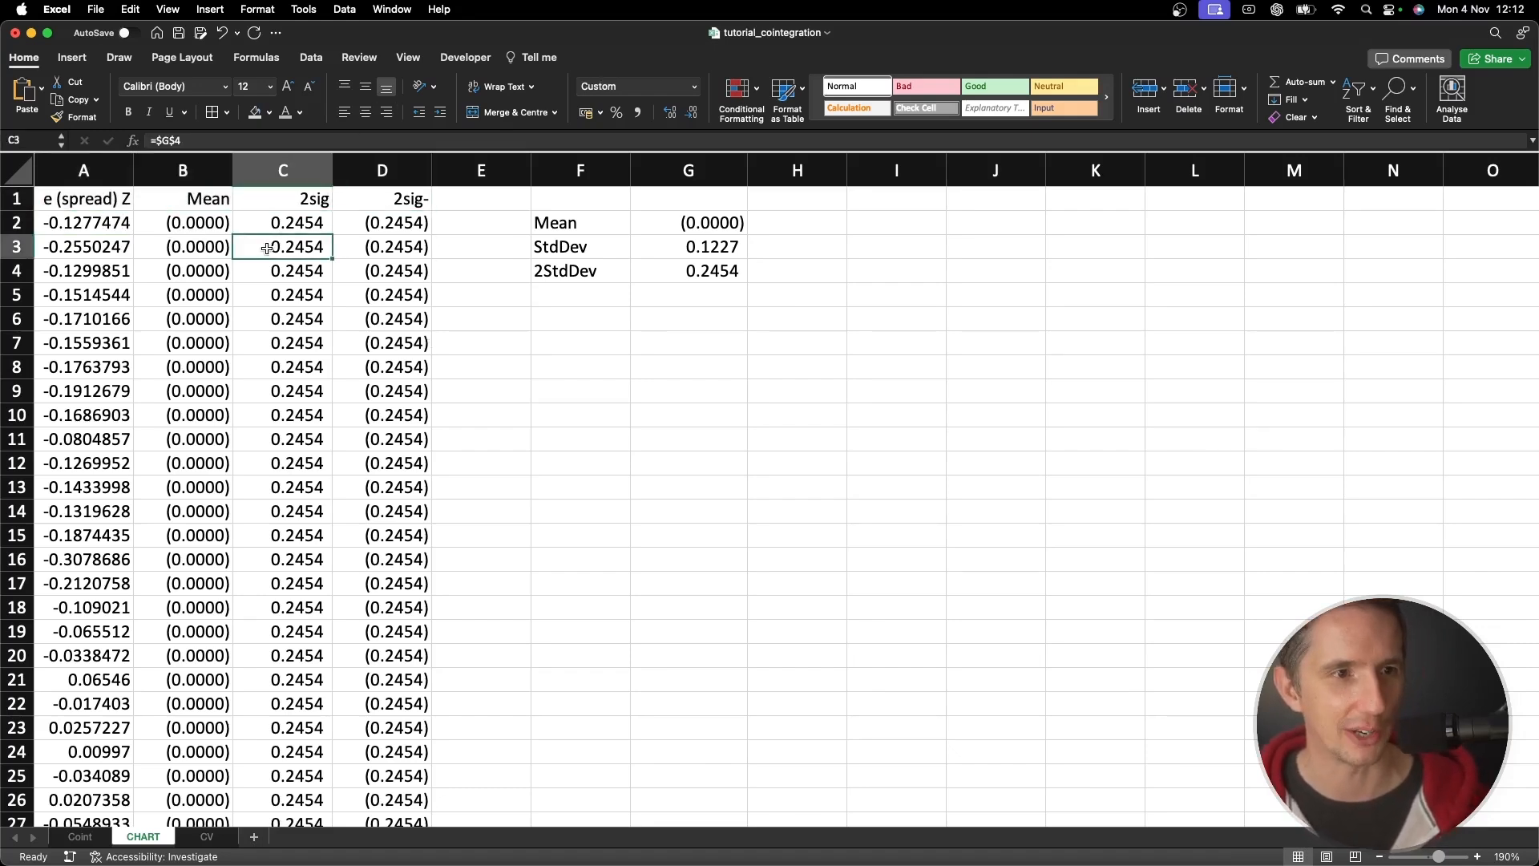
# Change the heading in A1 to Spread
pyautogui.click(95, 200)
pyautogui.write('Z')
pyautogui.press('Return')
pyautogui.press('Up')
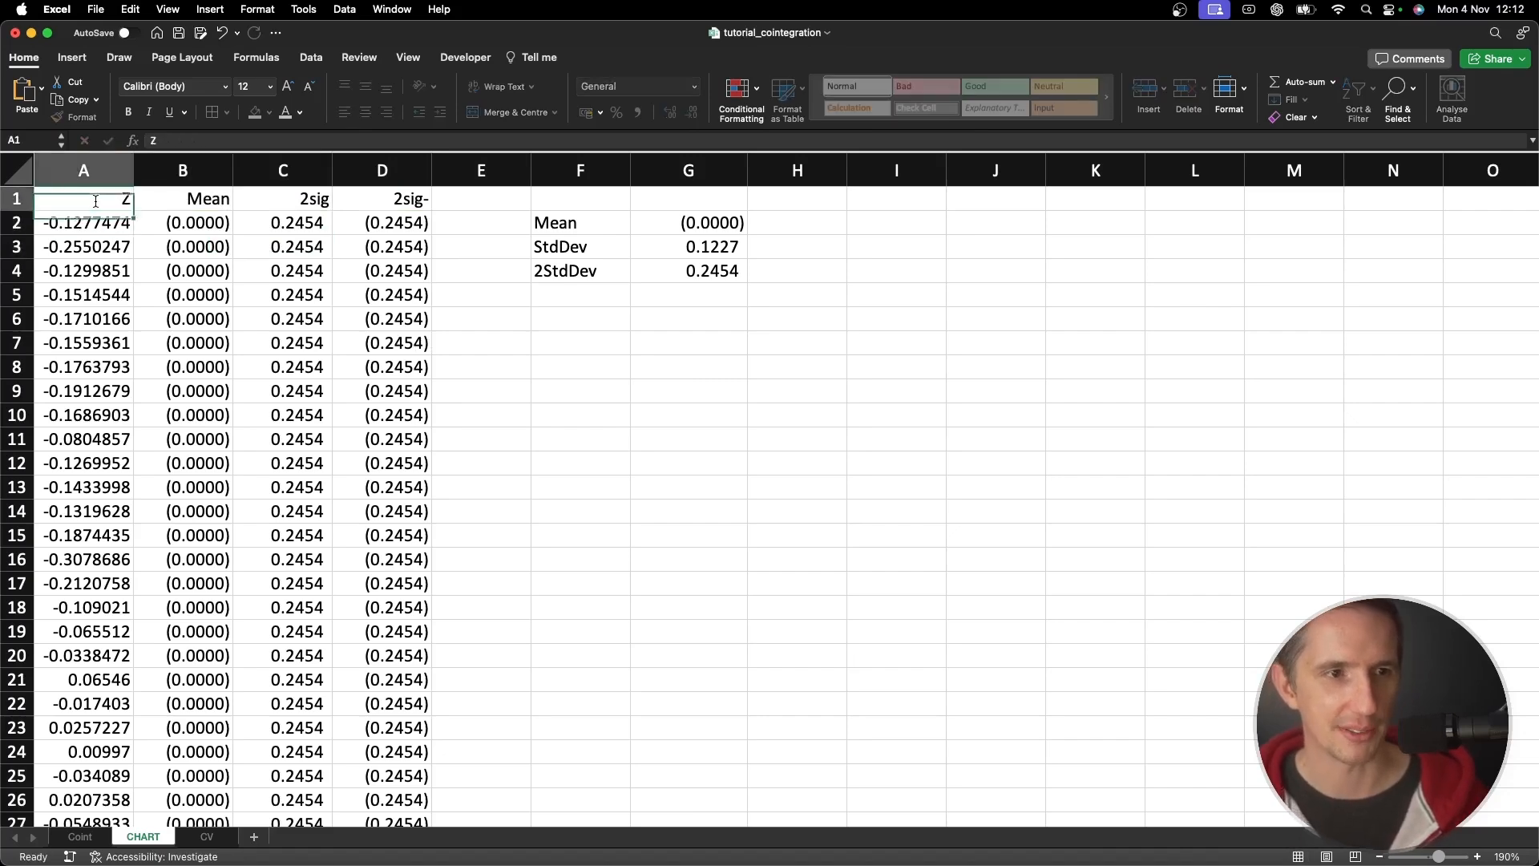
pyautogui.write('Spread')
pyautogui.press('Return')
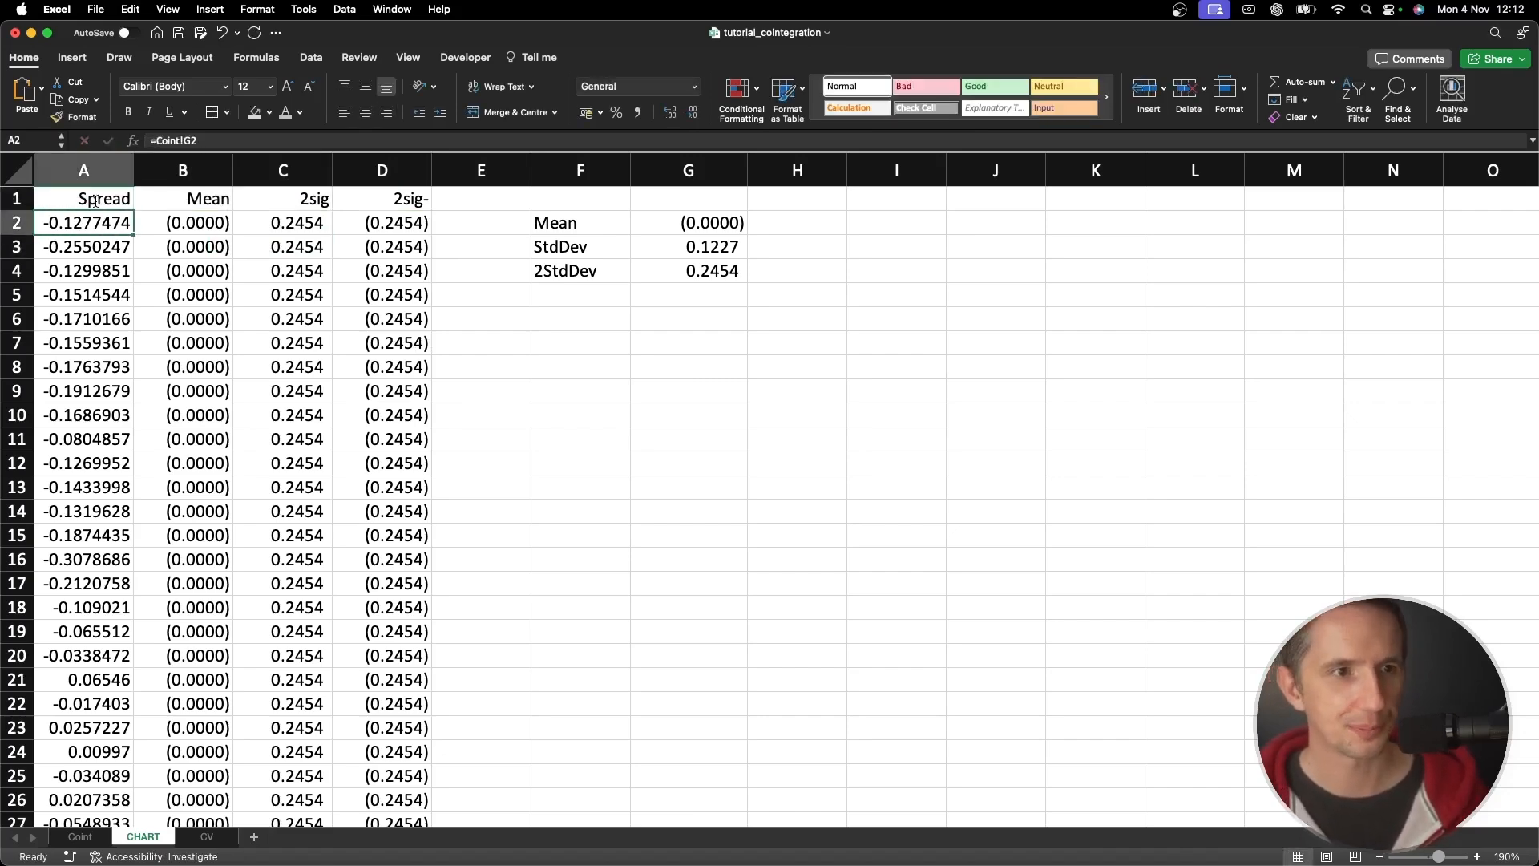
# Insert a basic 2D line chart from the Spread, Mean, 2sig and 2sig- data in A1:D361
pyautogui.moveTo(83, 199); pyautogui.dragTo(363, 296)
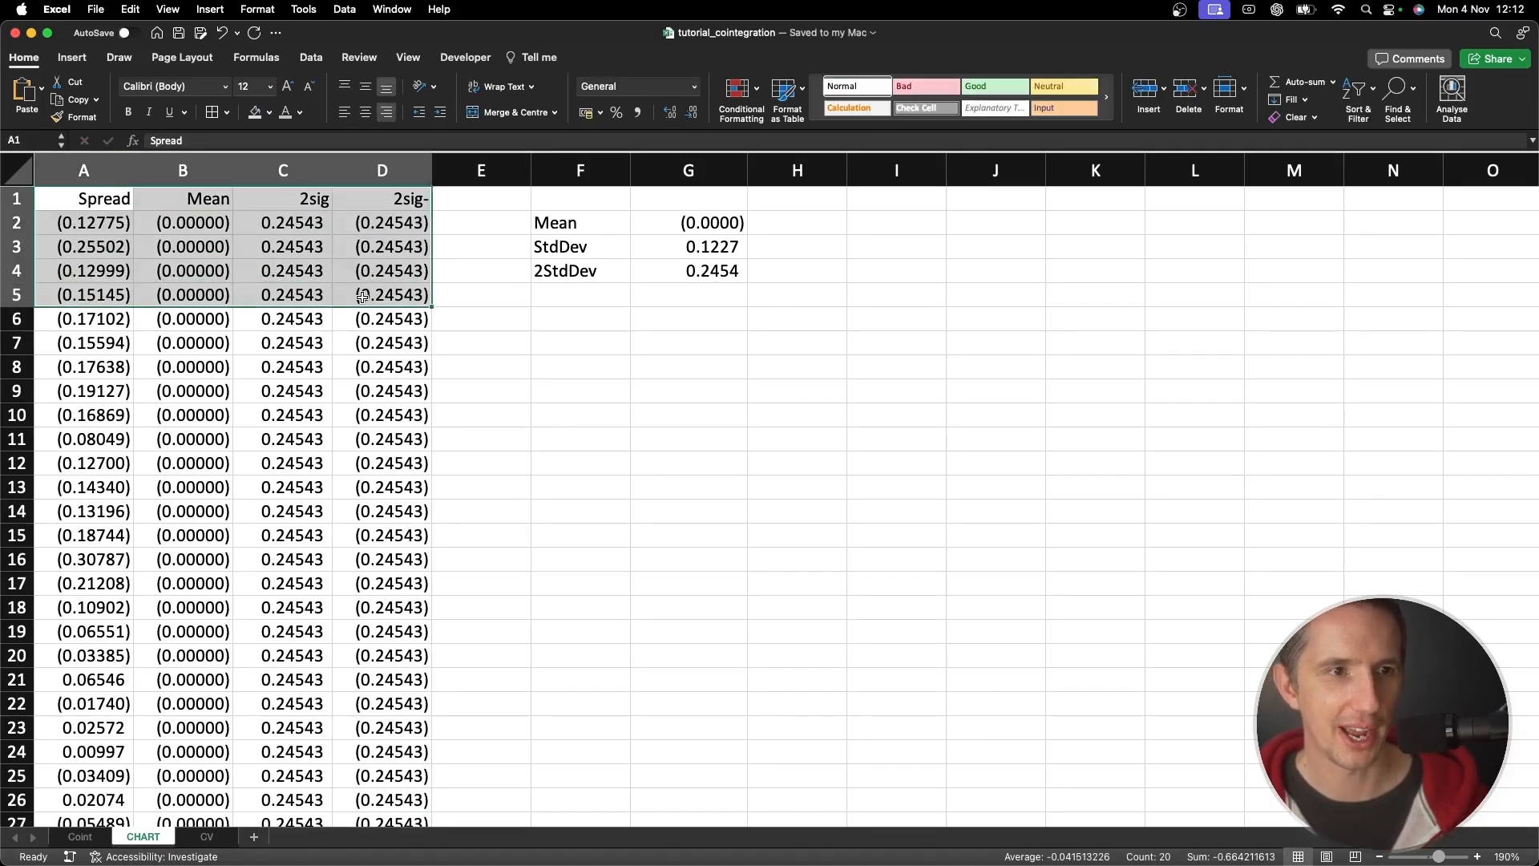
pyautogui.press('super+shift+Down')
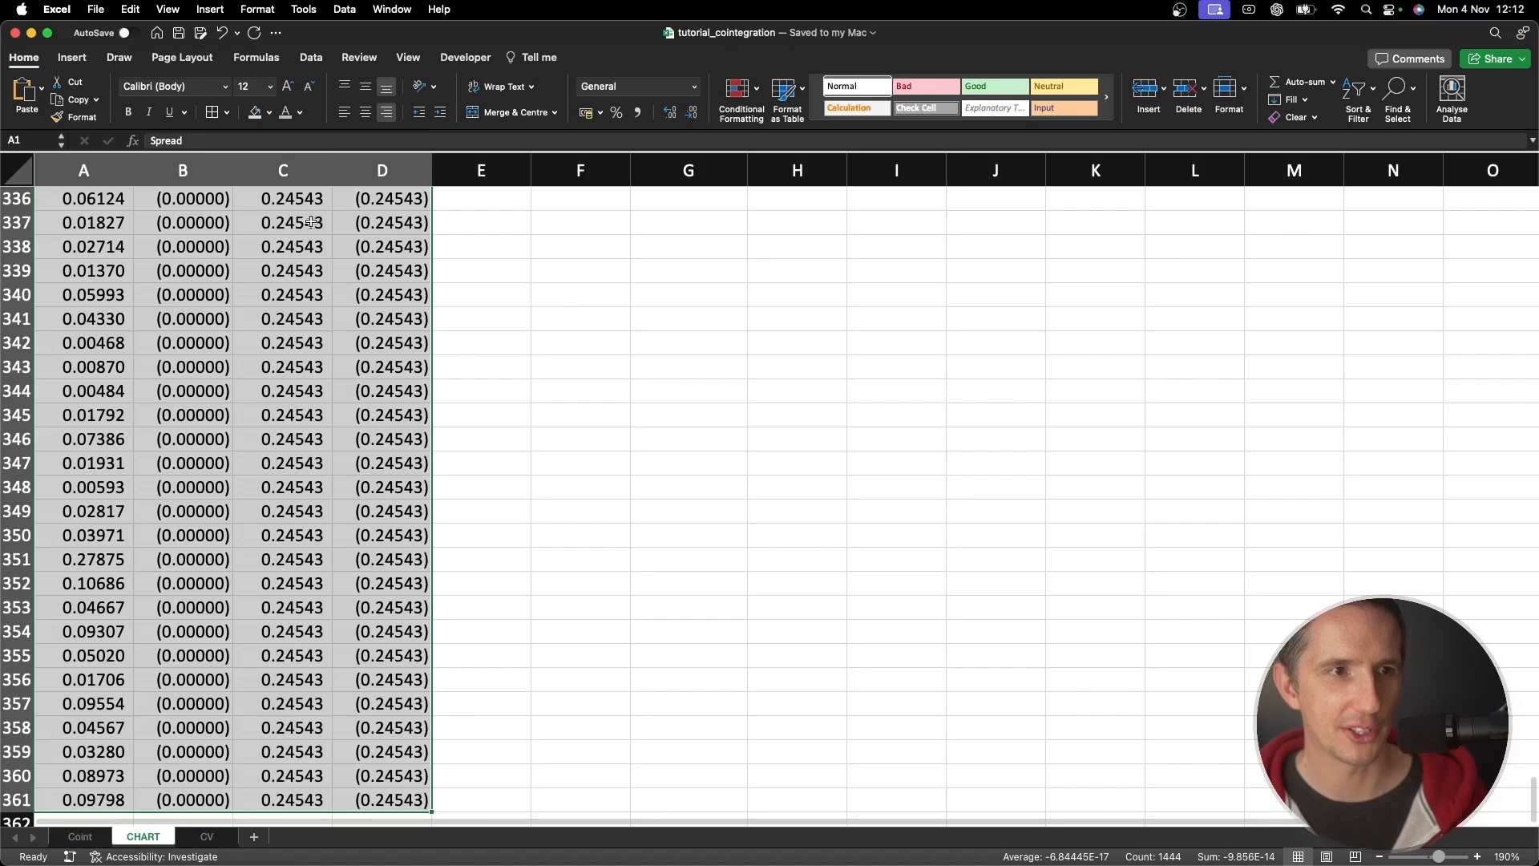
pyautogui.click(72, 57)
pyautogui.click(764, 97)
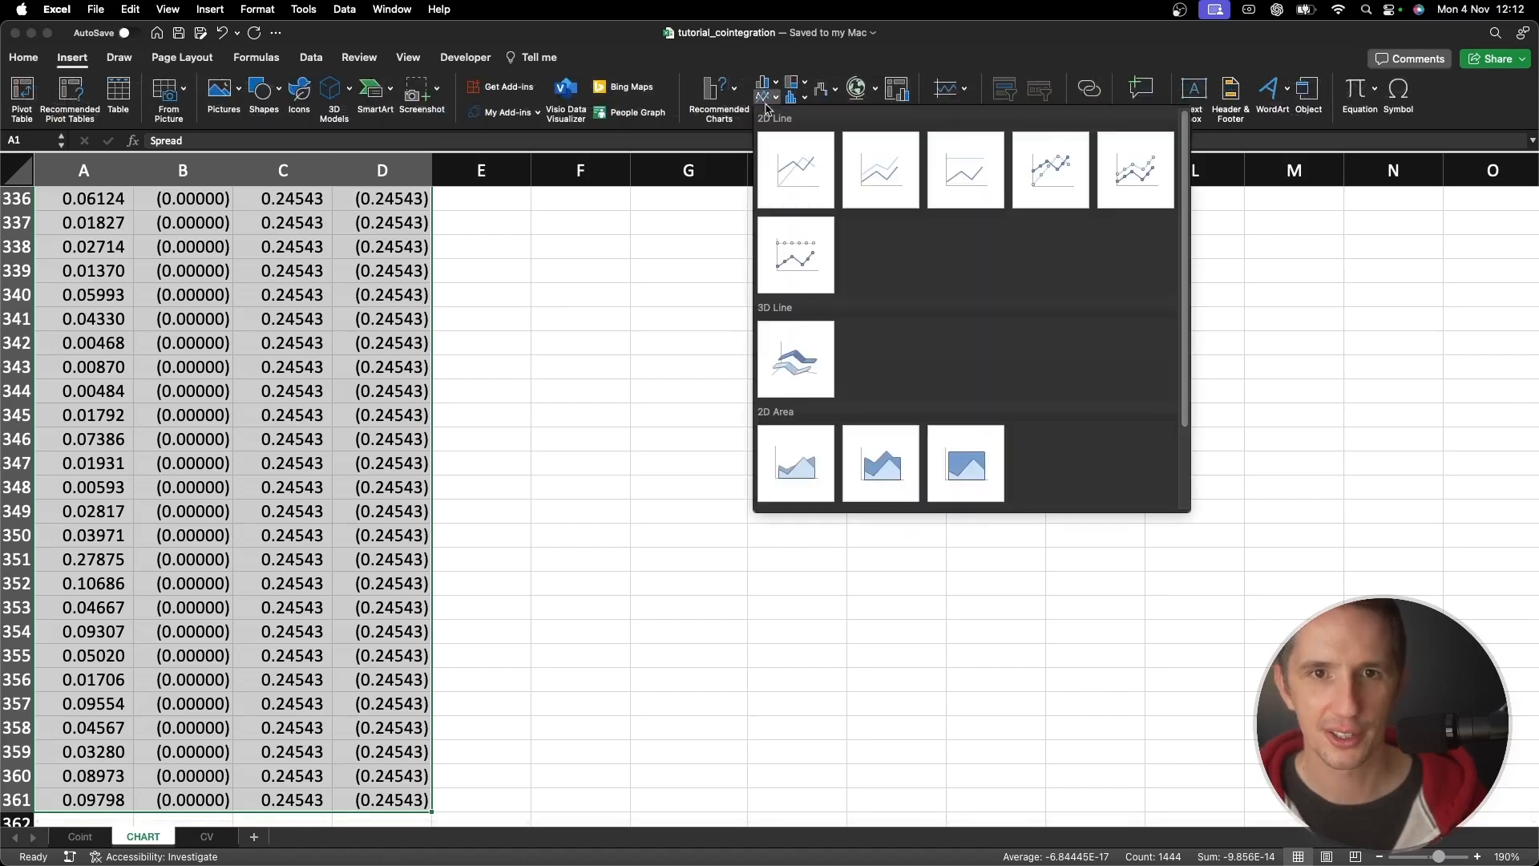
pyautogui.click(796, 170)
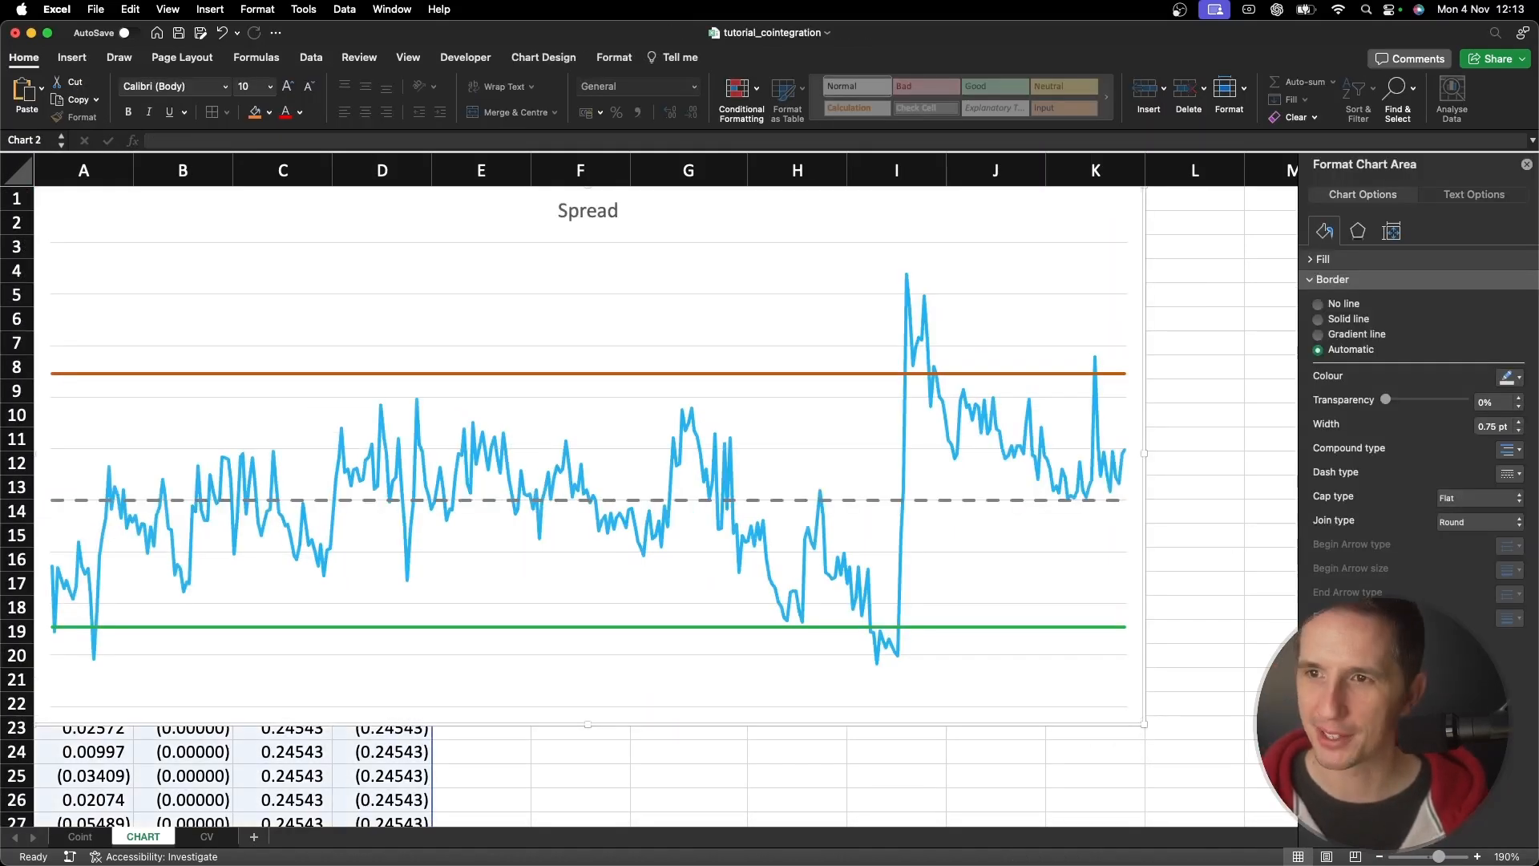
# Close the Format Chart Area settings and deselect the Spread chart by selecting an empty cell beside it
pyautogui.click(1528, 166)
pyautogui.click(1358, 290)
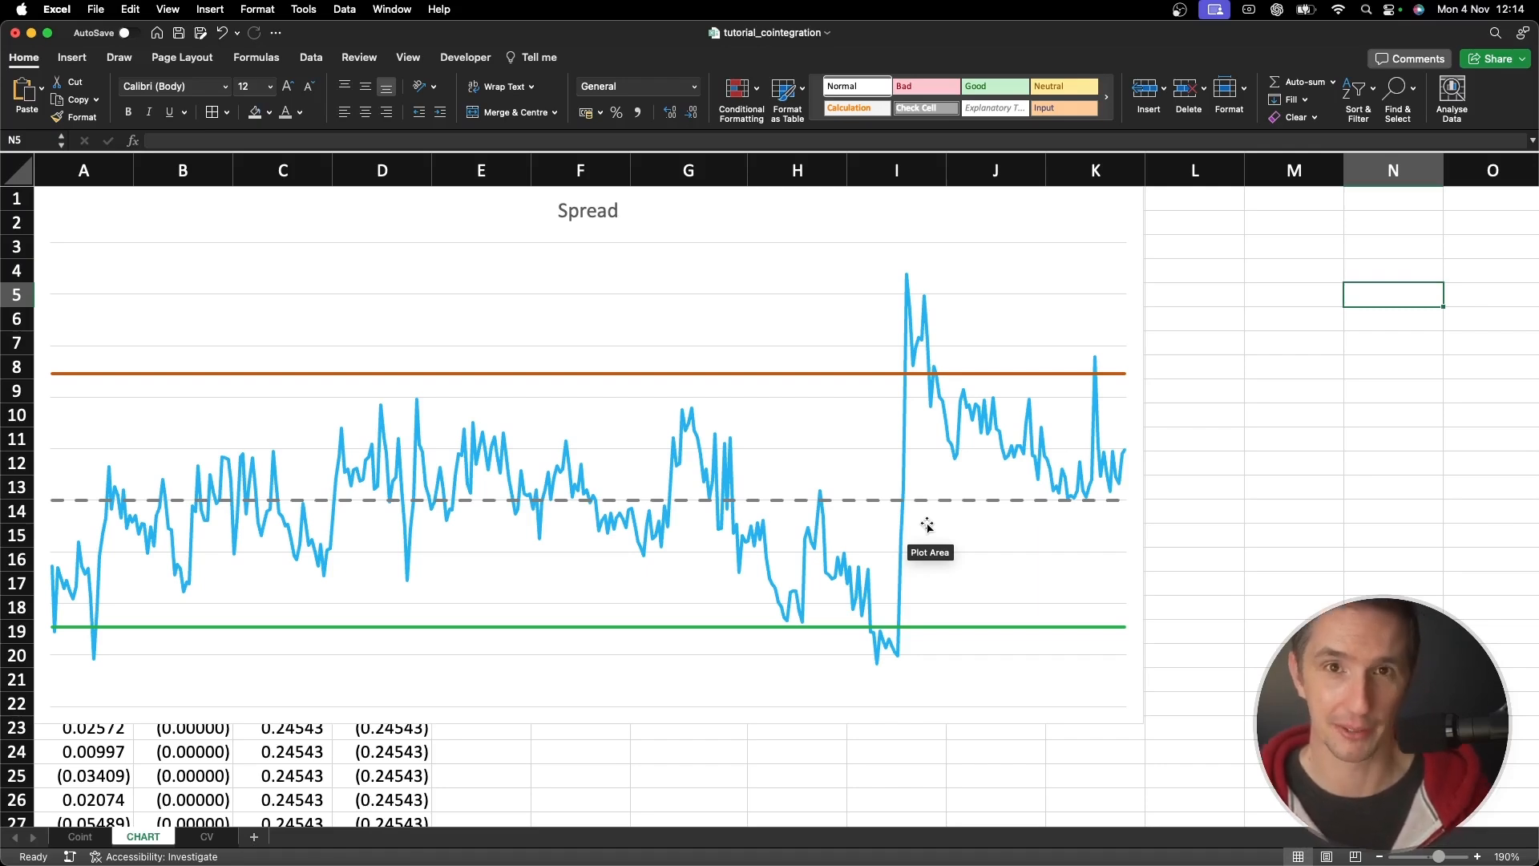
pyautogui.click(1200, 215)
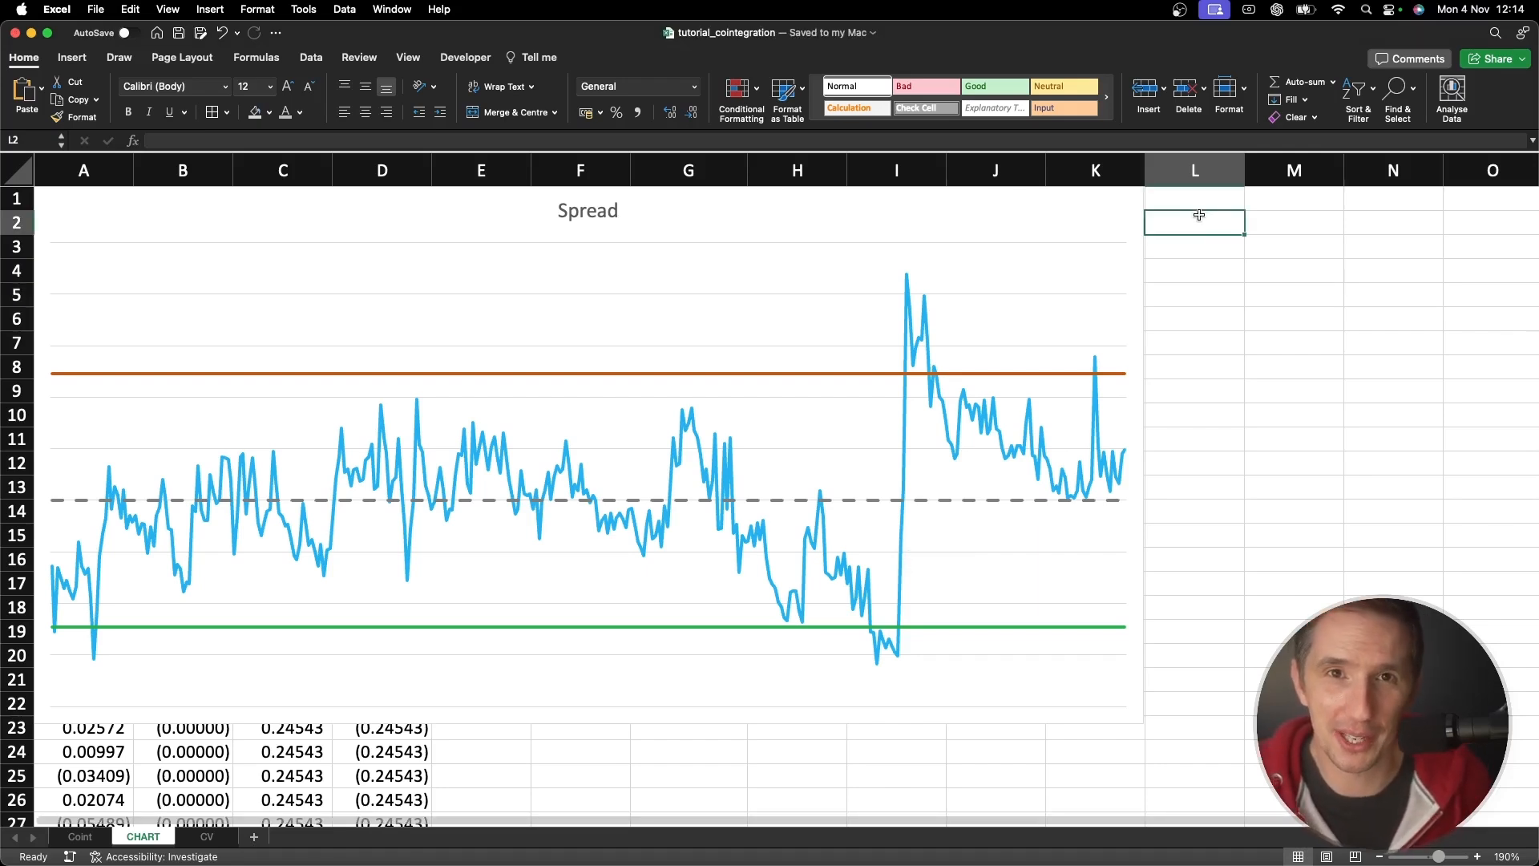